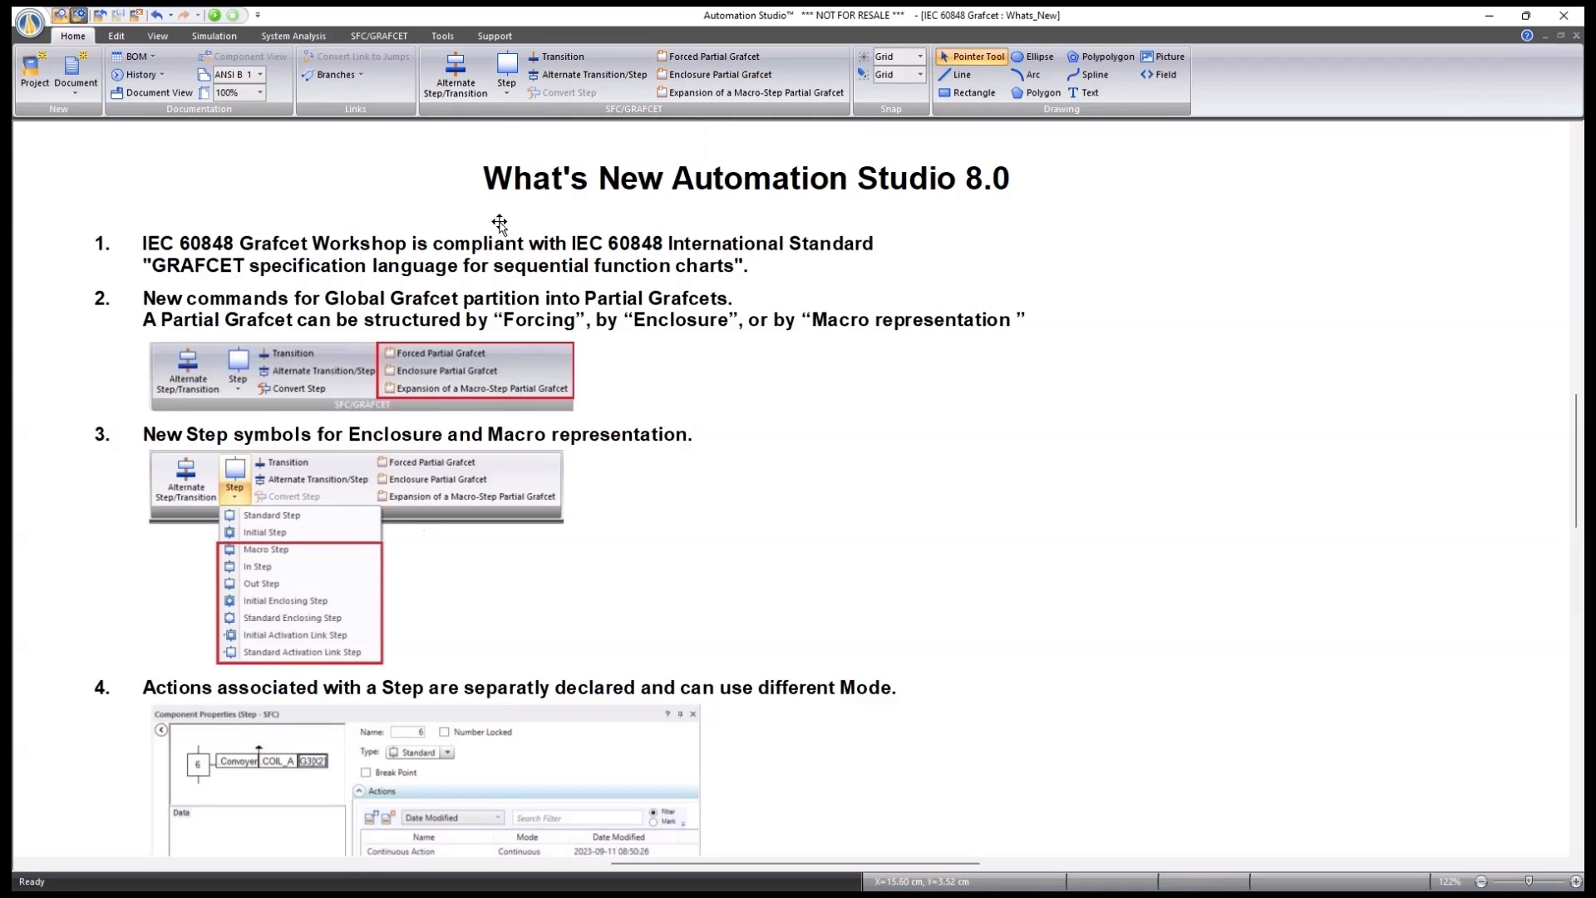
left_click(507, 93)
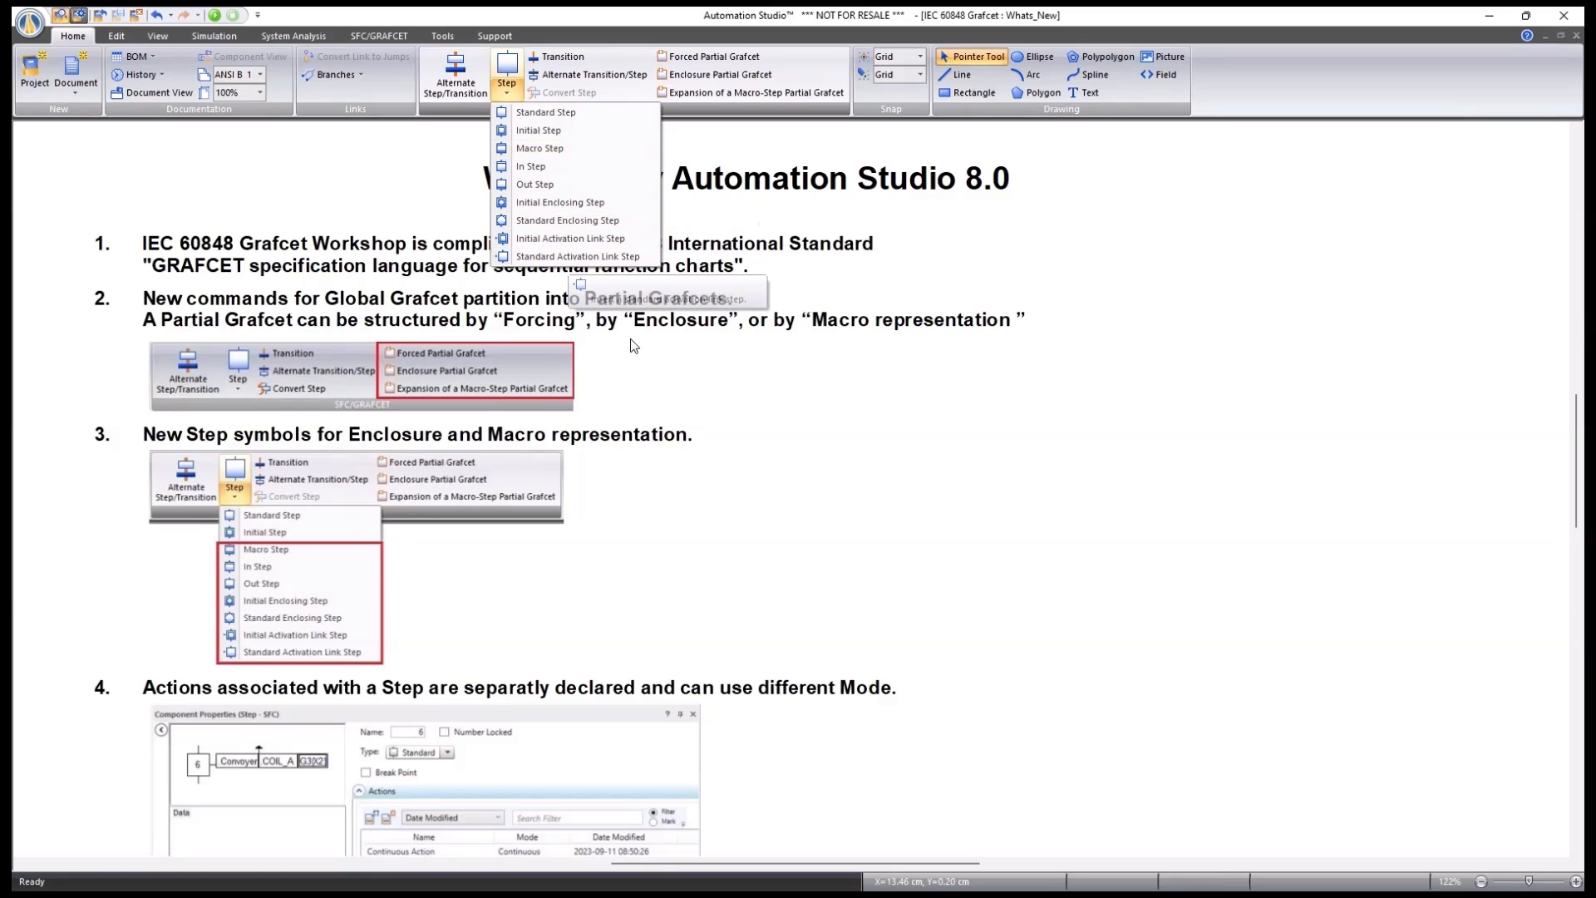
left_click(698, 464)
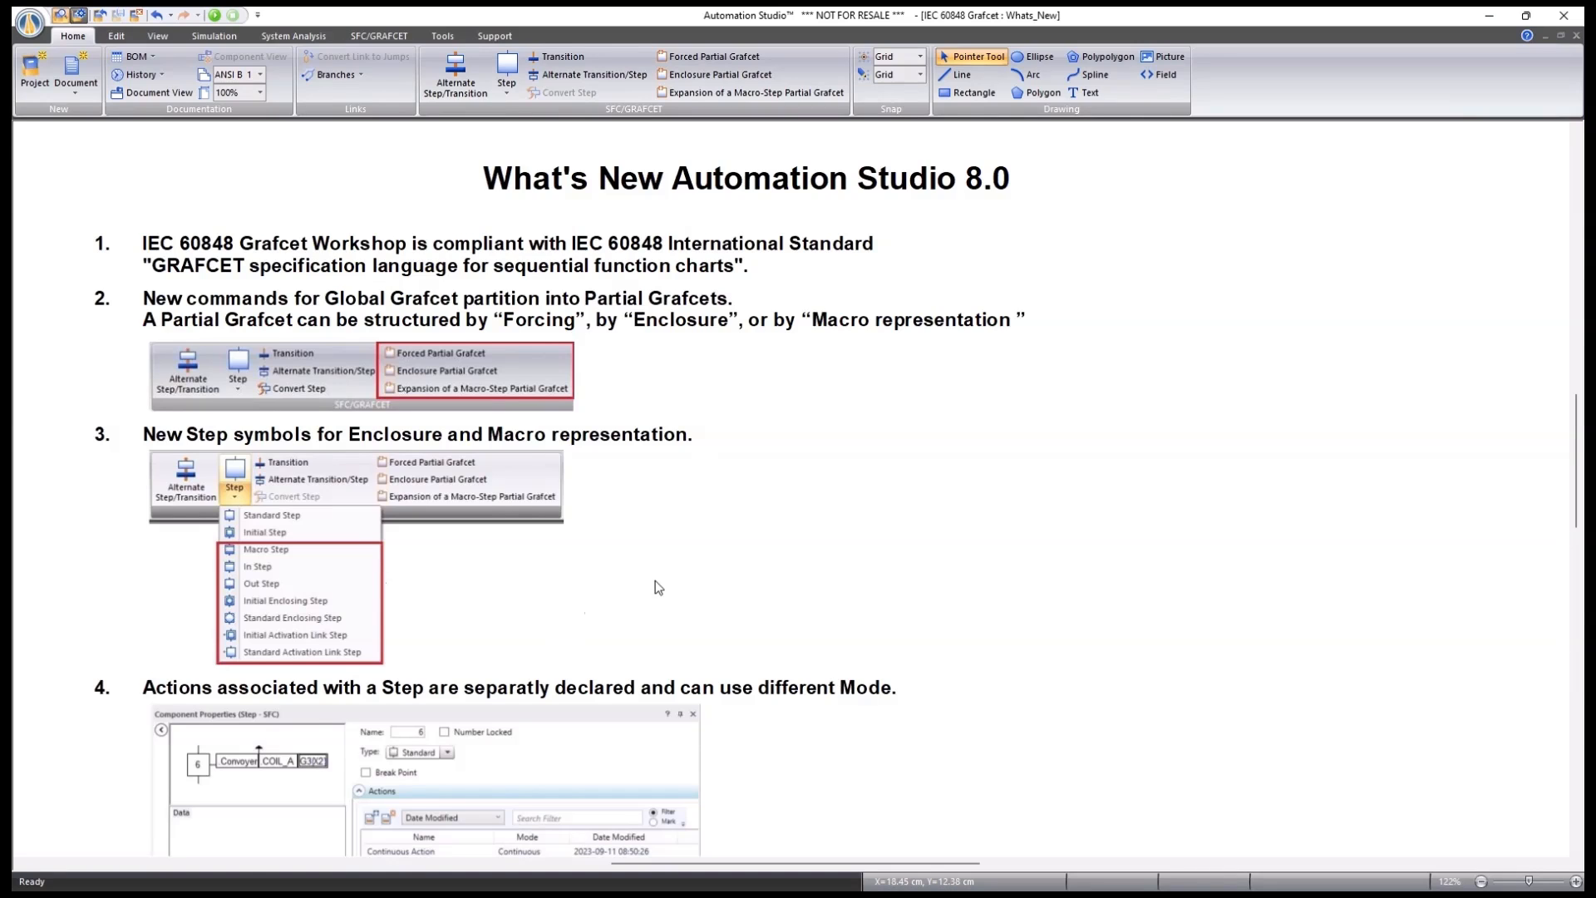
scroll(659, 587, "down", 3)
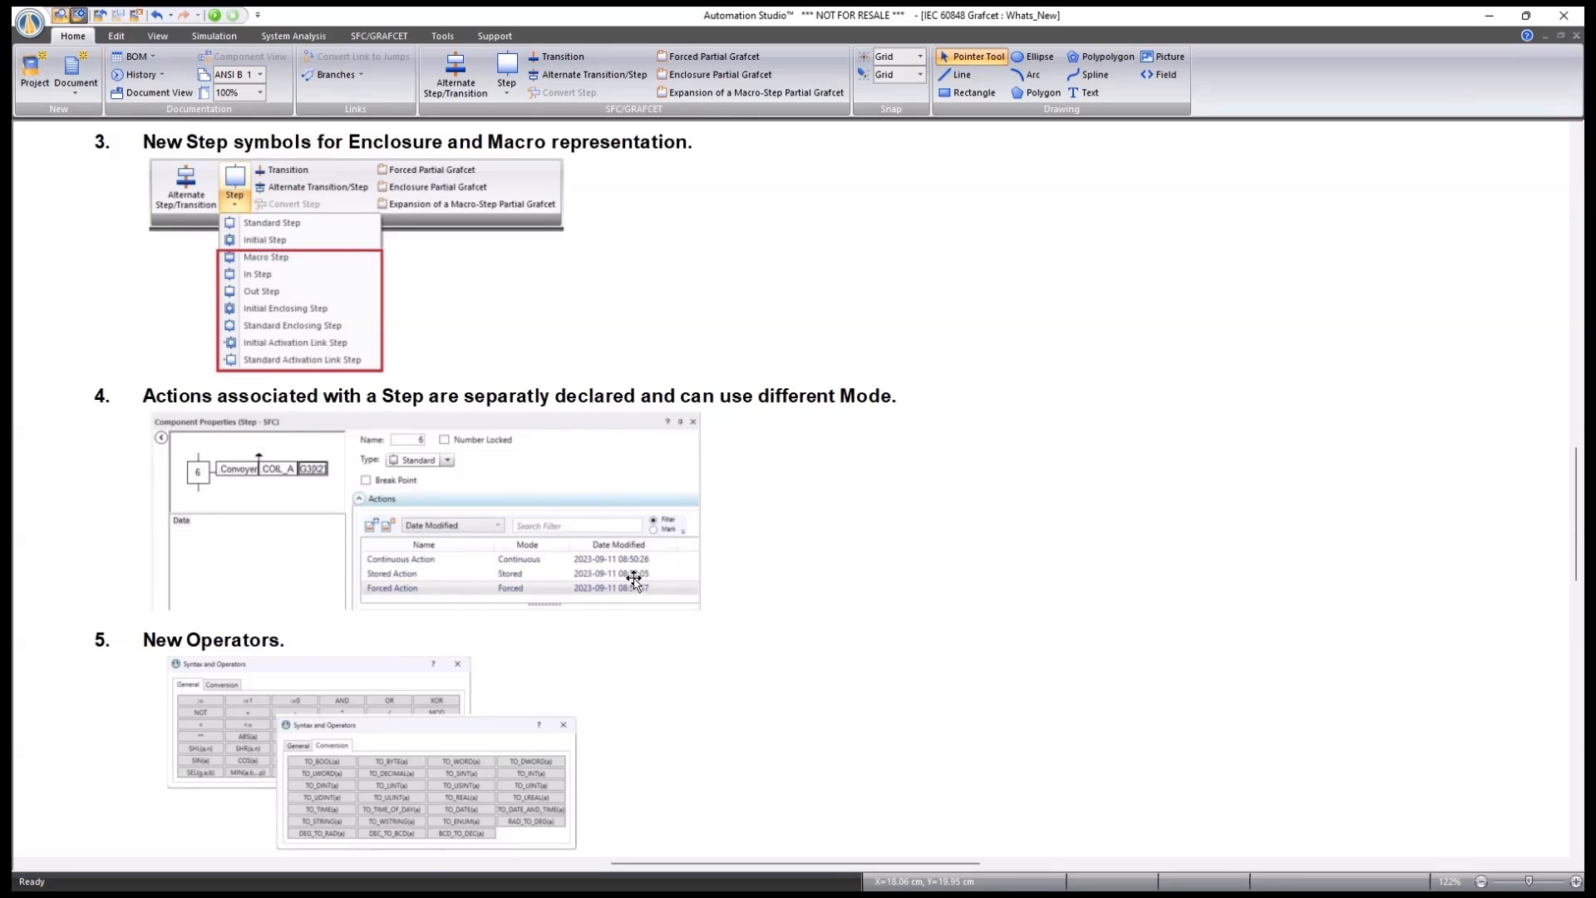
scroll(634, 579, "down", 2)
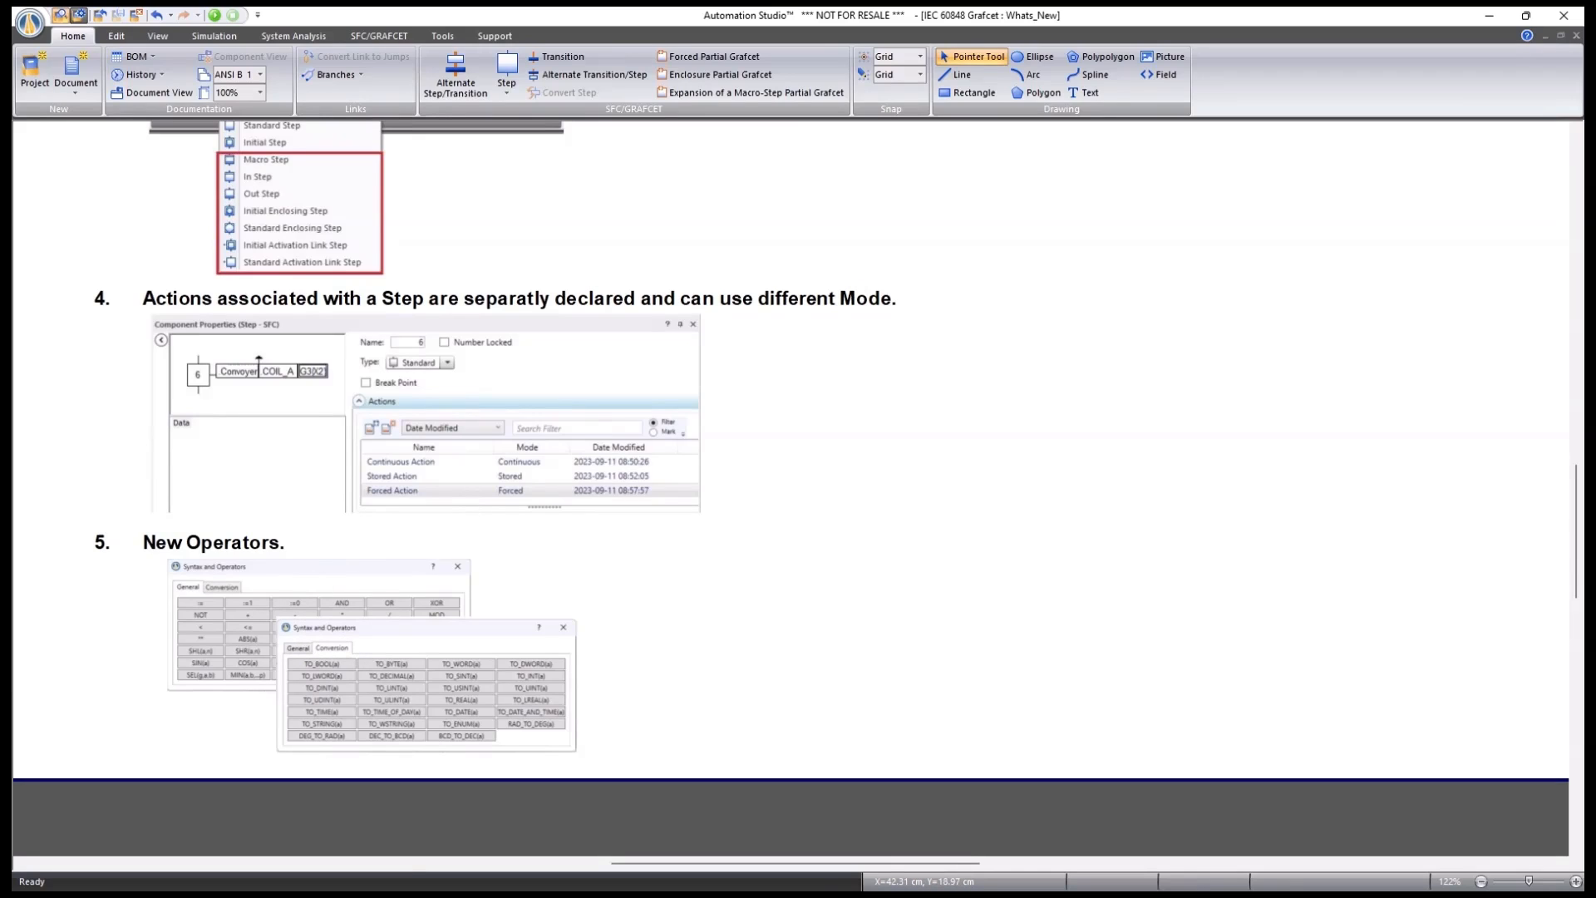
Switch to the Partial_Grafcet sheet and zoom in on the Normal, Force and Enclosure diagrams.
key("ctrl+Tab")
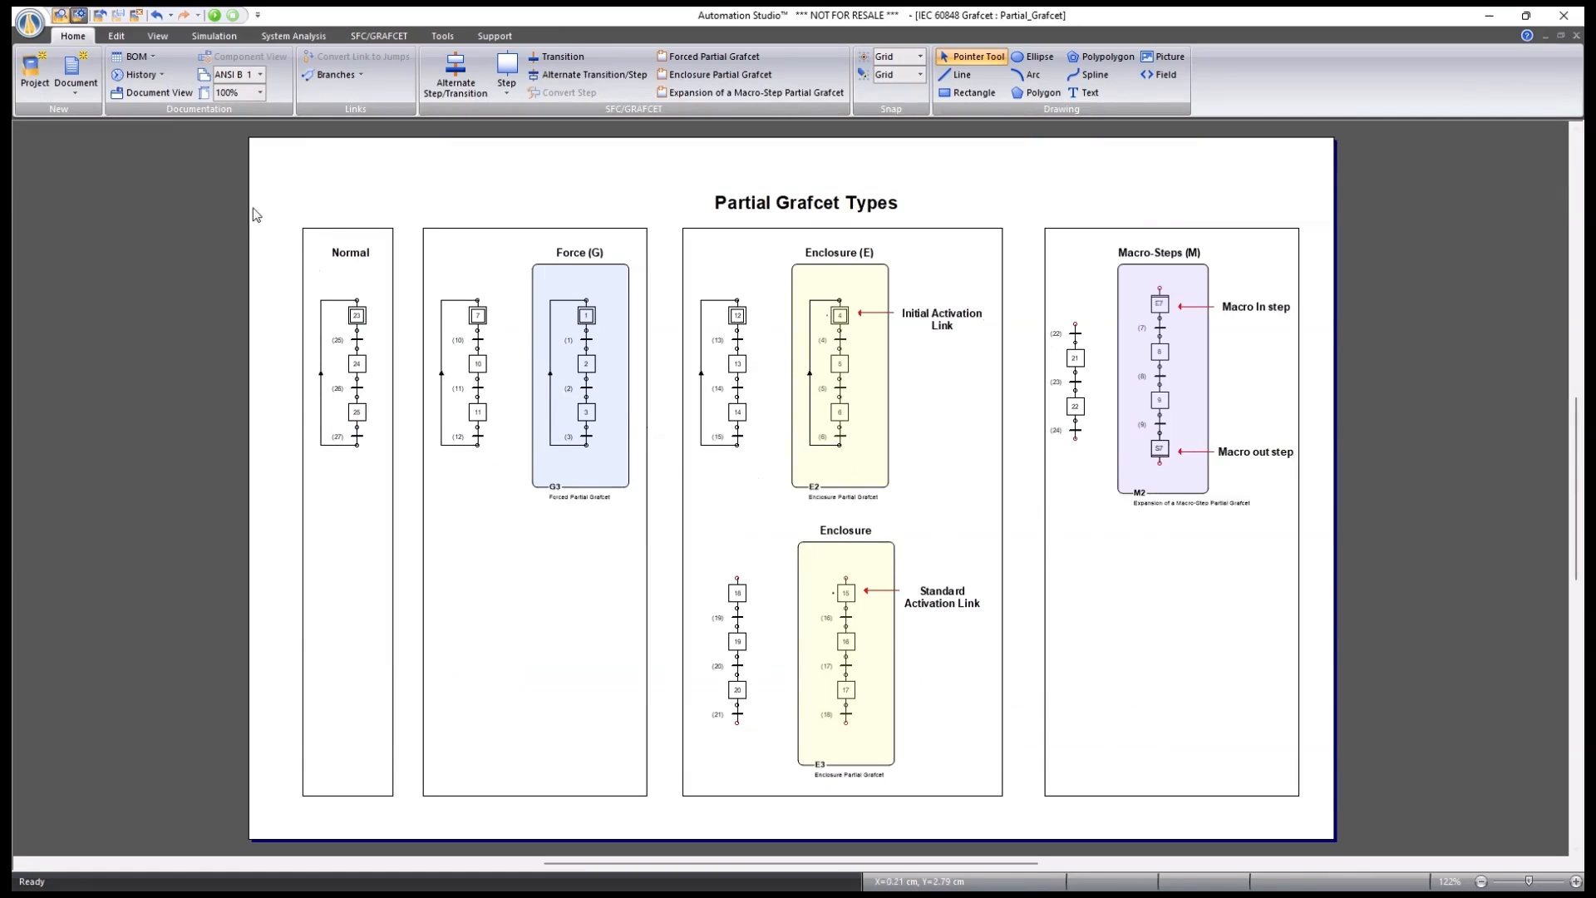
scroll(385, 303, "up", 4)
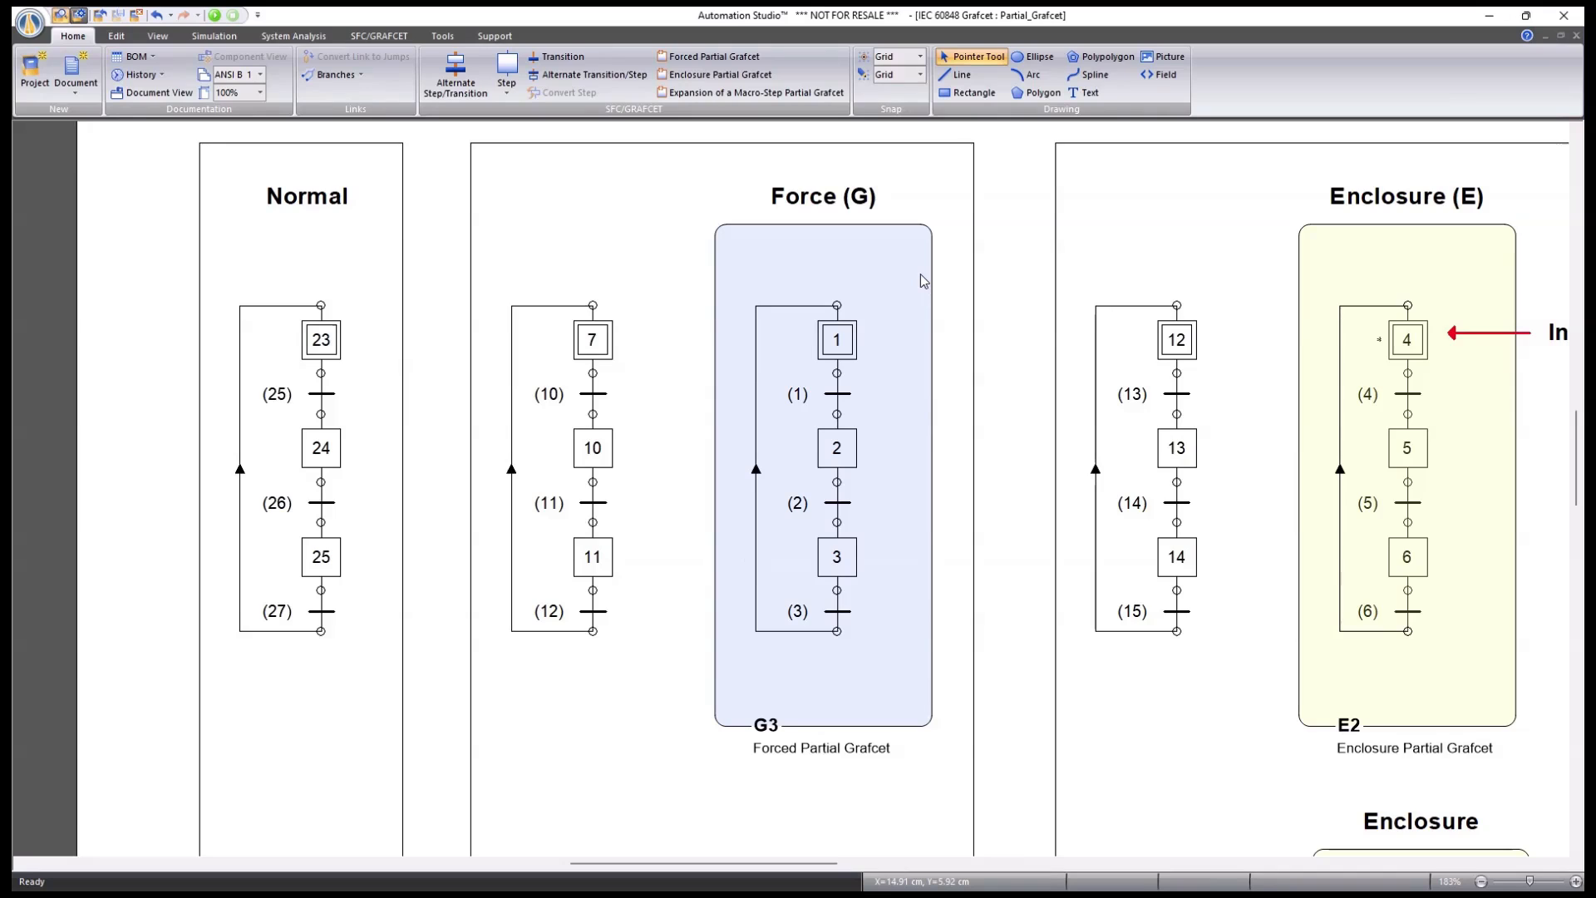
left_click(856, 249)
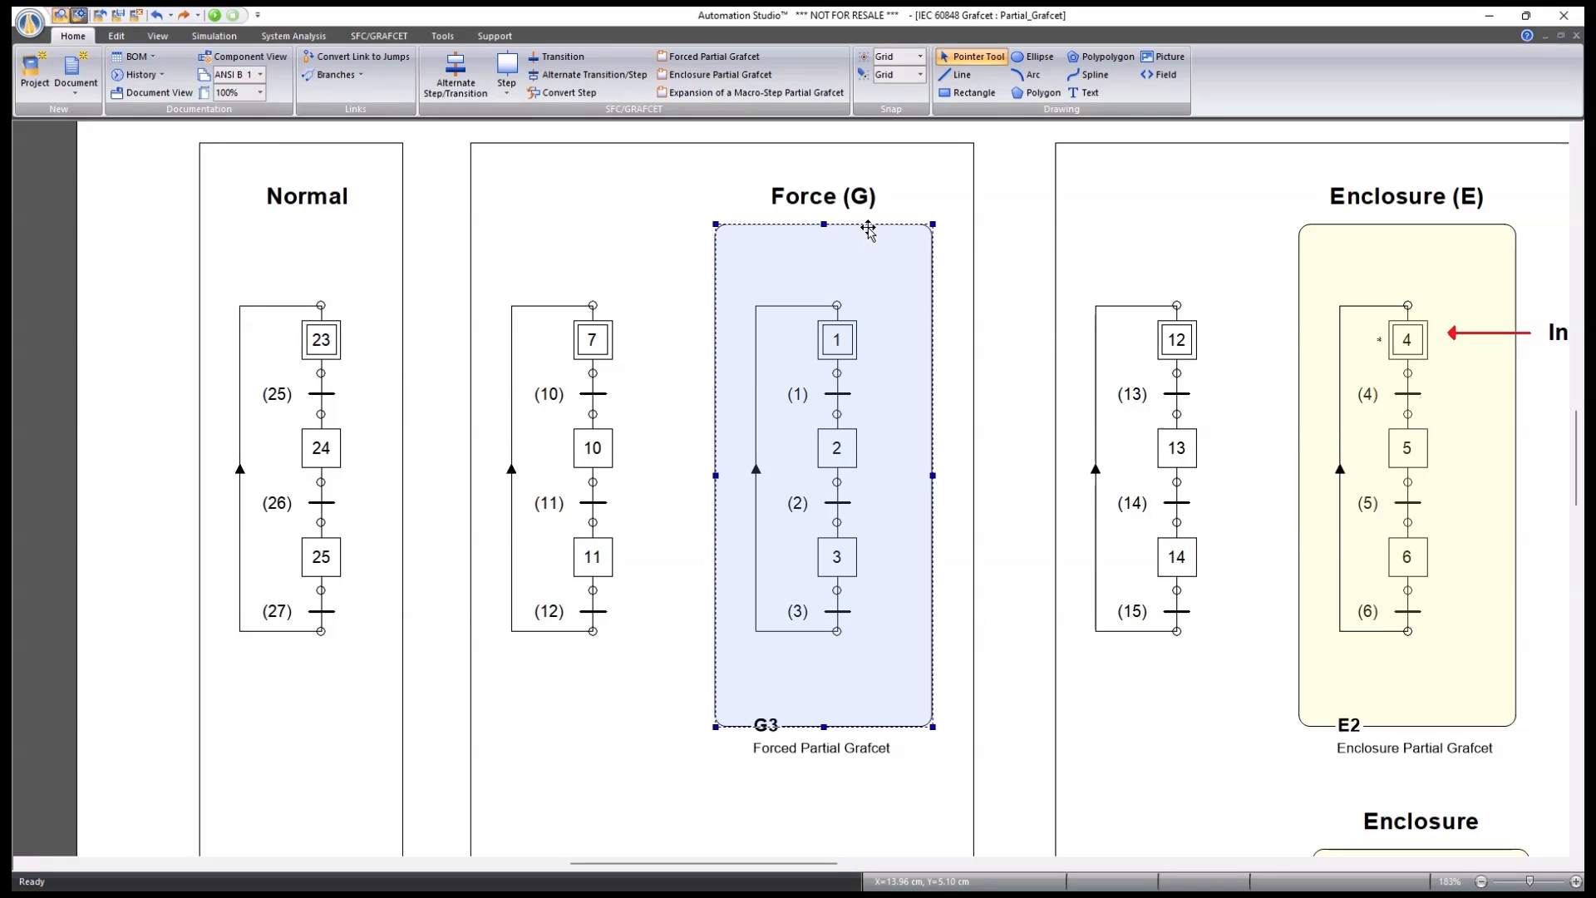
scroll(868, 230, "down", 5)
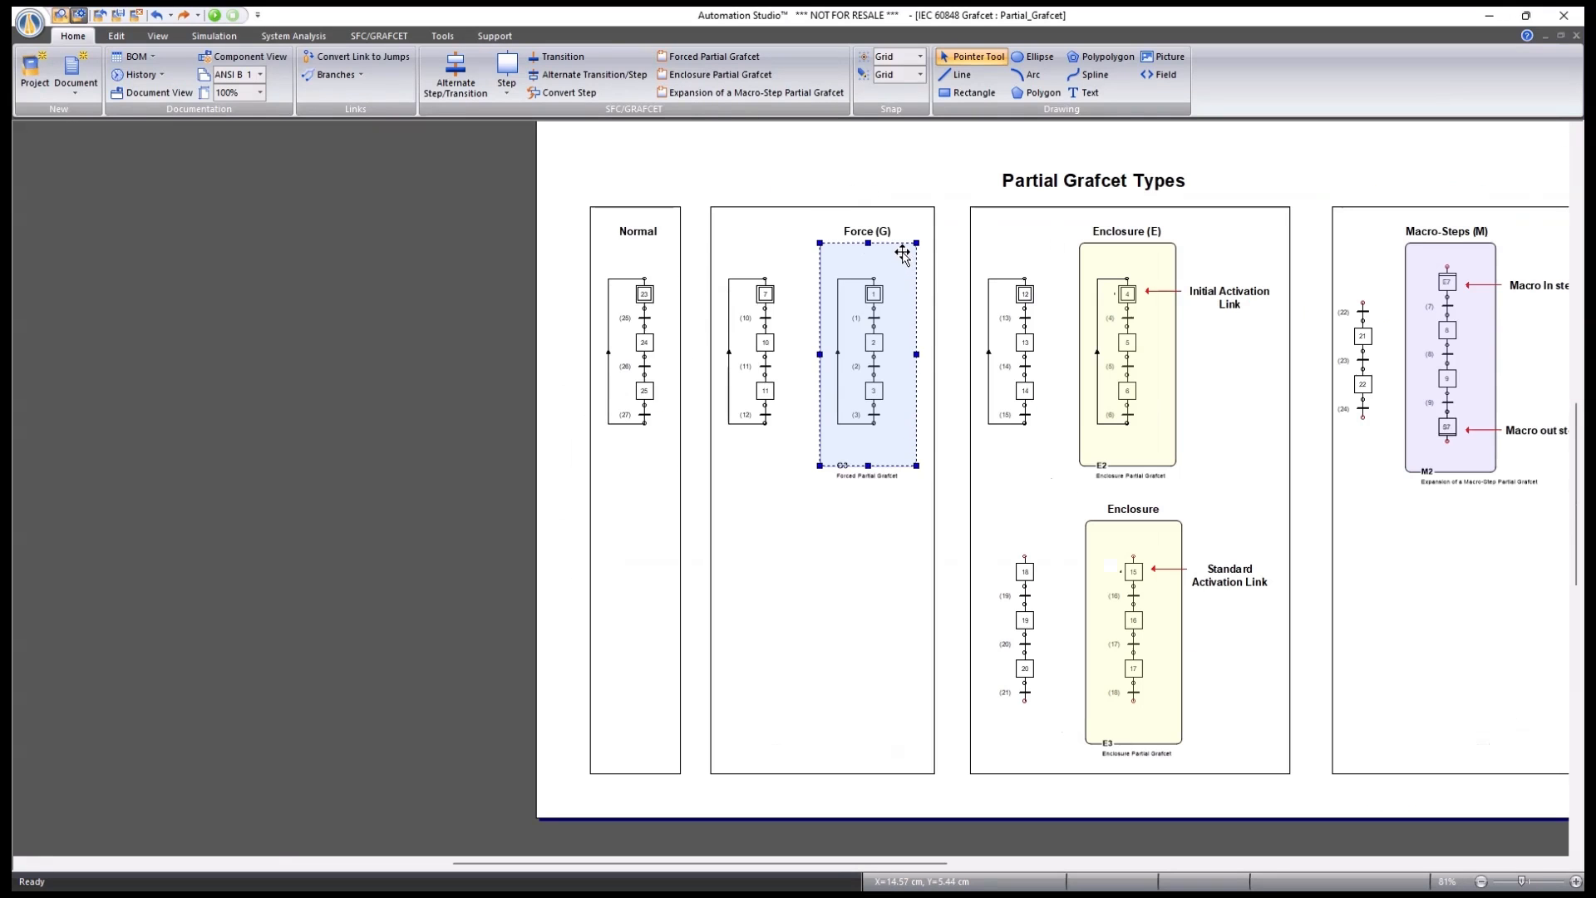
left_click_drag(901, 252, 886, 538)
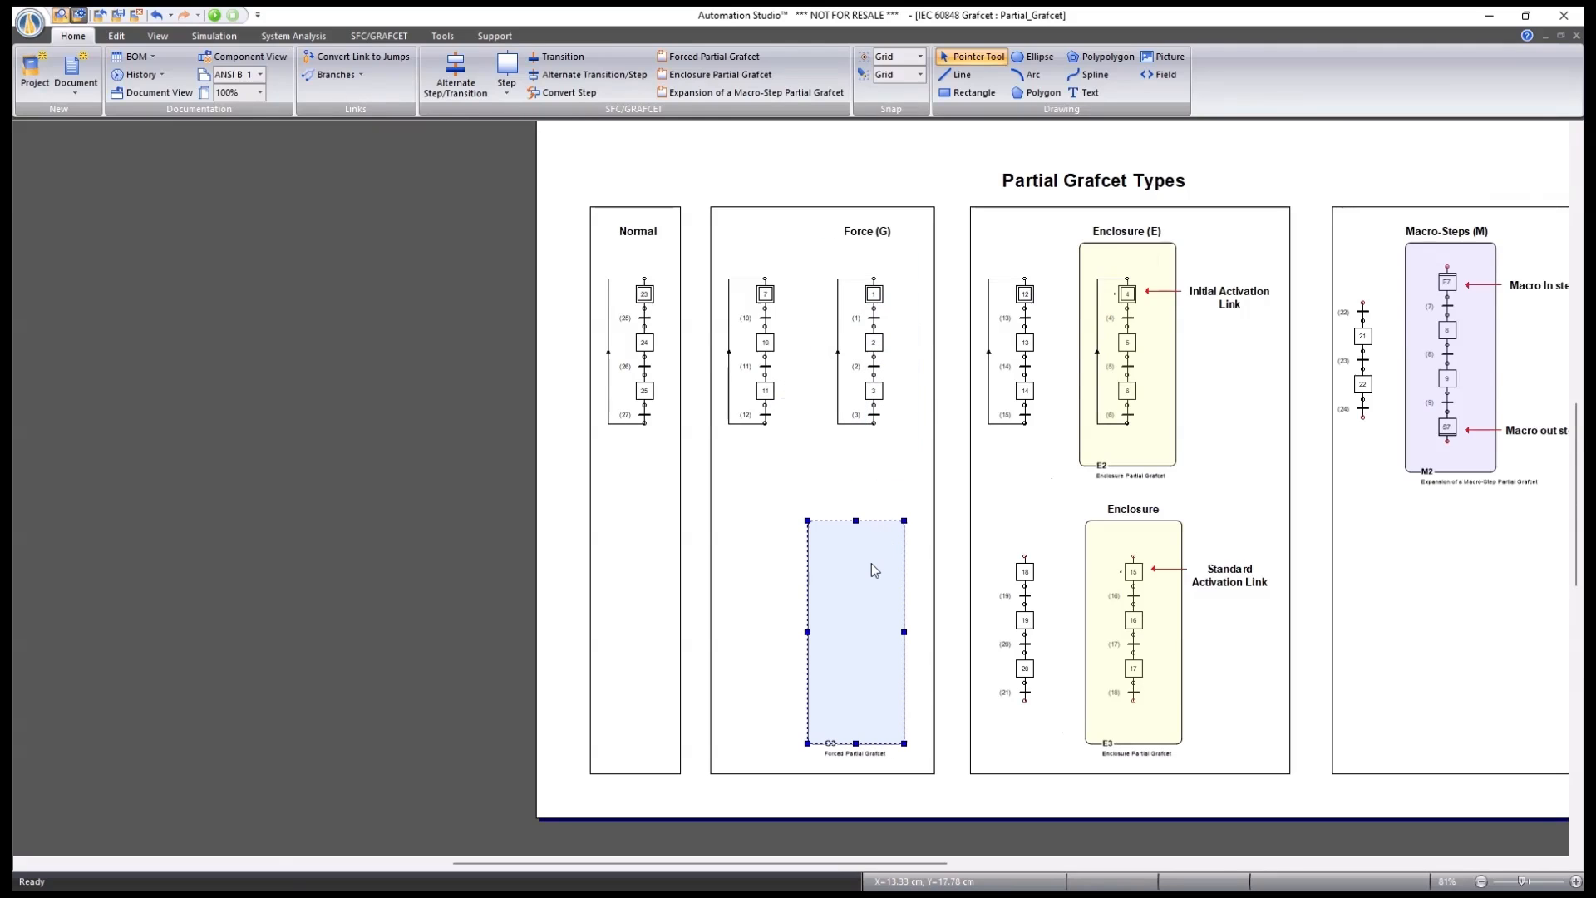
scroll(872, 562, "up", 2)
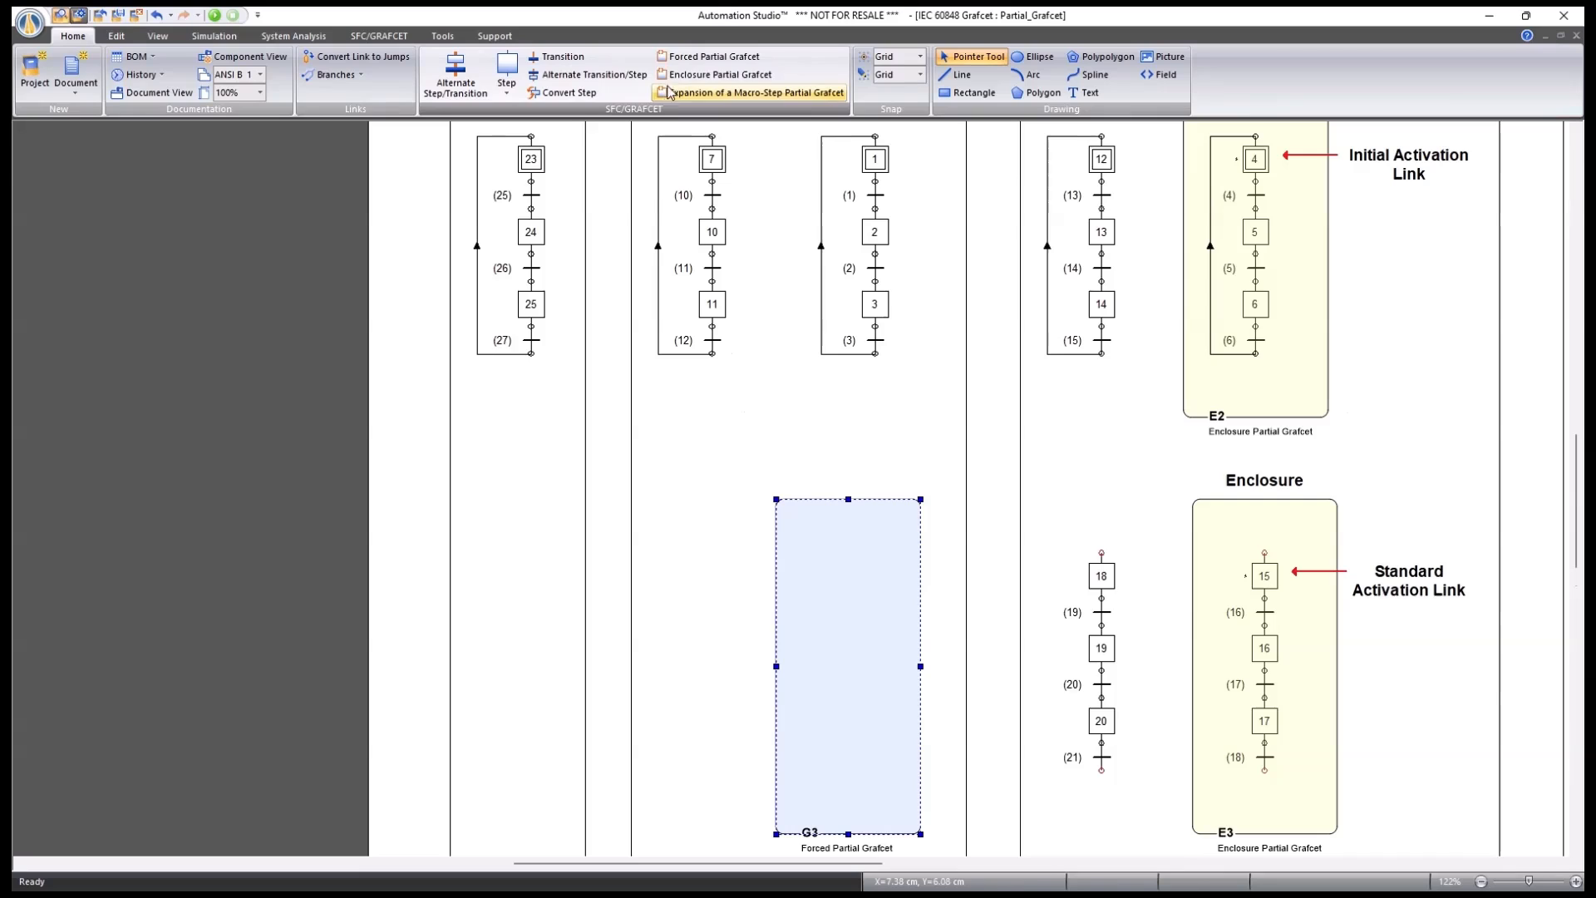
left_click(707, 56)
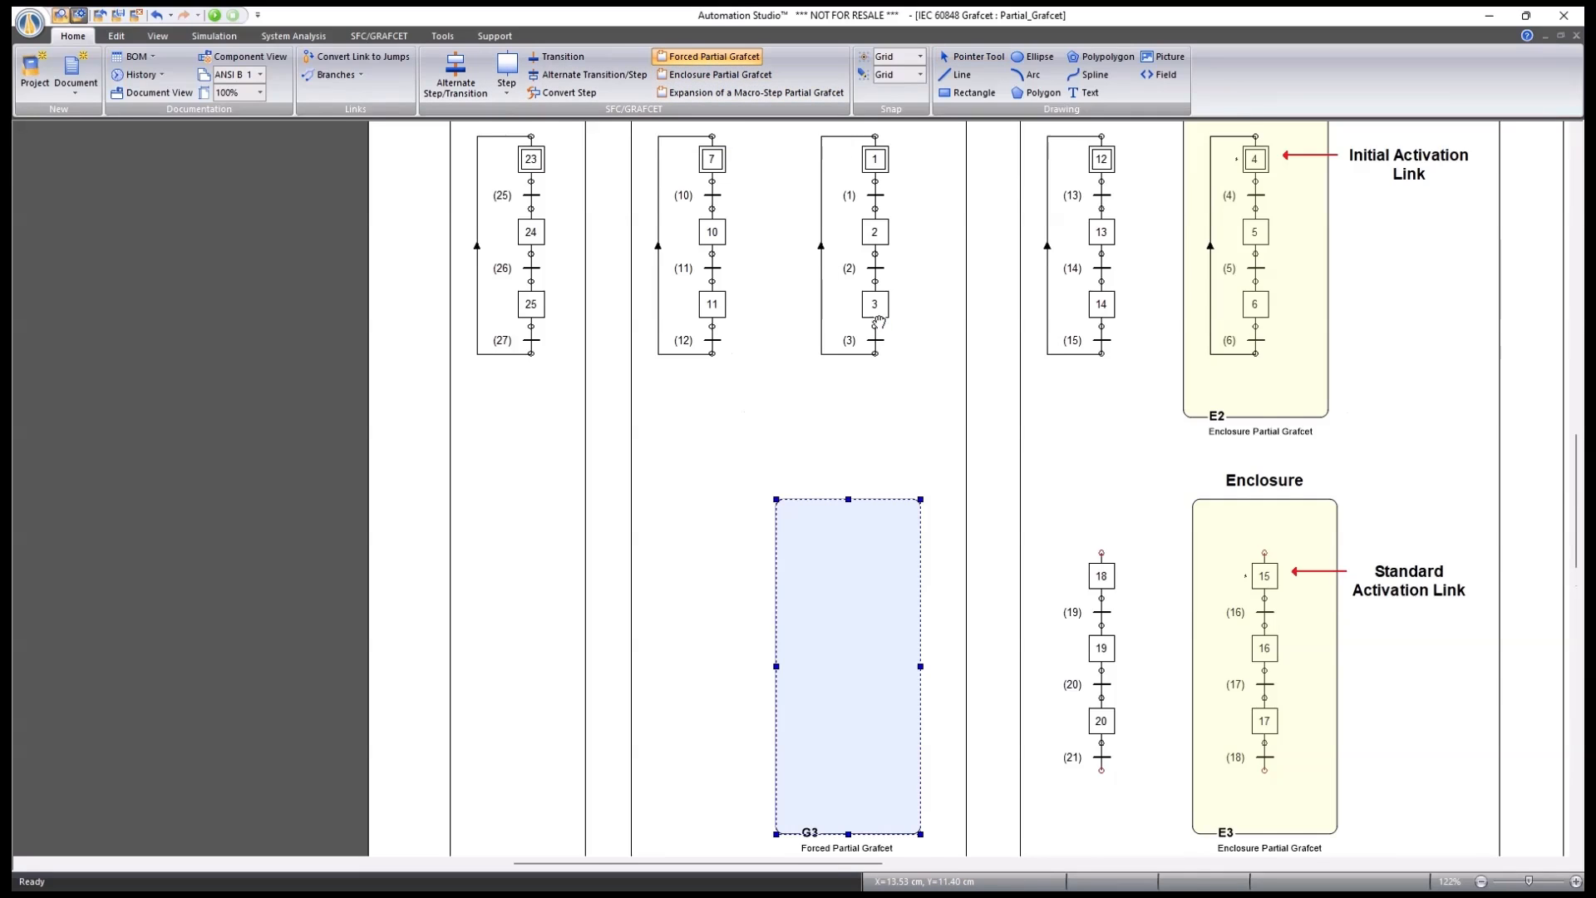
scroll(879, 322, "up", 2)
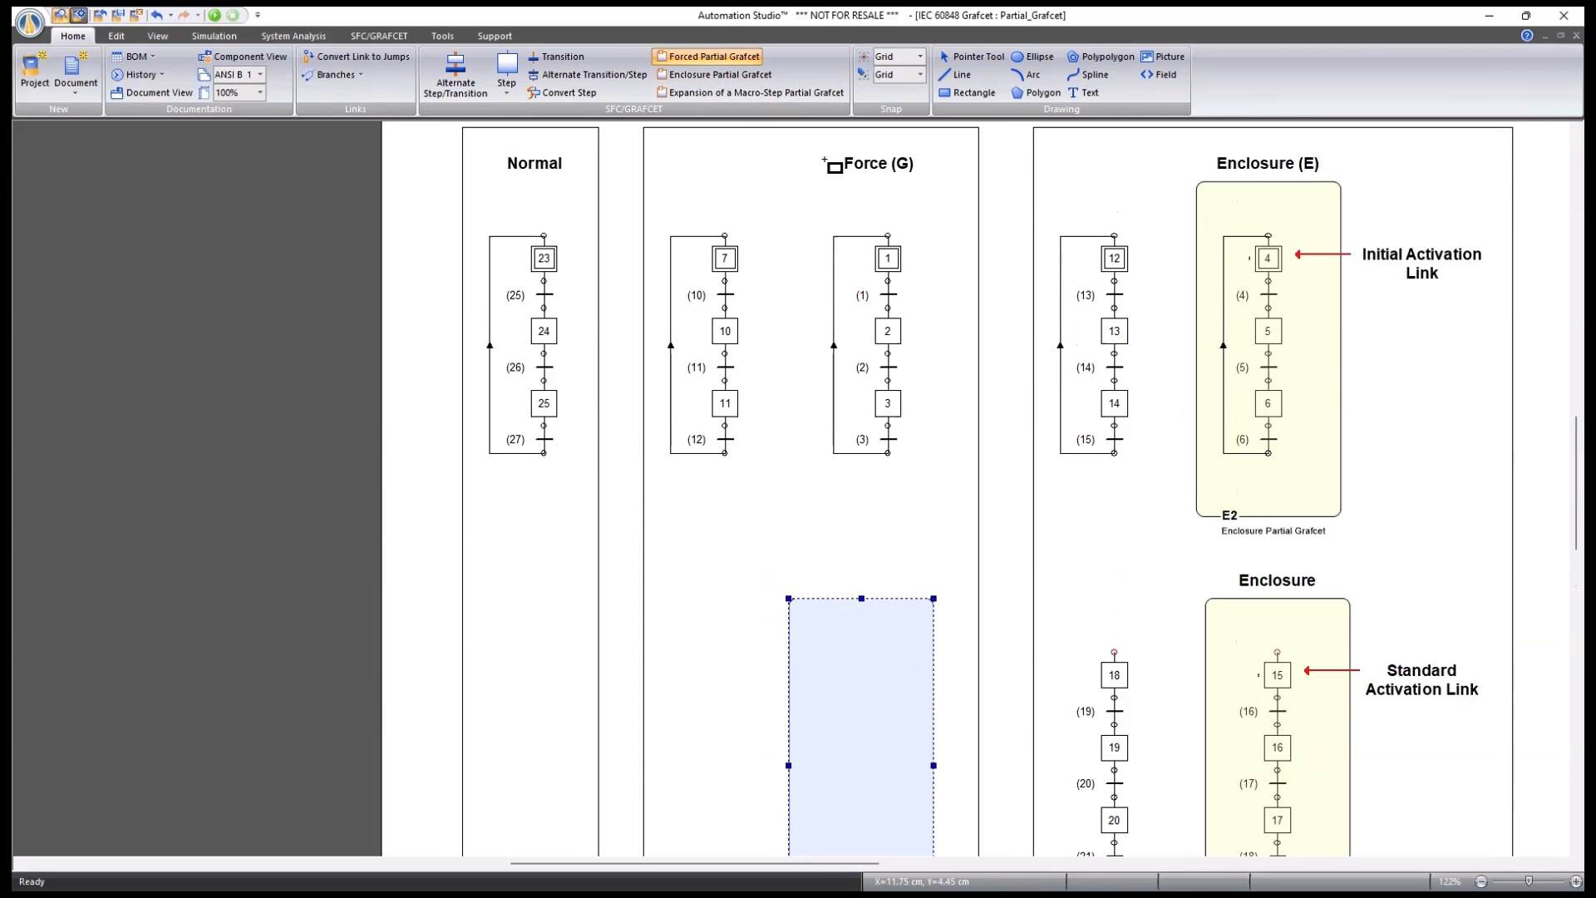
left_click_drag(799, 199, 952, 507)
key("Escape")
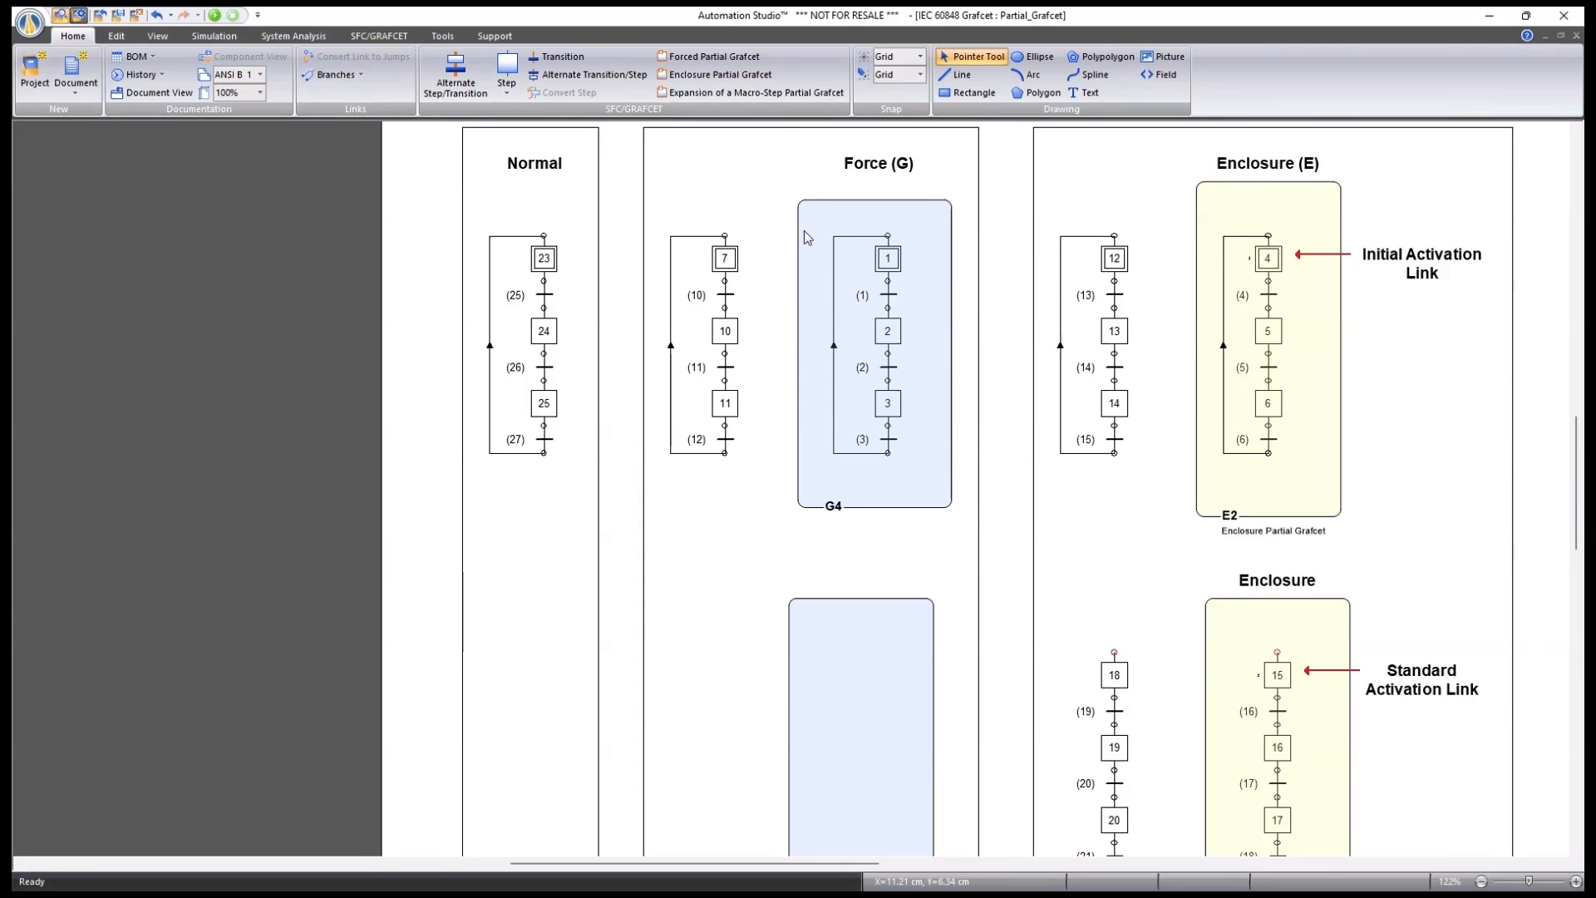
left_click(876, 201)
mouse_move(914, 204)
left_mouse_down()
mouse_move(919, 284)
mouse_move(906, 204)
left_mouse_up()
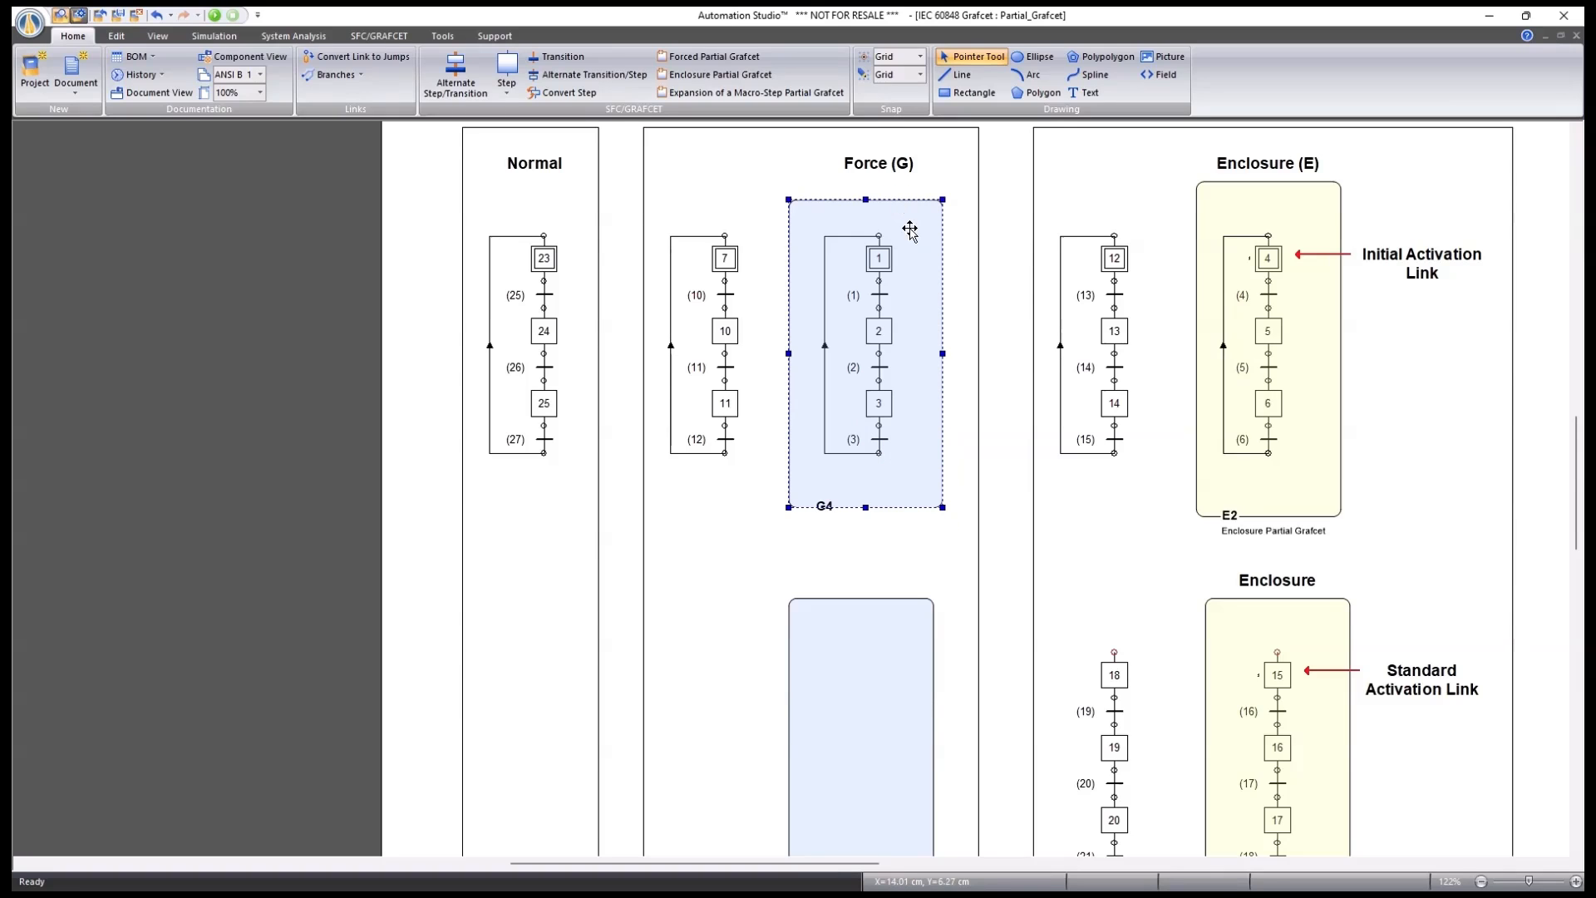
left_click(961, 468)
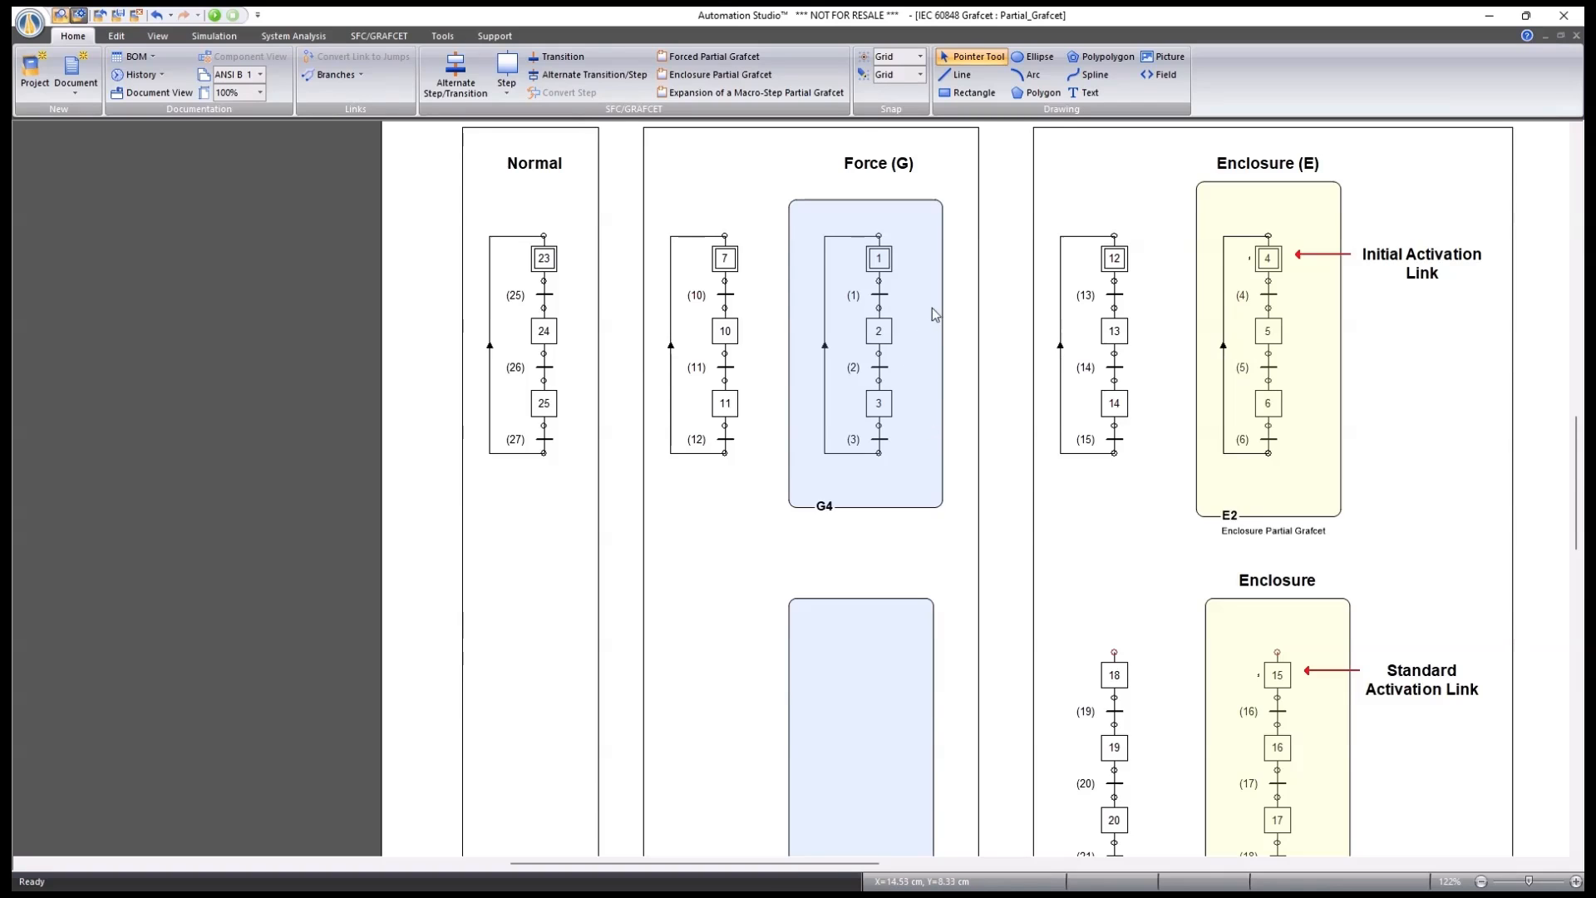
left_click_drag(937, 309, 871, 197)
left_click(713, 507)
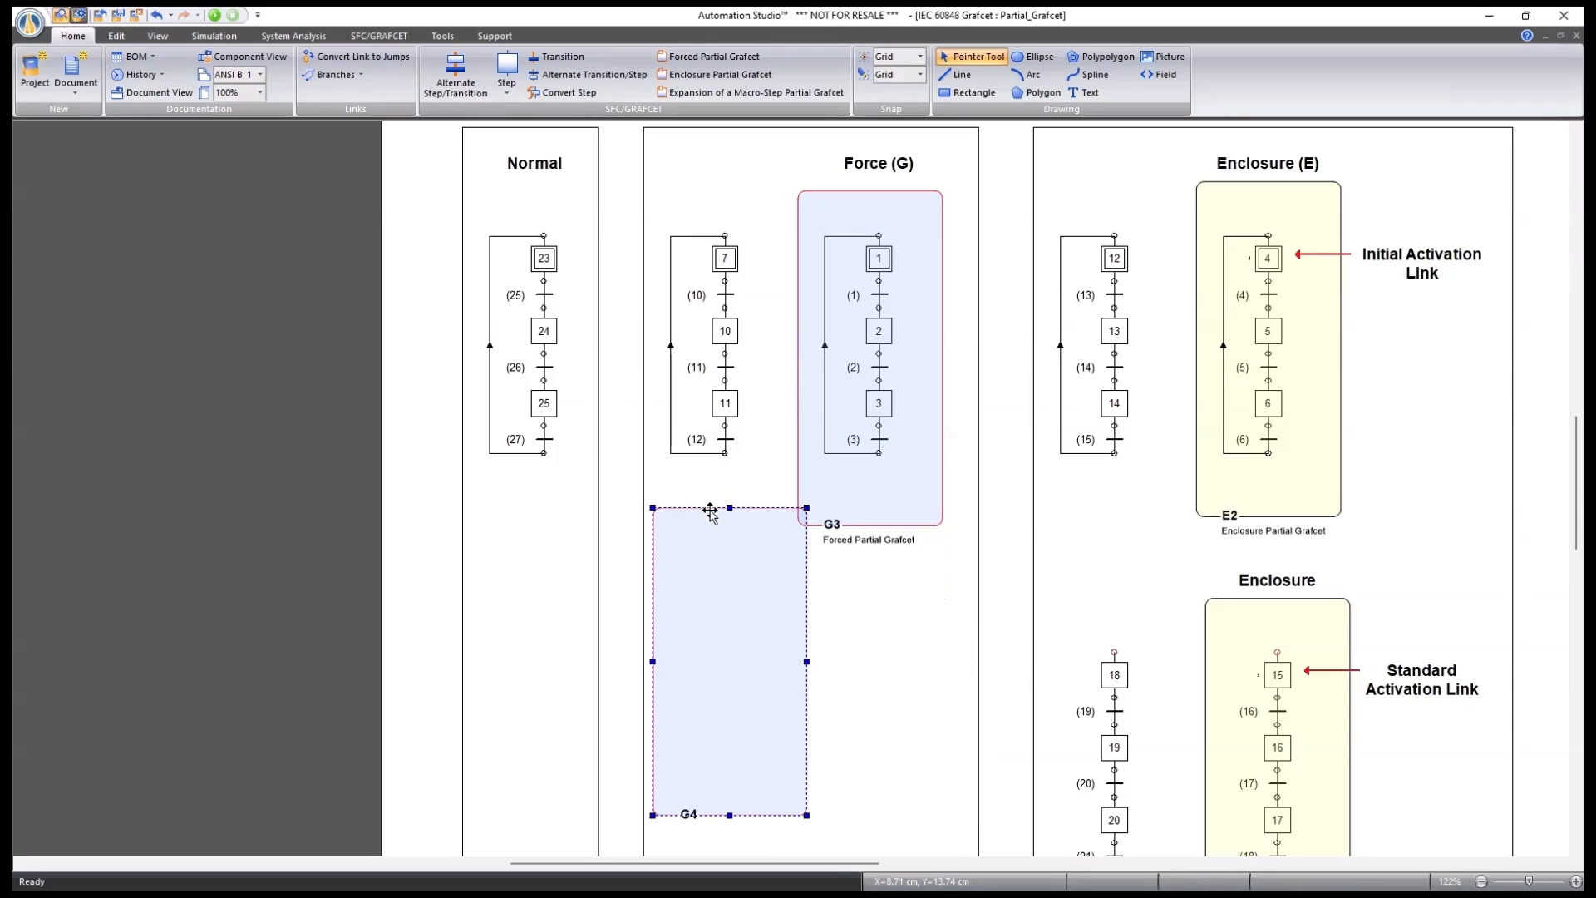
key("Delete")
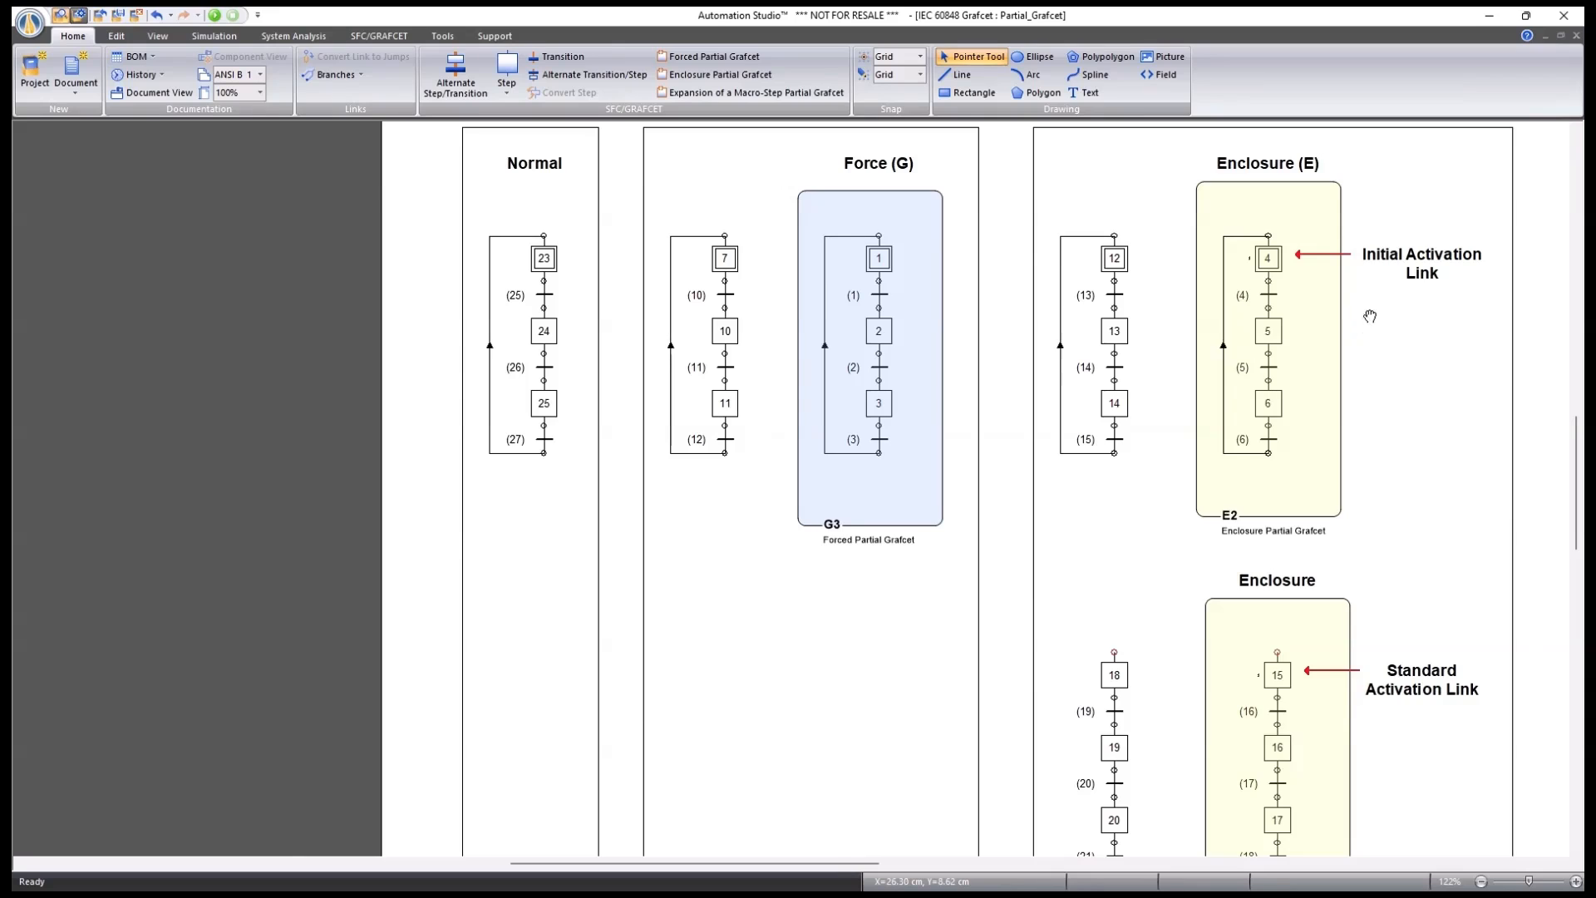
left_click_drag(1370, 316, 983, 341)
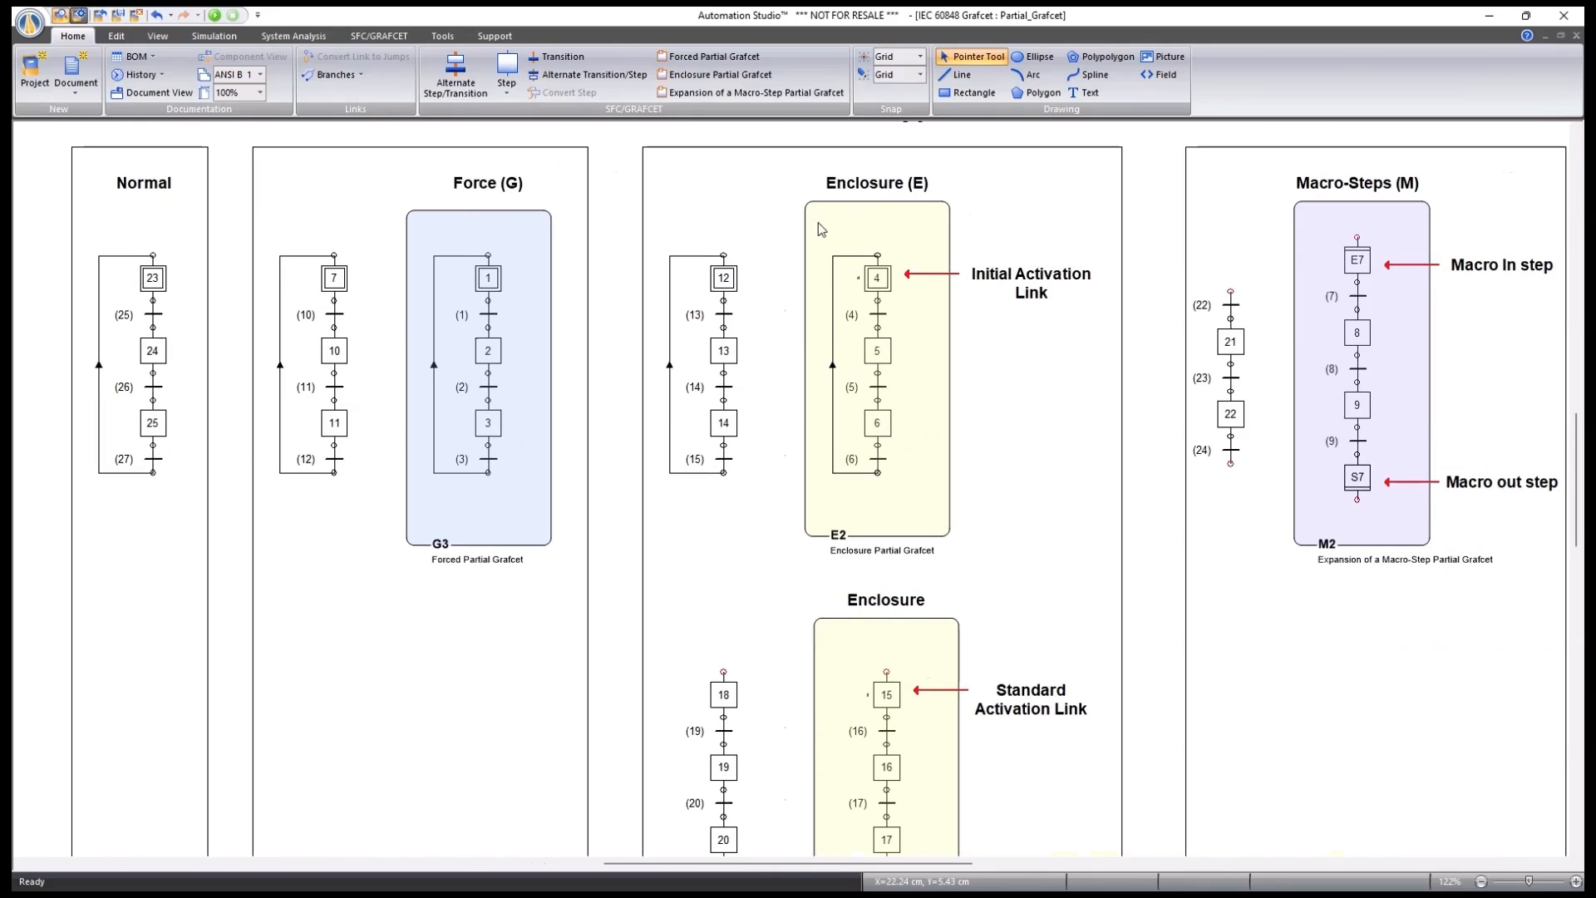
scroll(380, 230, "up", 2)
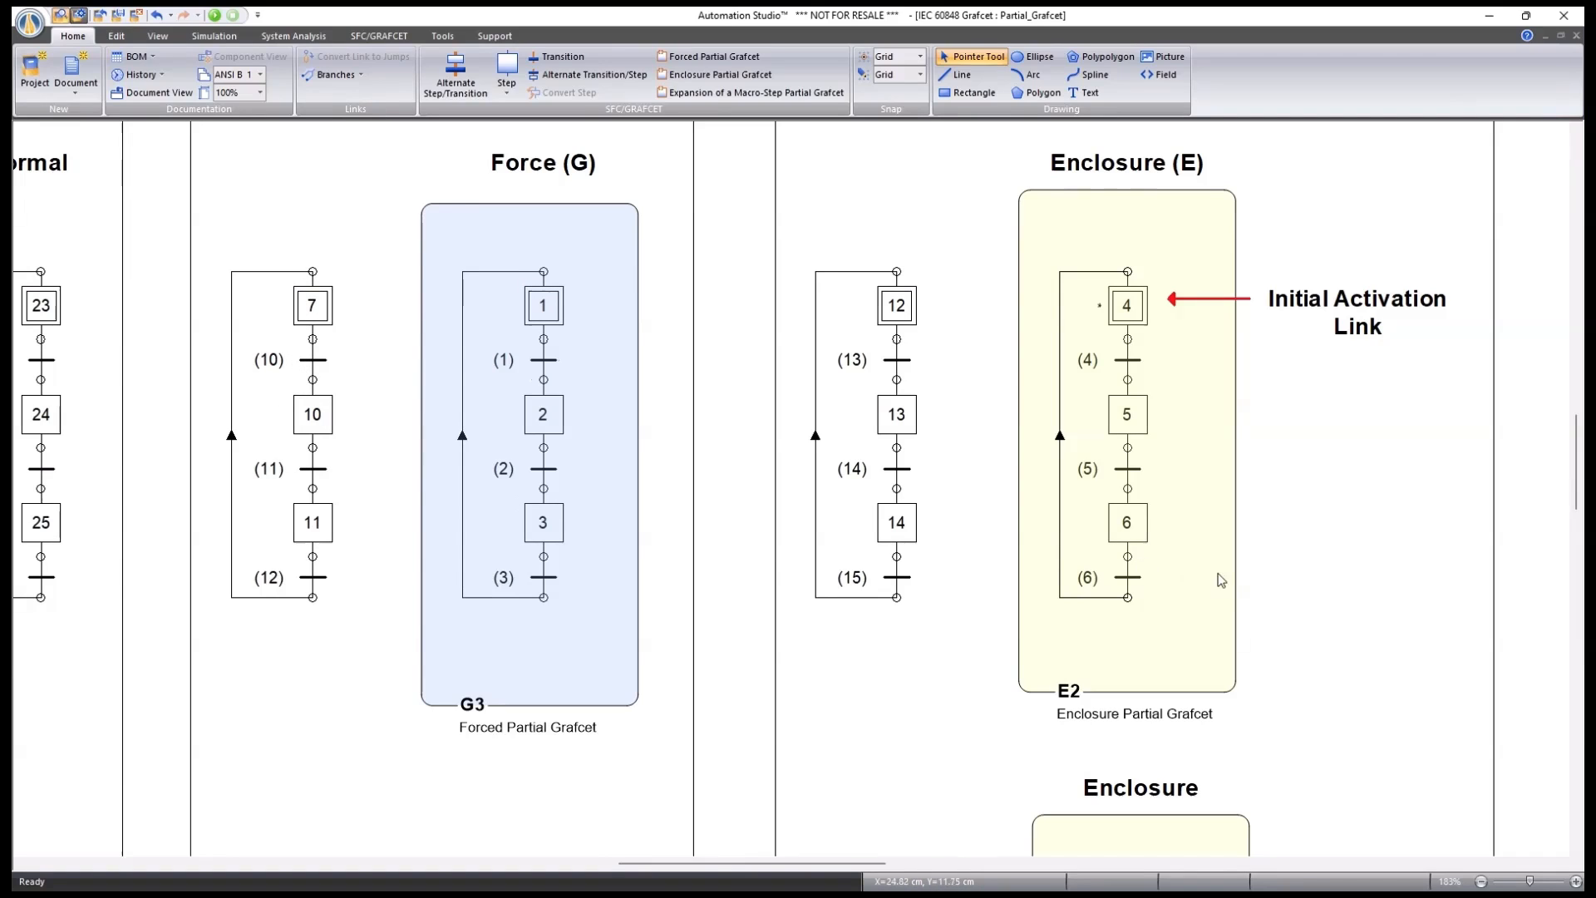
left_click_drag(1354, 601, 1068, 631)
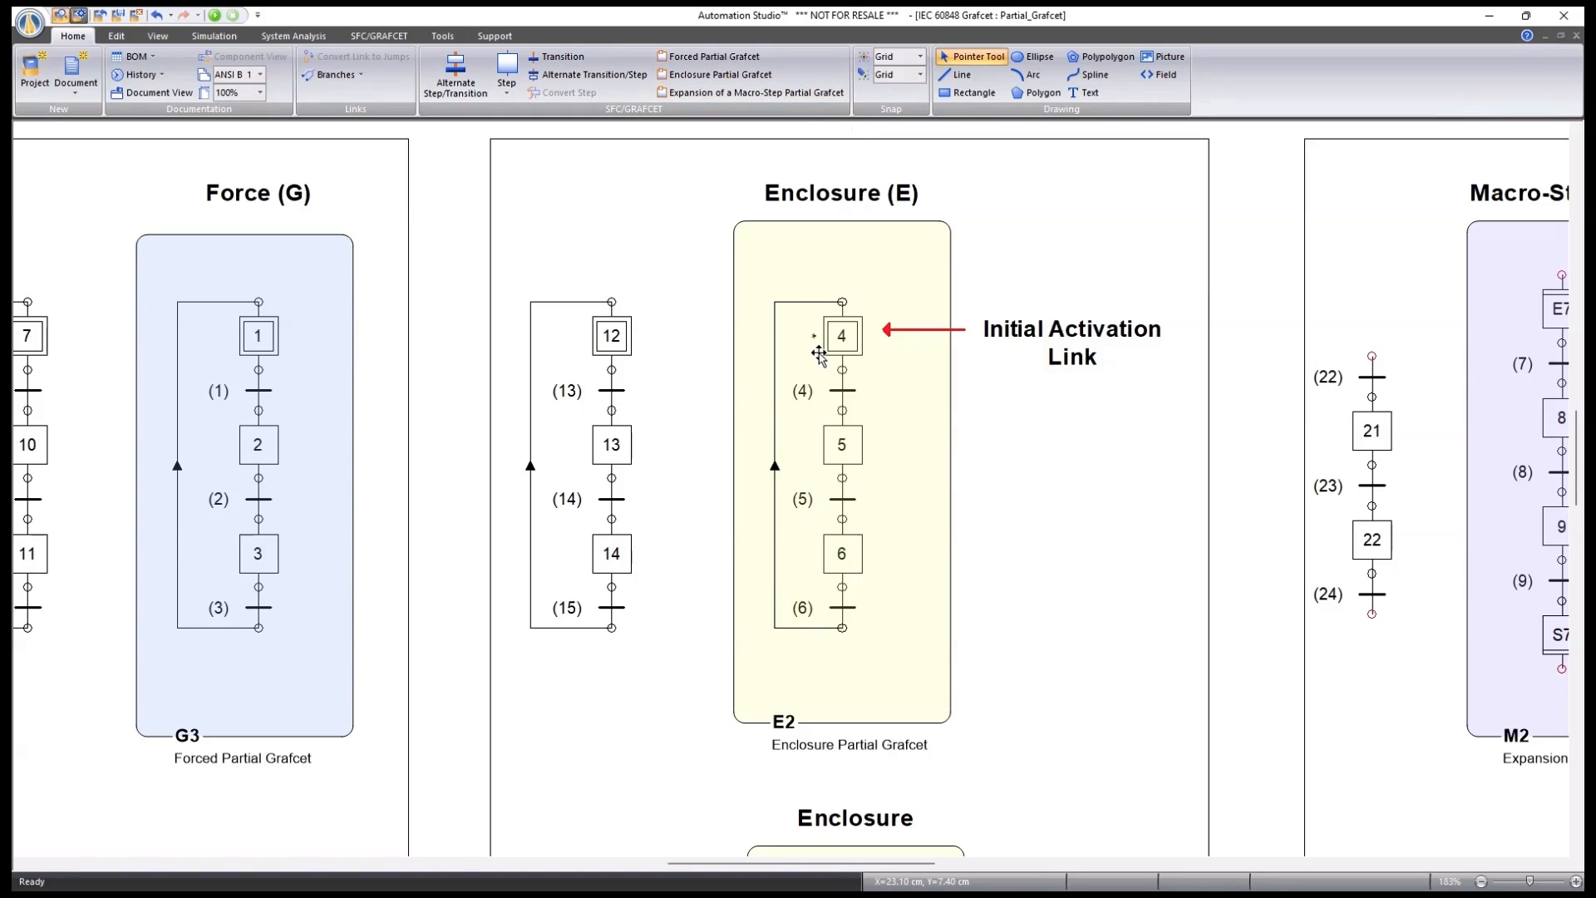
scroll(819, 349, "up", 5)
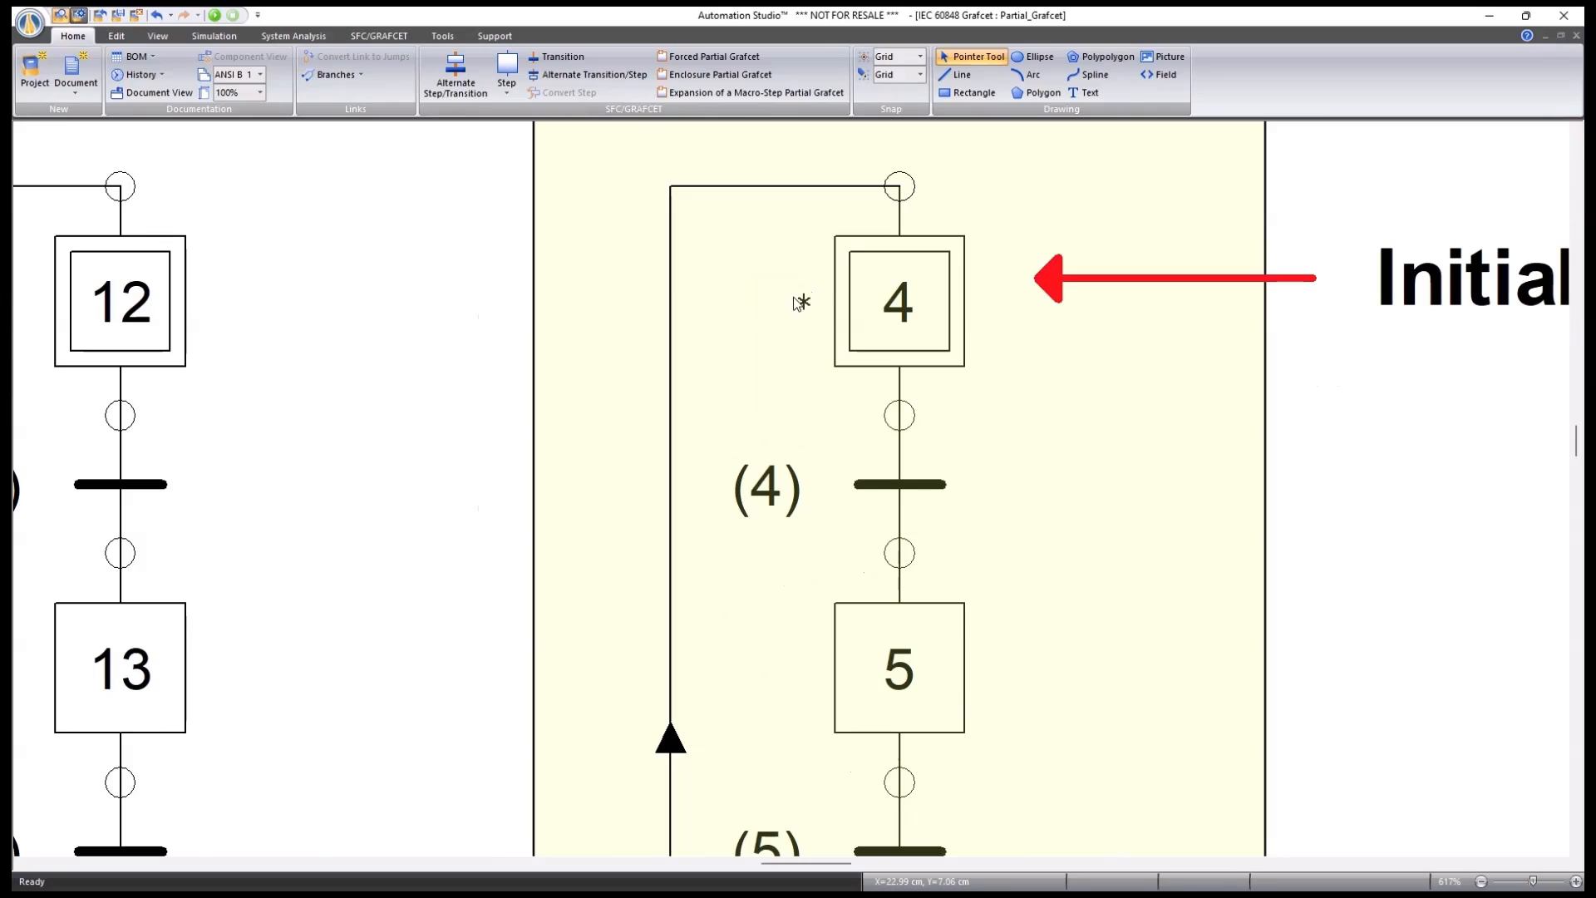
scroll(800, 304, "down", 3)
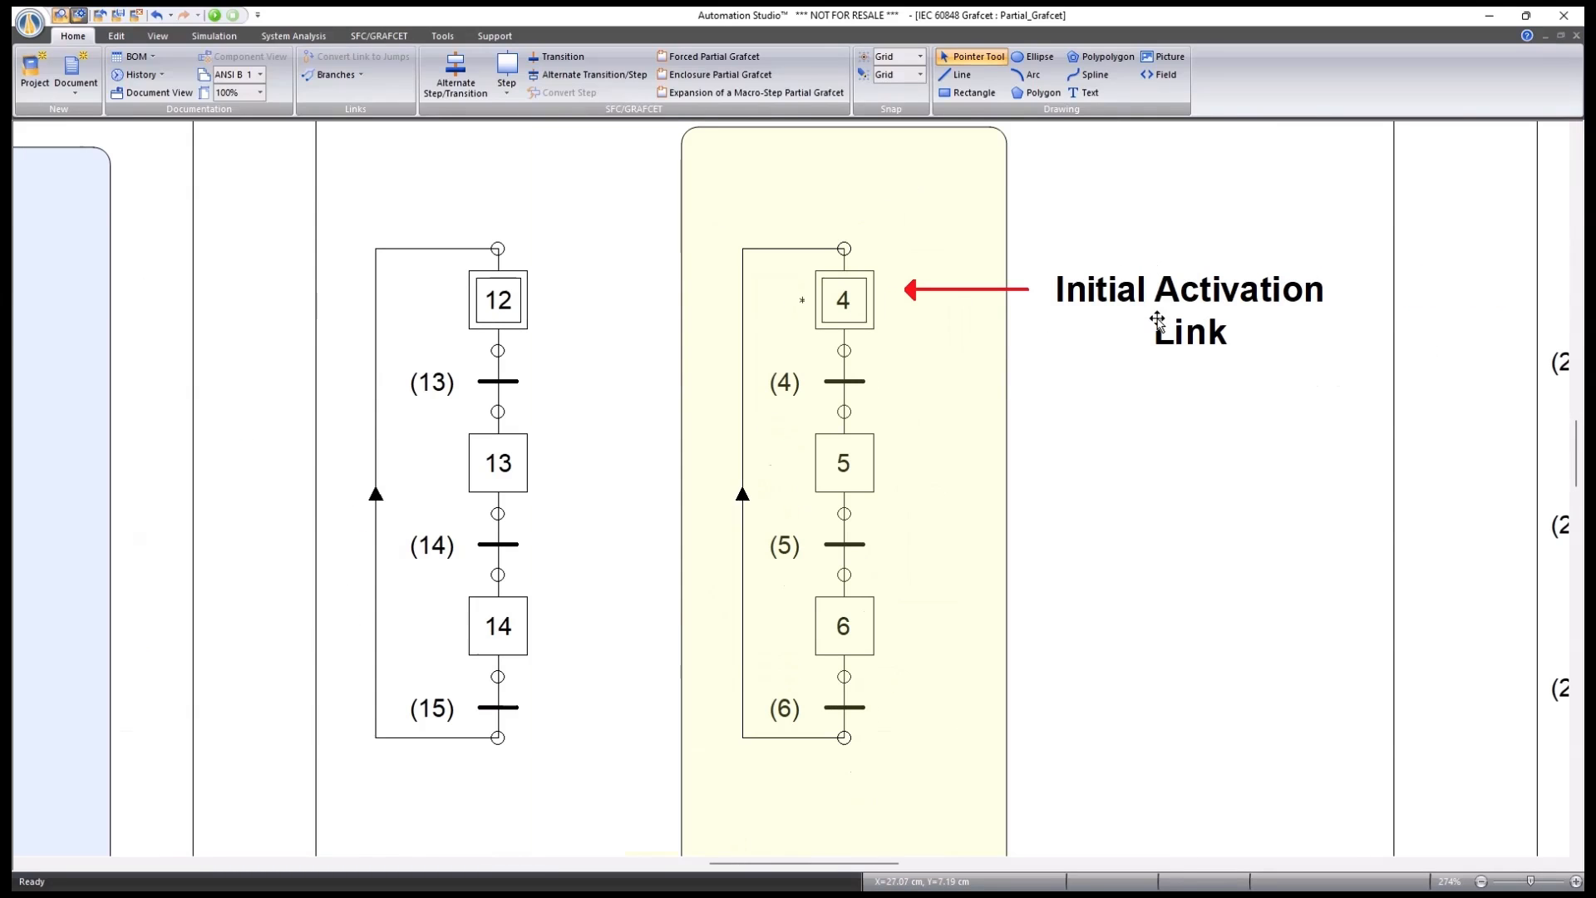
scroll(1065, 402, "down", 2)
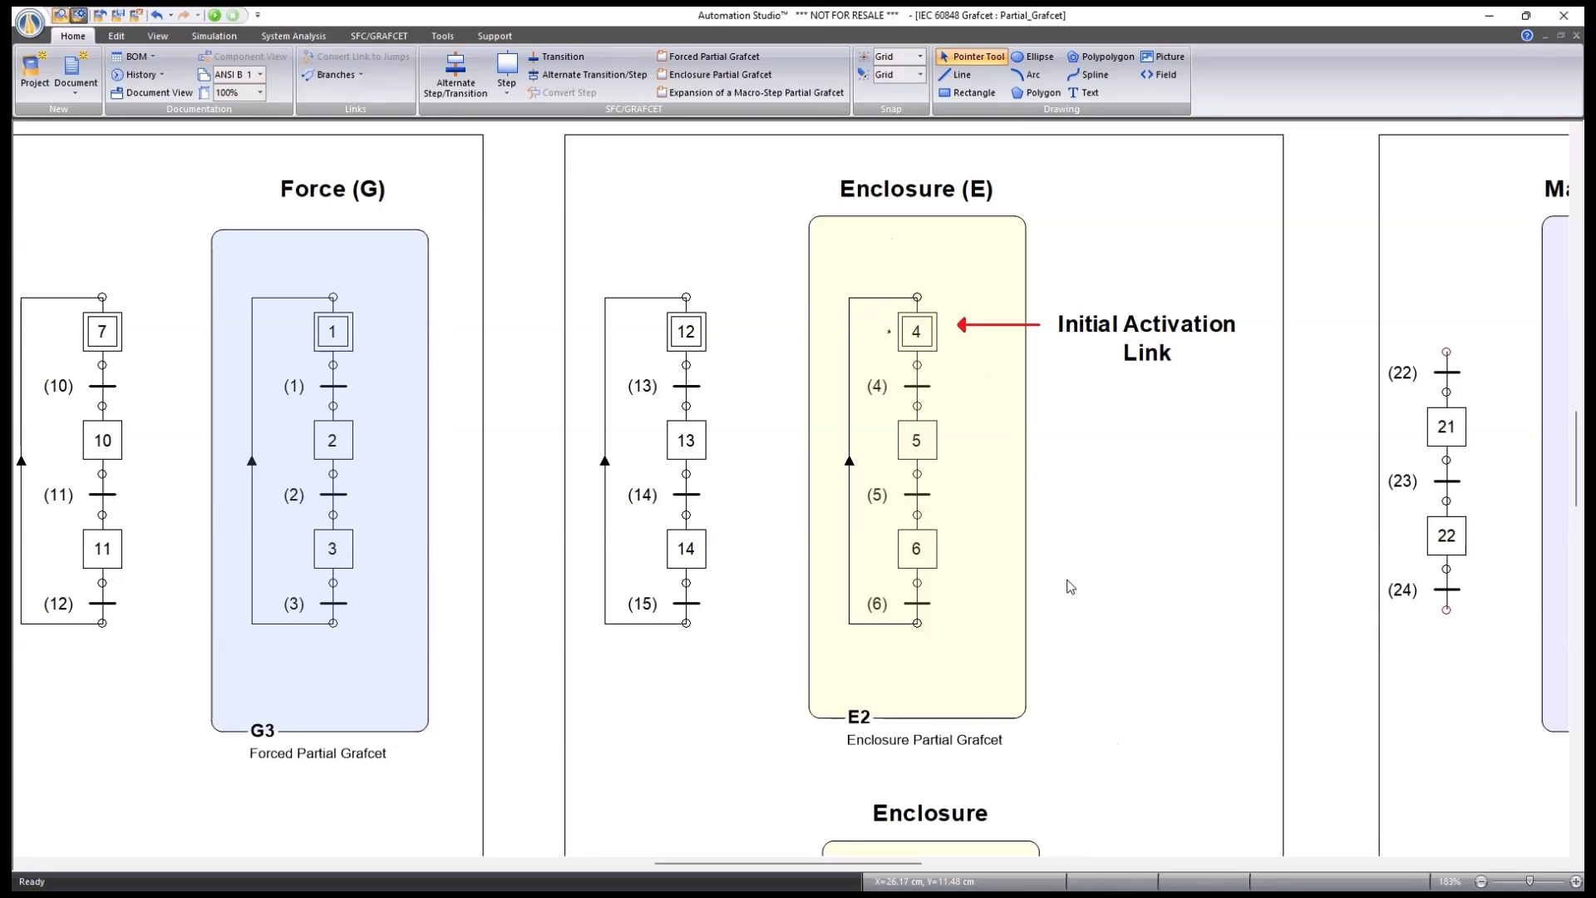
scroll(1072, 588, "down", 5)
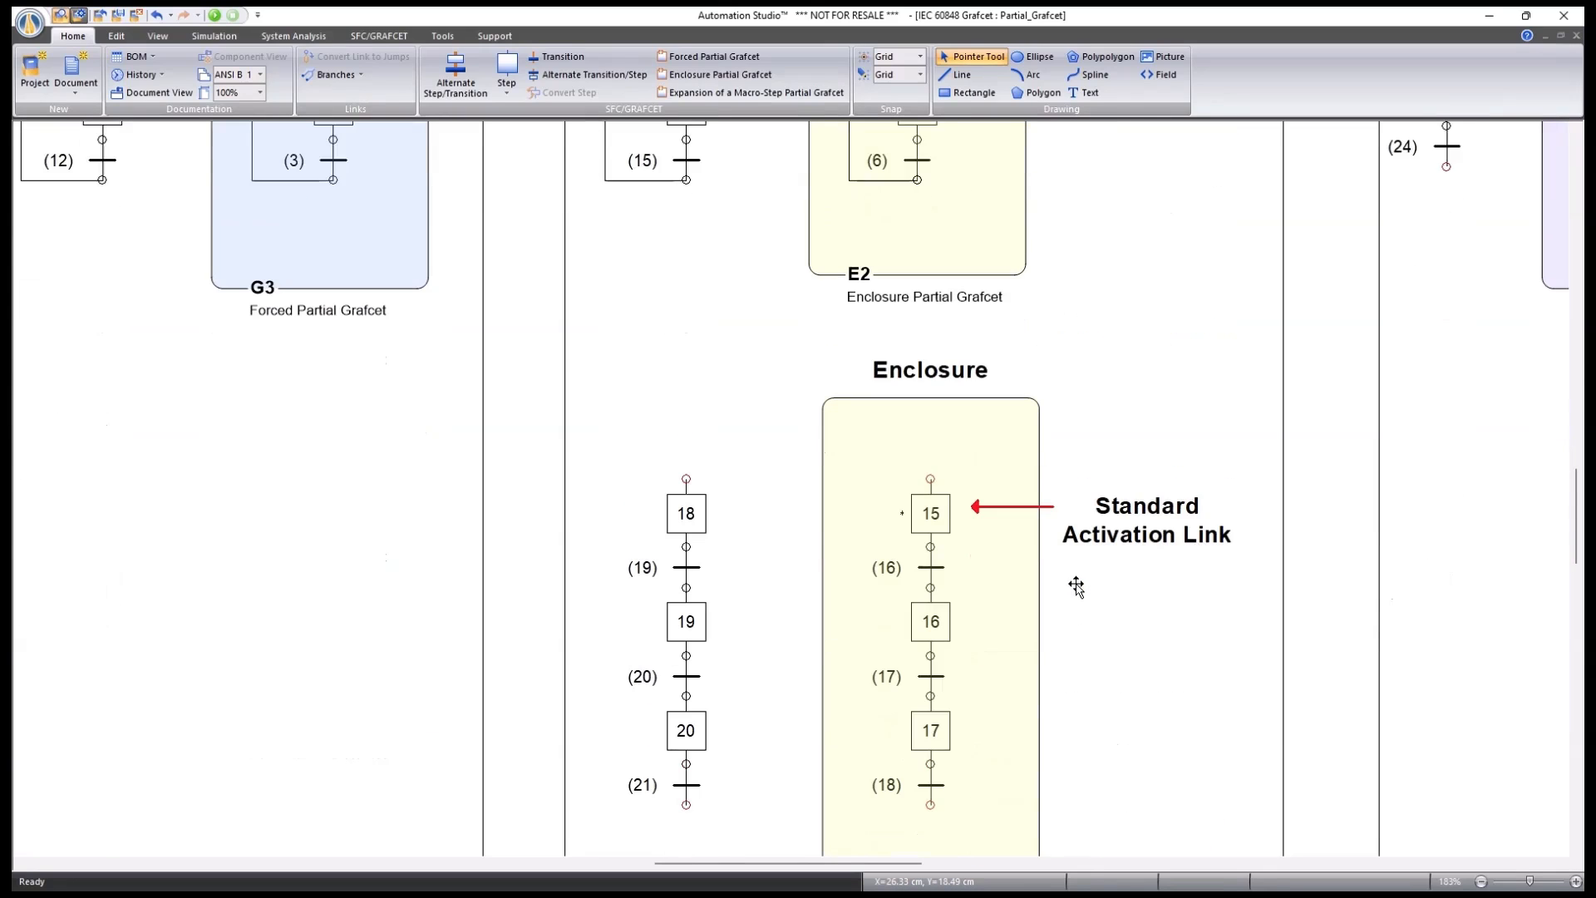
scroll(1075, 586, "down", 1)
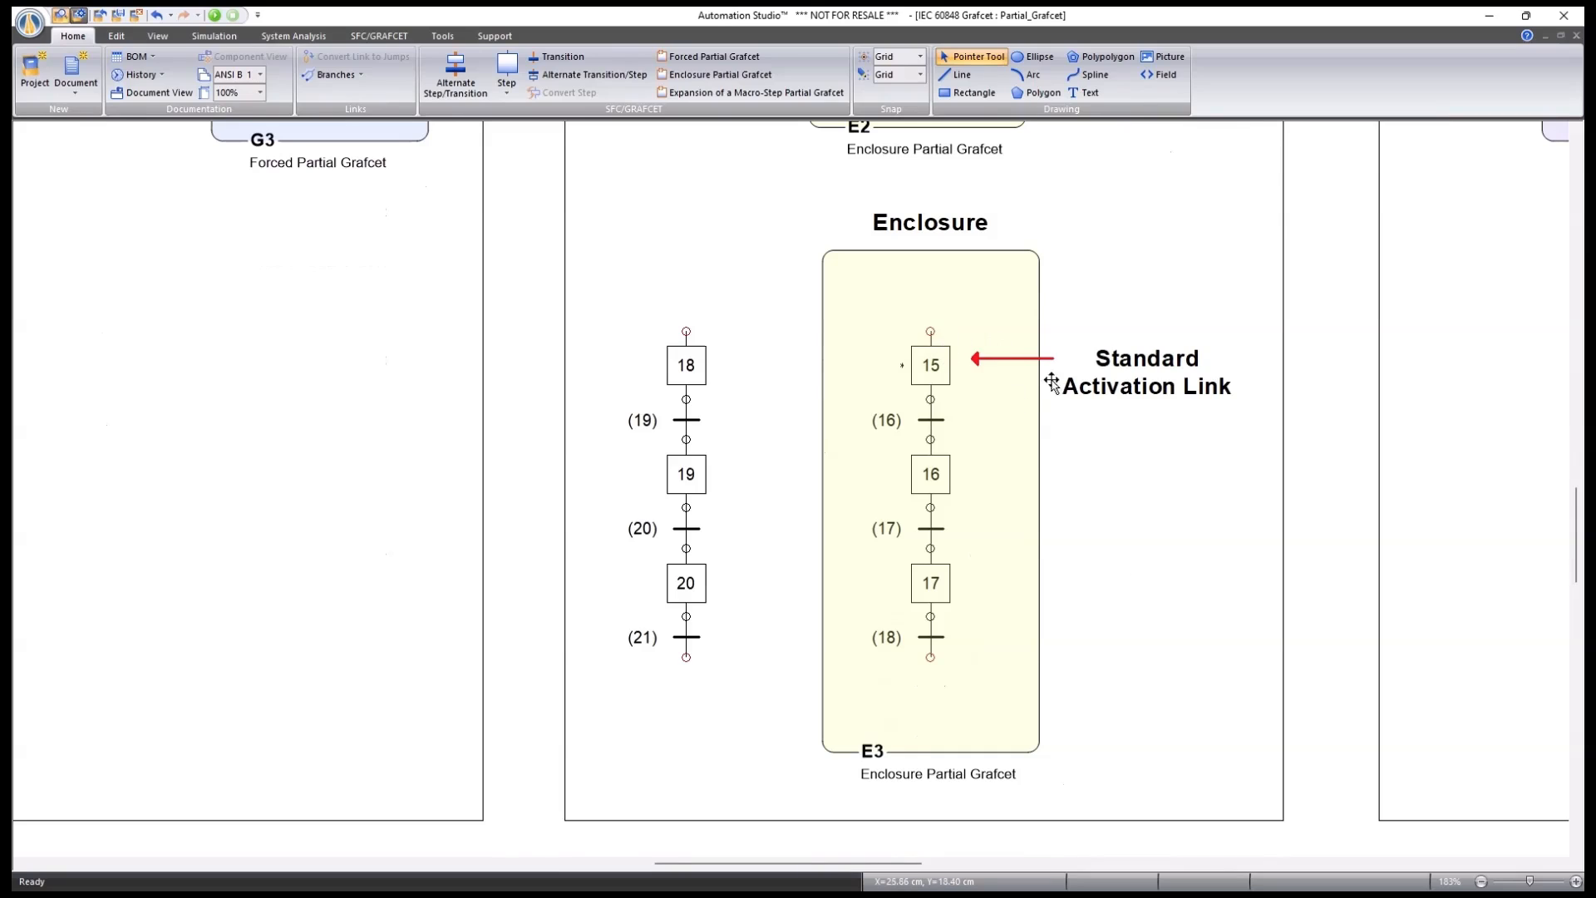
scroll(932, 368, "up", 2)
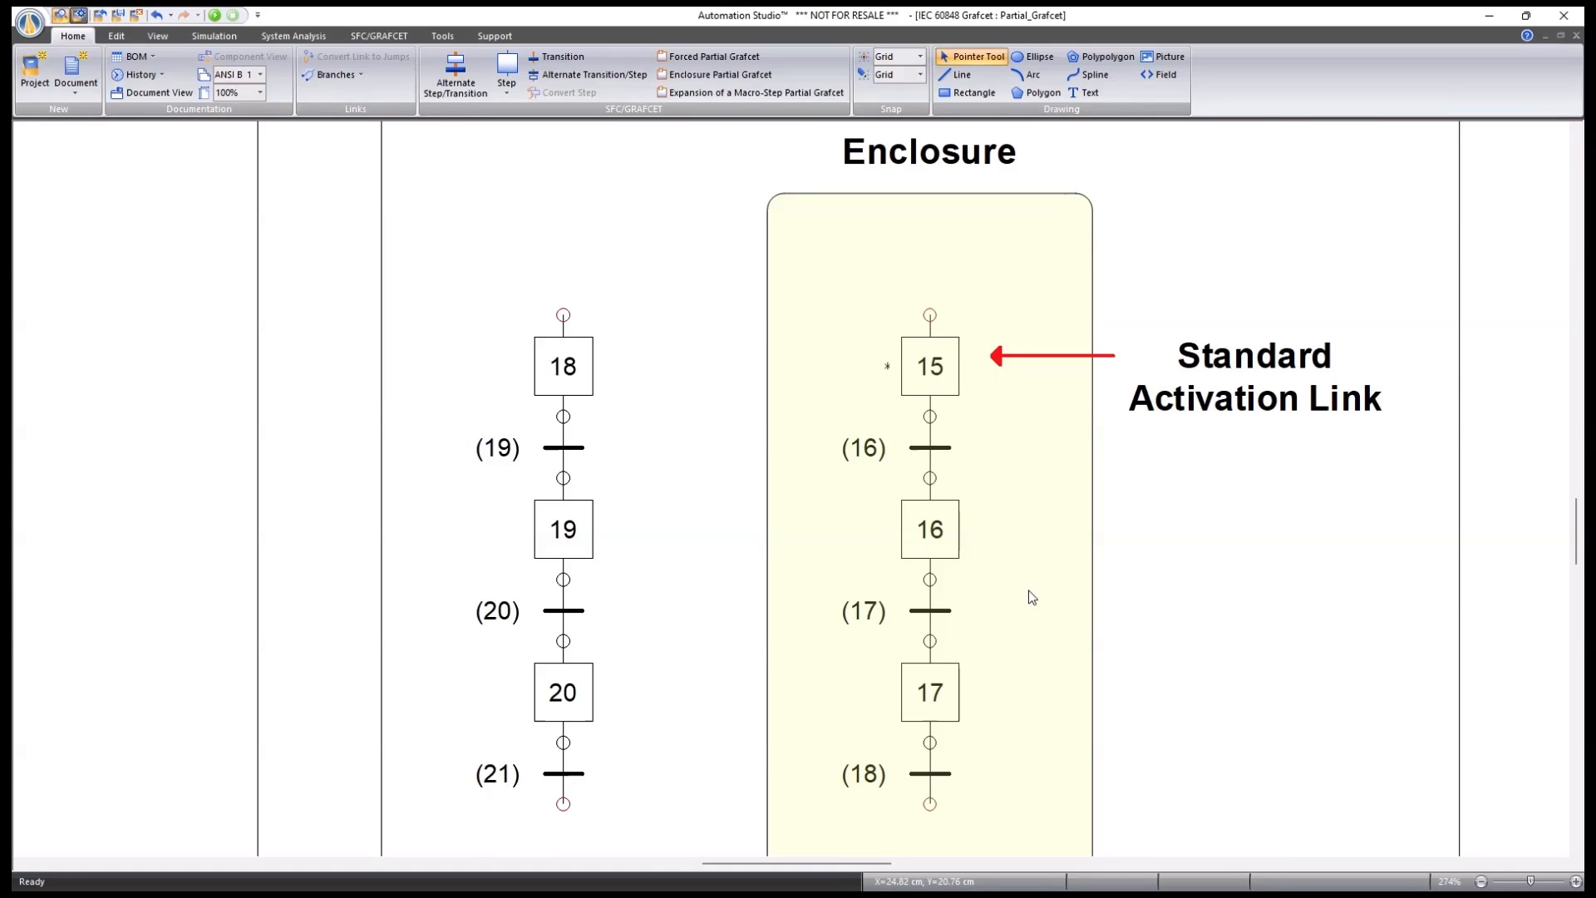
scroll(1004, 563, "up", 12)
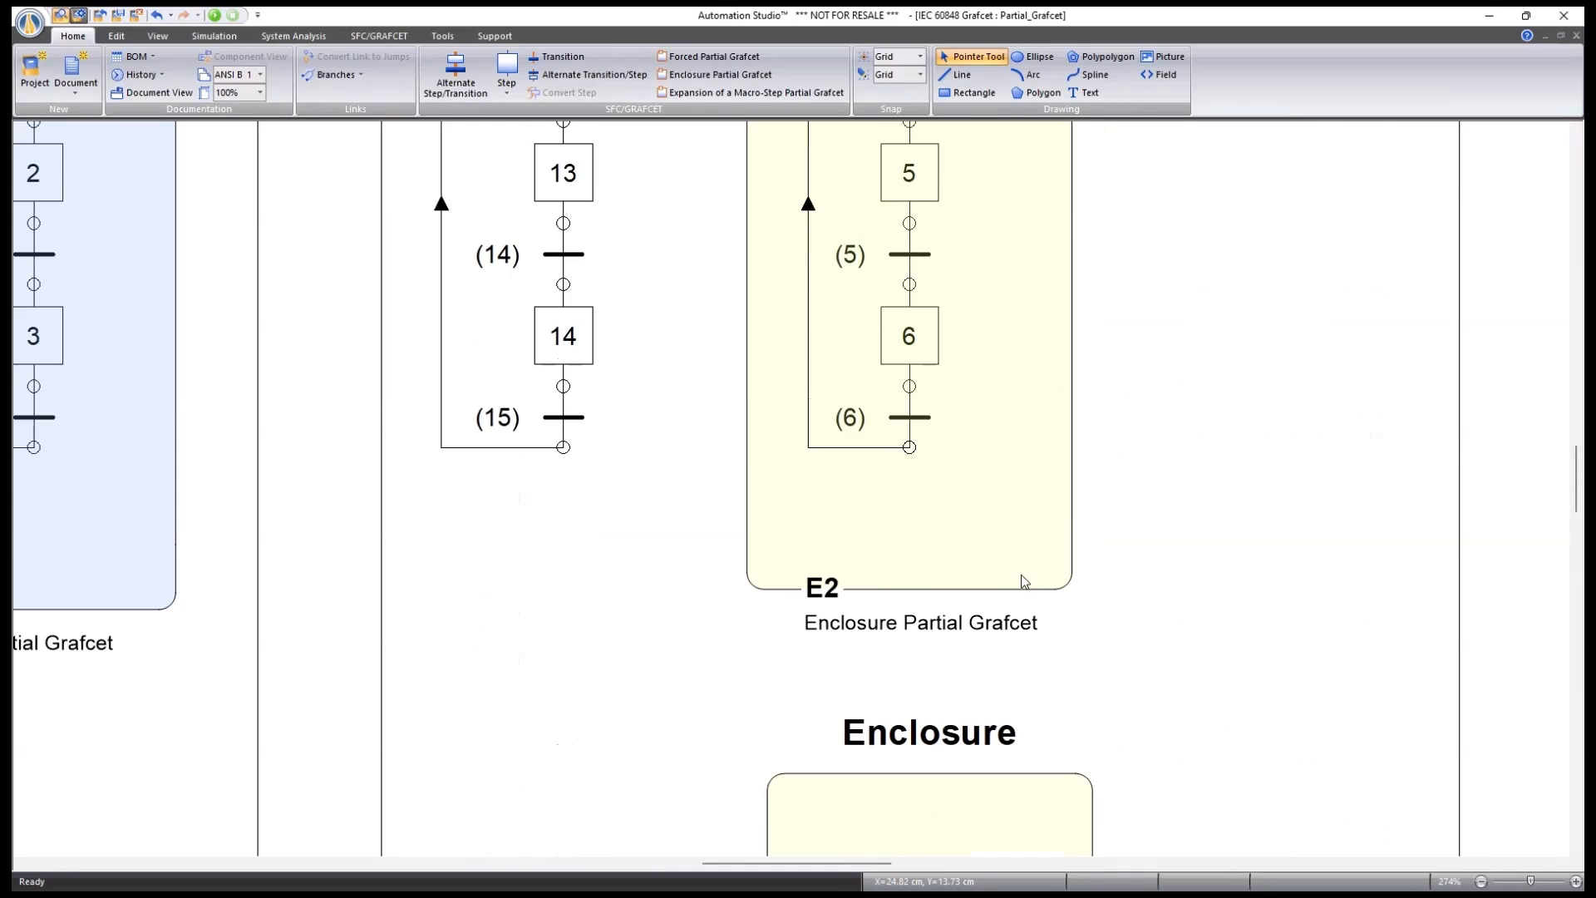
scroll(1021, 575, "down", 2)
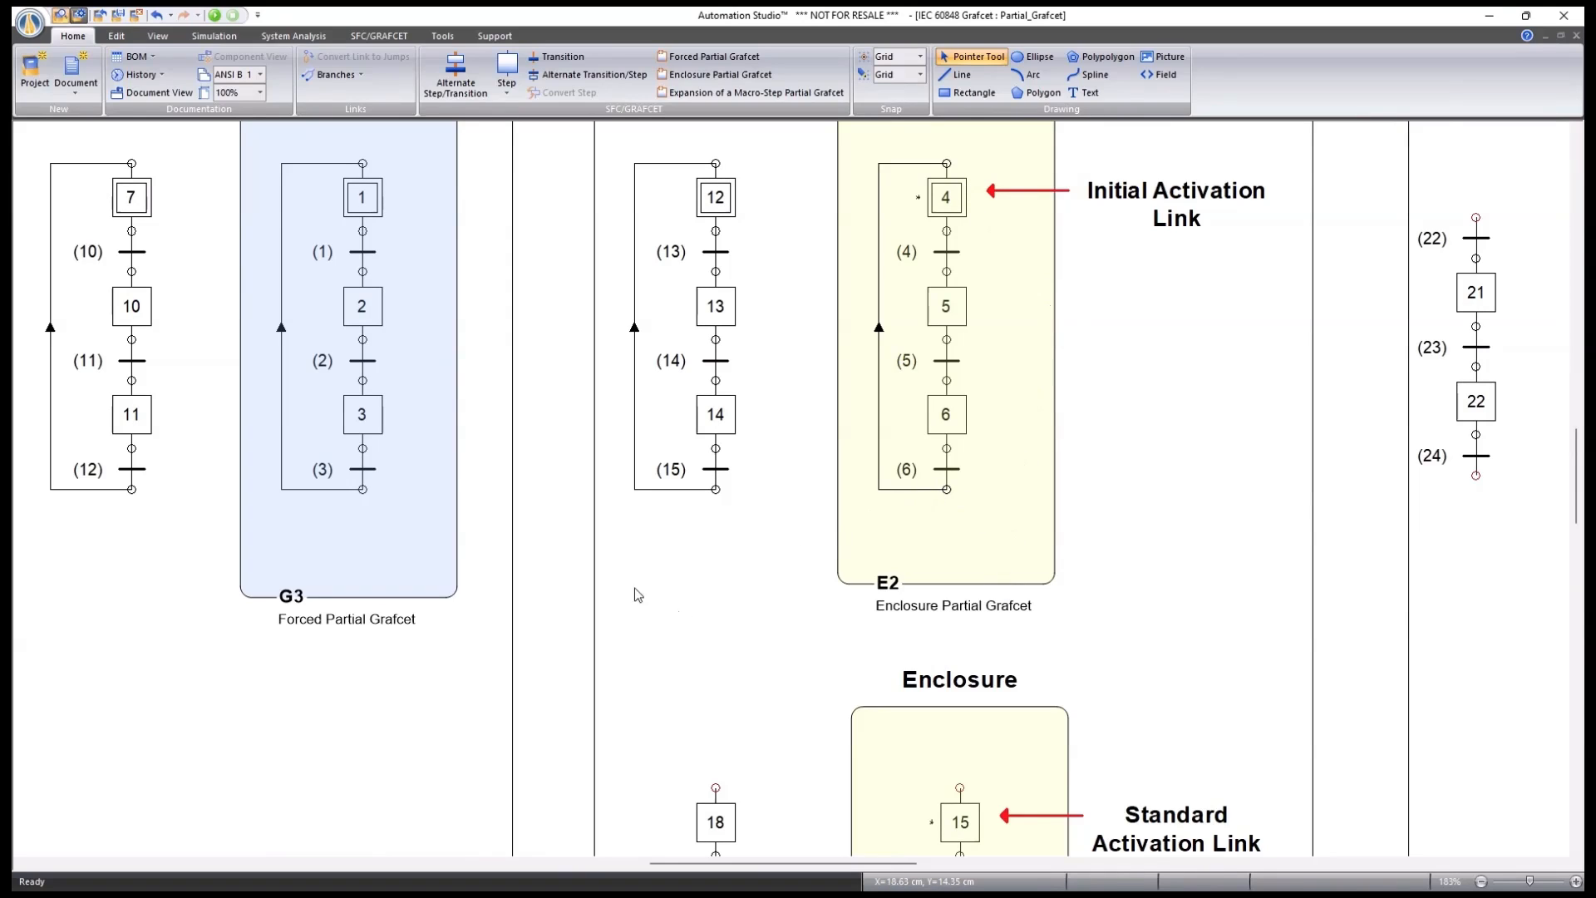
scroll(690, 472, "down", 2)
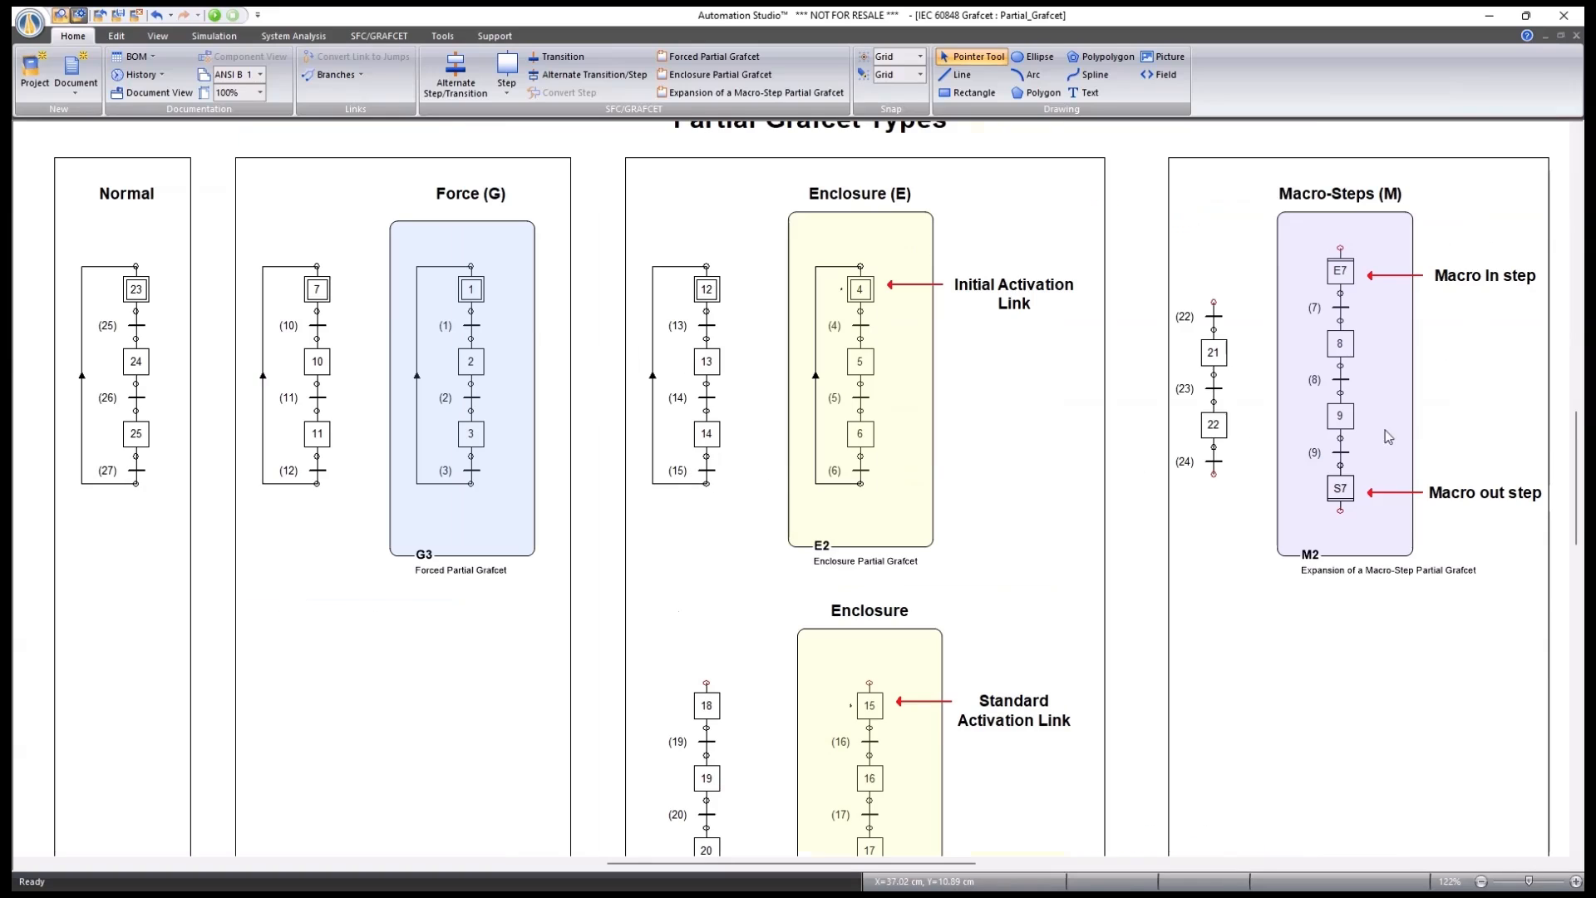
left_click_drag(1484, 397, 1066, 422)
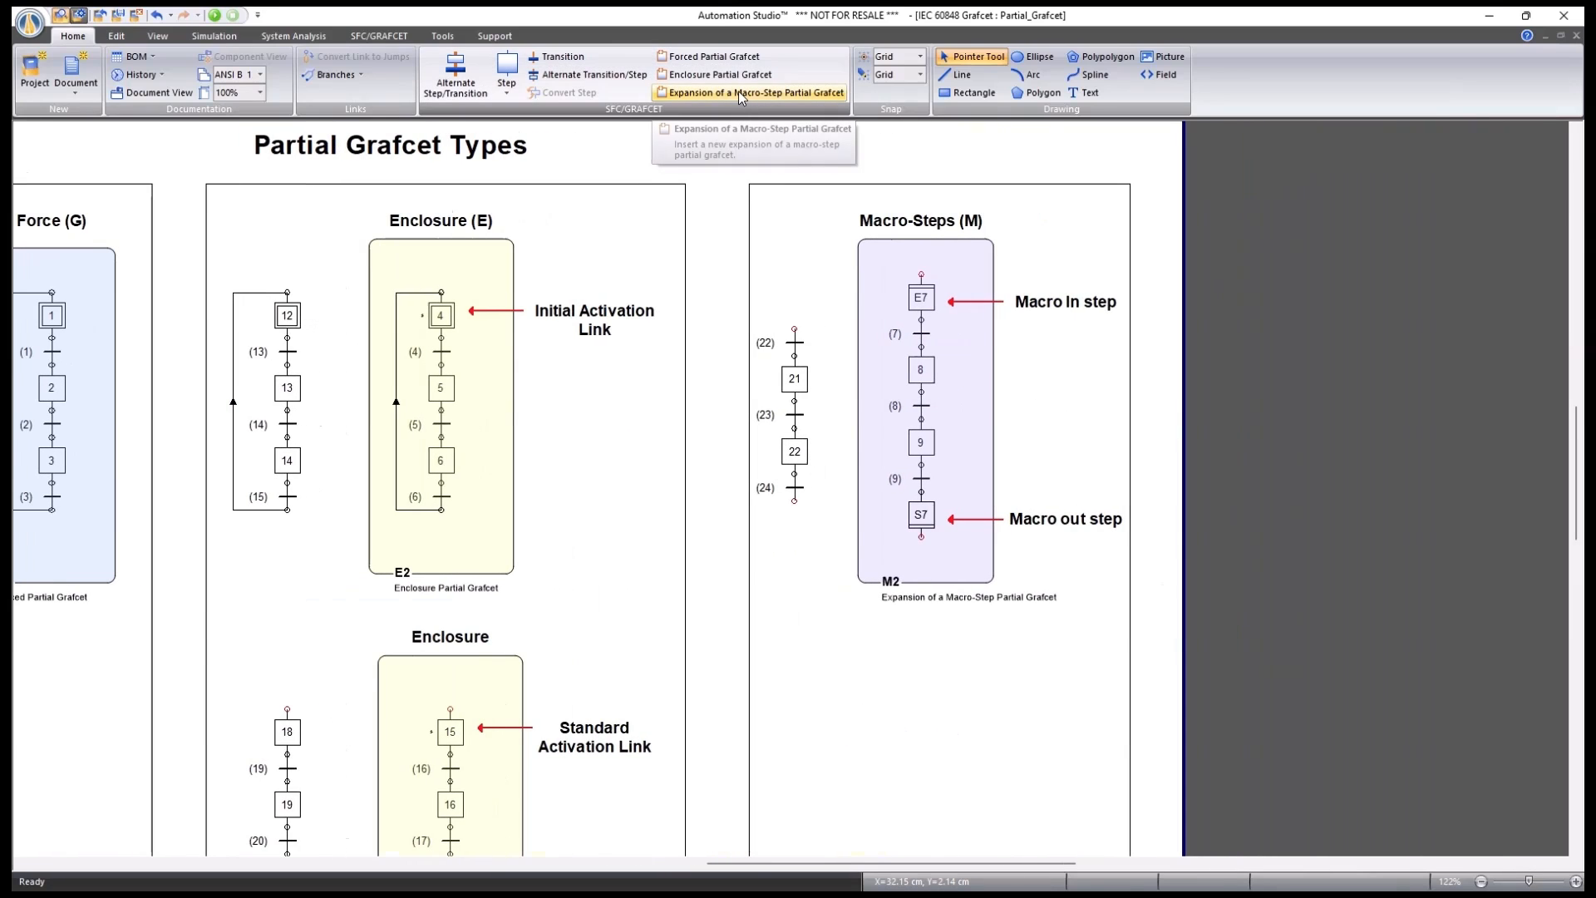
scroll(1010, 290, "up", 2)
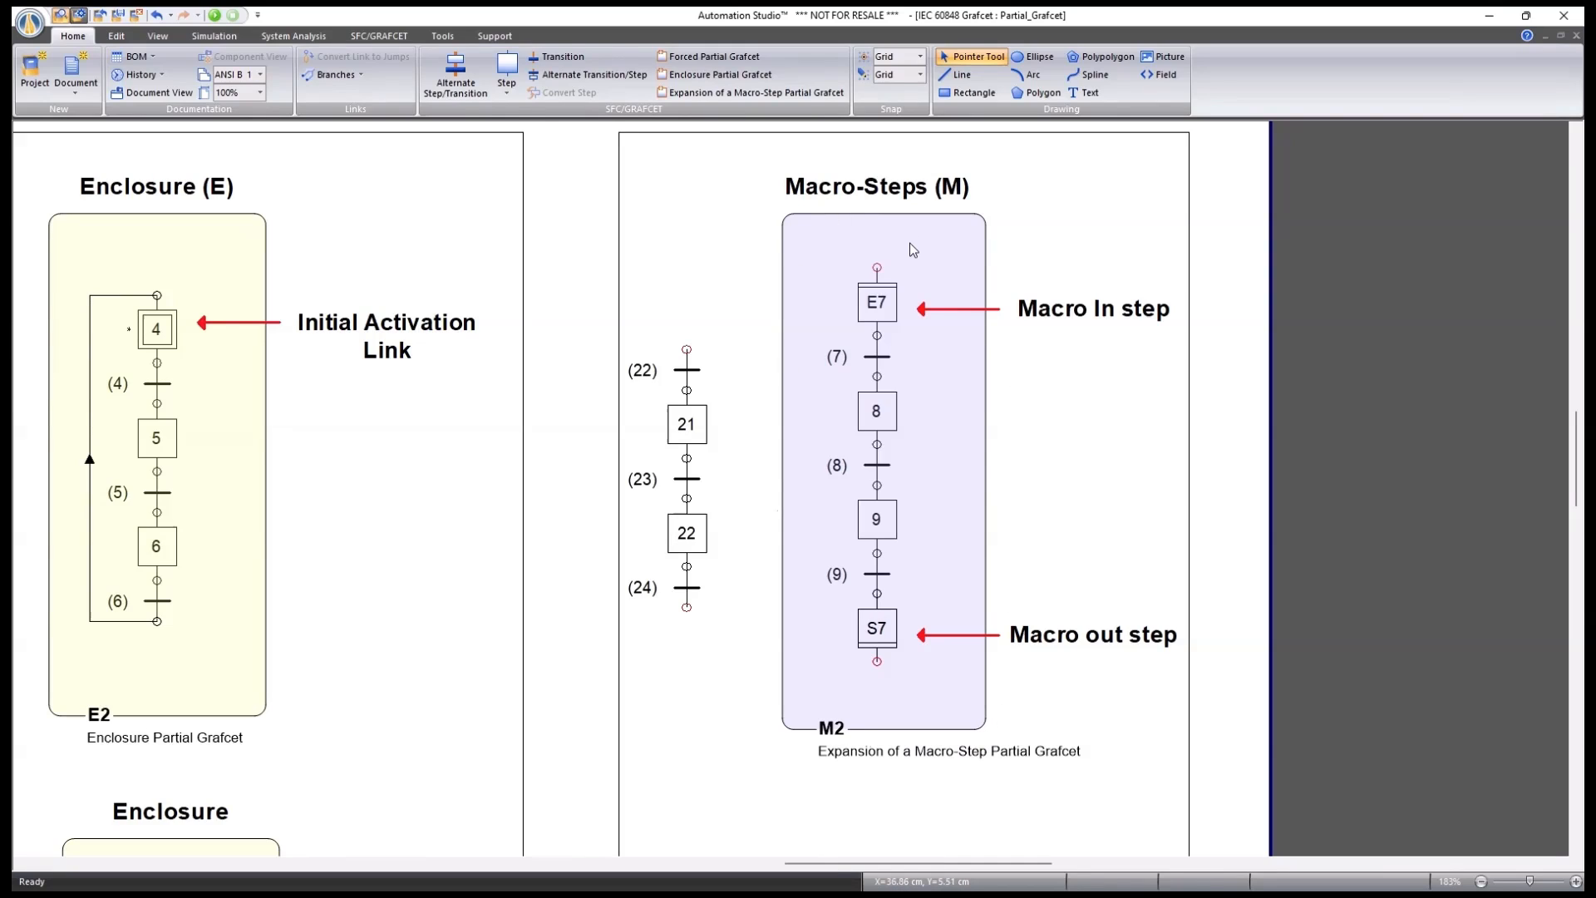
Change step 21's type to Macro so it becomes macro-step M21, and save the change.
left_click(687, 426)
double_click(687, 426)
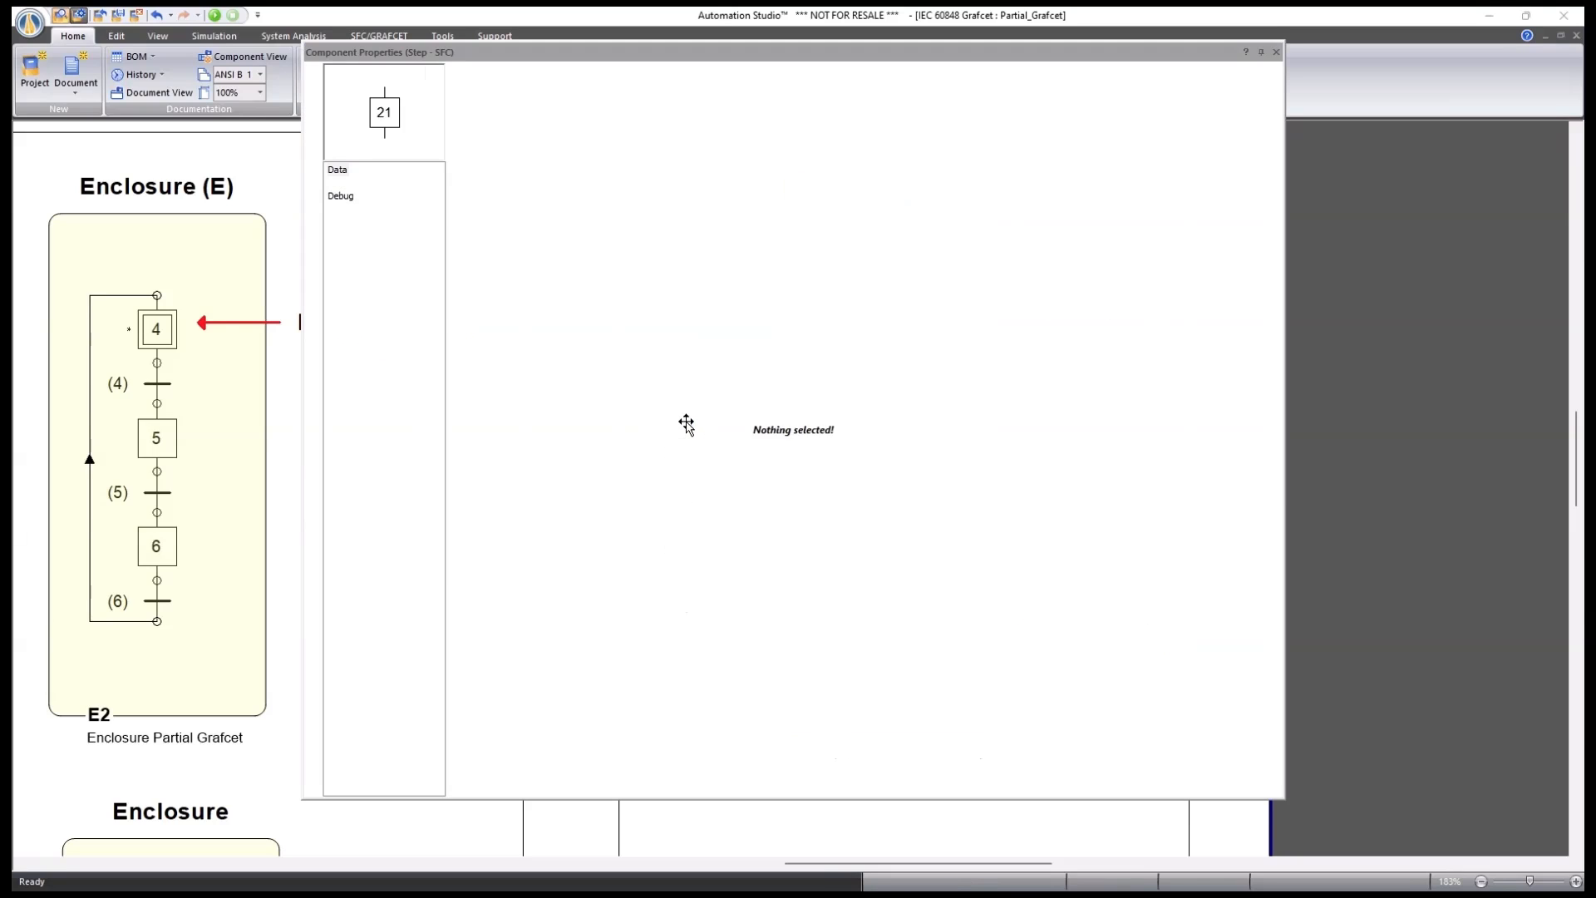
left_click(567, 99)
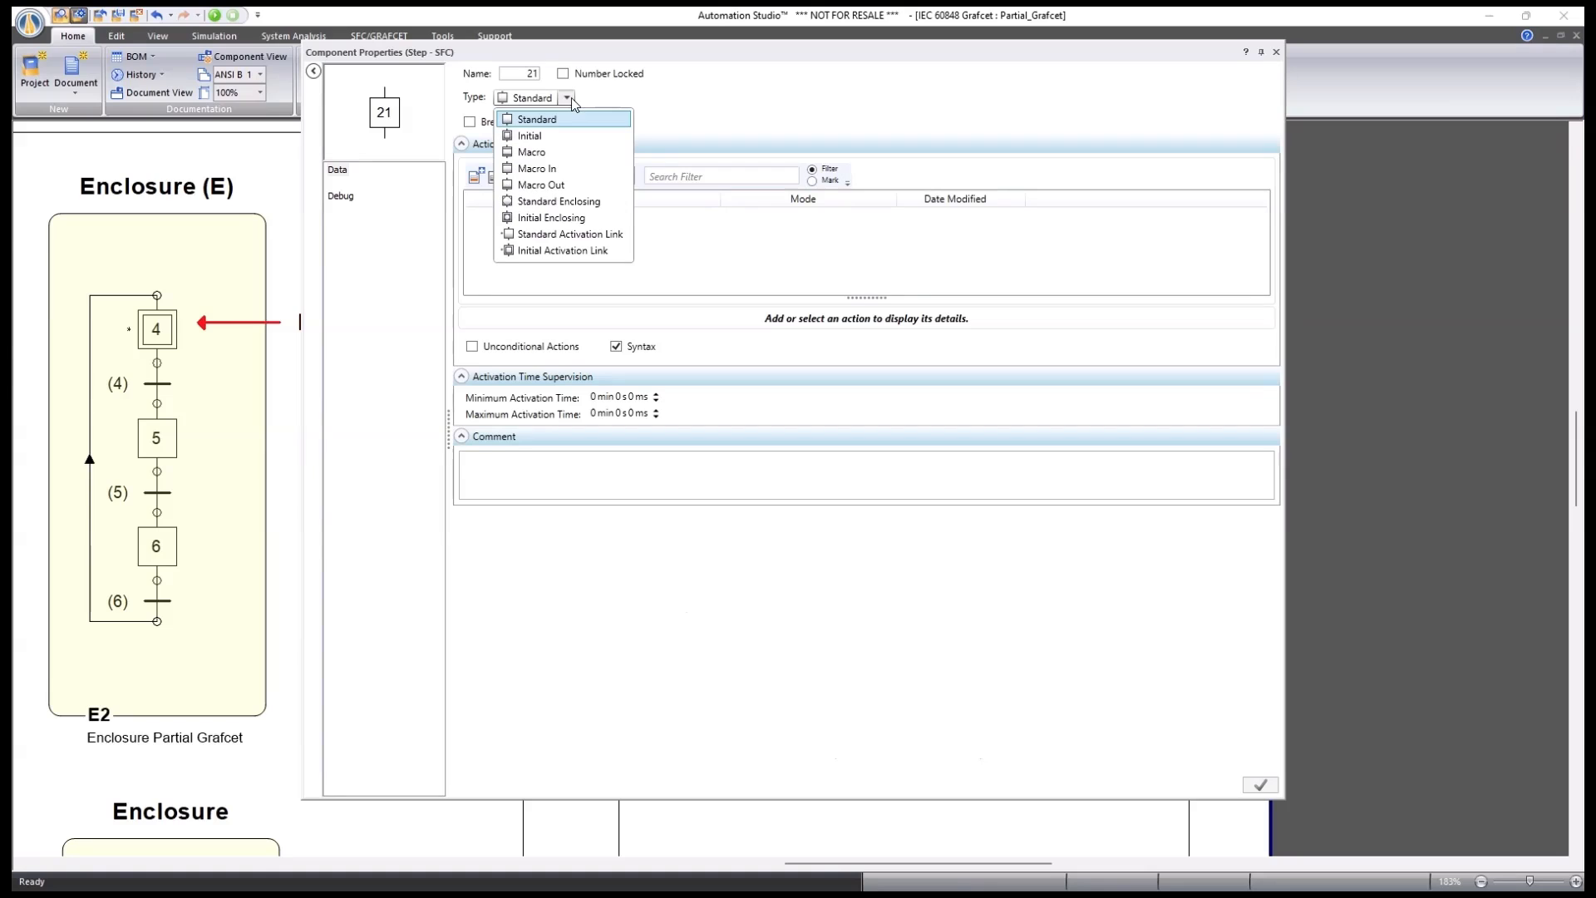
left_click(532, 152)
left_click(1277, 52)
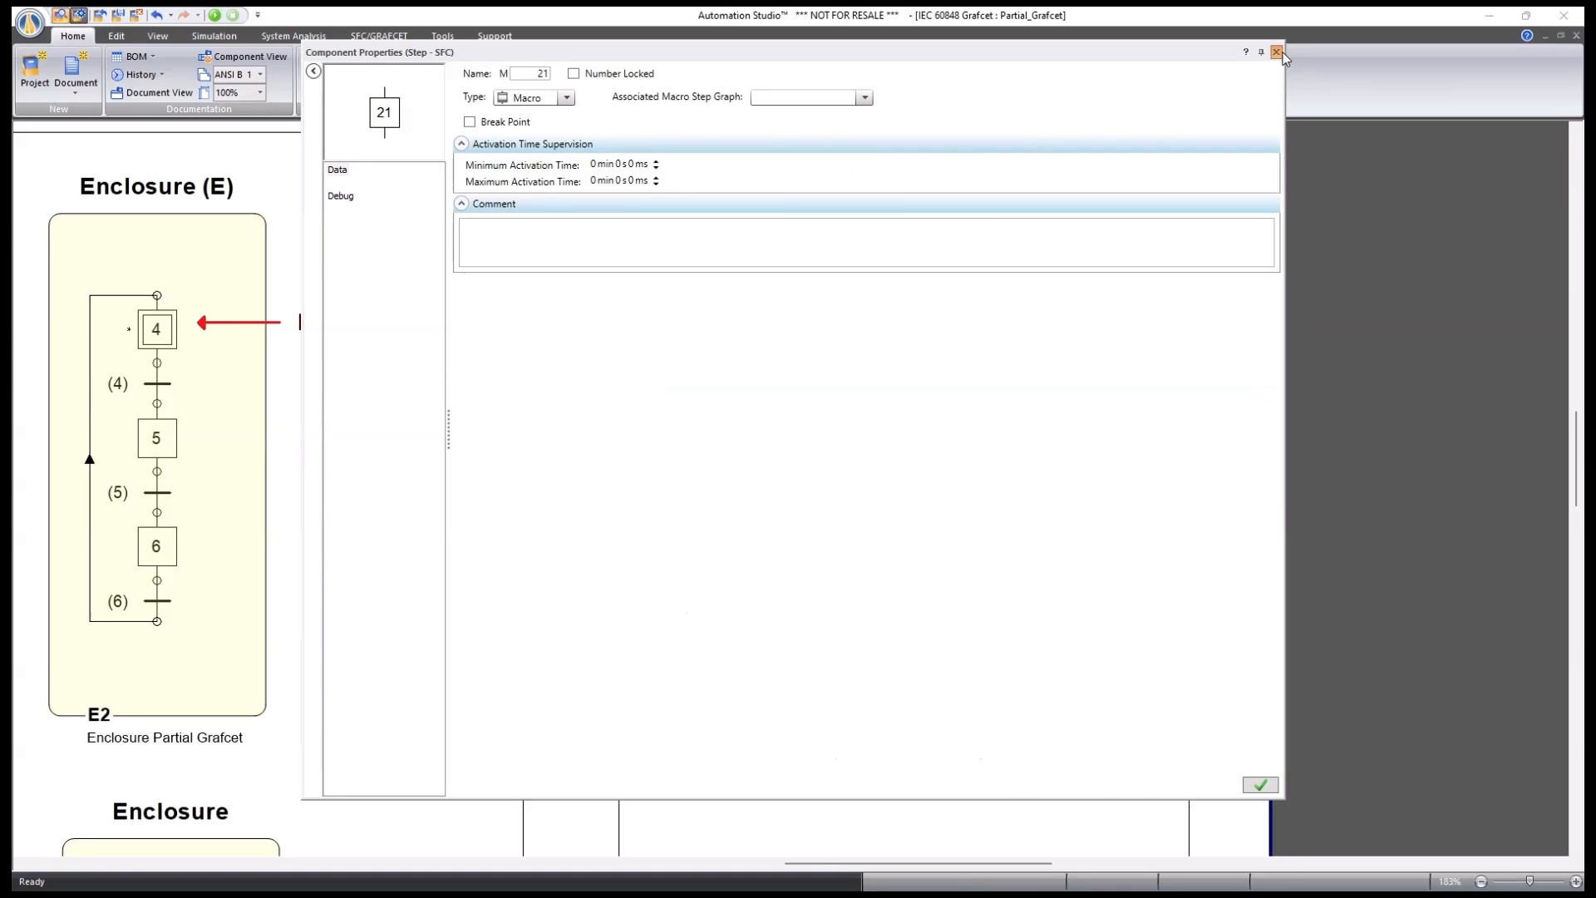
left_click(767, 491)
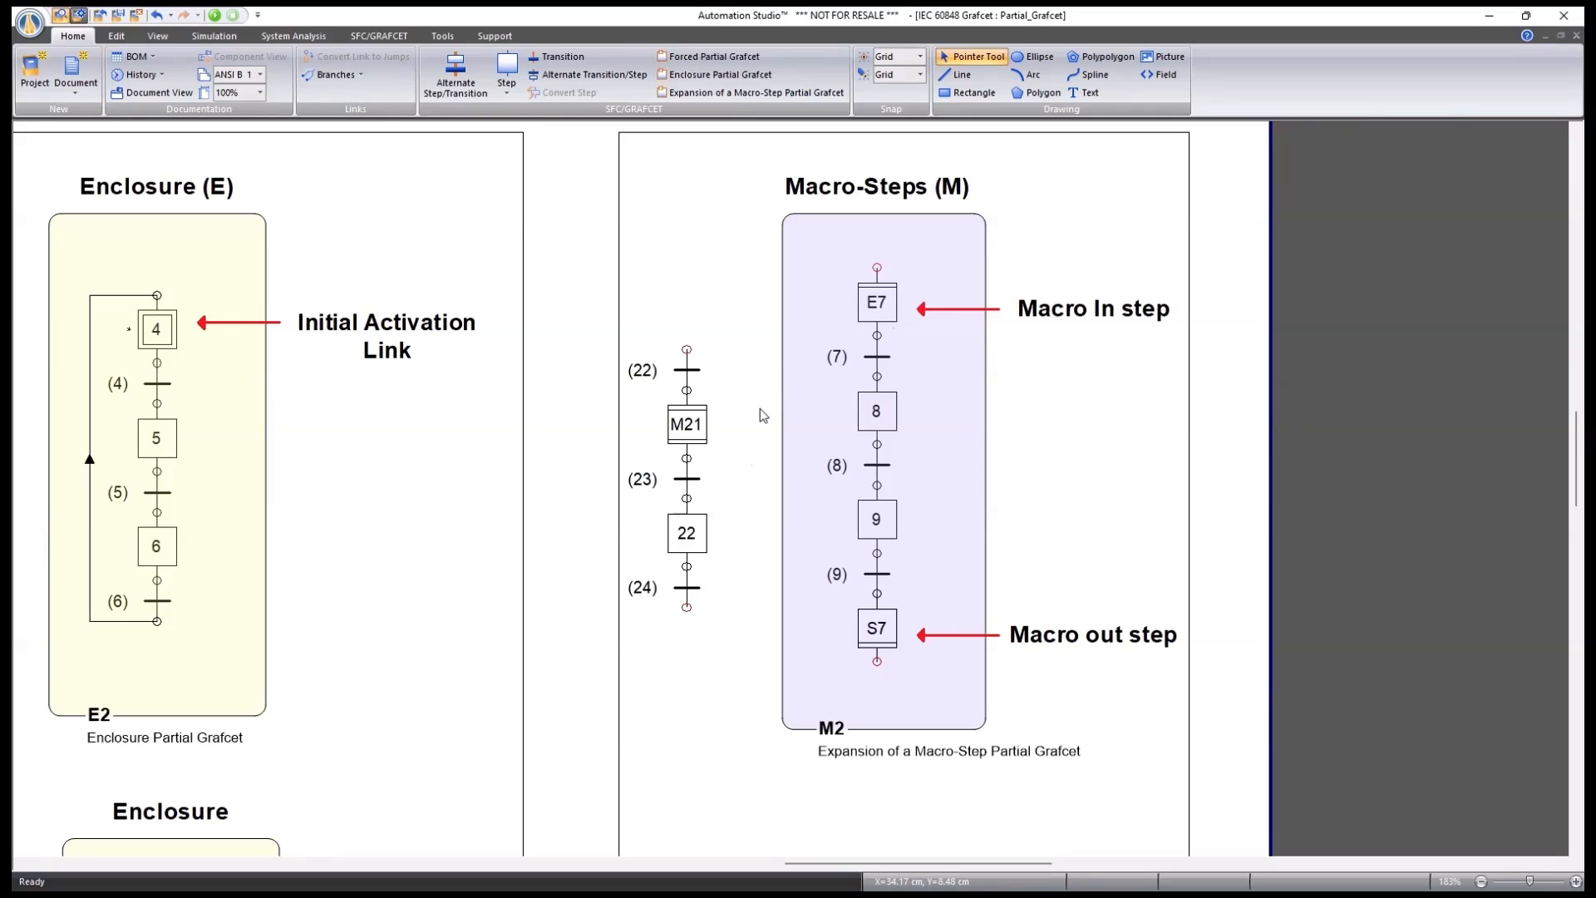
Zoom out on the Partial Grafcet Types page, then switch to the Forcing_Commands sheet.
scroll(1034, 424, "down", 2)
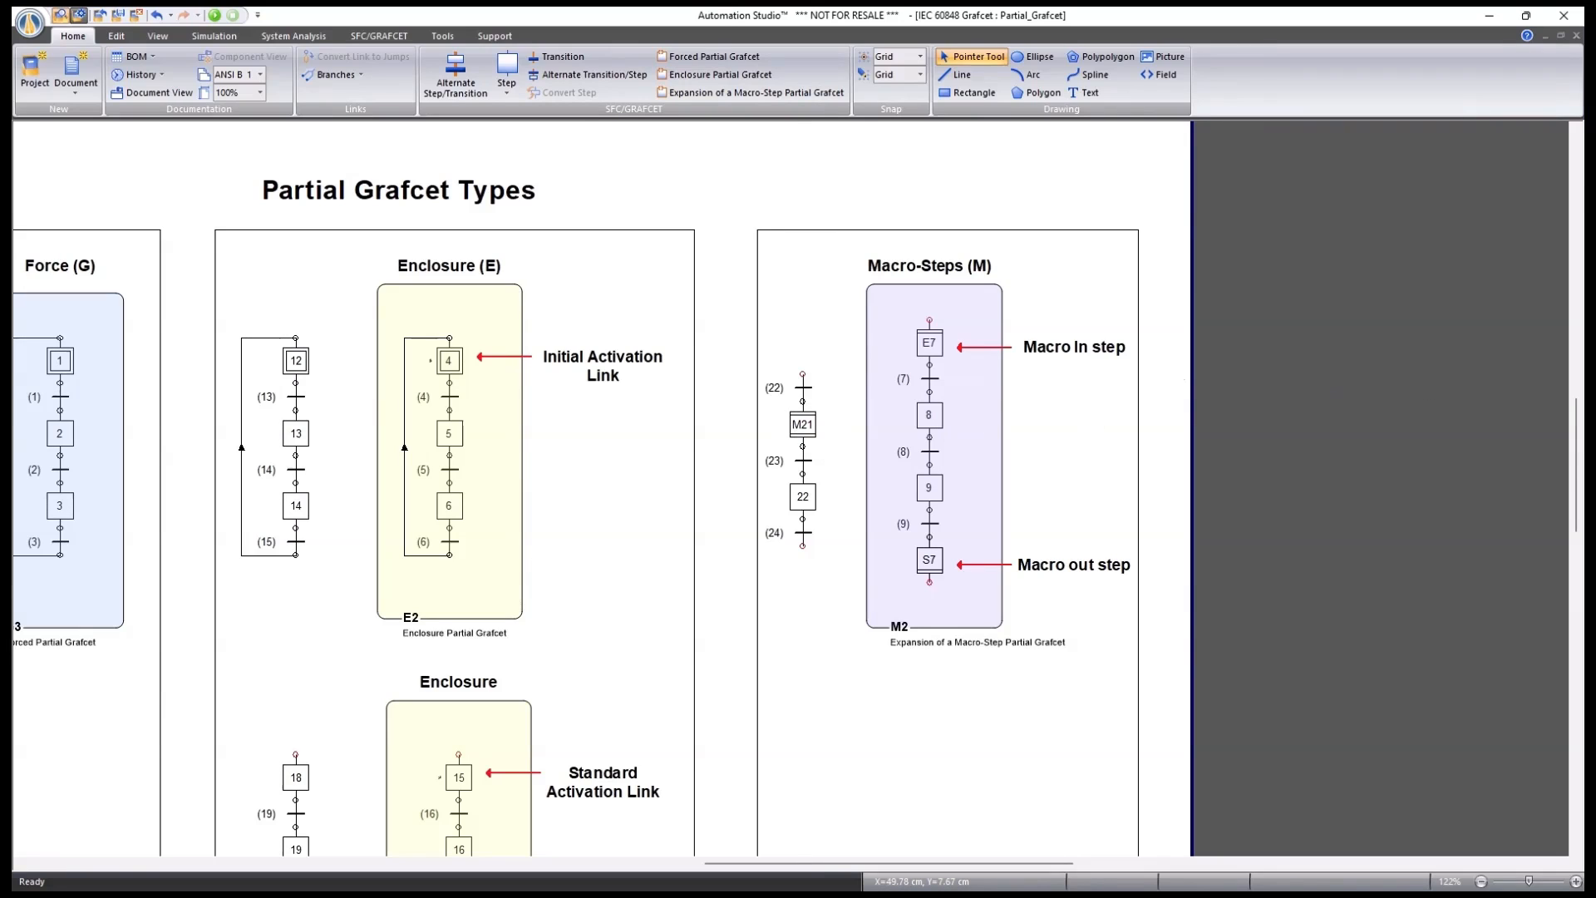
key("ctrl+Tab")
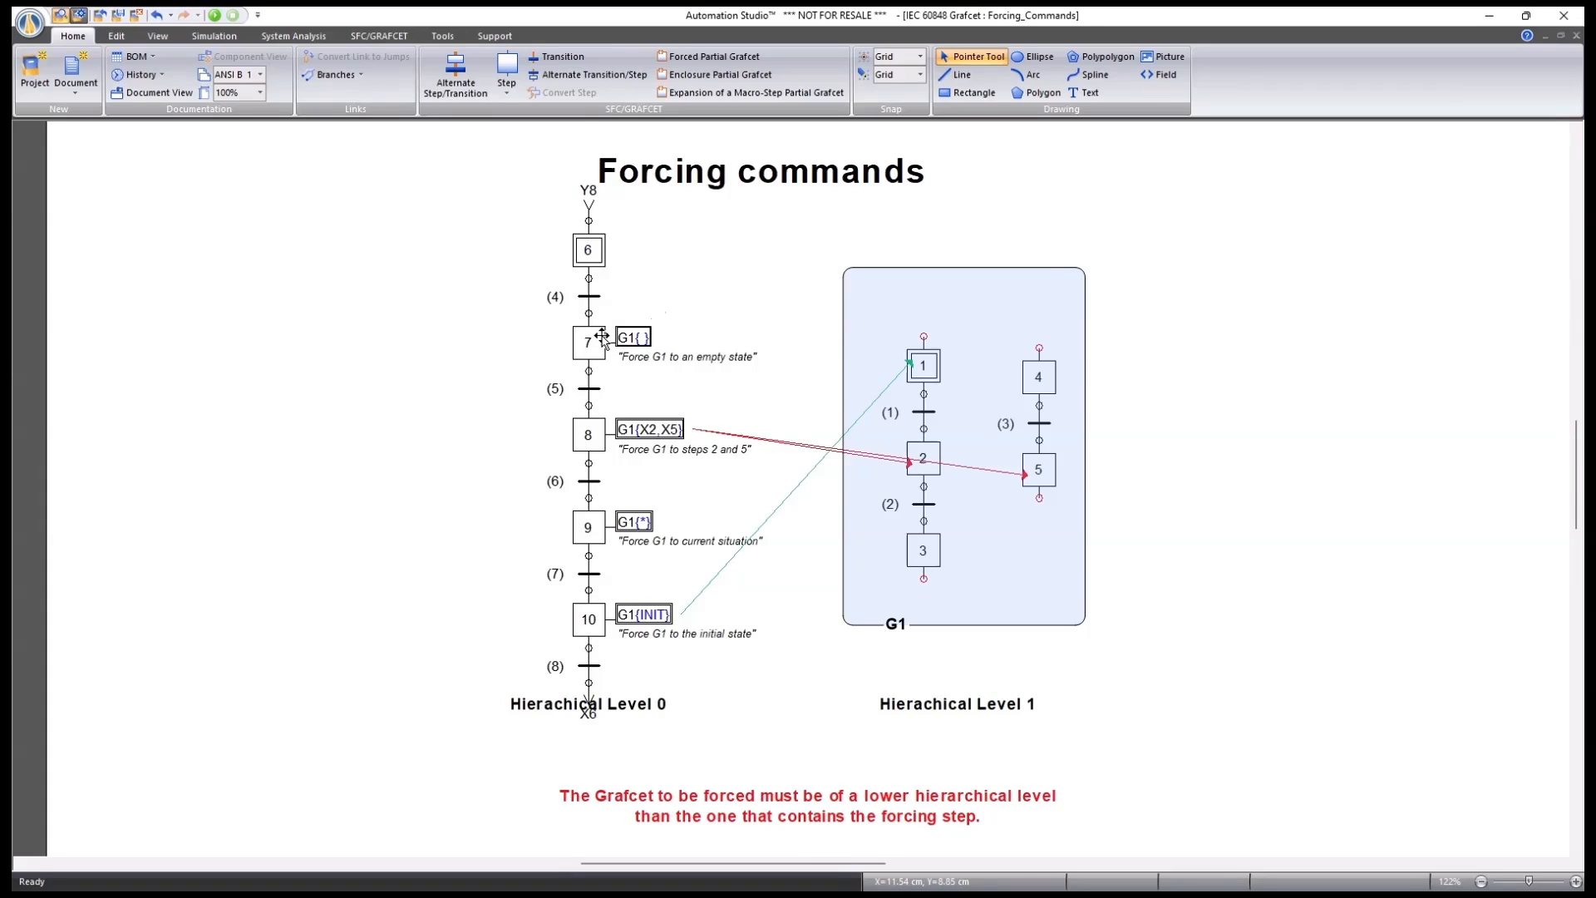
Inspect step 7's G1{} forced action, then open initial step 6's properties.
scroll(589, 345, "up", 3)
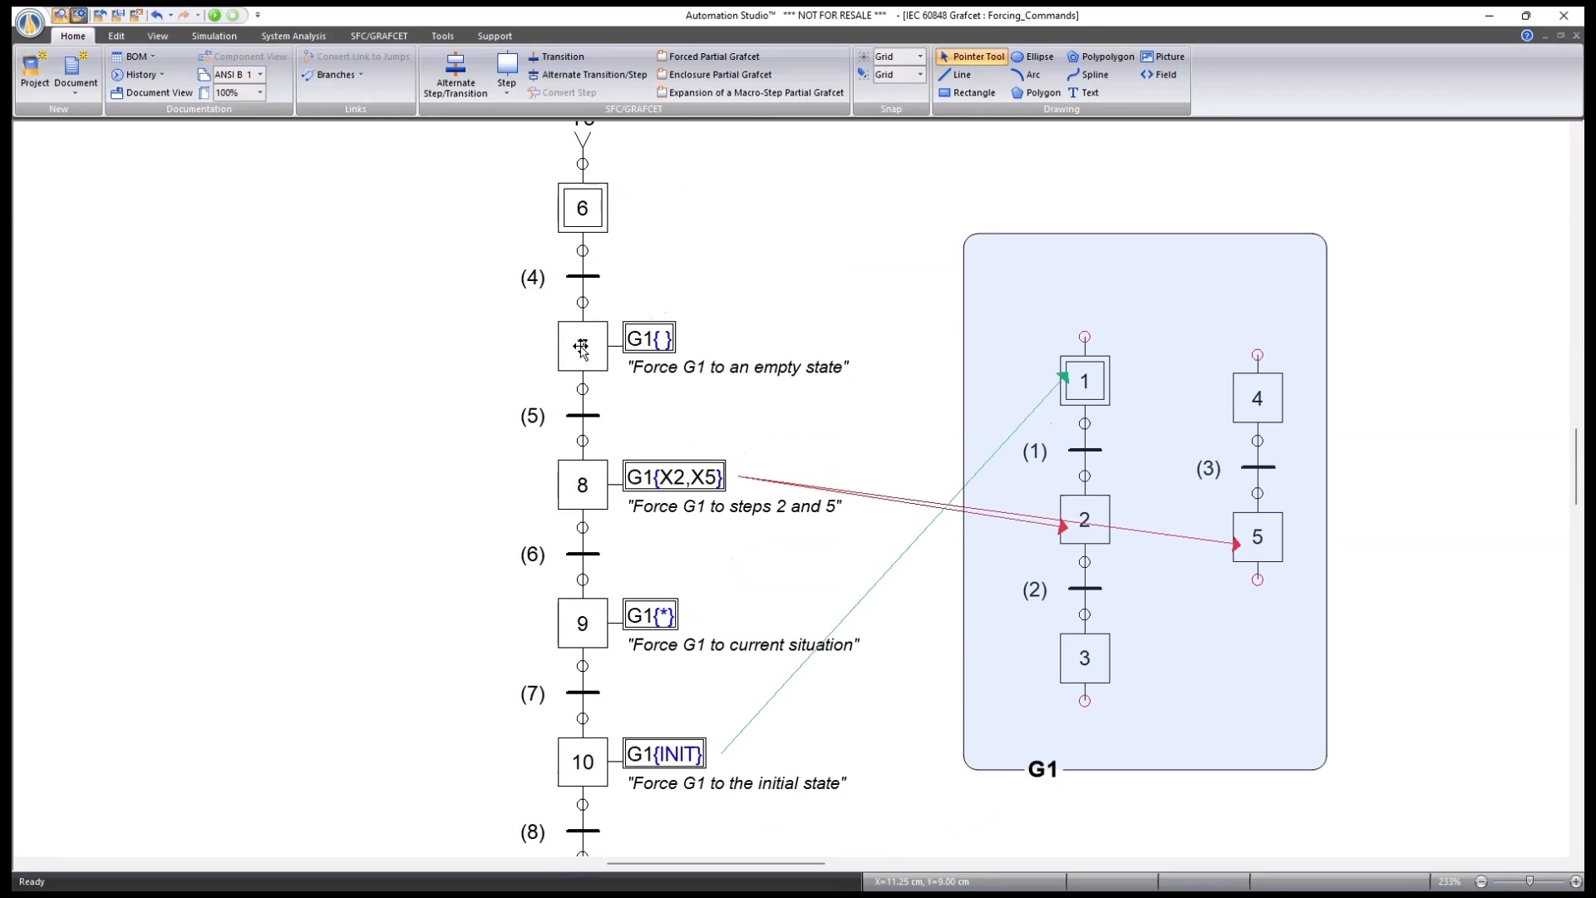
left_click(580, 348)
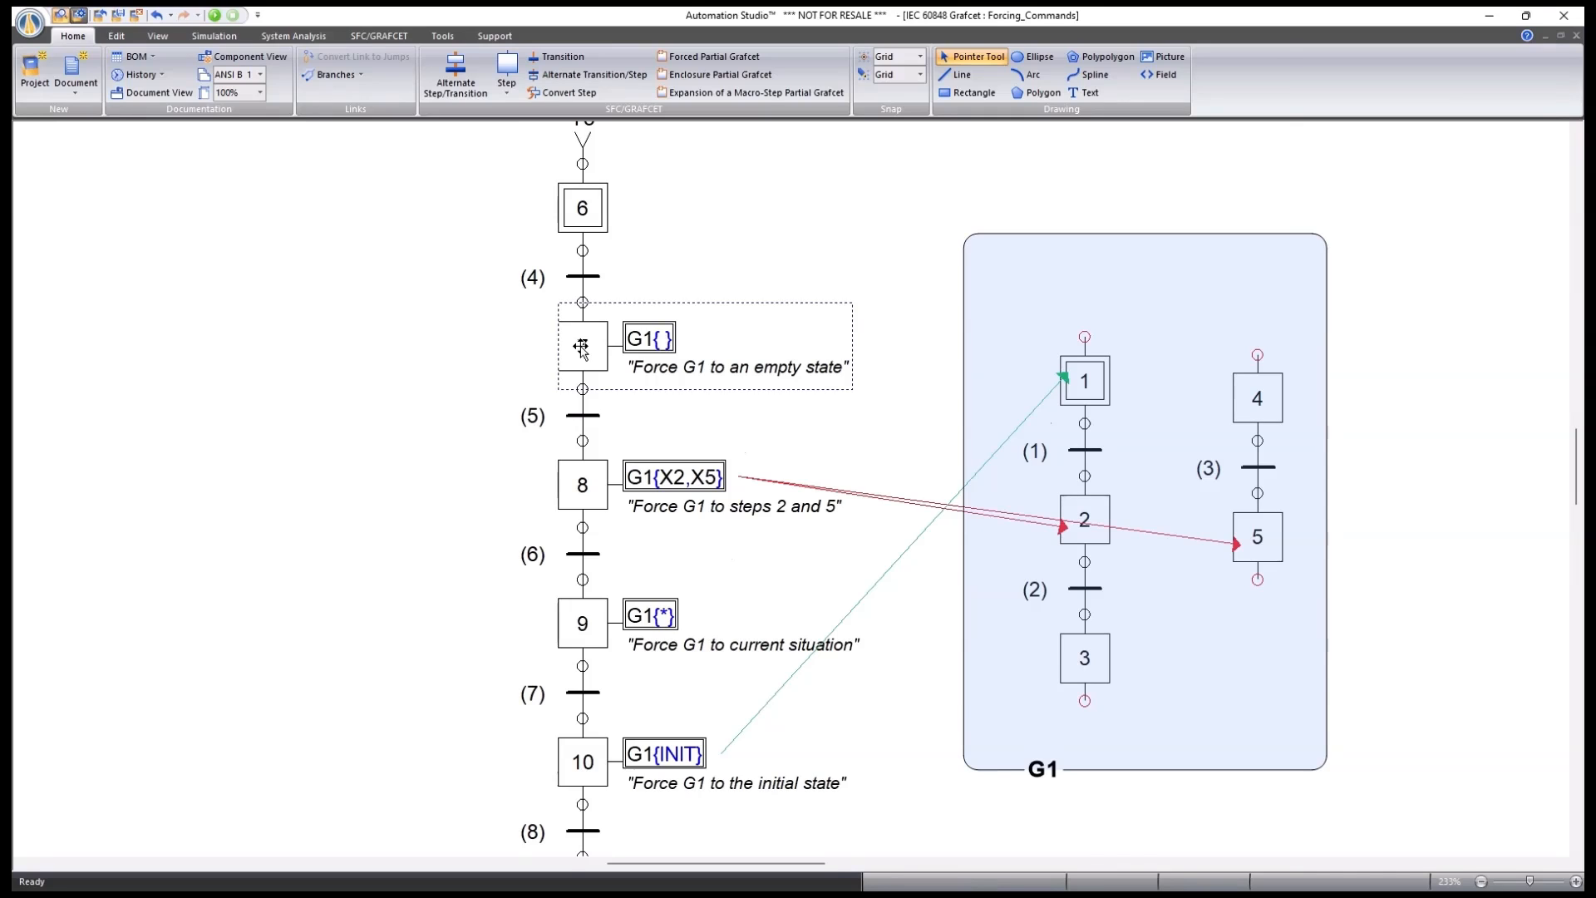
double_click(581, 348)
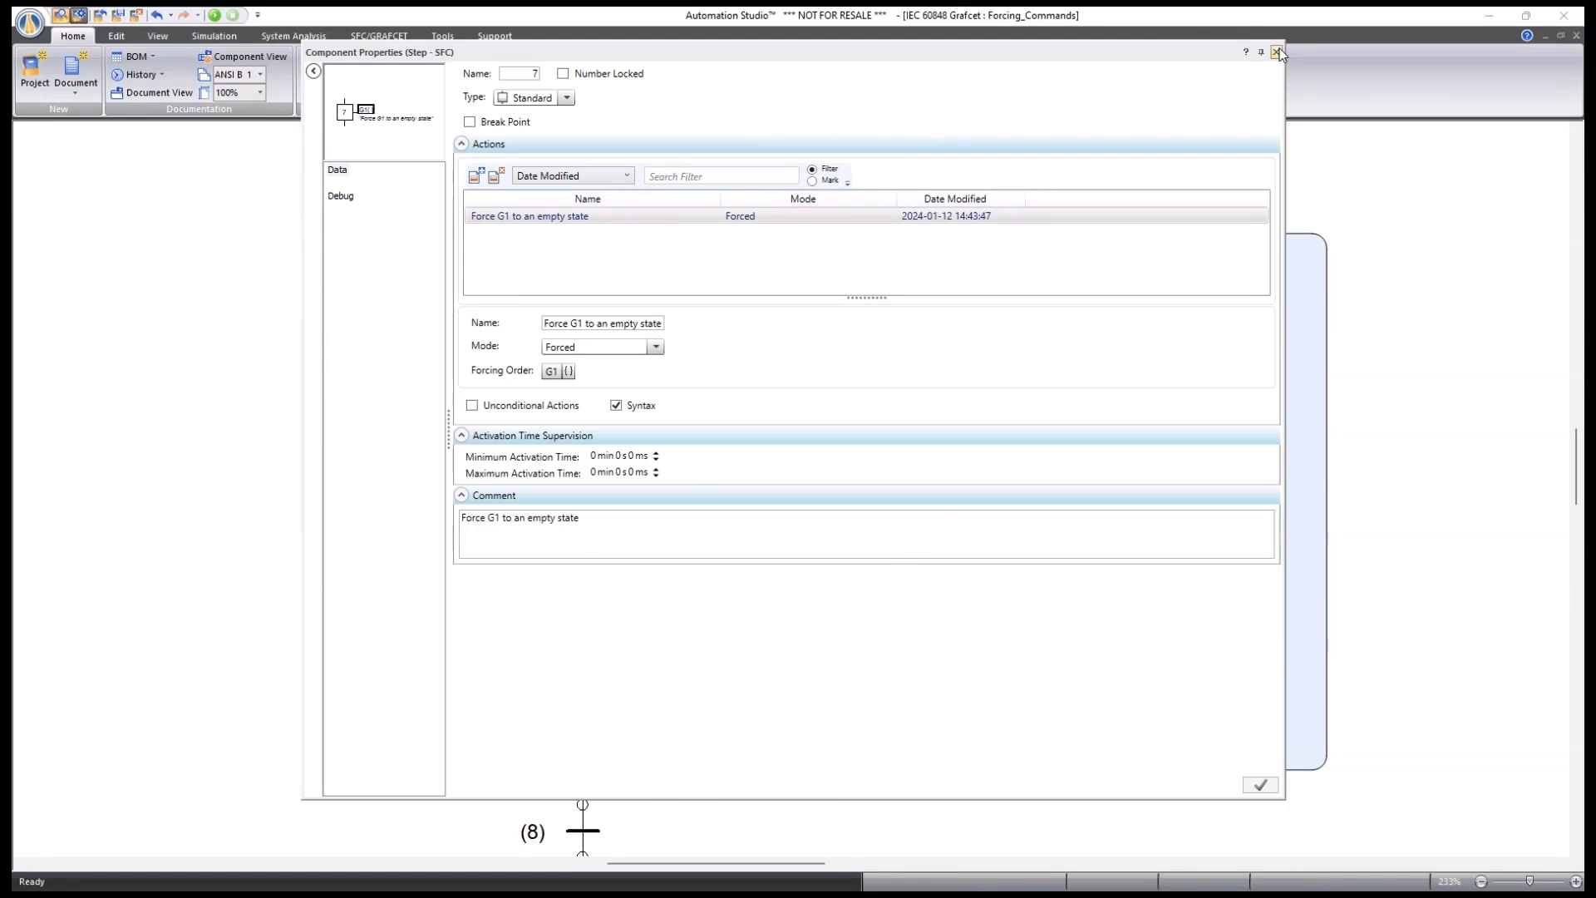
left_click(1277, 52)
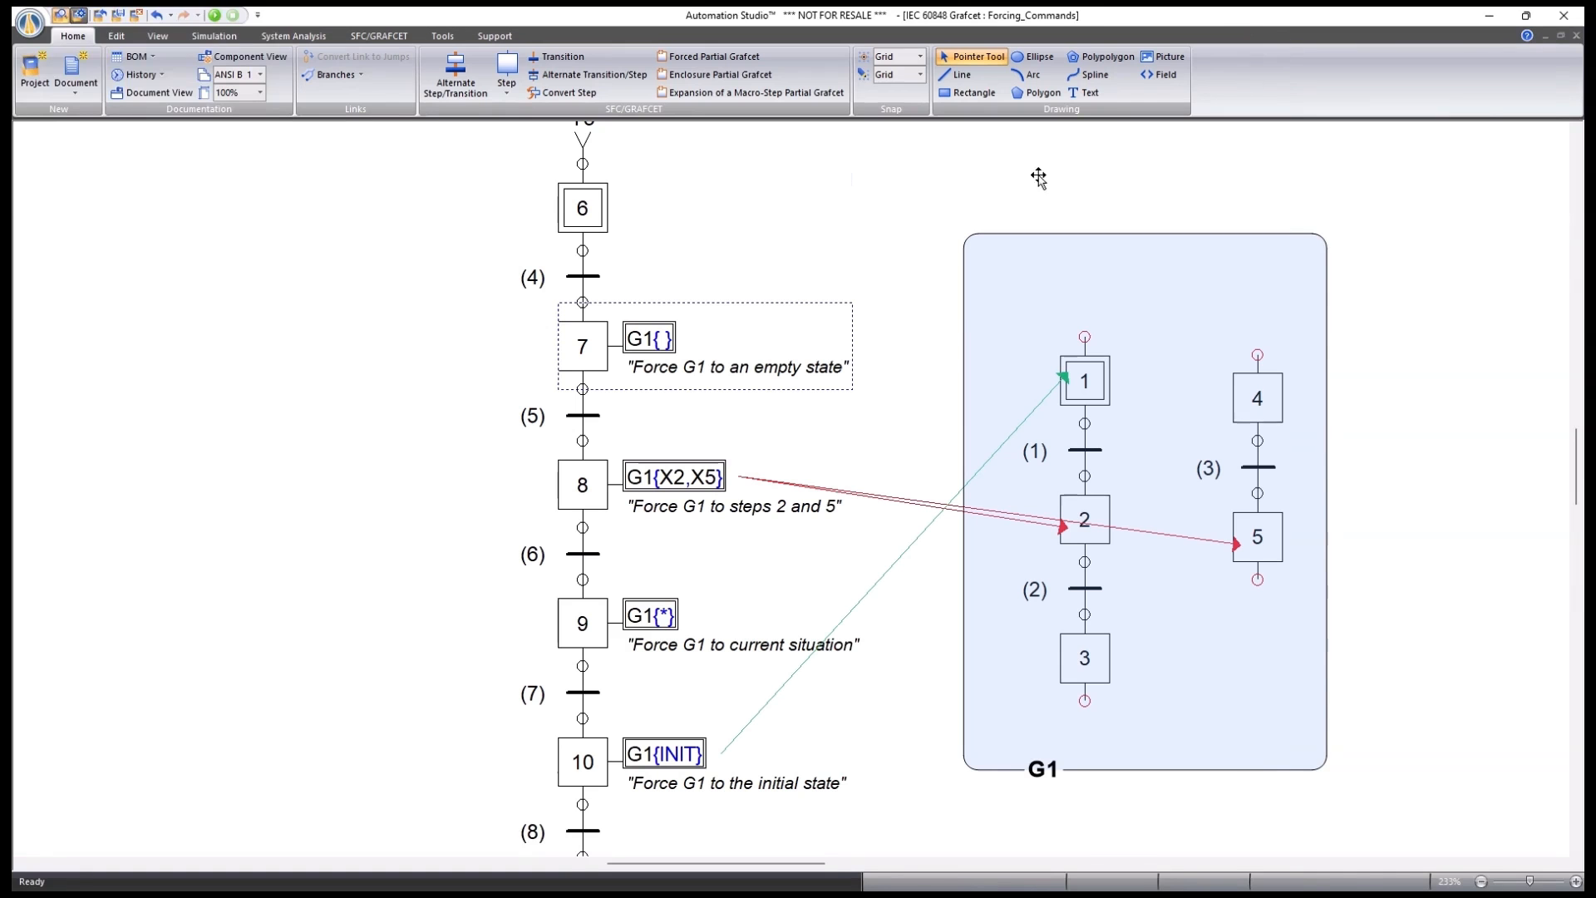
double_click(587, 208)
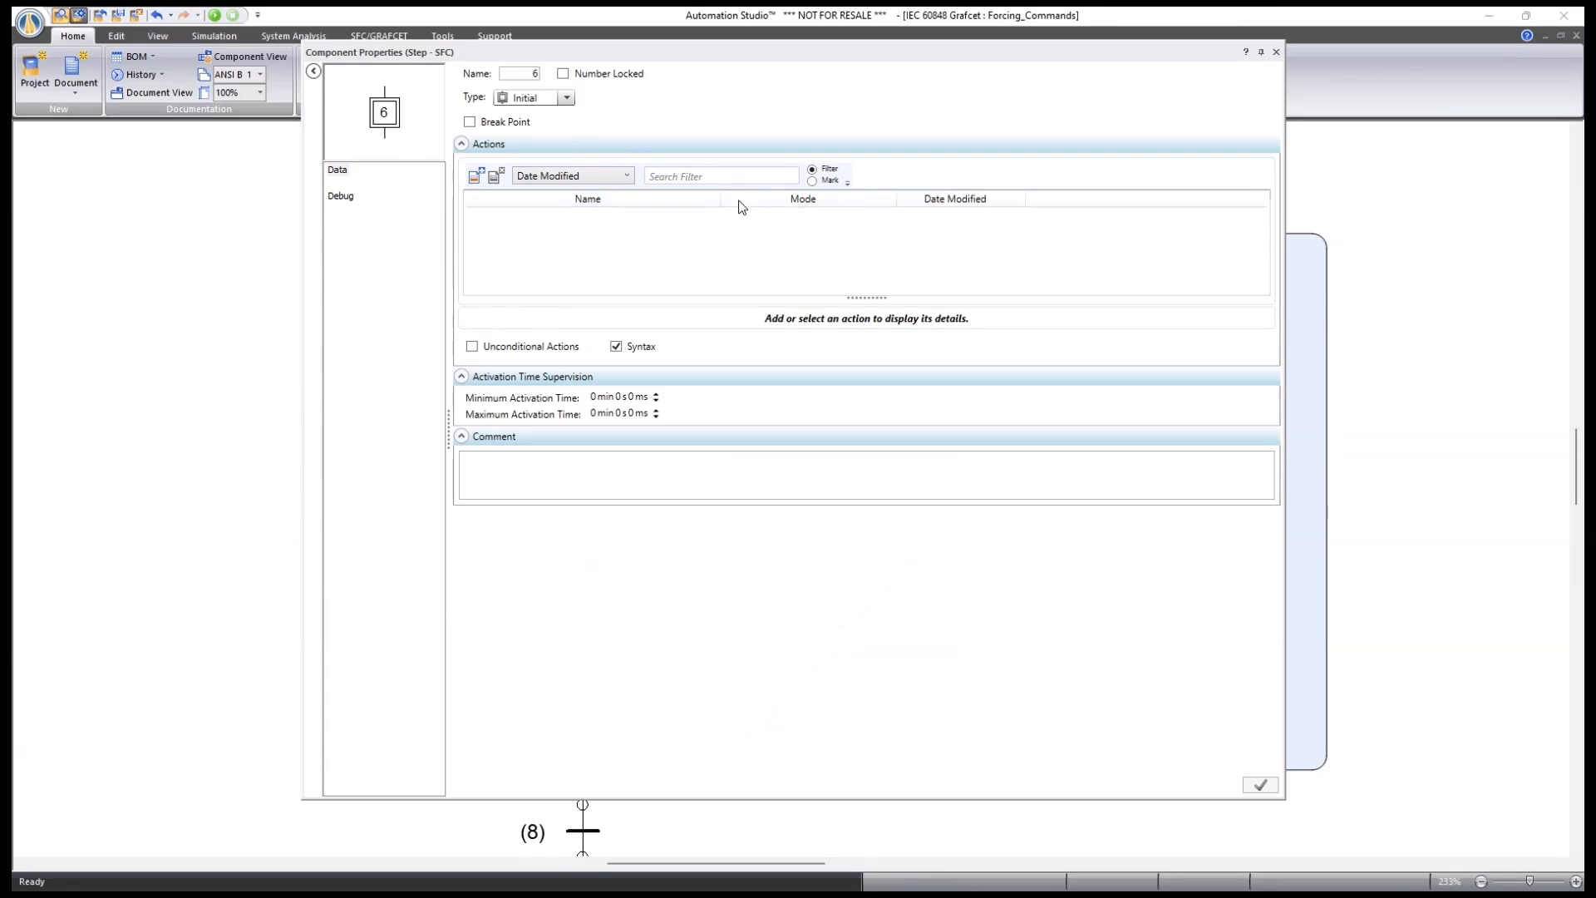
Trial a Forced action on step 6 forcing G1, then close without saving it.
left_click(475, 175)
left_click(591, 353)
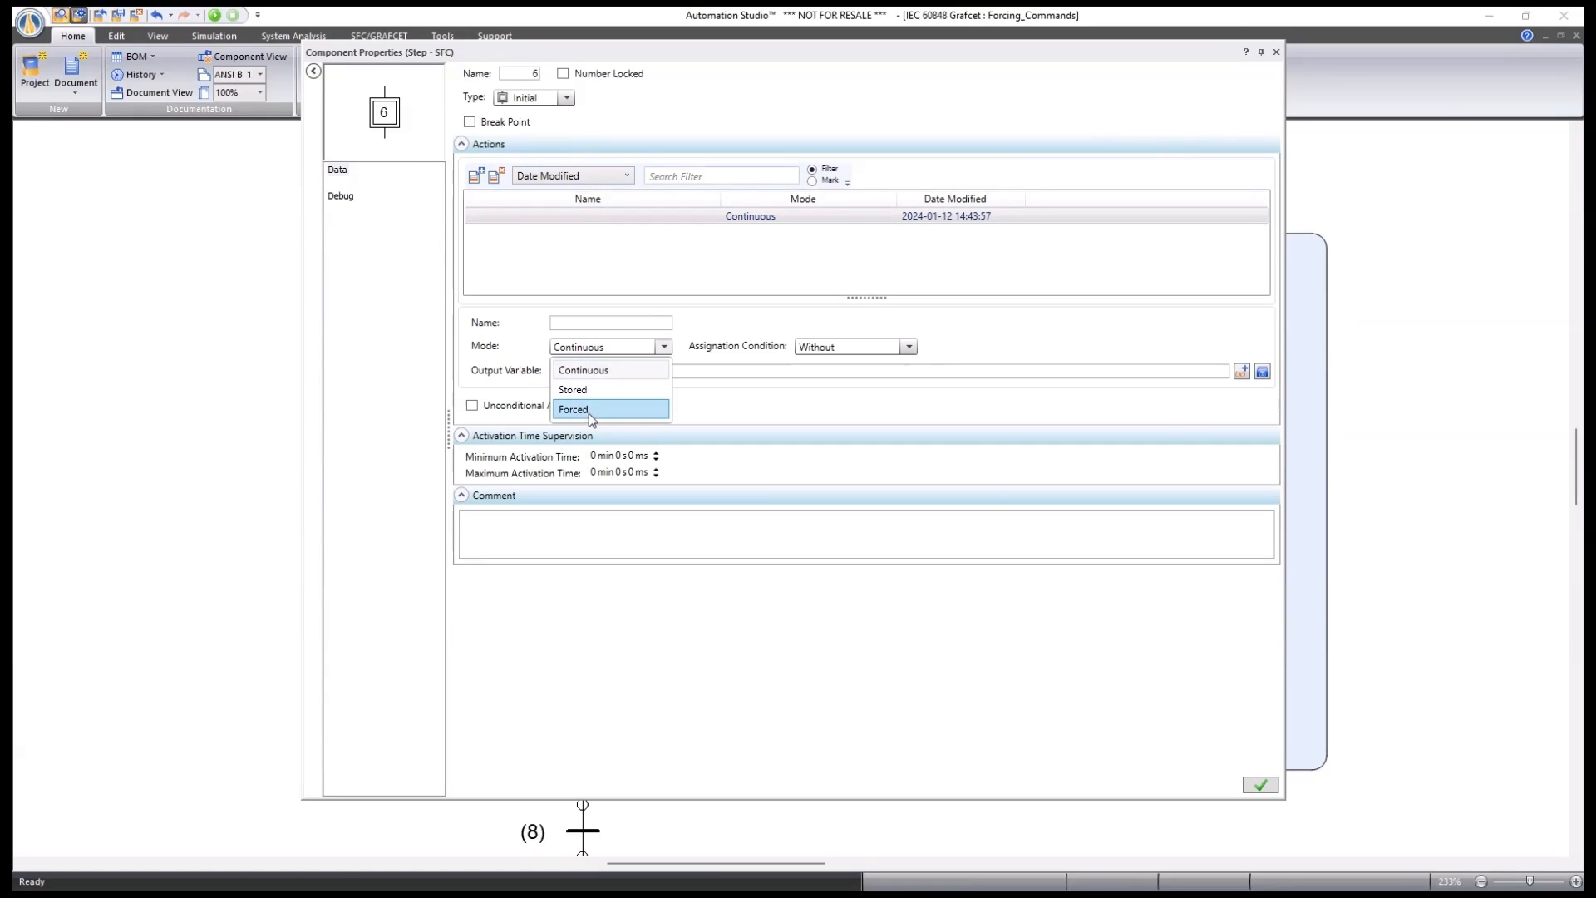
left_click(586, 410)
left_click(572, 376)
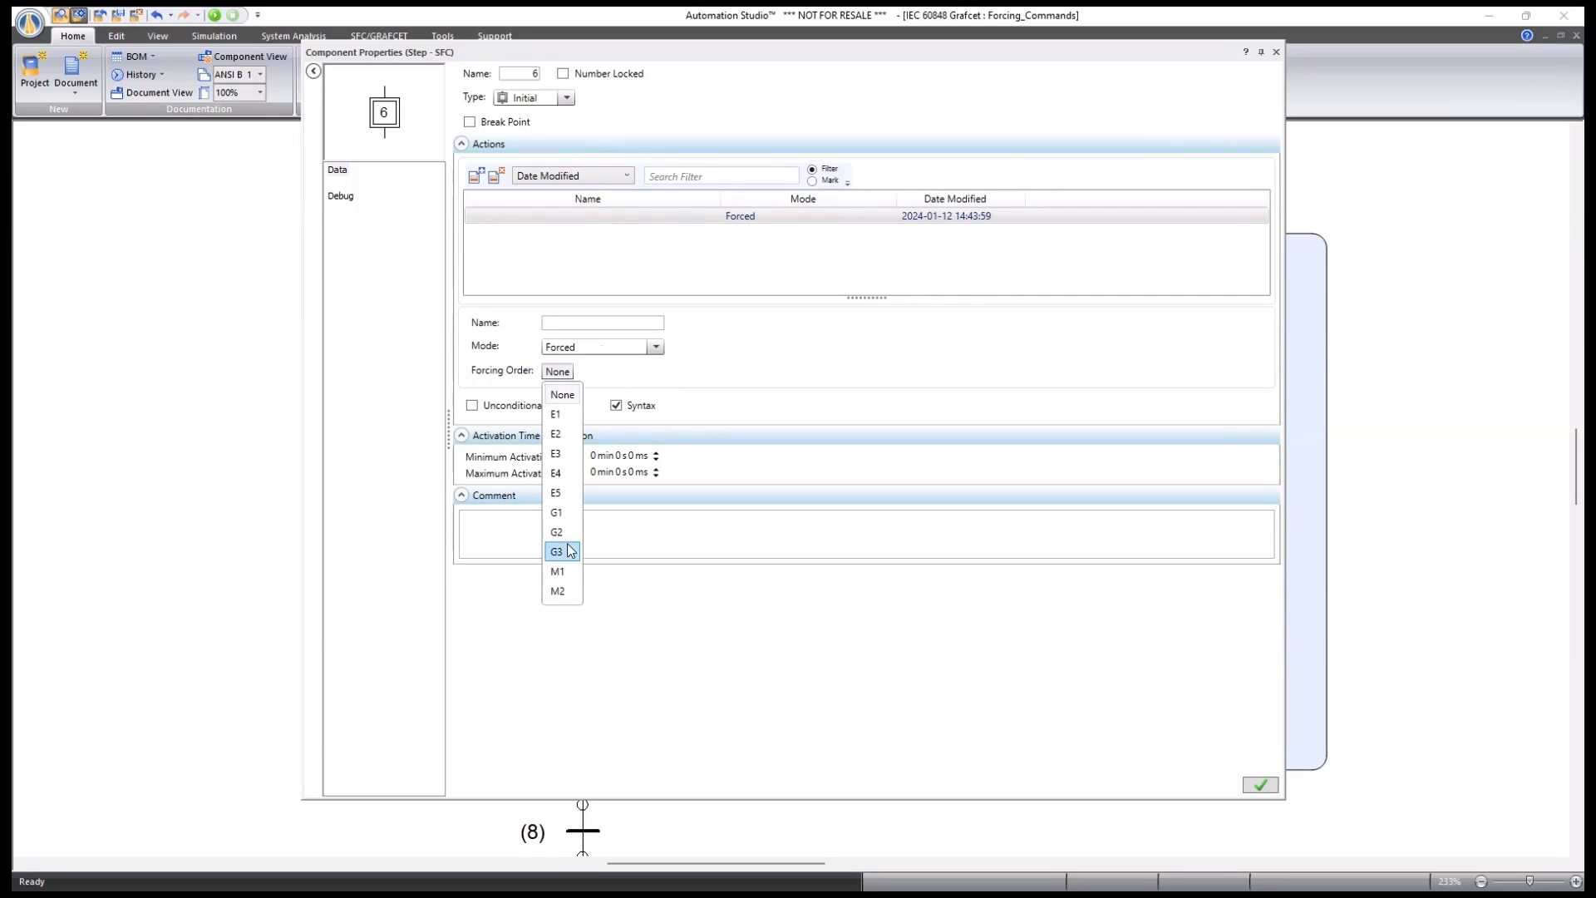
left_click(557, 513)
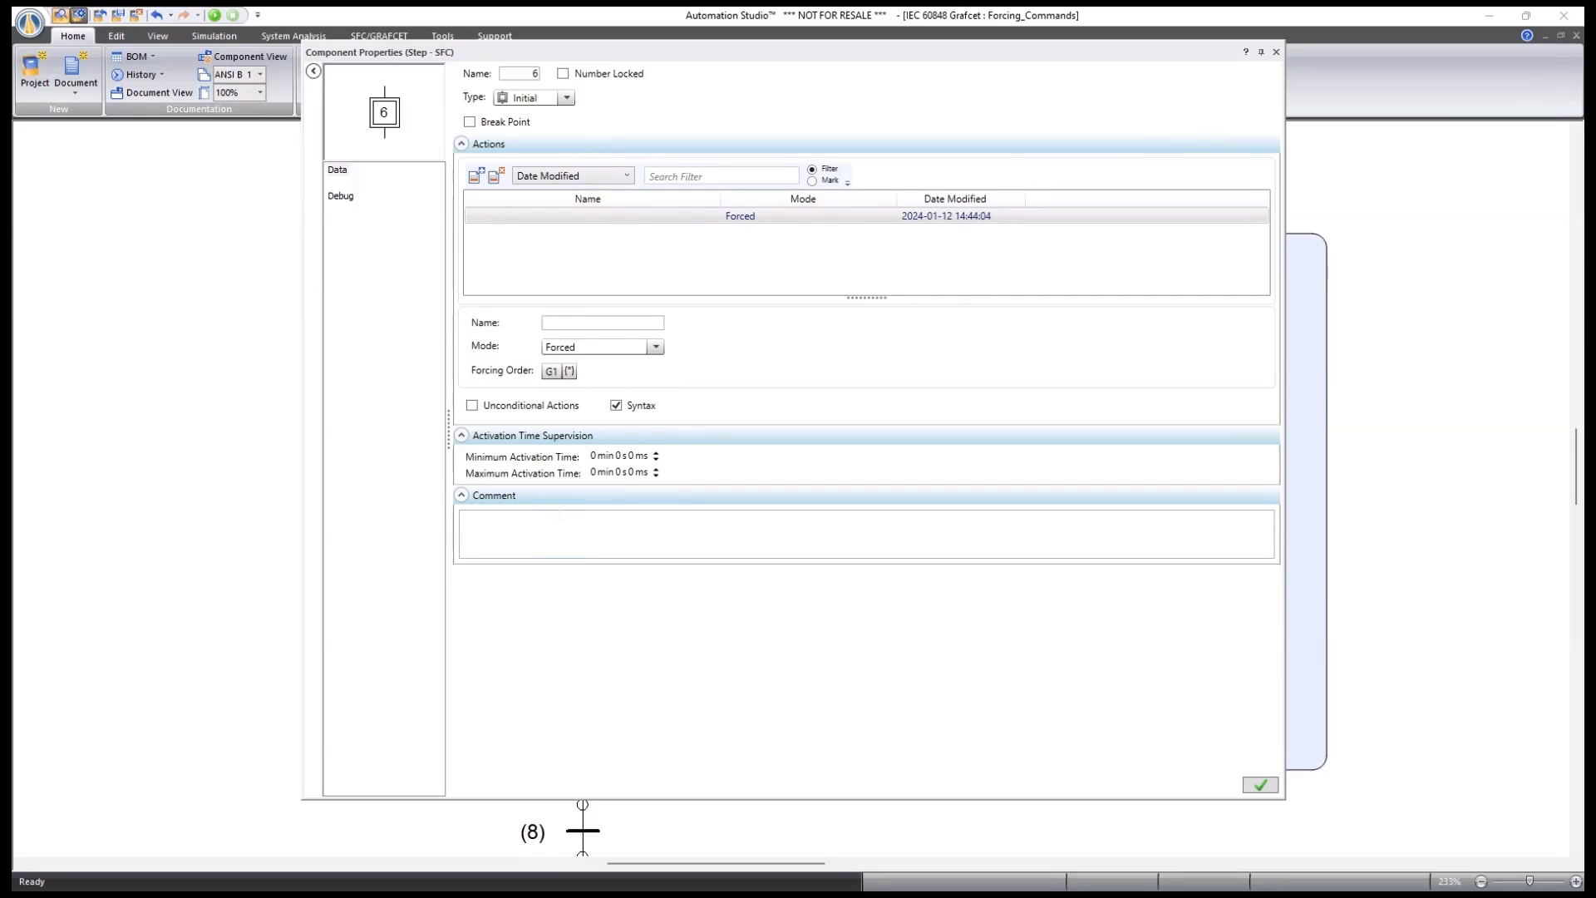
left_click(569, 372)
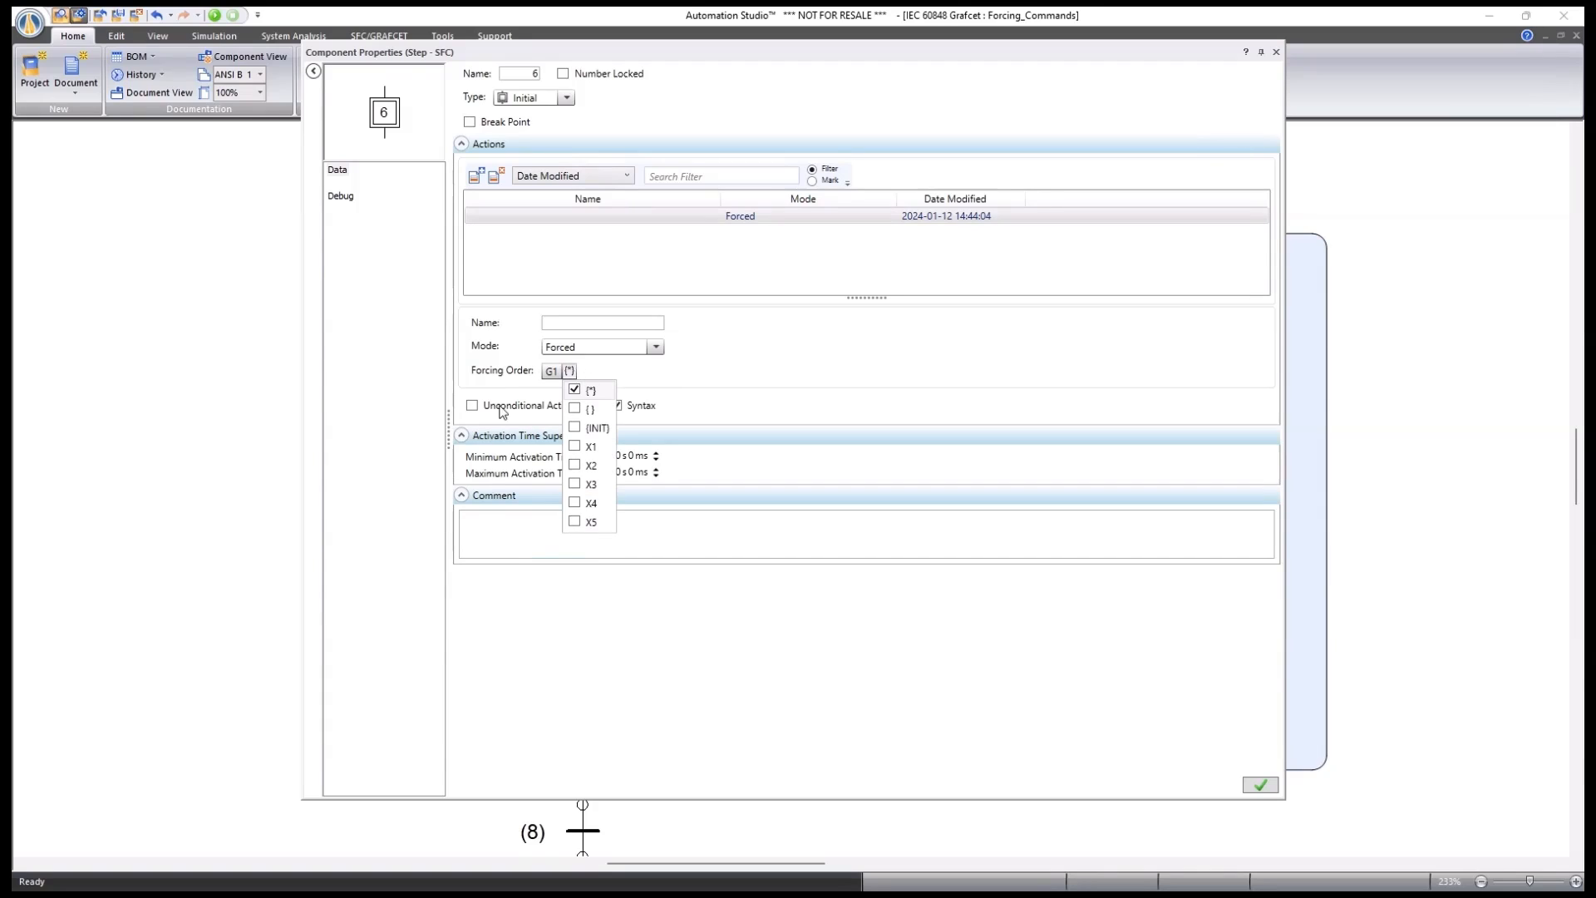
left_click(756, 384)
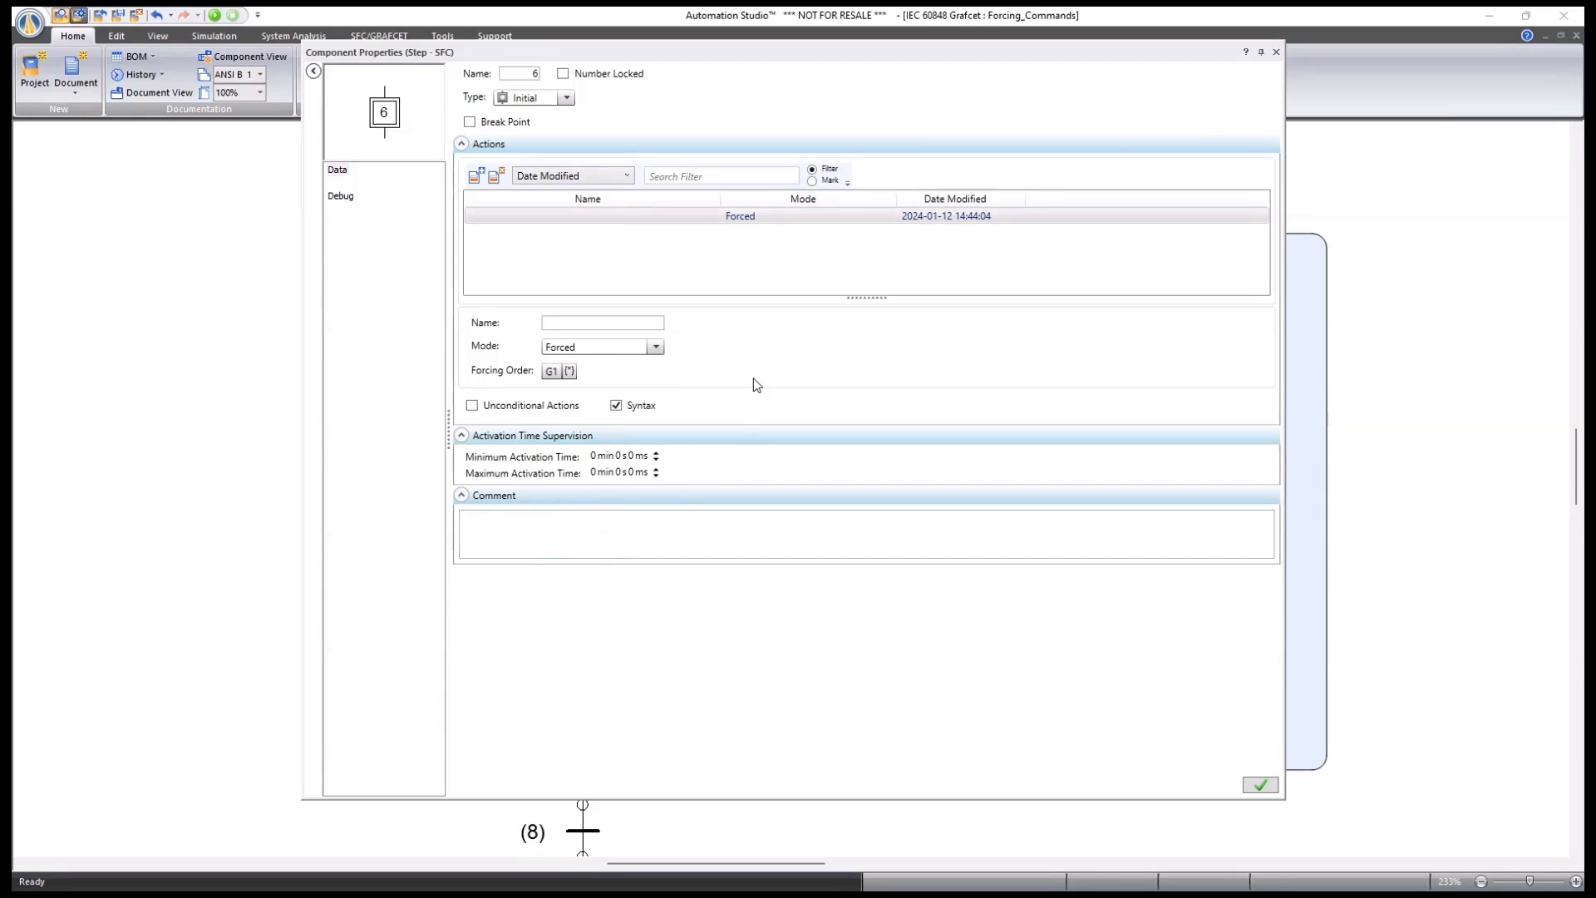
left_click(1277, 52)
left_click(836, 491)
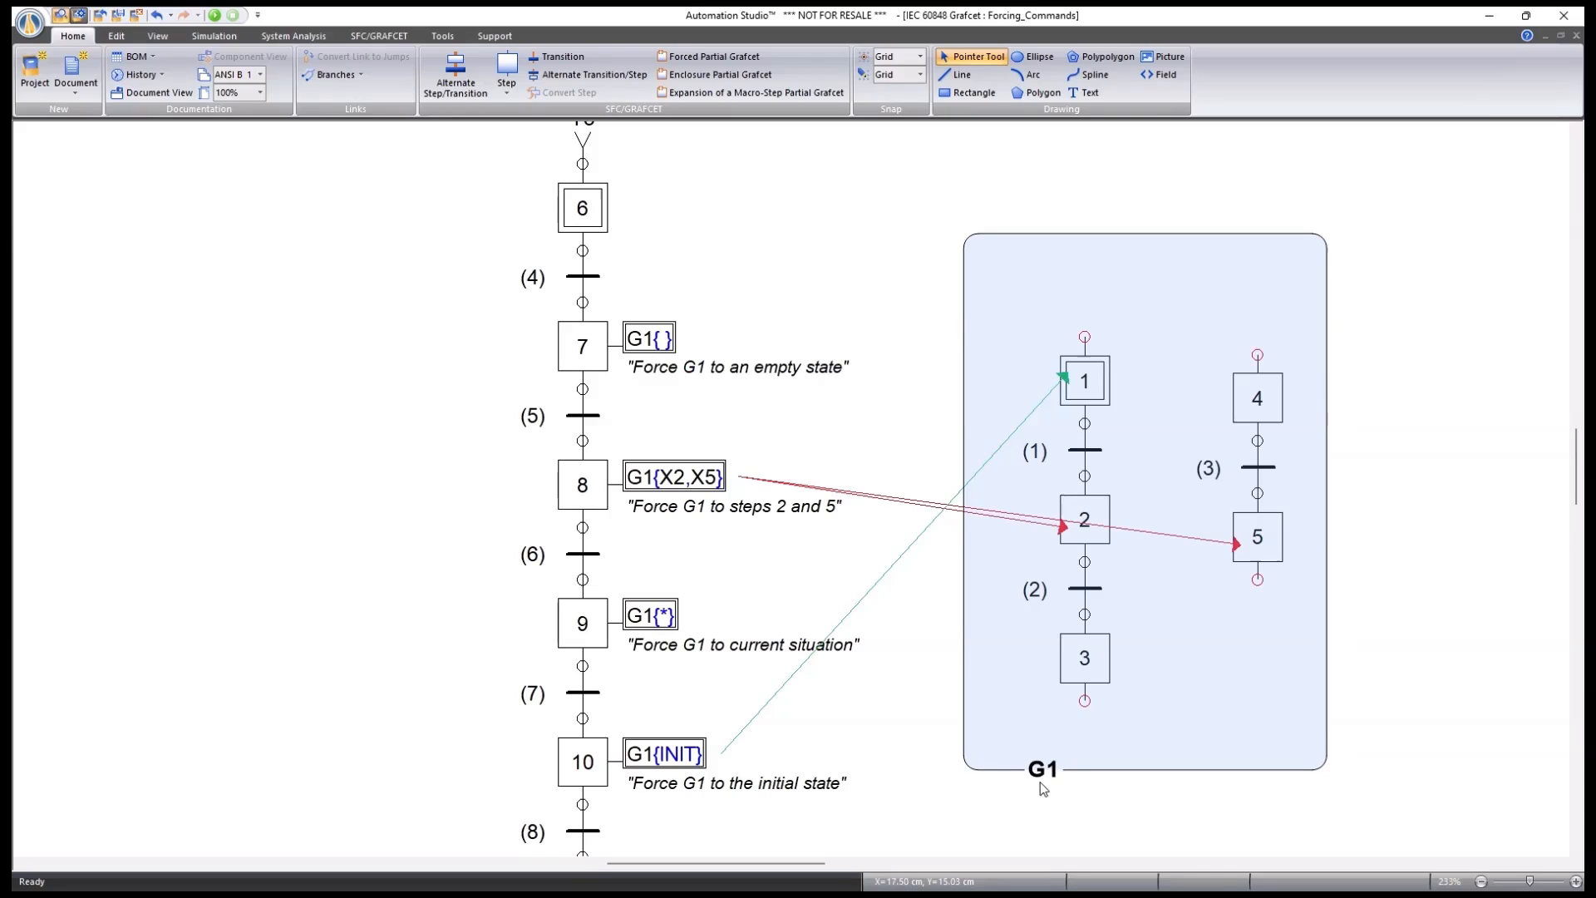
double_click(580, 344)
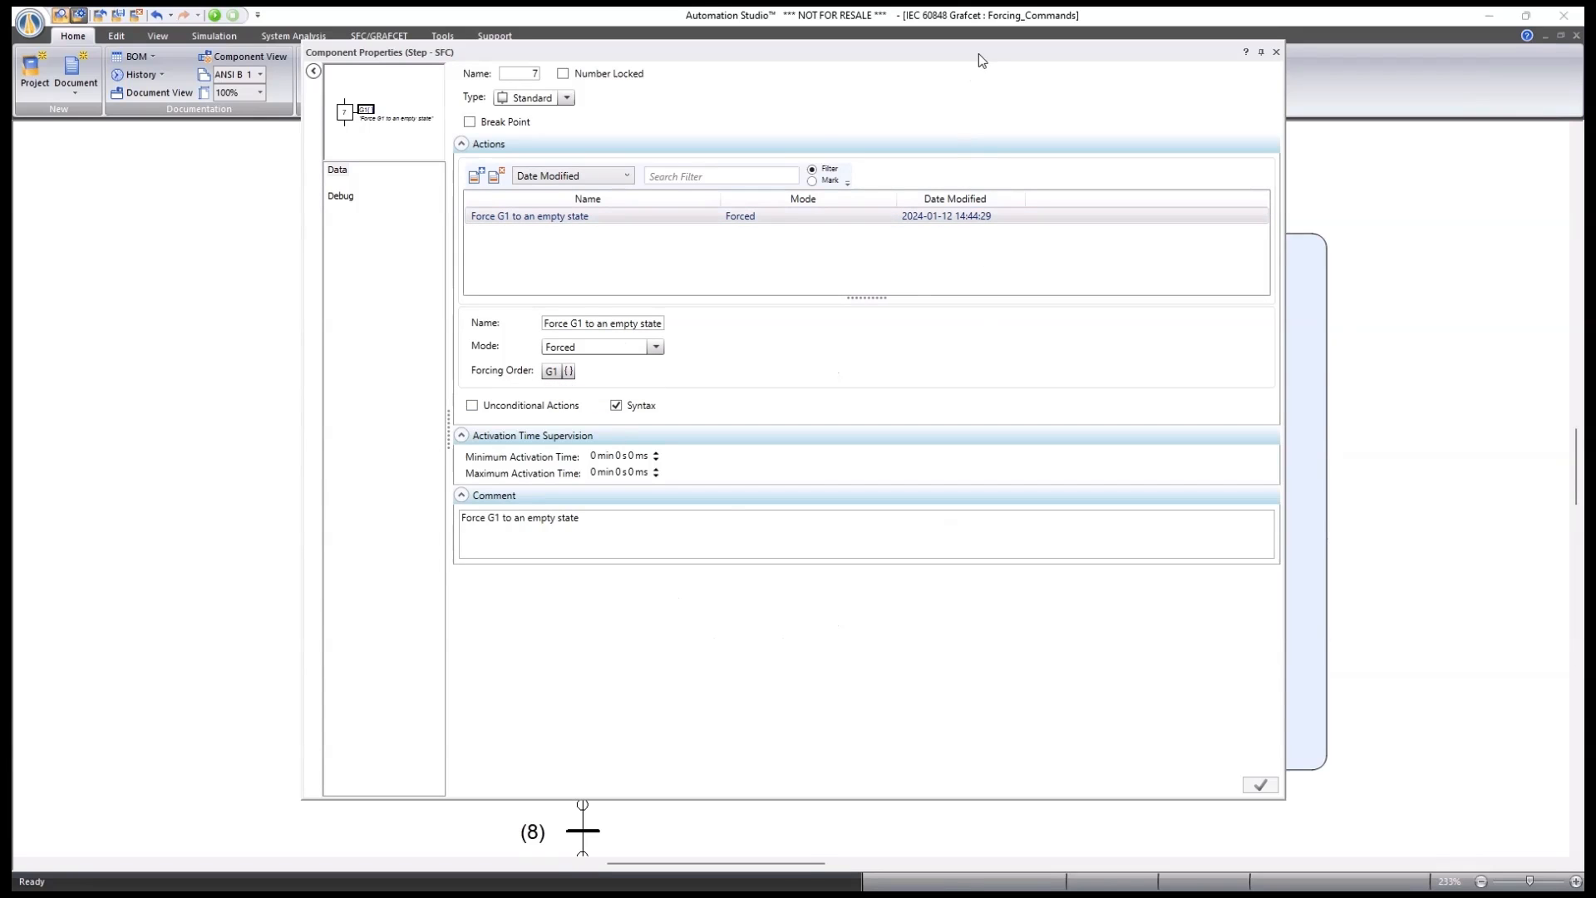
mouse_move(980, 54)
left_mouse_down()
mouse_move(652, 70)
mouse_move(678, 68)
left_mouse_up()
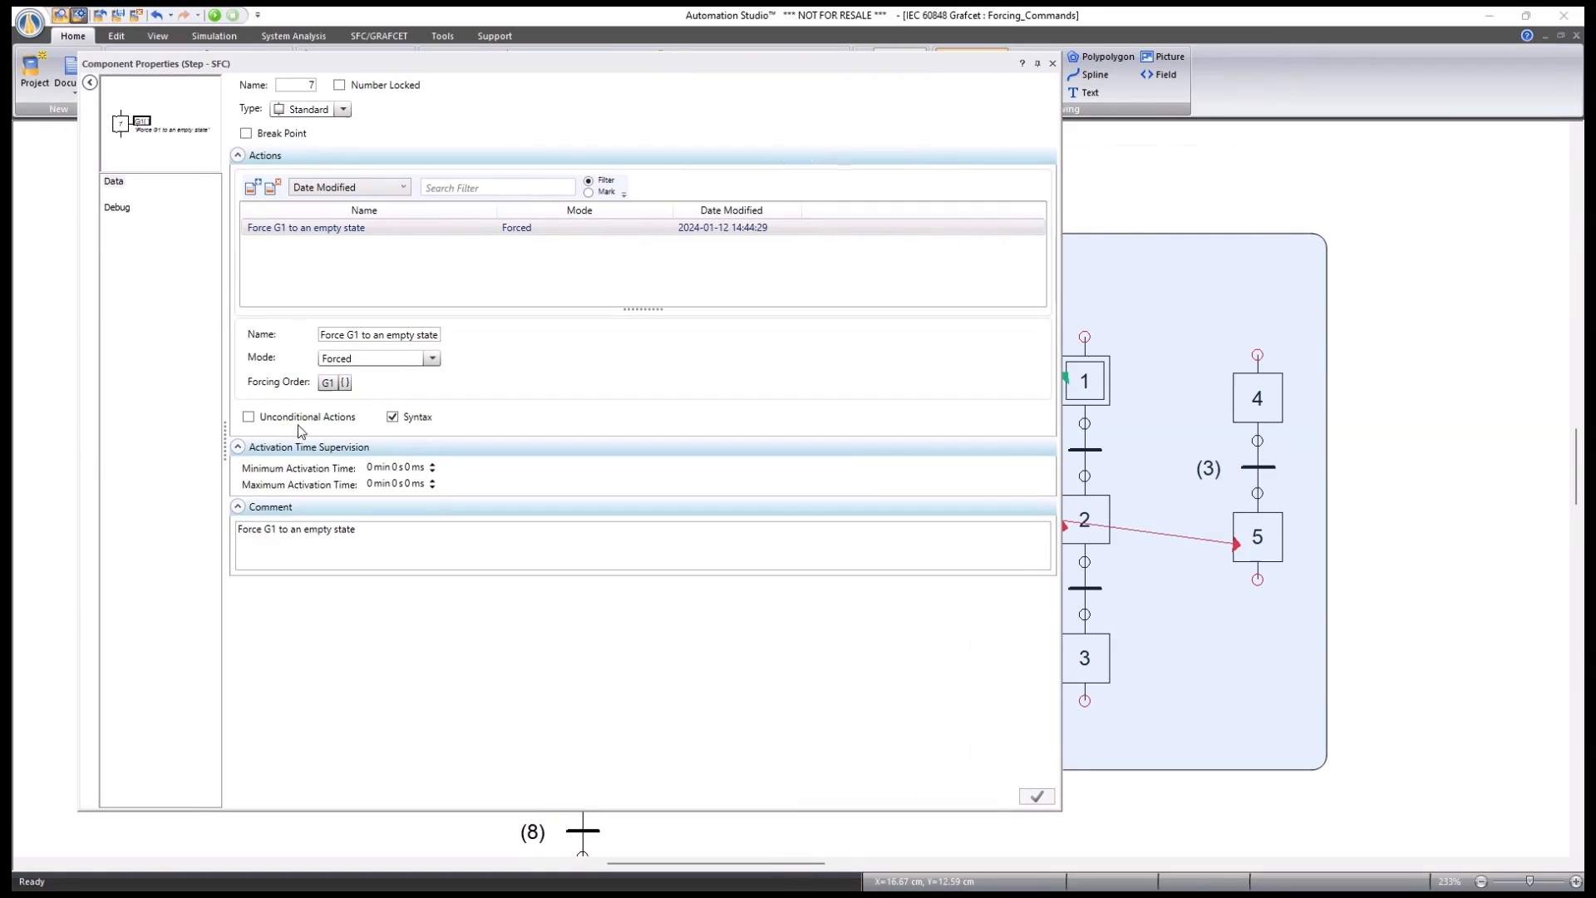
left_click(345, 383)
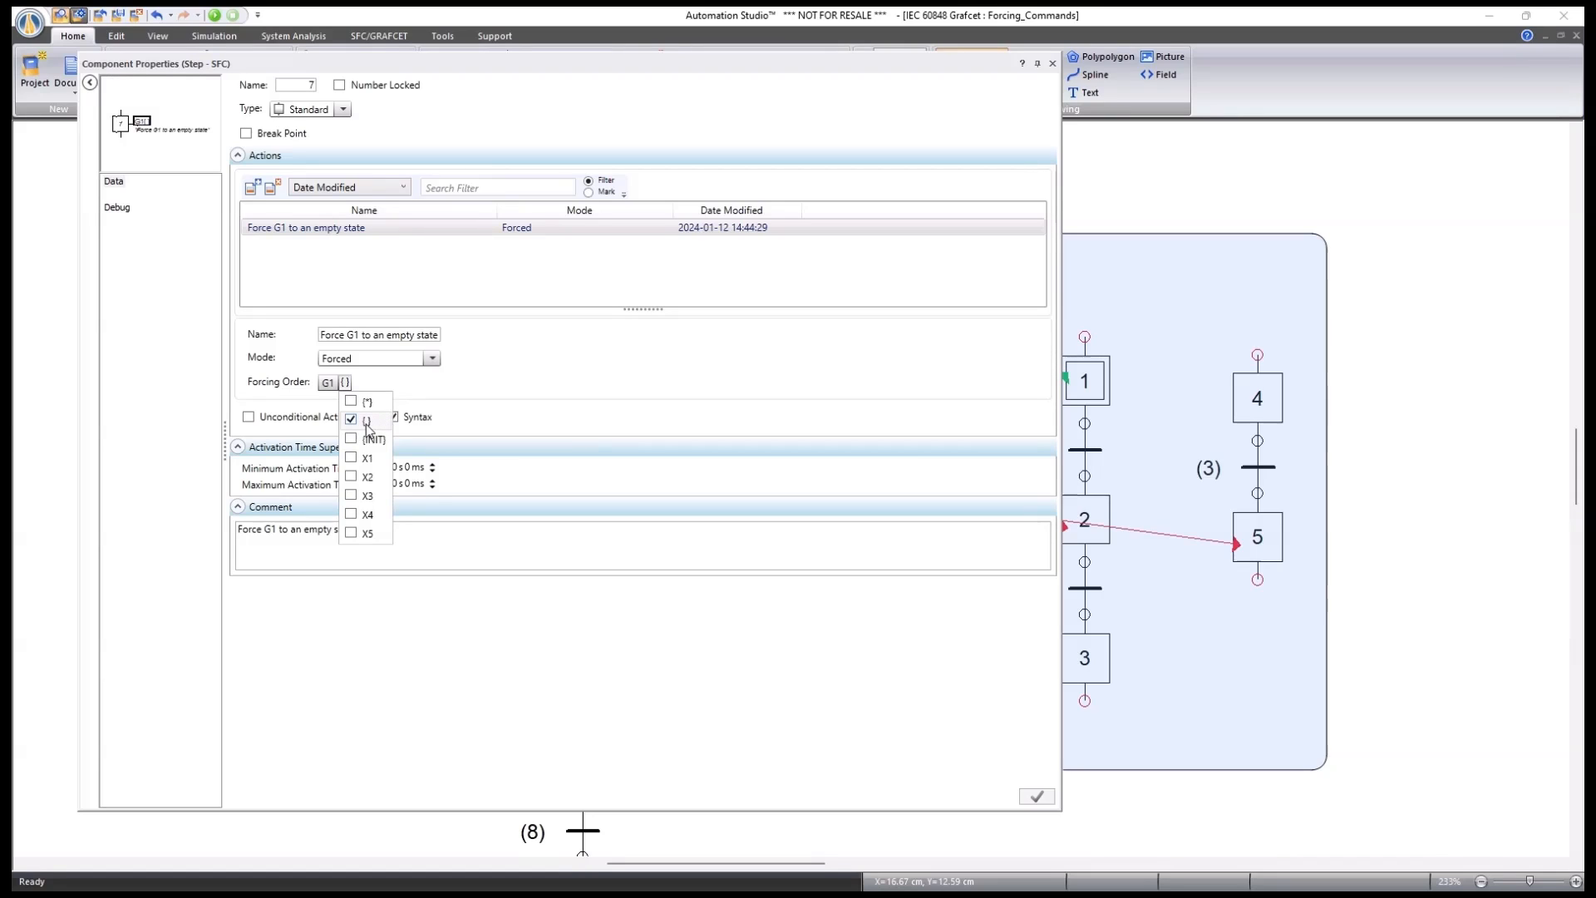
left_click(1054, 65)
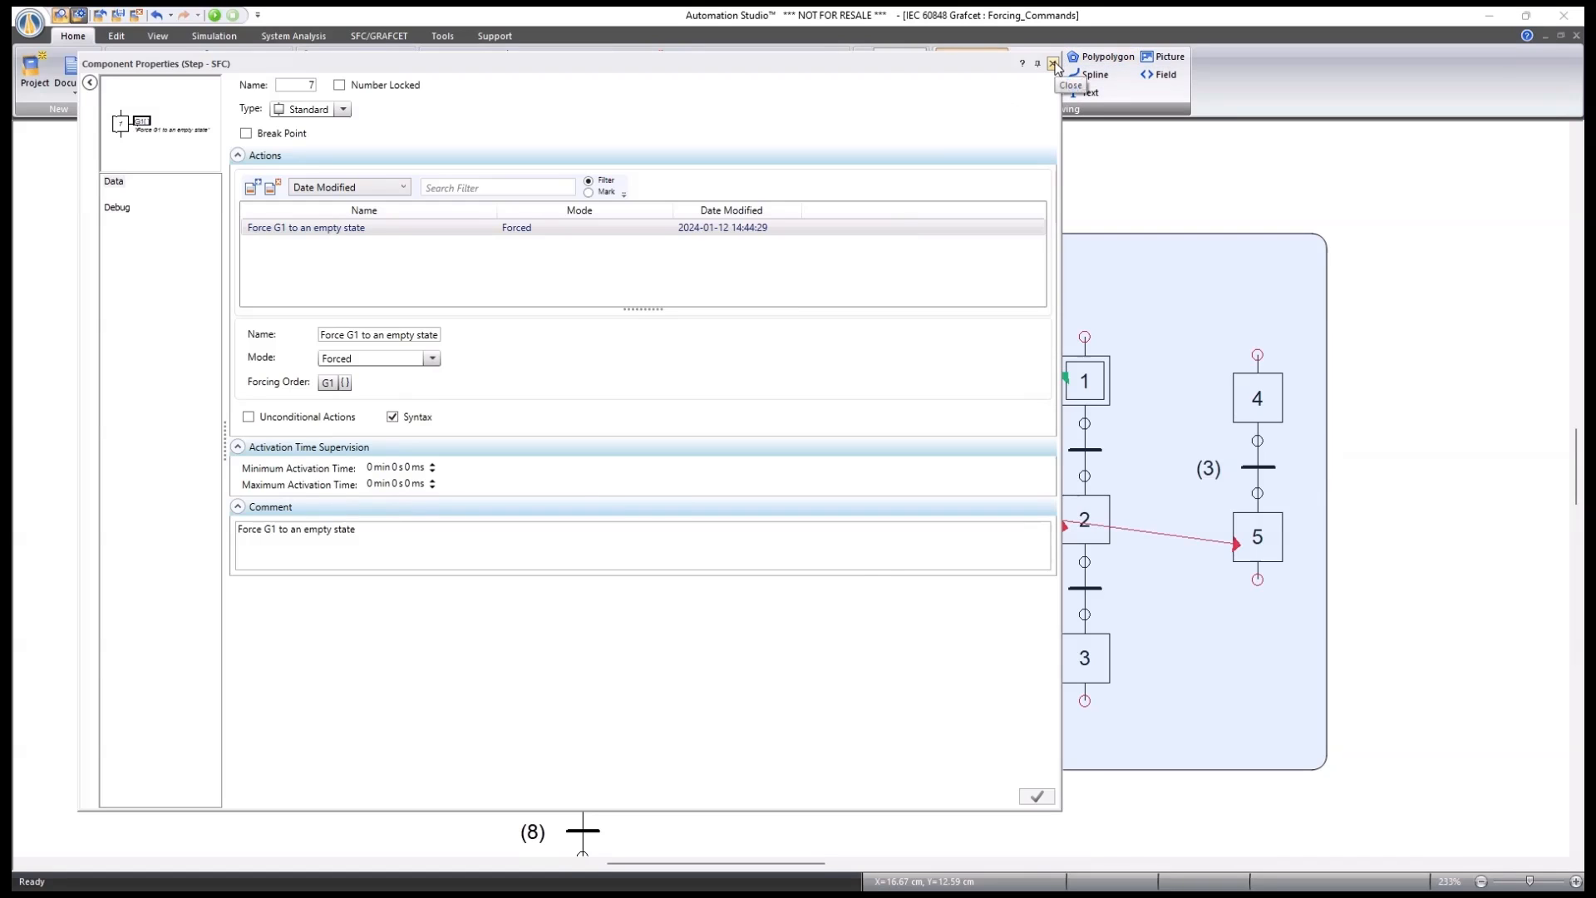
left_click(1053, 65)
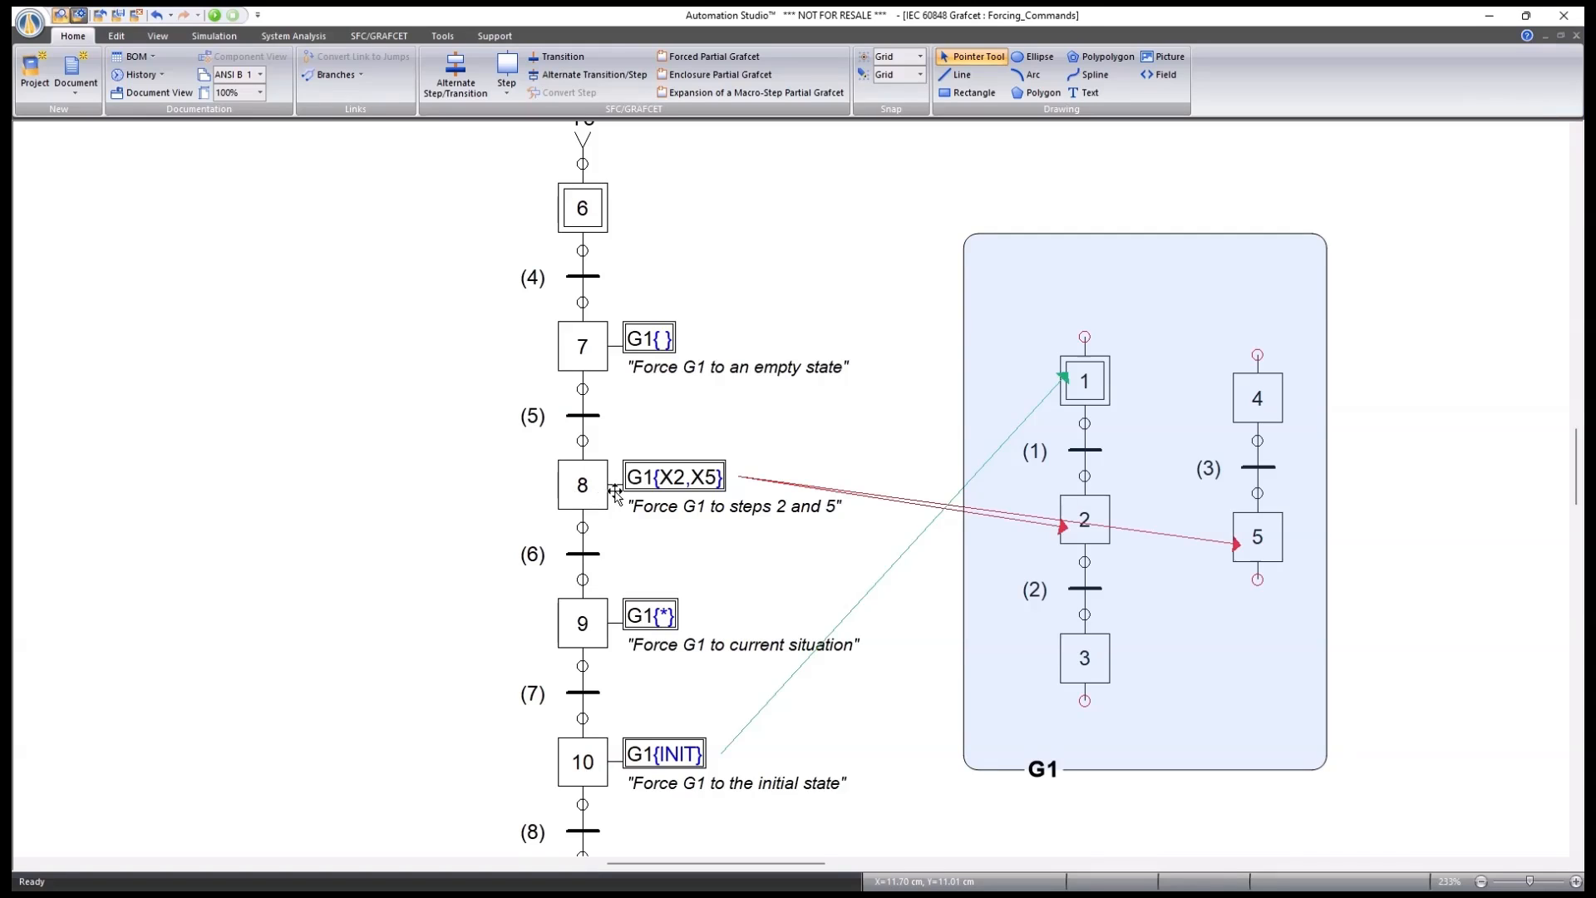
double_click(588, 486)
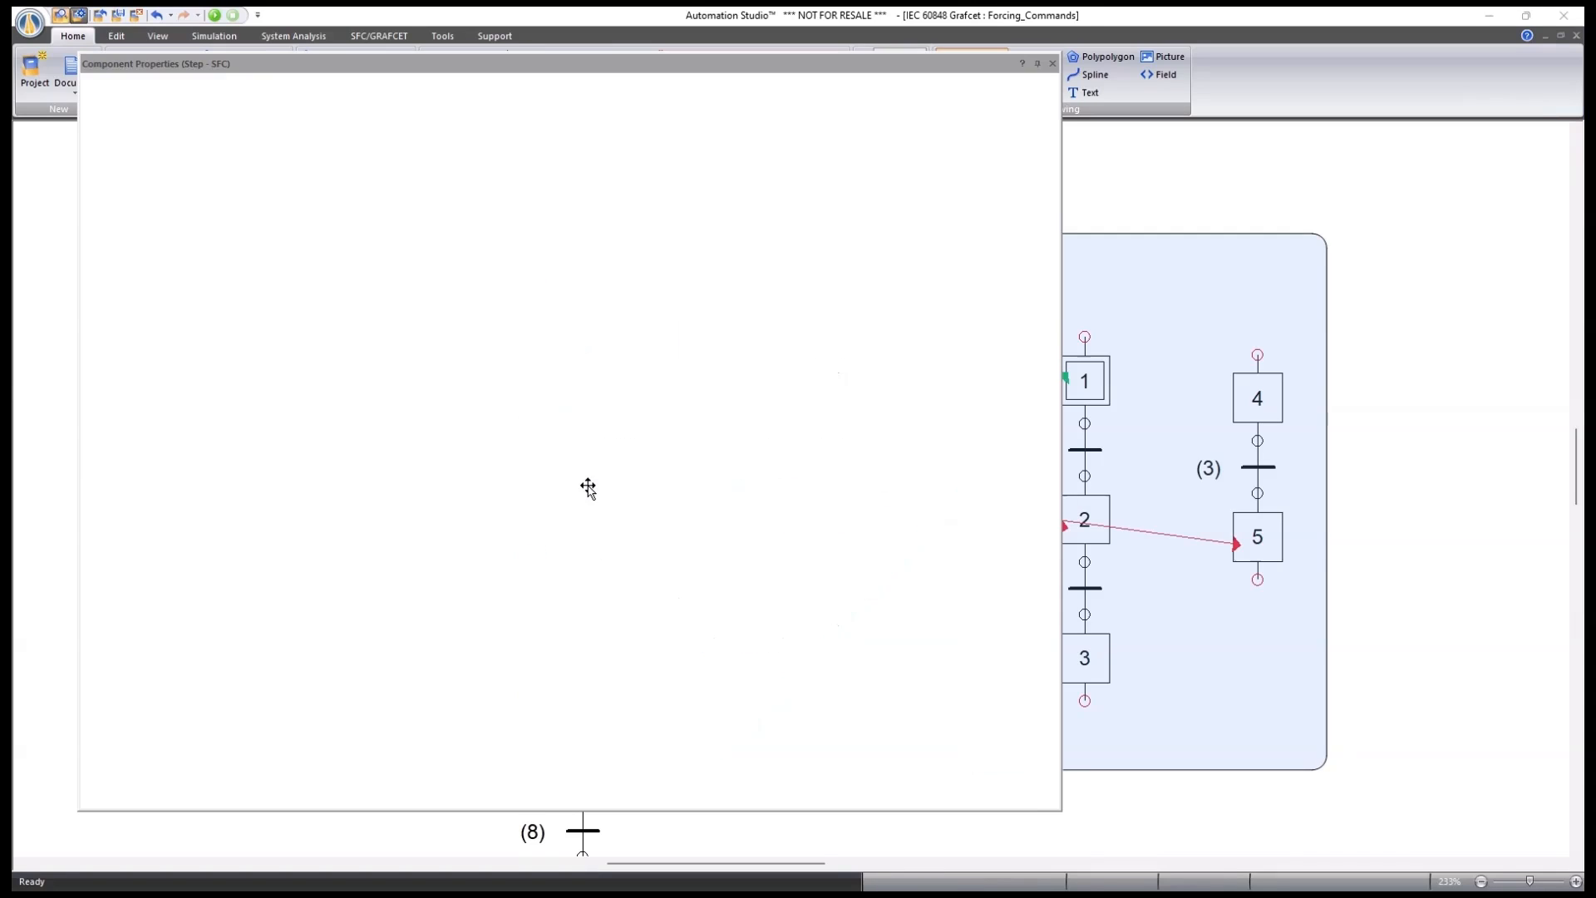
left_click(355, 381)
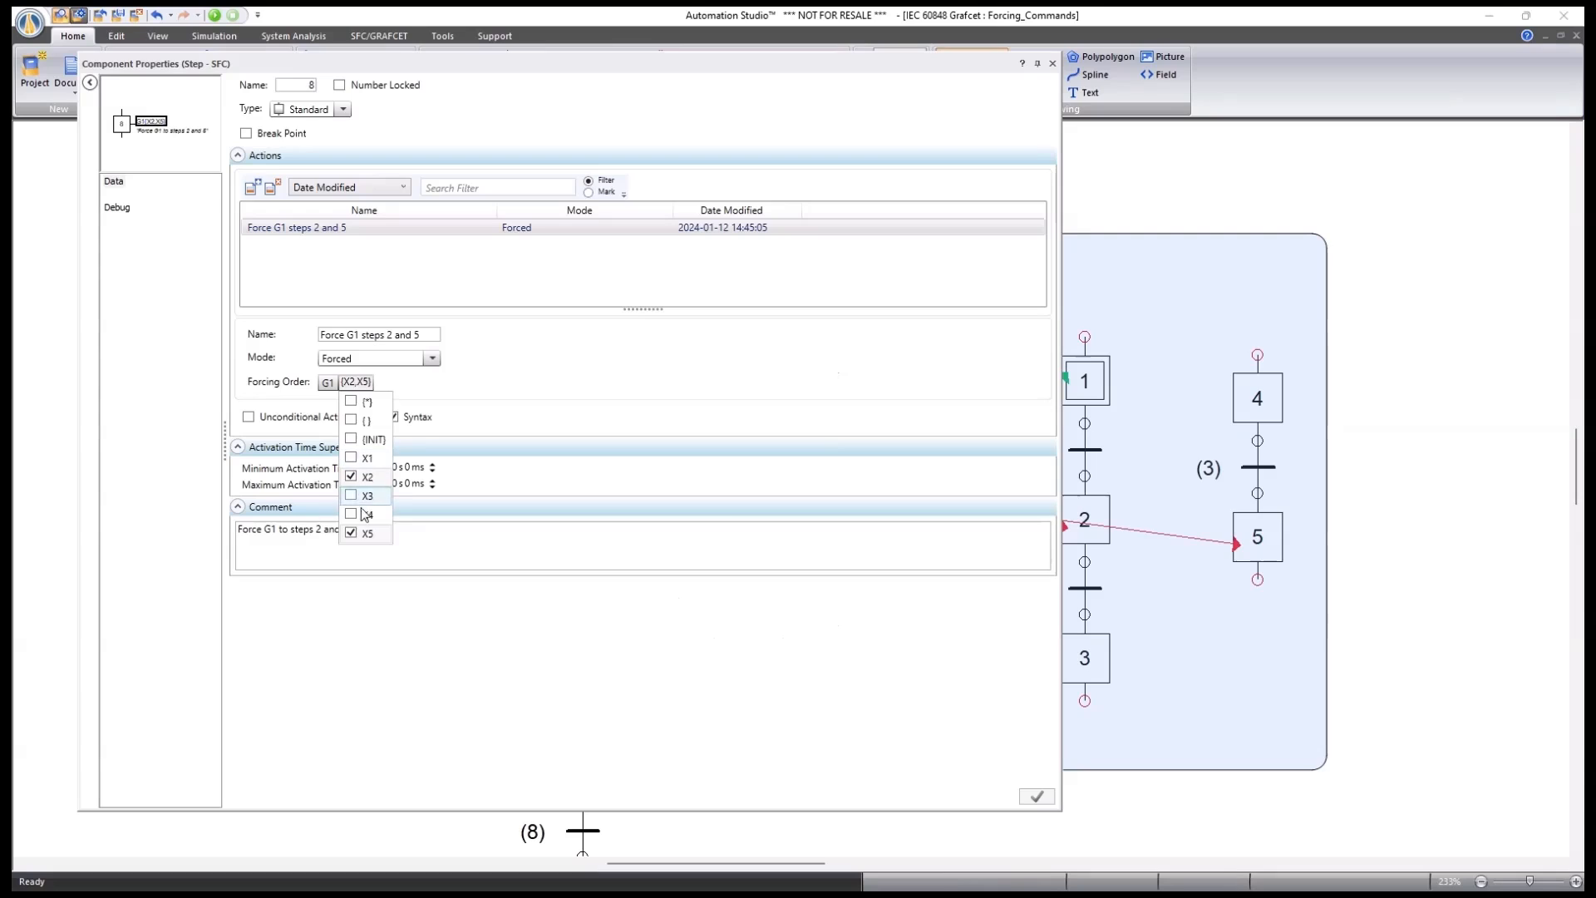
left_click(351, 495)
left_click(351, 514)
left_click(351, 458)
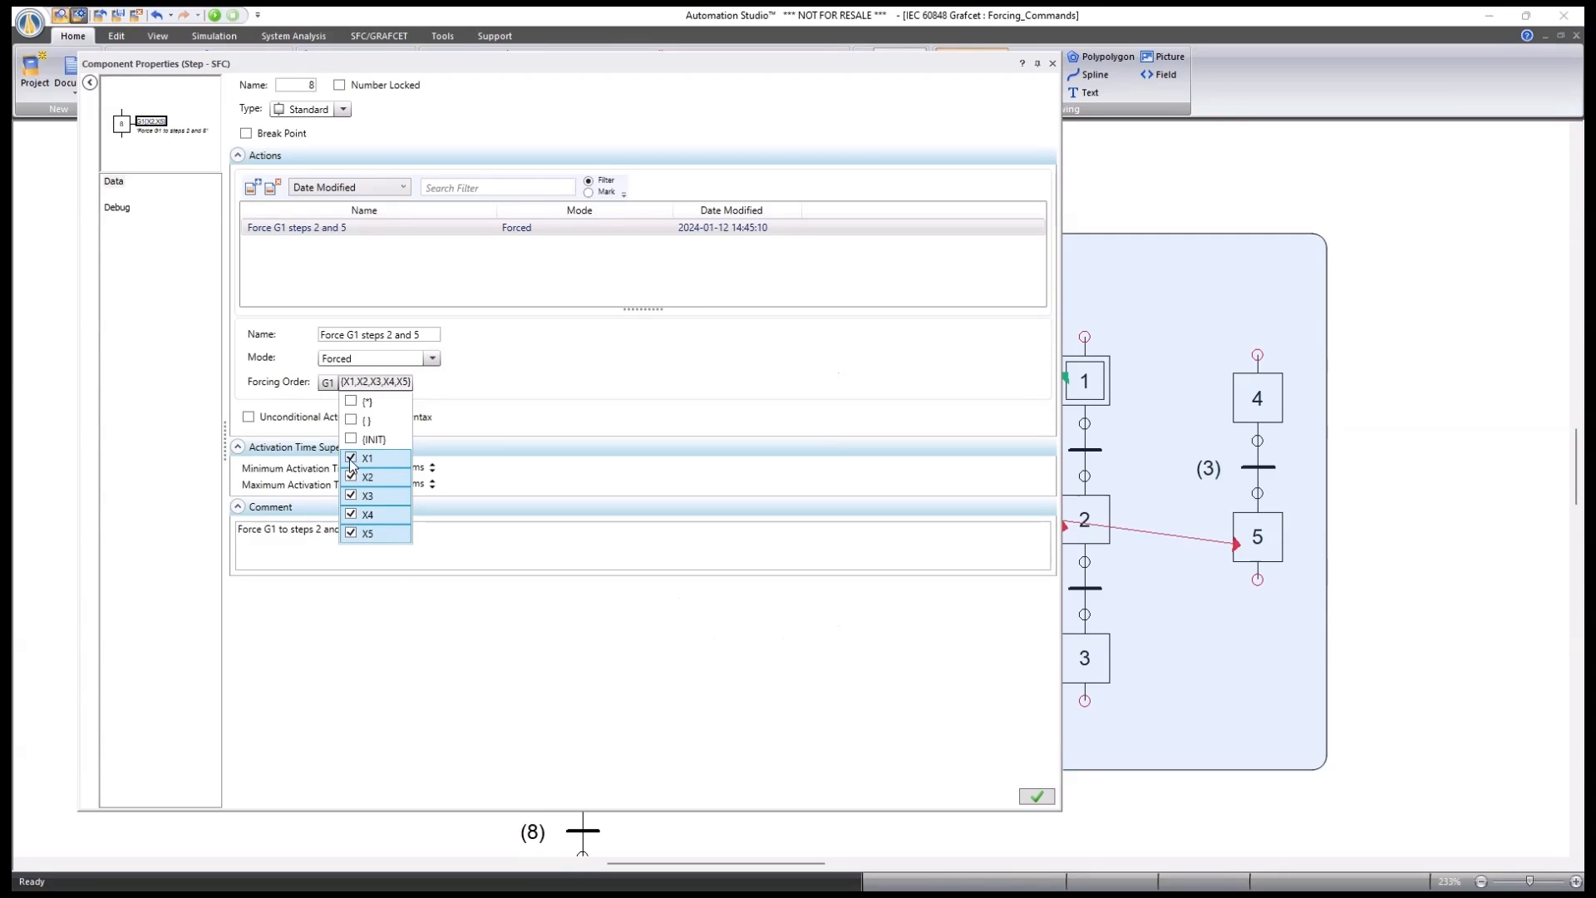
left_click(351, 458)
left_click(351, 495)
left_click(351, 514)
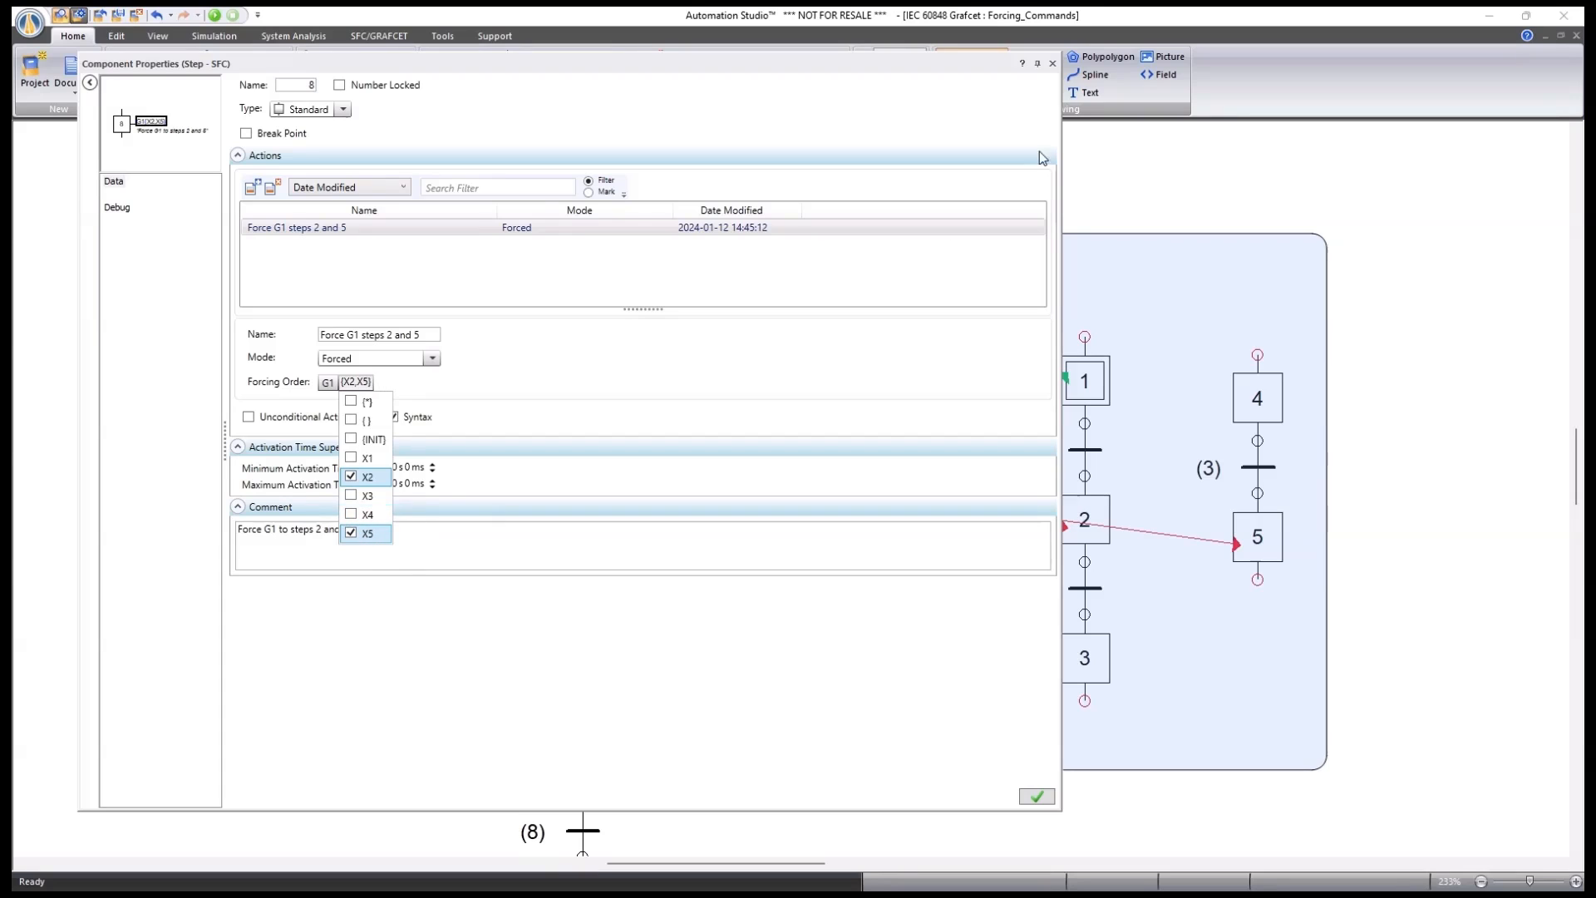
left_click(1052, 65)
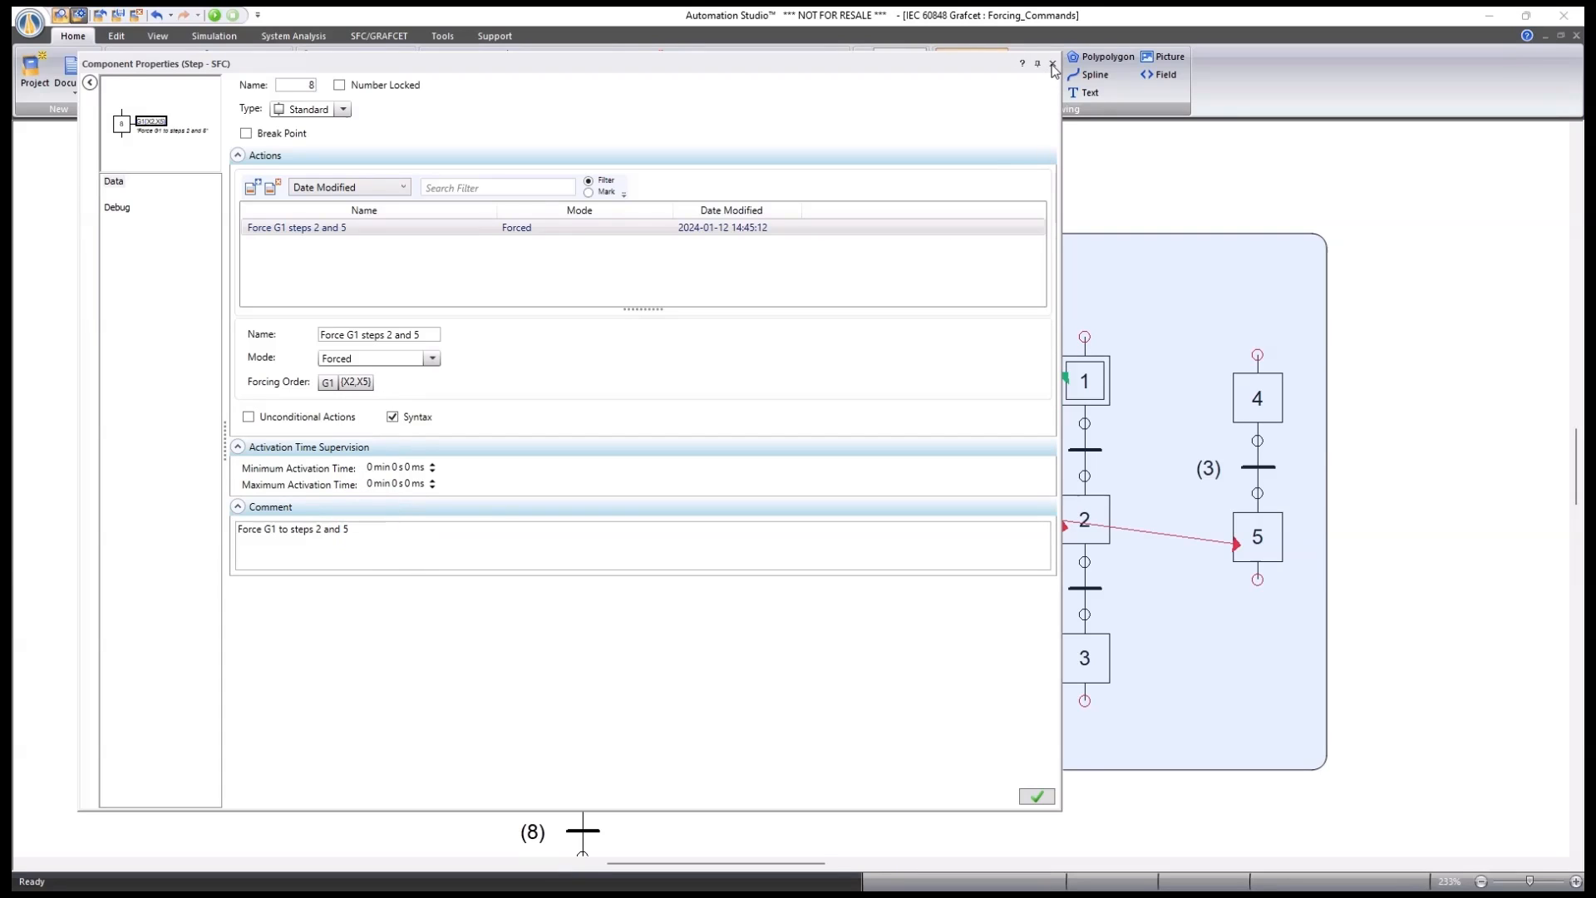
left_click(1052, 64)
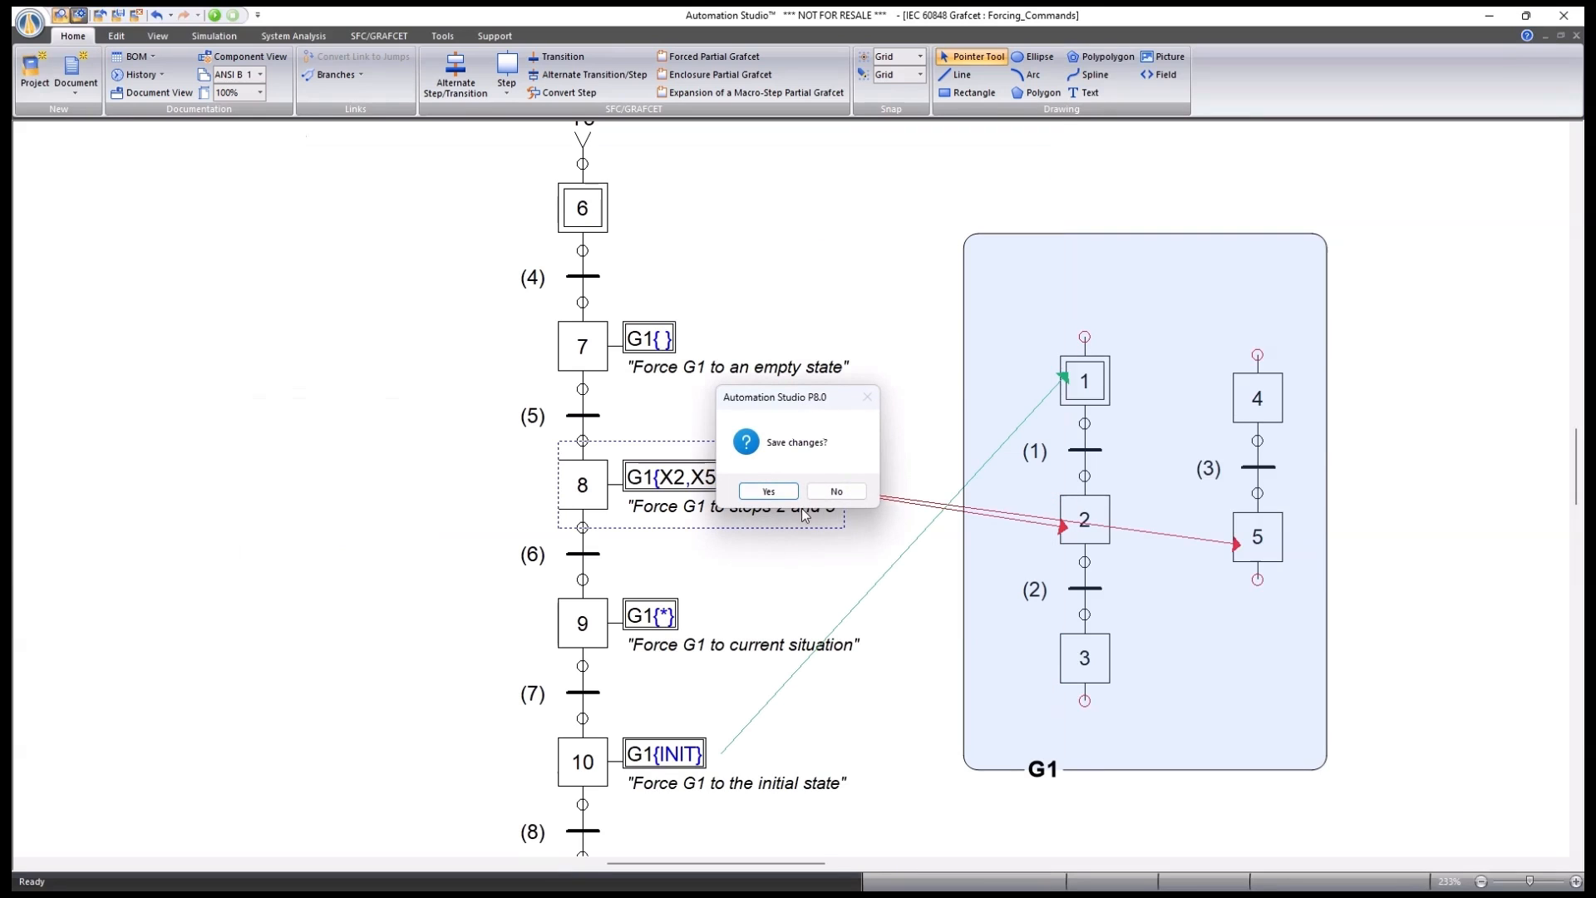
left_click(845, 490)
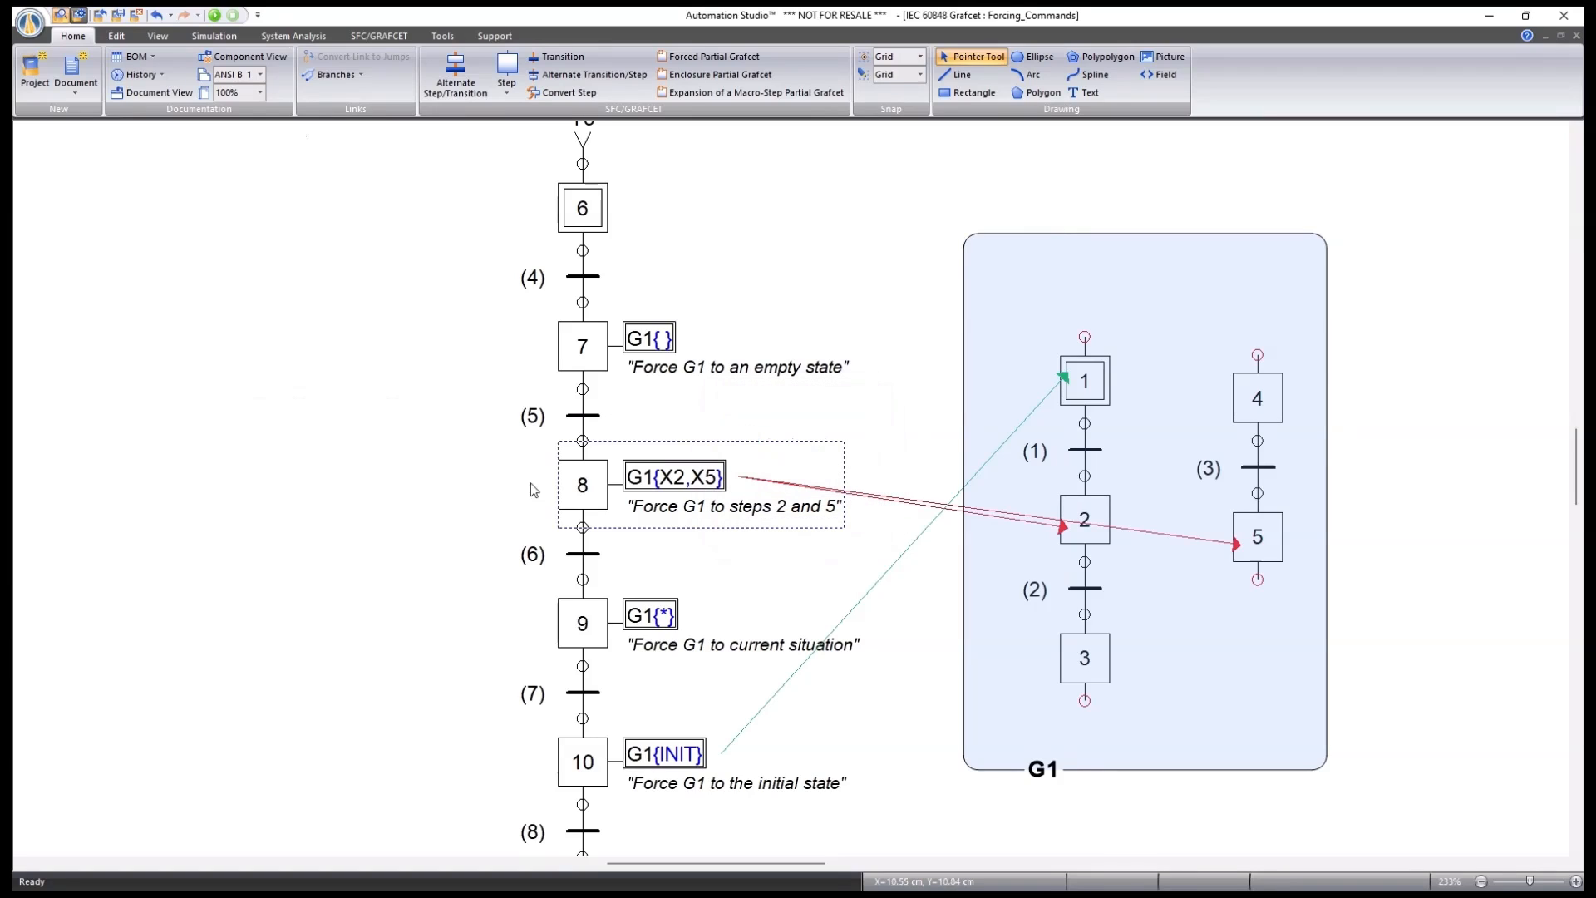
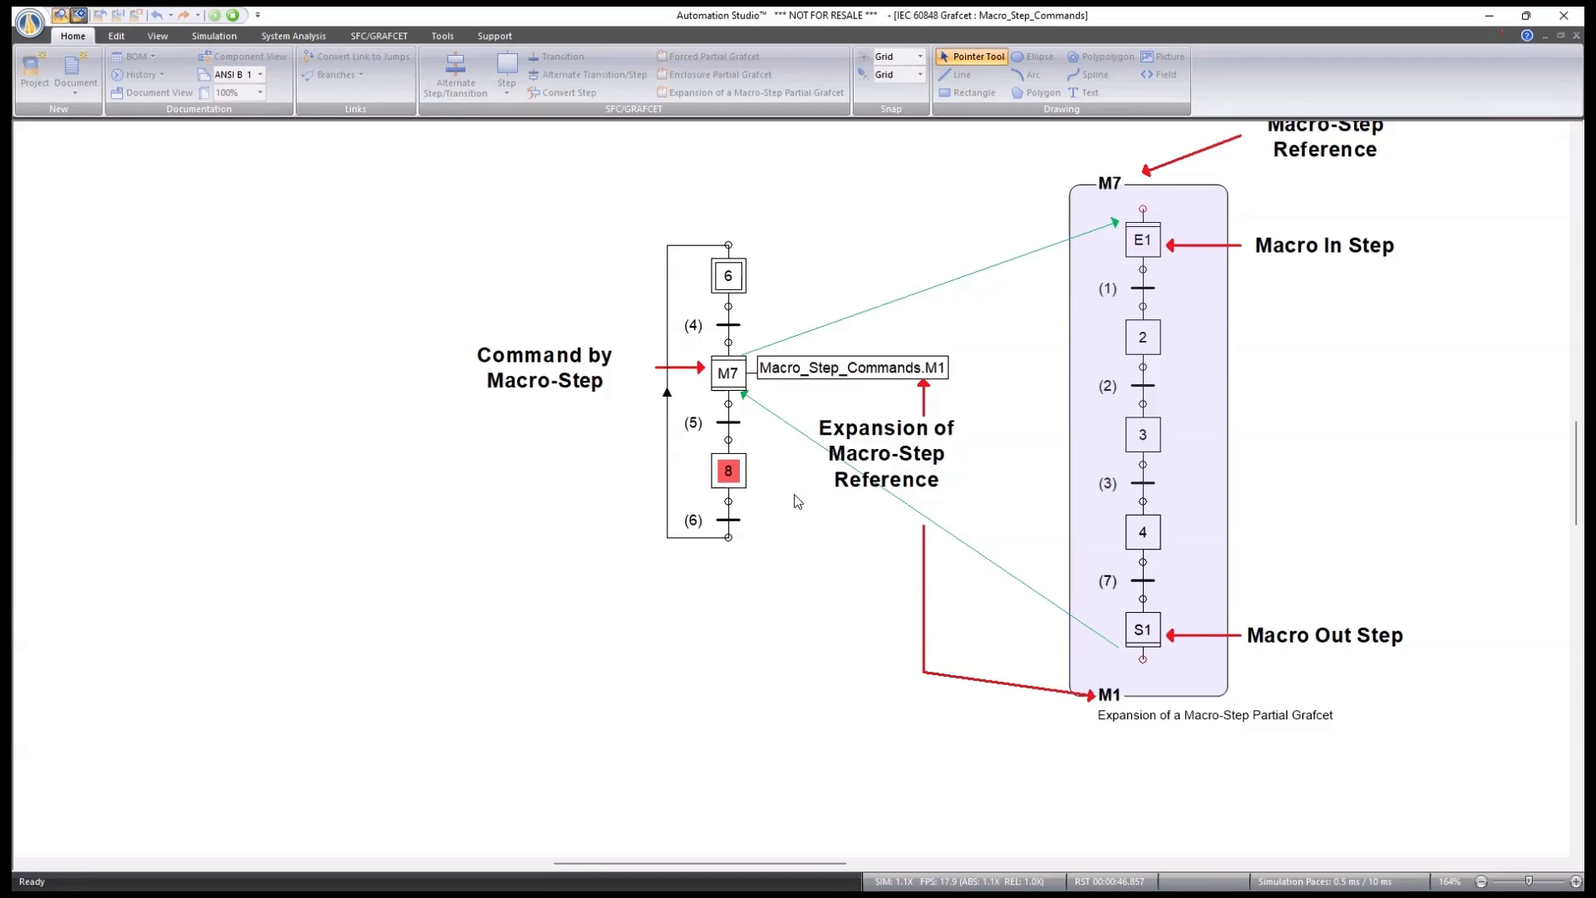
Stop the running simulation and switch to the Action_Properties Grafcet sheet with Ctrl+Tab.
left_click(233, 15)
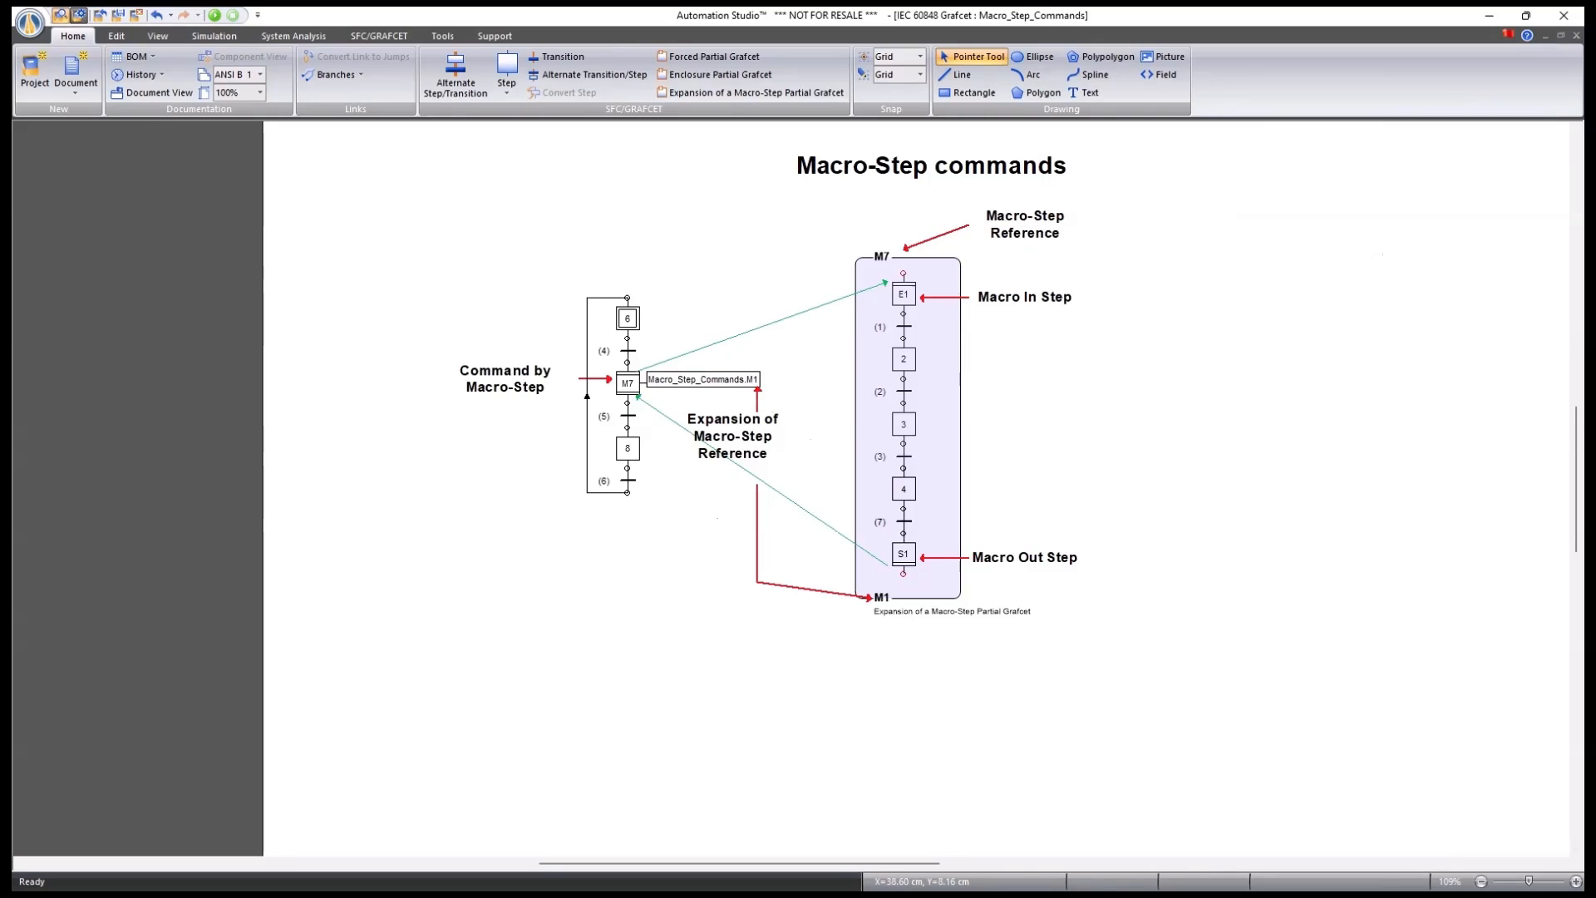
key("ctrl+Tab")
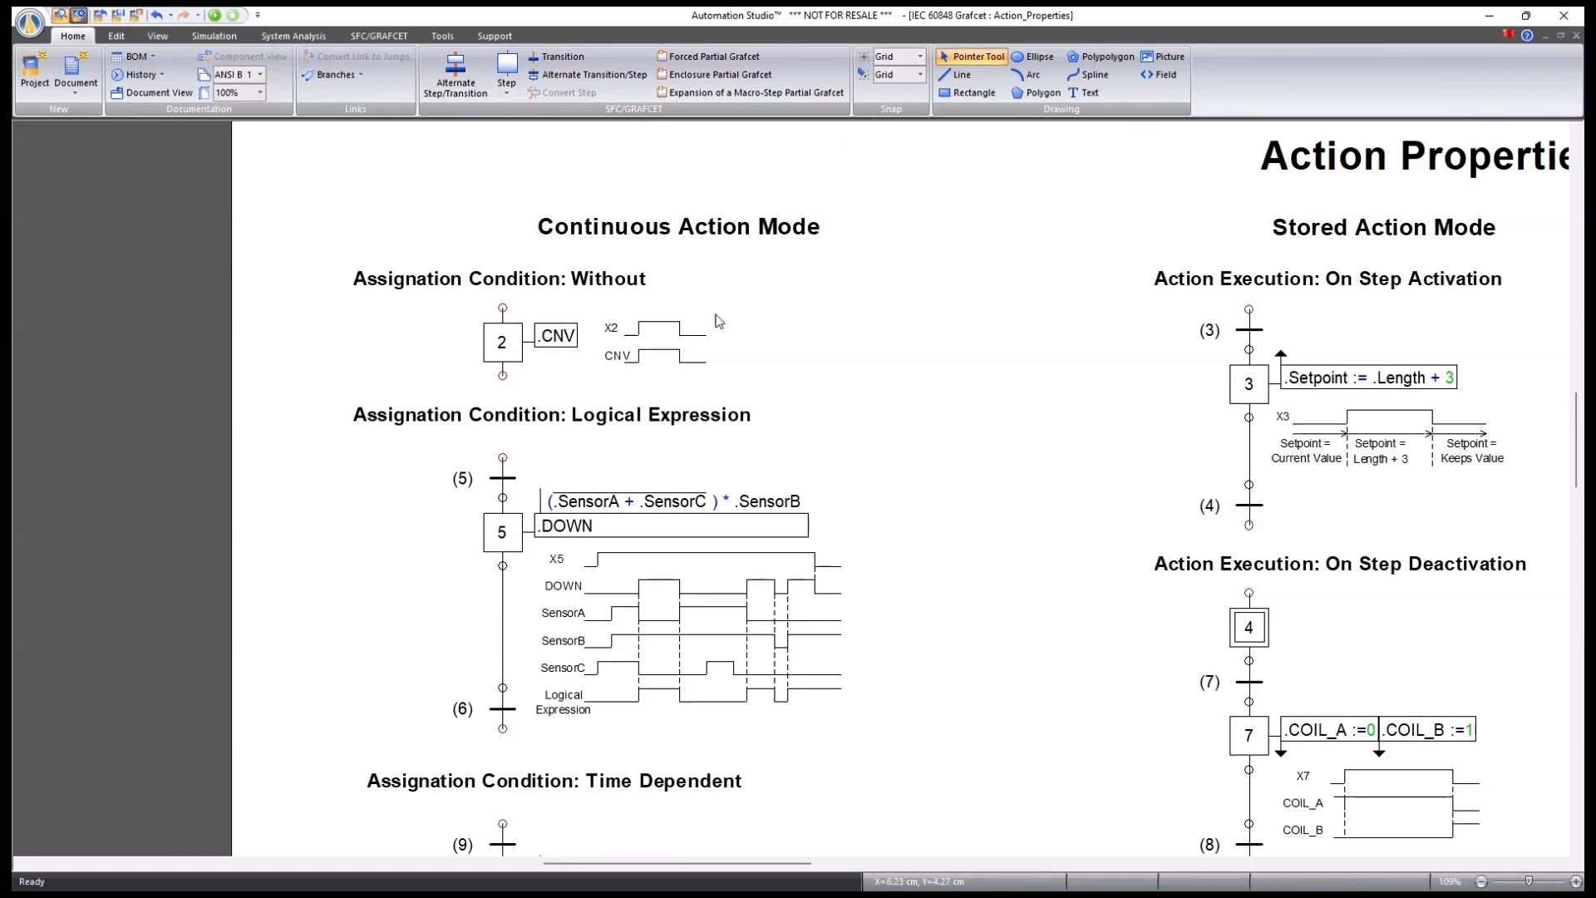
Review step 2's action settings in Component Properties, then close the dialog.
scroll(762, 319, "up", 2)
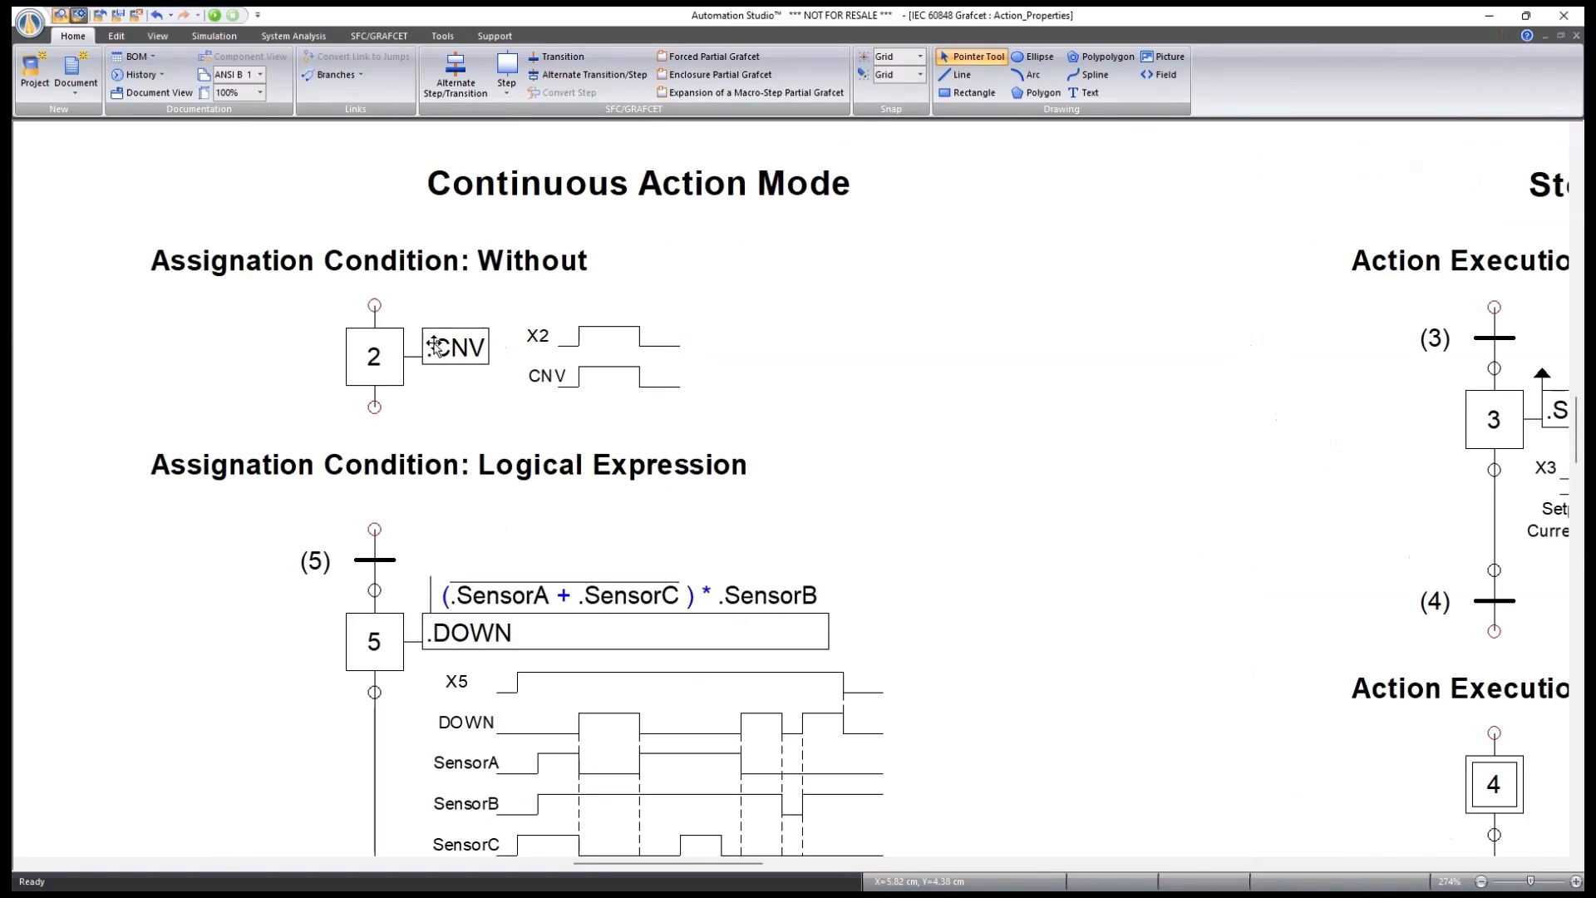
double_click(366, 360)
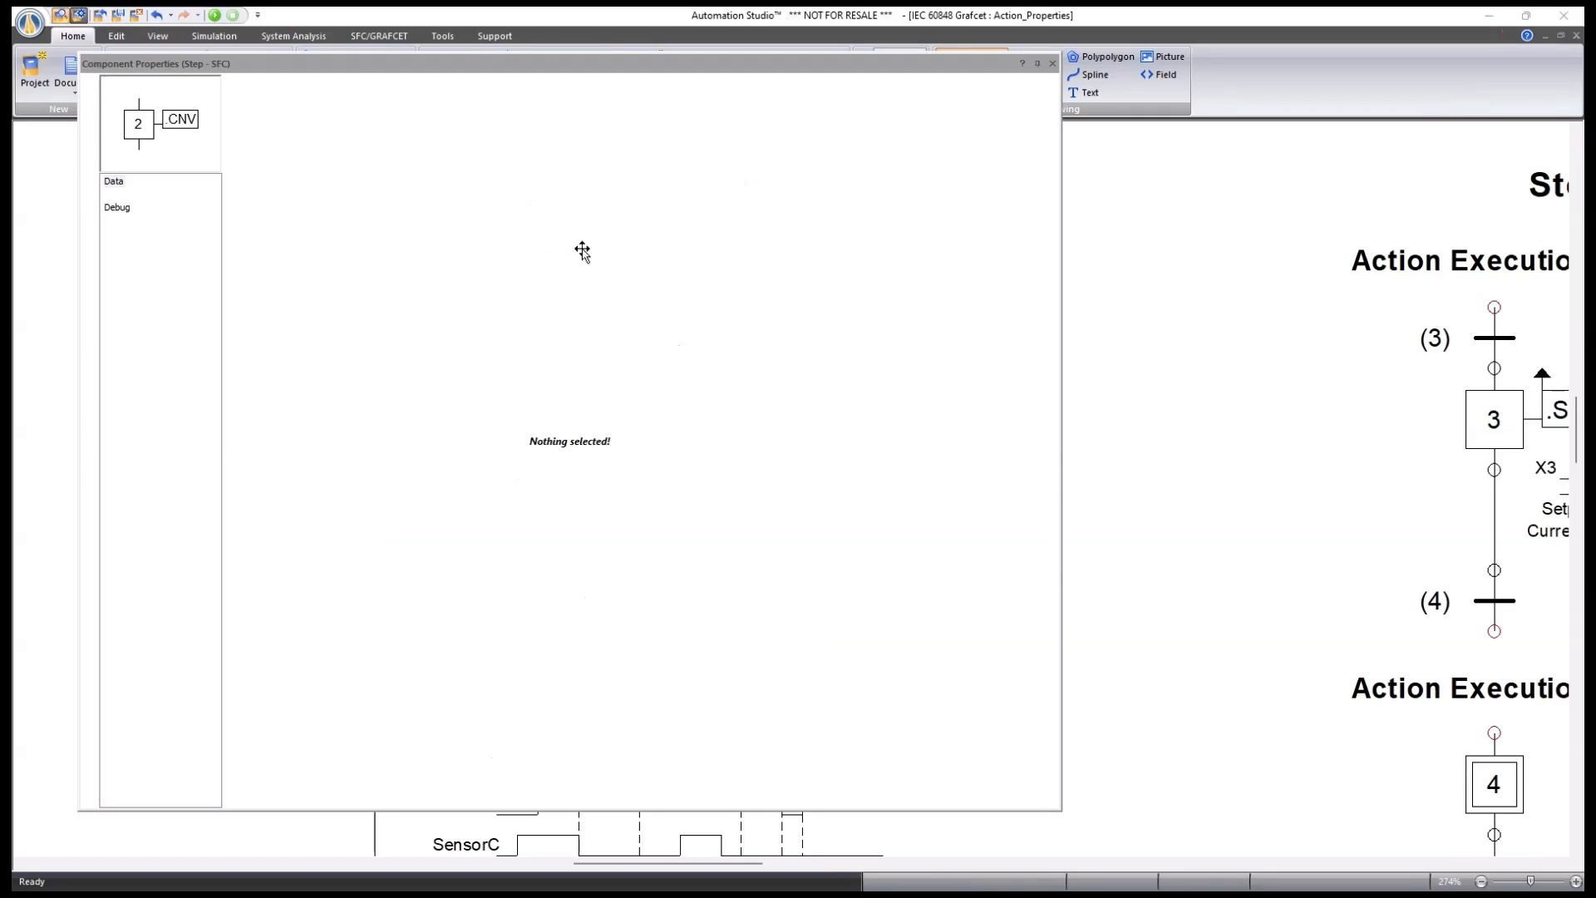
left_click(1053, 63)
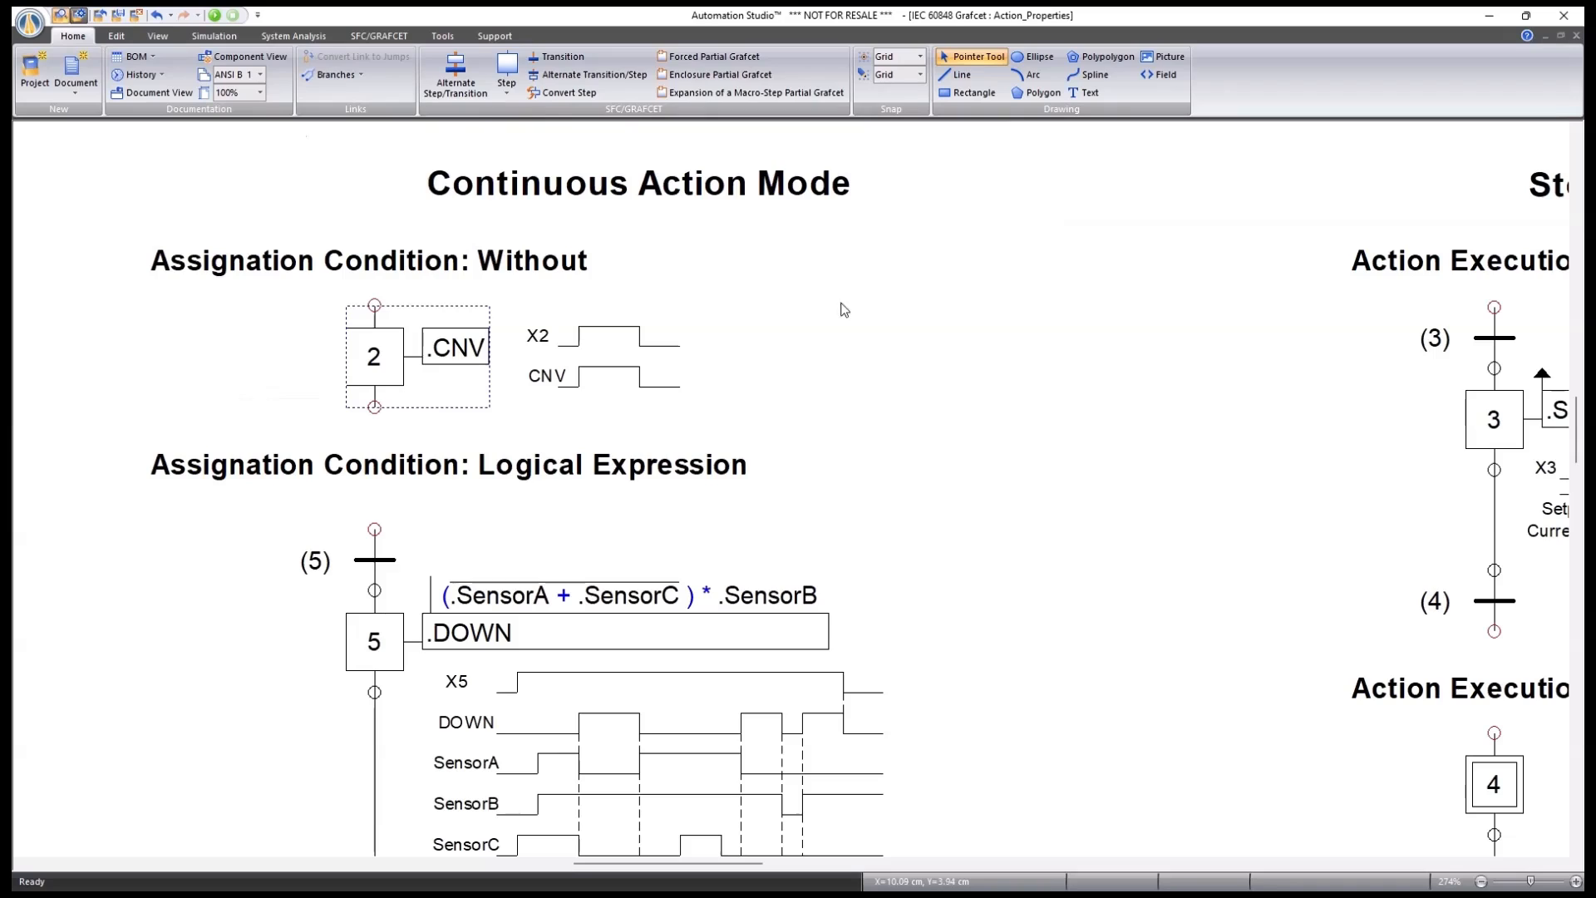
Place a new step 22 to the right of step 2 and open its properties.
left_click(507, 67)
left_click(924, 419)
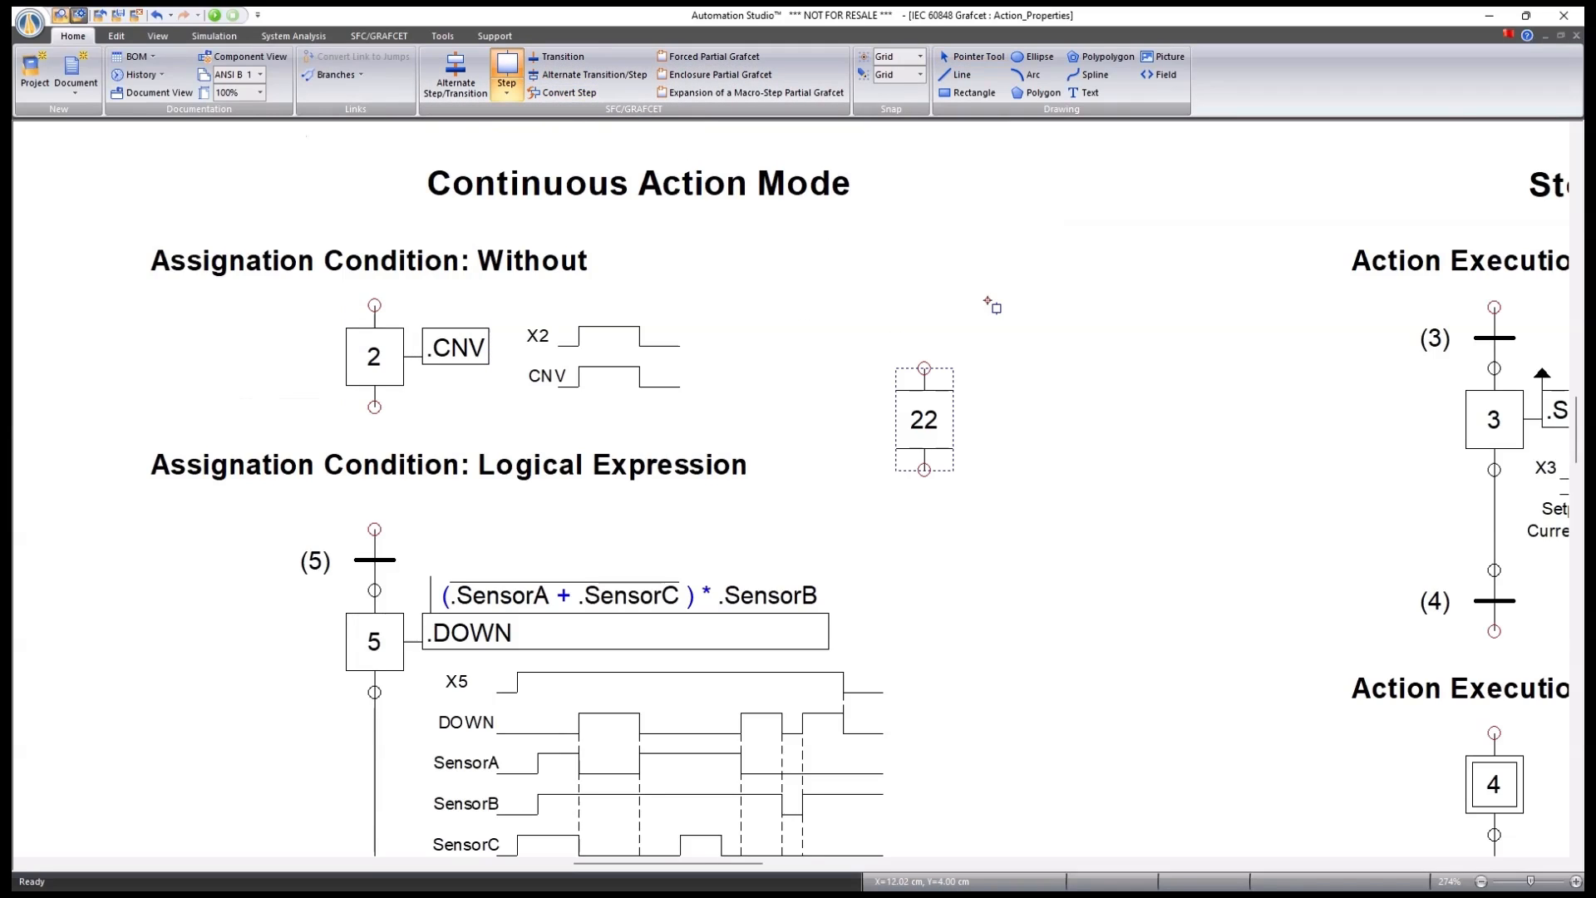
double_click(930, 423)
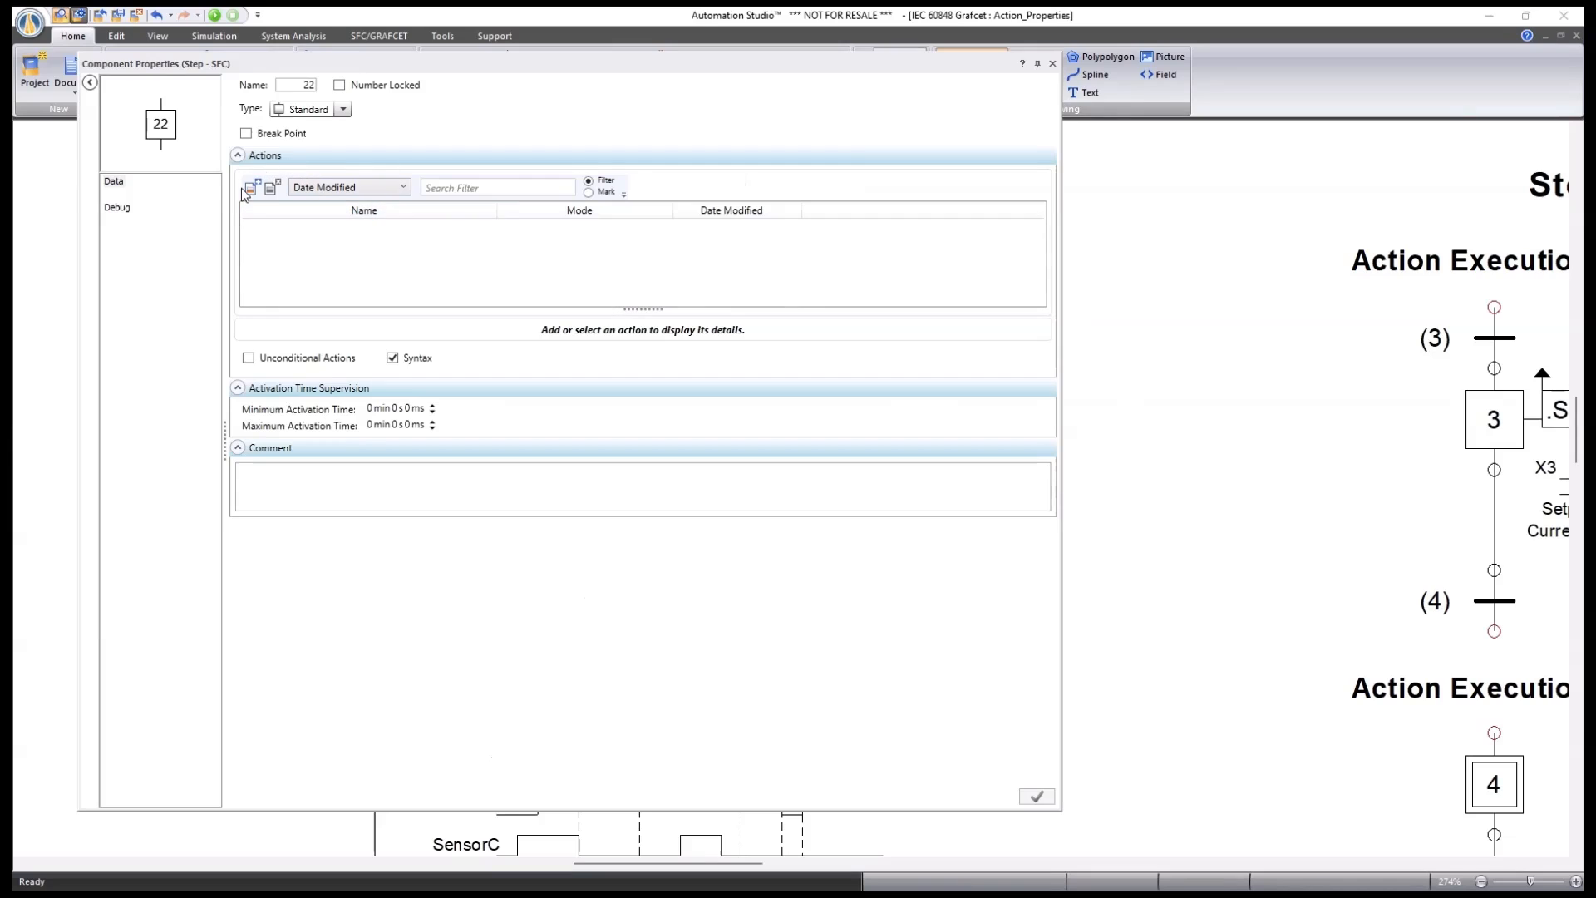
Trial a Continuous action on step 22, then close without saving the changes.
left_click(252, 190)
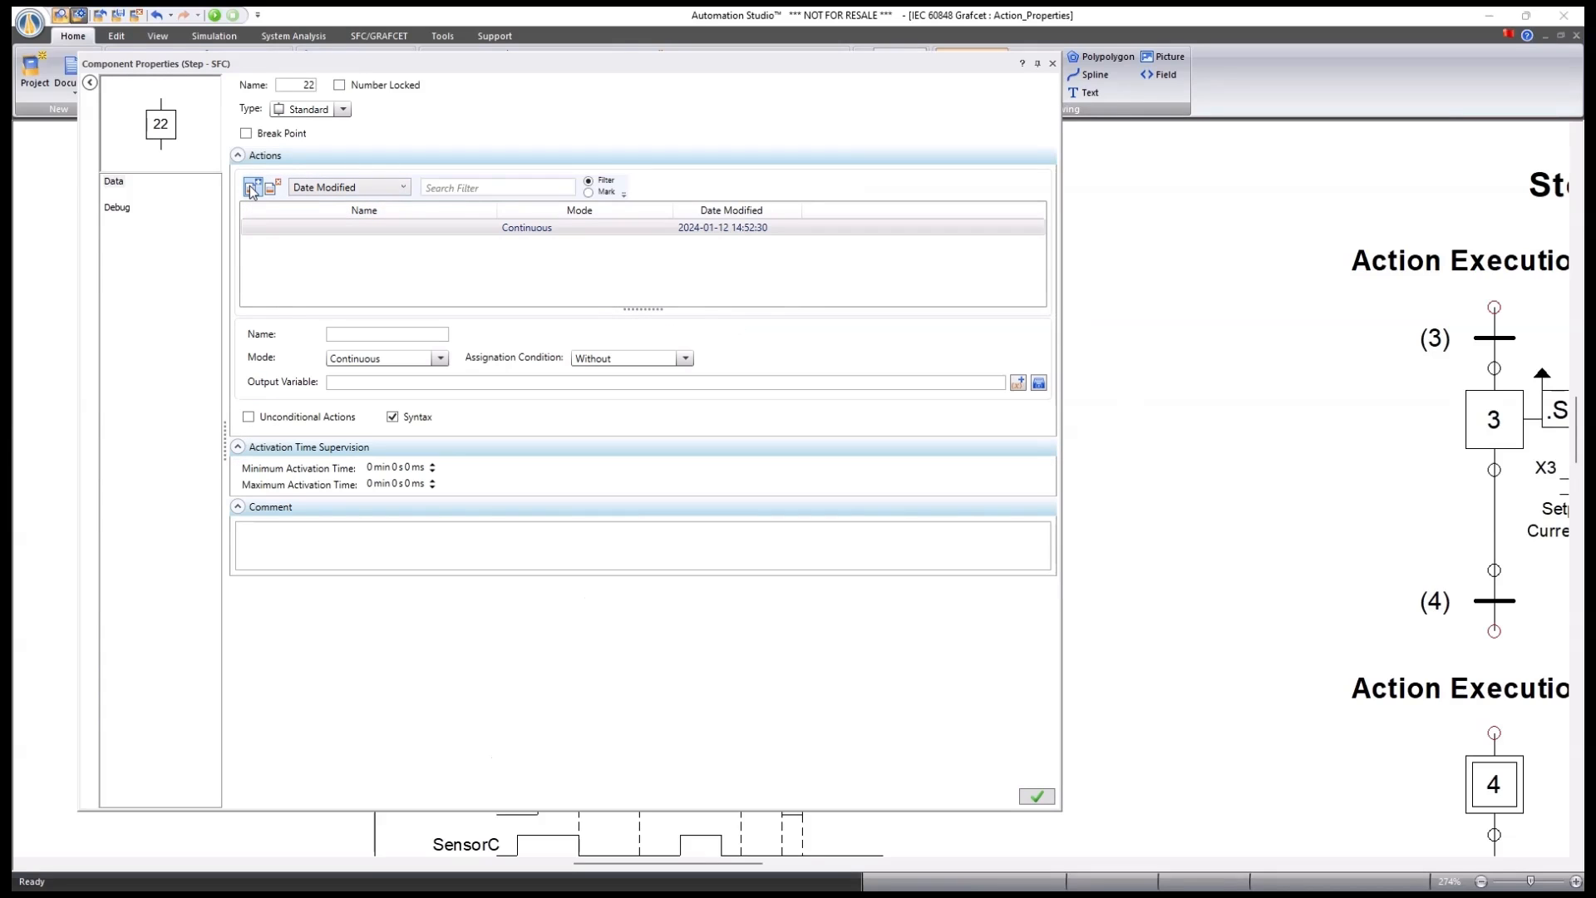
left_click(440, 359)
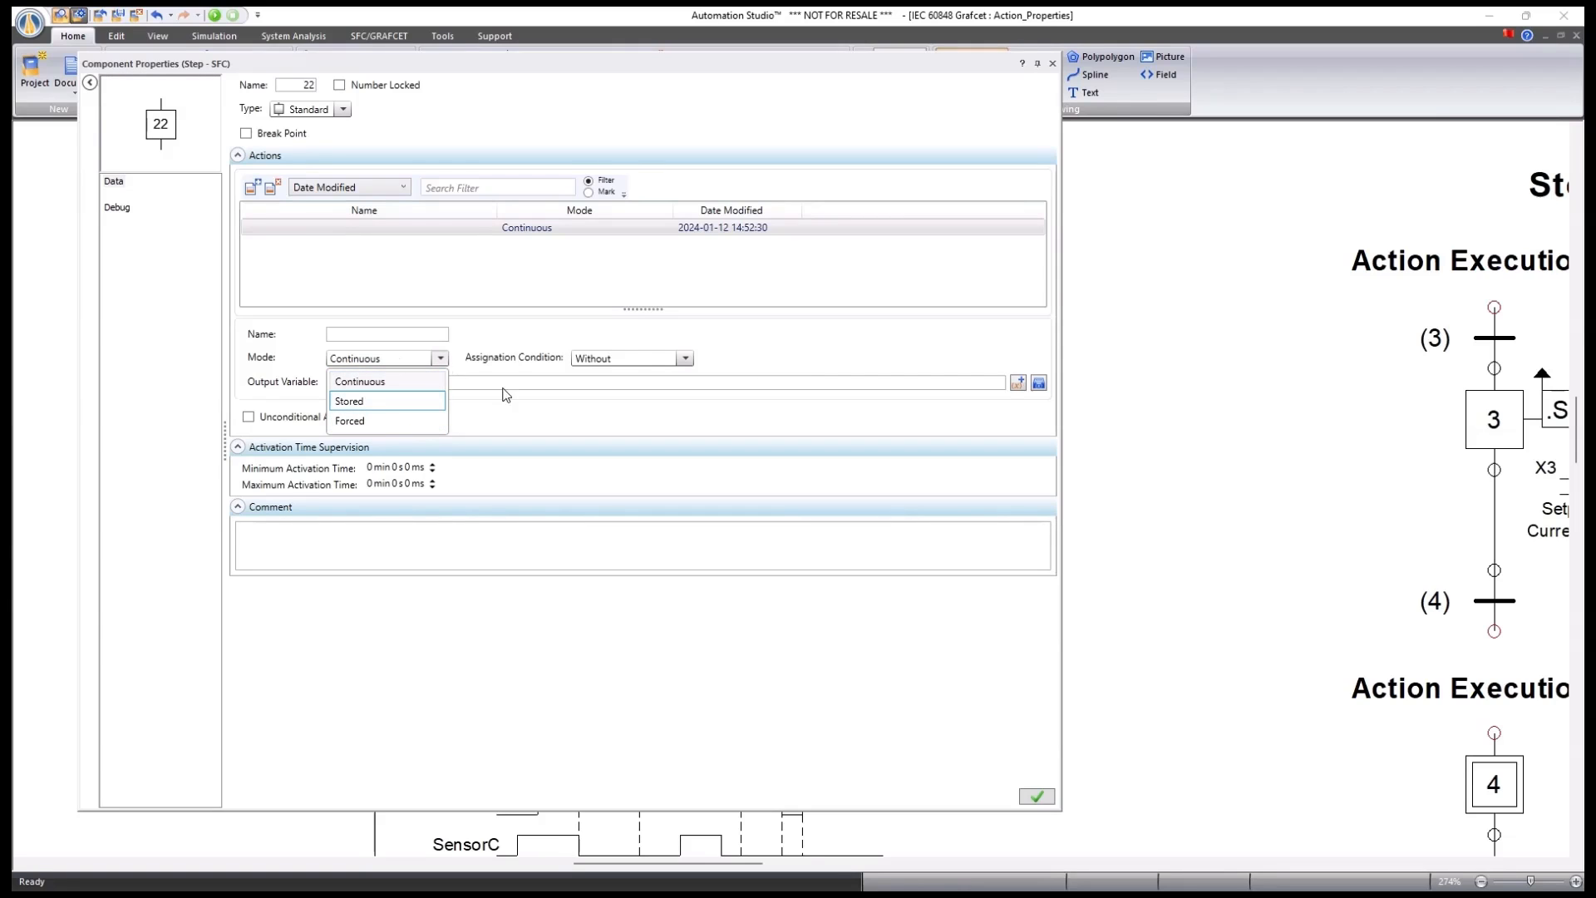
left_click(735, 346)
left_click(1052, 63)
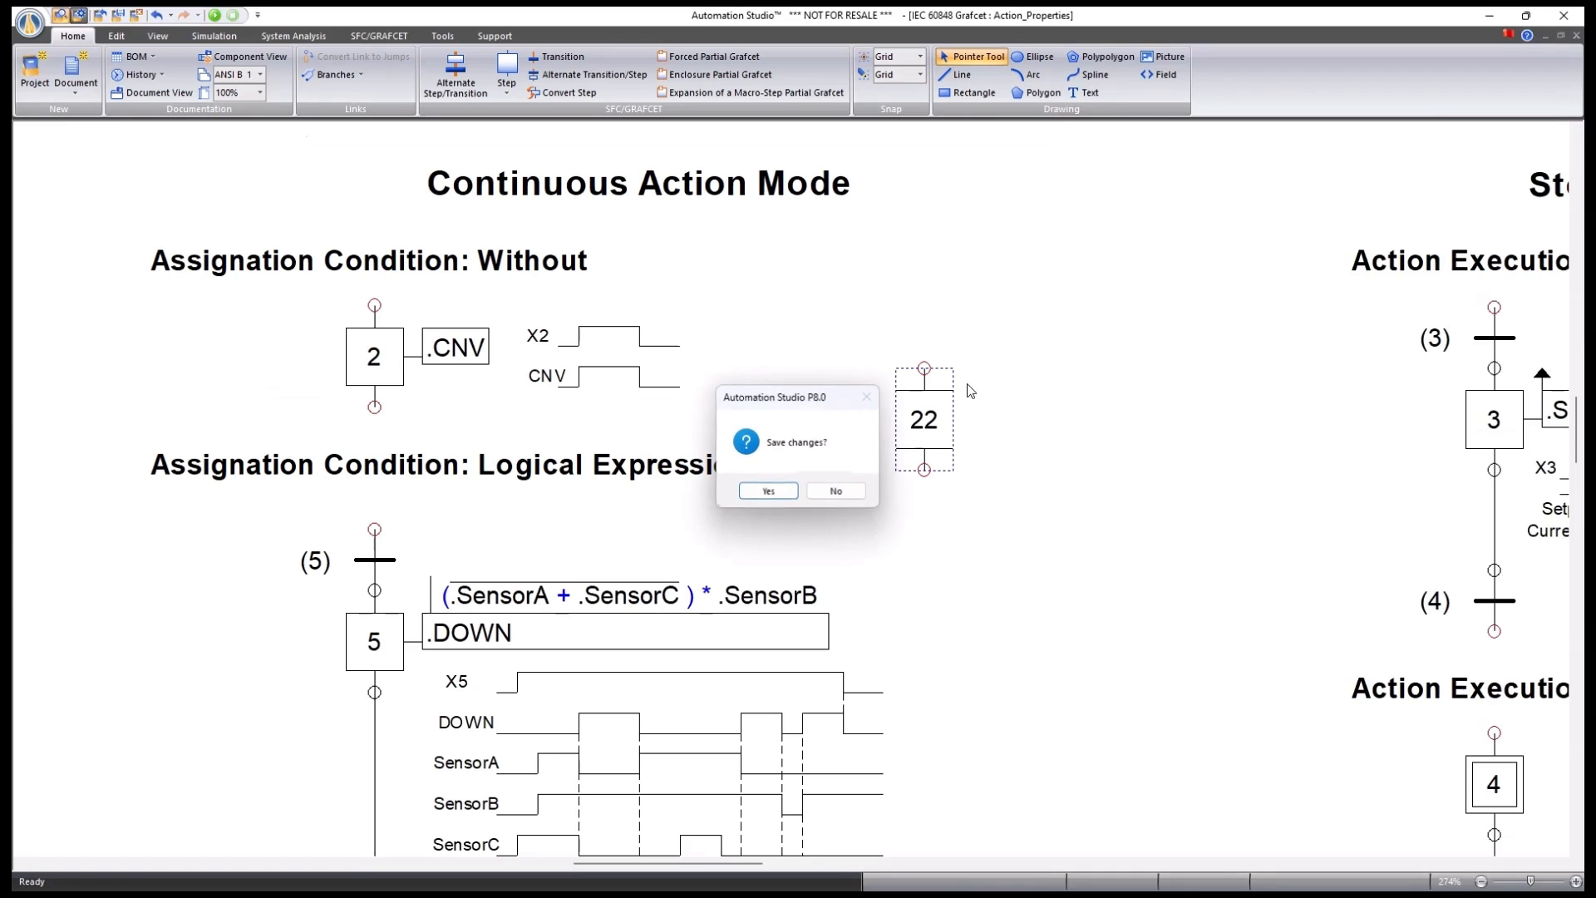
left_click(837, 488)
Delete step 22 from the sheet and reopen step 2's properties.
right_click(928, 428)
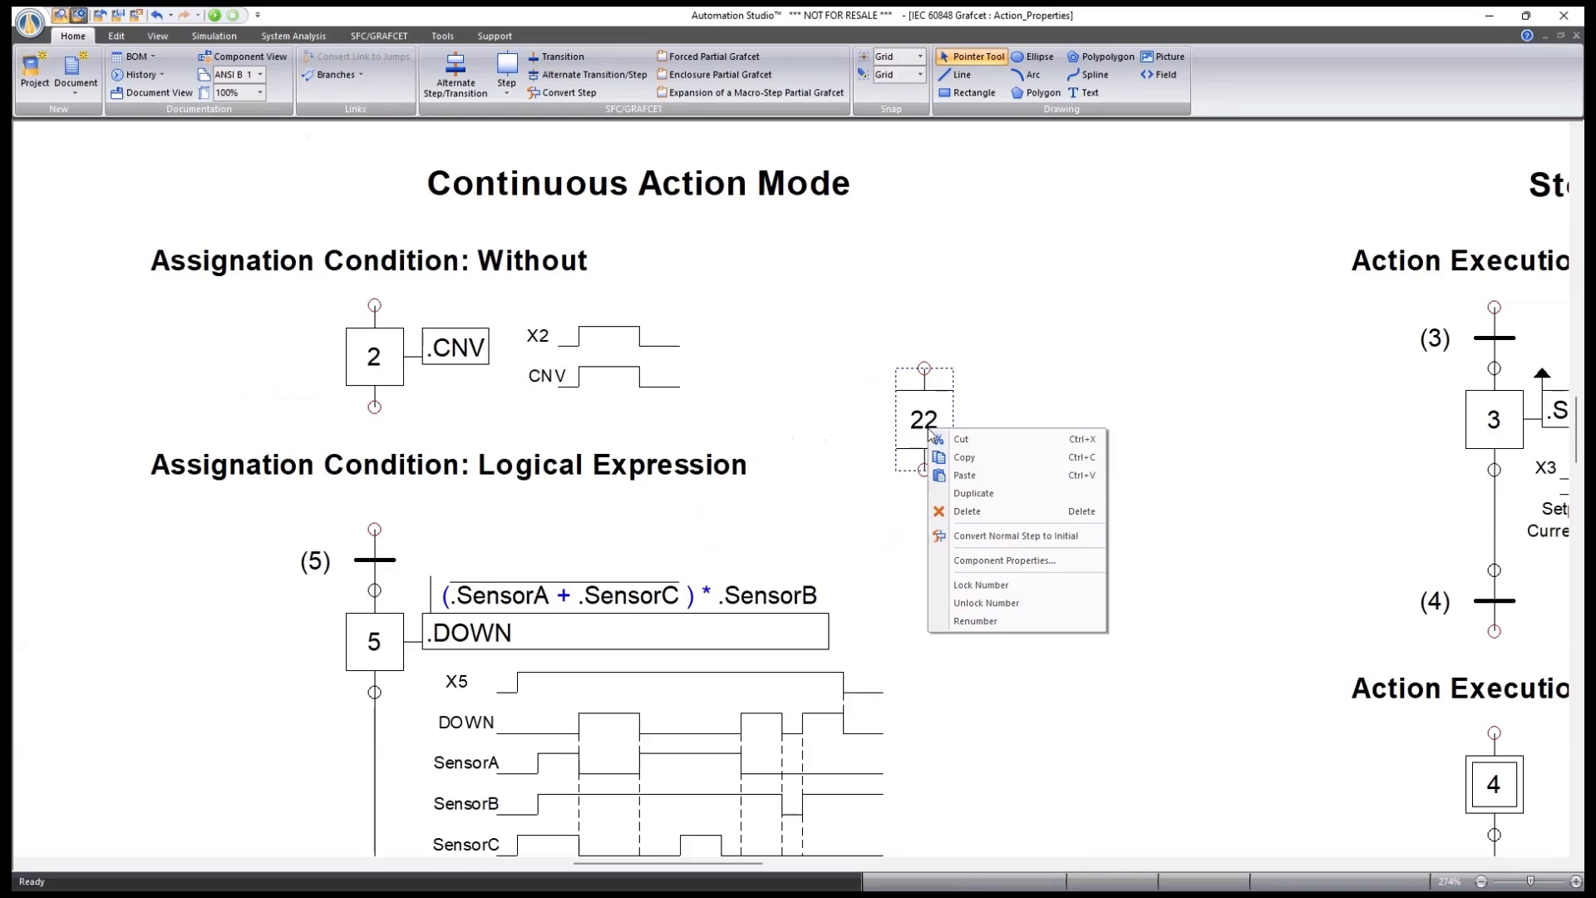
left_click(966, 511)
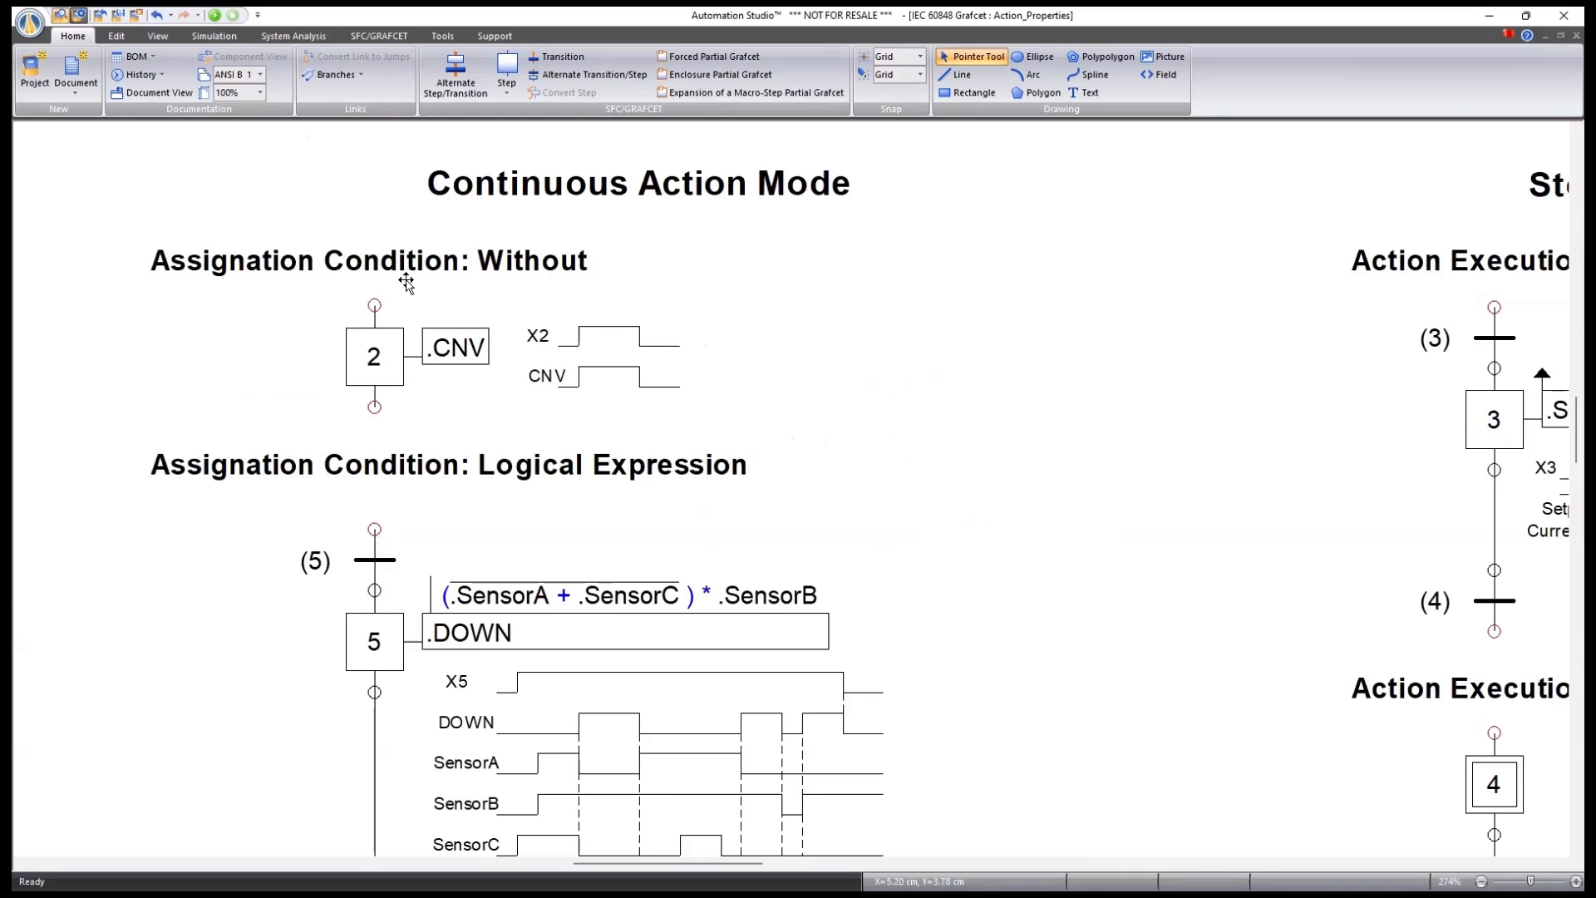
double_click(381, 364)
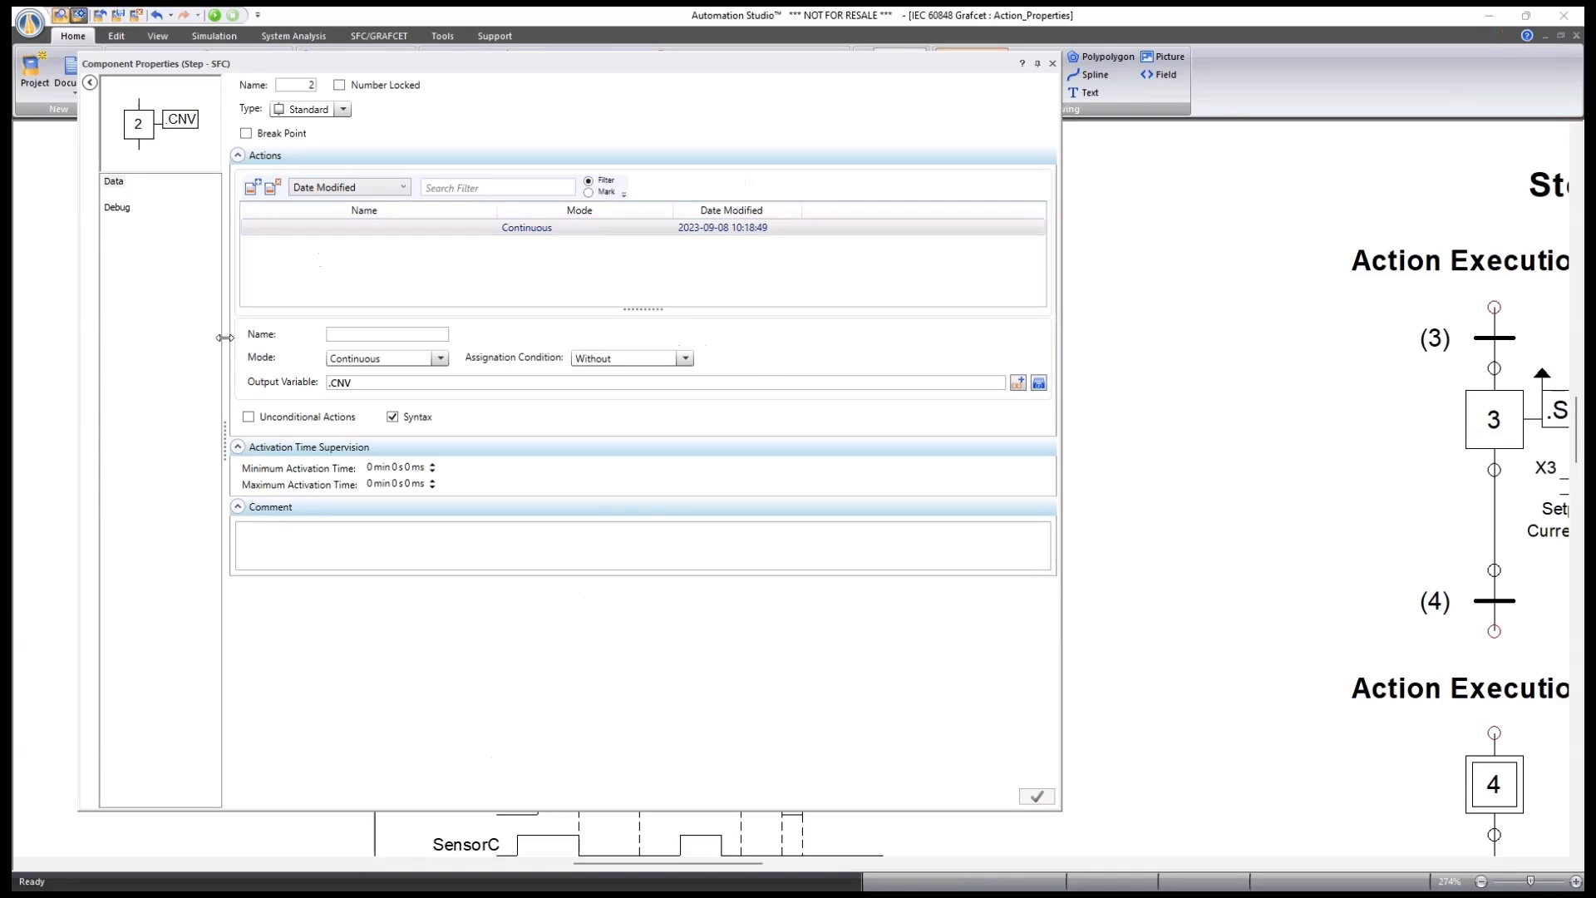
left_click(441, 359)
left_click(441, 359)
left_click(1052, 63)
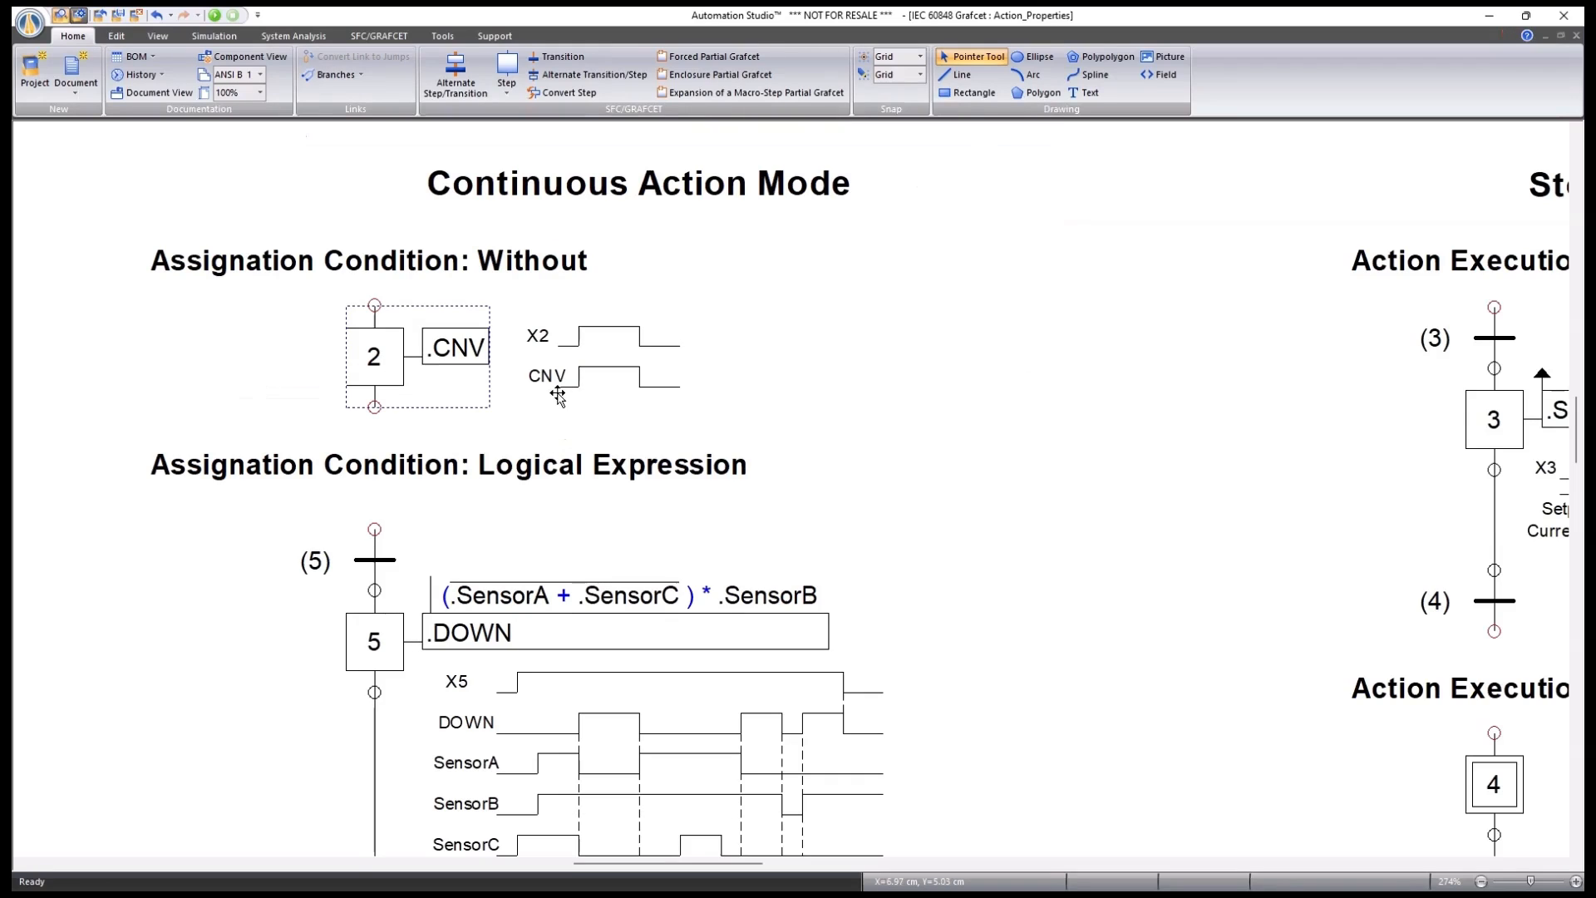
left_click(582, 407)
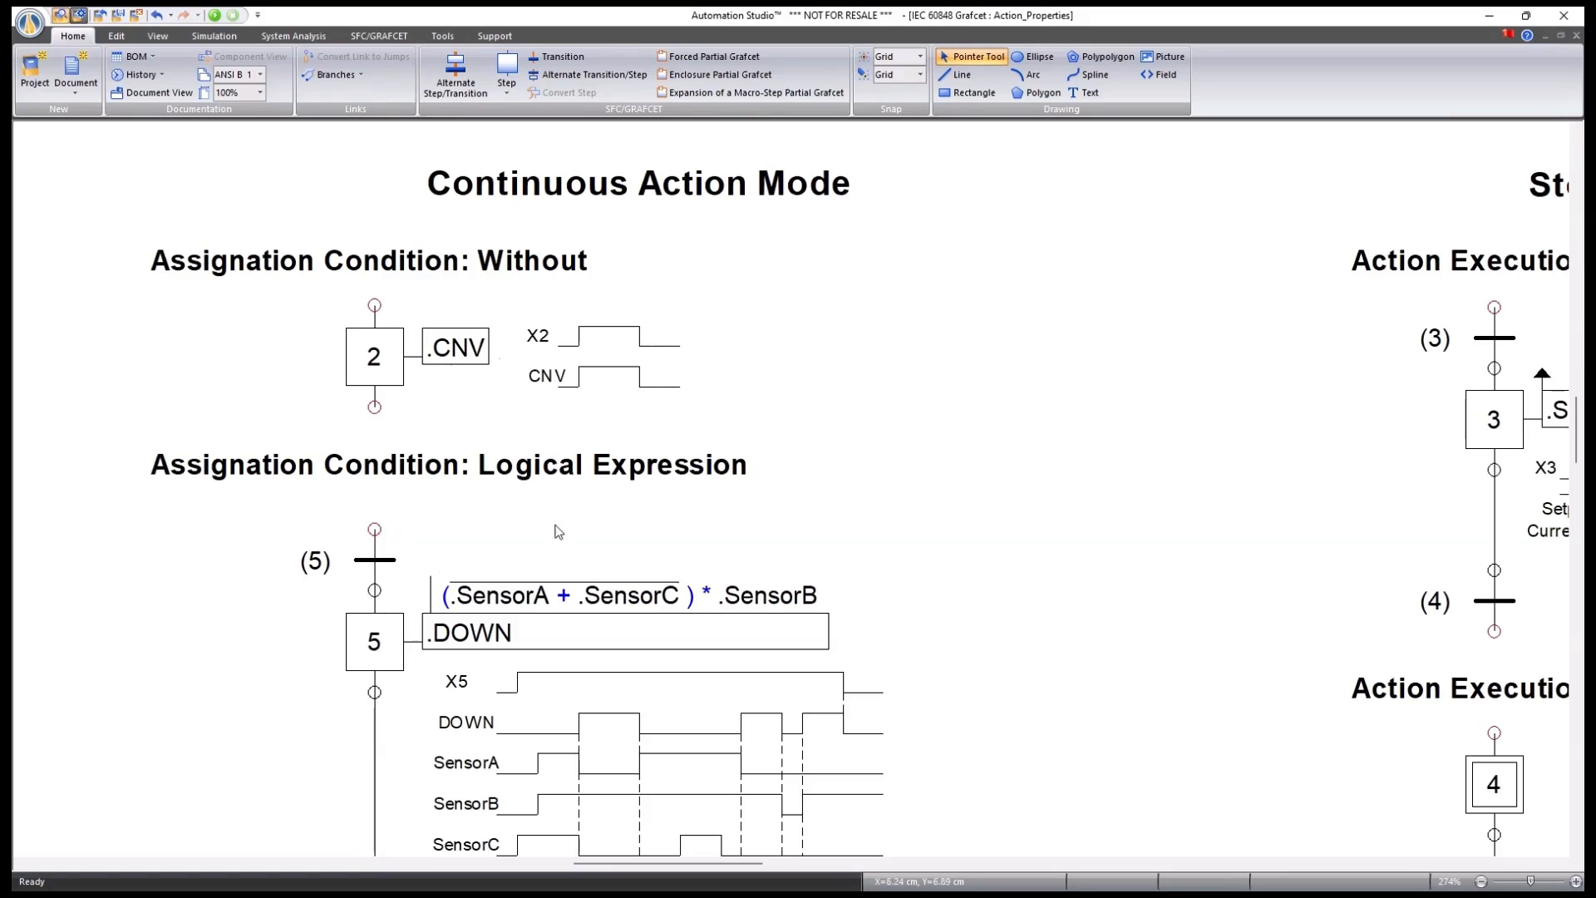
scroll(641, 432, "down", 3)
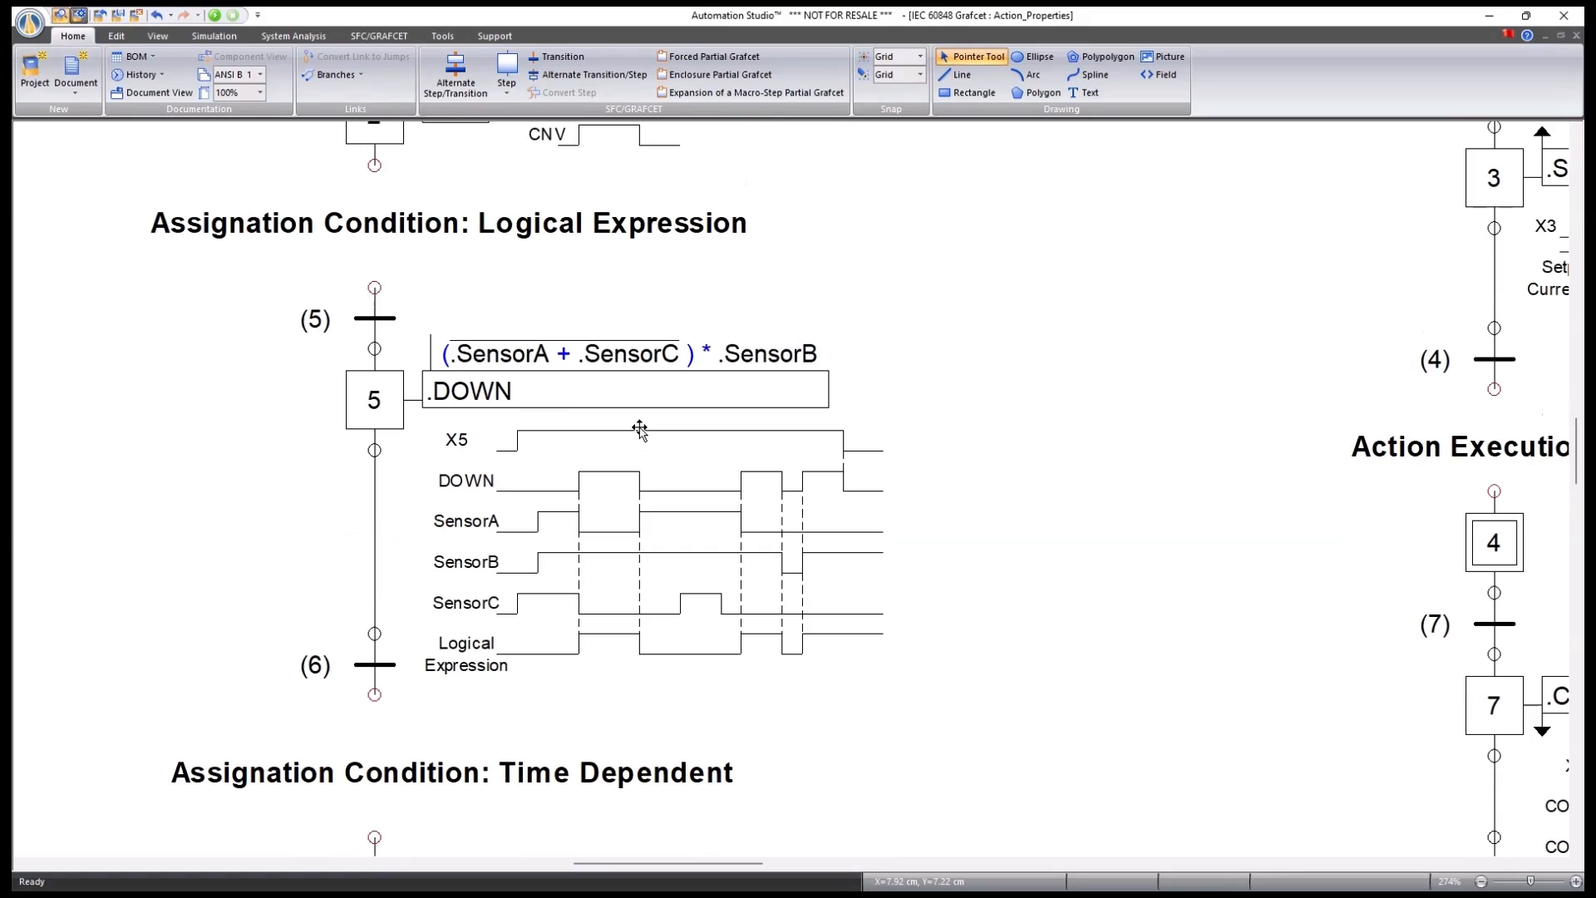
double_click(383, 391)
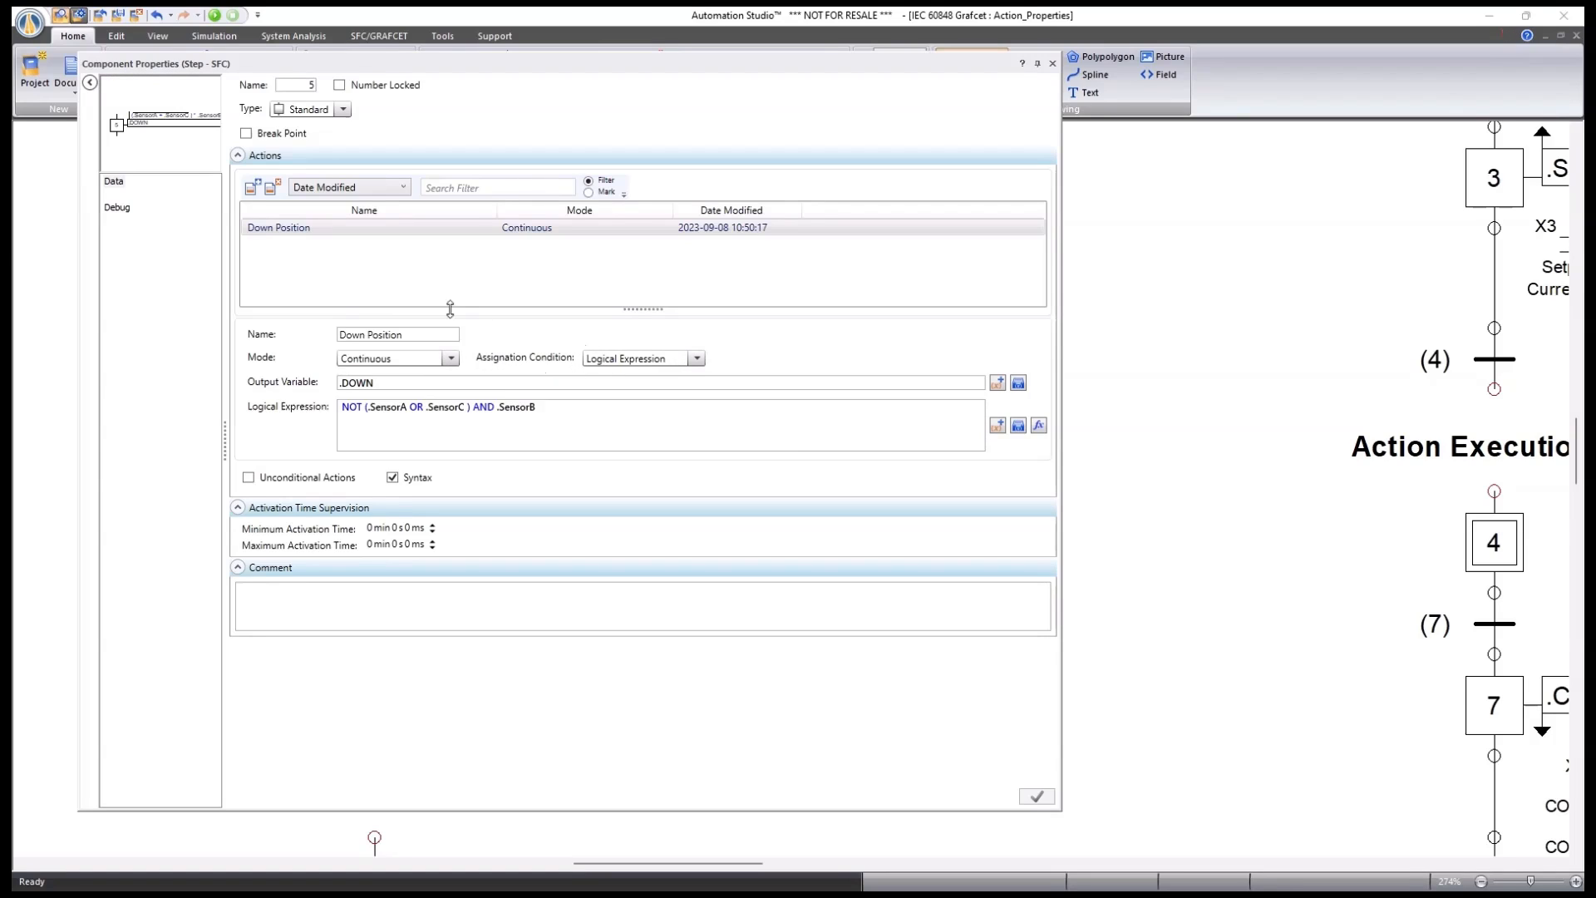
left_click(305, 232)
left_click(538, 407)
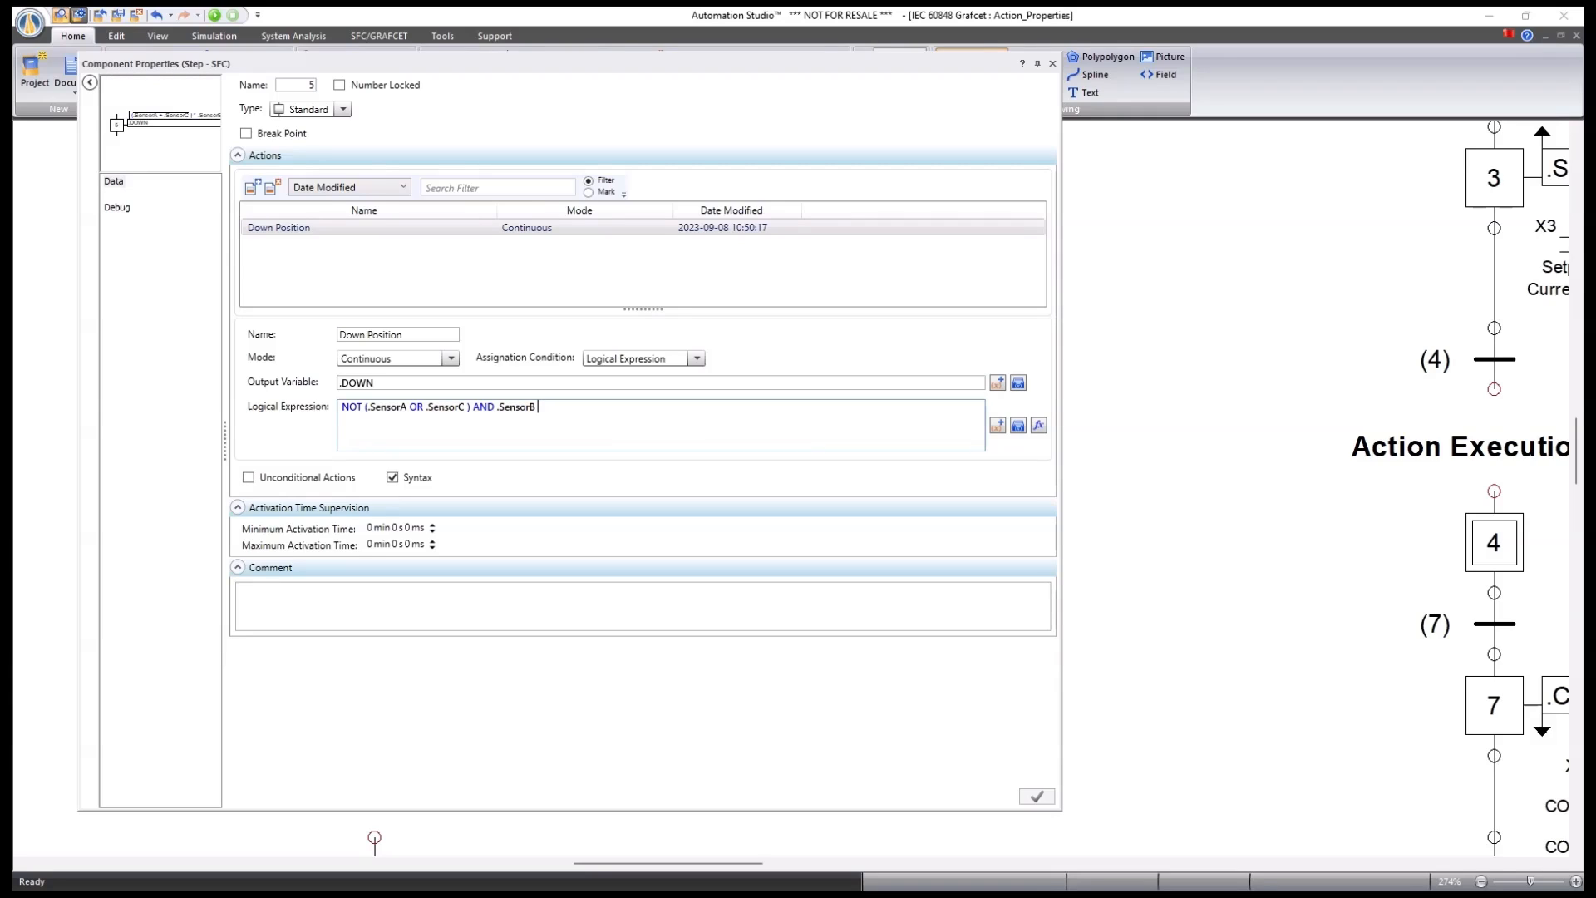
left_click(1052, 64)
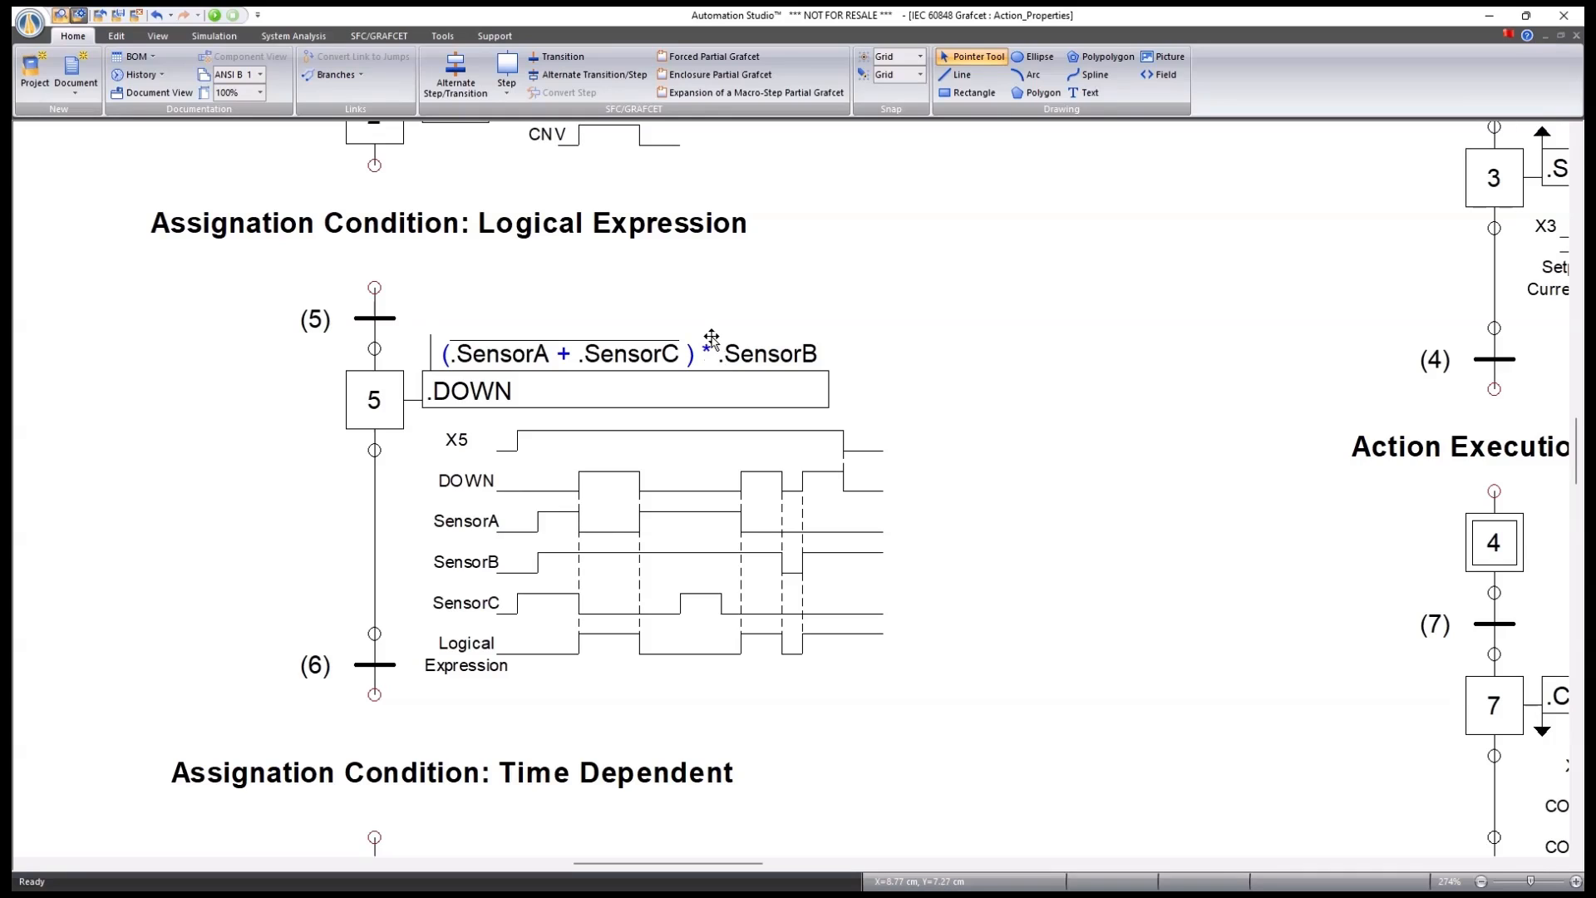
Replace .SensorB in step 5's Down Position expression by inserting SensorB from the Variables list.
double_click(374, 399)
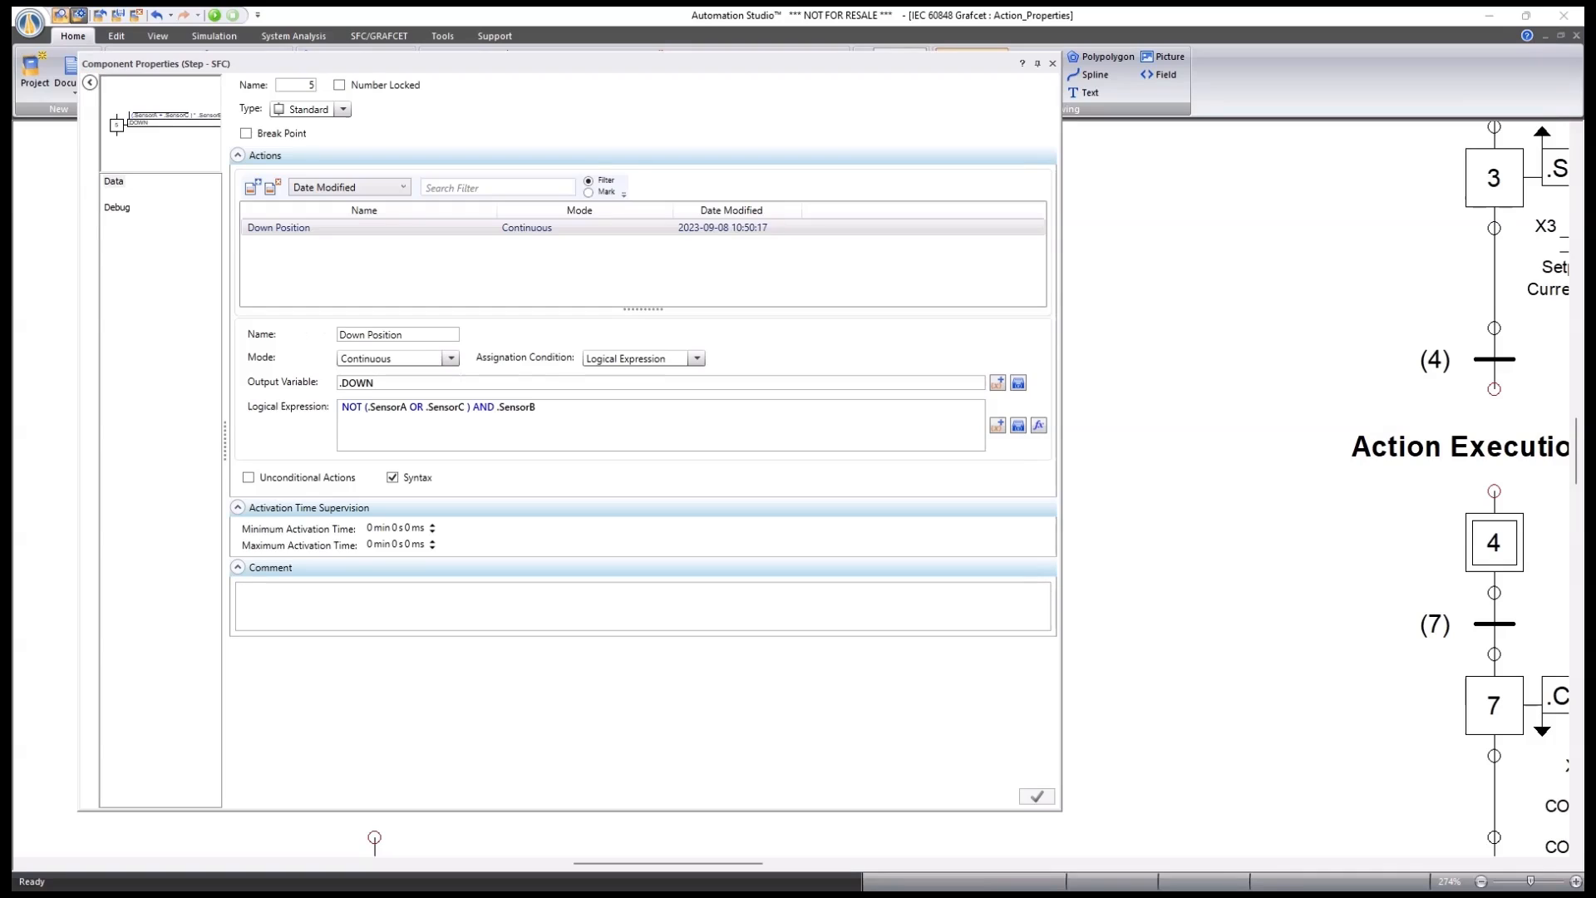
left_click(589, 407)
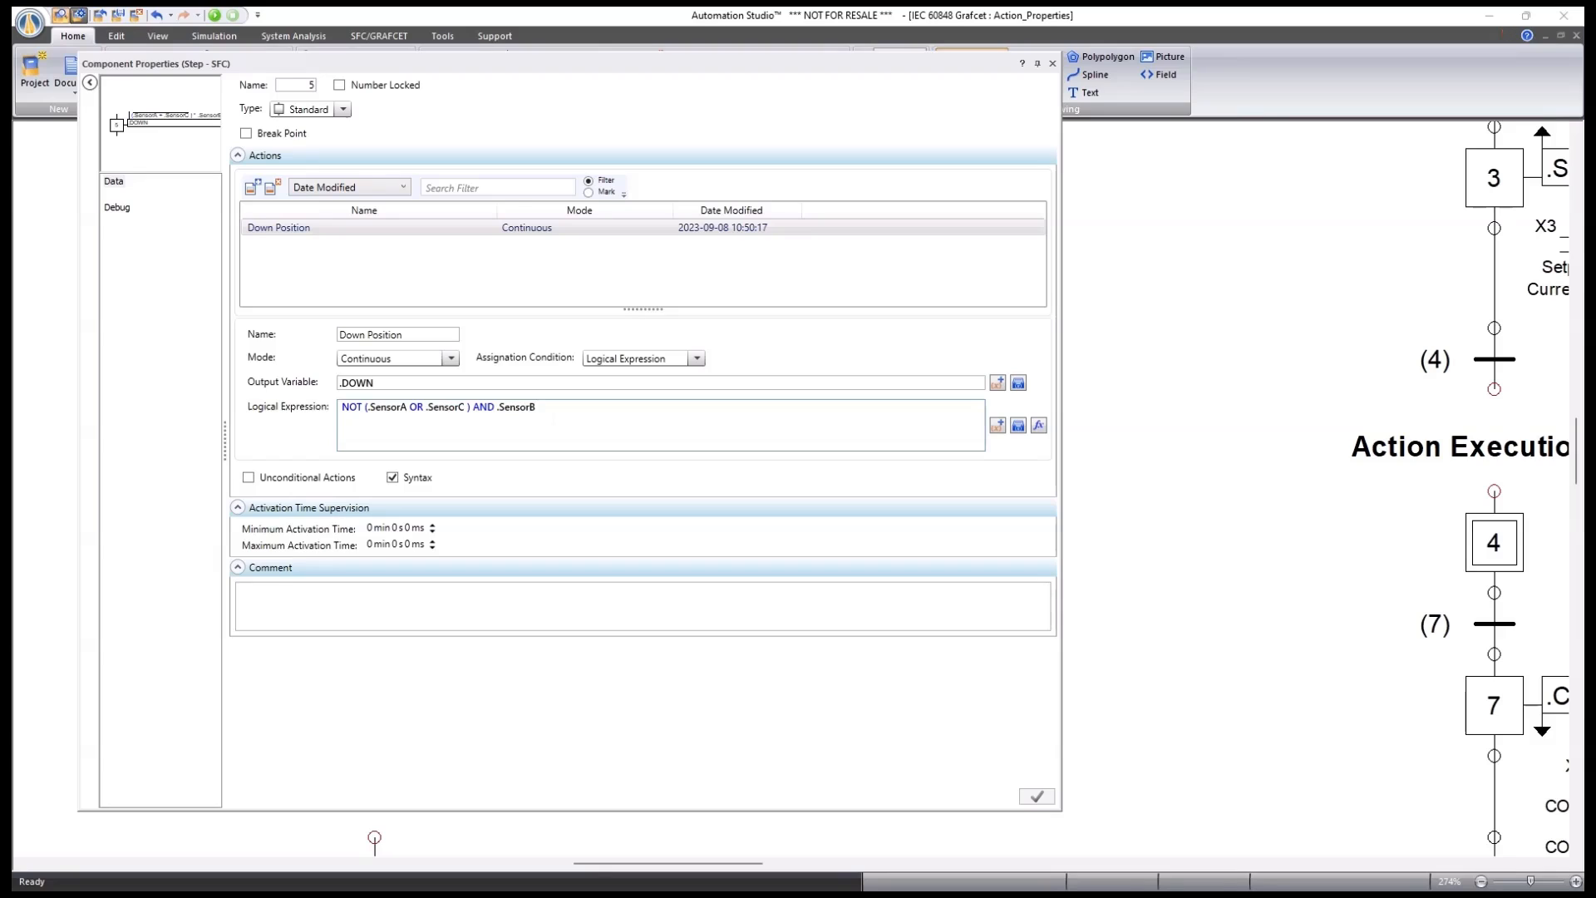
key("BackSpace")
key("BackSpace")
key("BackSpace")
key("BackSpace")
key("BackSpace")
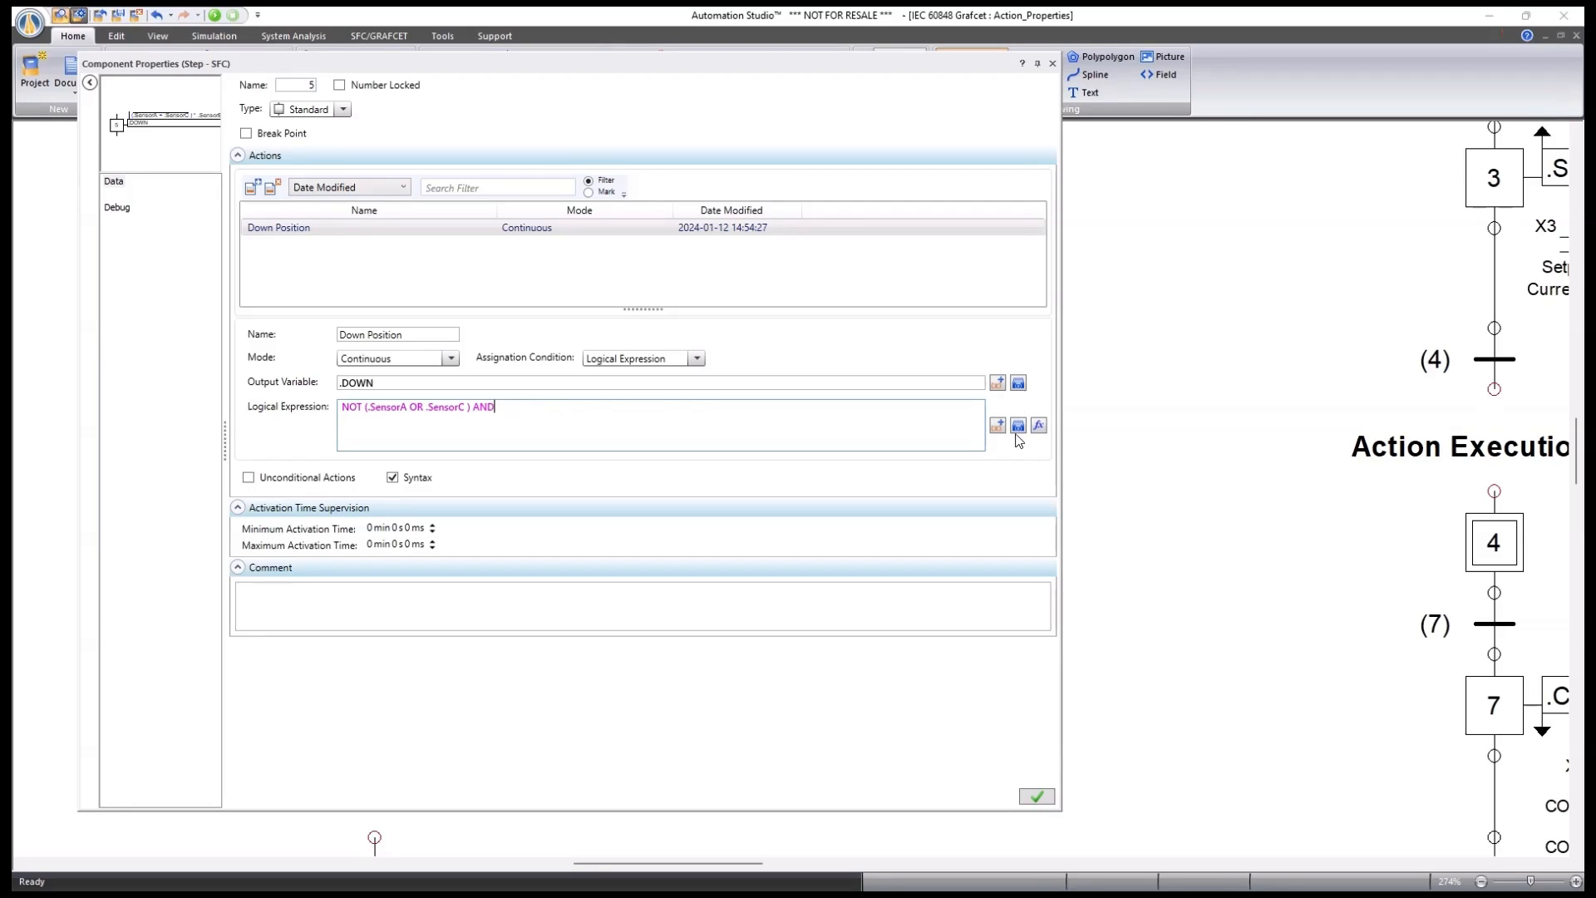
left_click(1018, 426)
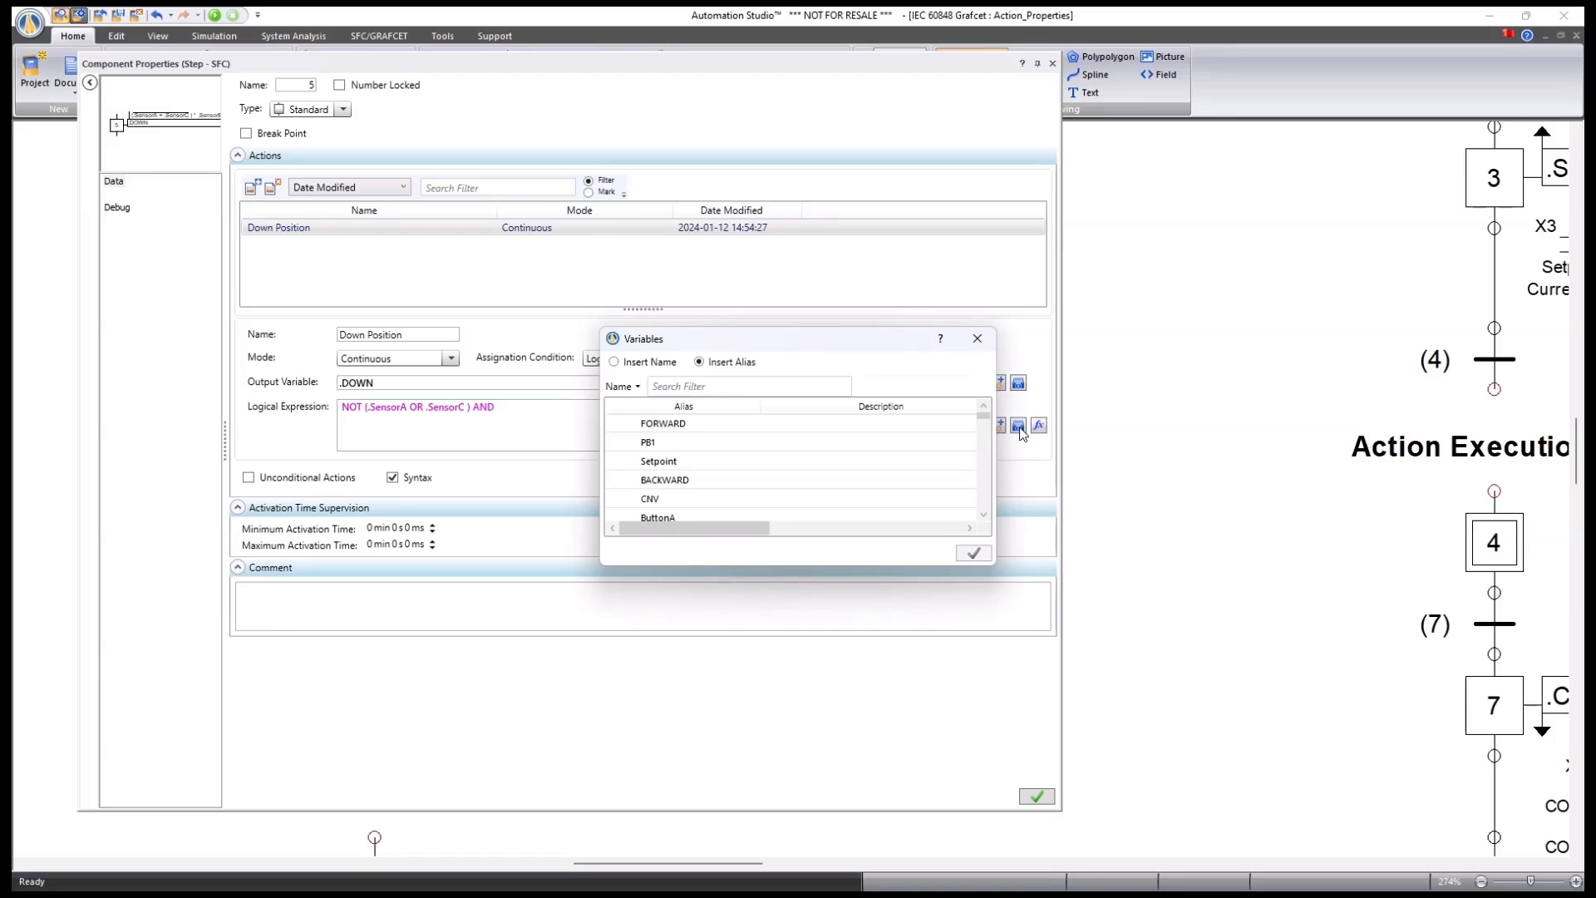
type("s")
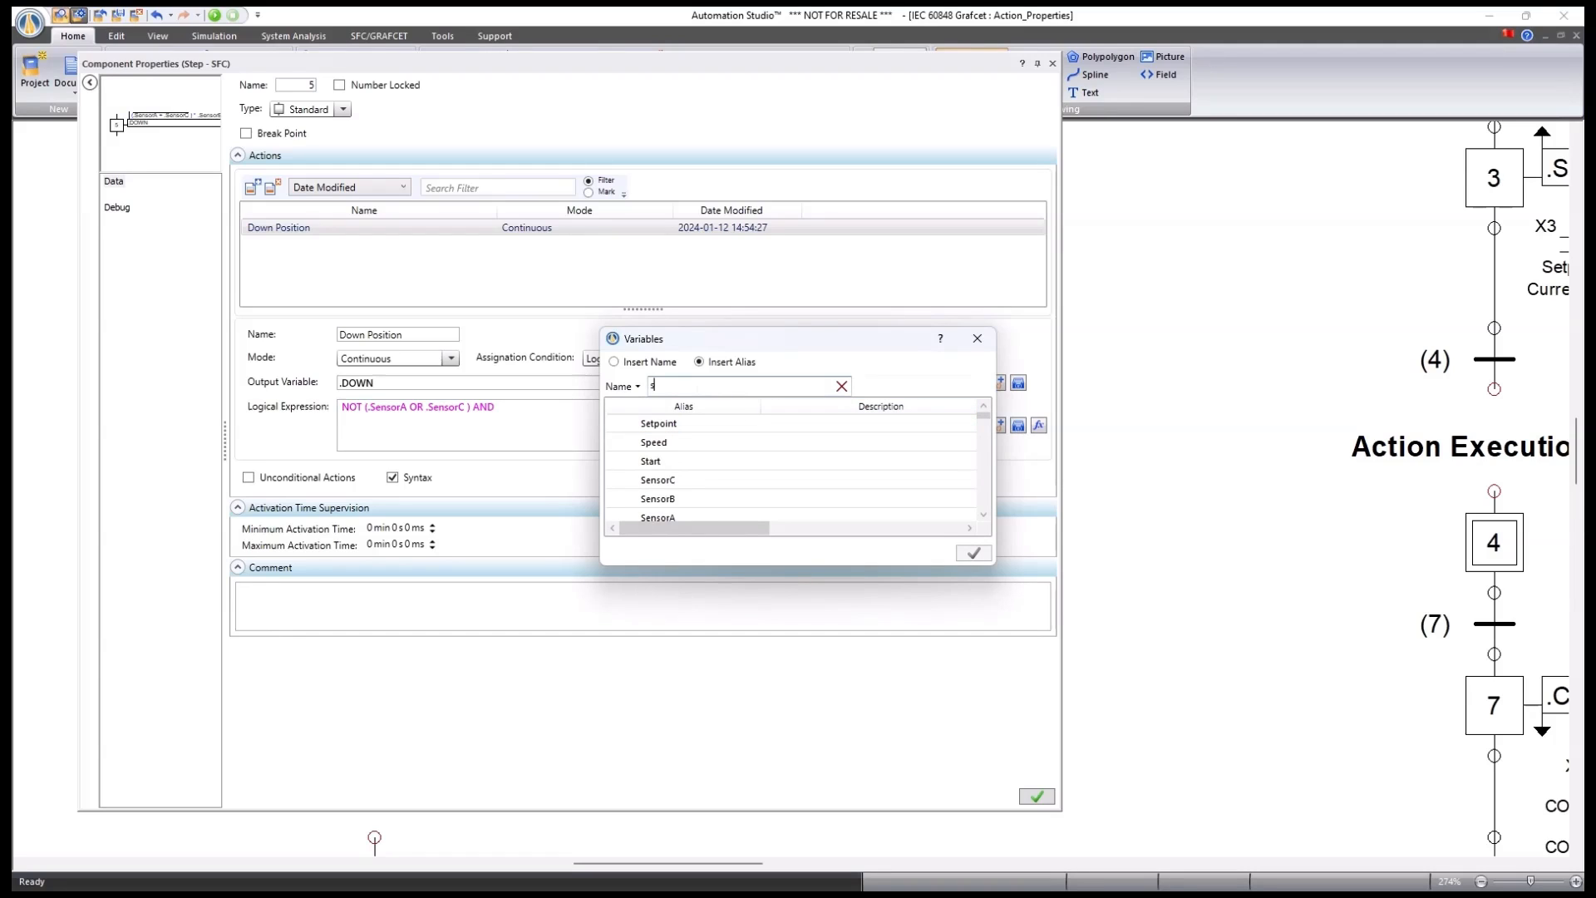
type("en")
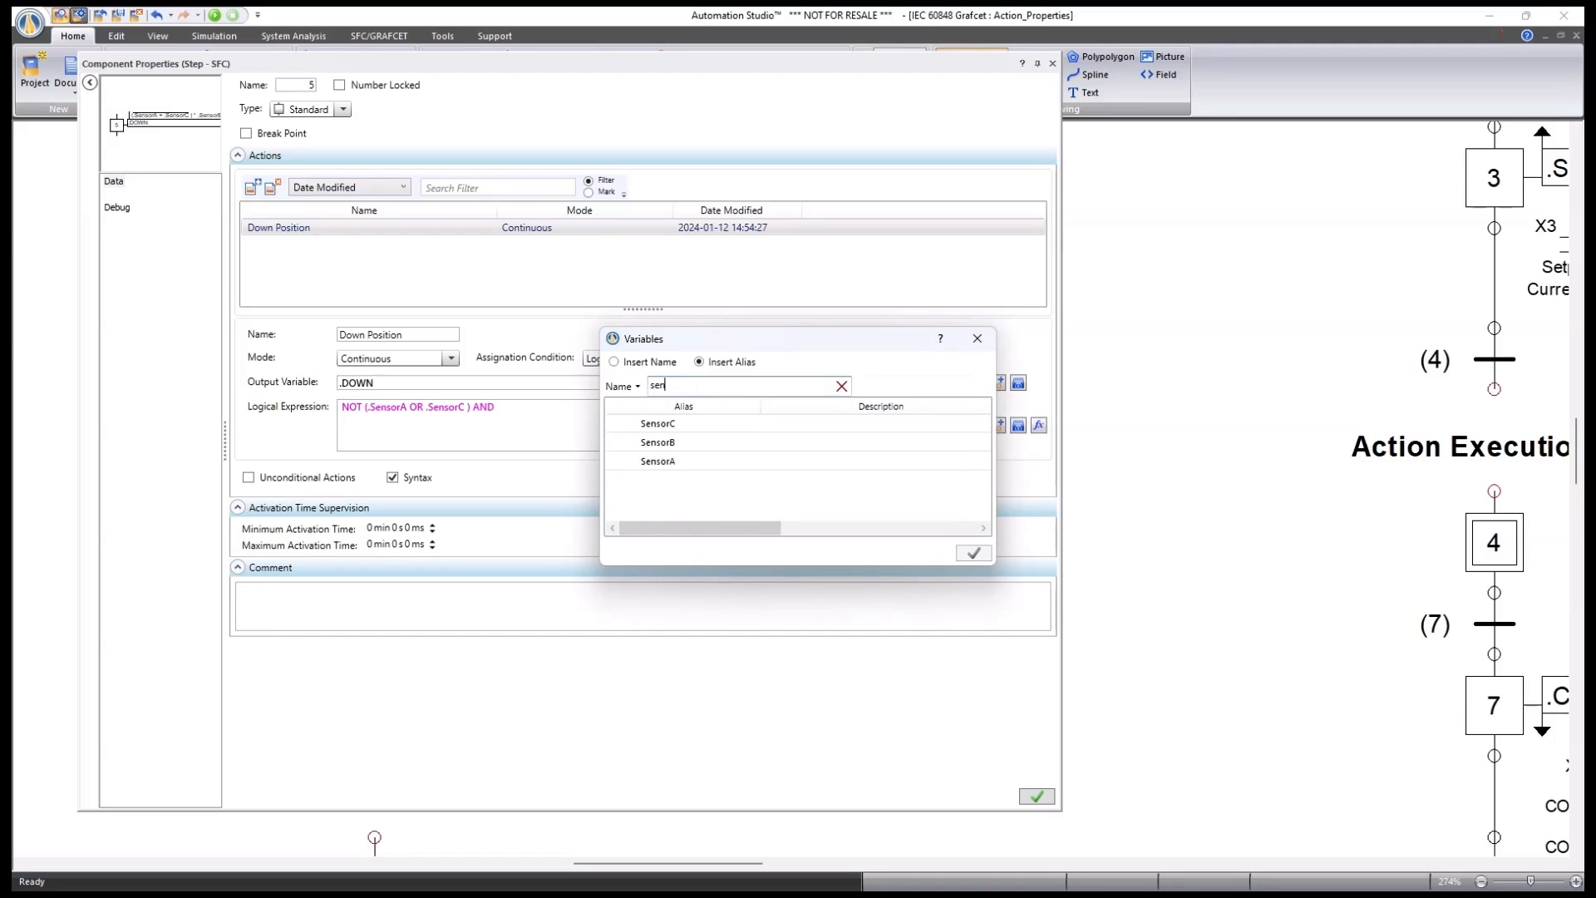
double_click(659, 442)
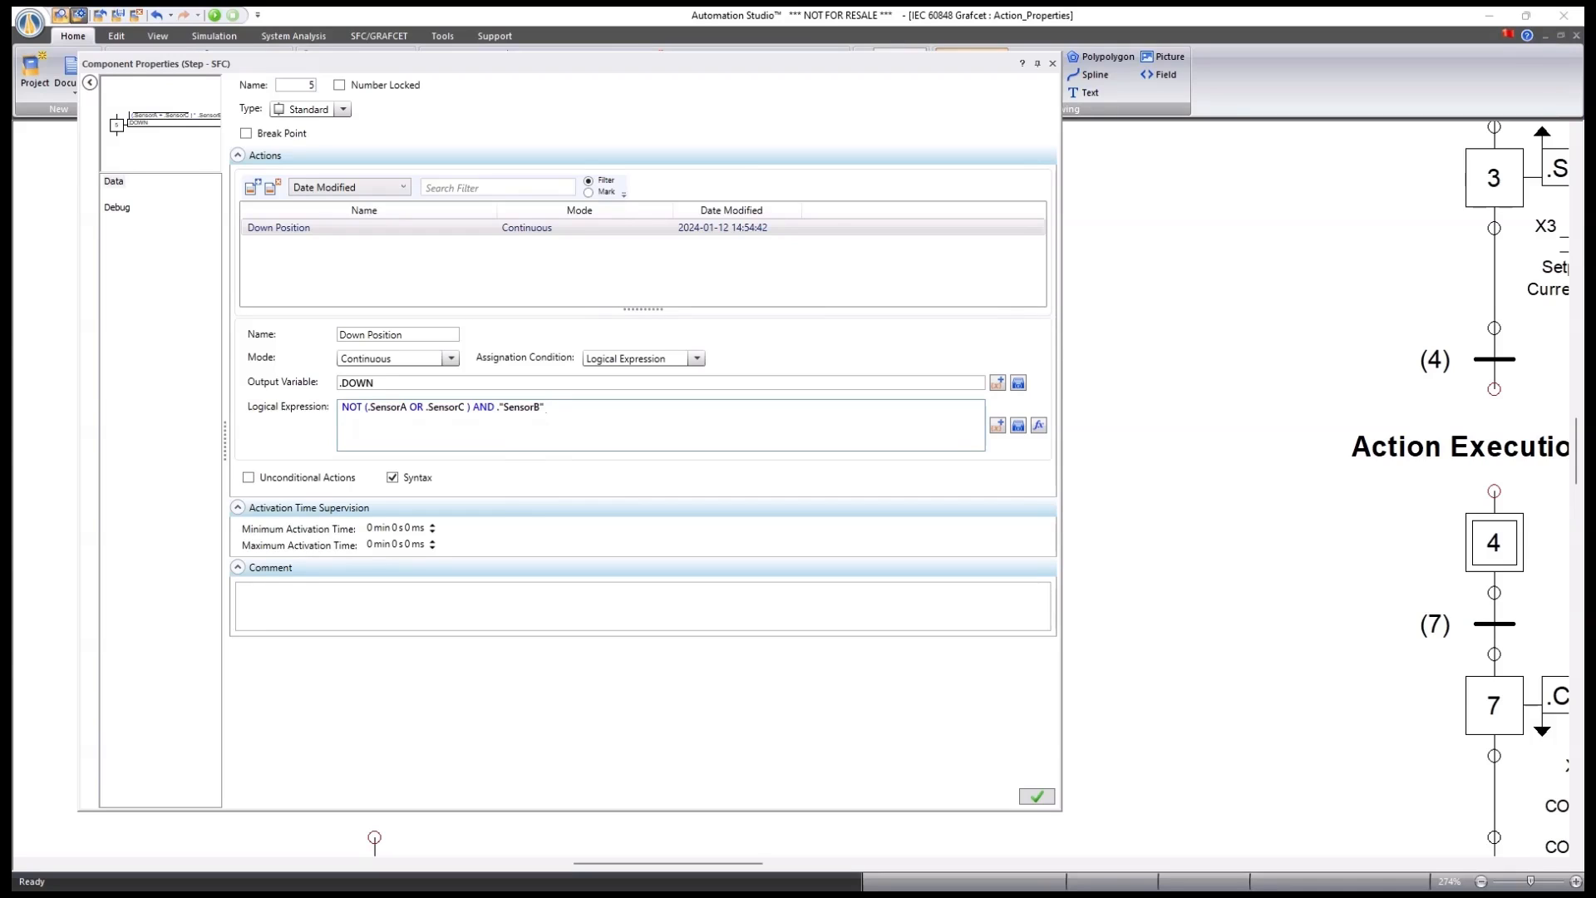
Remove the stray quote marks around SensorB so the expression reads NOT (.SensorA OR .SensorC ) AND .SensorB.
left_click(1019, 424)
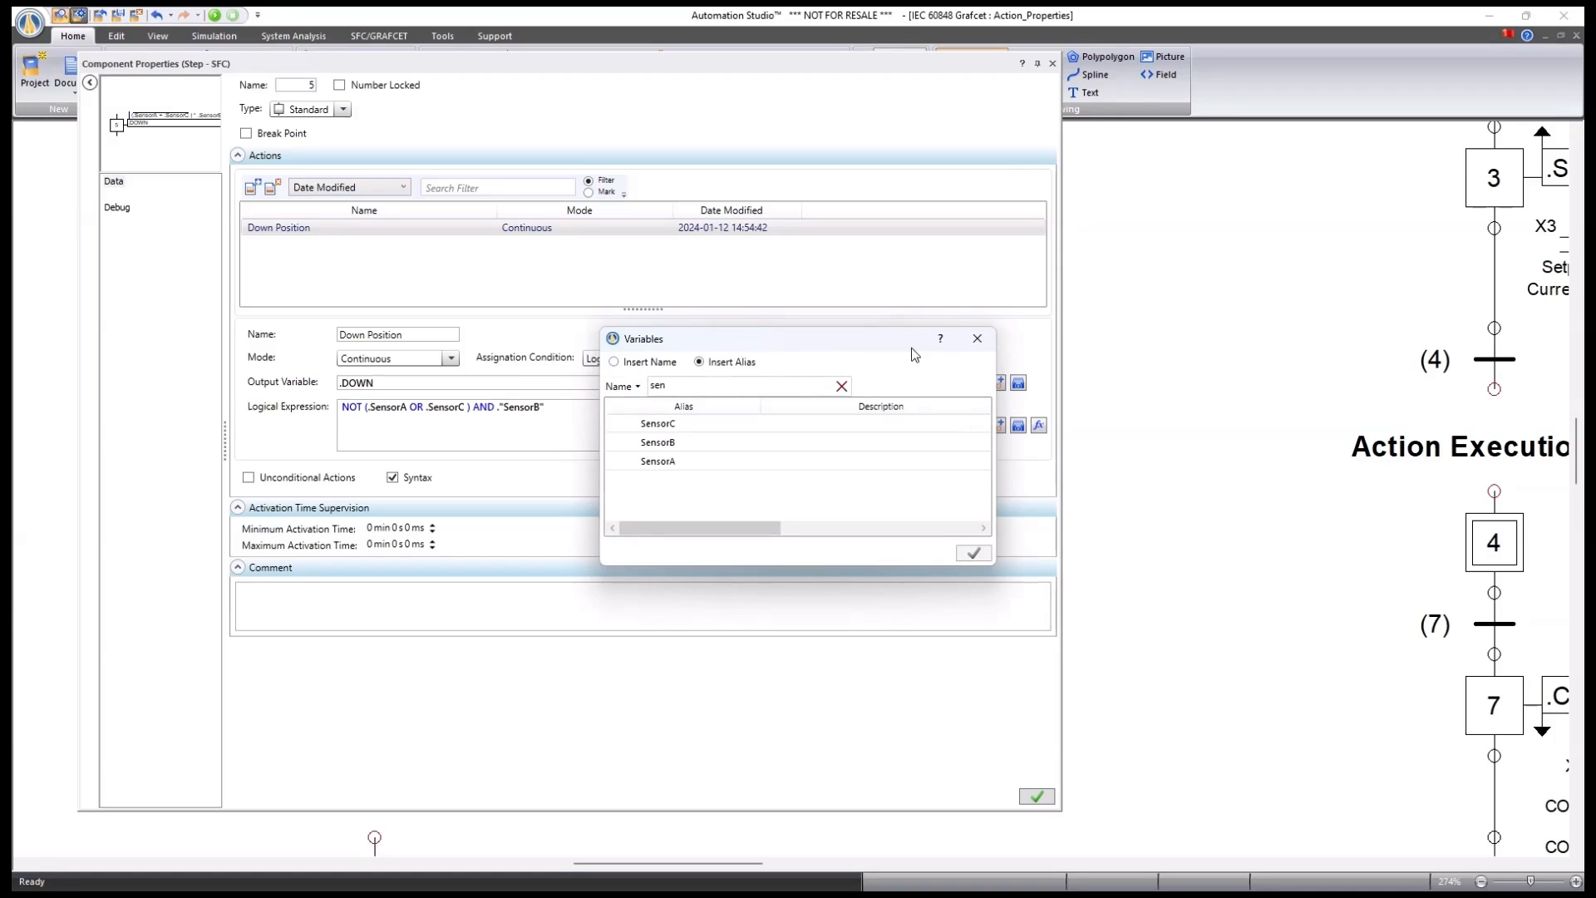
left_click(977, 338)
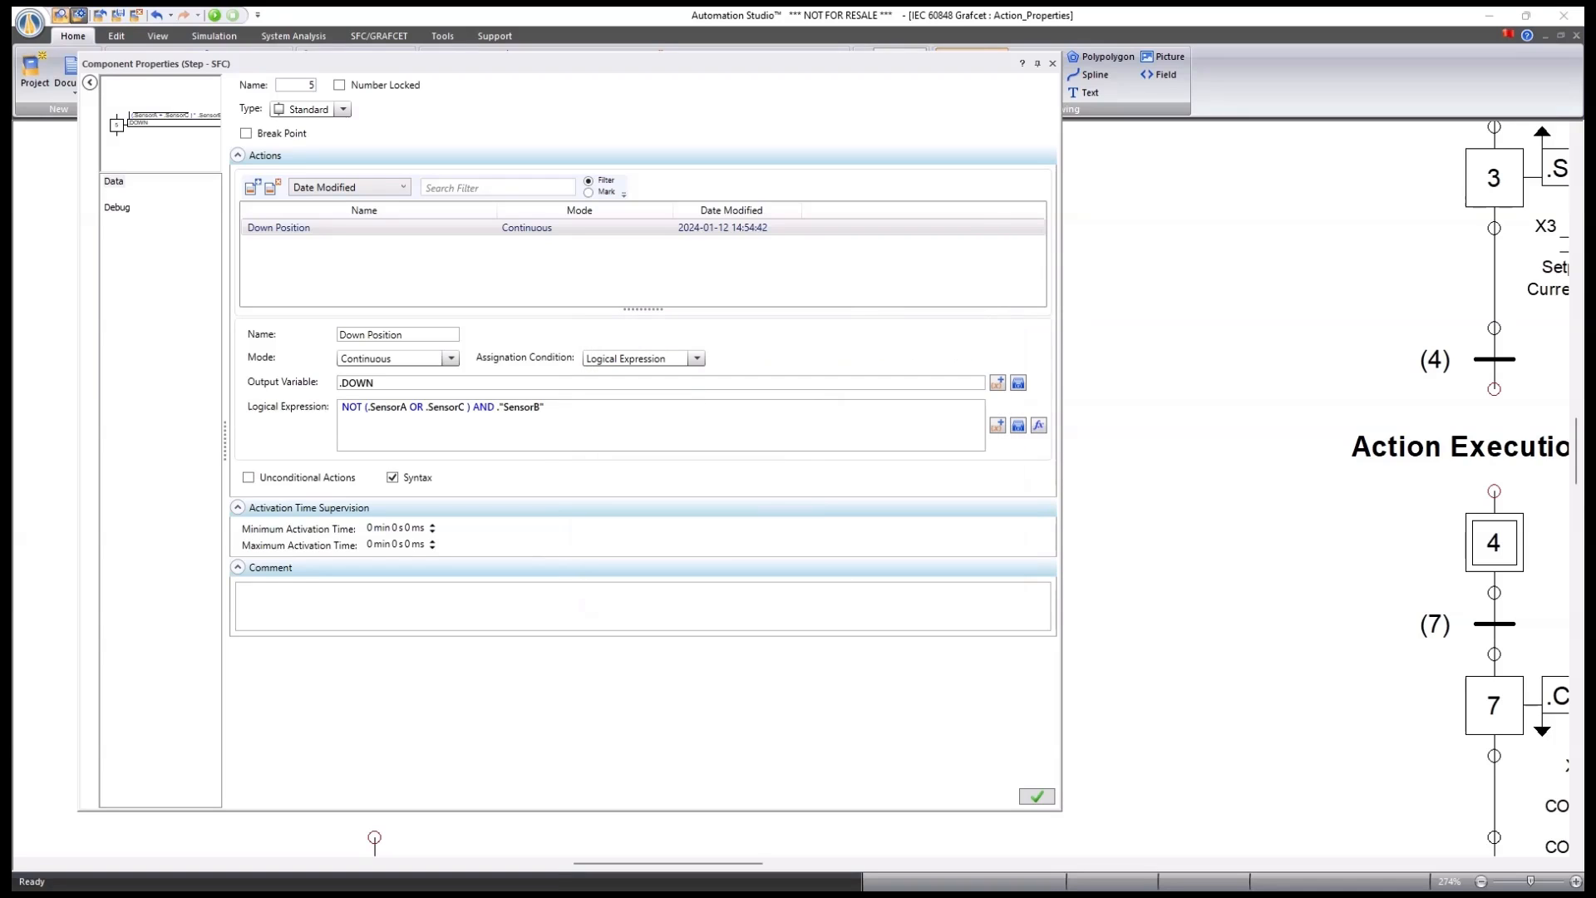
key("BackSpace")
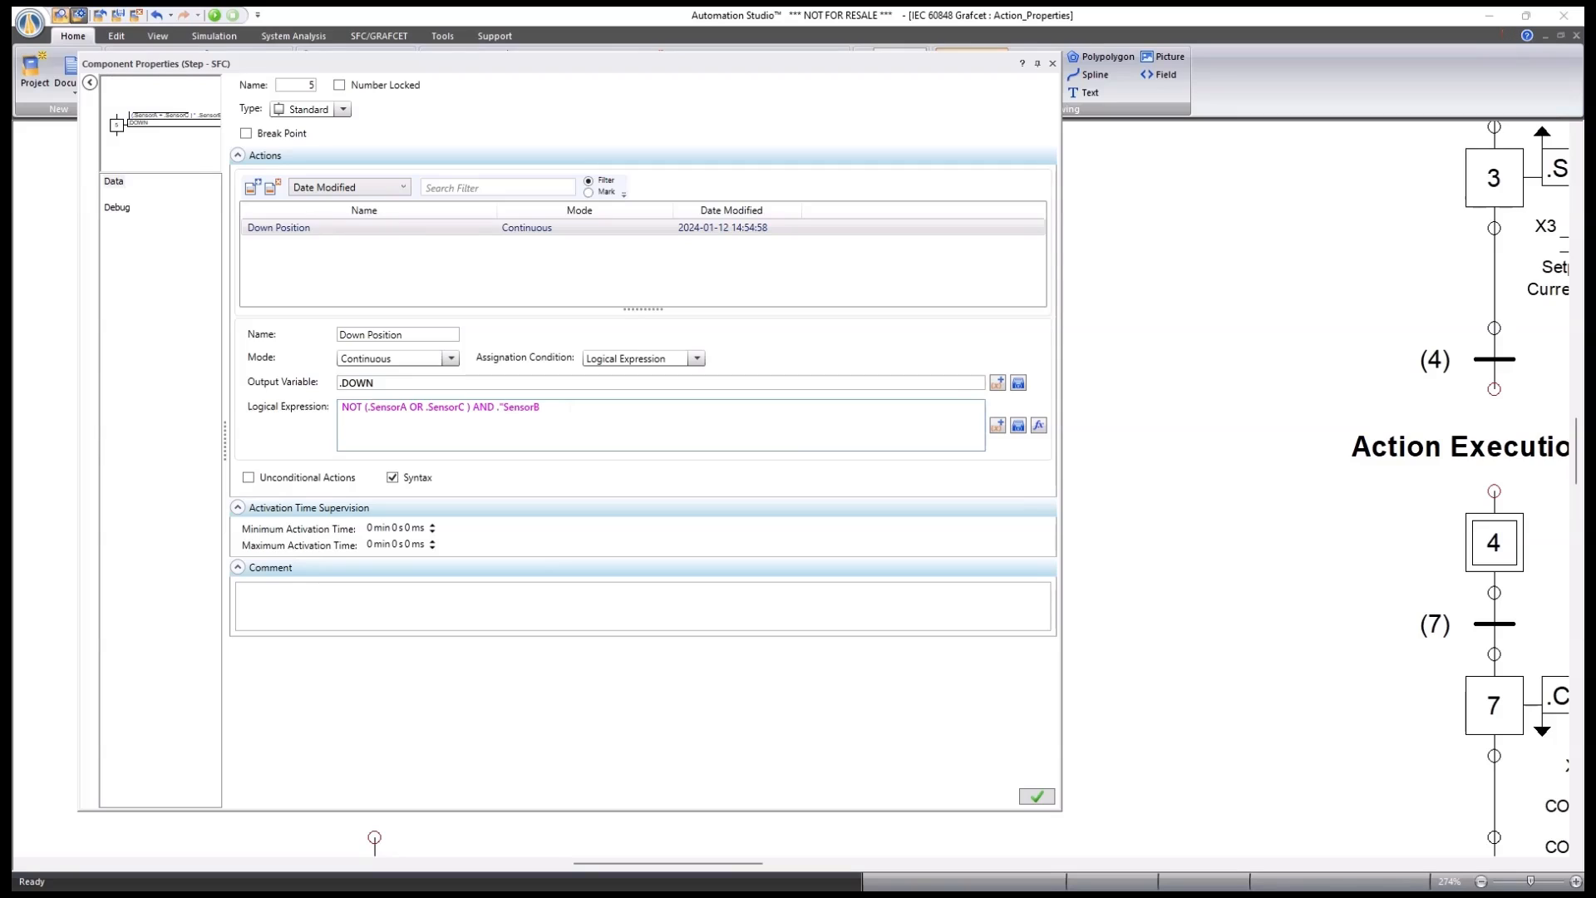
key("BackSpace")
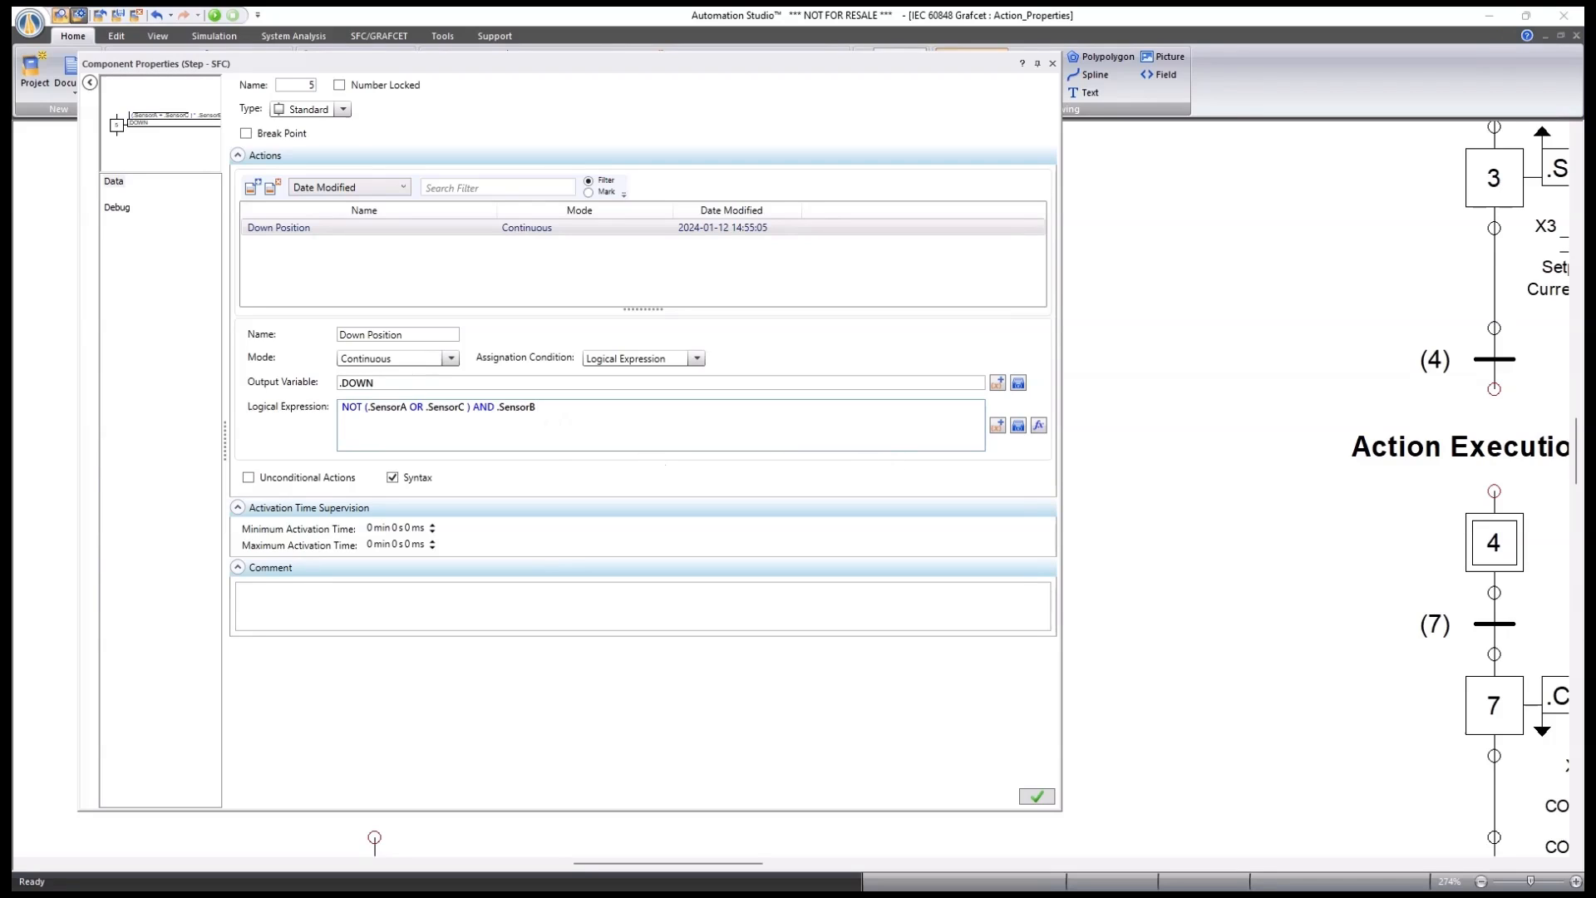
left_click(997, 426)
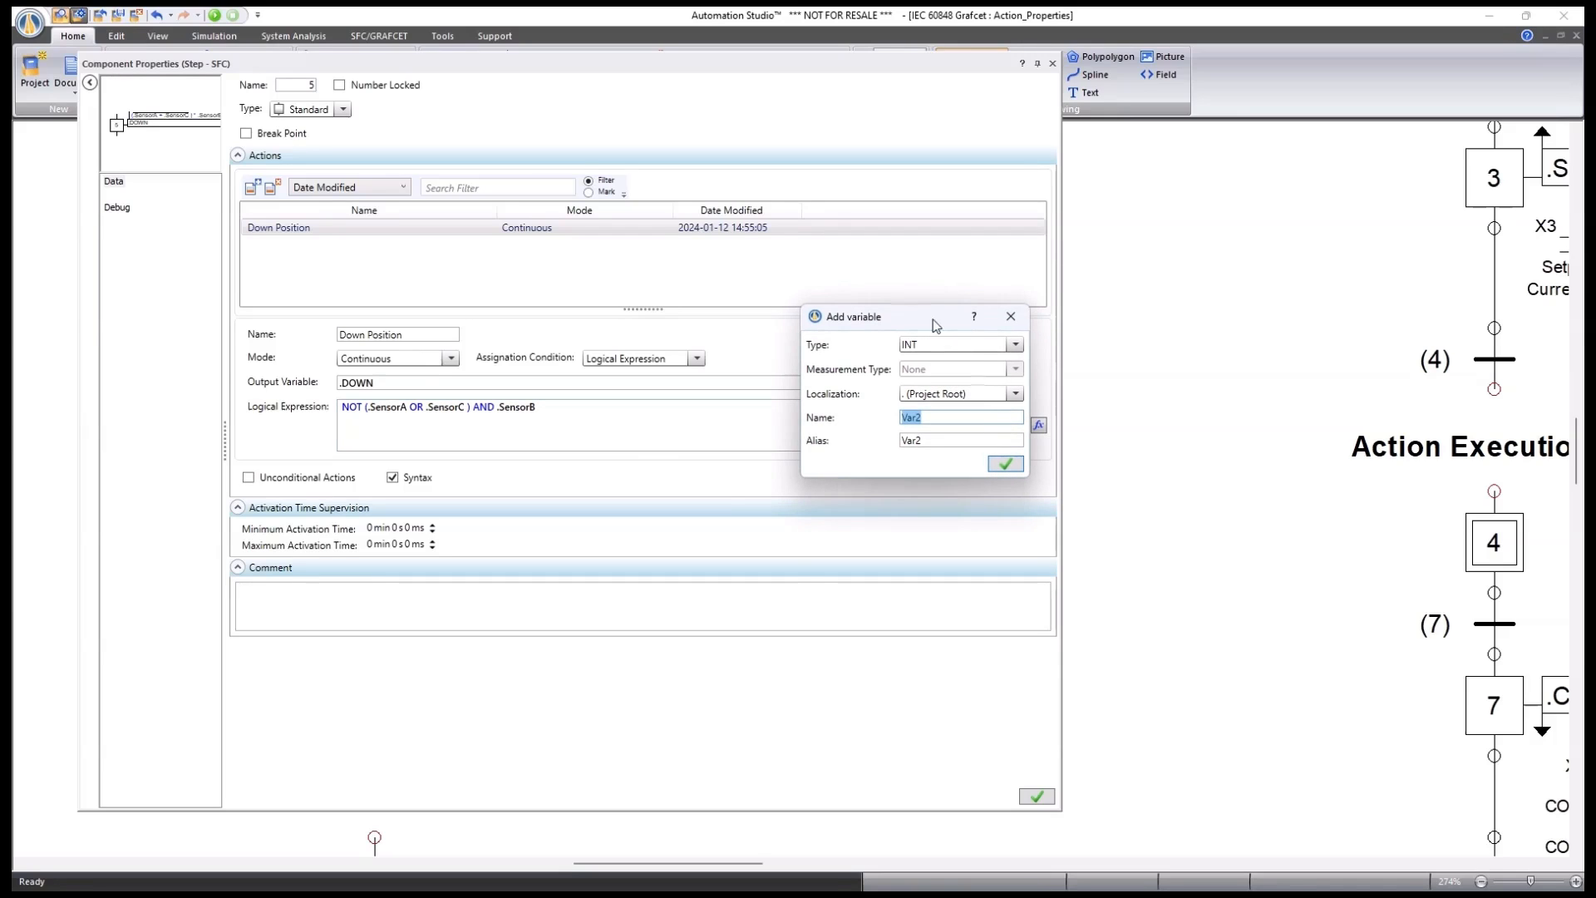
left_click(1015, 344)
left_click(856, 370)
left_click(1012, 319)
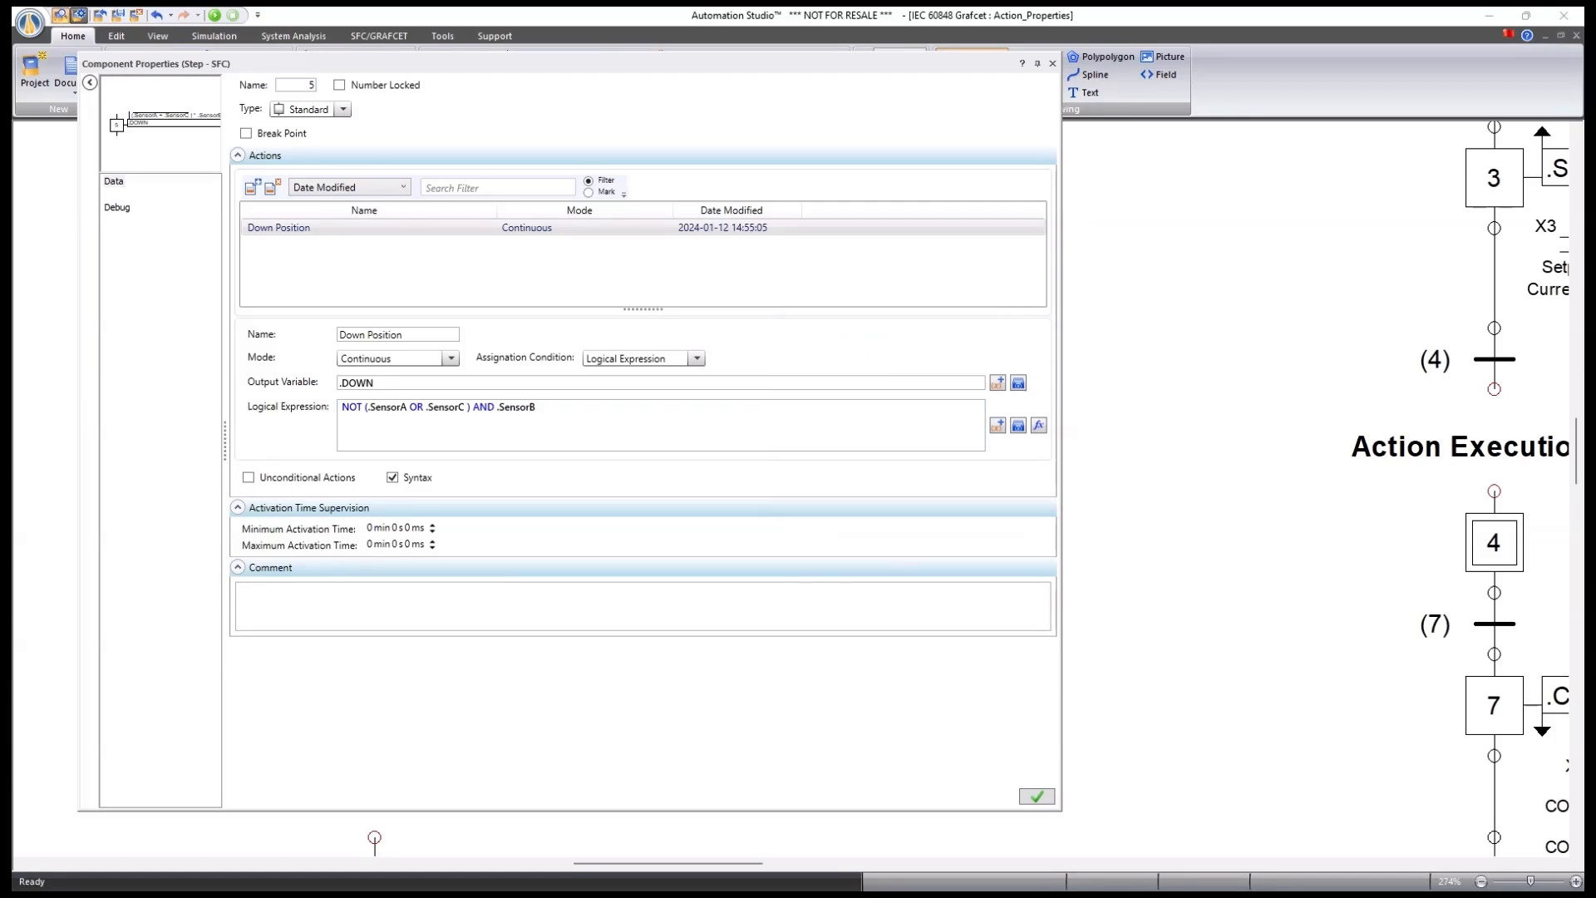
Try inserting OR from the Syntax and Operators reference, then remove it again.
left_click(1039, 427)
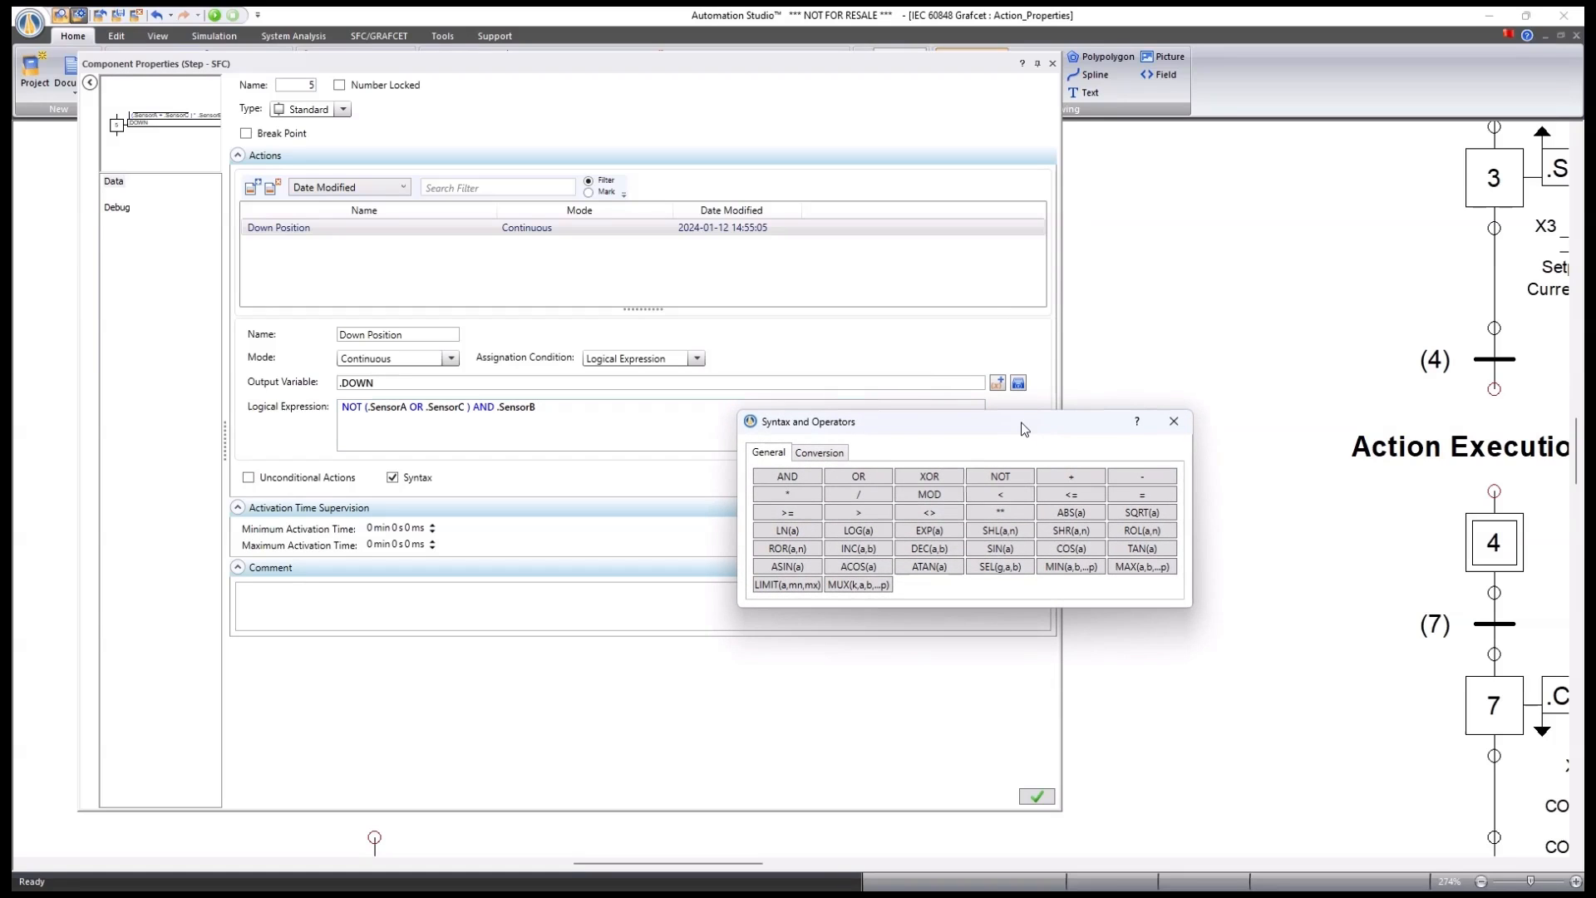
left_click_drag(1026, 429, 693, 469)
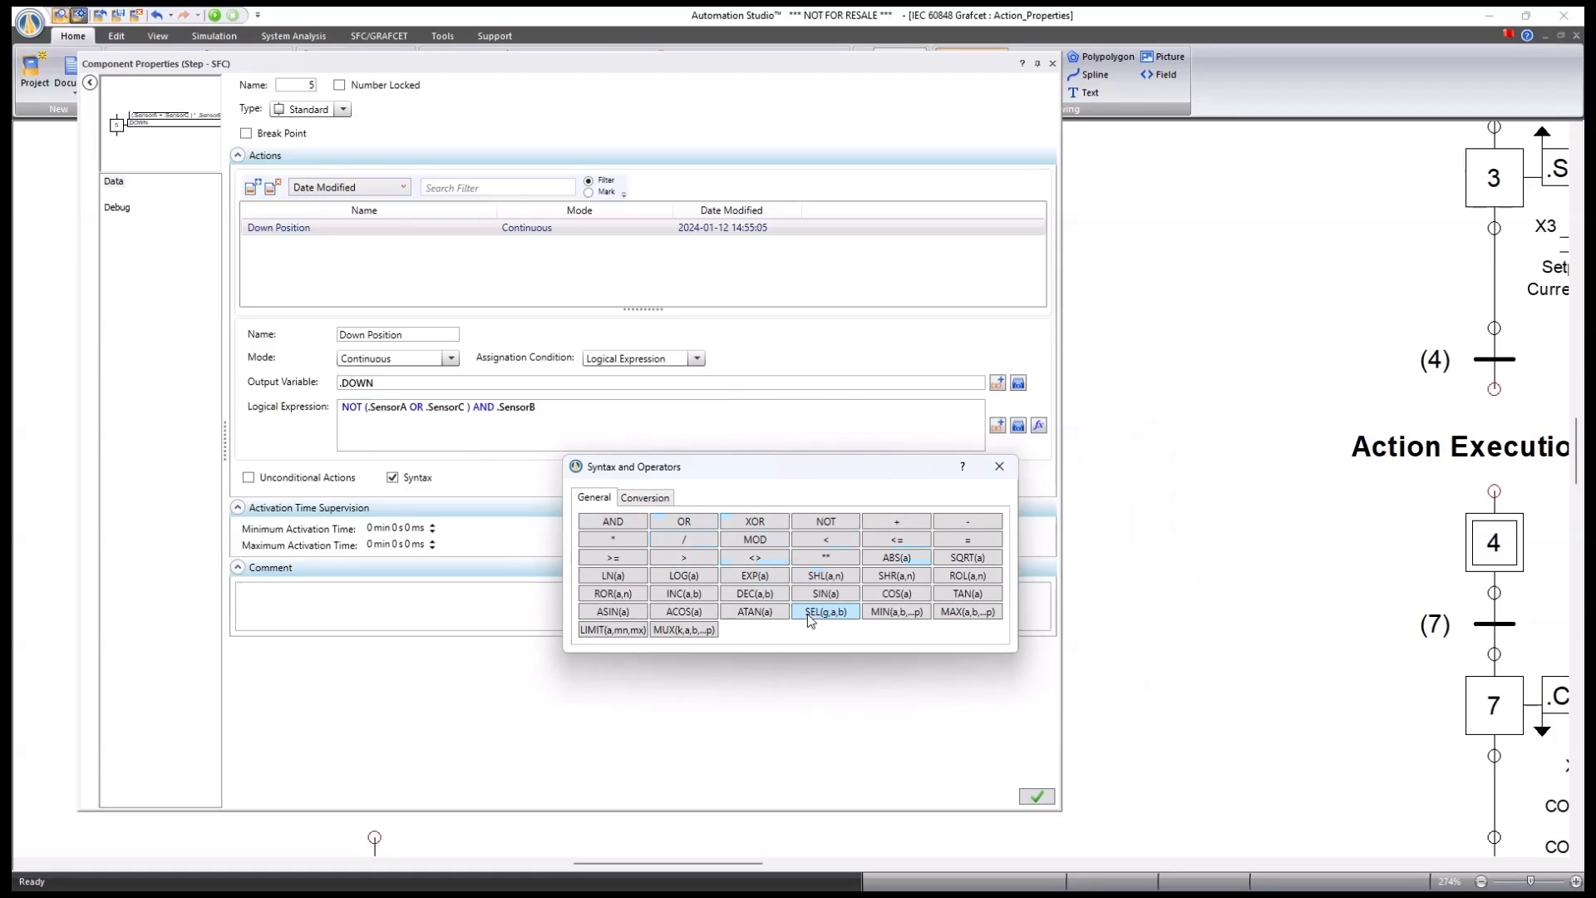
left_click(684, 522)
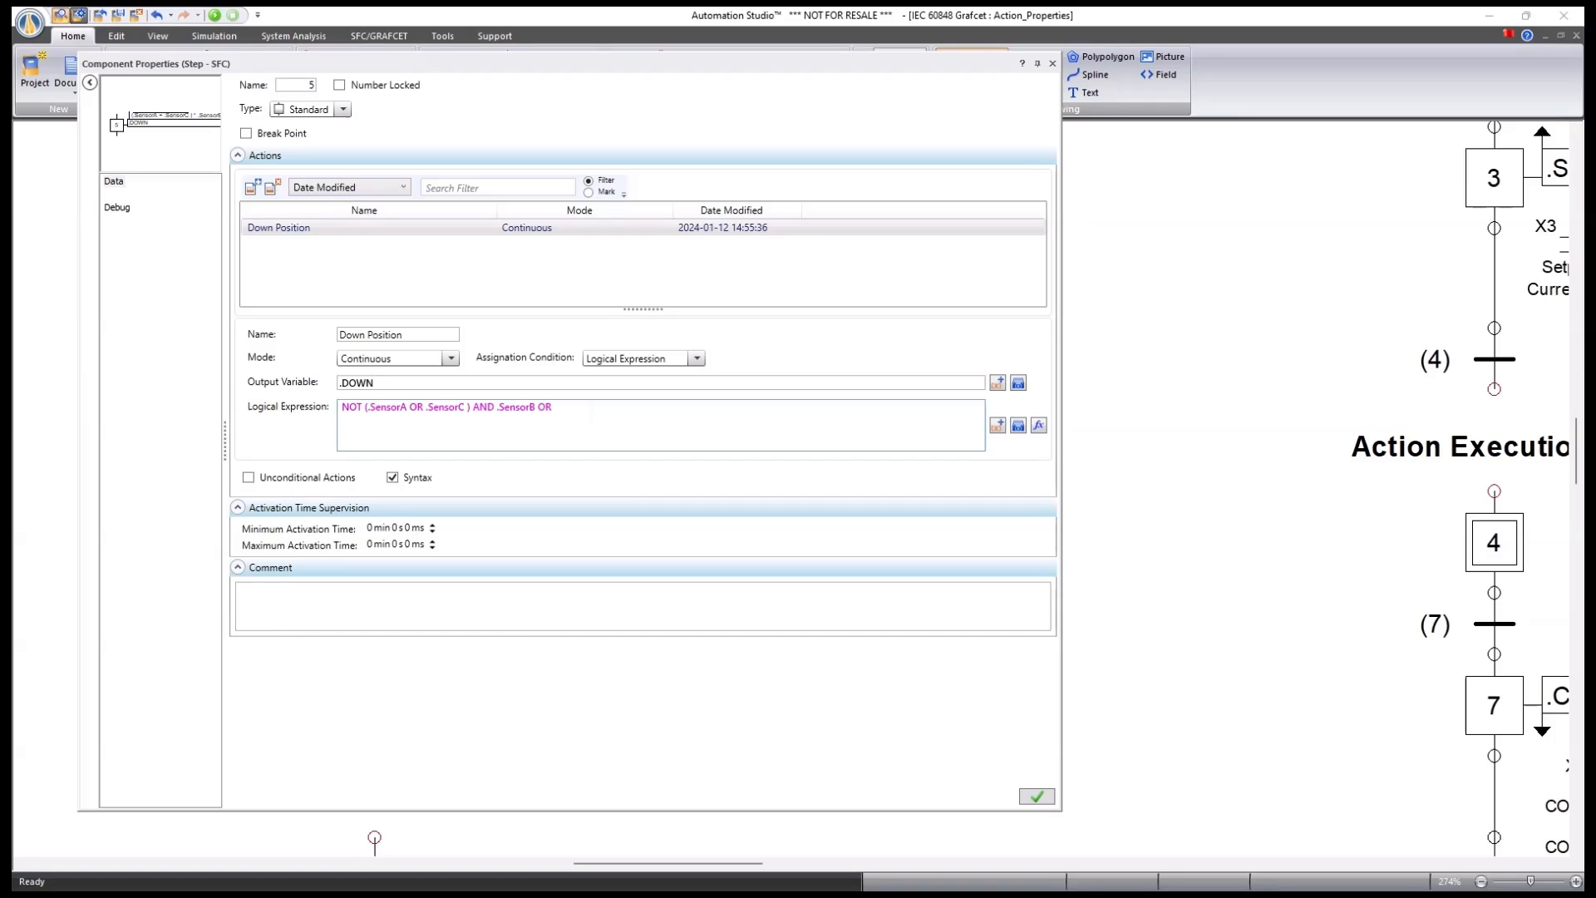
key("BackSpace")
Browse the Conversion and General operator tabs, then apply step 5's unchanged logical expression.
left_click(1039, 426)
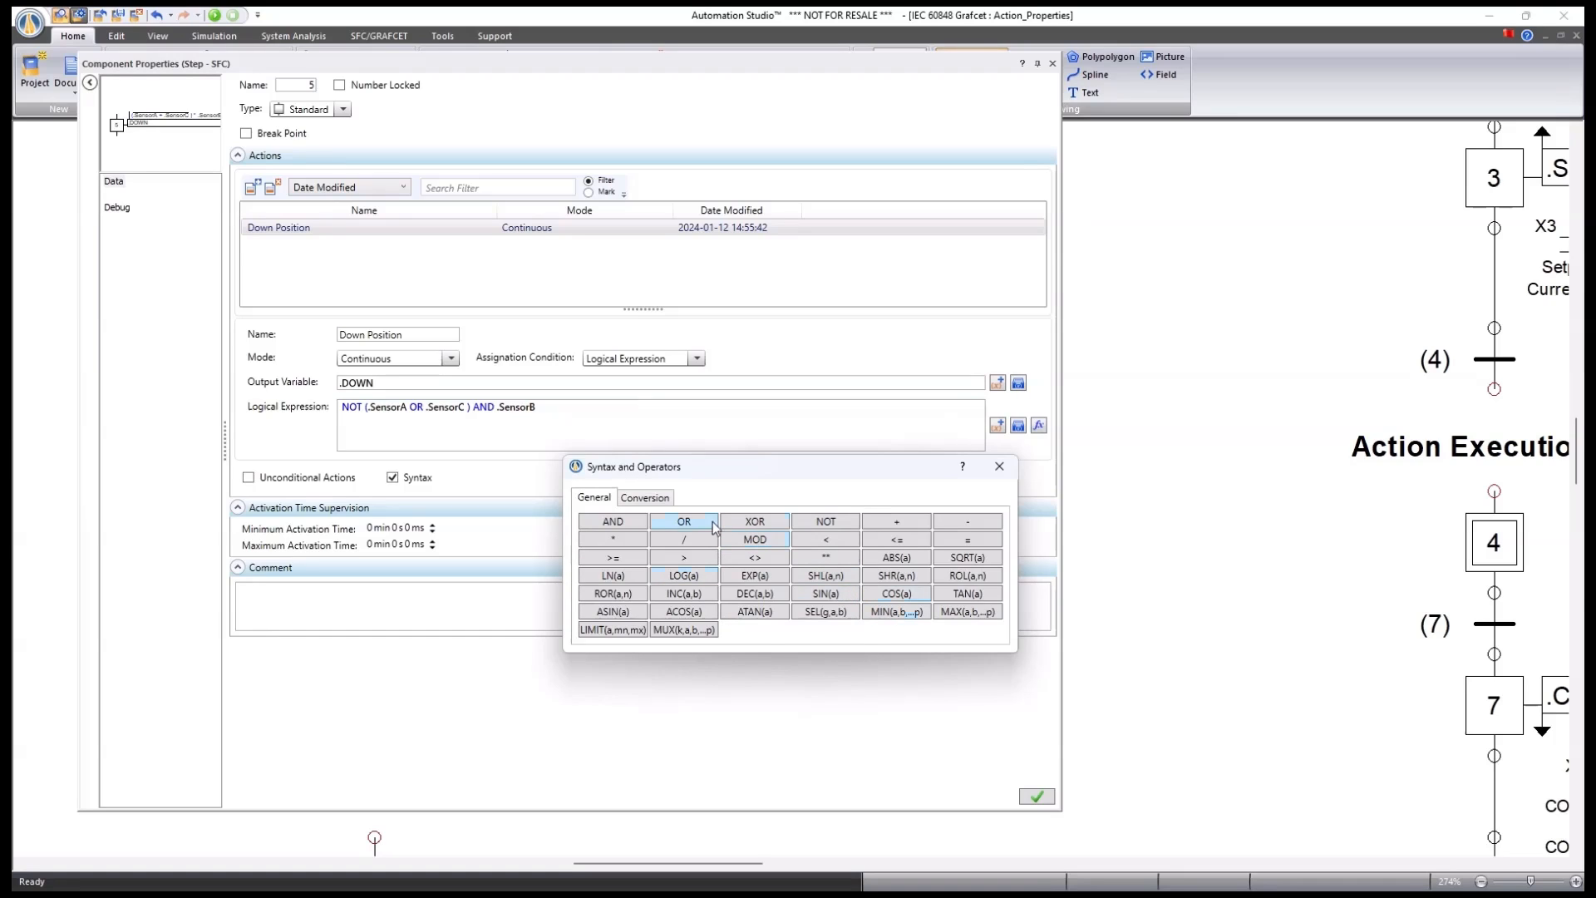
left_click(669, 499)
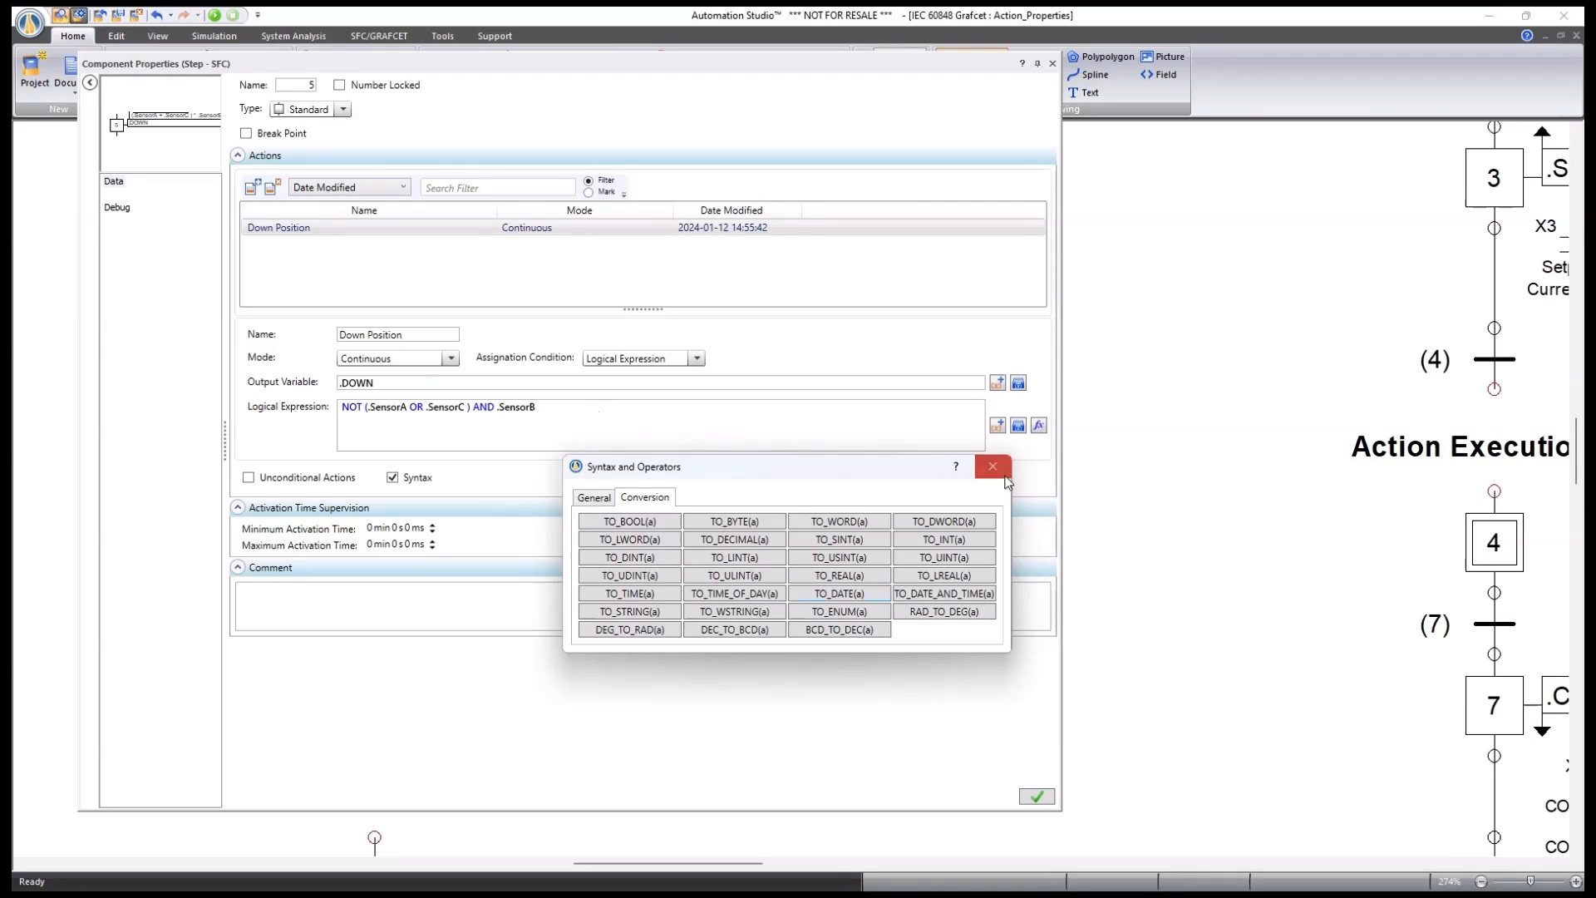
left_click(608, 503)
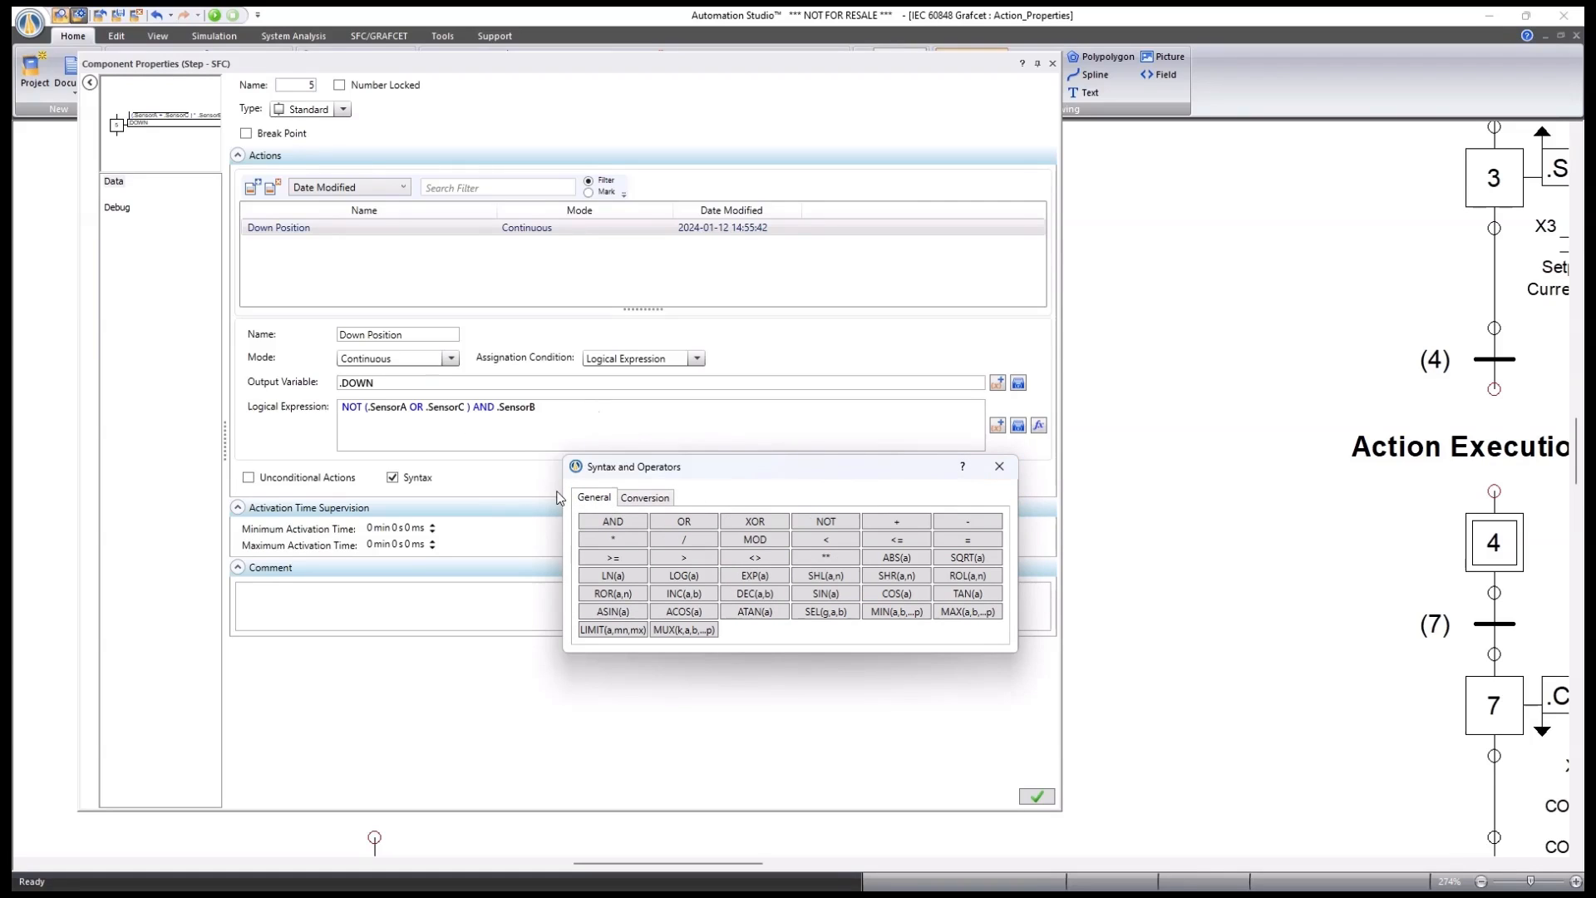
left_click(1000, 467)
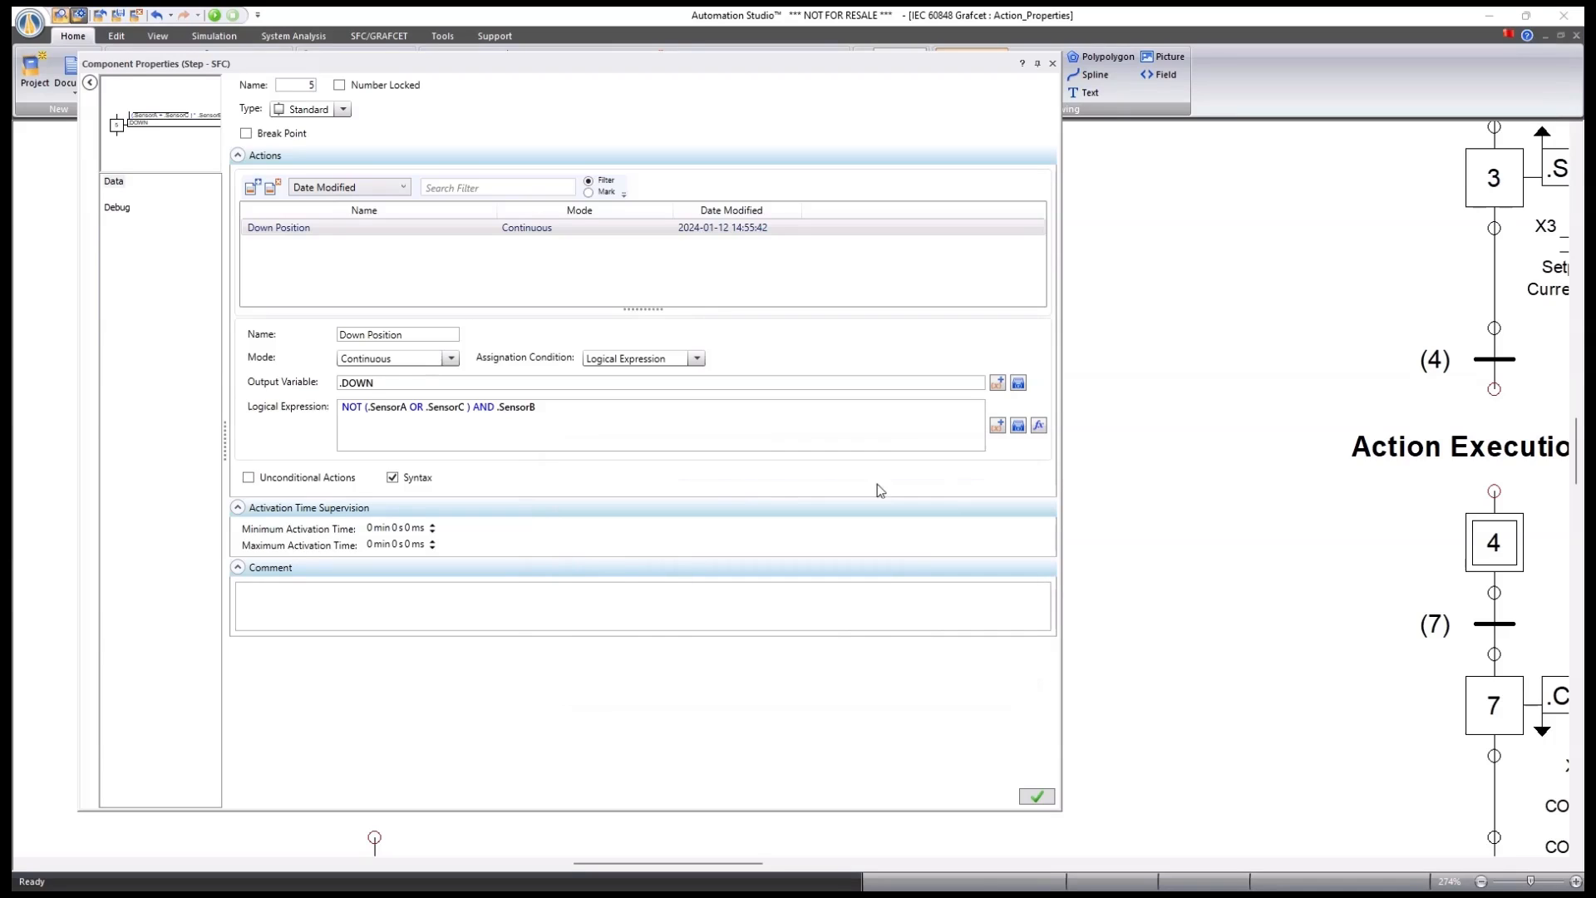
left_click(1036, 797)
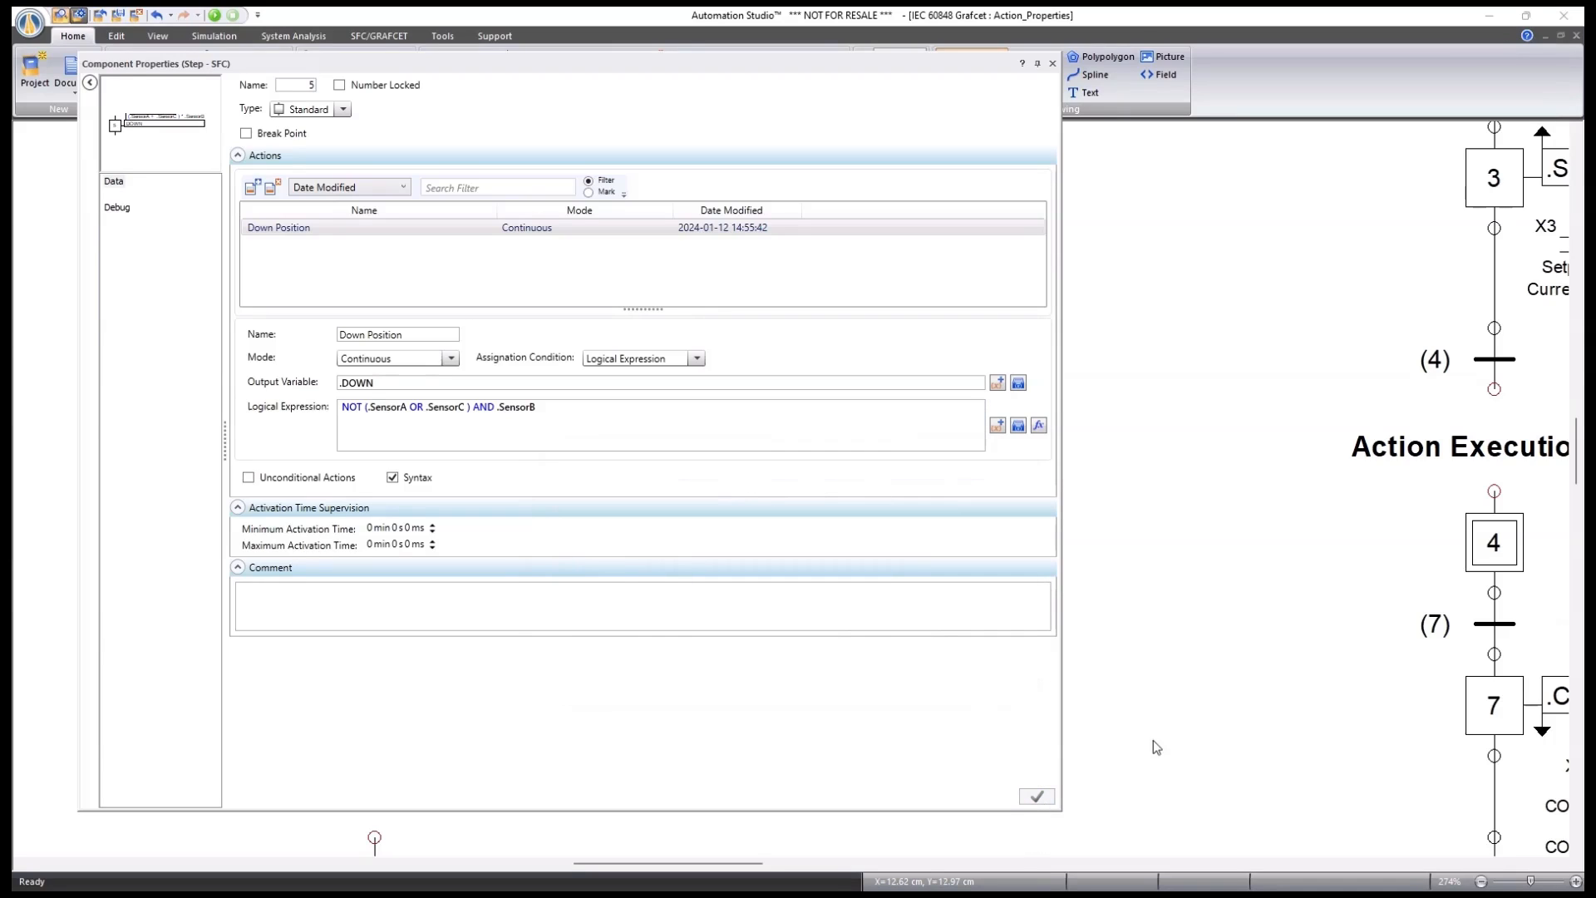
Close step 5's properties, scroll to the Time Dependent example, and open step 9's properties.
left_click(1053, 64)
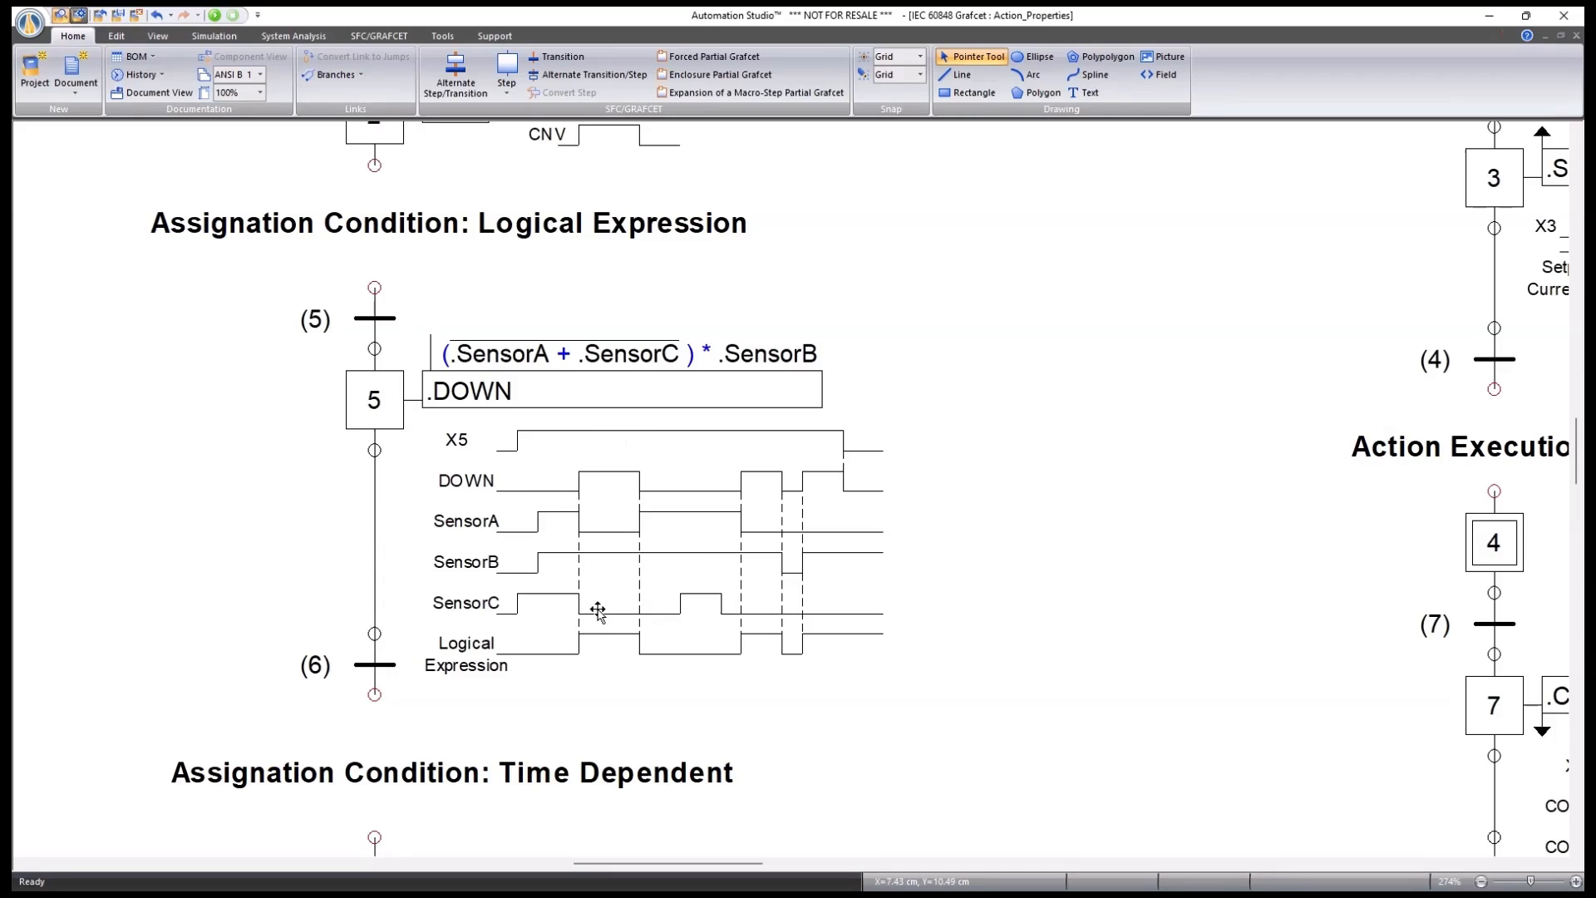
scroll(613, 623, "down", 4)
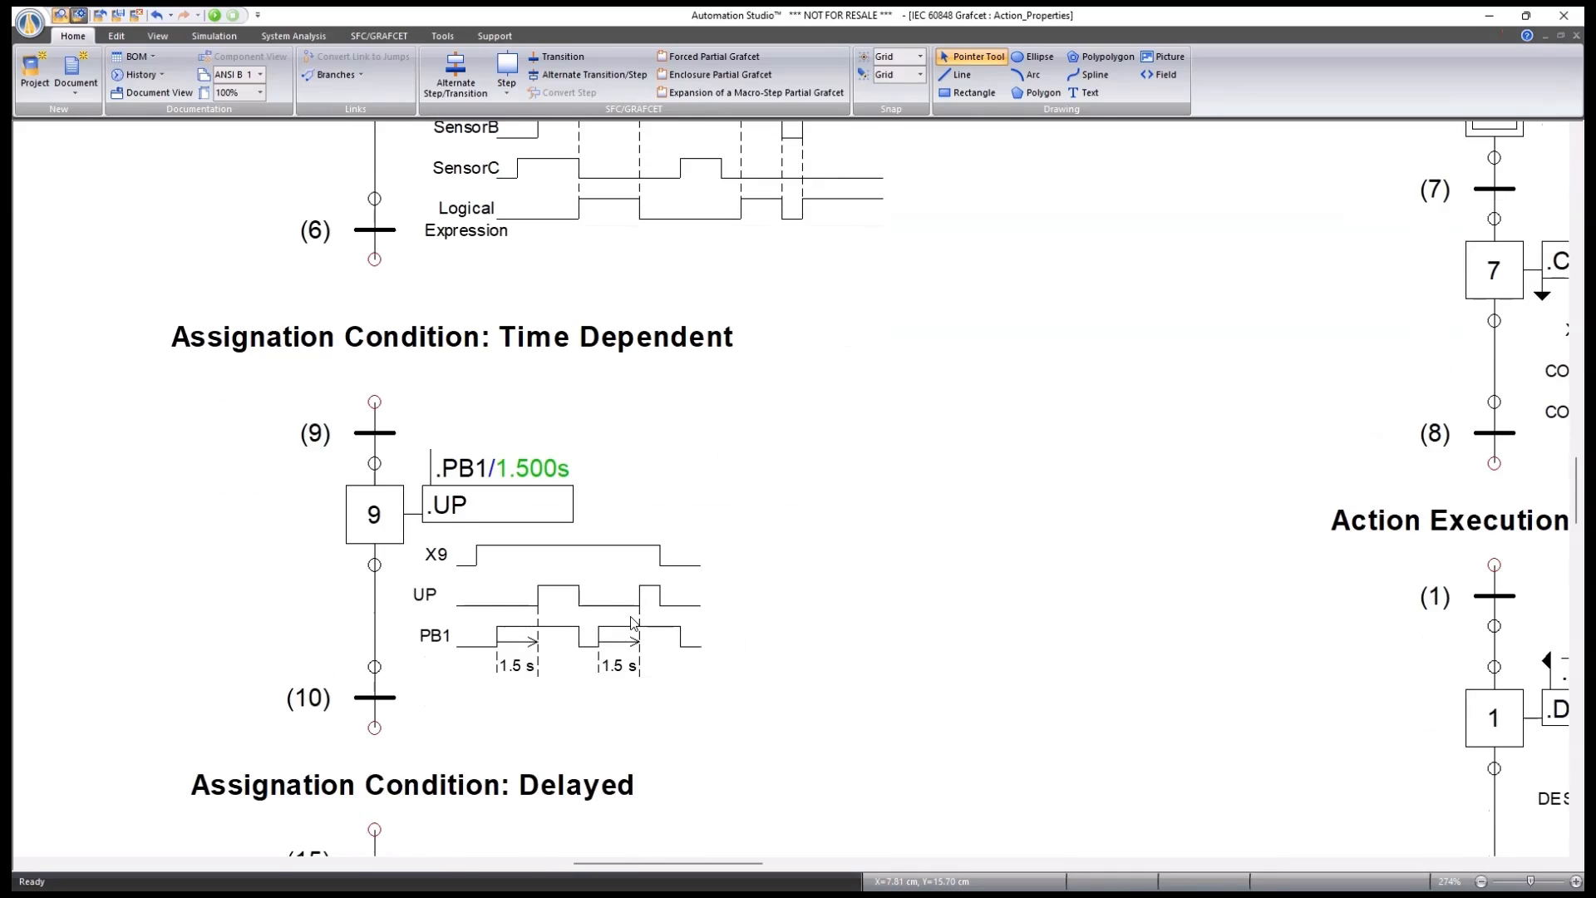
scroll(633, 624, "down", 1)
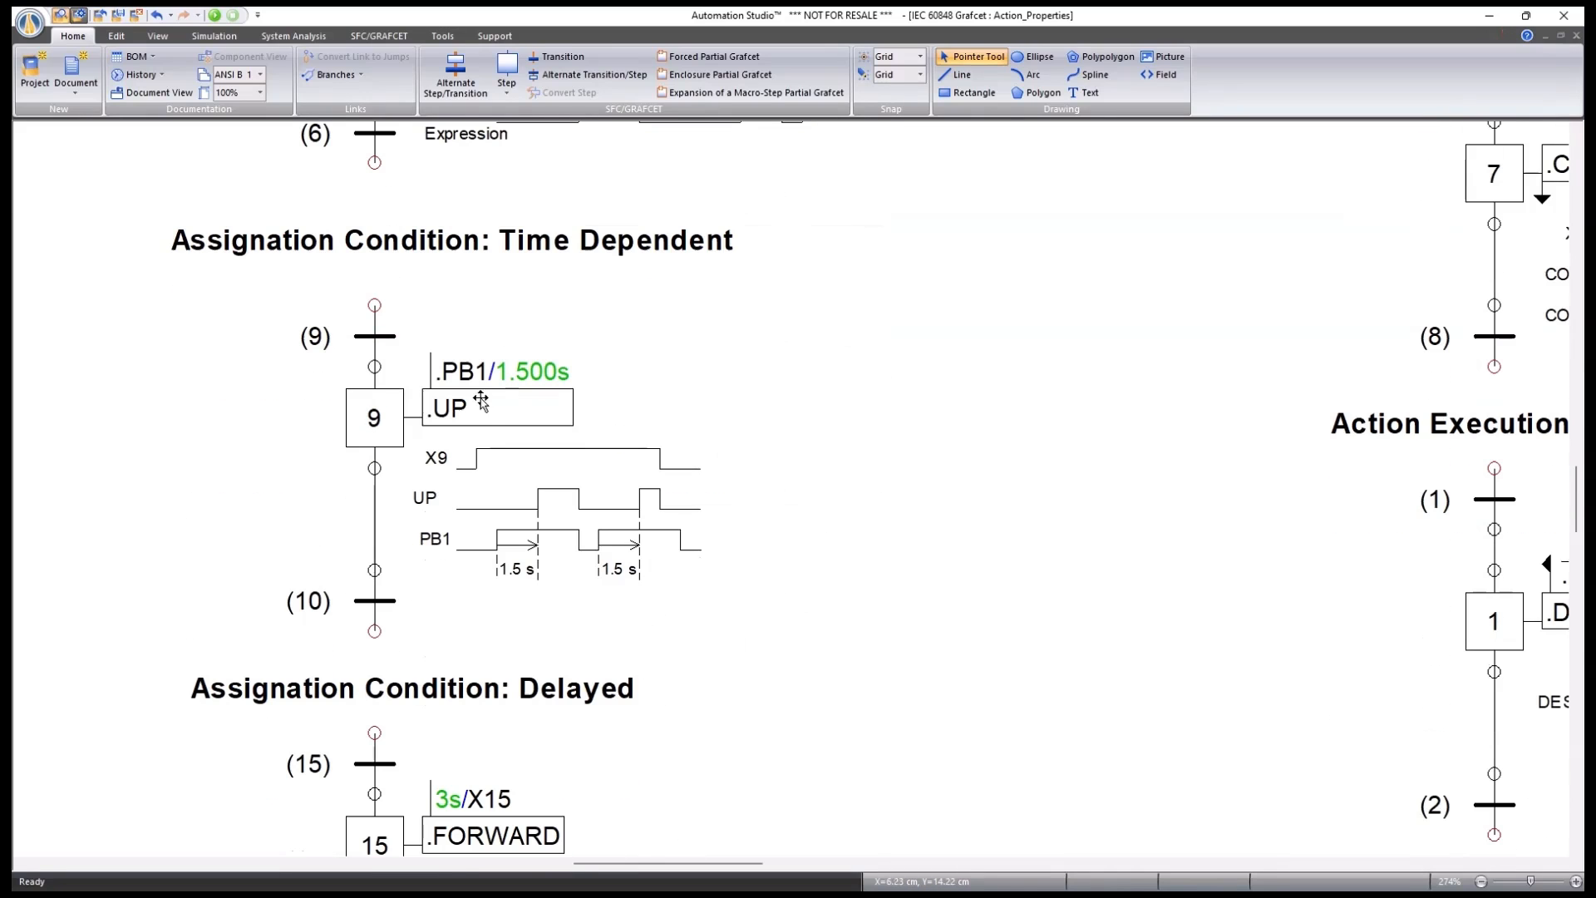
double_click(366, 424)
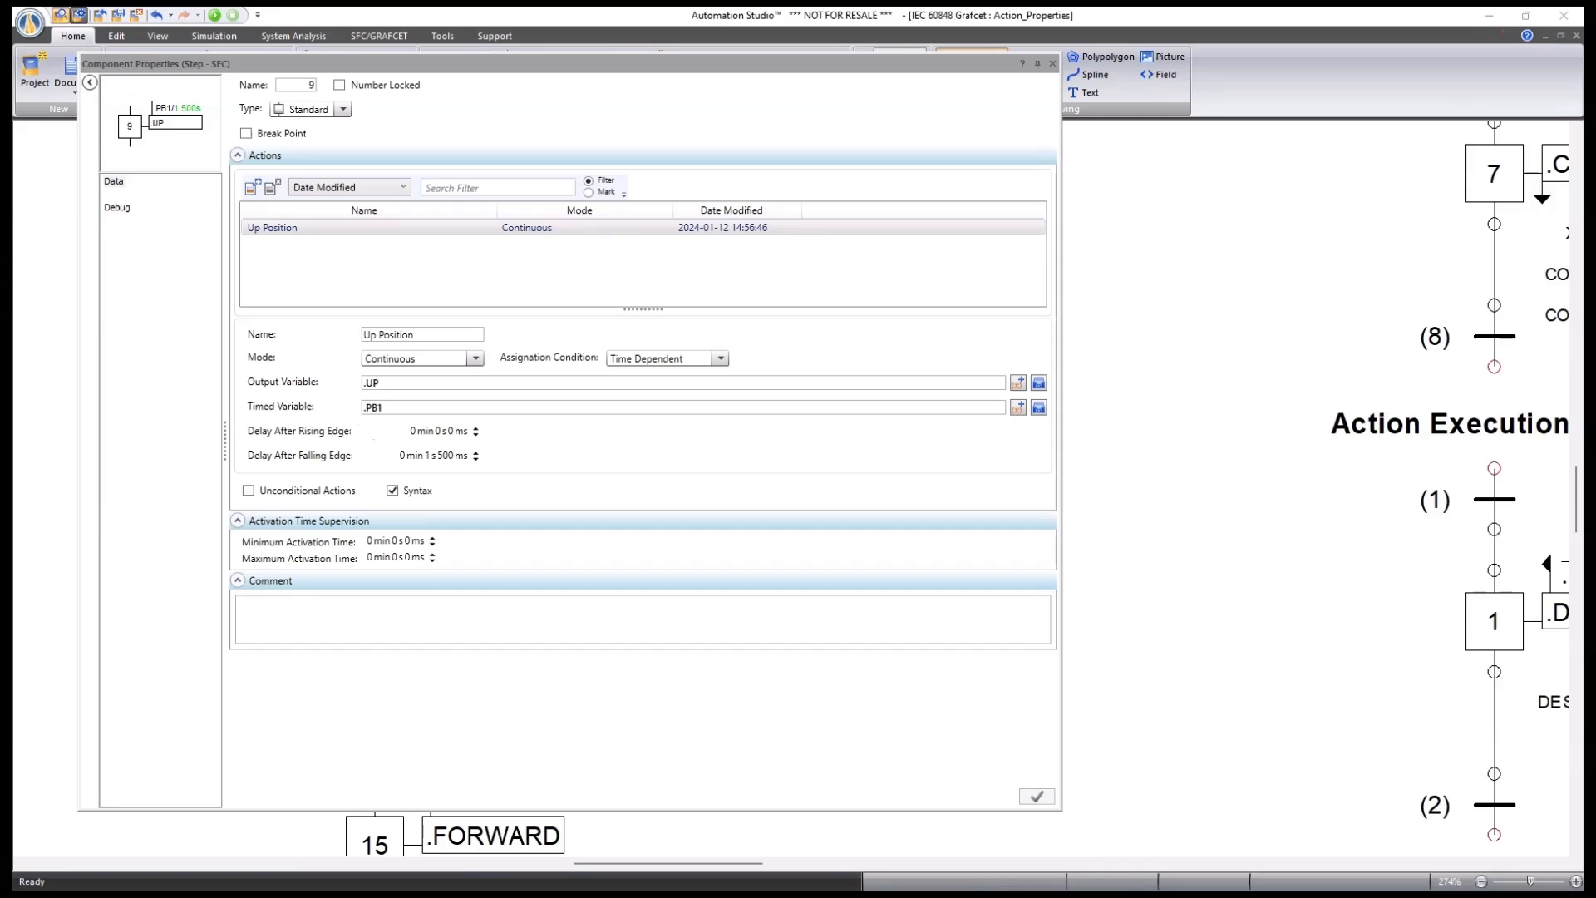
Review step 9's Time Dependent action on .UP timed by .PB1, closing without changes.
left_click(379, 383)
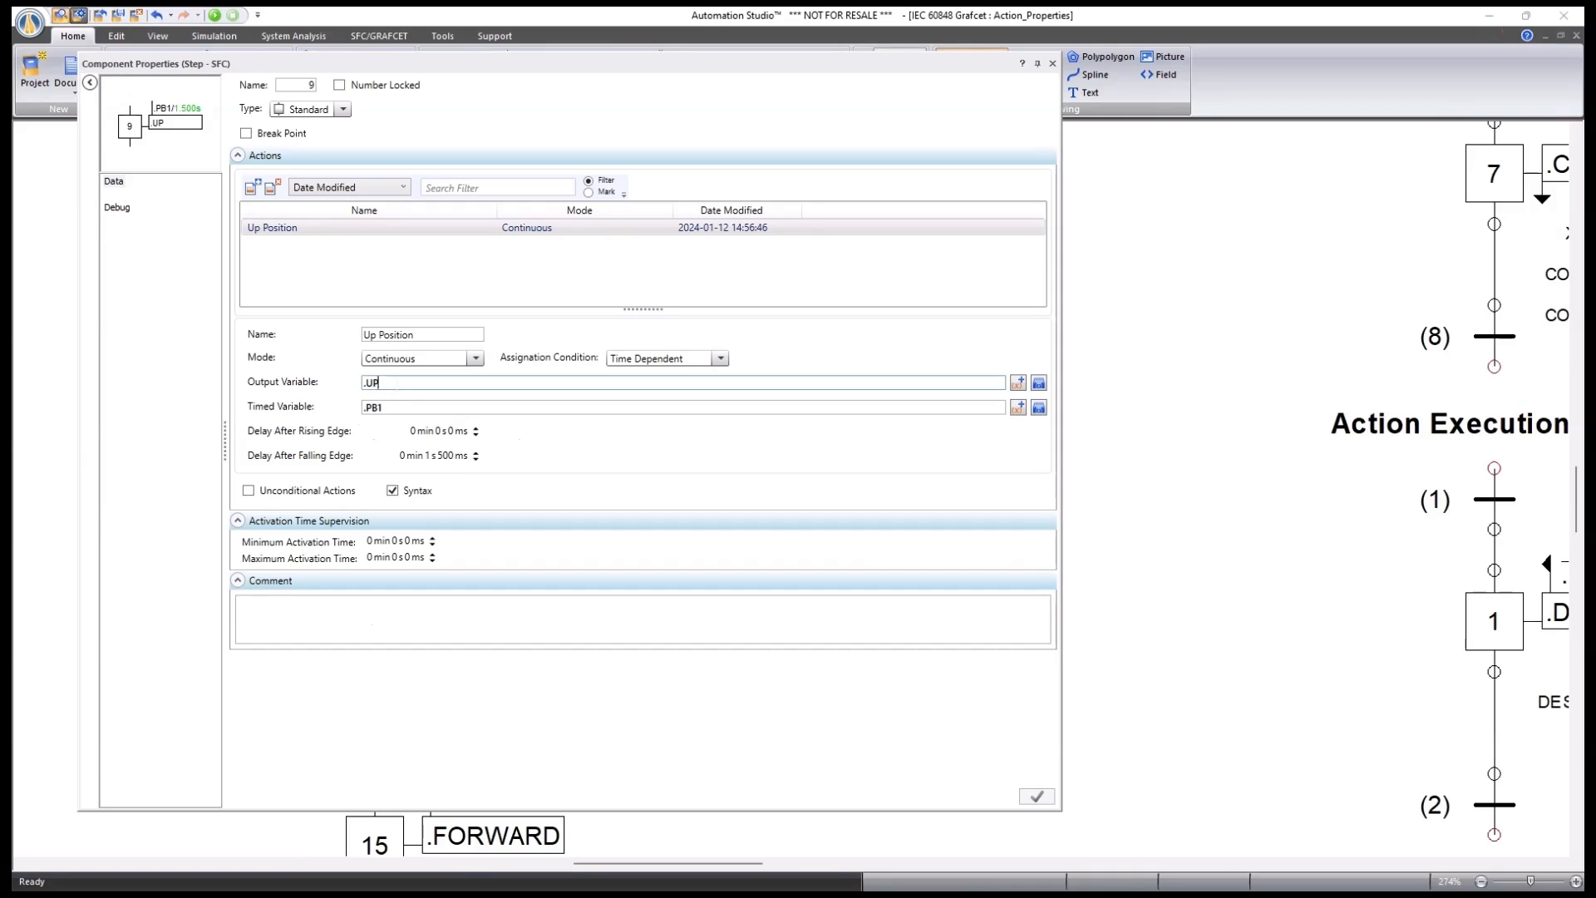
left_click(720, 358)
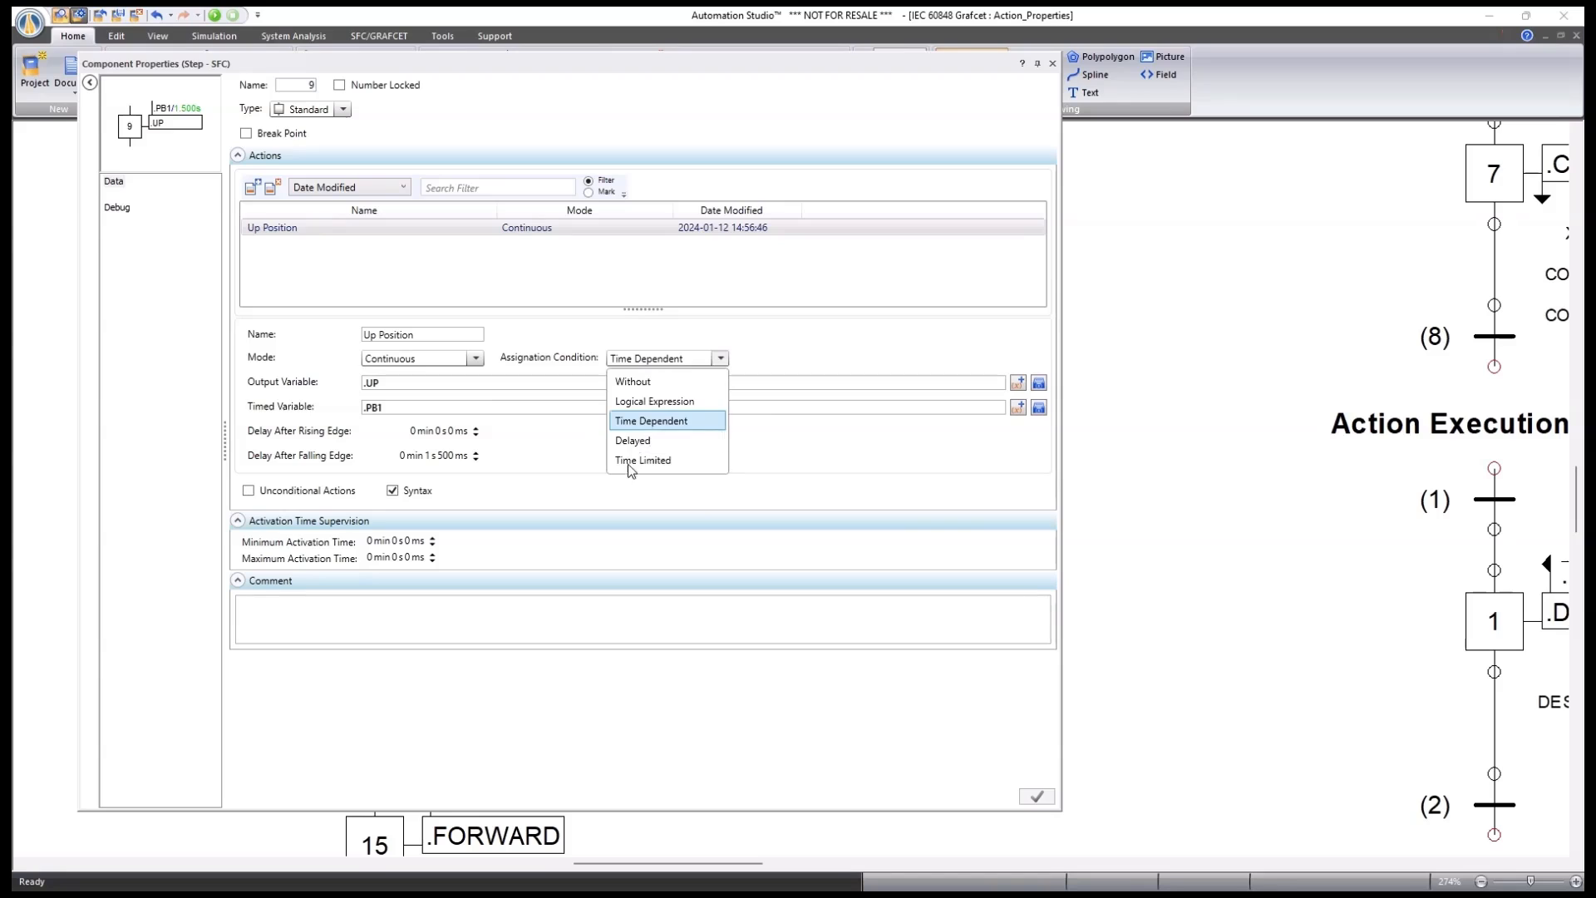
left_click(680, 422)
key("Tab")
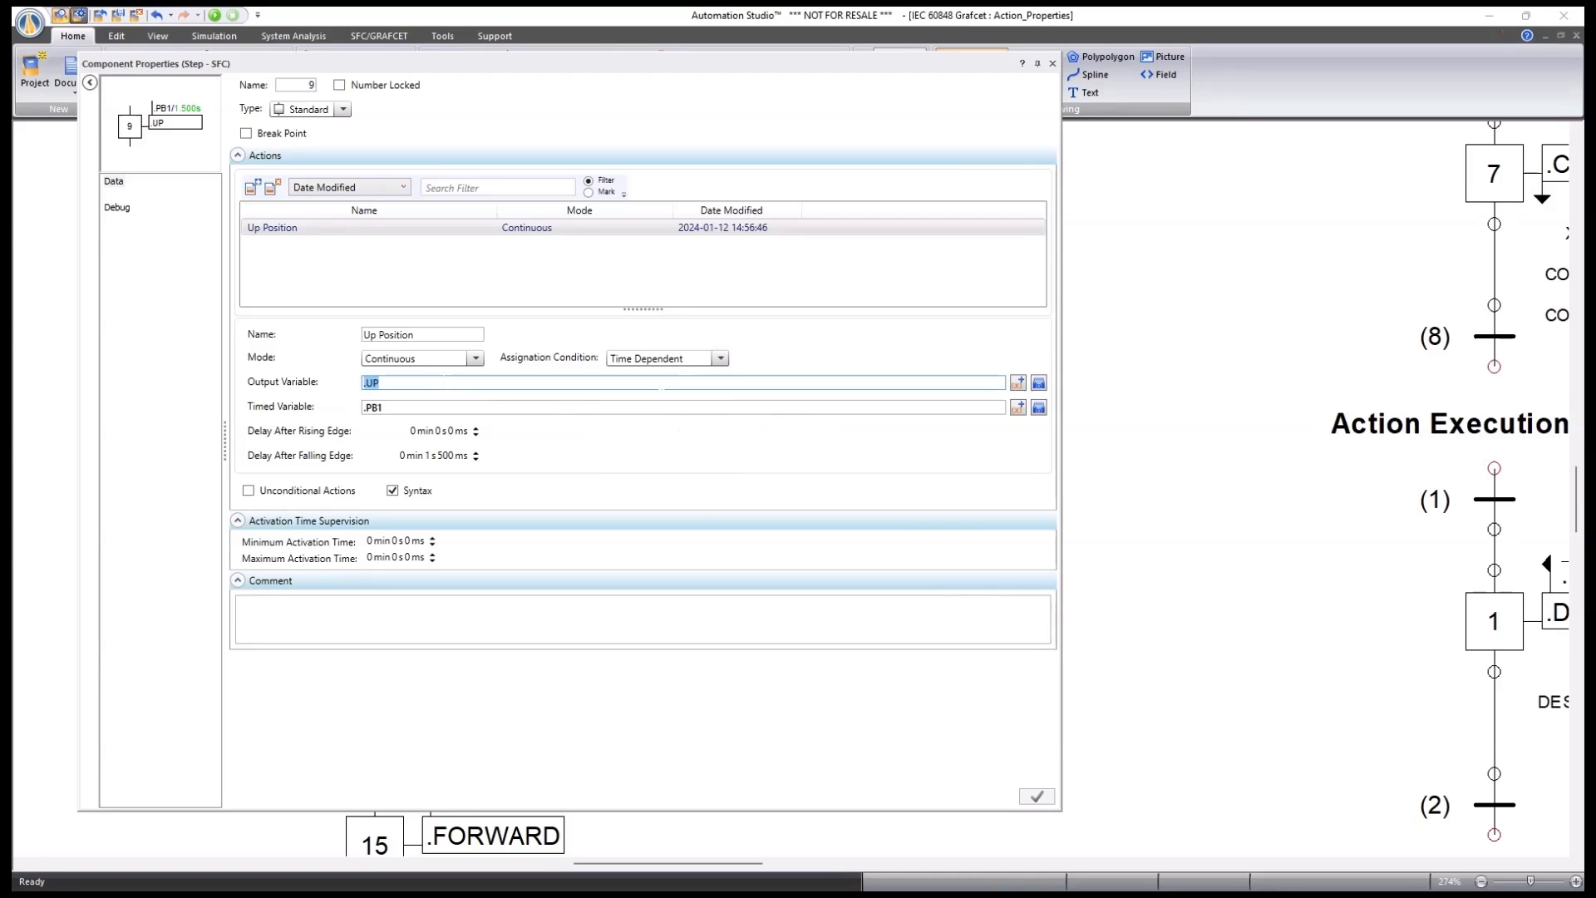
key("Tab")
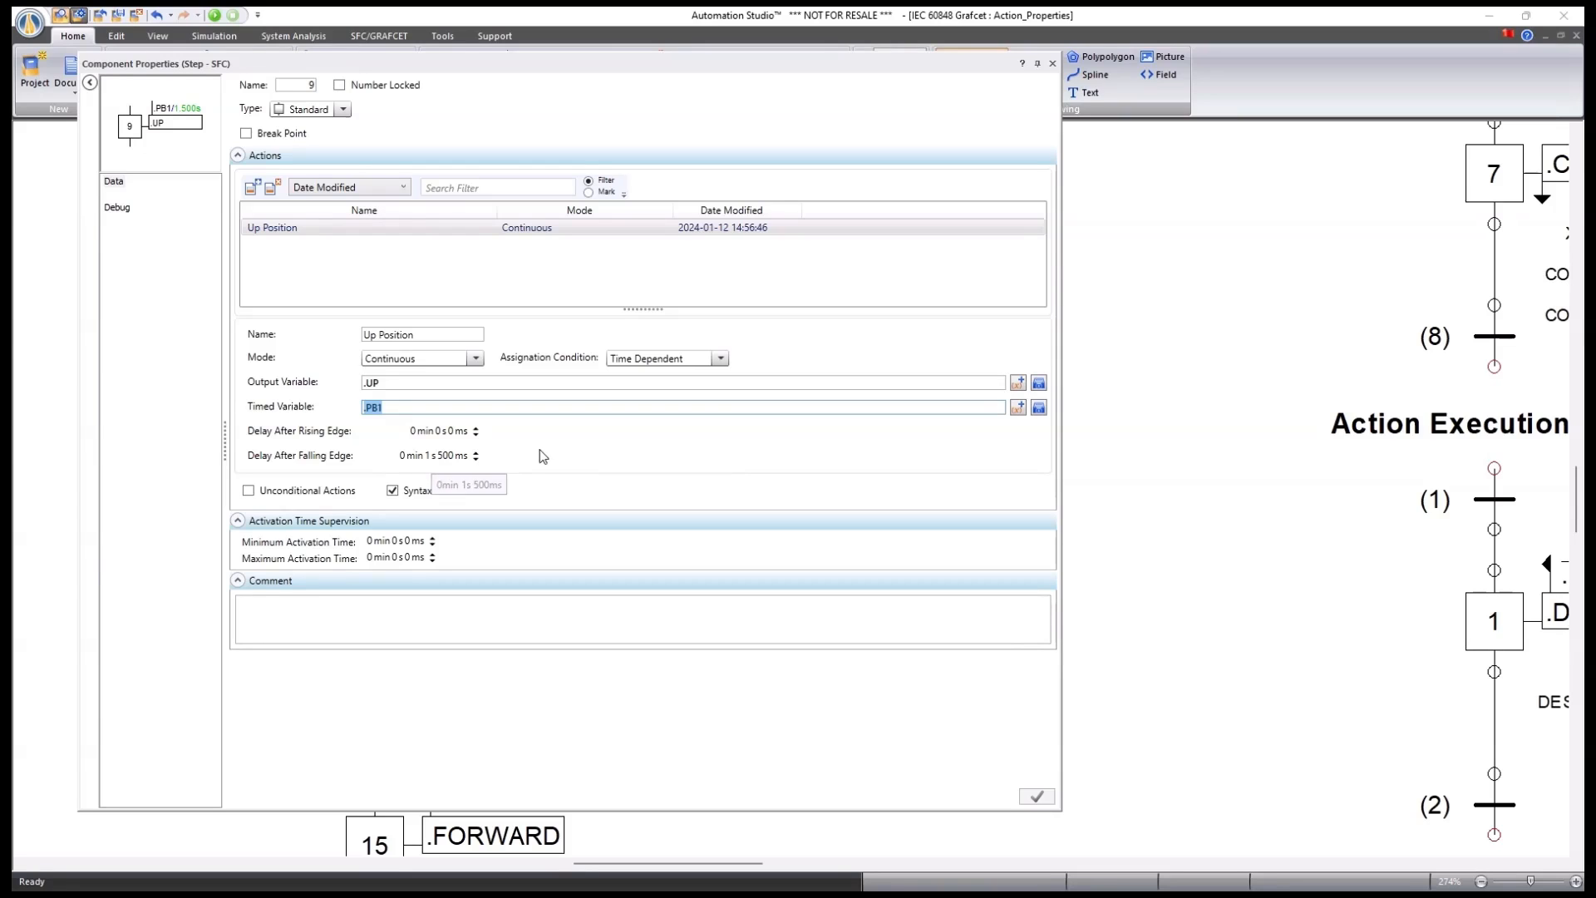
left_click(1052, 63)
left_click(915, 497)
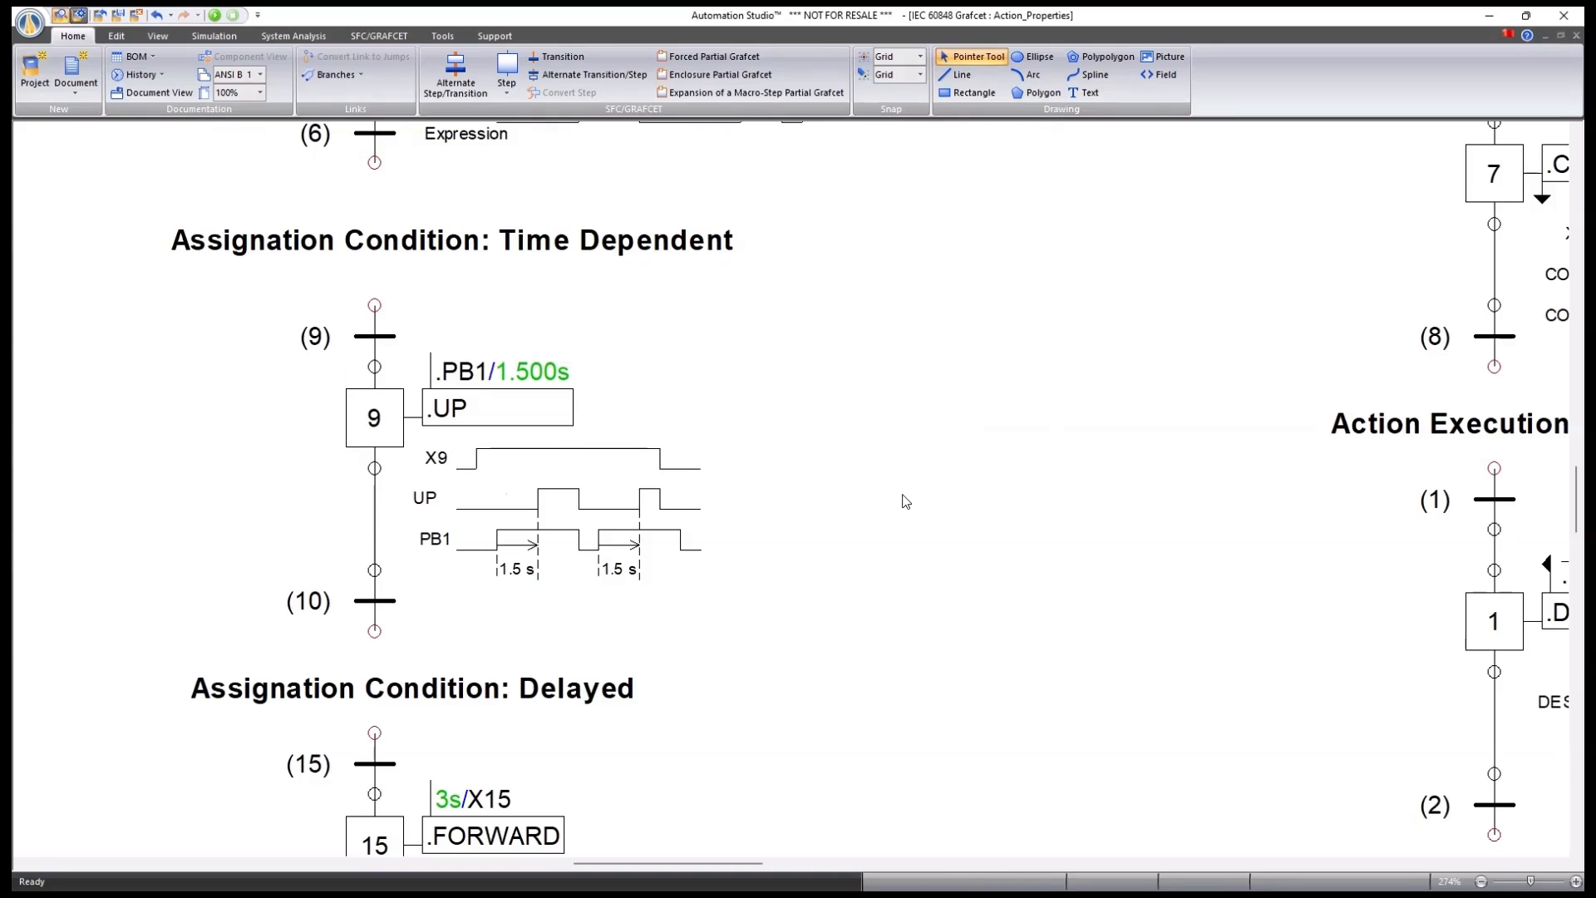
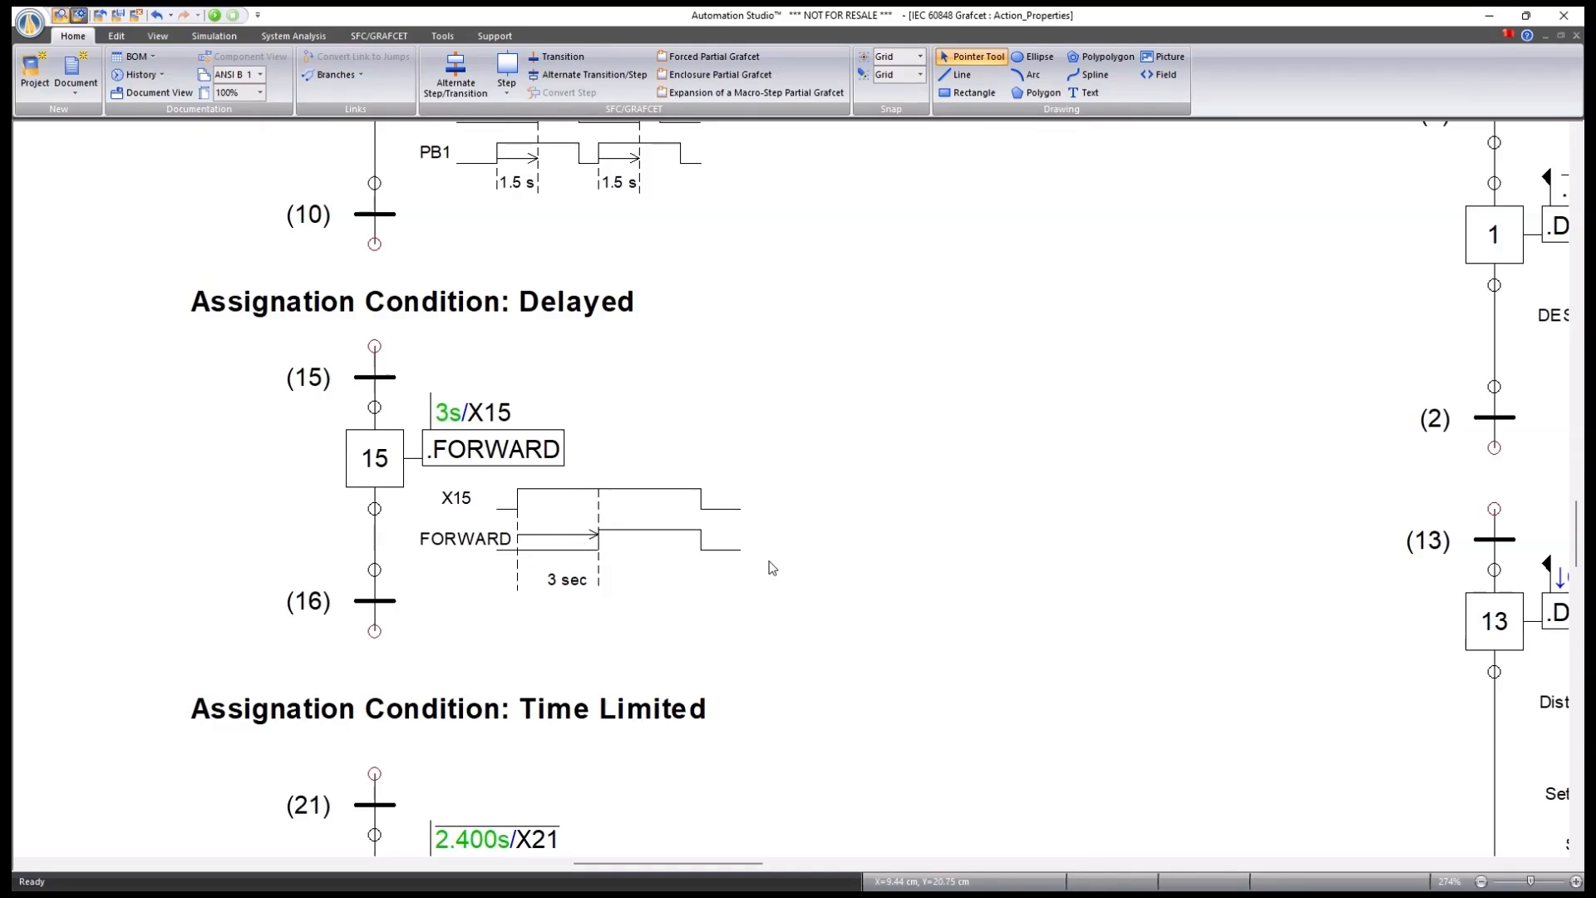
Review step 21's Backward Position action (Continuous, Time Limited, 2 s 400 ms) twice without changes.
scroll(652, 551, "down", 4)
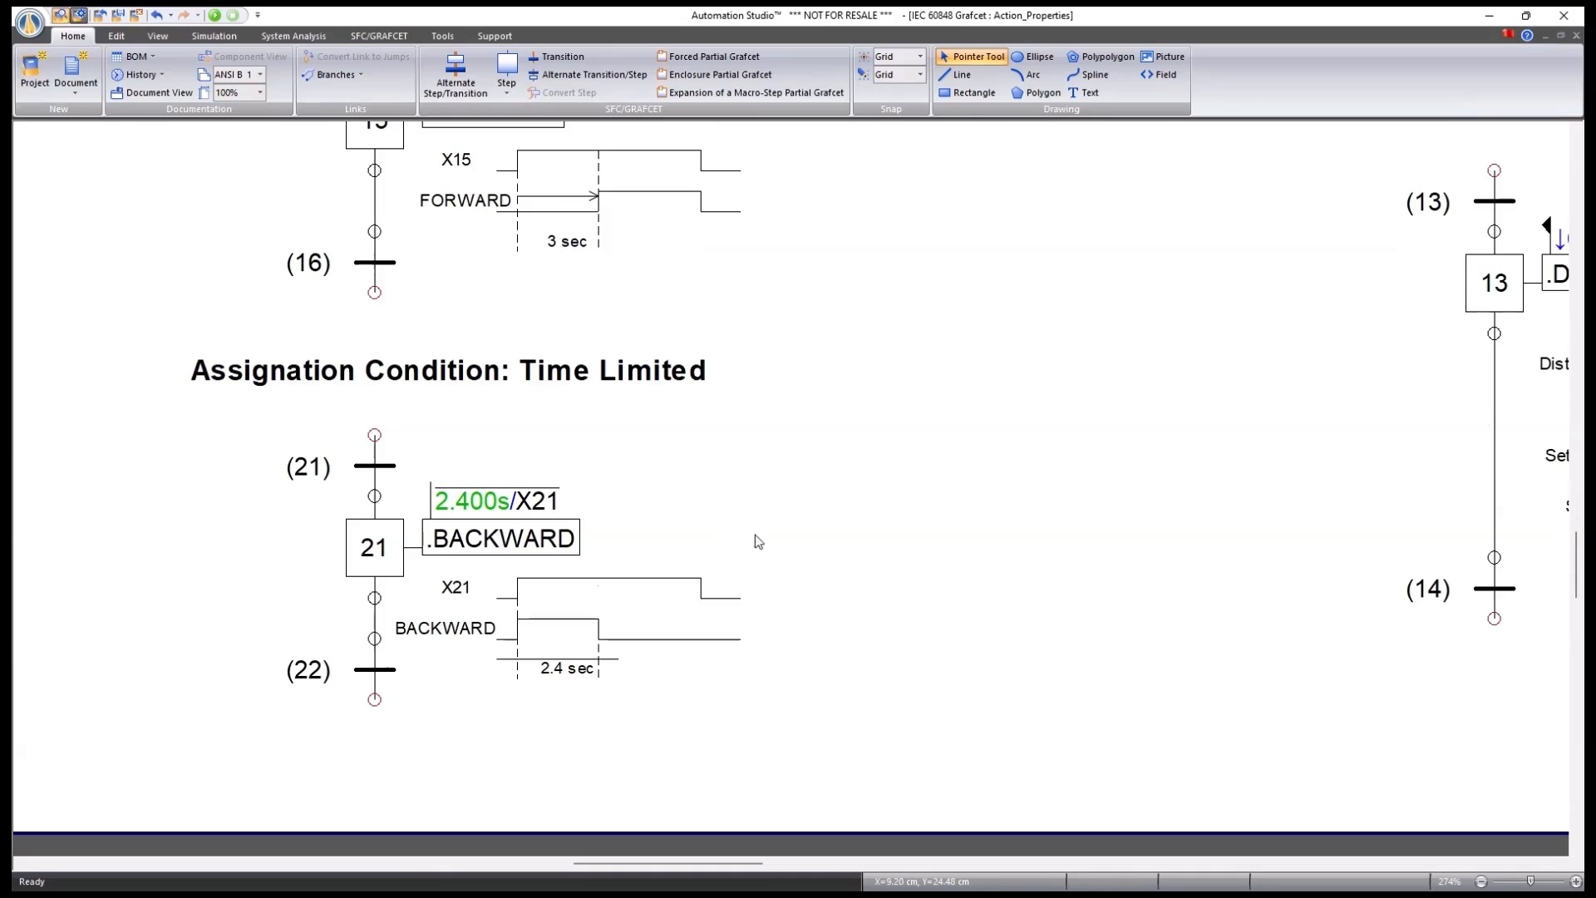
scroll(773, 540, "down", 1)
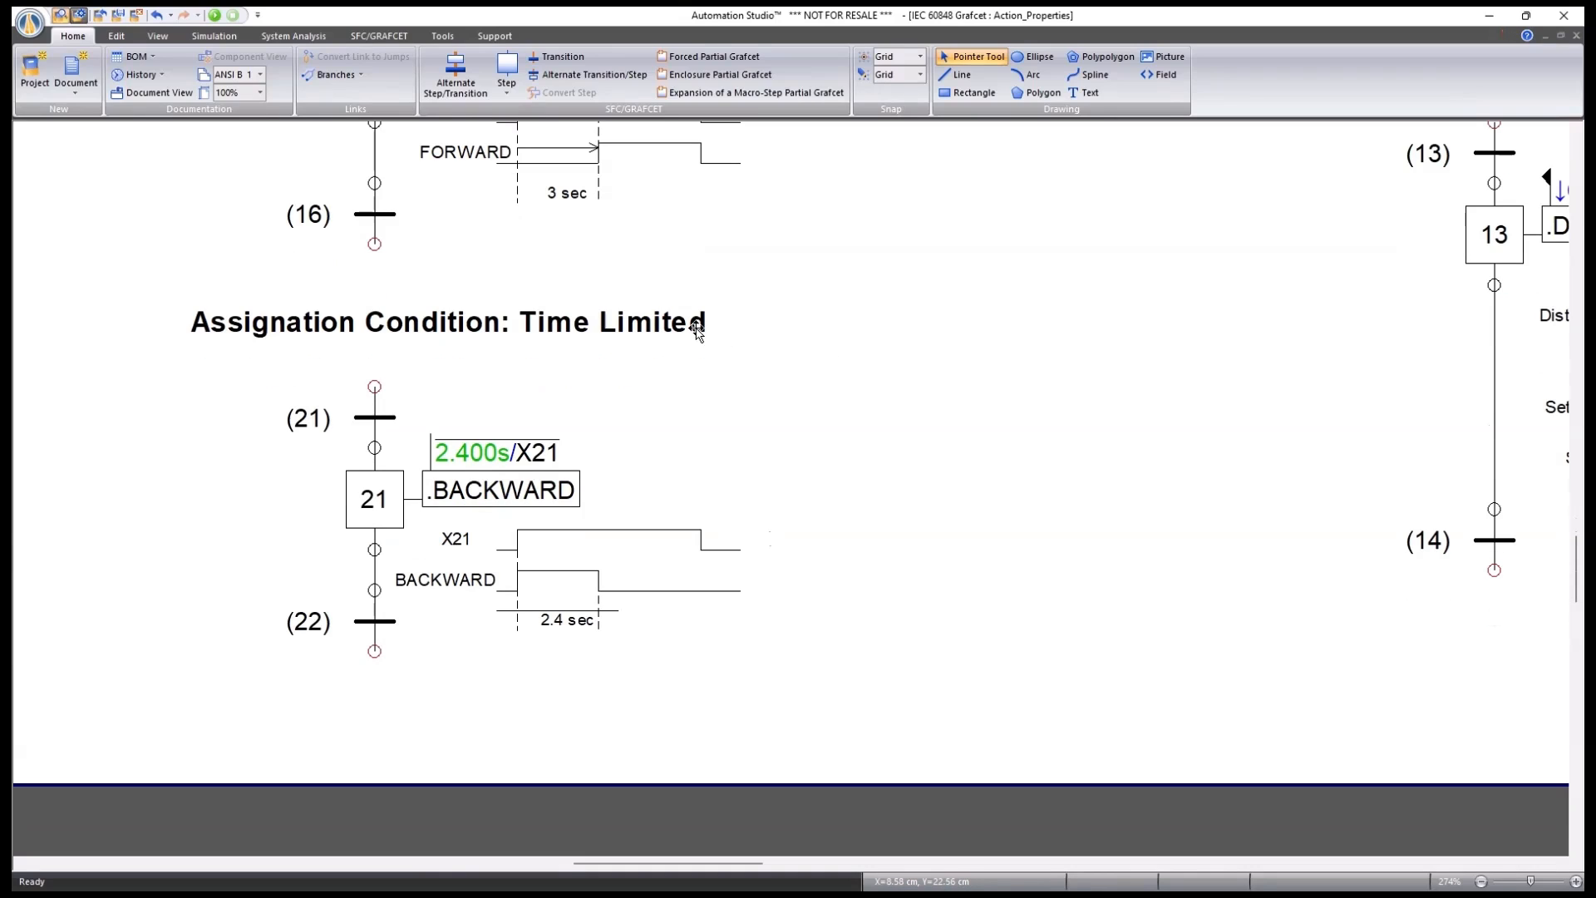
double_click(381, 502)
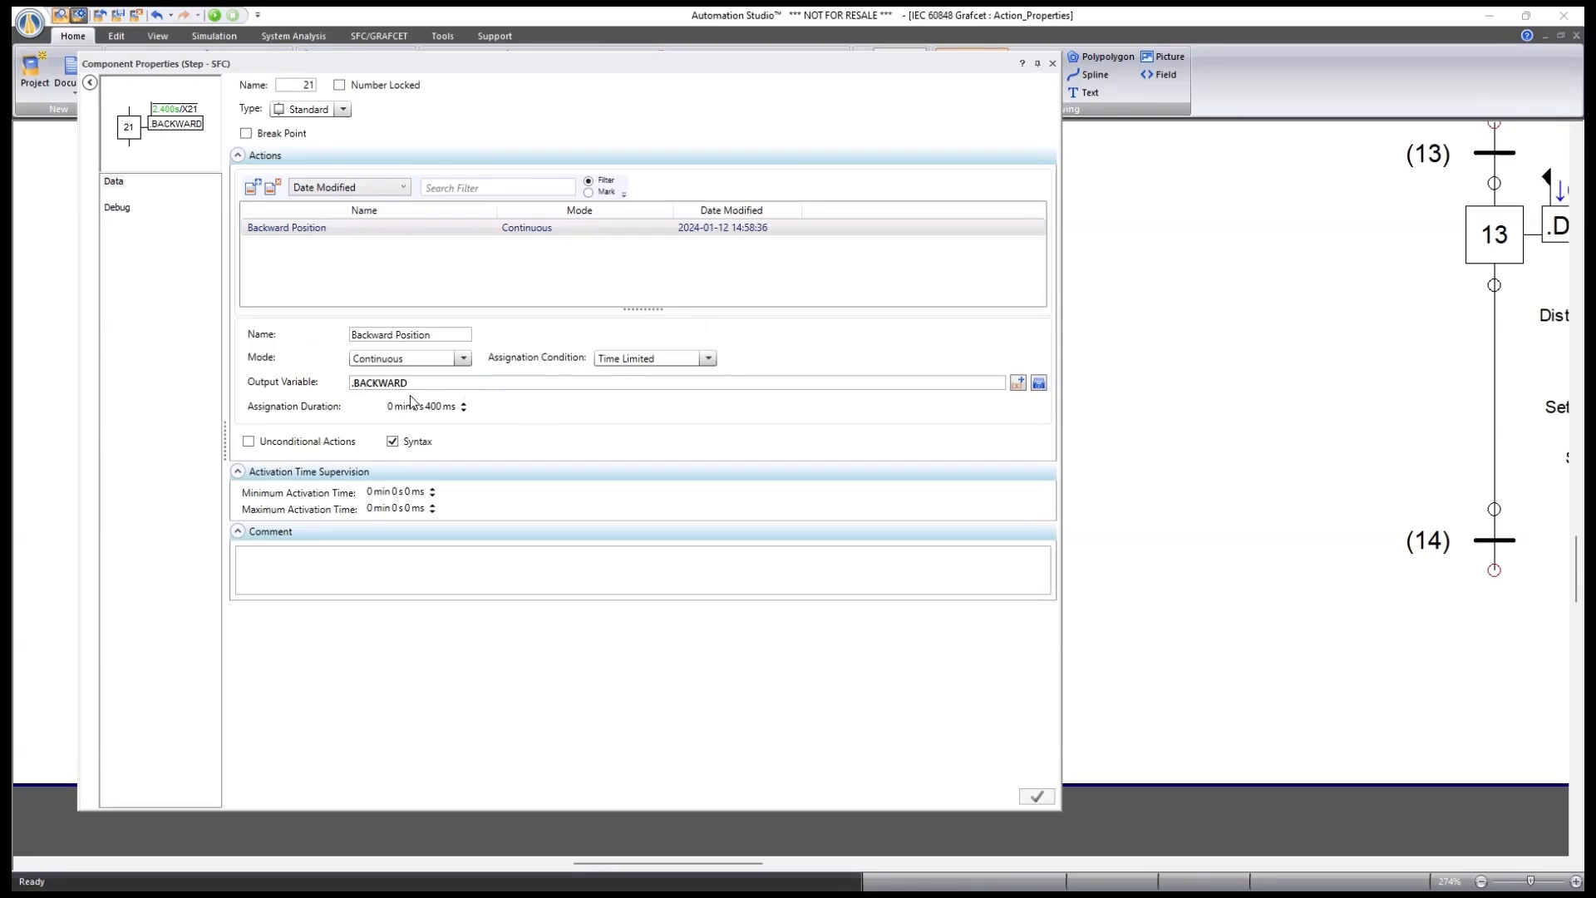
left_click(1053, 64)
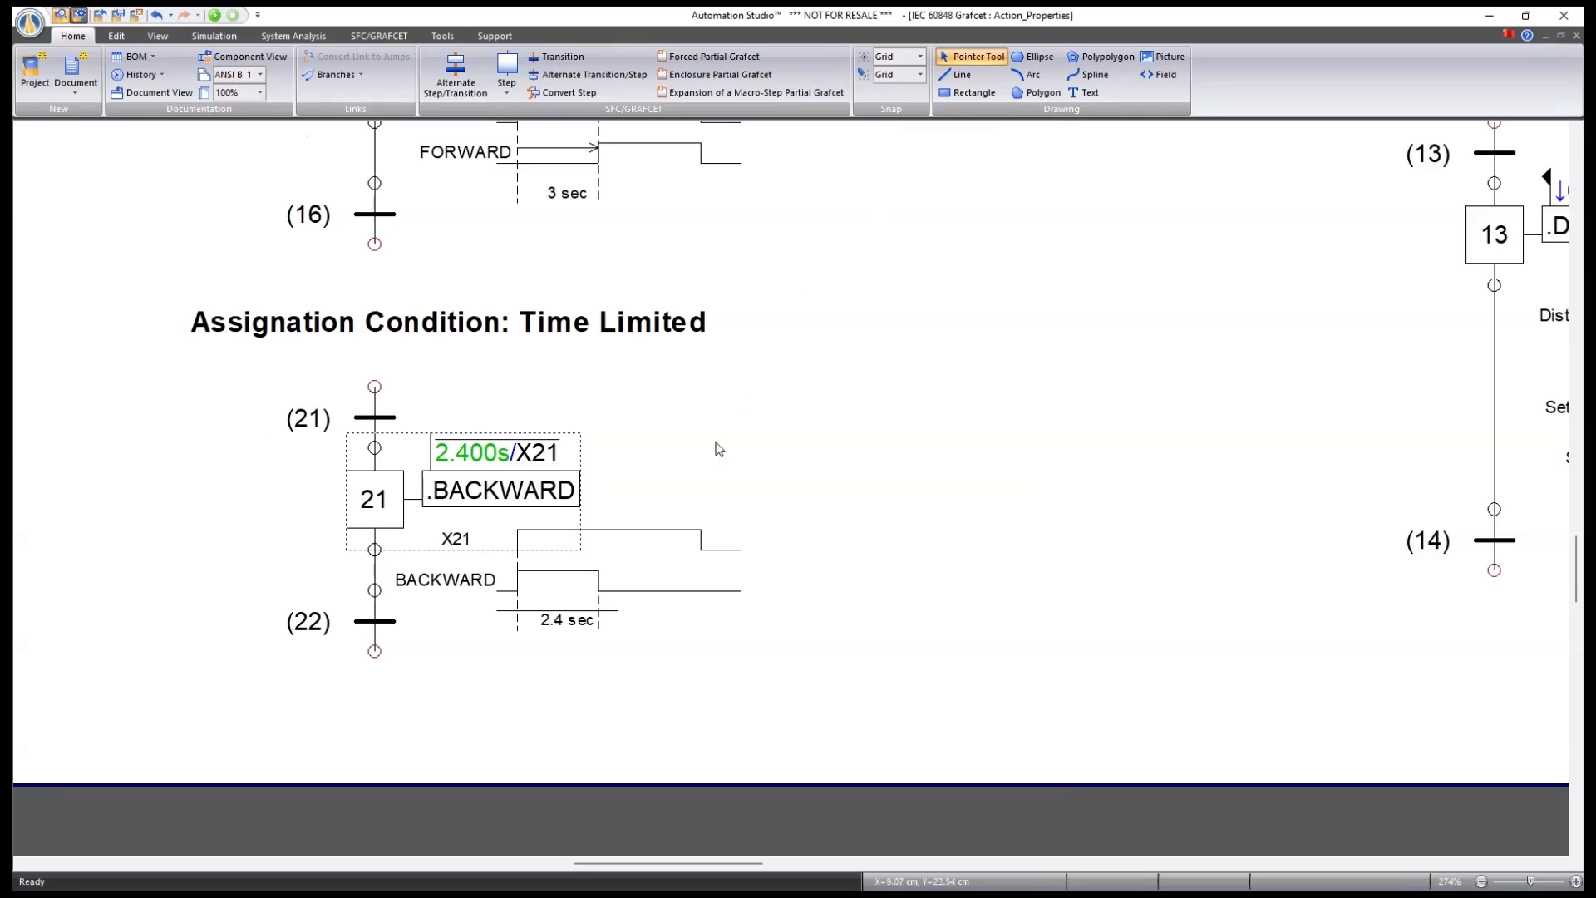
left_click(740, 642)
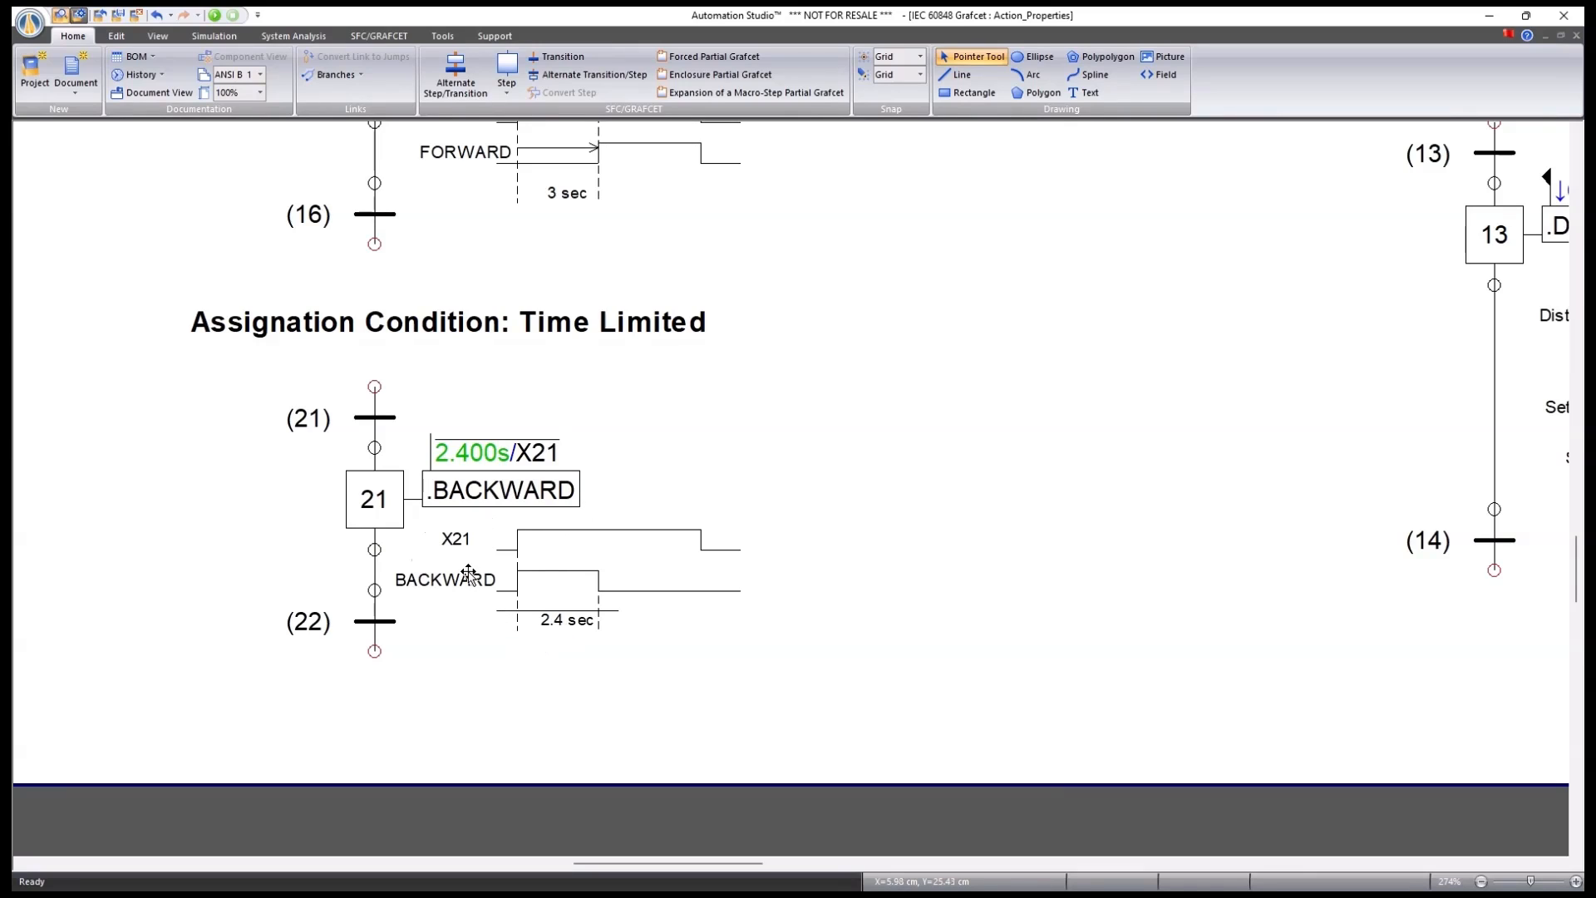
double_click(384, 514)
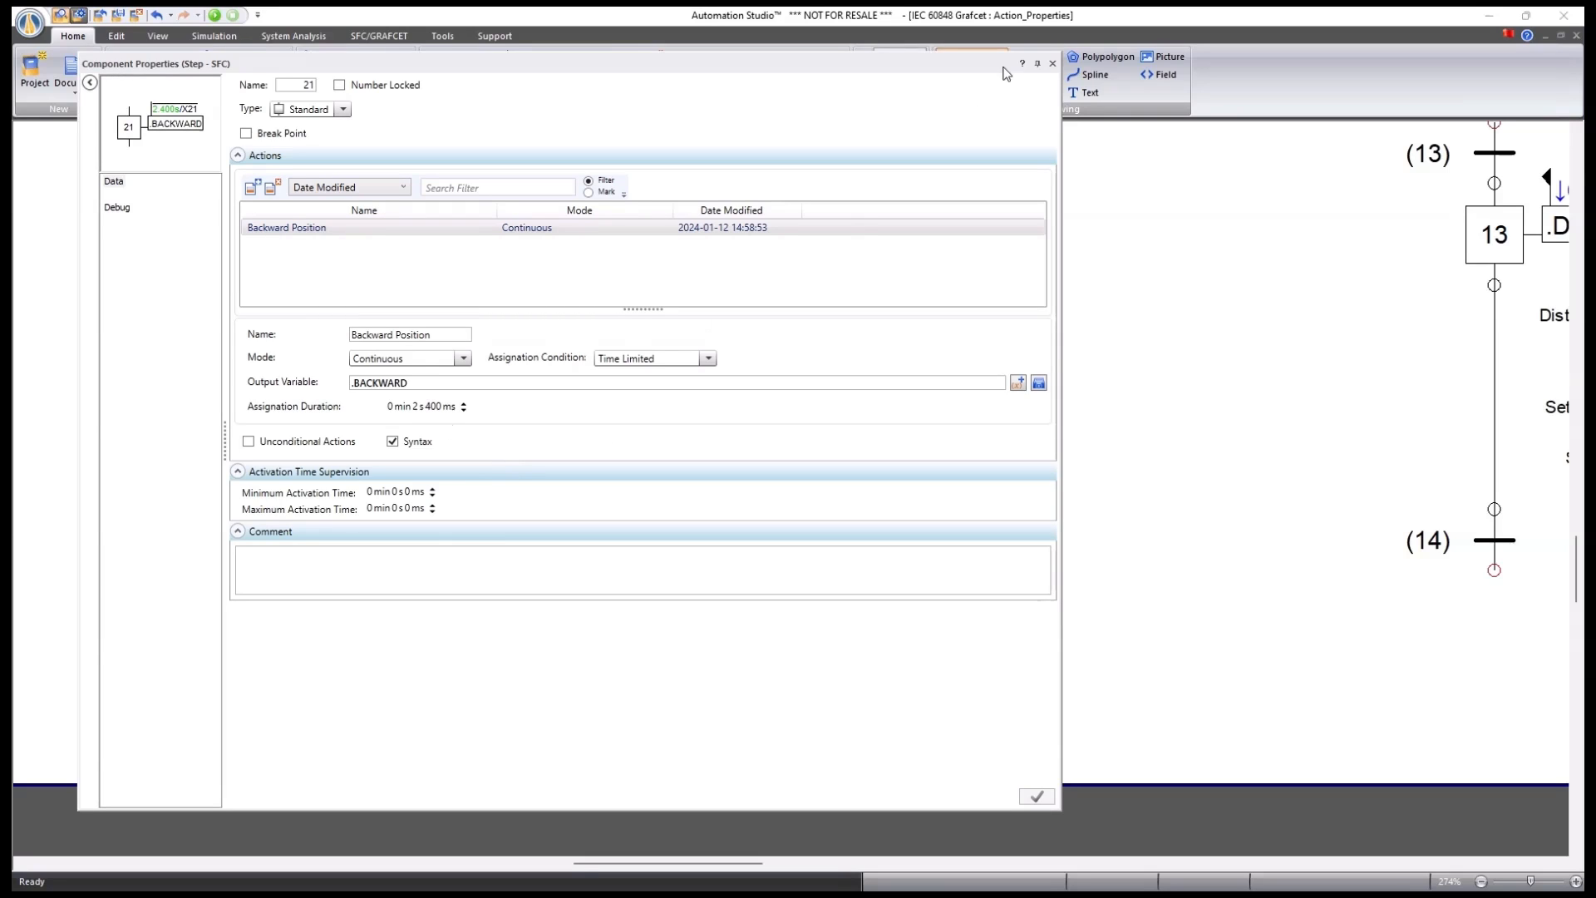
left_click(1052, 64)
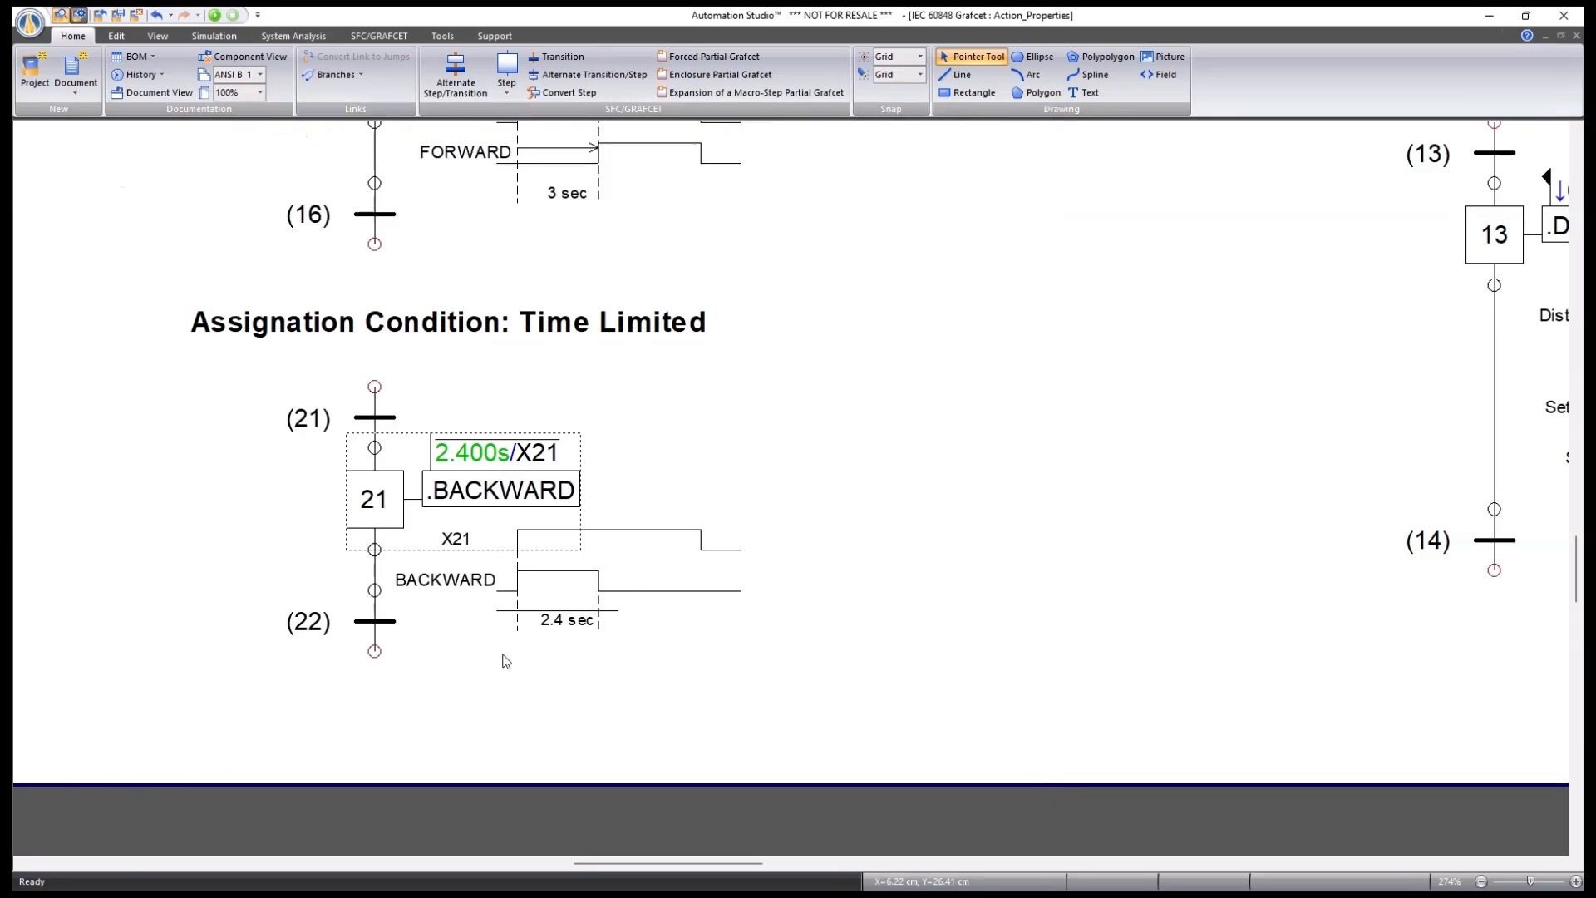
left_click(541, 675)
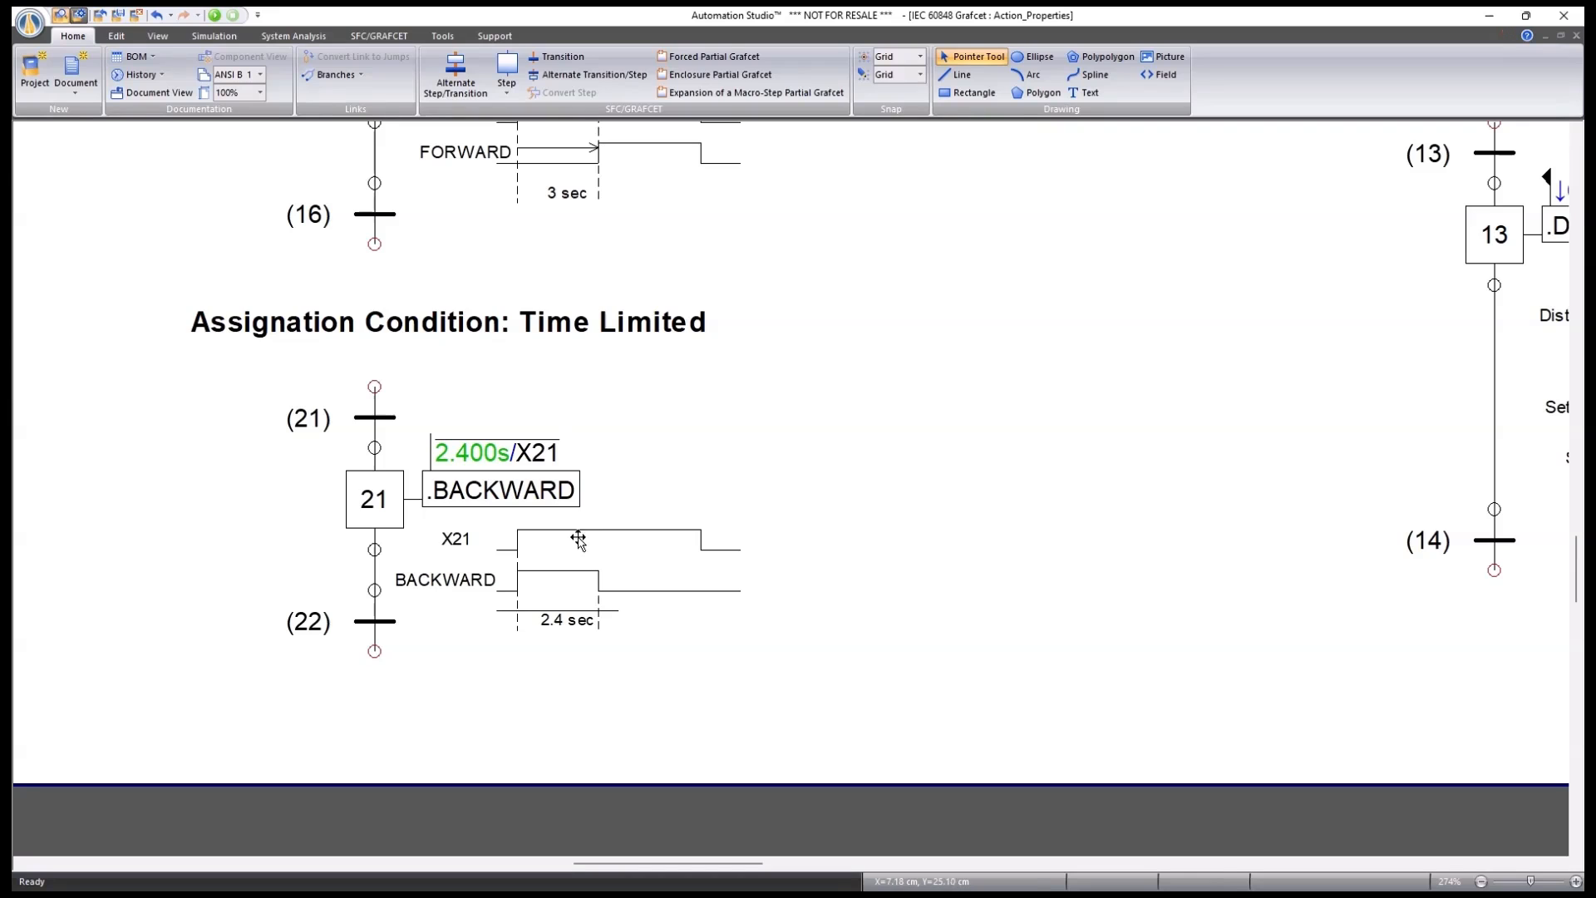
Zoom and pan the diagram to centre step 3's '.Setpoint := .Length + 3' example.
scroll(371, 701, "down", 5)
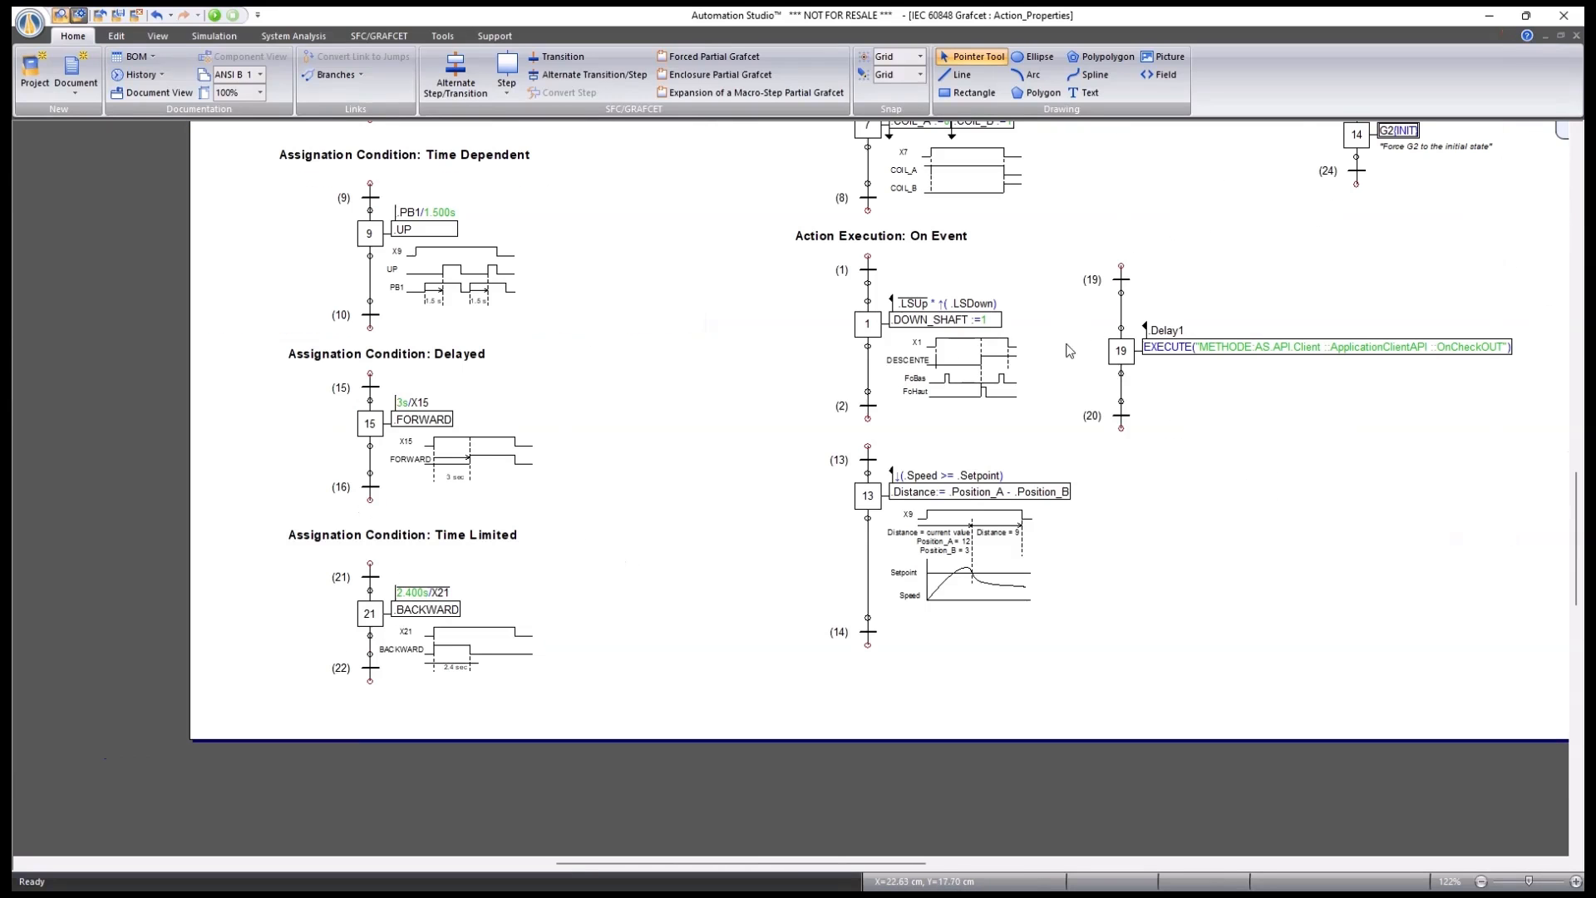
left_click_drag(1115, 173, 1005, 675)
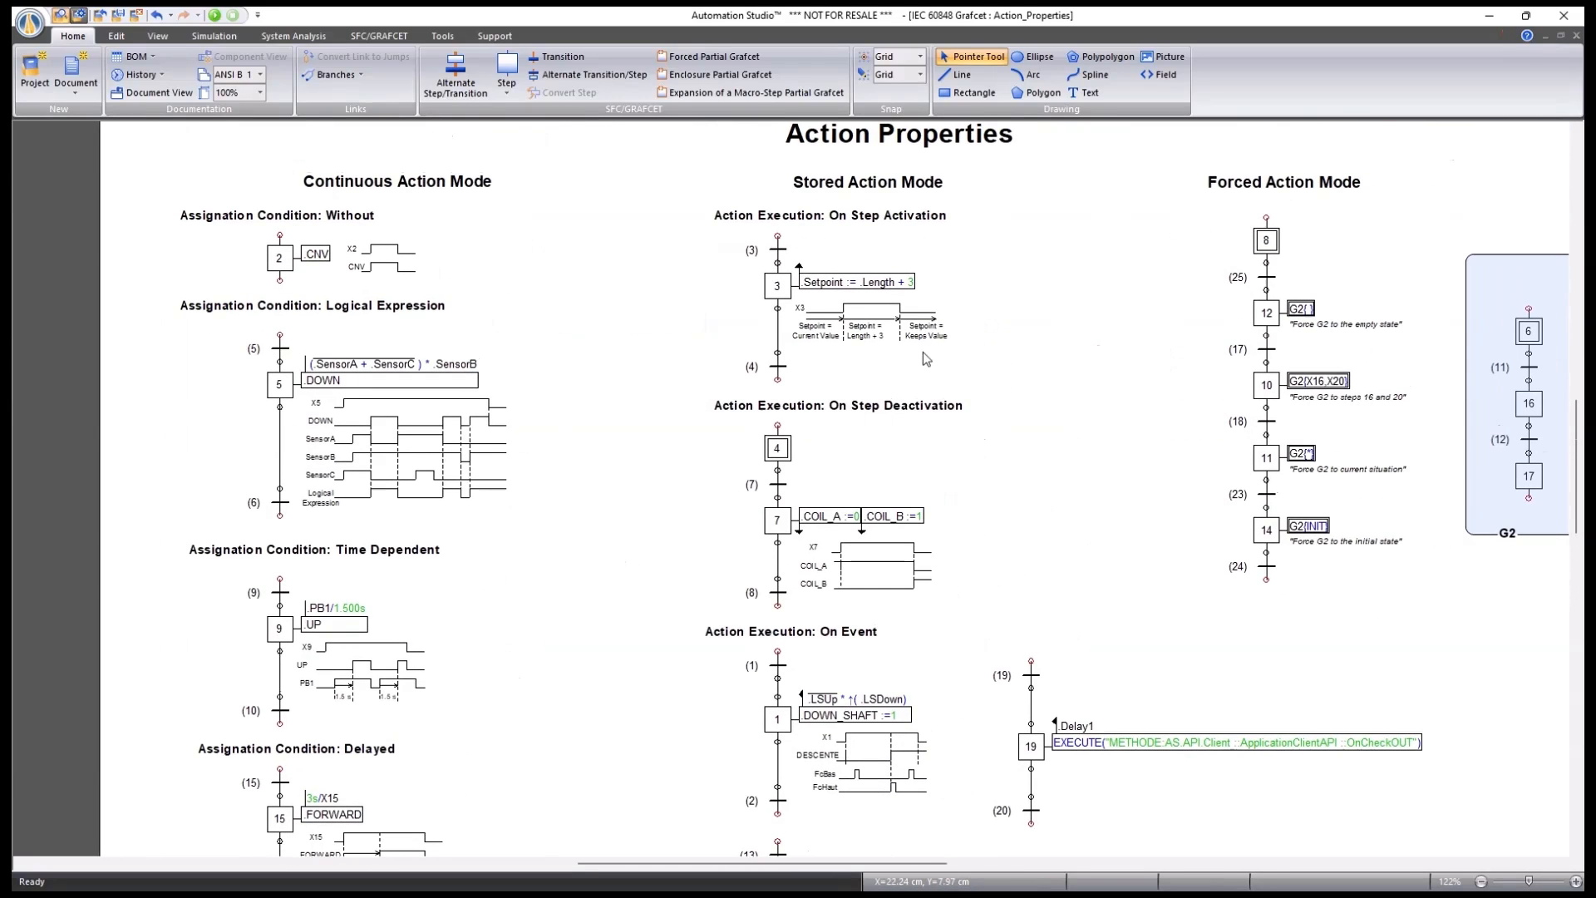
scroll(971, 183, "up", 3)
scroll(971, 183, "up", 2)
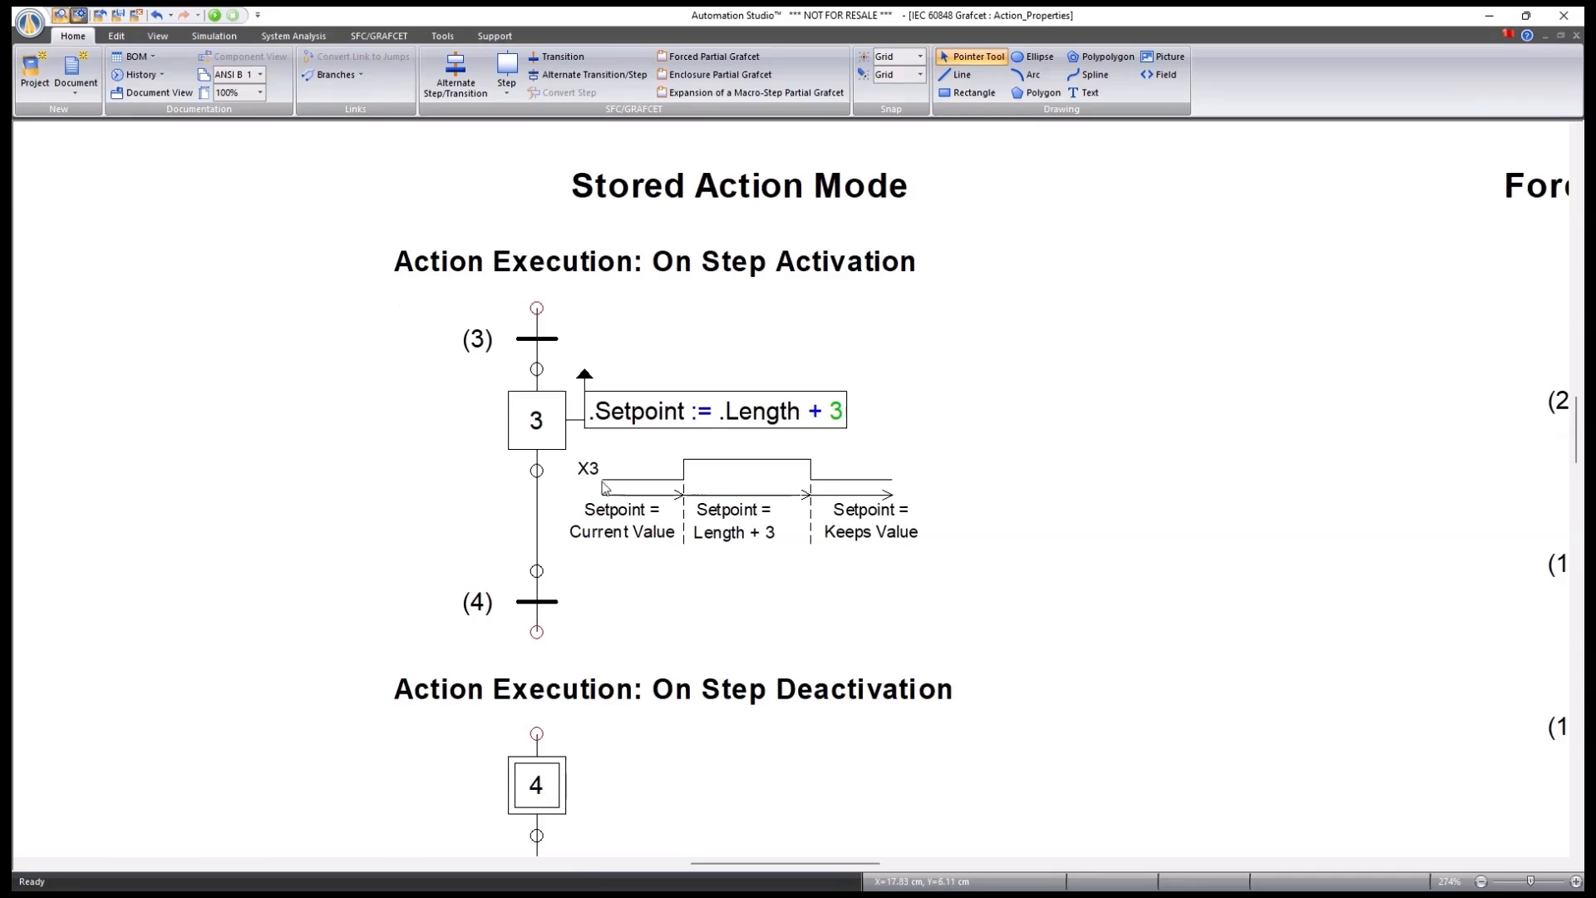
scroll(768, 487, "down", 1)
left_click_drag(517, 485, 723, 467)
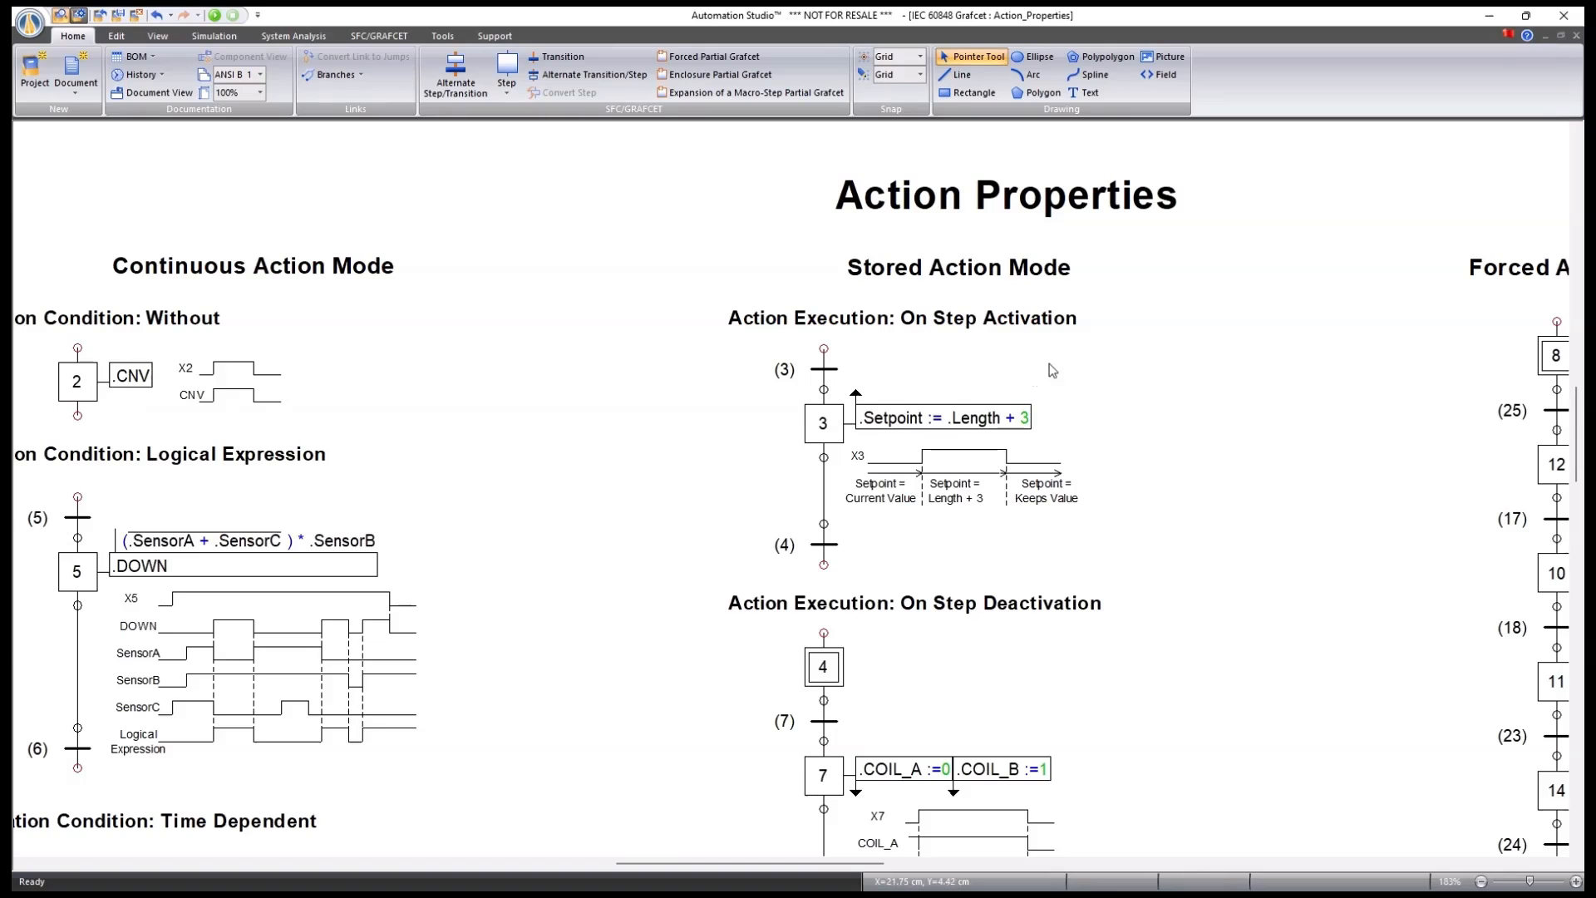
scroll(1151, 366, "up", 2)
left_click_drag(1169, 488, 1087, 466)
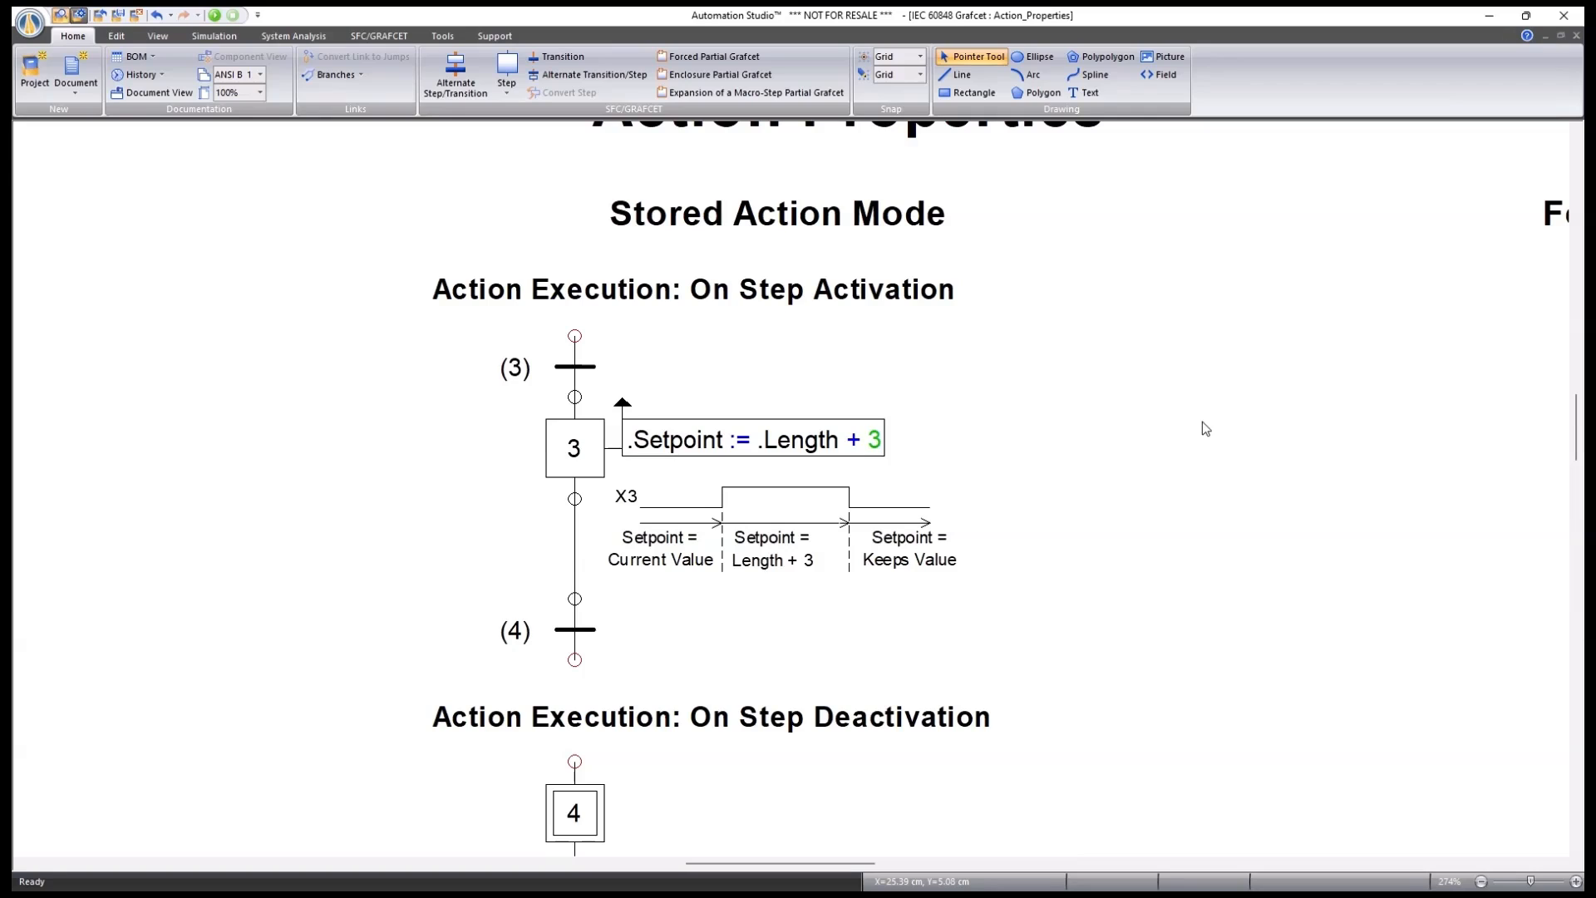
Confirm step 3's action keeps Stored mode and On Step Activation execution.
double_click(573, 449)
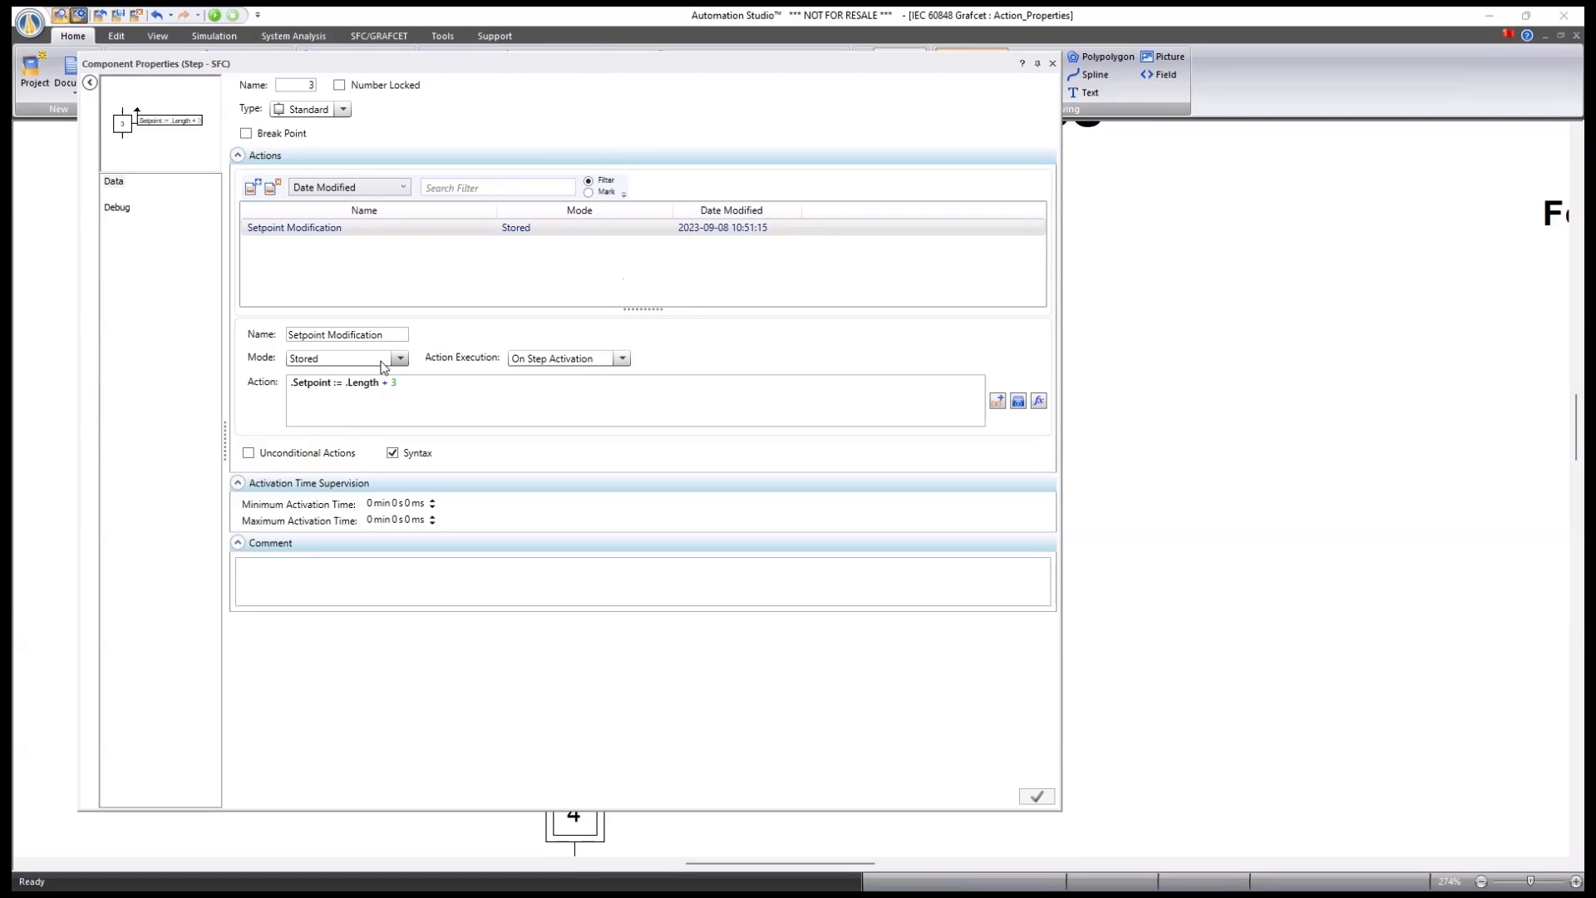
left_click(399, 360)
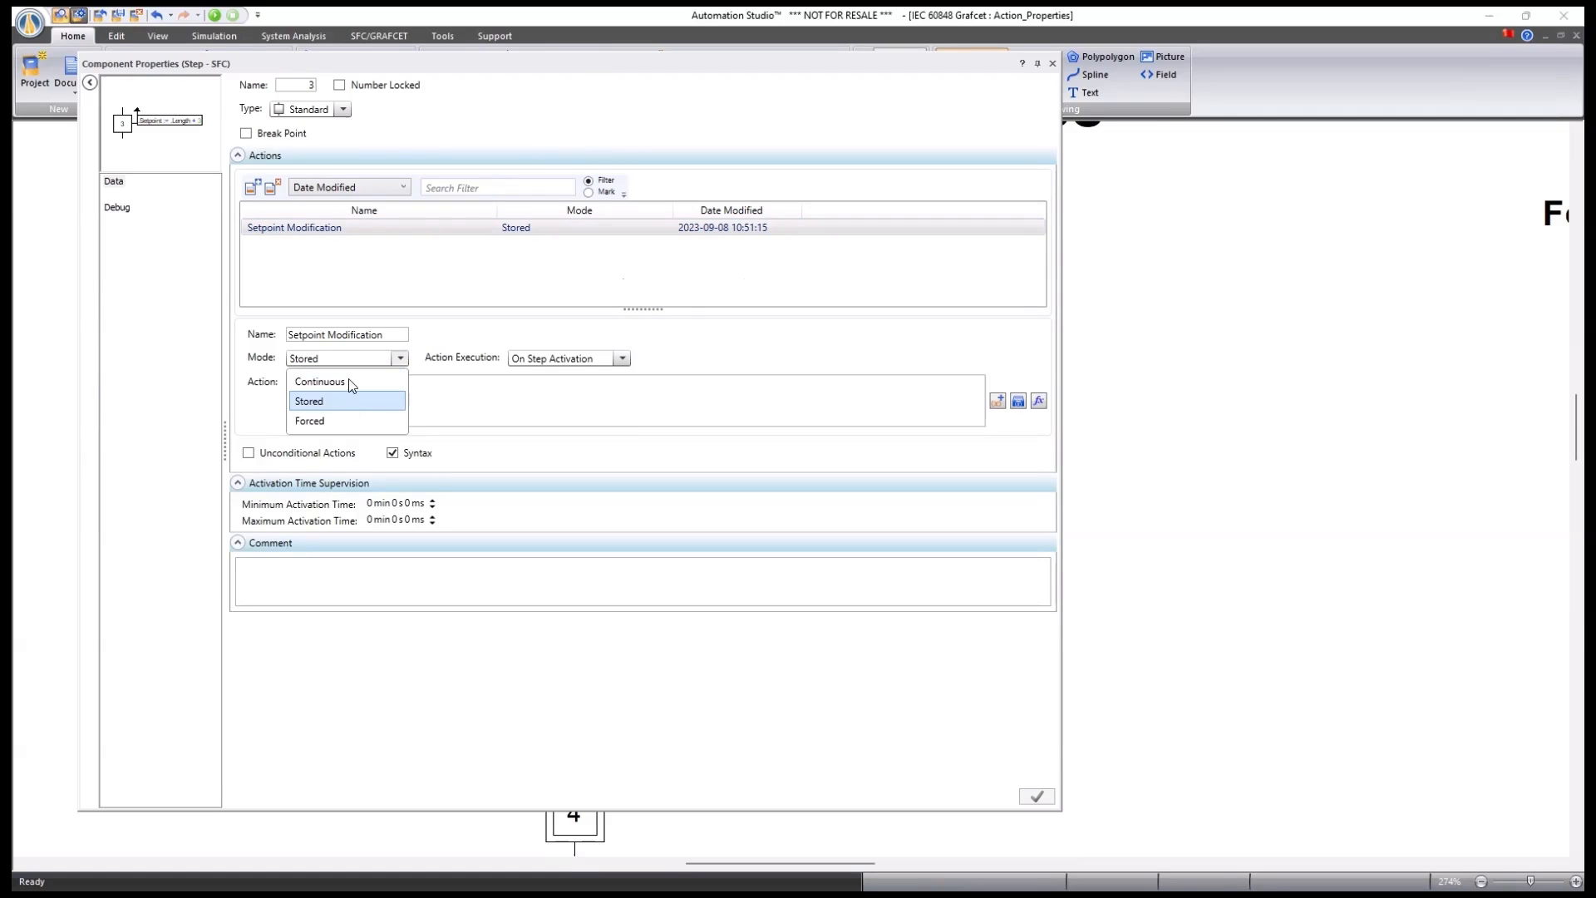
left_click(332, 401)
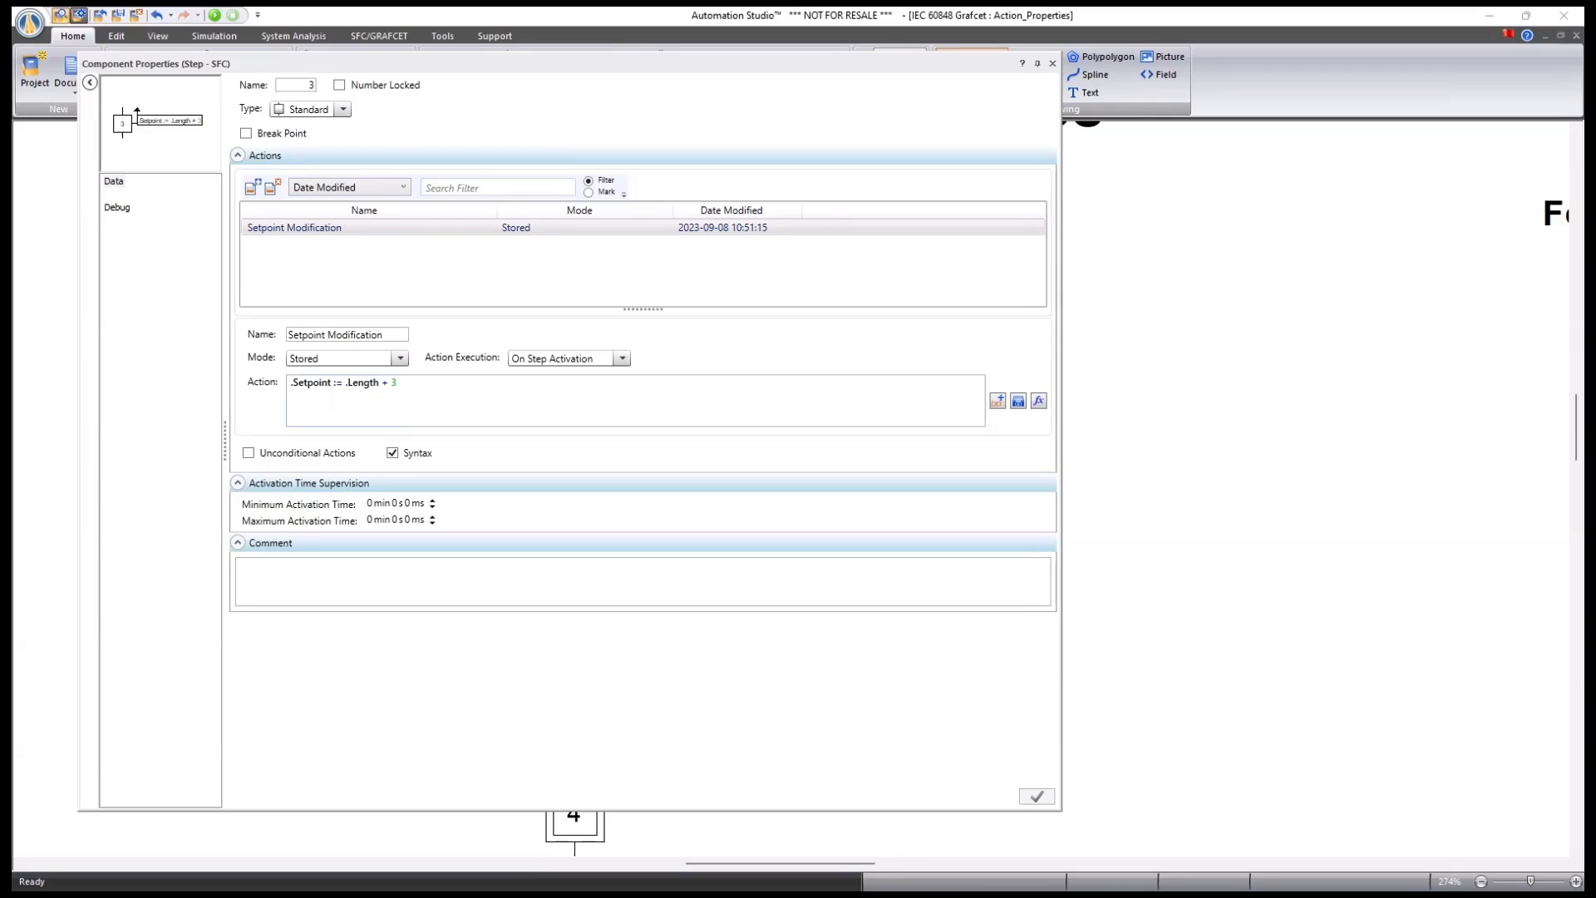
left_click(623, 359)
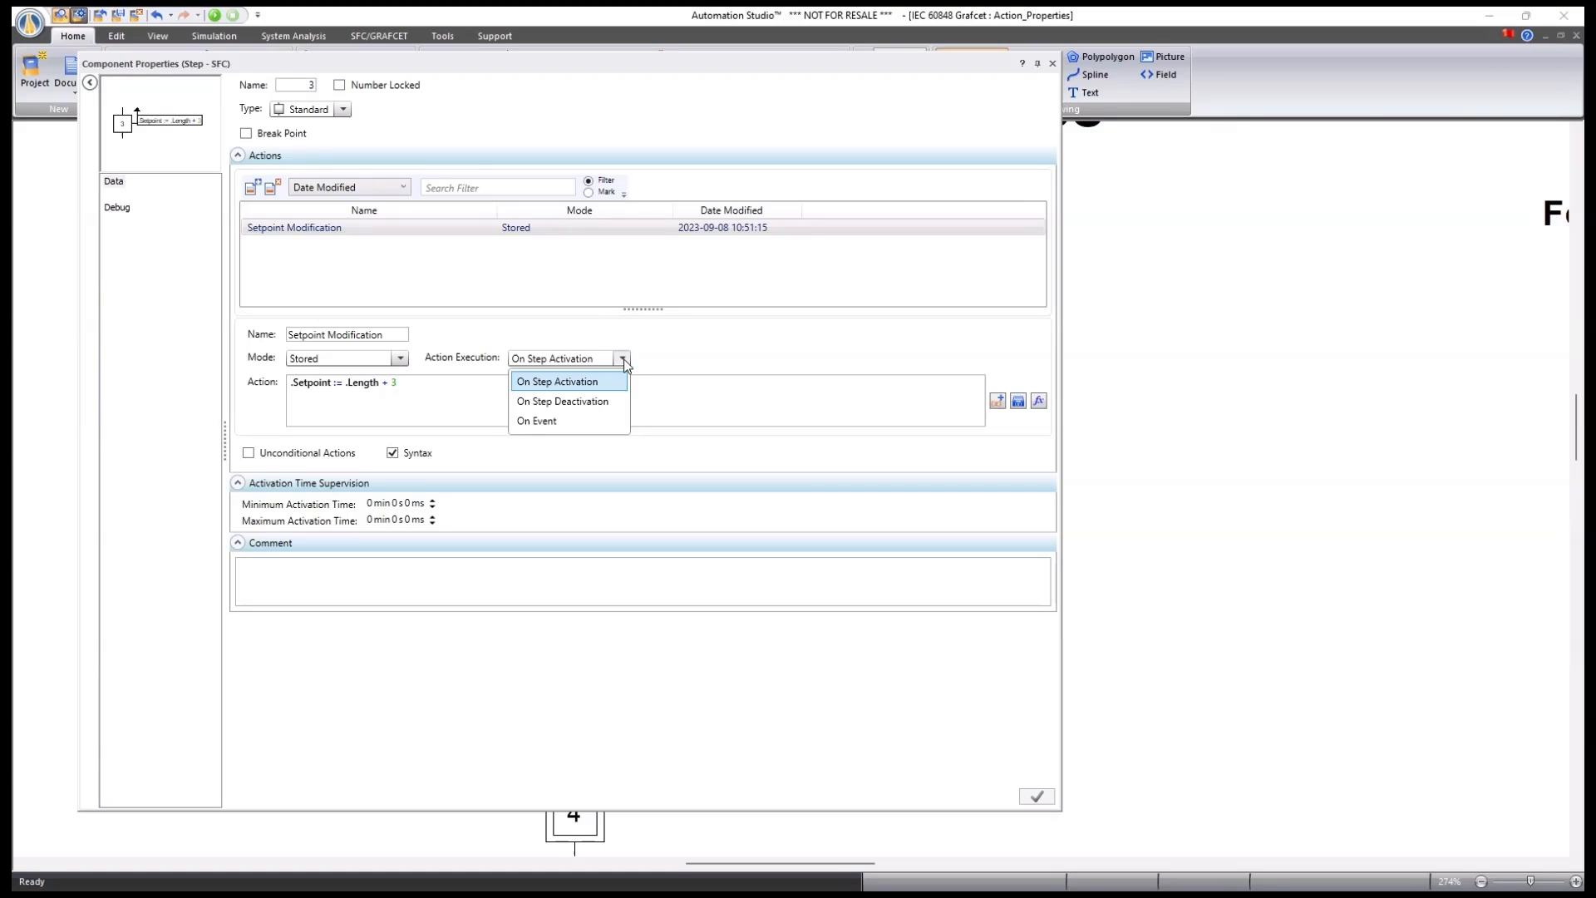
left_click(624, 364)
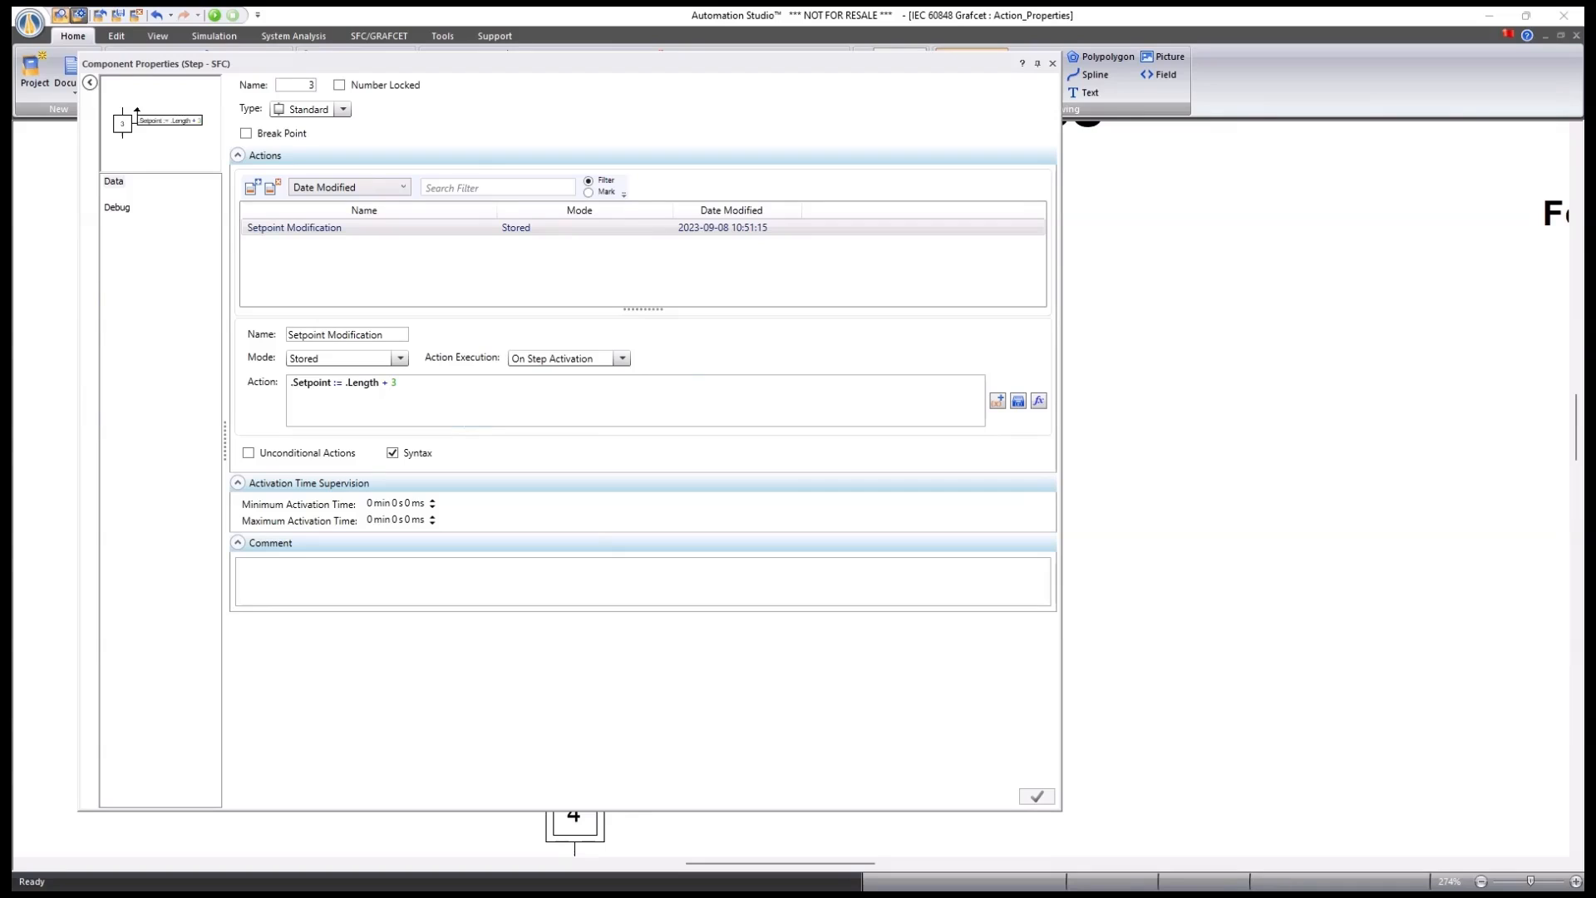
left_click(396, 382)
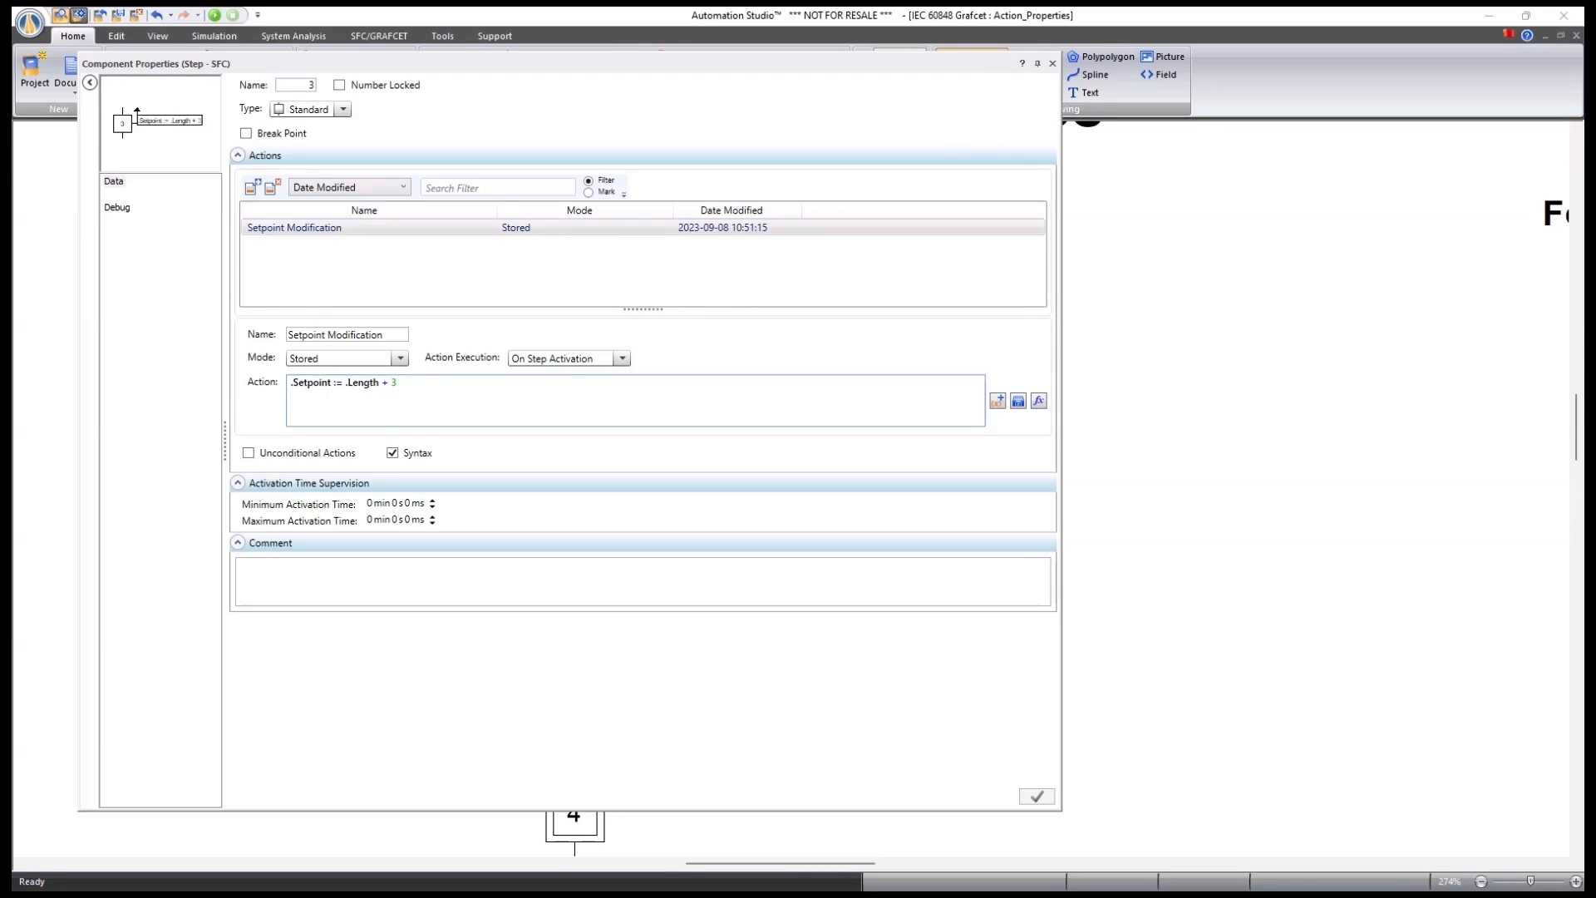
Browse the Conversion and General operators for step 3's expression, then close without changes.
left_click(1039, 401)
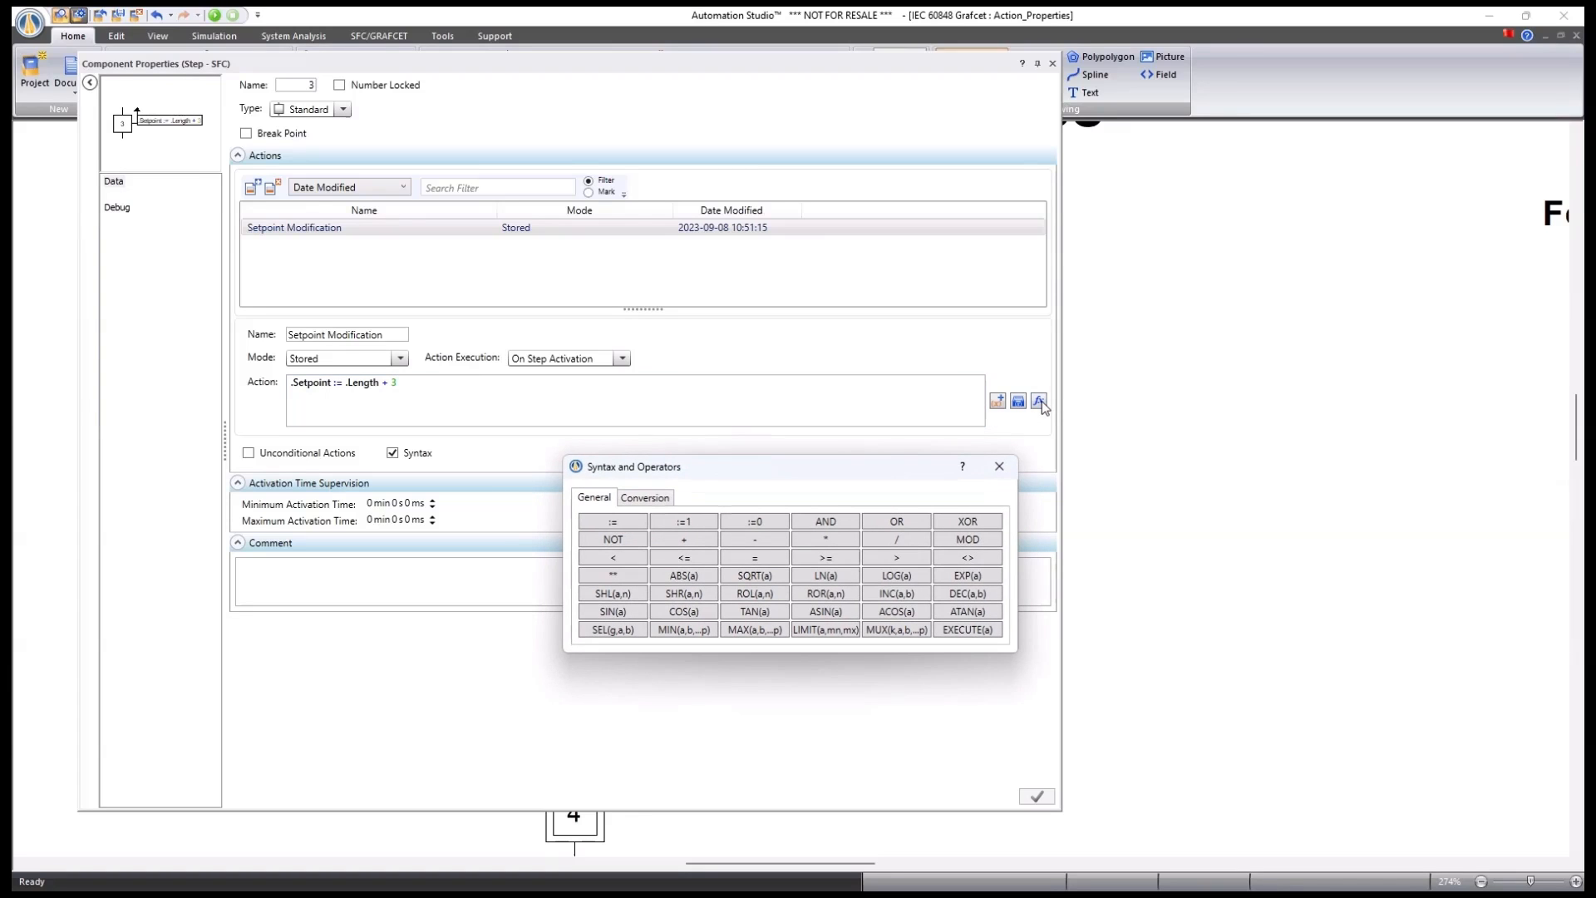
left_click(644, 497)
left_click(595, 501)
left_click(999, 466)
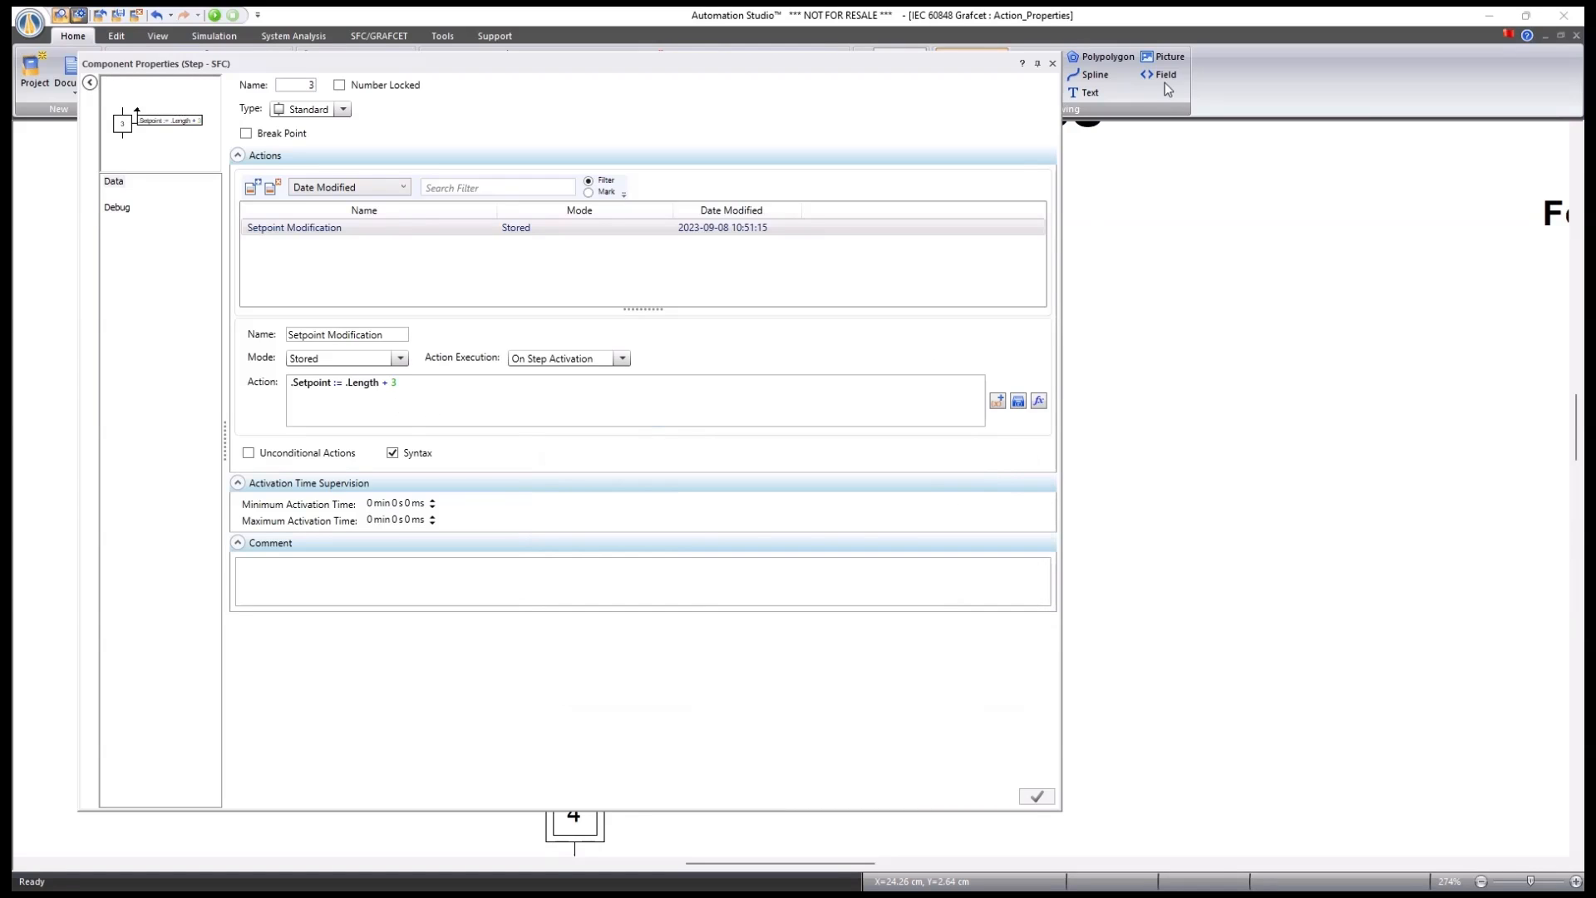
left_click(1052, 63)
left_click(1201, 371)
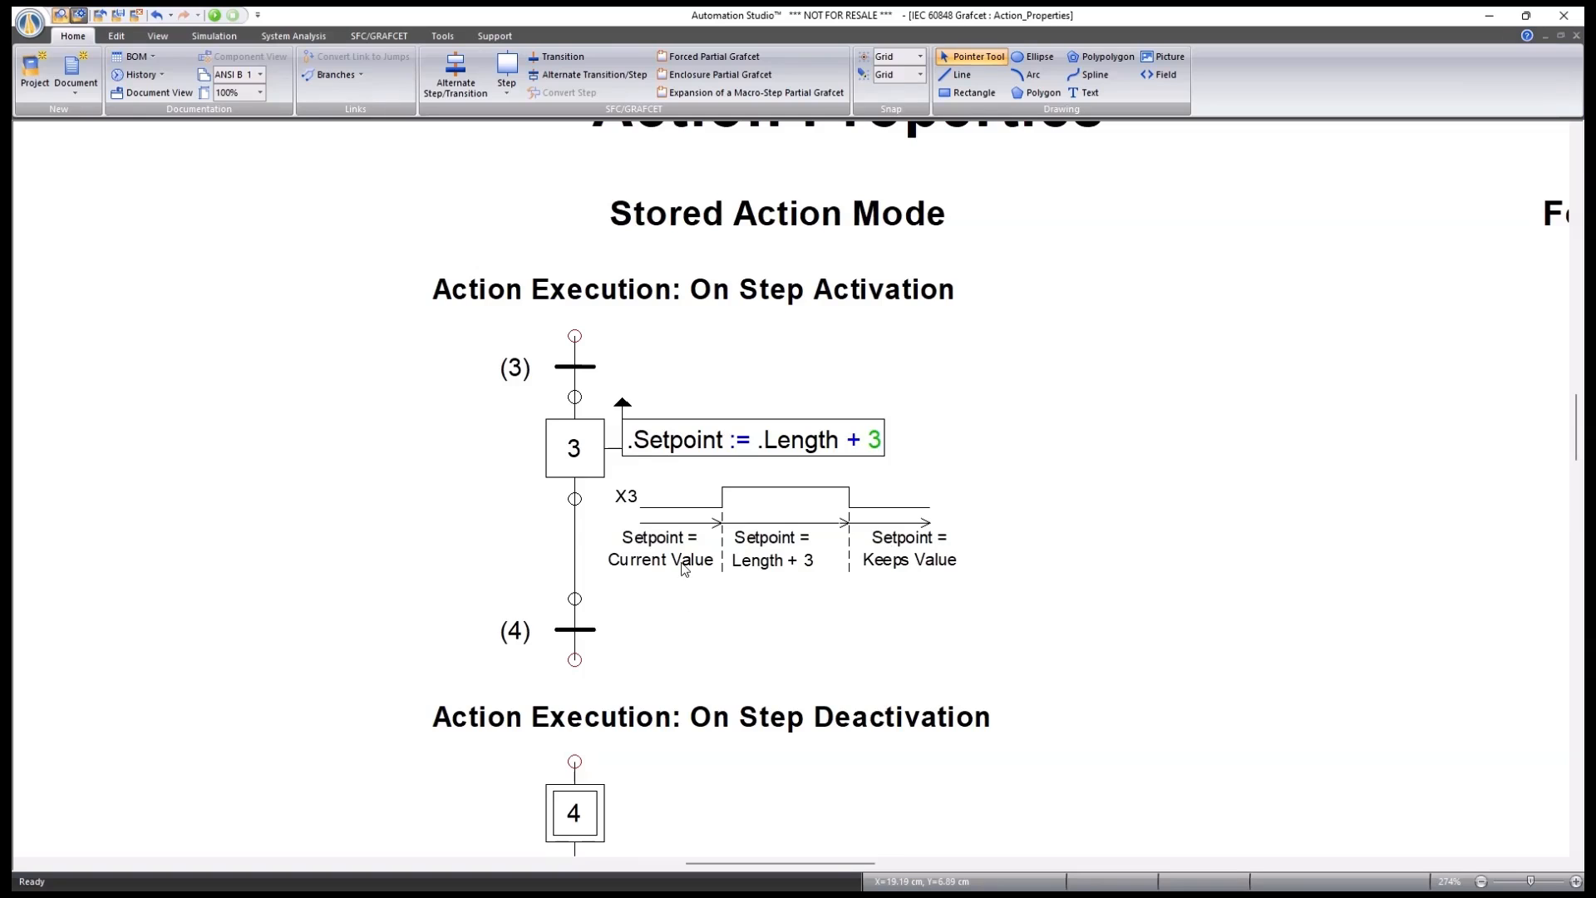
Scroll past On Step Deactivation to the On Event example with step 1's .DOWN_SHAFT action.
scroll(738, 489, "down", 3)
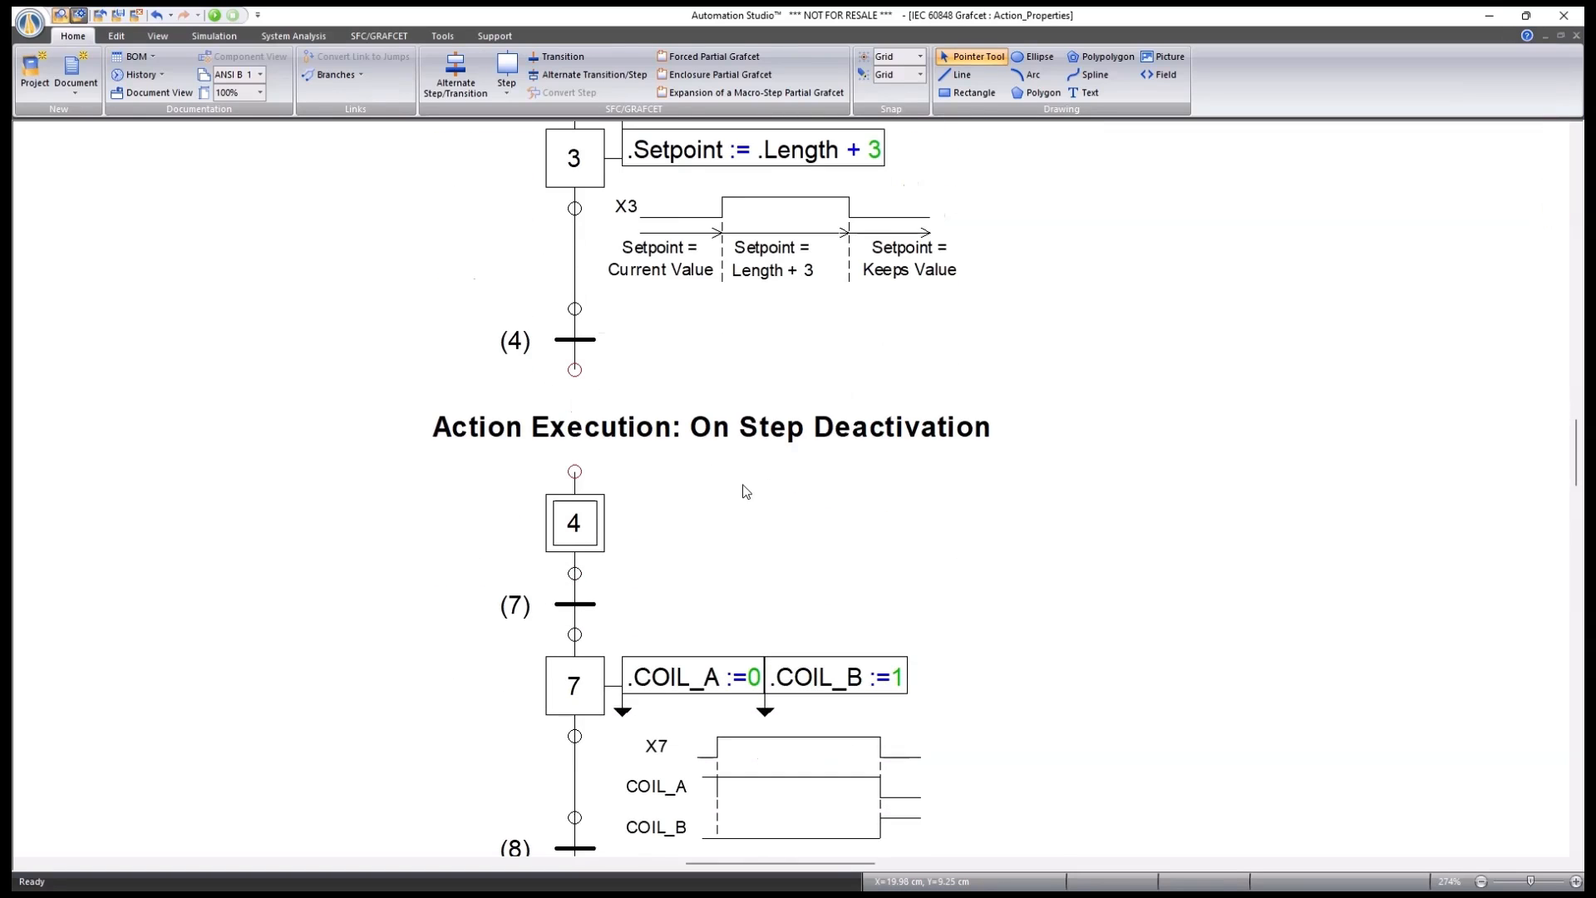
scroll(746, 491, "down", 2)
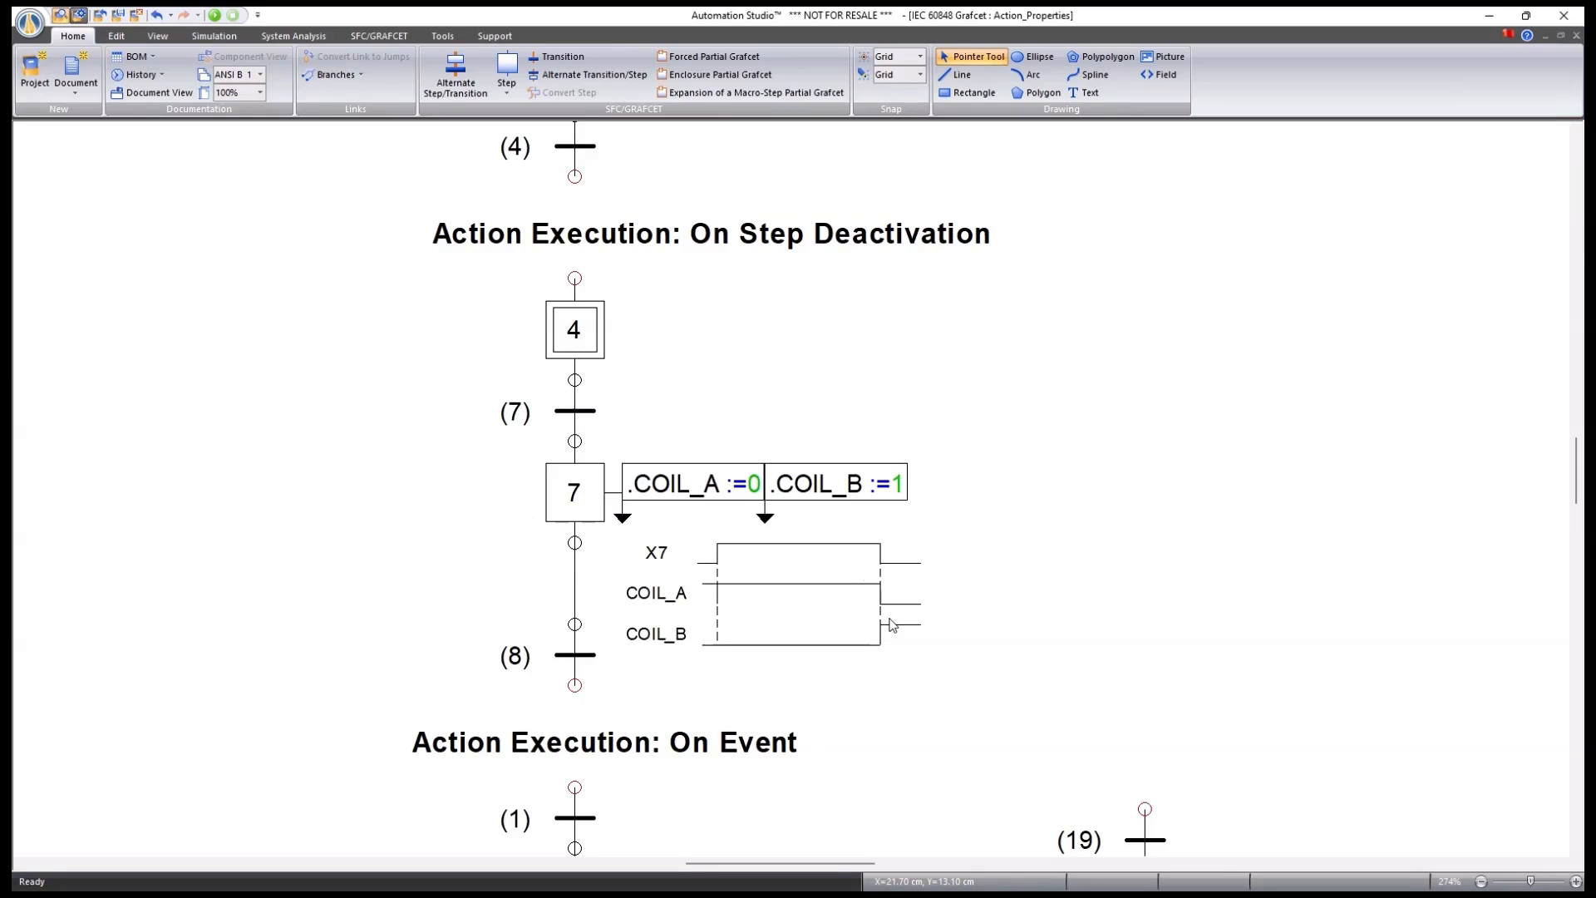
scroll(865, 514, "down", 2)
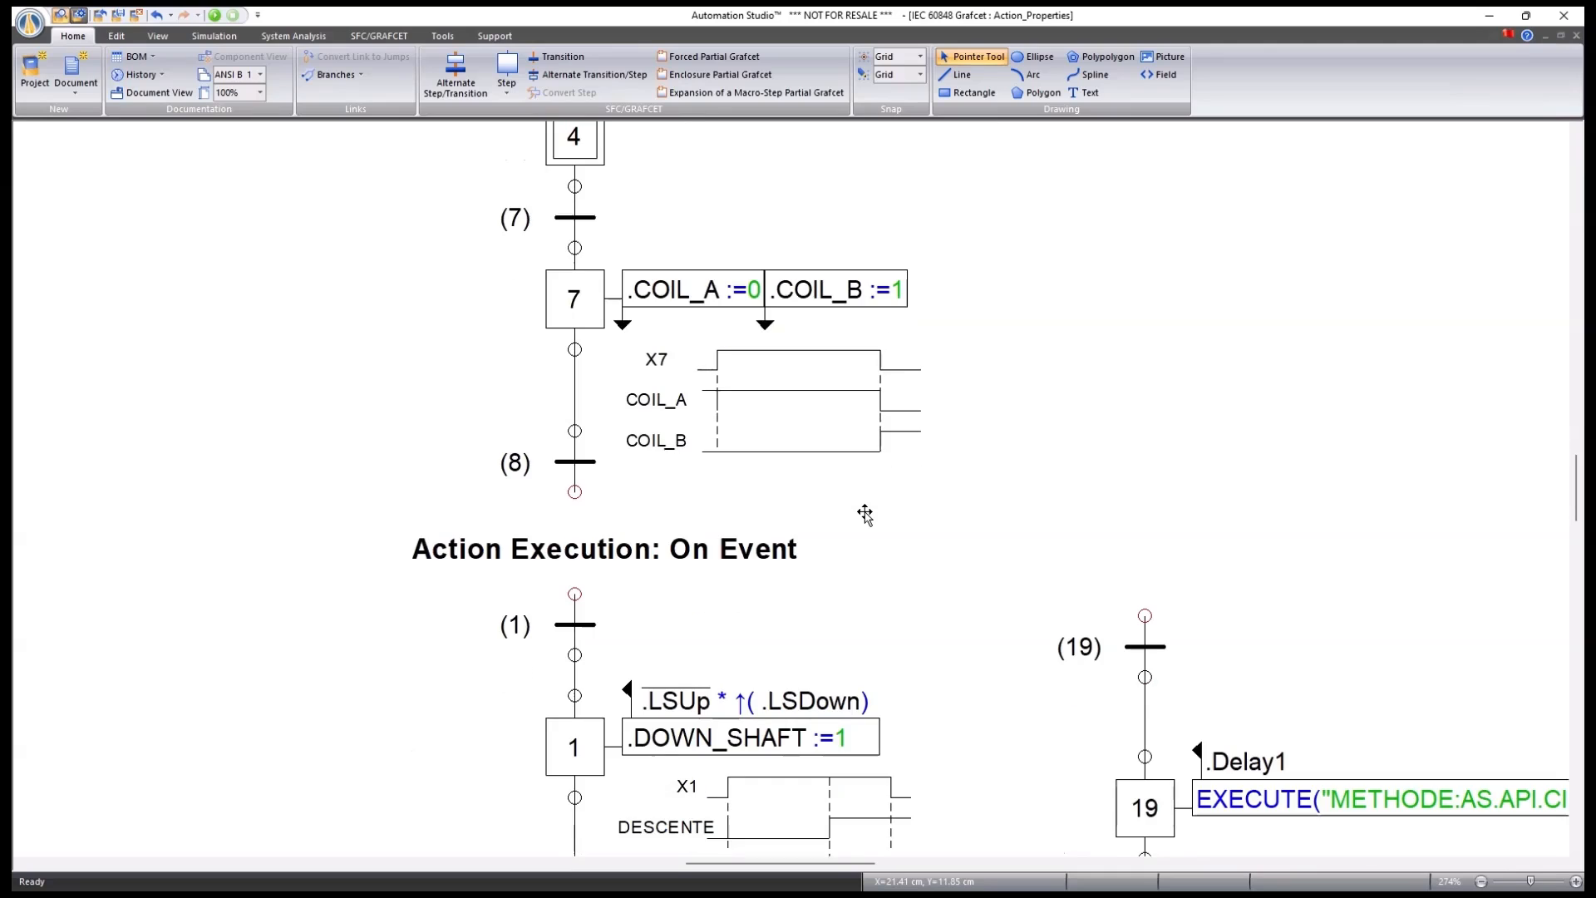
scroll(864, 513, "down", 2)
scroll(913, 486, "down", 1)
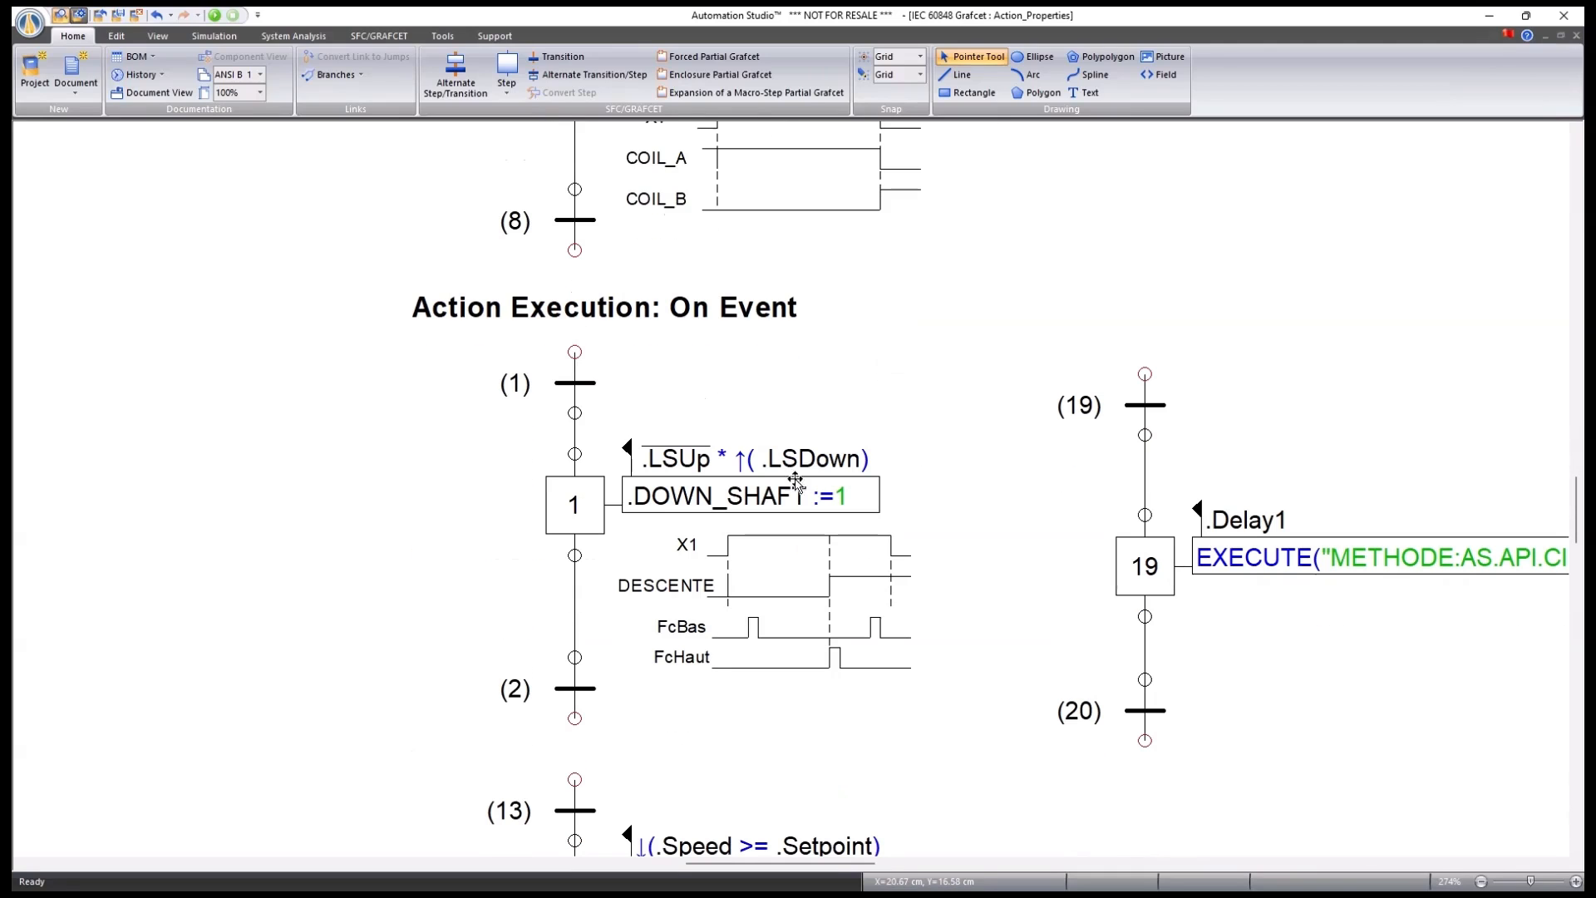
Confirm step 1's Down Shaft Position action stays Stored, executed On Event, and close its properties.
double_click(584, 507)
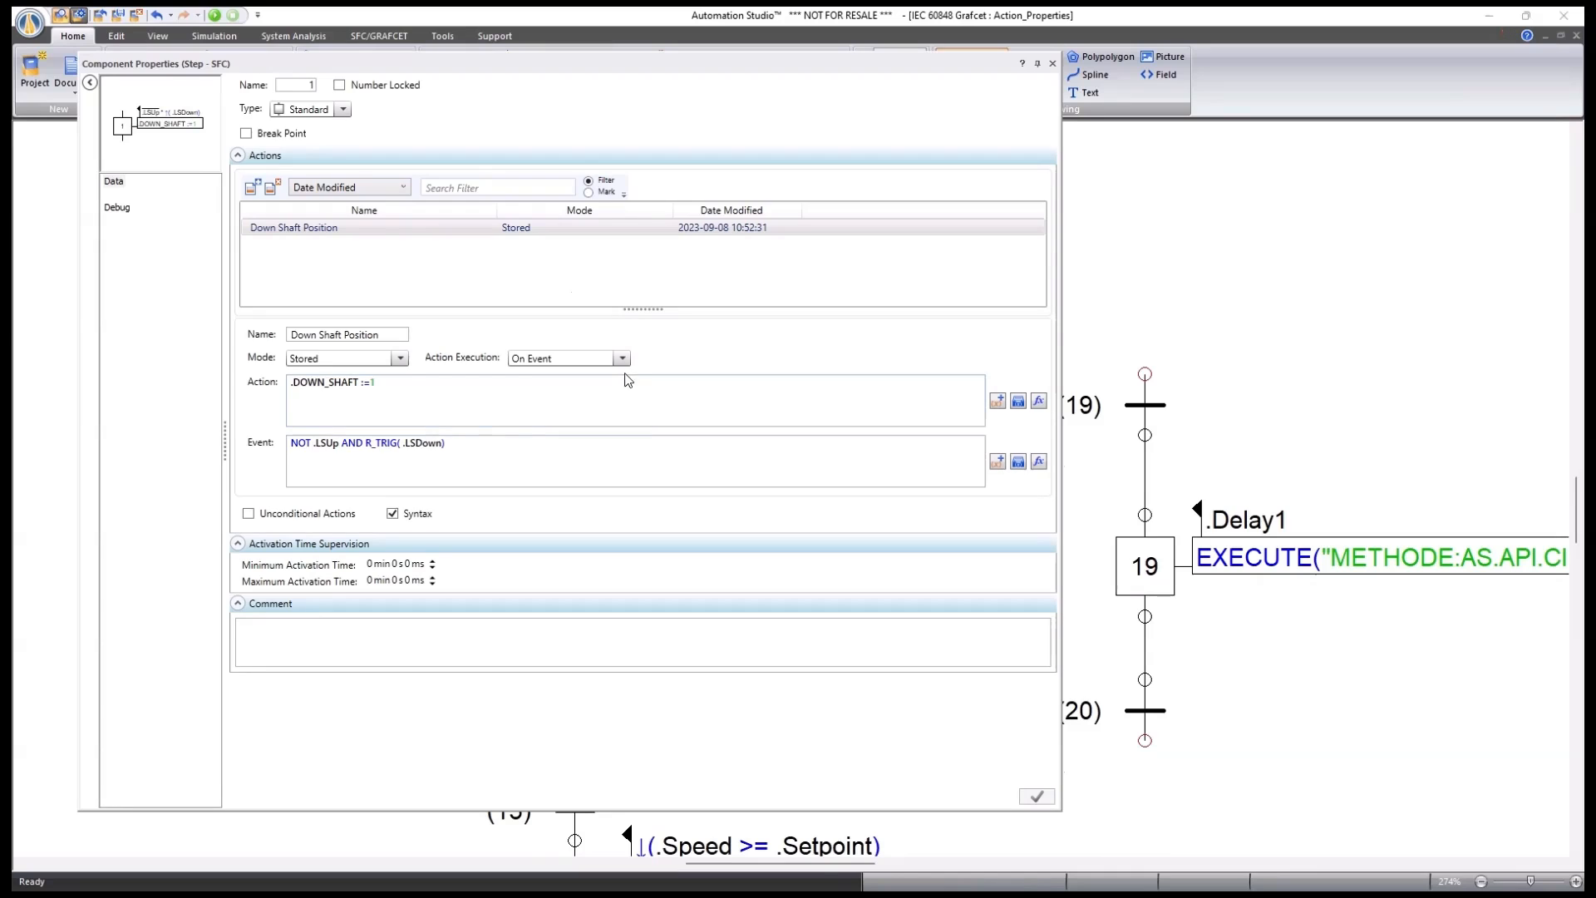
left_click(622, 359)
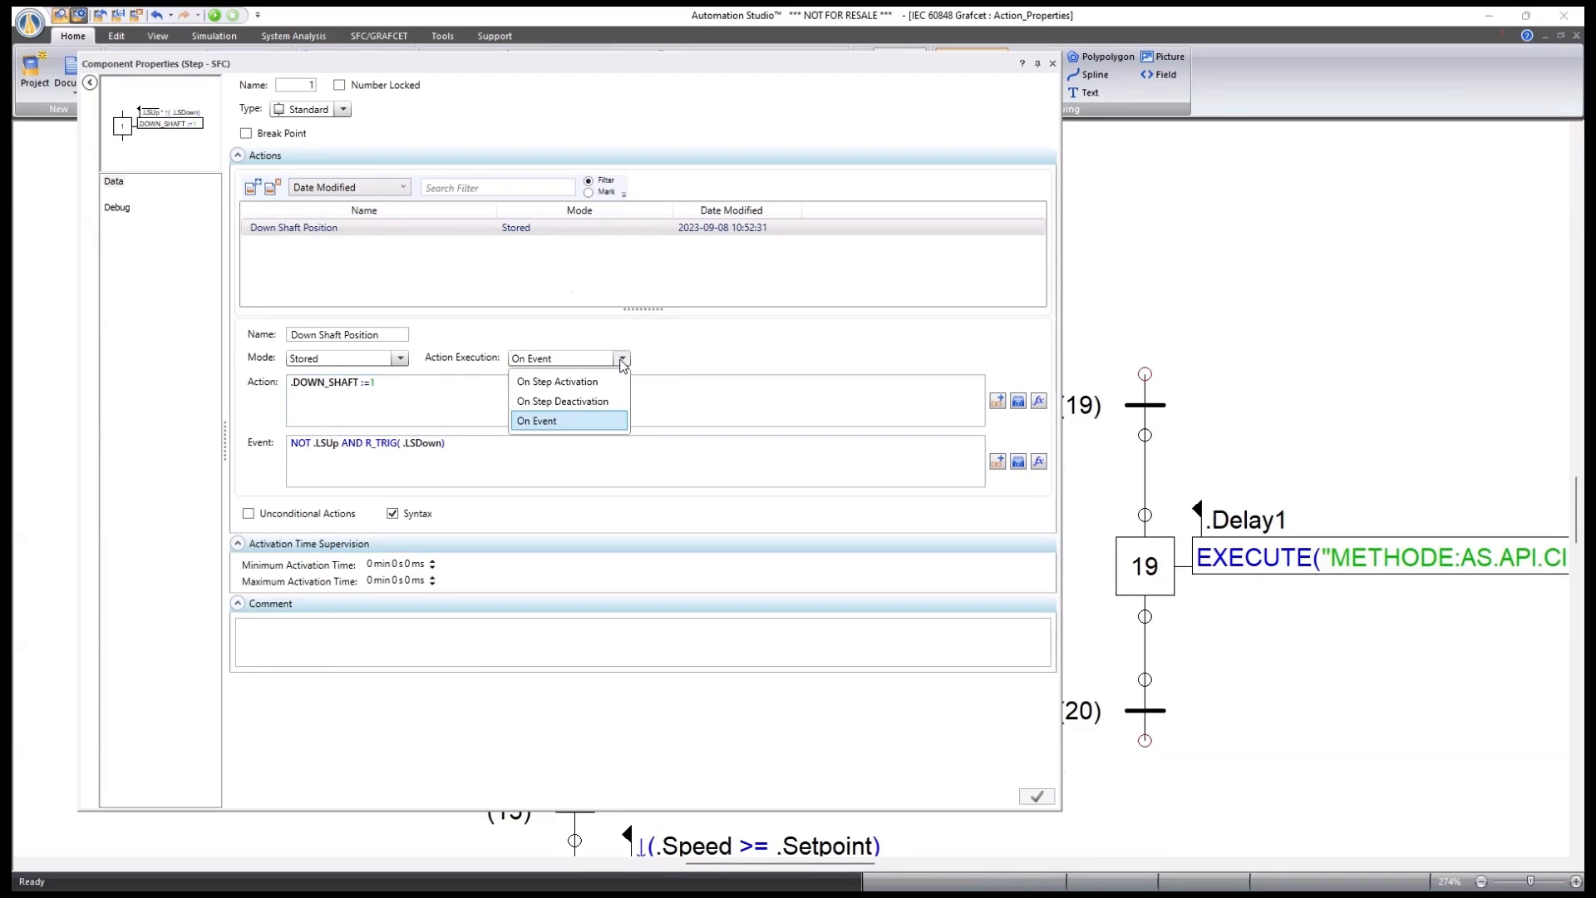
left_click(541, 425)
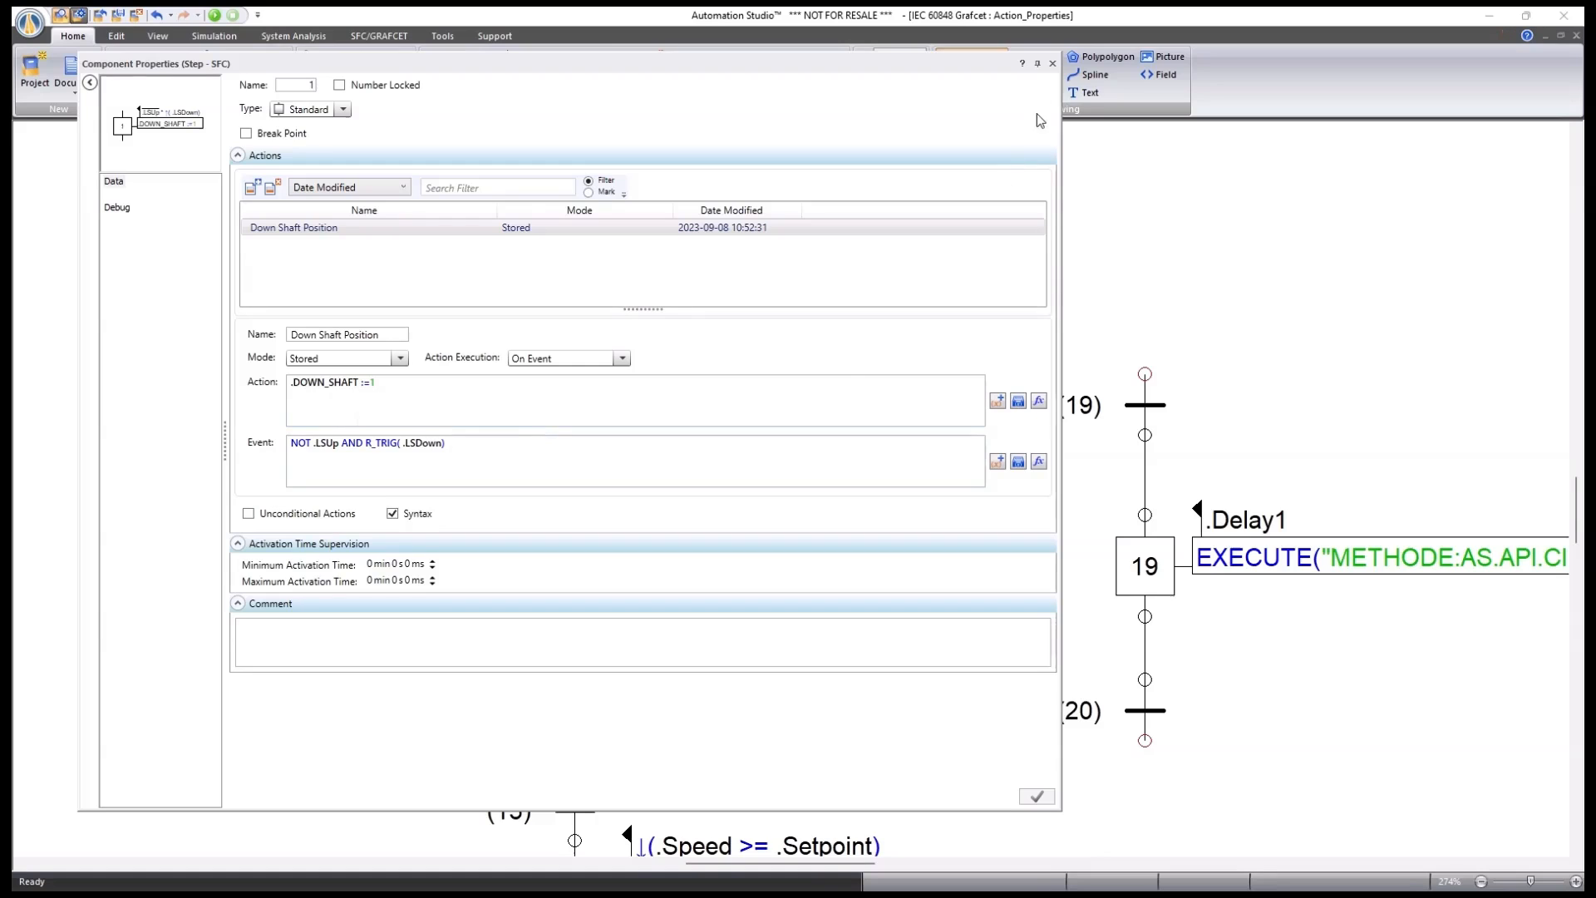
left_click(1052, 63)
left_click(986, 522)
left_click(1053, 64)
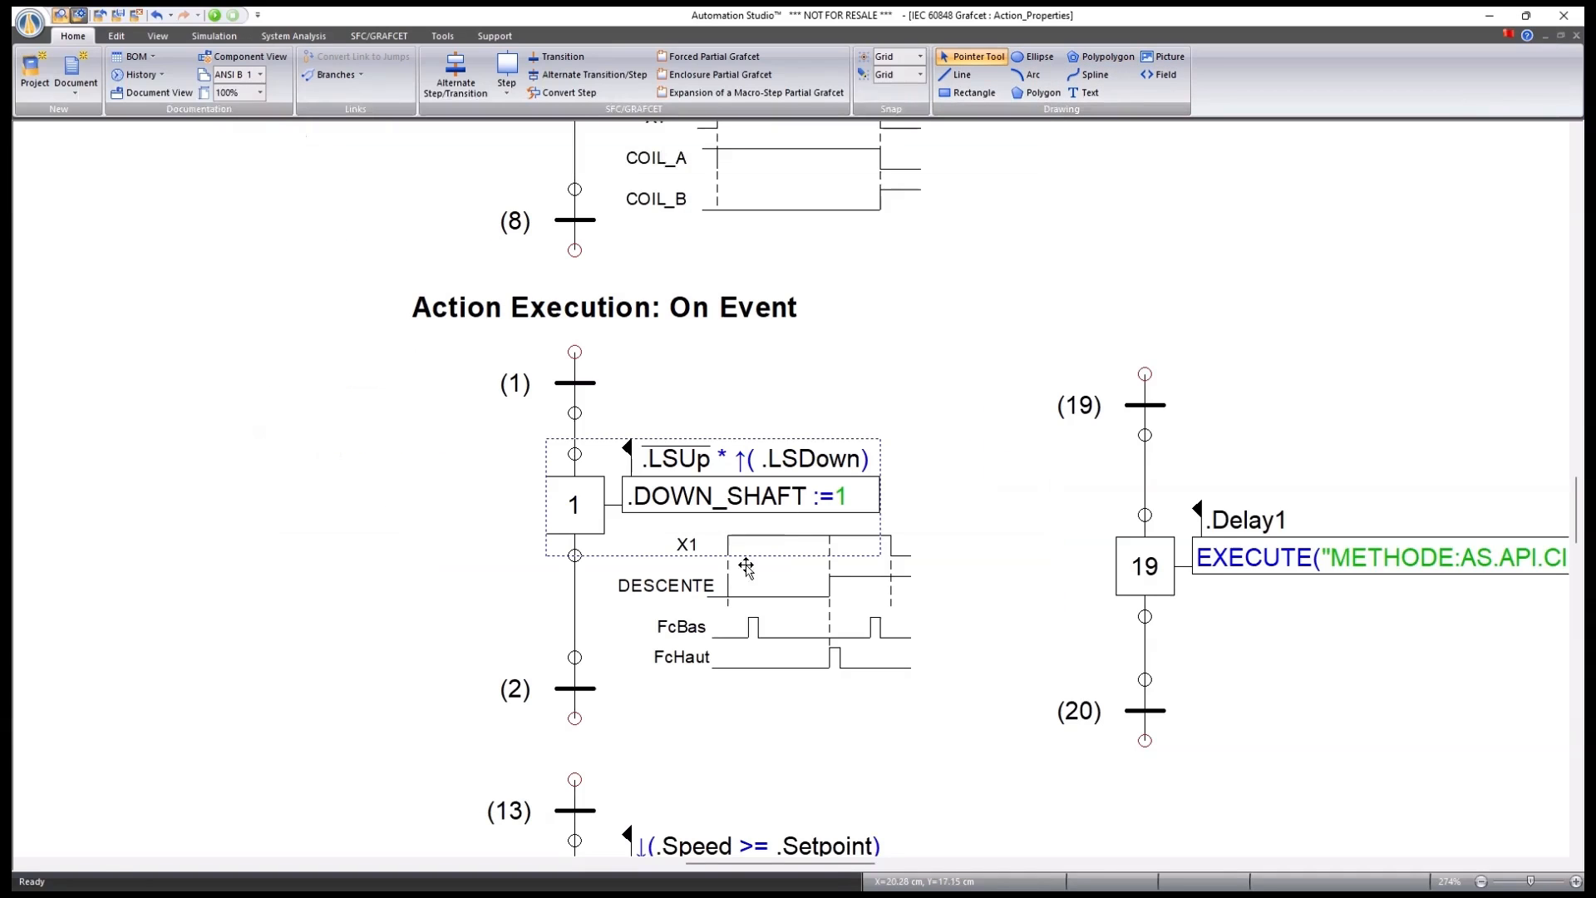
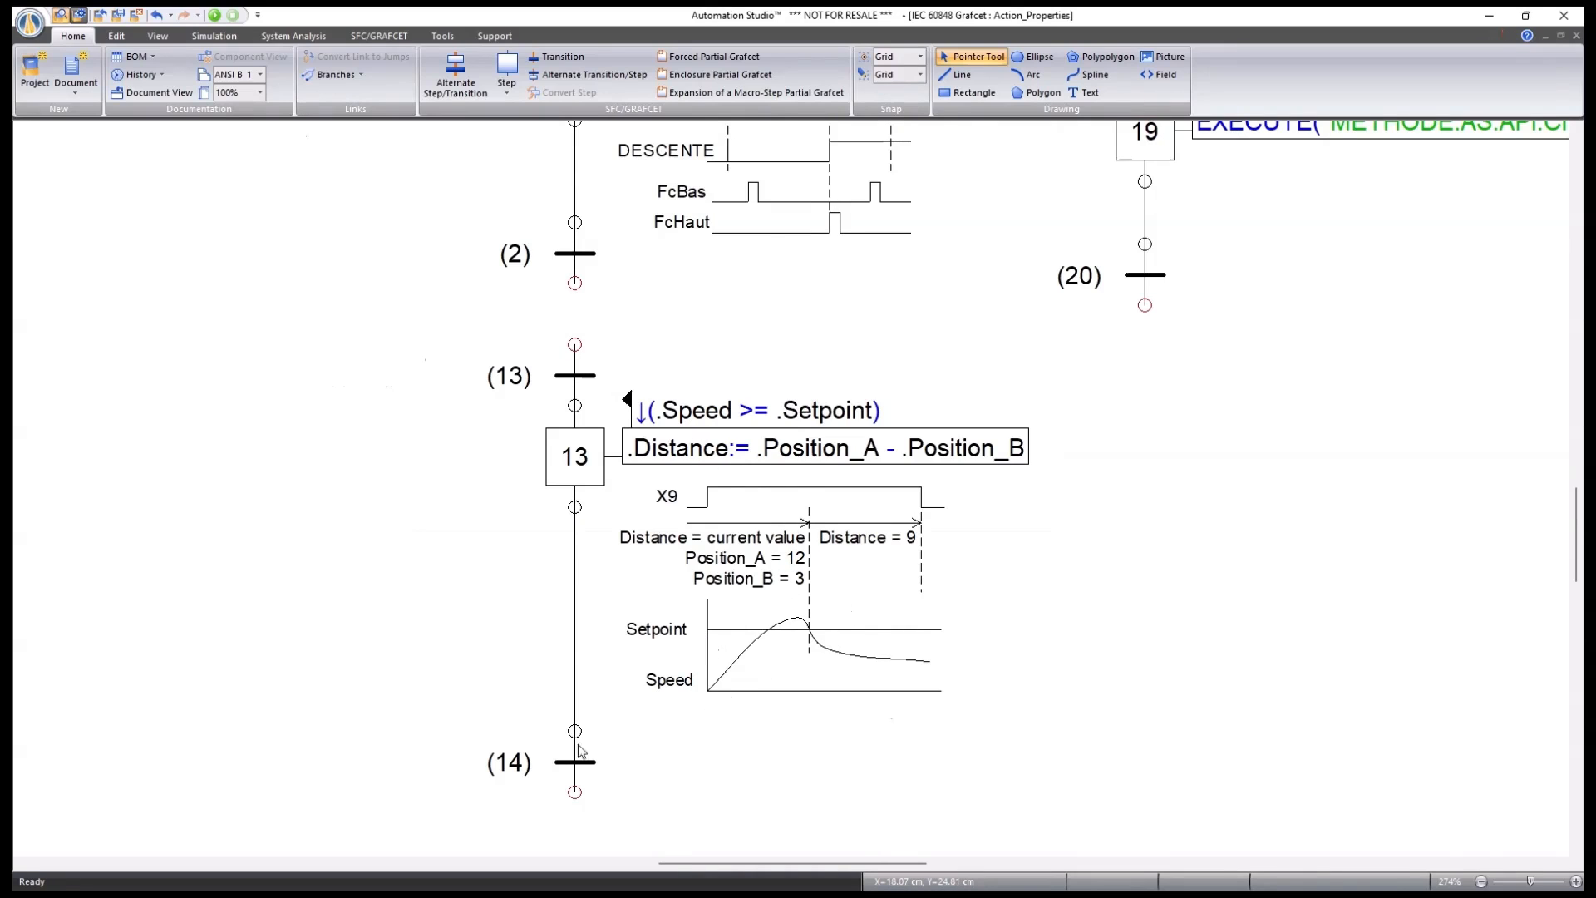
Zoom out over the Action Properties page, then back in on step 19's .Delay1 EXECUTE action.
scroll(580, 752, "down", 5)
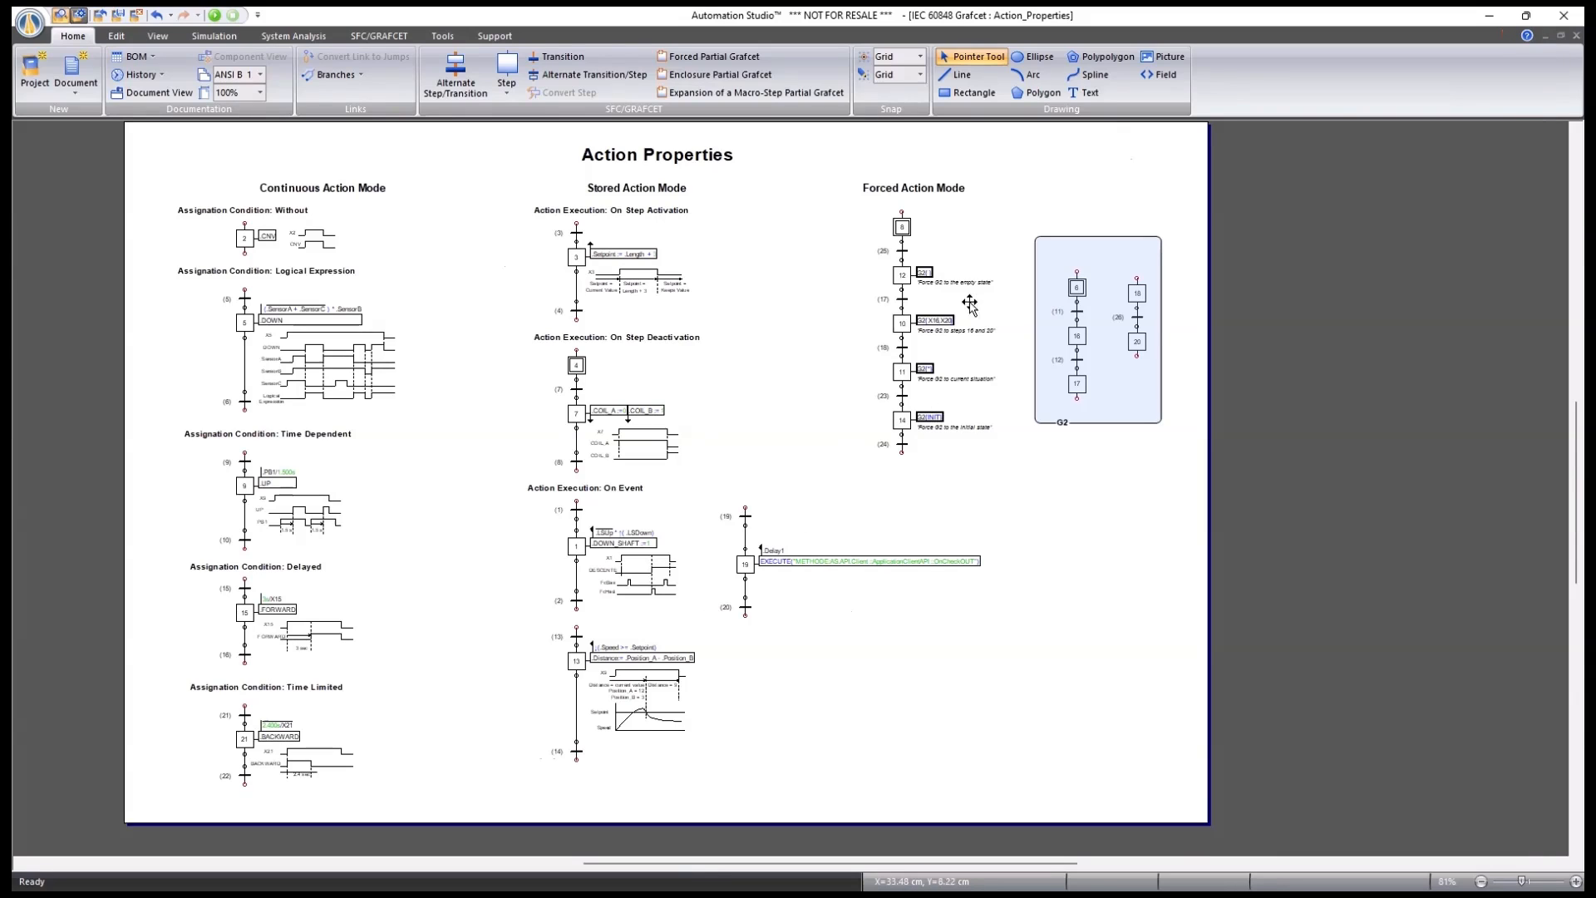
scroll(746, 564, "up", 7)
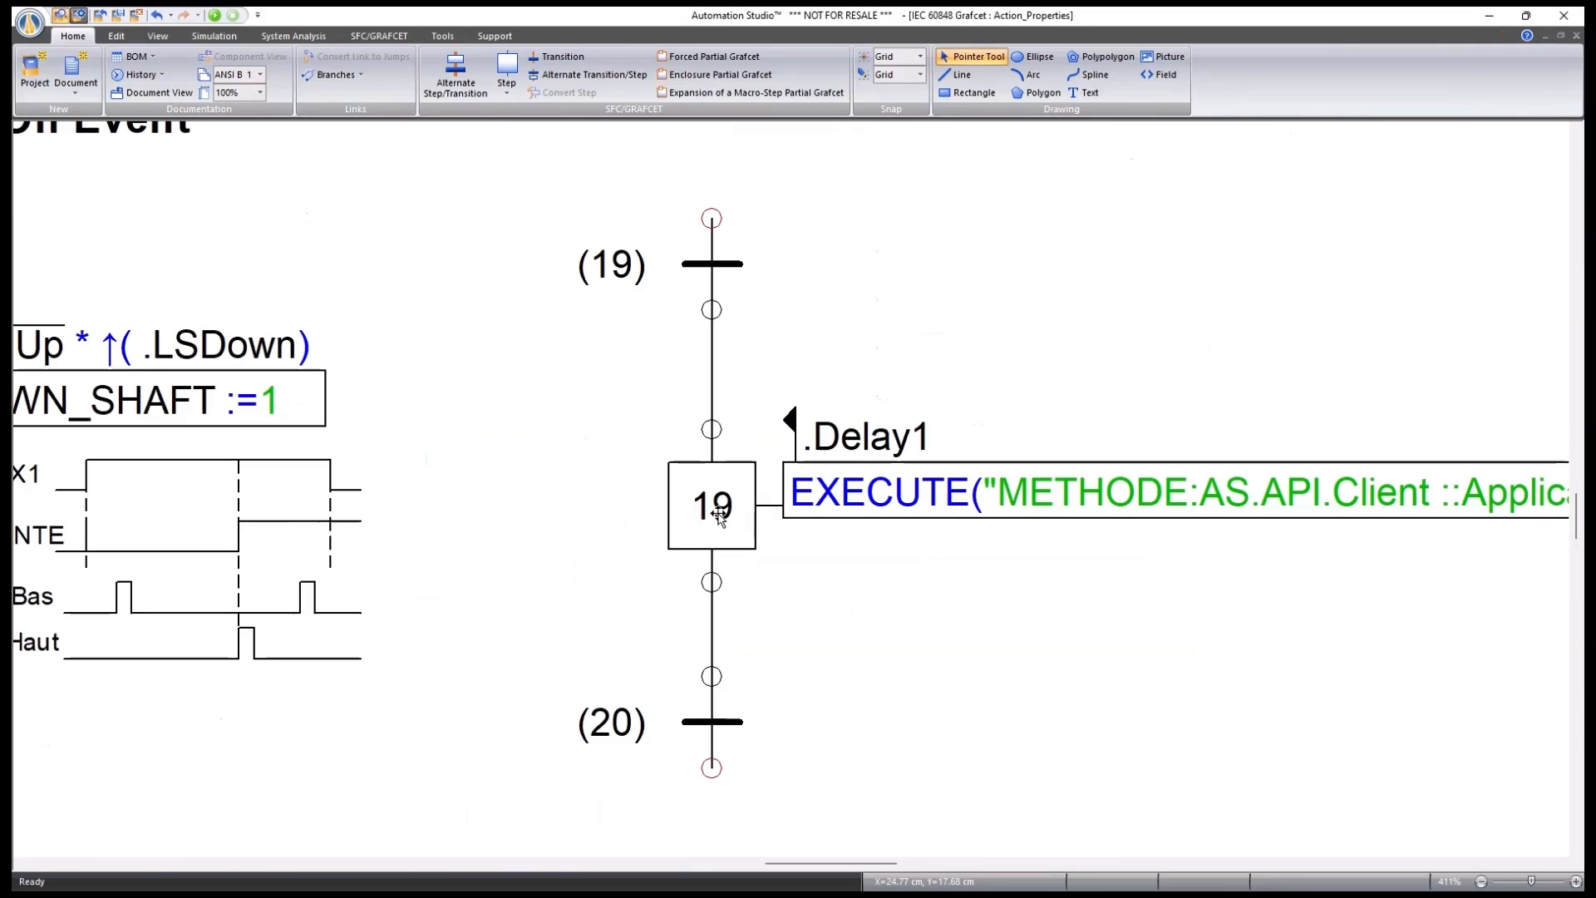
double_click(715, 514)
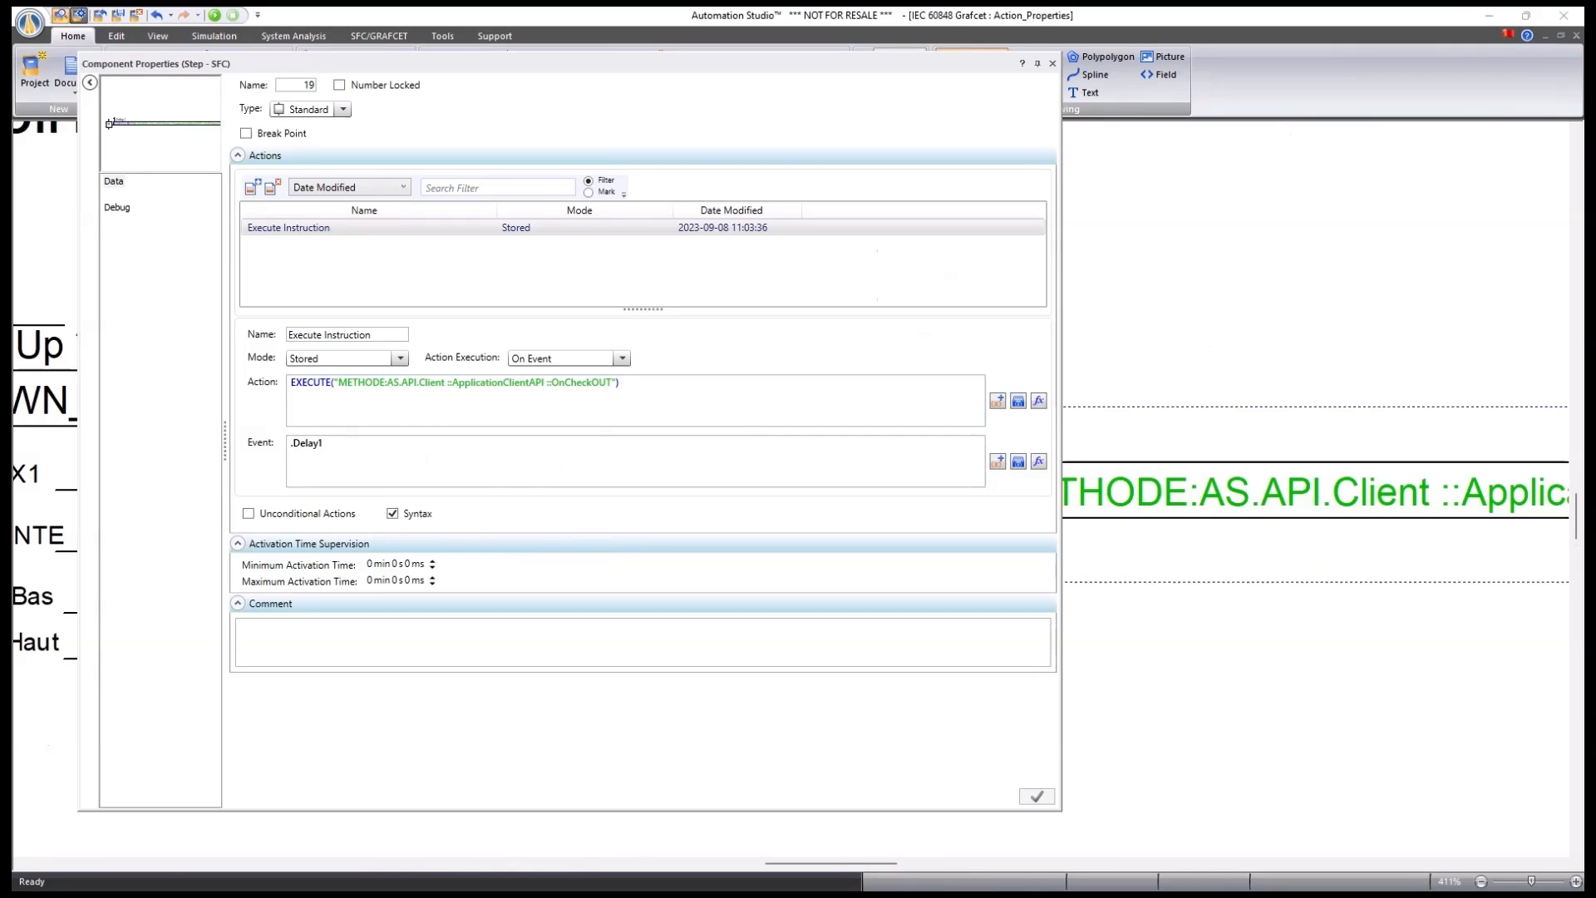
left_click(620, 382)
left_click(1040, 401)
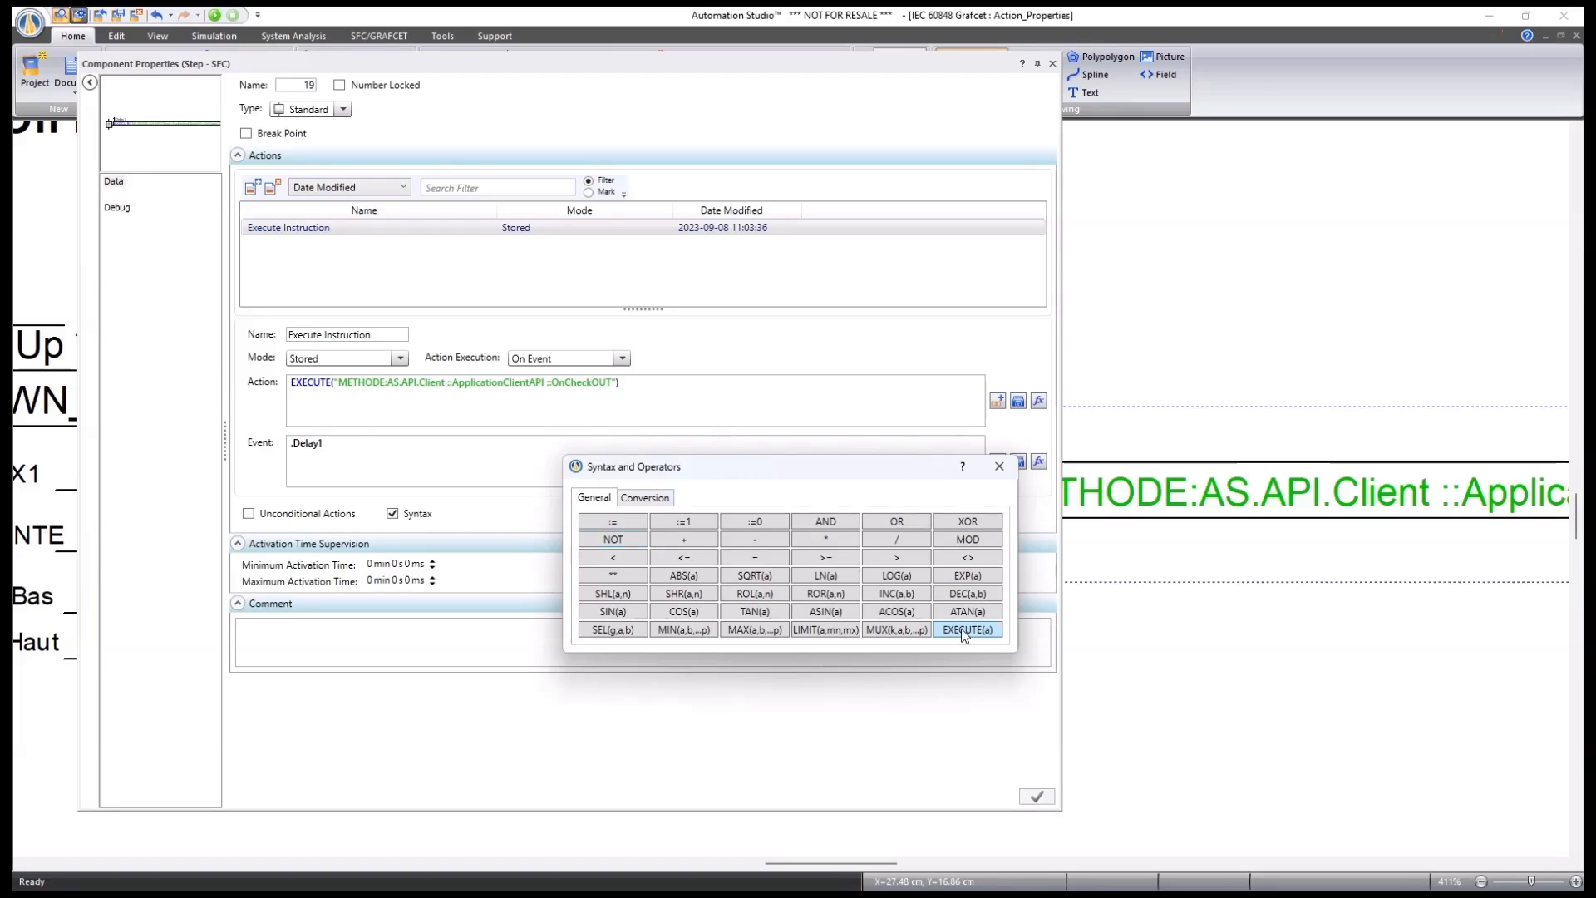
left_click(999, 466)
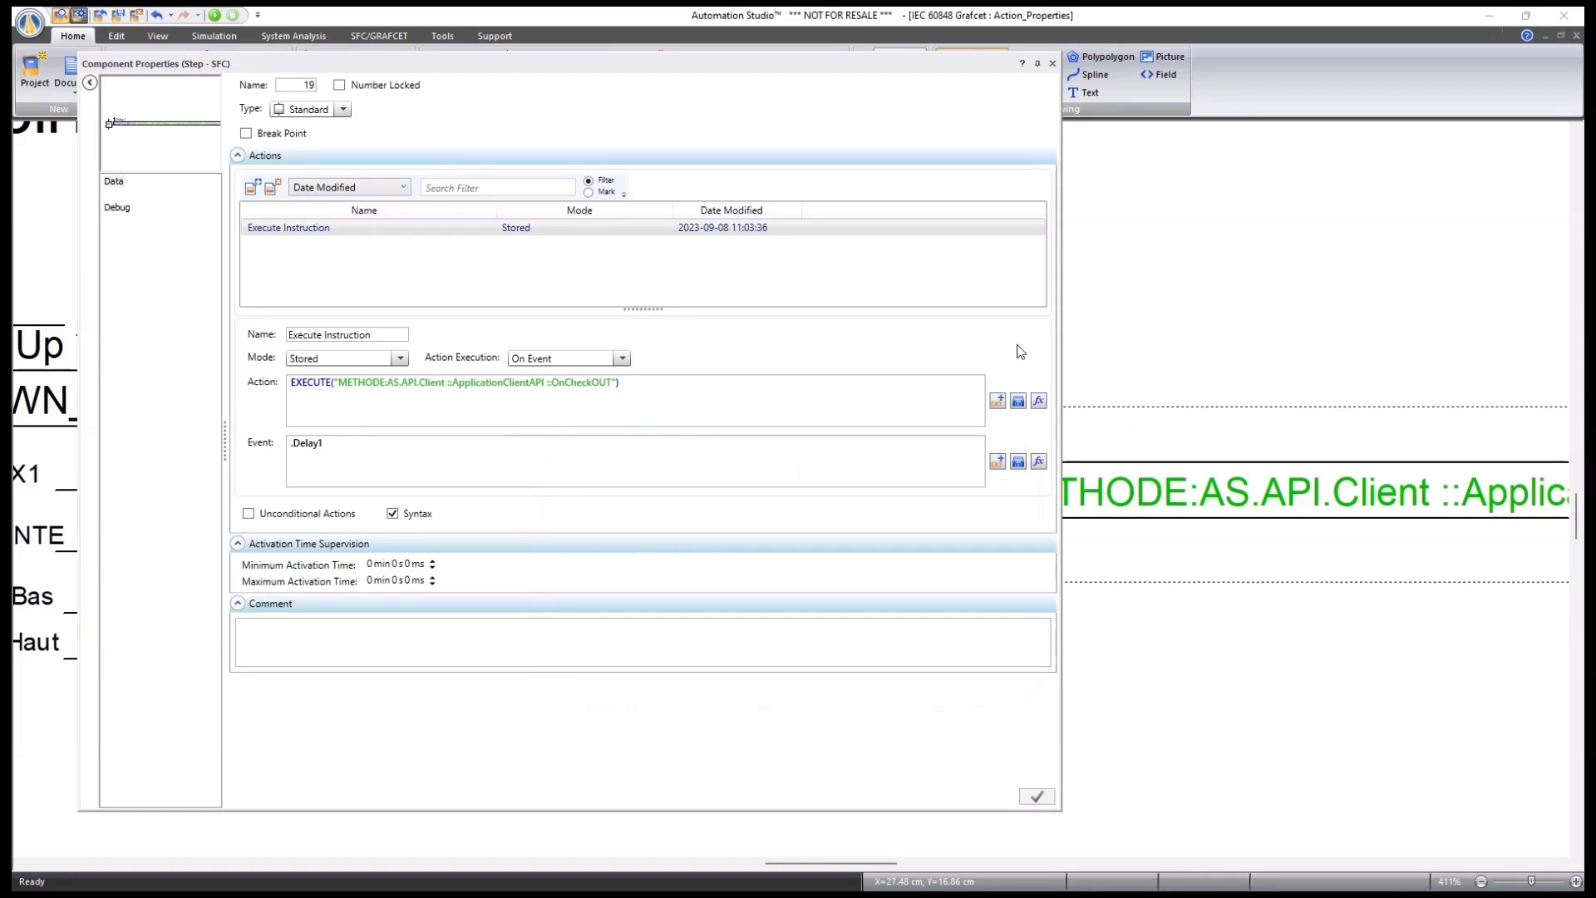
left_click(1052, 63)
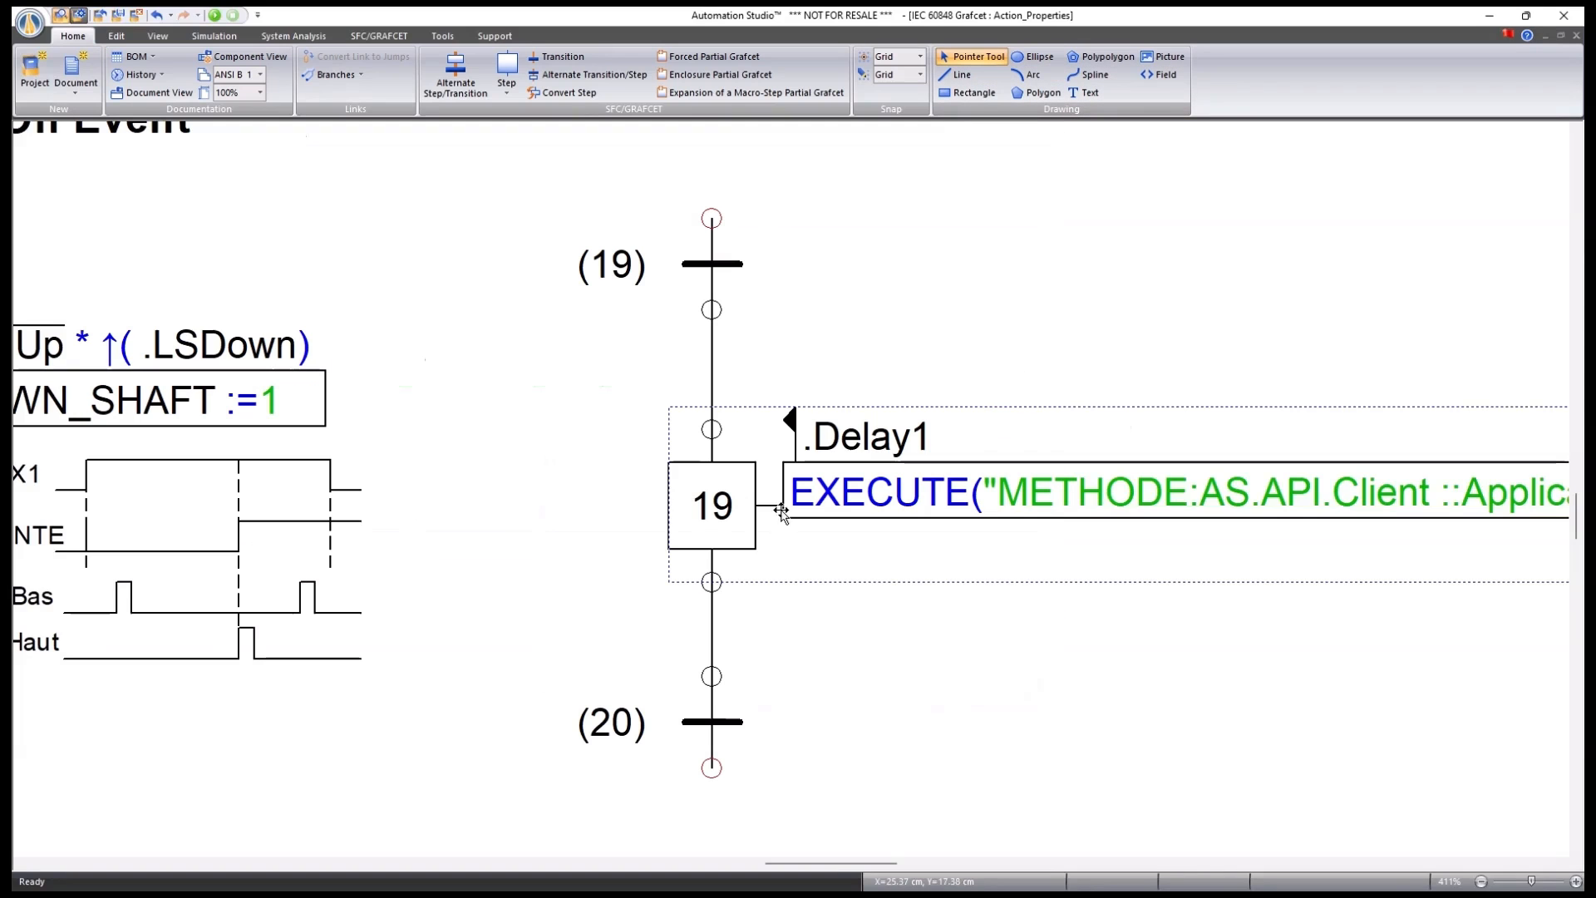
left_click(580, 663)
Open step 12's properties and keep its action mode as Forced.
scroll(467, 630, "down", 6)
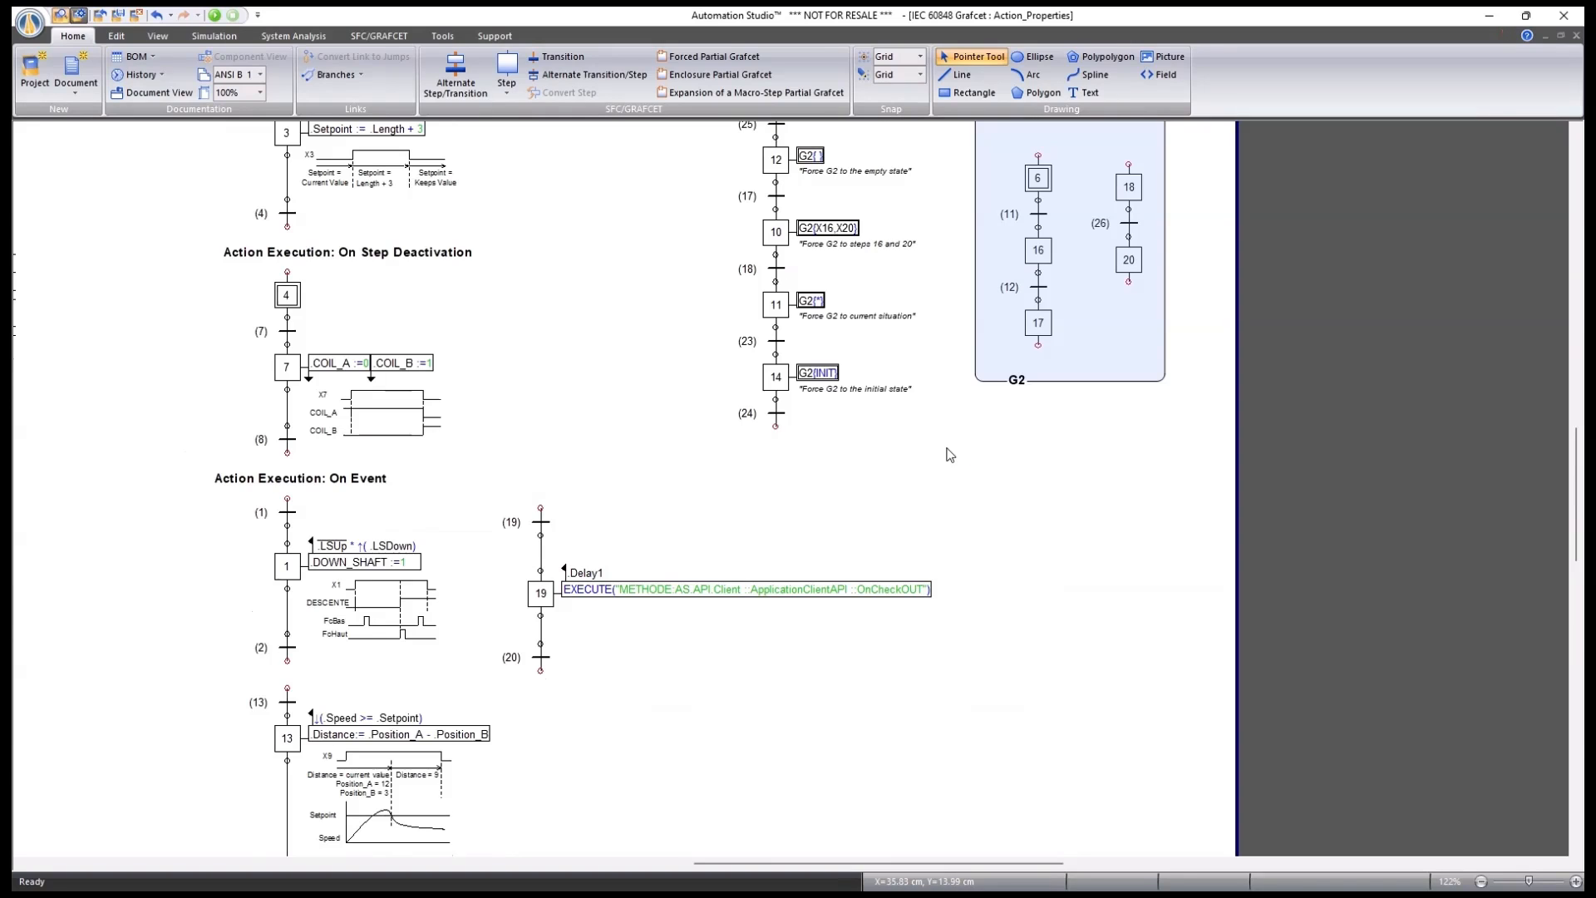
left_click_drag(935, 281, 842, 494)
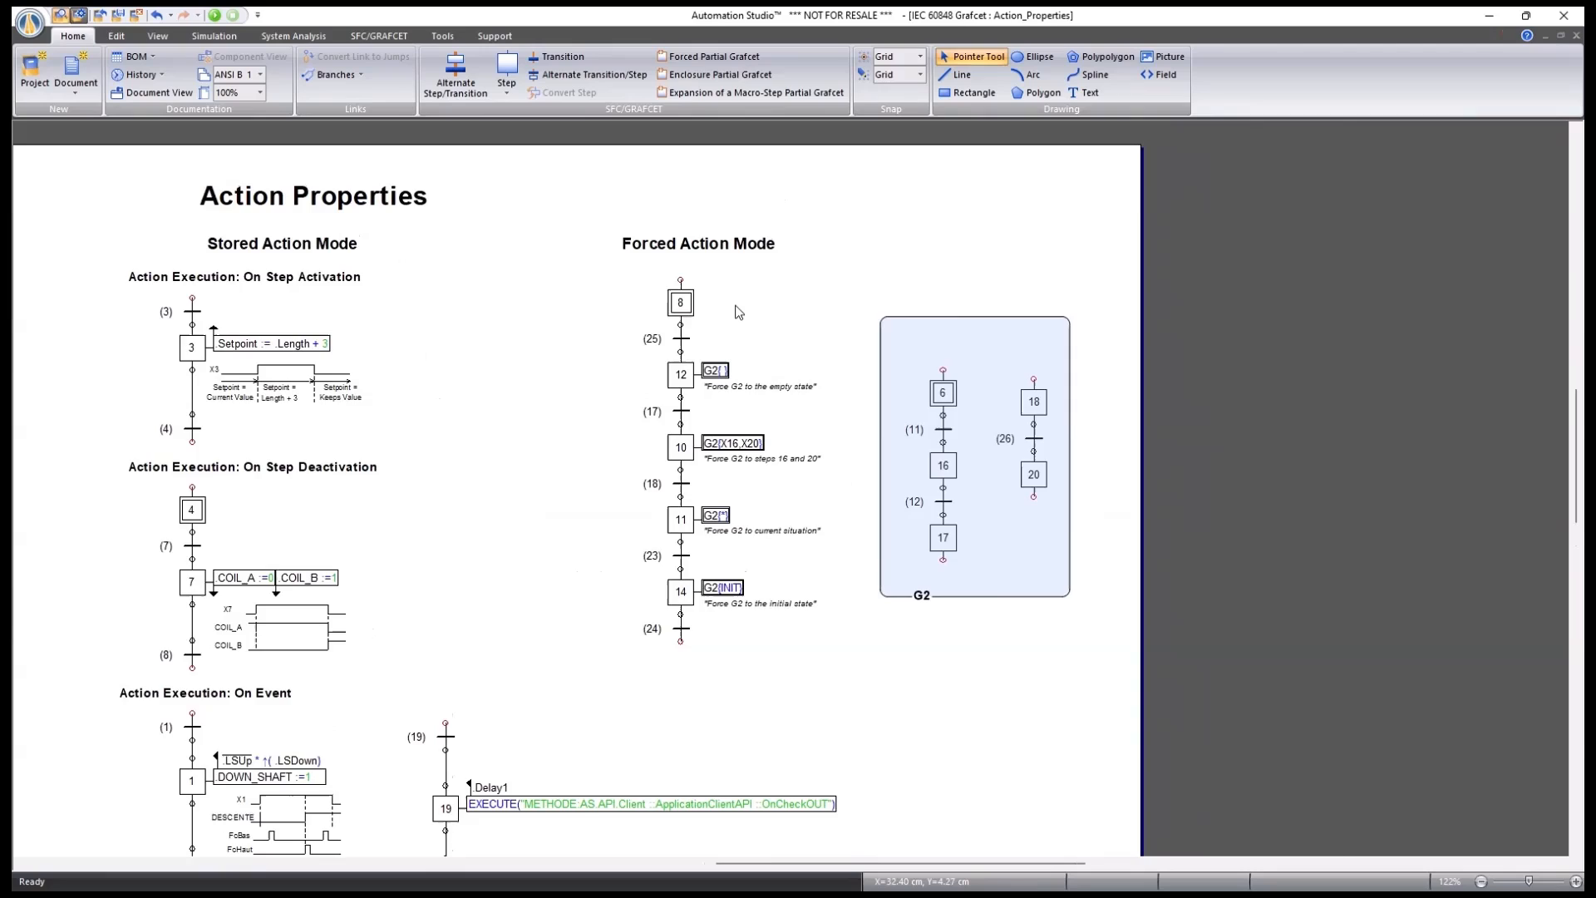
scroll(738, 311, "up", 2)
double_click(646, 412)
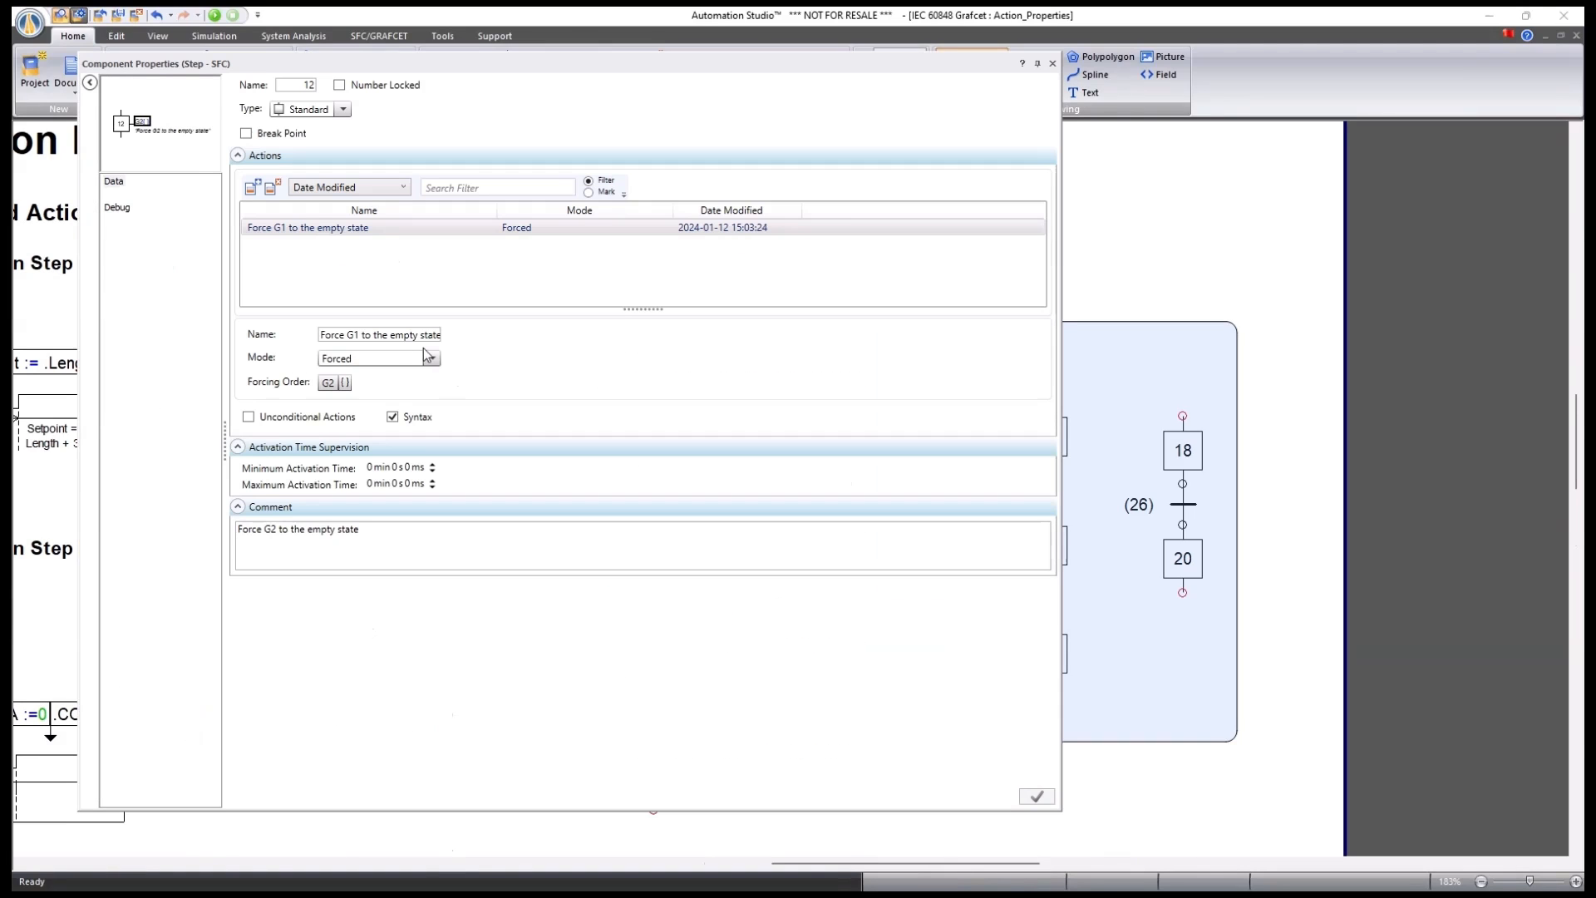
left_click(431, 358)
left_click(432, 358)
Check step 12's forcing order target for Grafcet G2 and close the properties unchanged.
left_click_drag(1280, 676, 1457, 645)
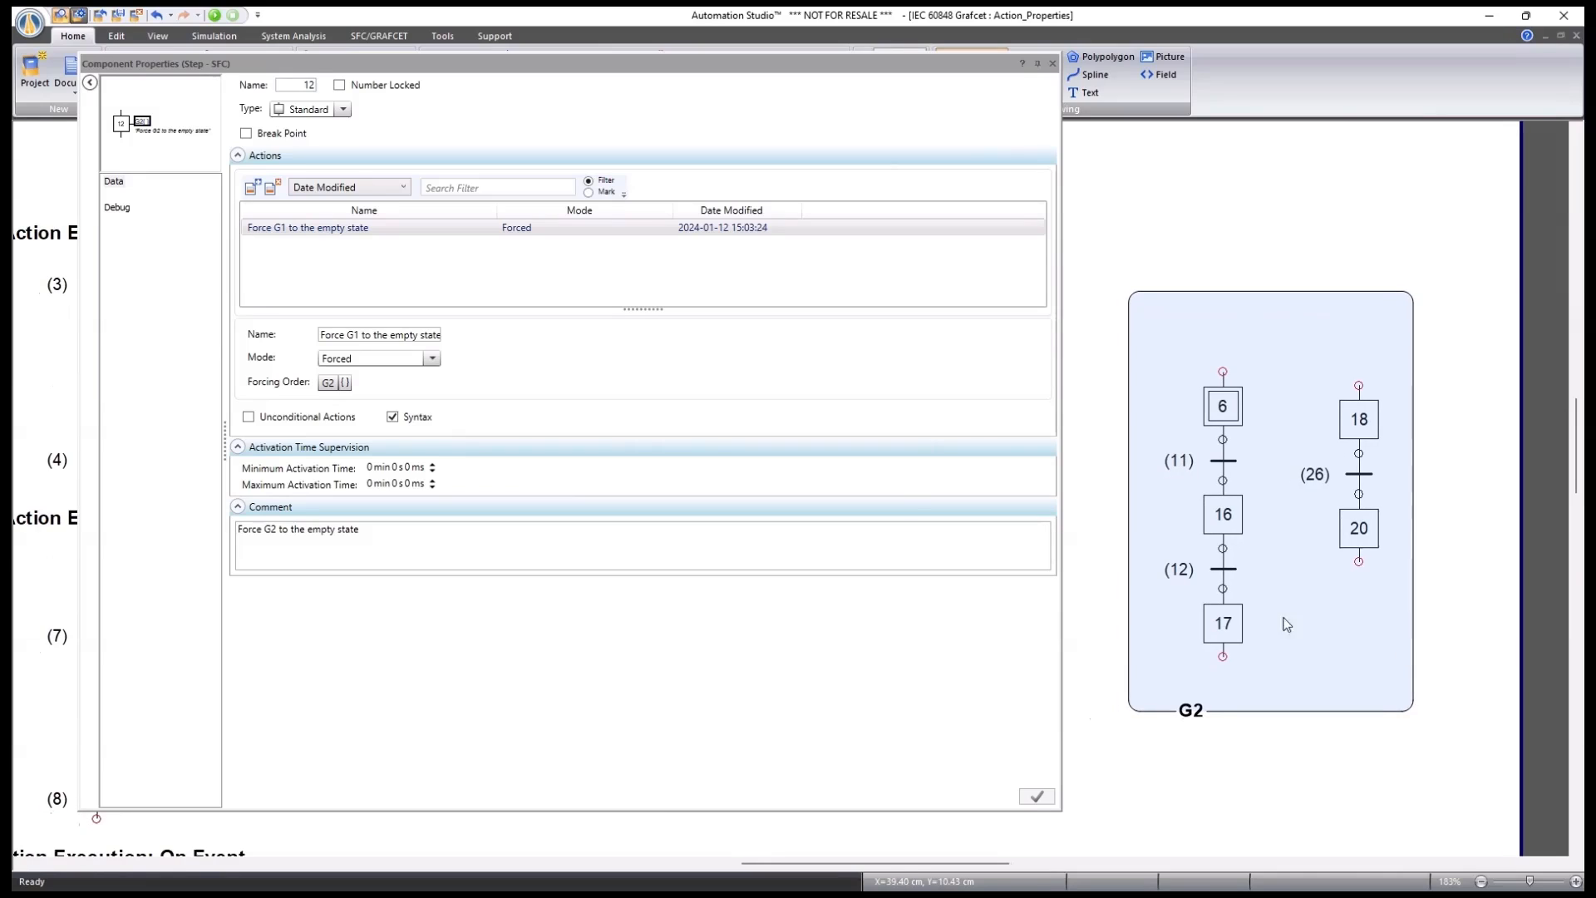
left_click(347, 385)
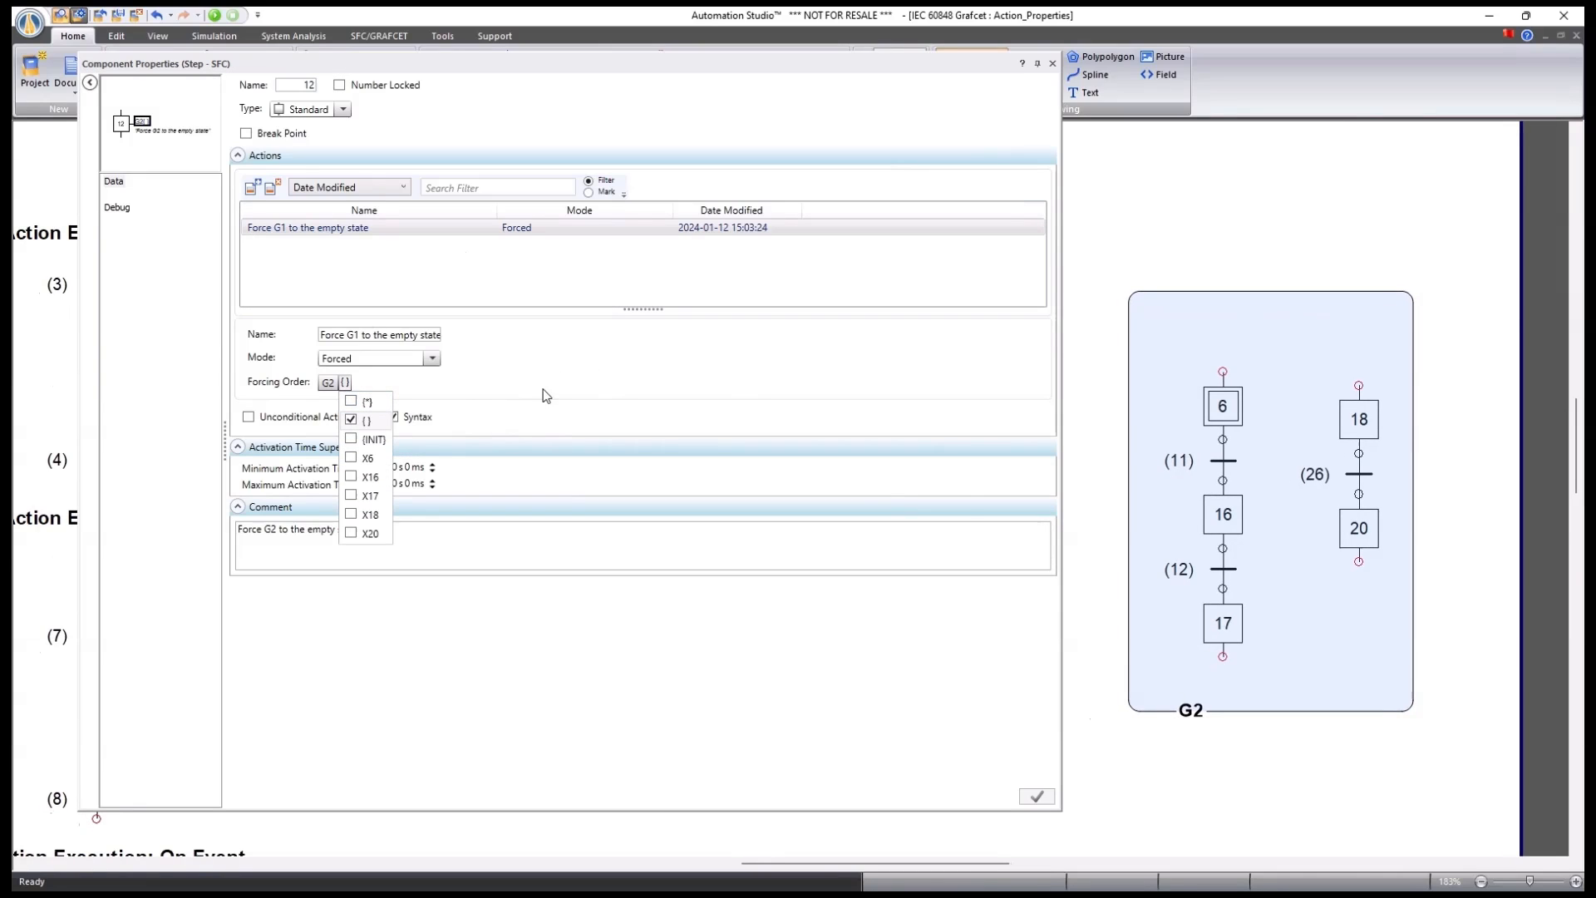
left_click(633, 340)
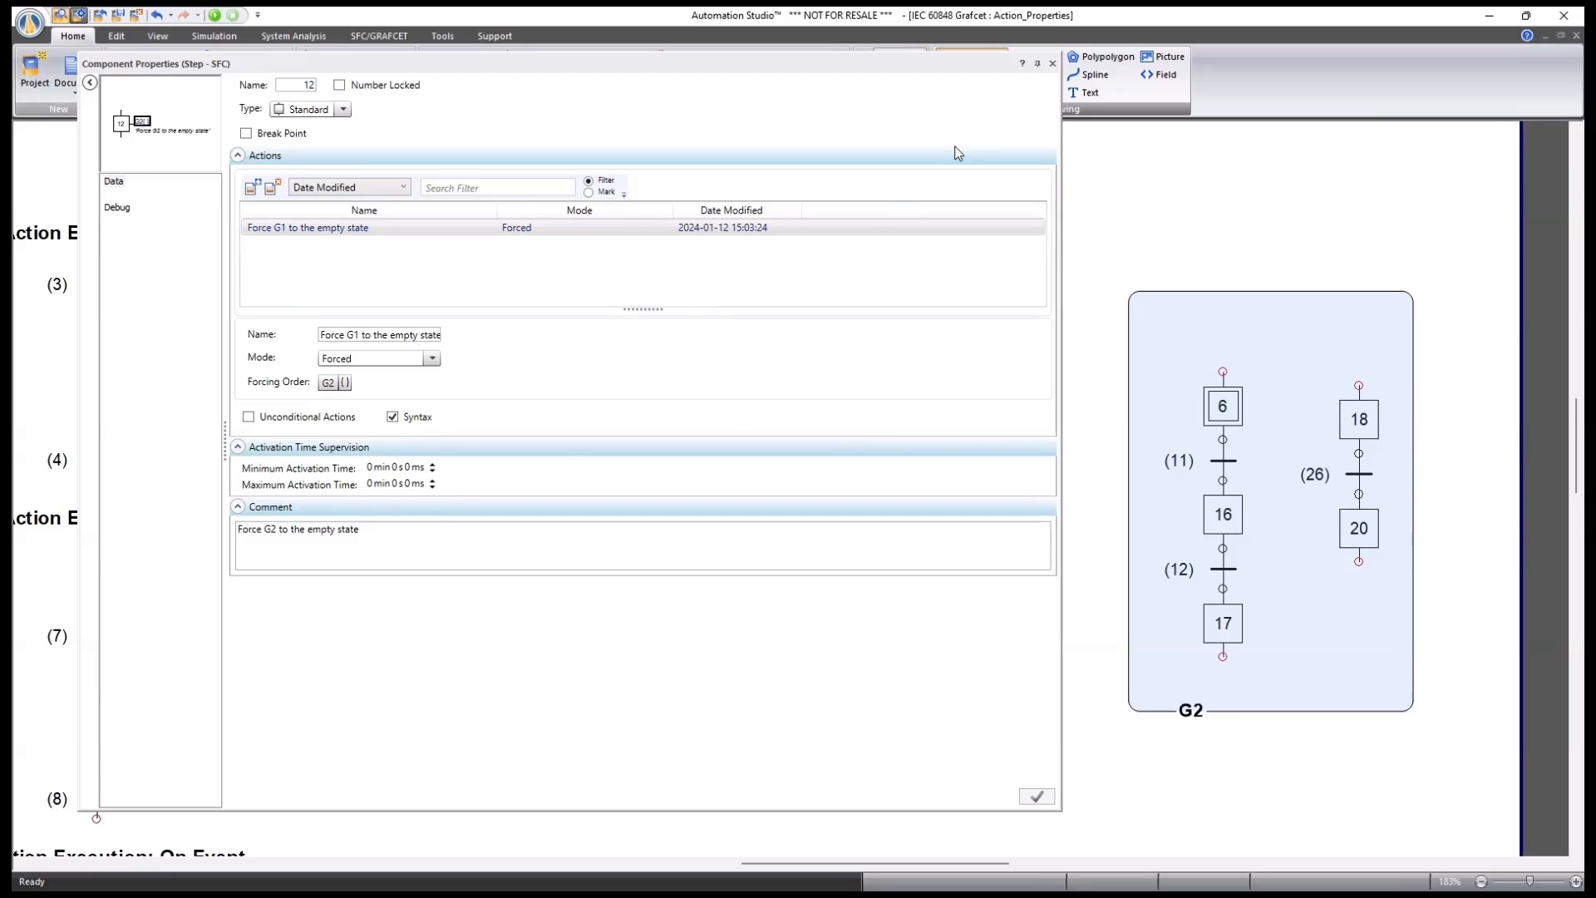
left_click(1053, 64)
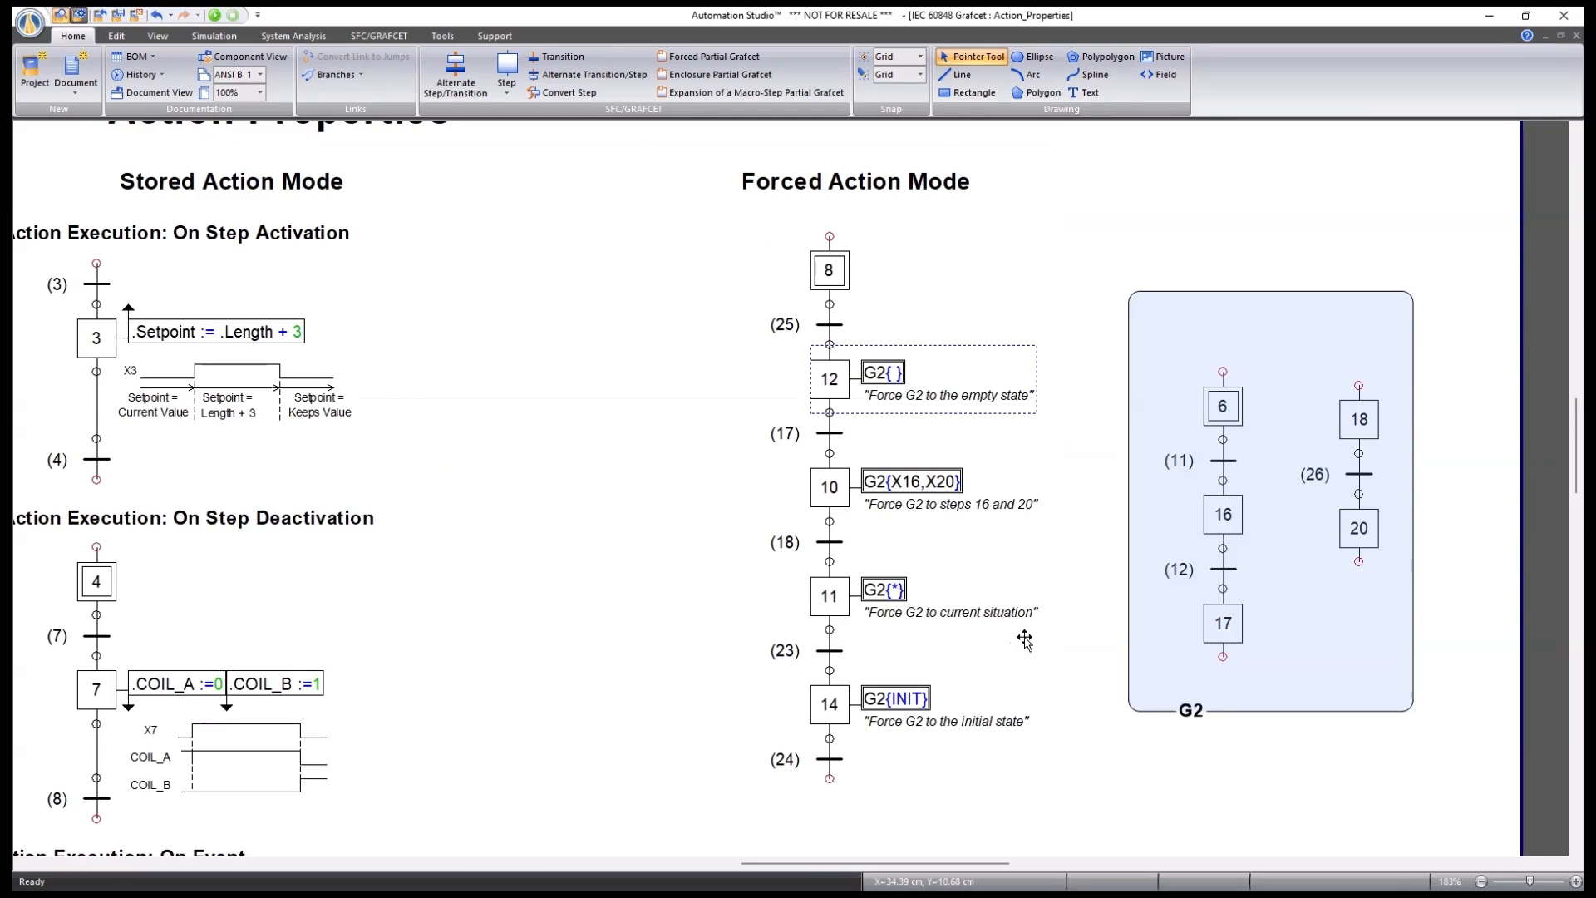
scroll(1023, 640, "down", 2)
left_click_drag(808, 719, 831, 673)
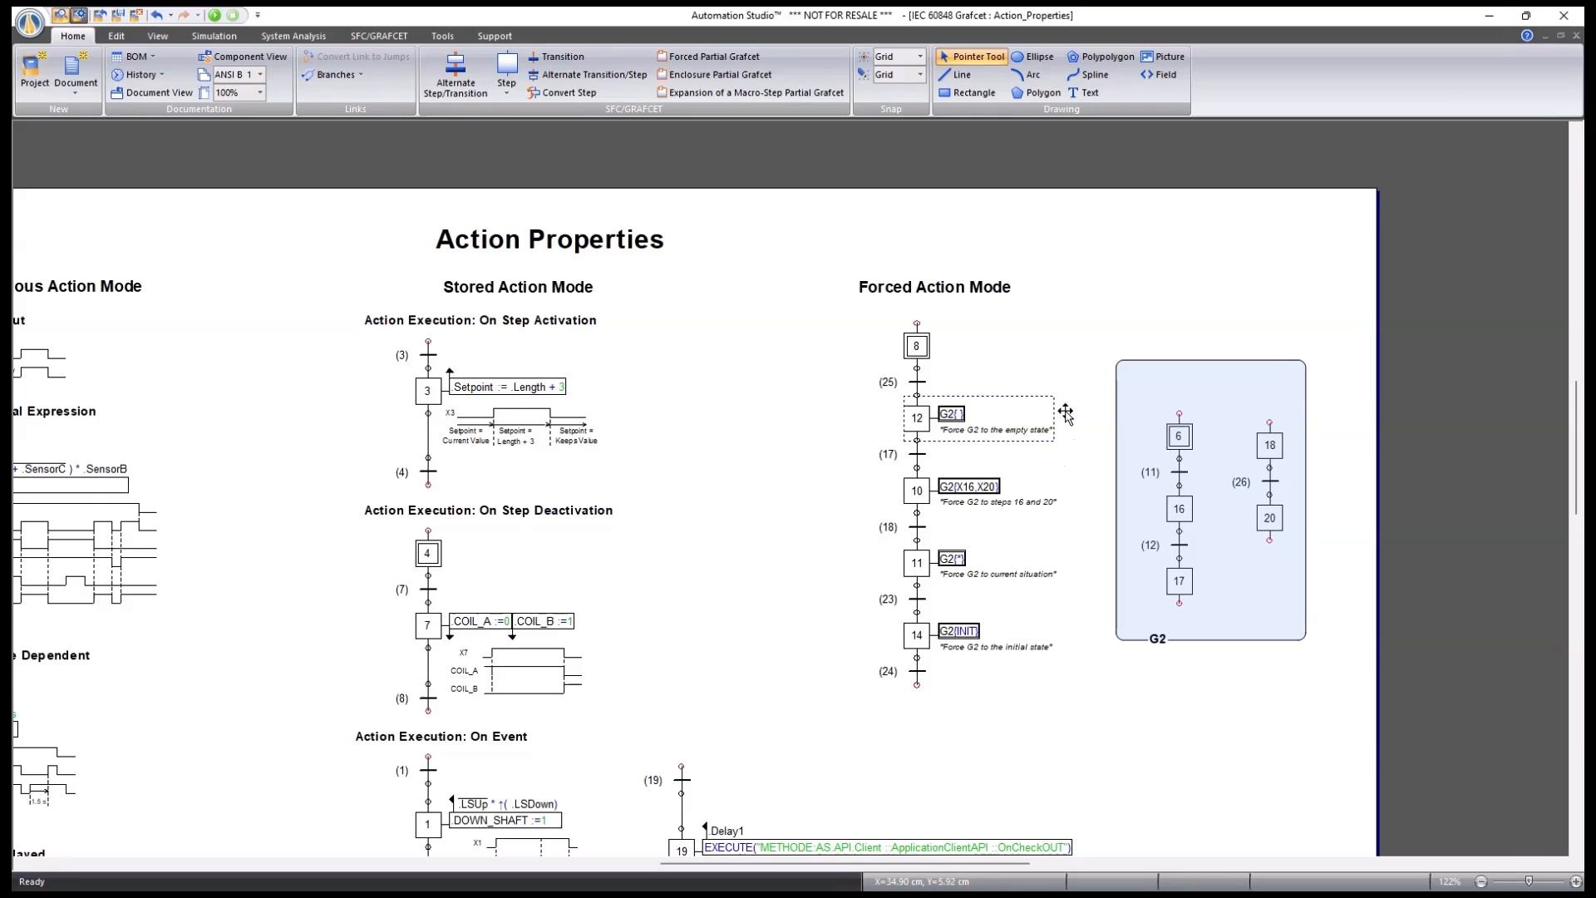
scroll(1067, 416, "up", 2)
double_click(842, 421)
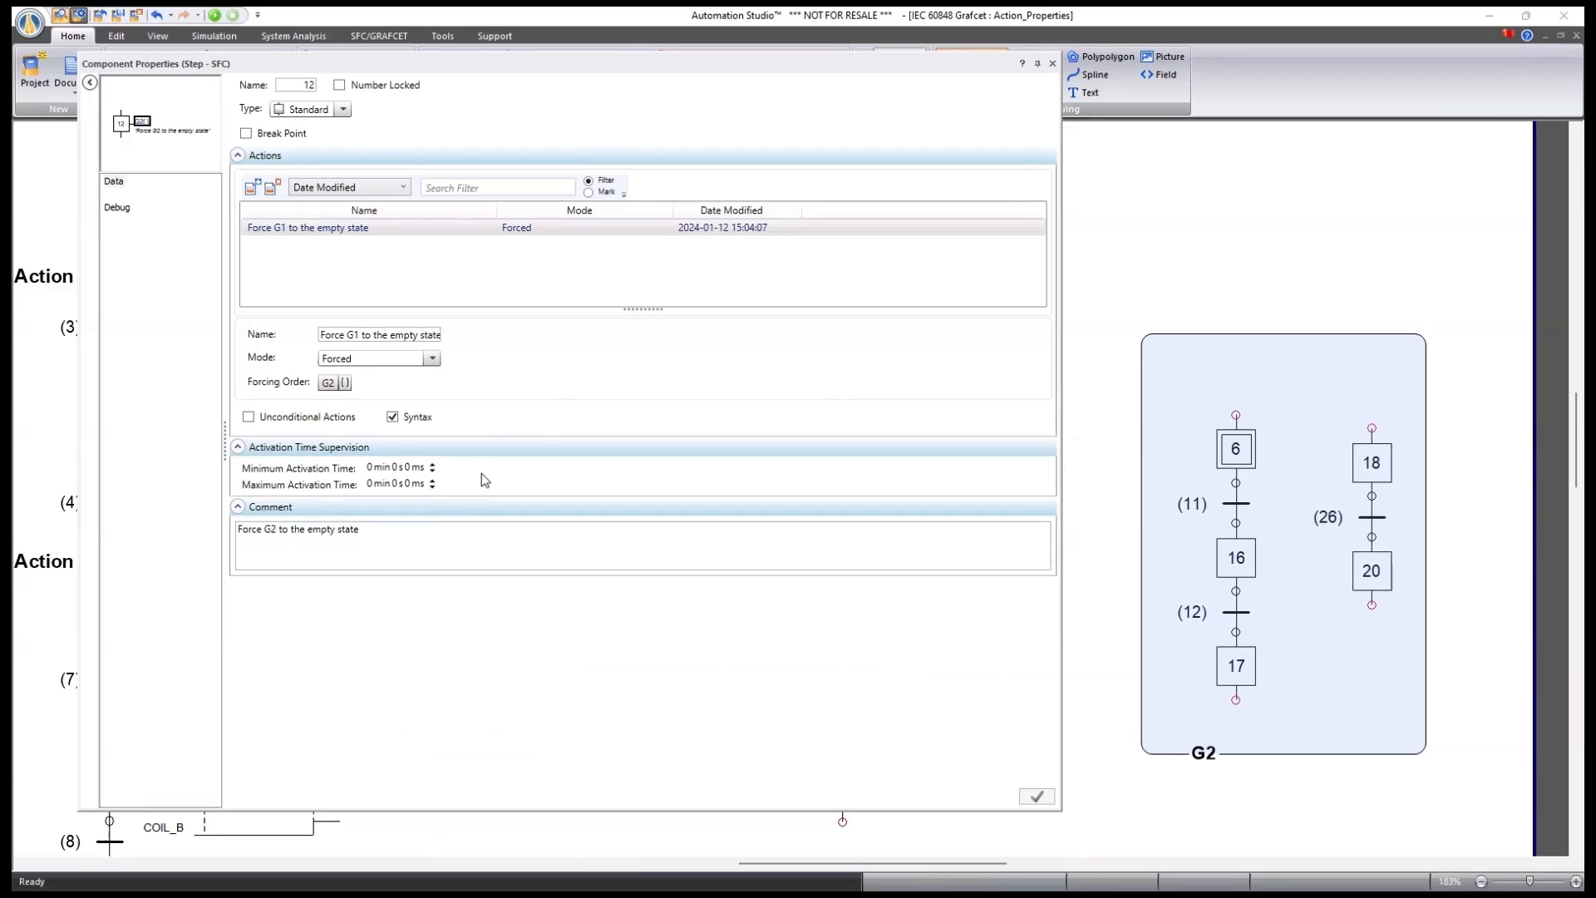
left_click(1052, 64)
scroll(703, 453, "down", 2)
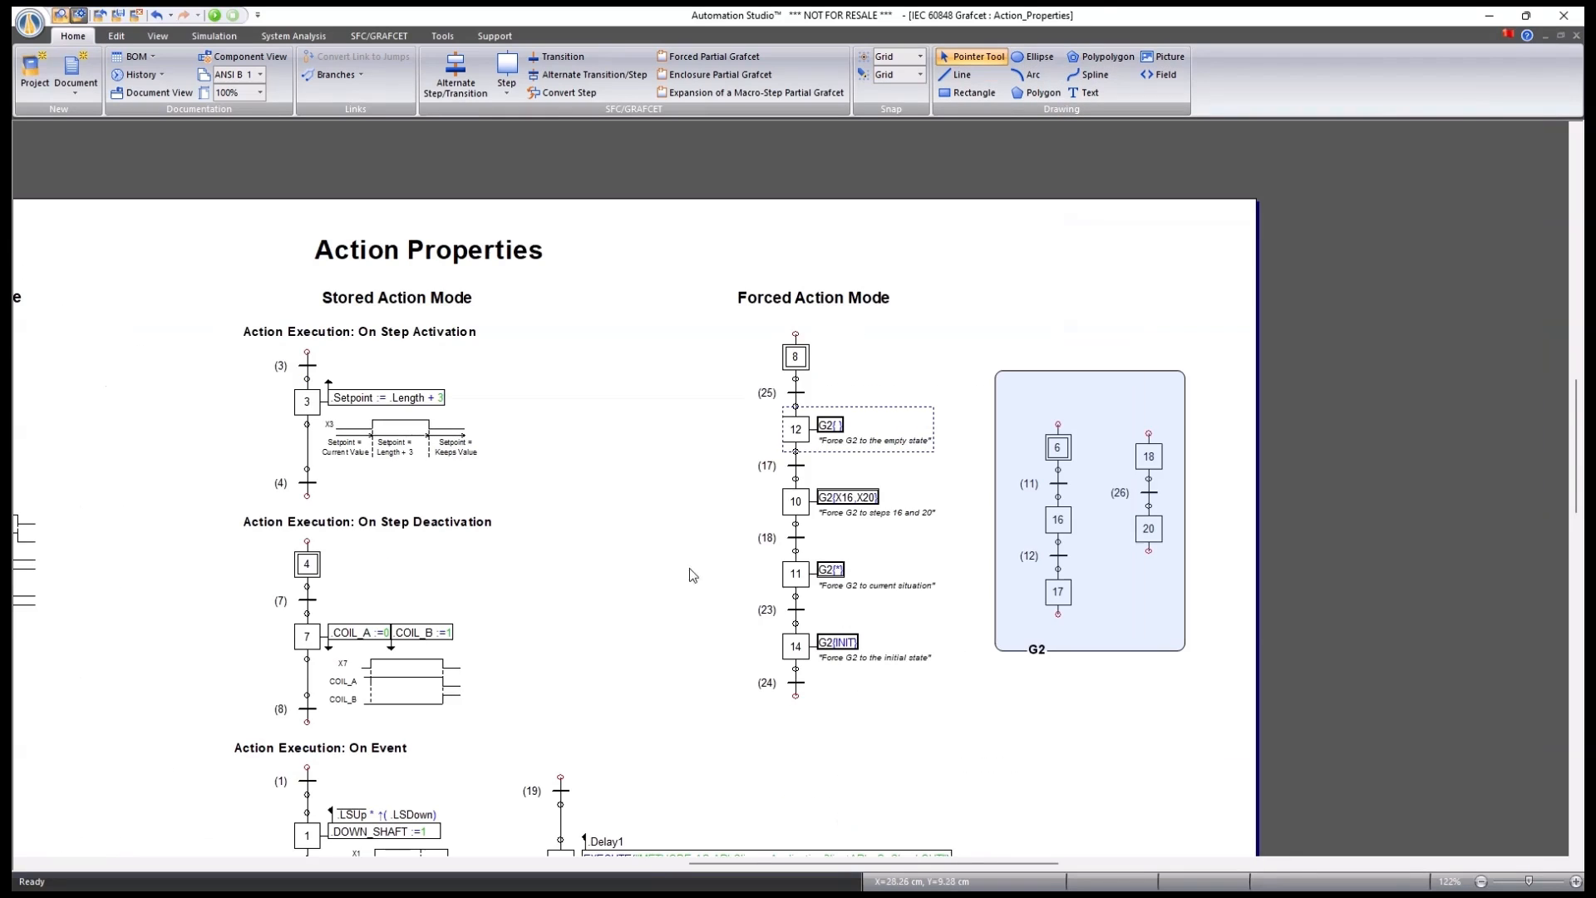
left_click_drag(684, 575, 717, 535)
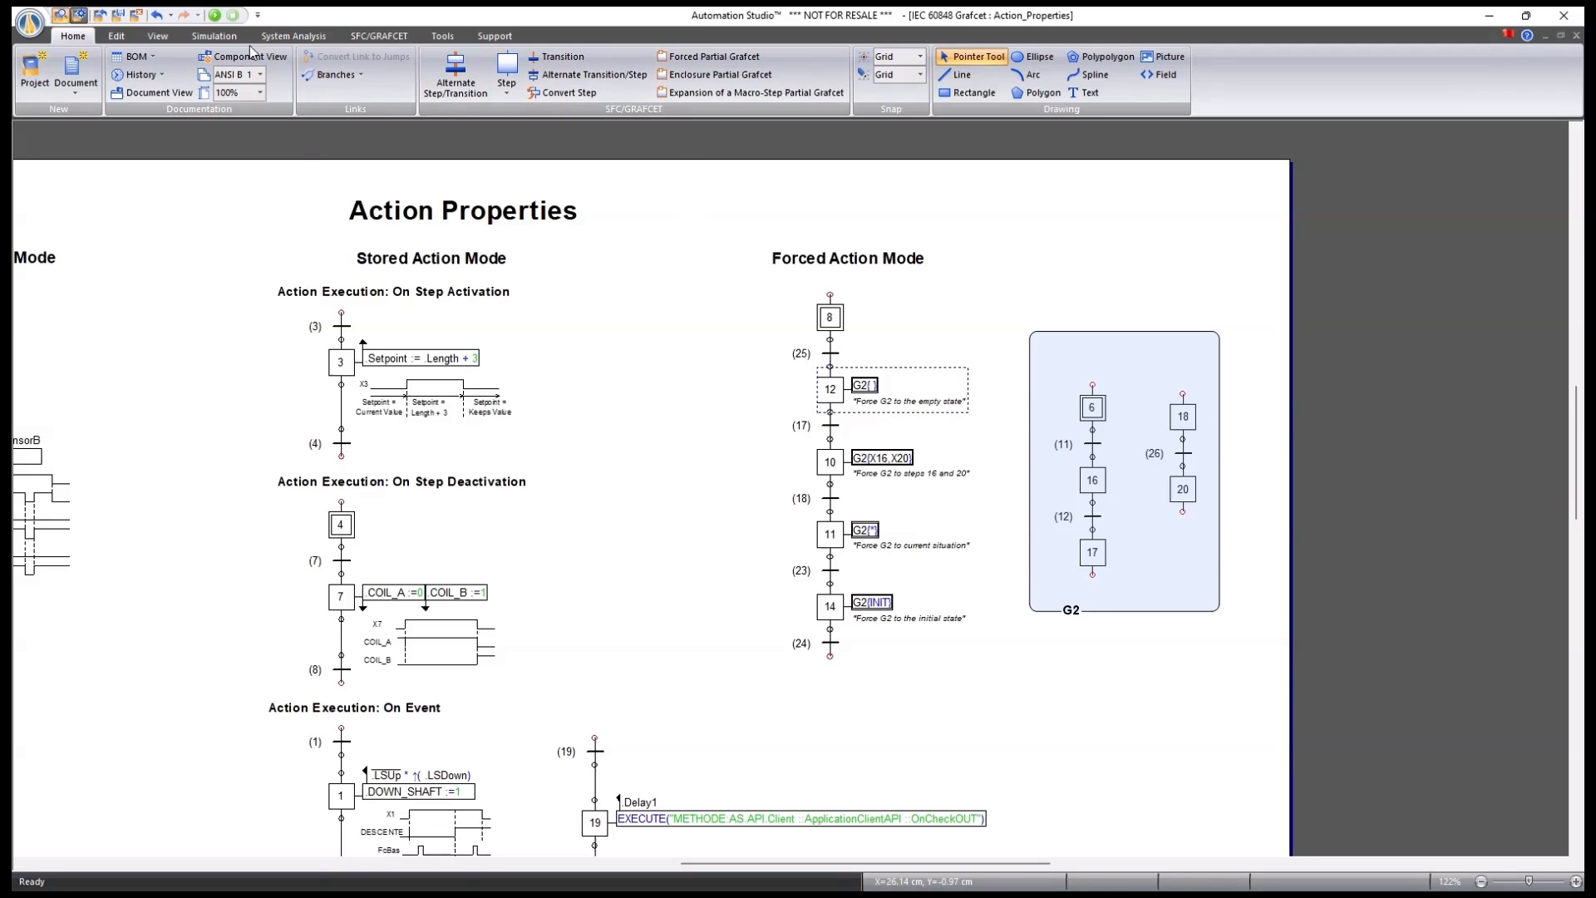
Look at the Help by Category topics from the Support tab, then close the list.
left_click(494, 35)
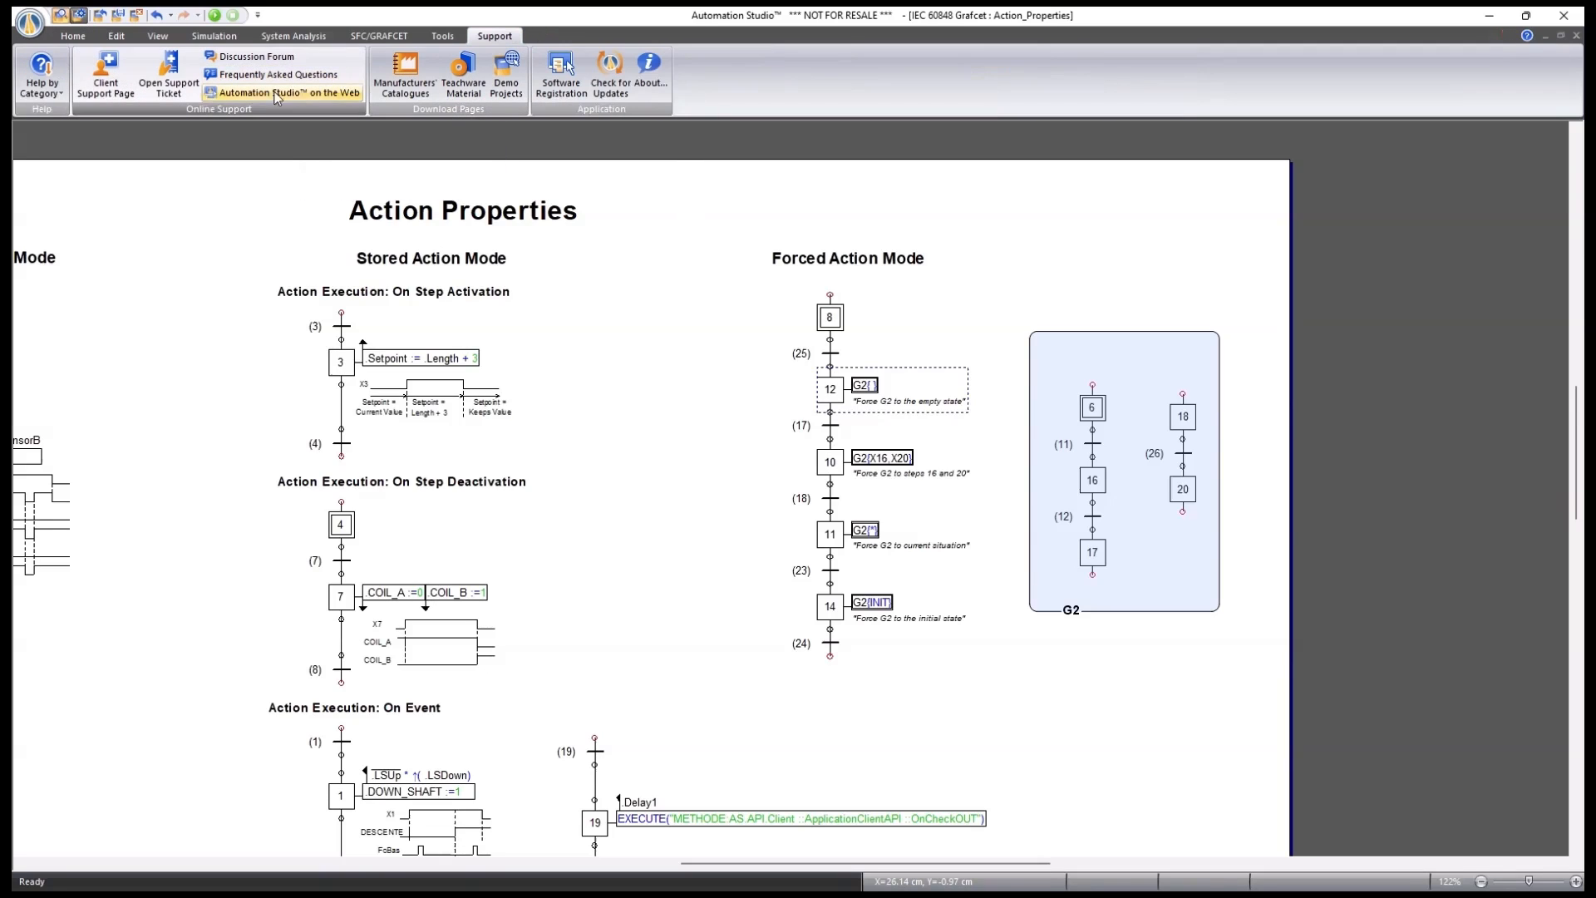
left_click(65, 94)
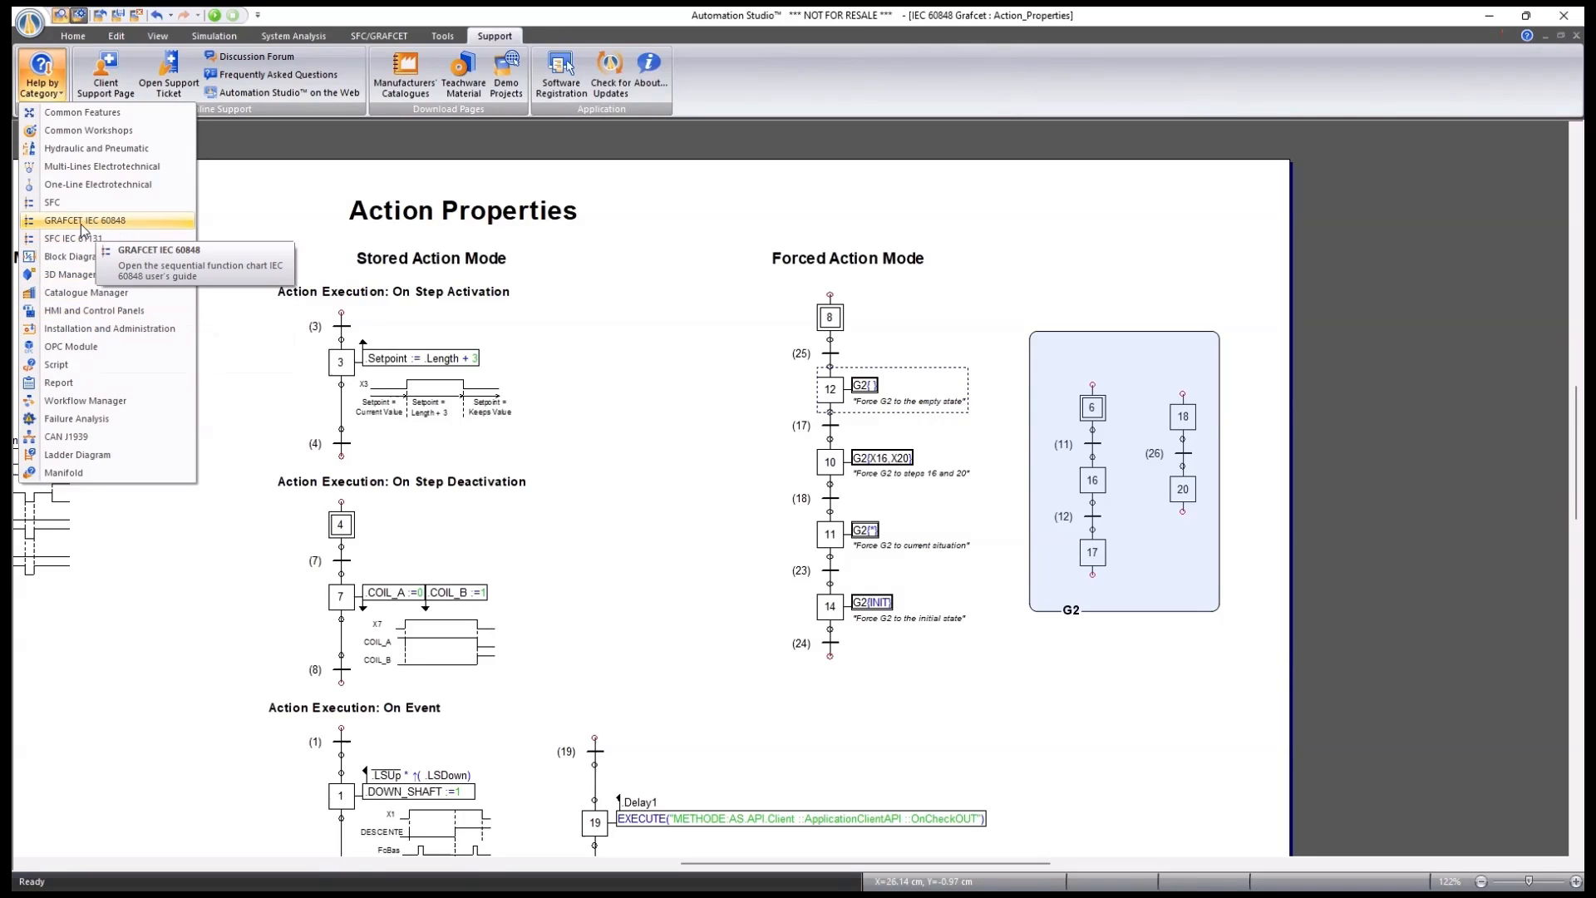
left_click(625, 321)
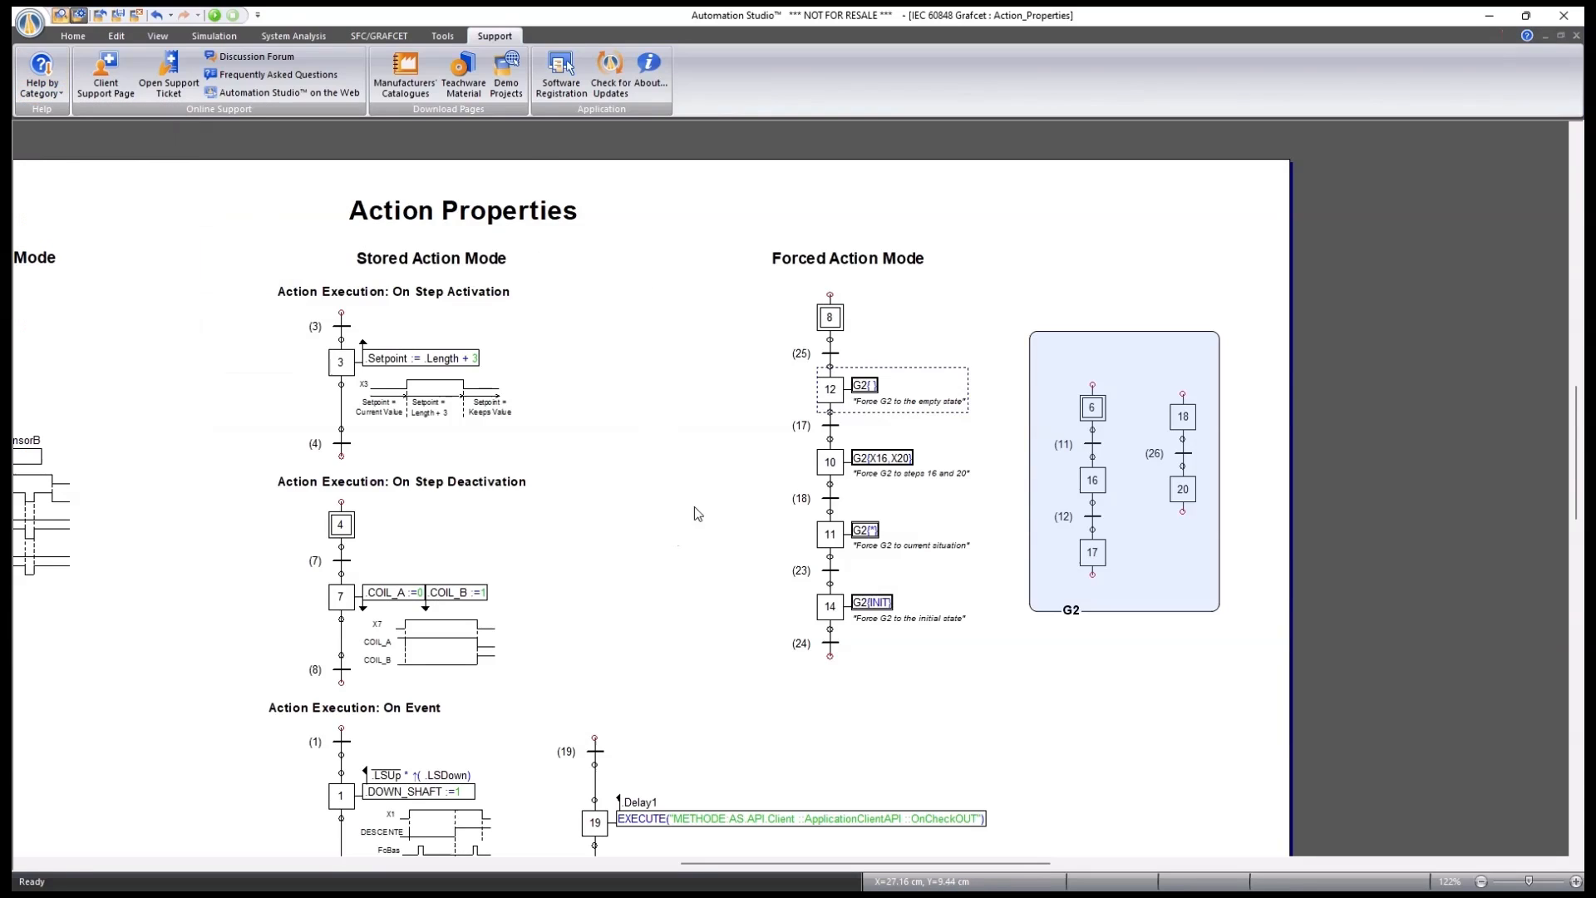
Zoom out to 81% and switch to the Transition Properties sheet.
scroll(736, 573, "down", 2)
scroll(756, 570, "down", 1)
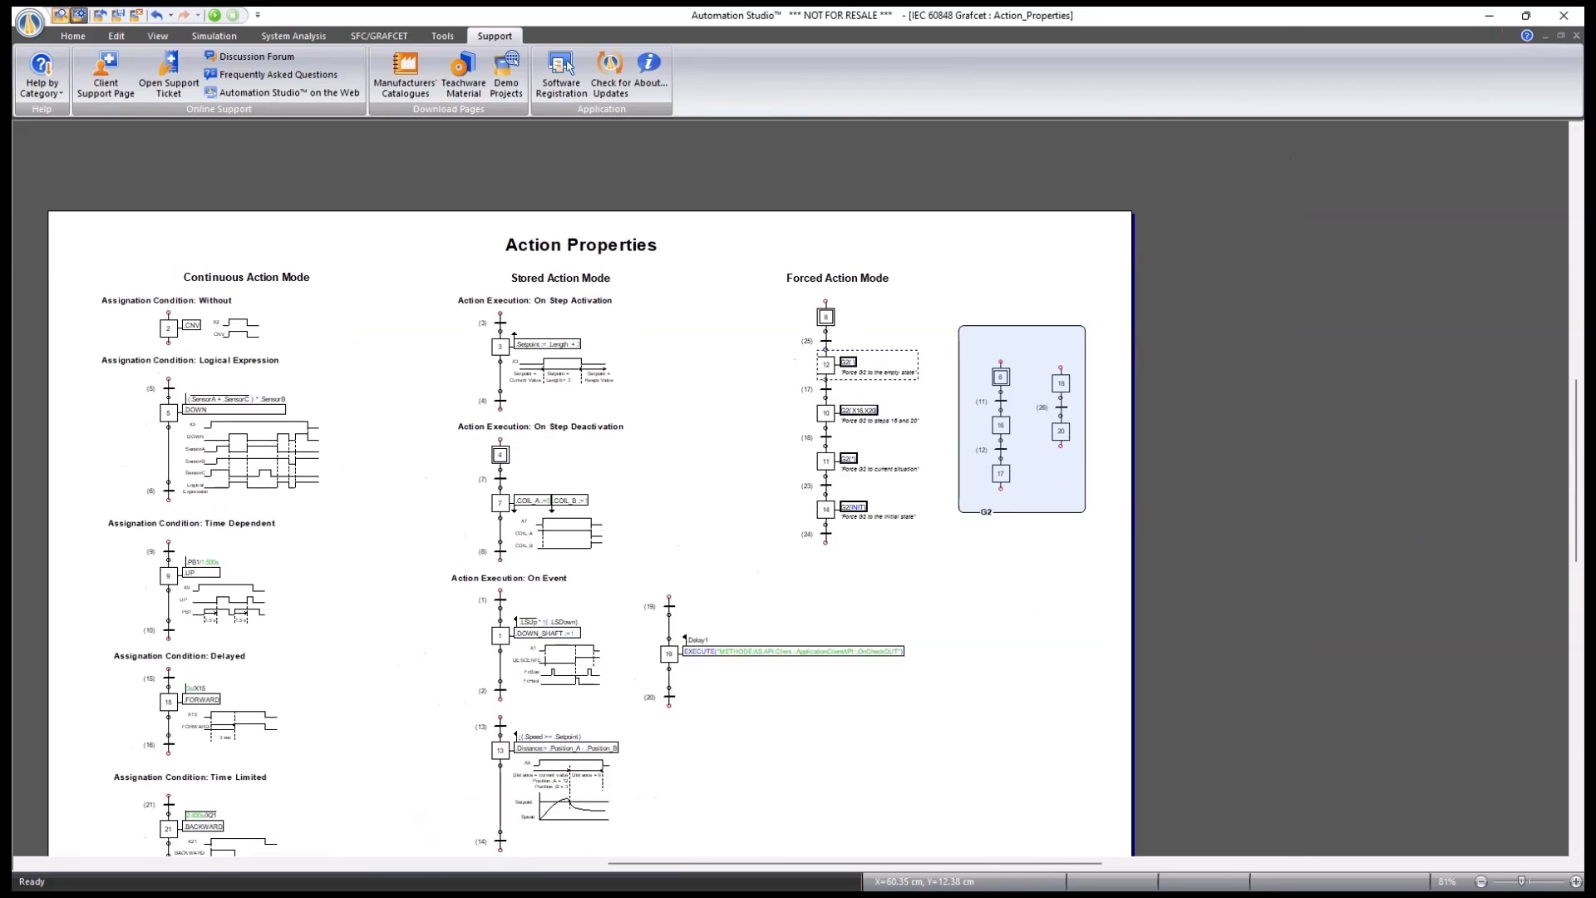
key("ctrl+Tab")
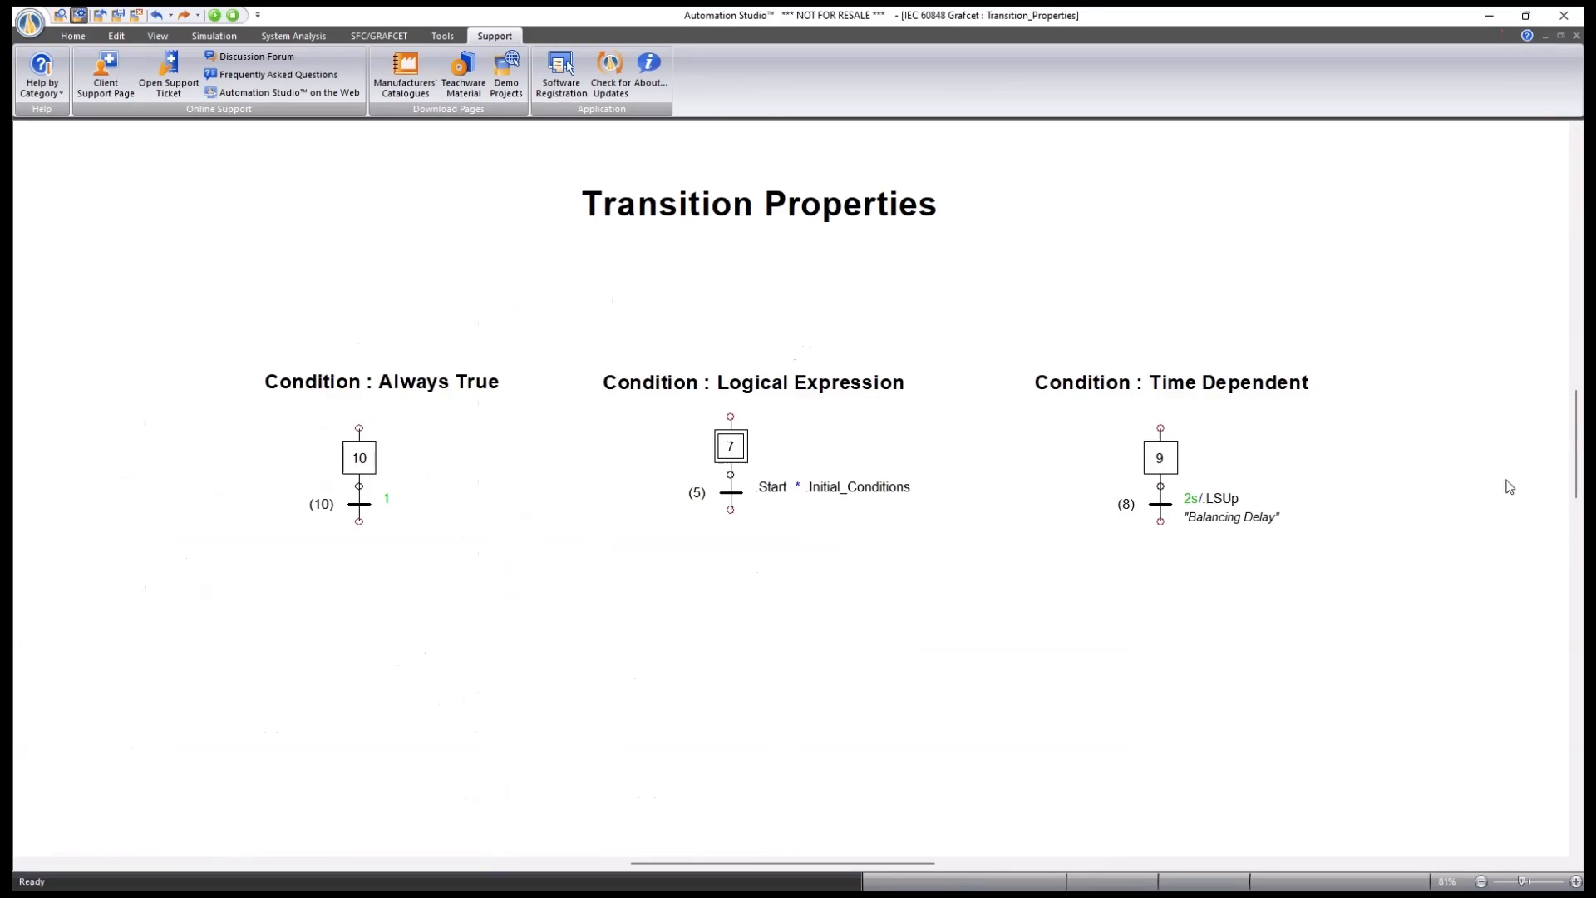
Keep transition 10's condition as Always True, then pan toward the Time Dependent example.
double_click(359, 504)
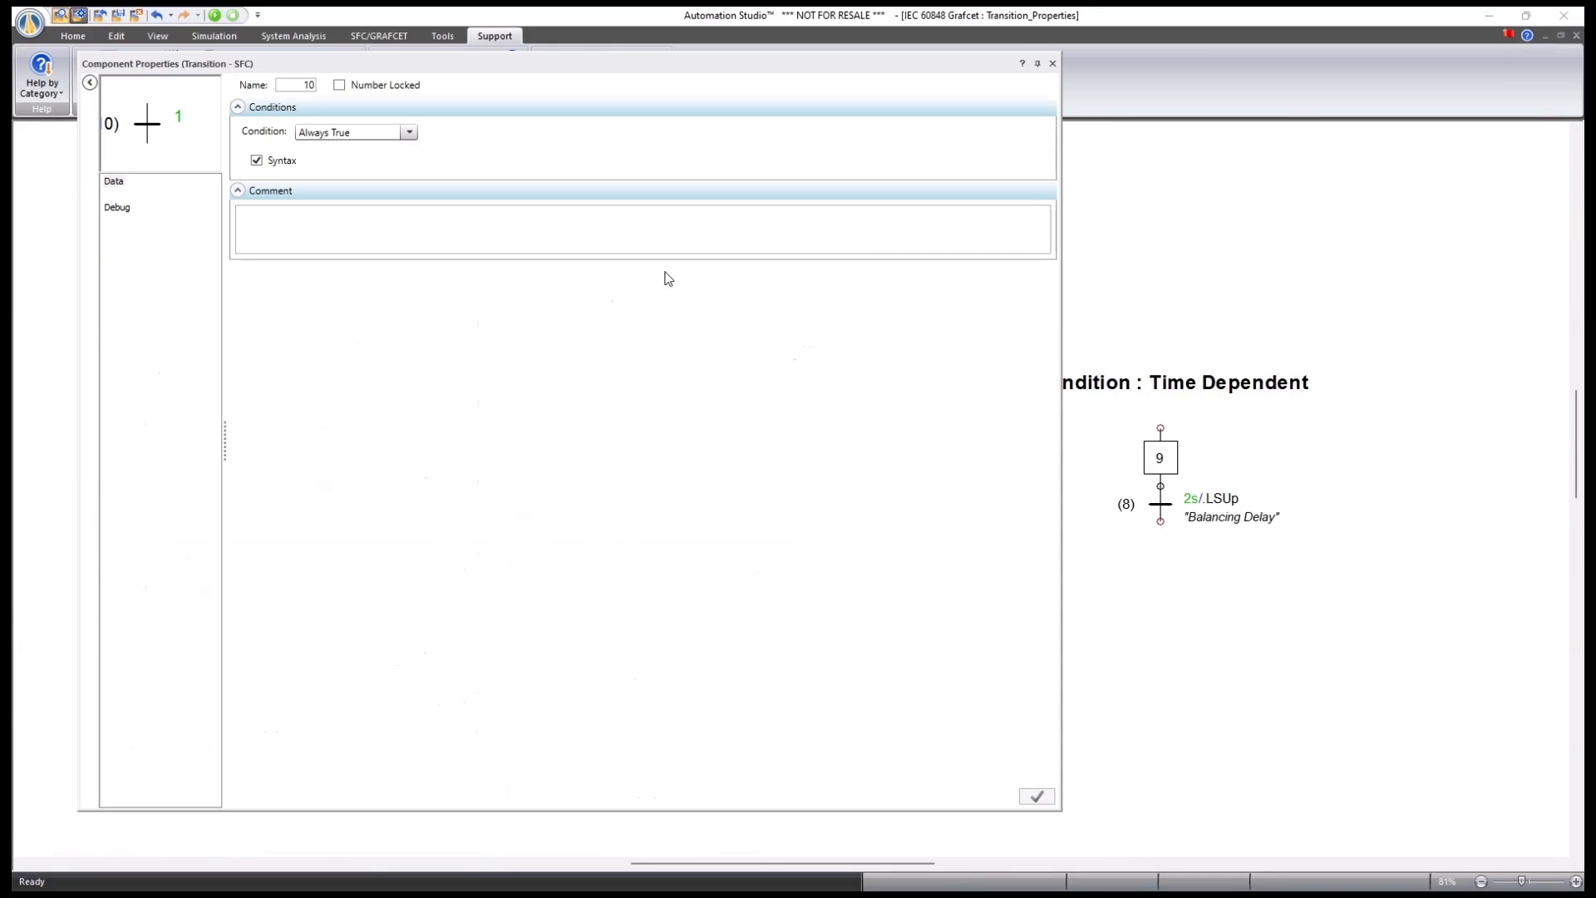
left_click(411, 133)
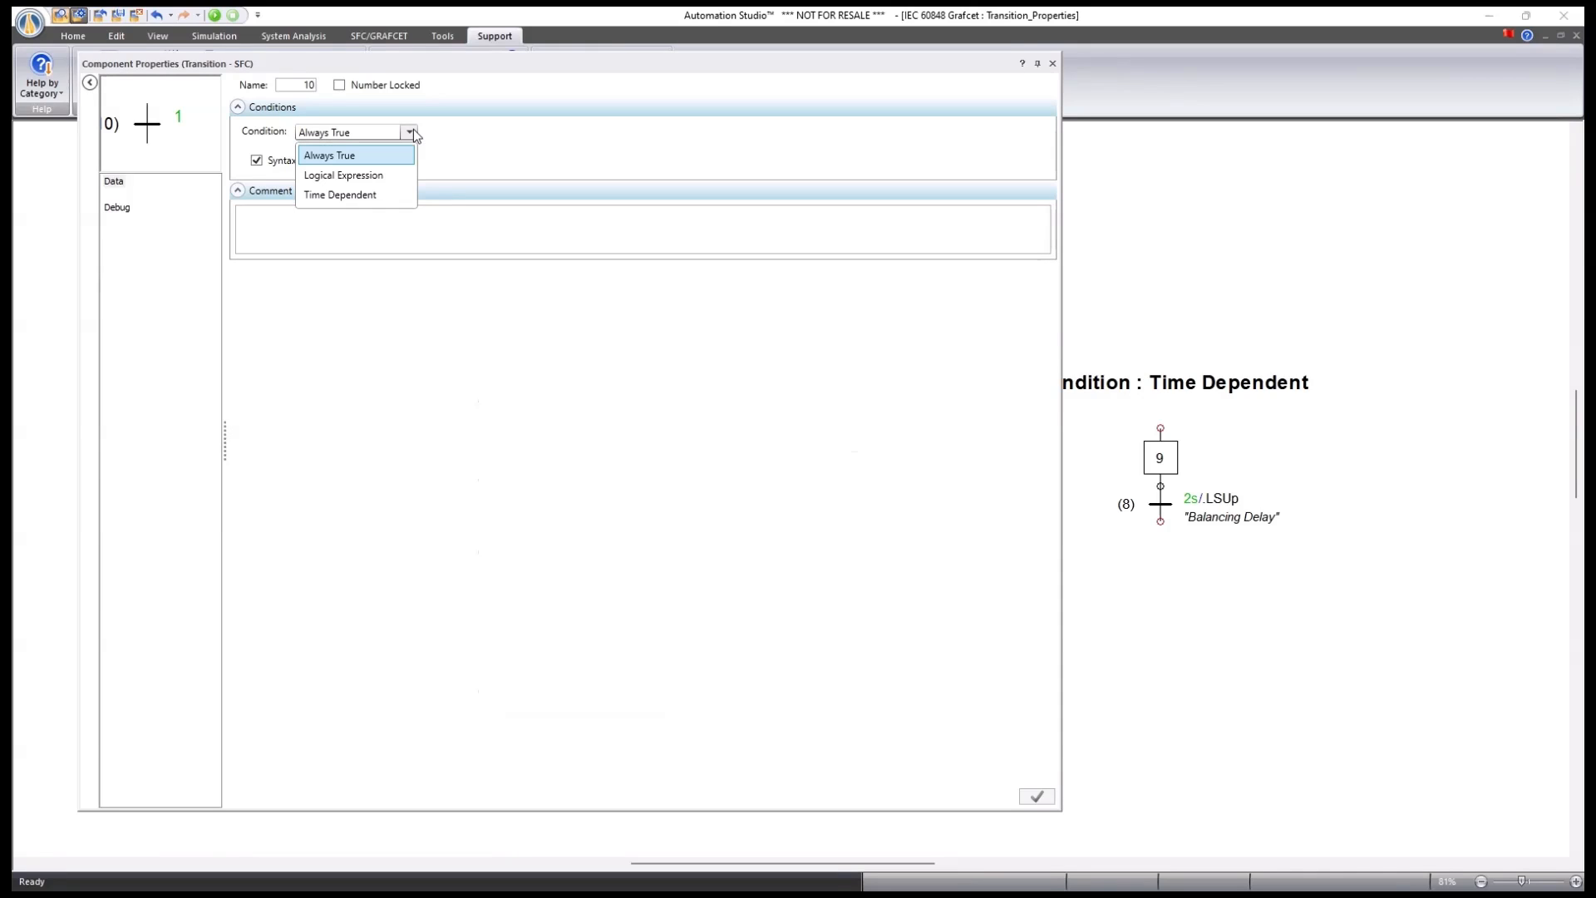
left_click(361, 157)
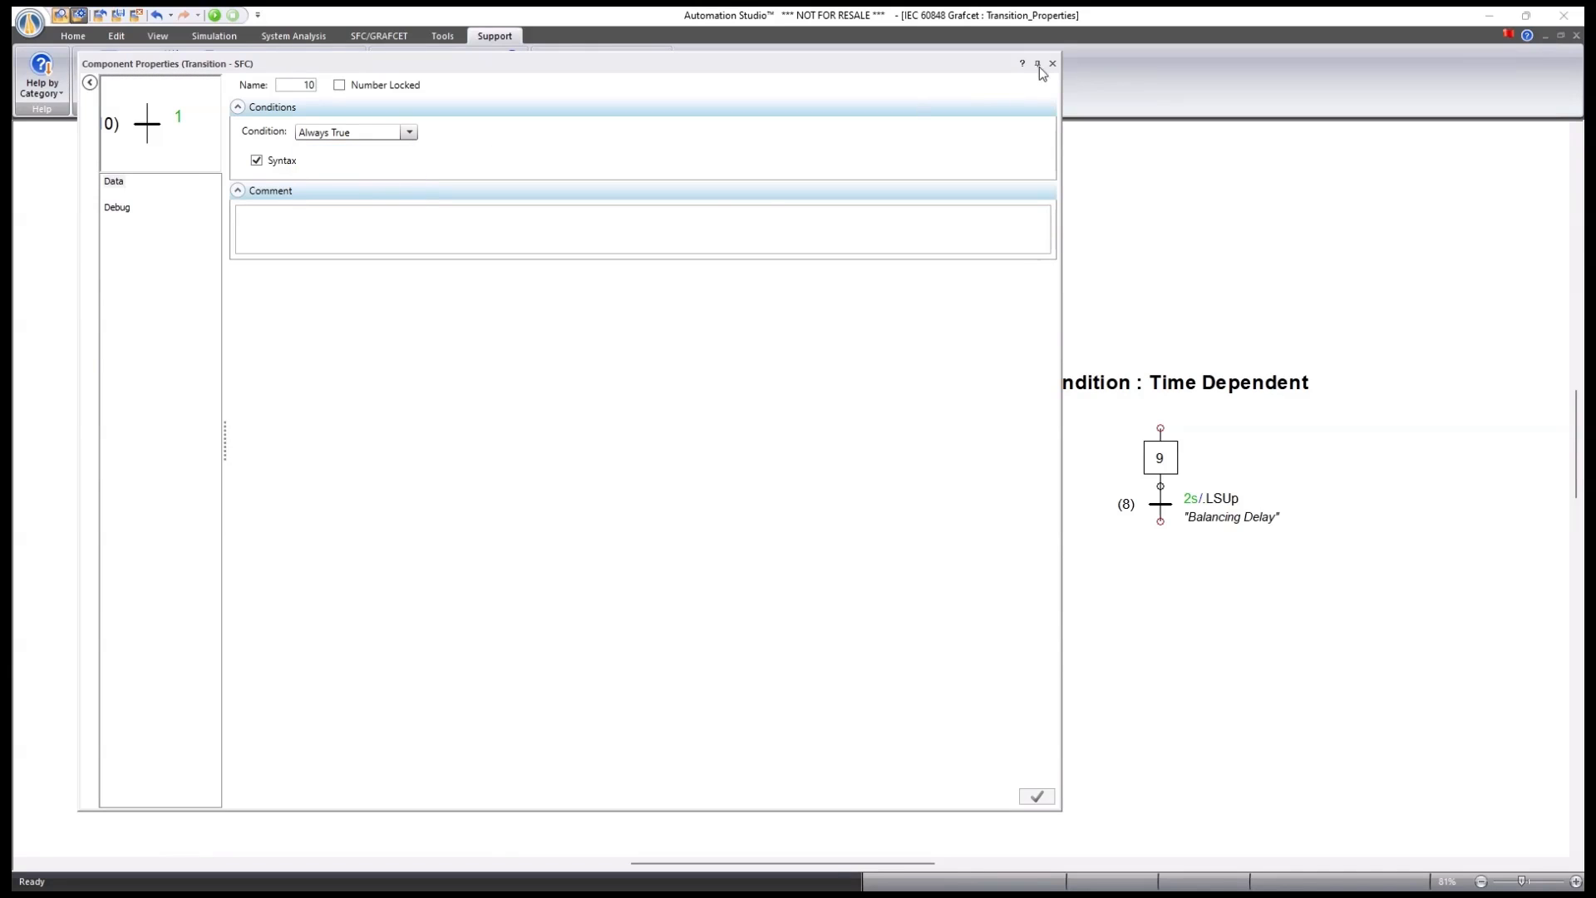
left_click(1040, 66)
scroll(360, 540, "up", 5)
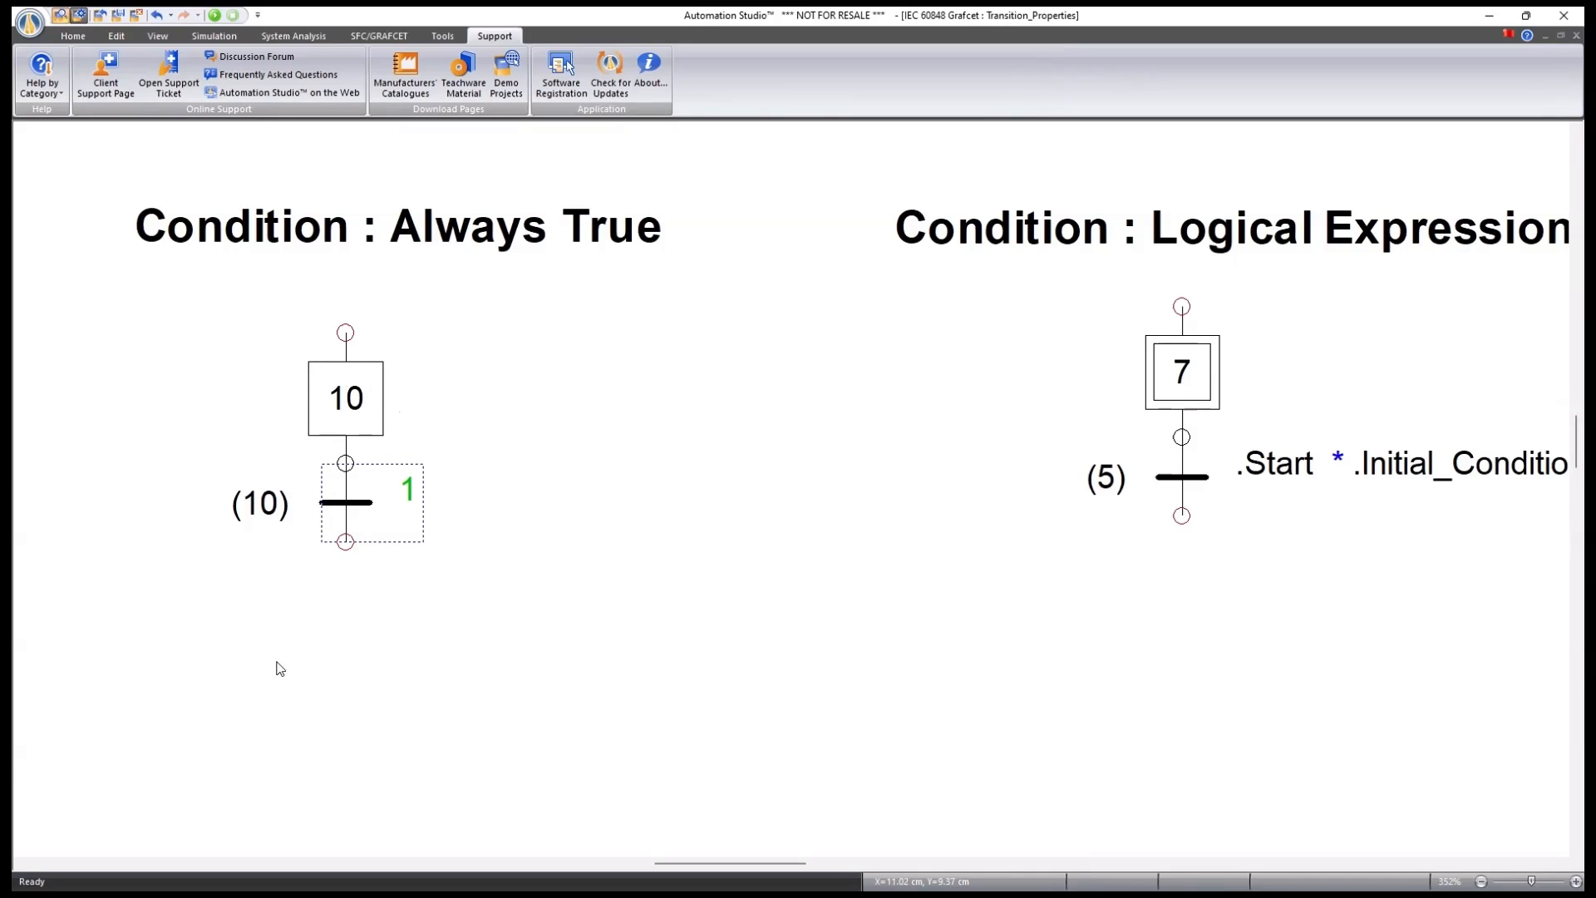
scroll(203, 656, "down", 2)
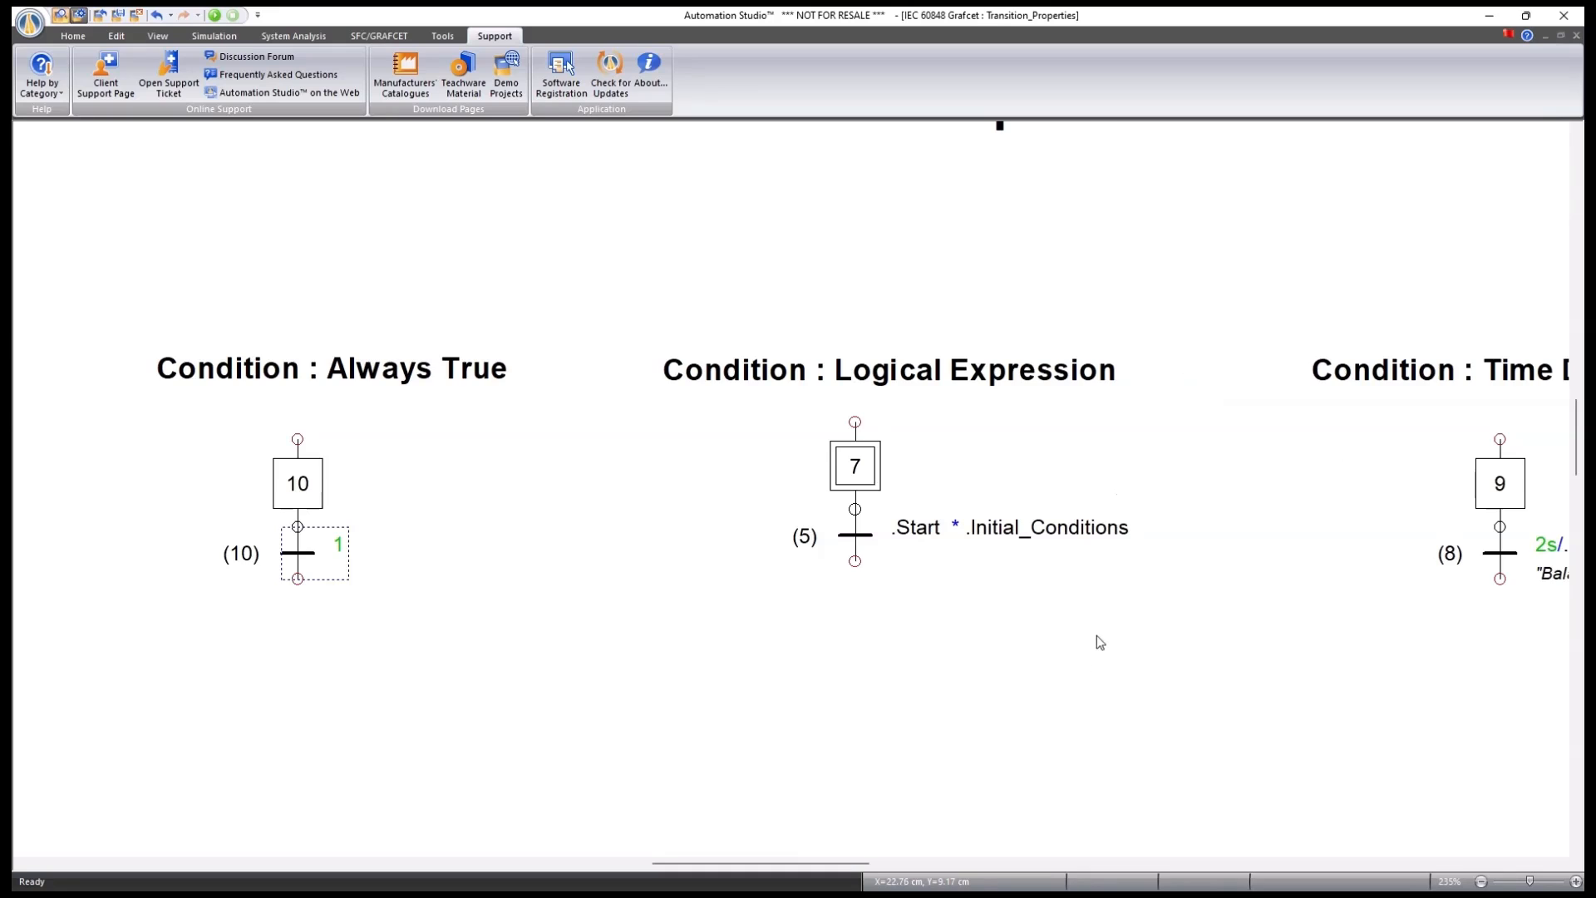
left_click_drag(1099, 643, 752, 634)
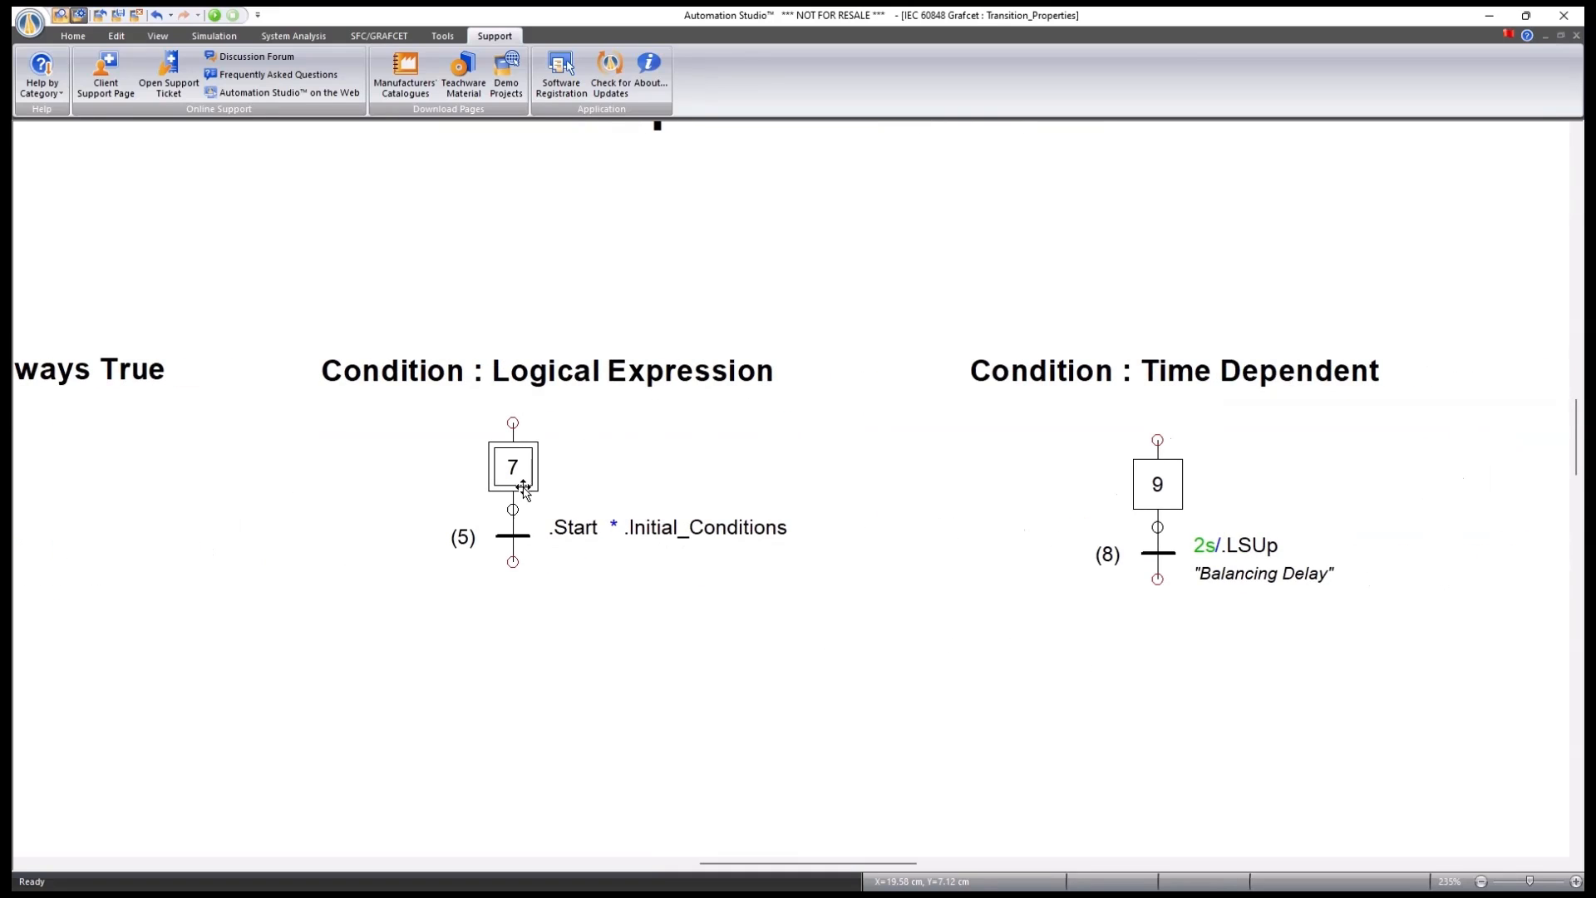
Open transition 5's properties to view its .Start AND .Initial_Conditions expression.
double_click(512, 536)
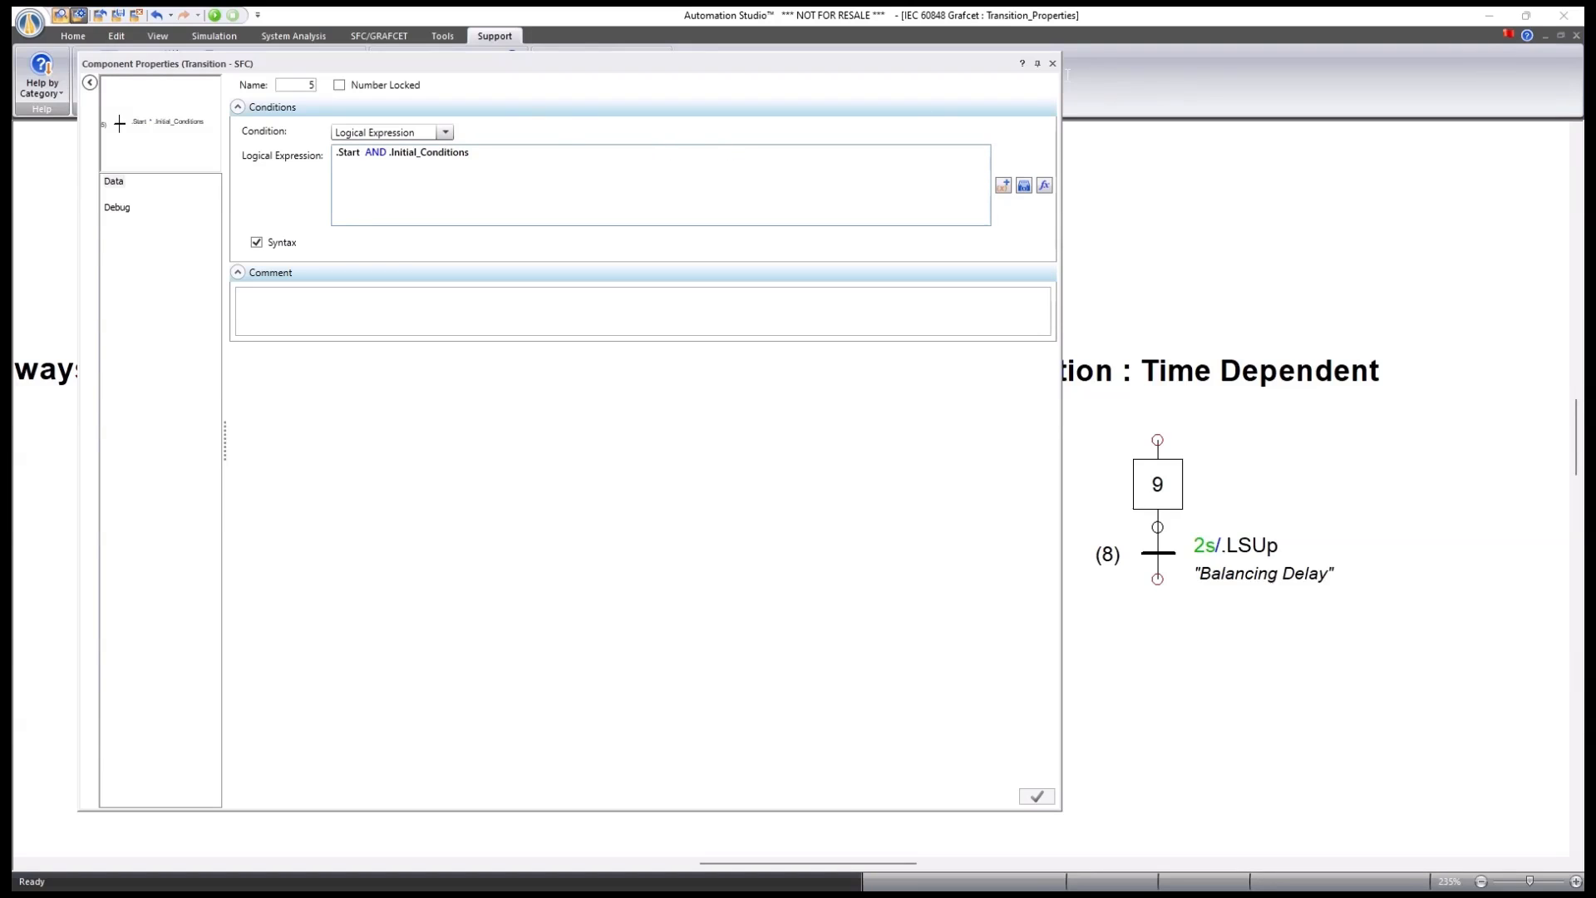
Inspect transition 8's 2 s rising-edge delay on .LSUp, then close its properties.
left_click(1052, 63)
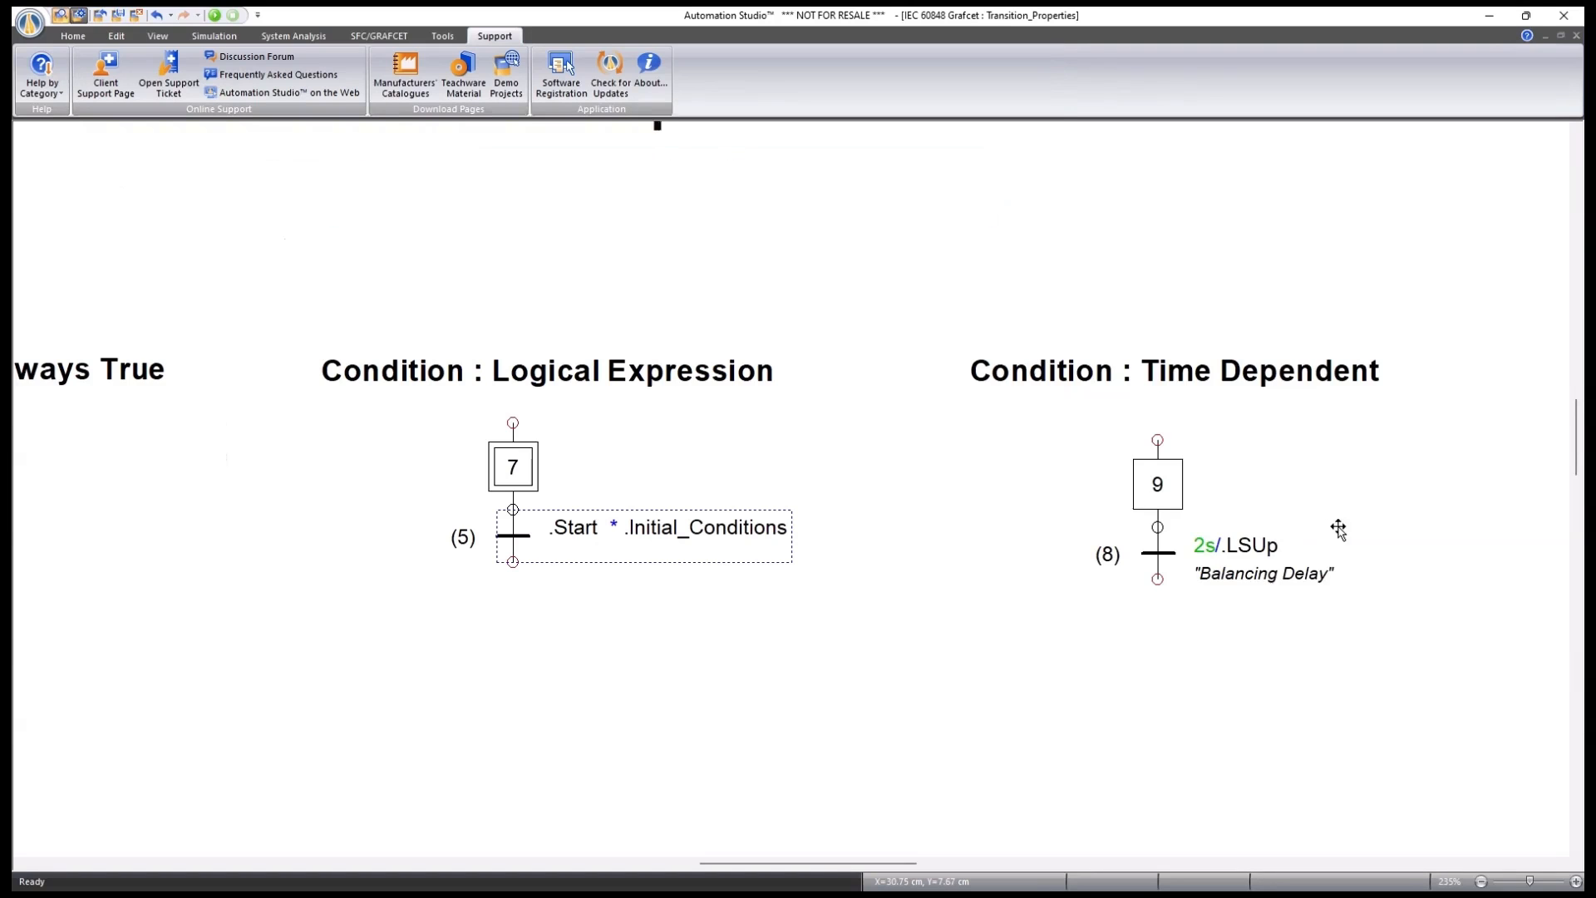
left_click_drag(1464, 512, 1257, 515)
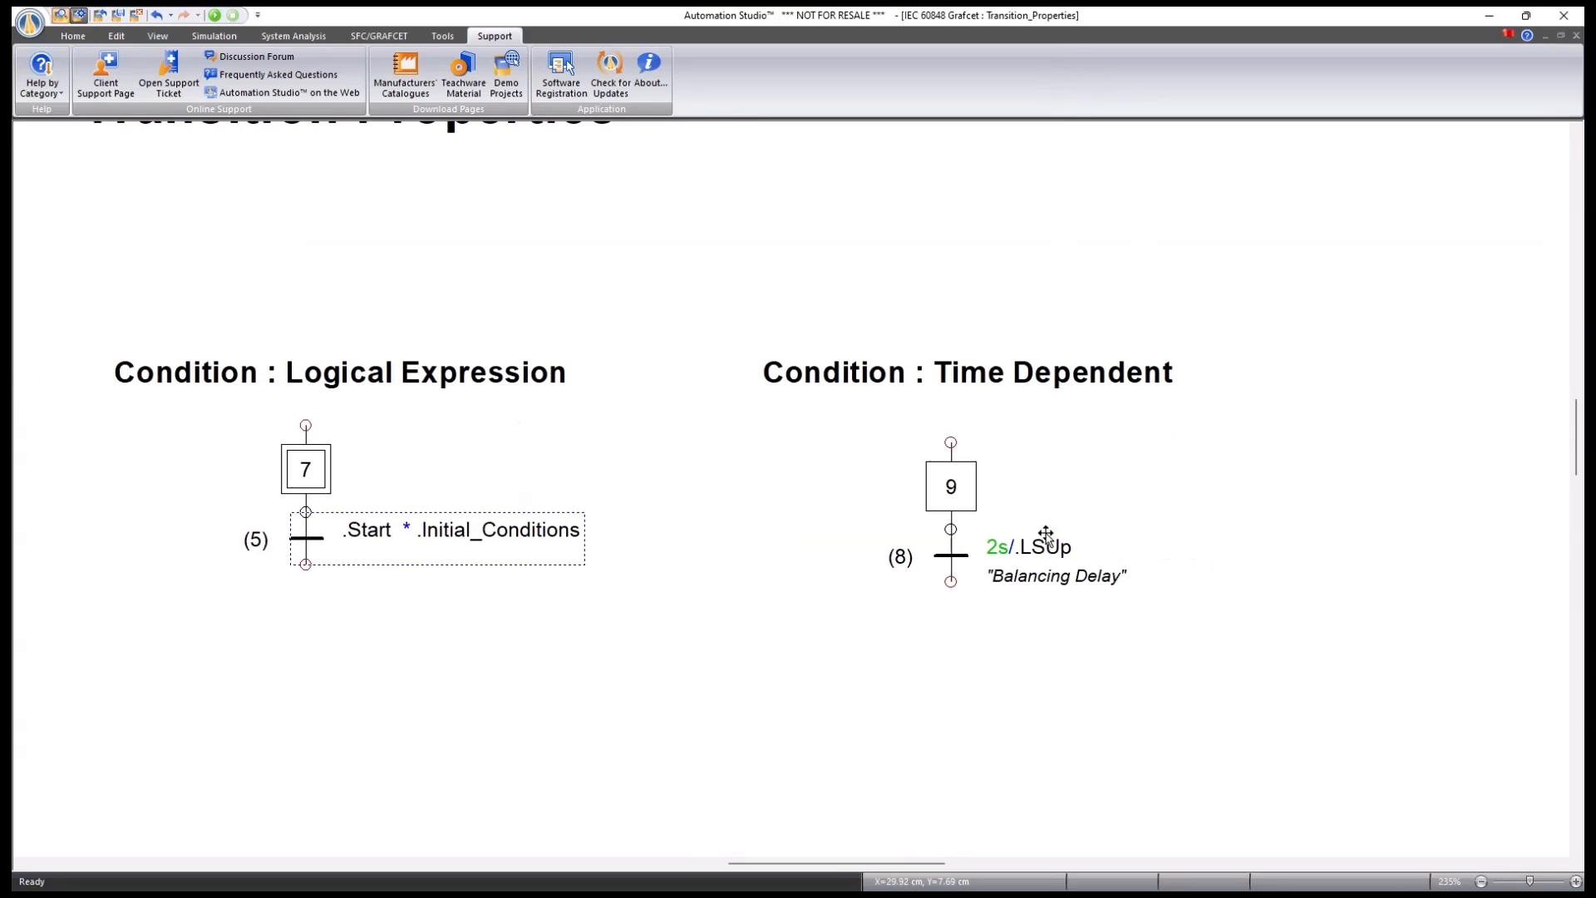
double_click(953, 557)
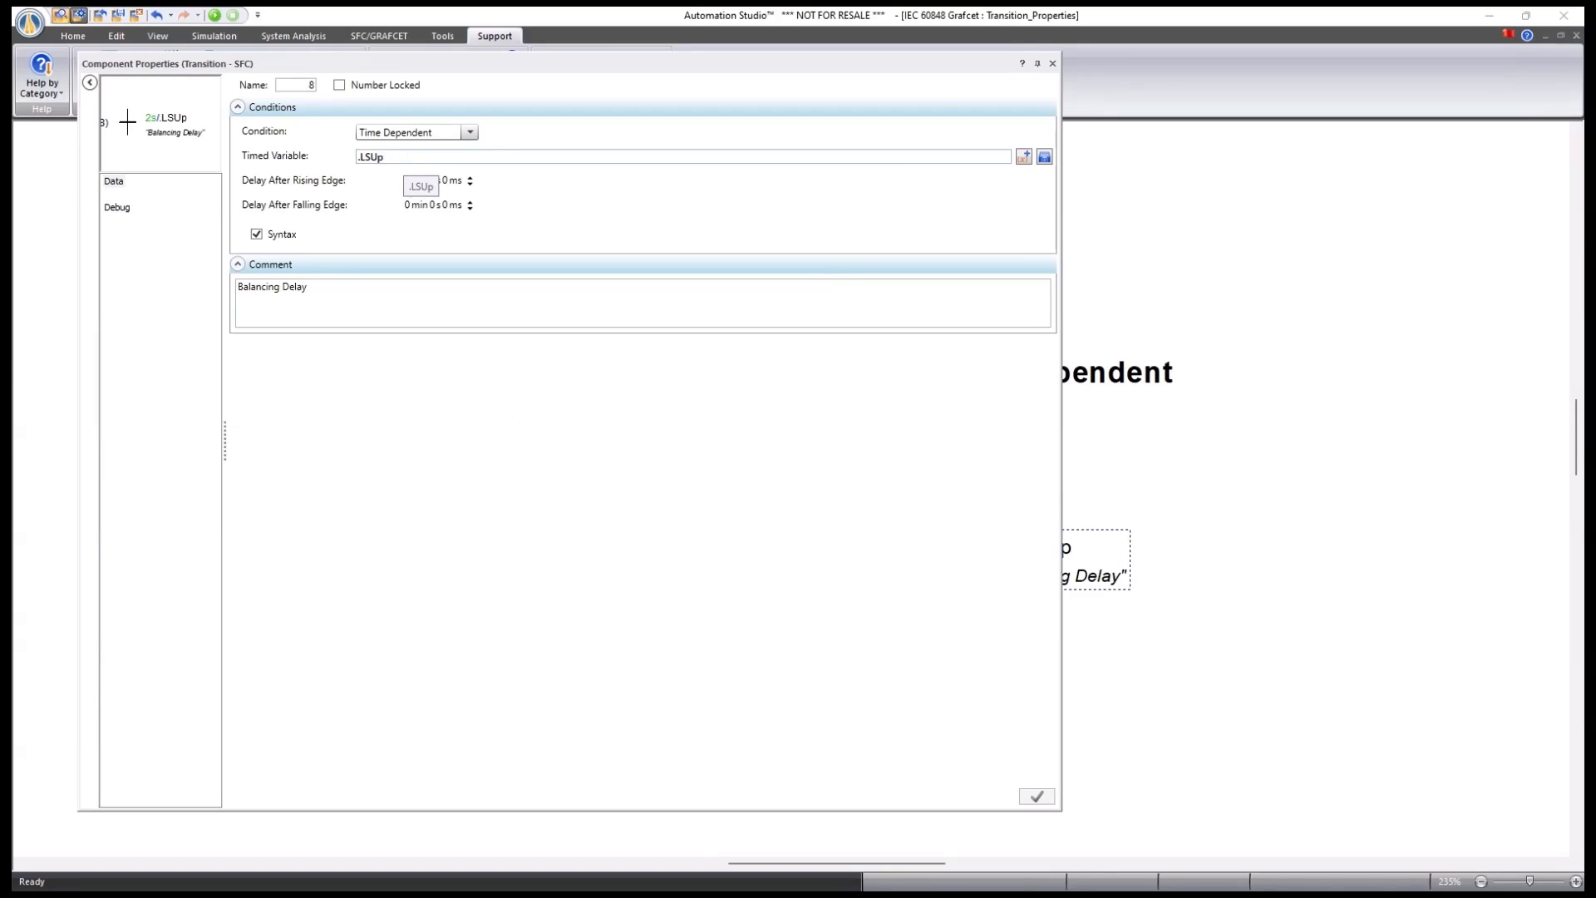
left_click(404, 158)
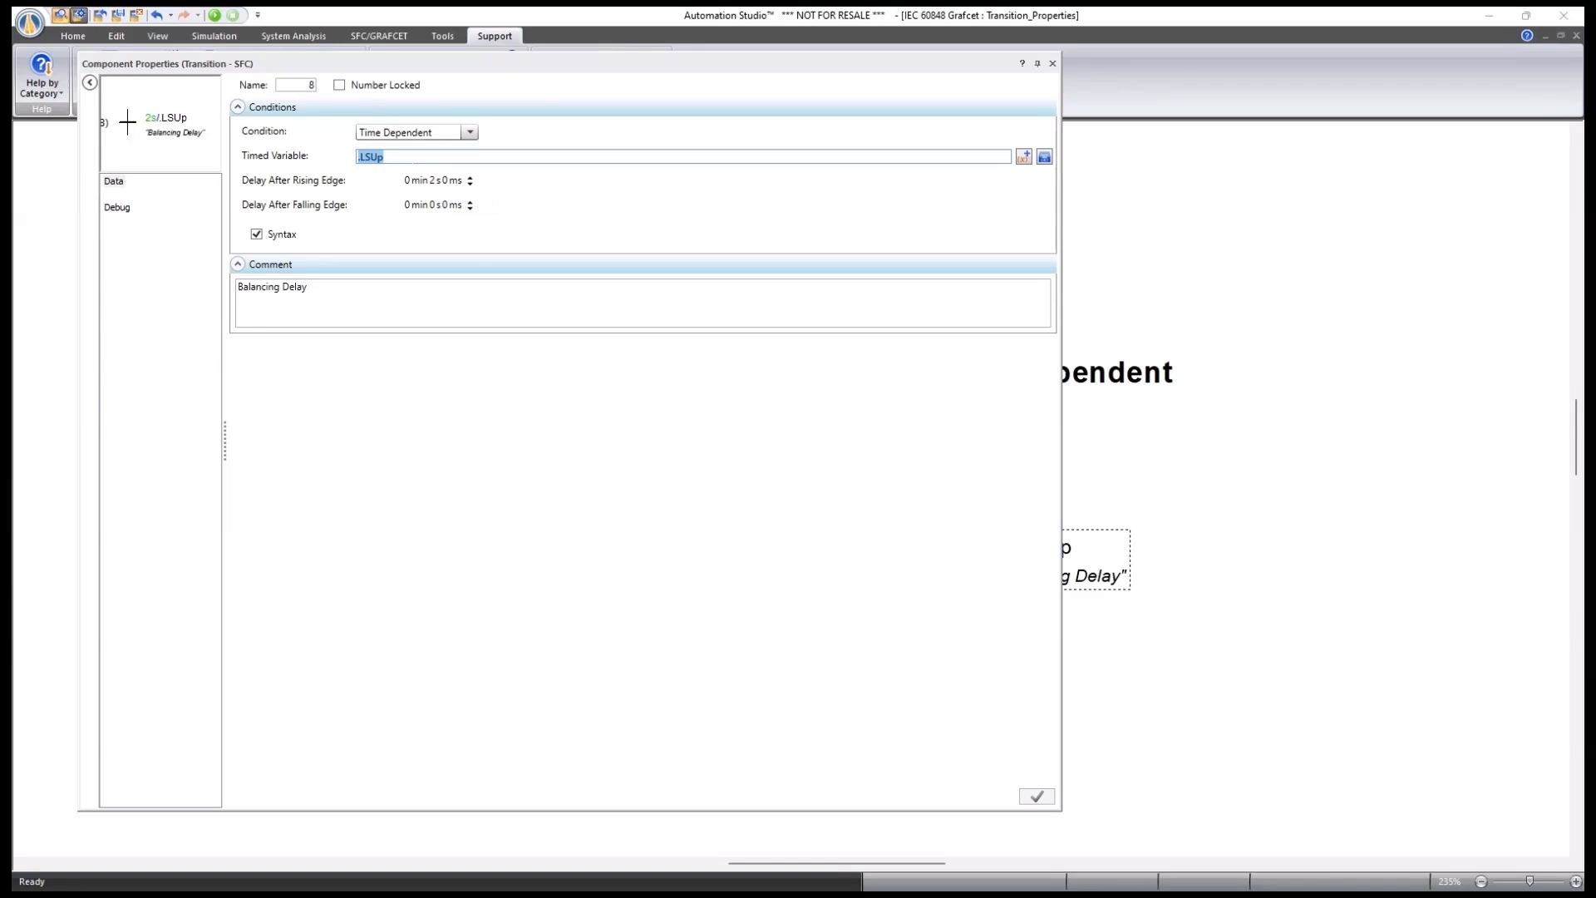
left_click(413, 157)
left_click(1052, 63)
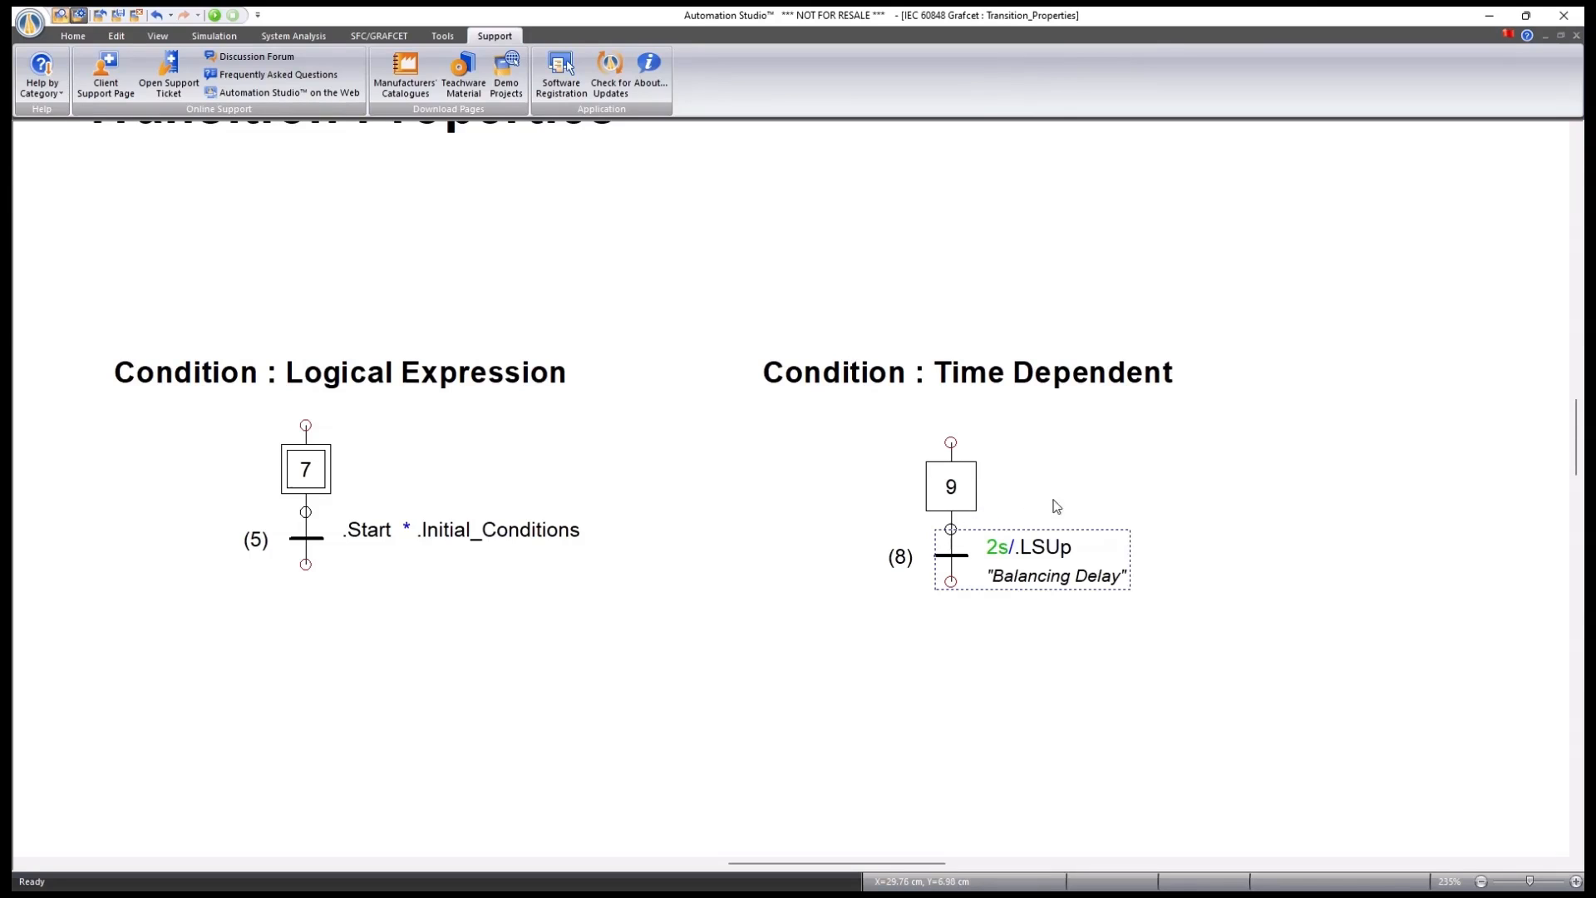
Zoom out to the full Transition Properties page and switch to the What's New sheet.
scroll(940, 579, "down", 2)
left_click_drag(733, 705, 754, 560)
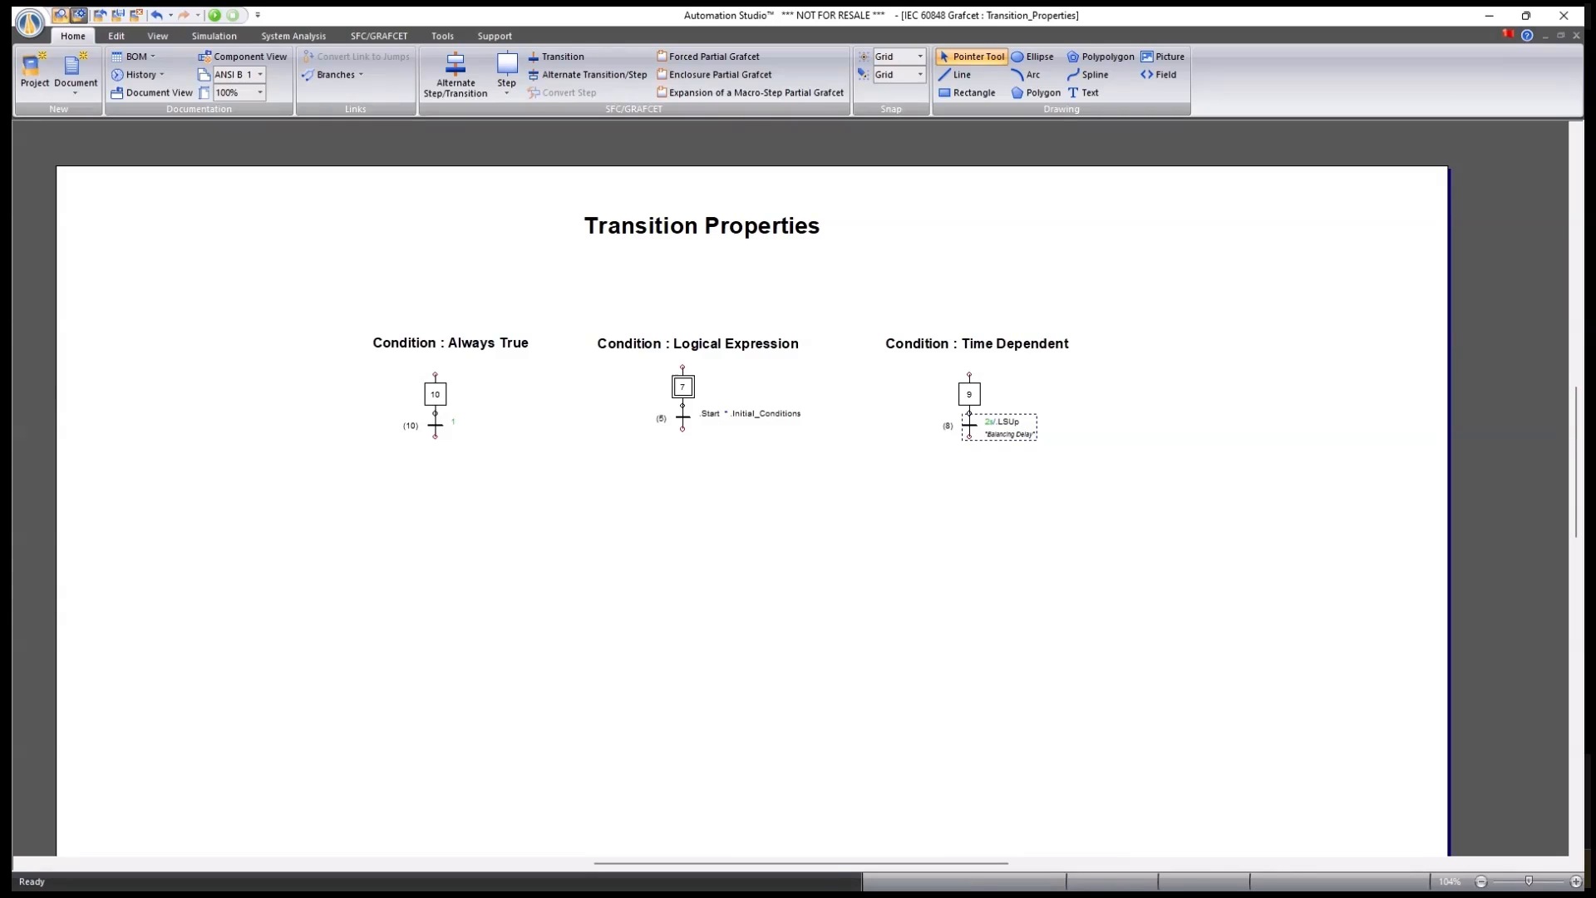
key("ctrl+Tab")
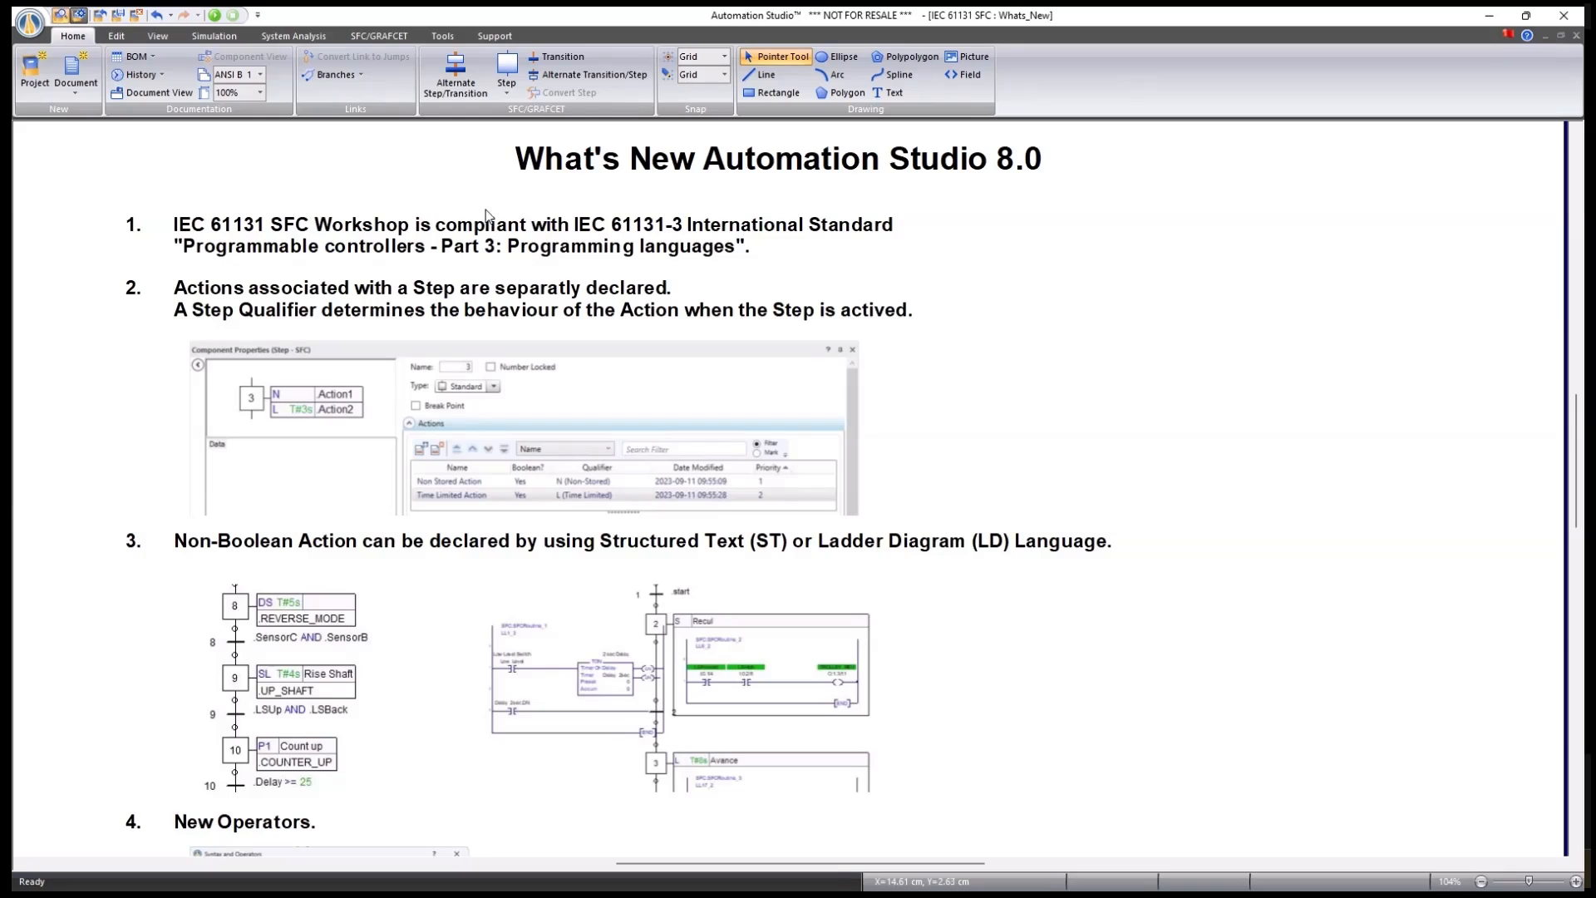
left_click(510, 88)
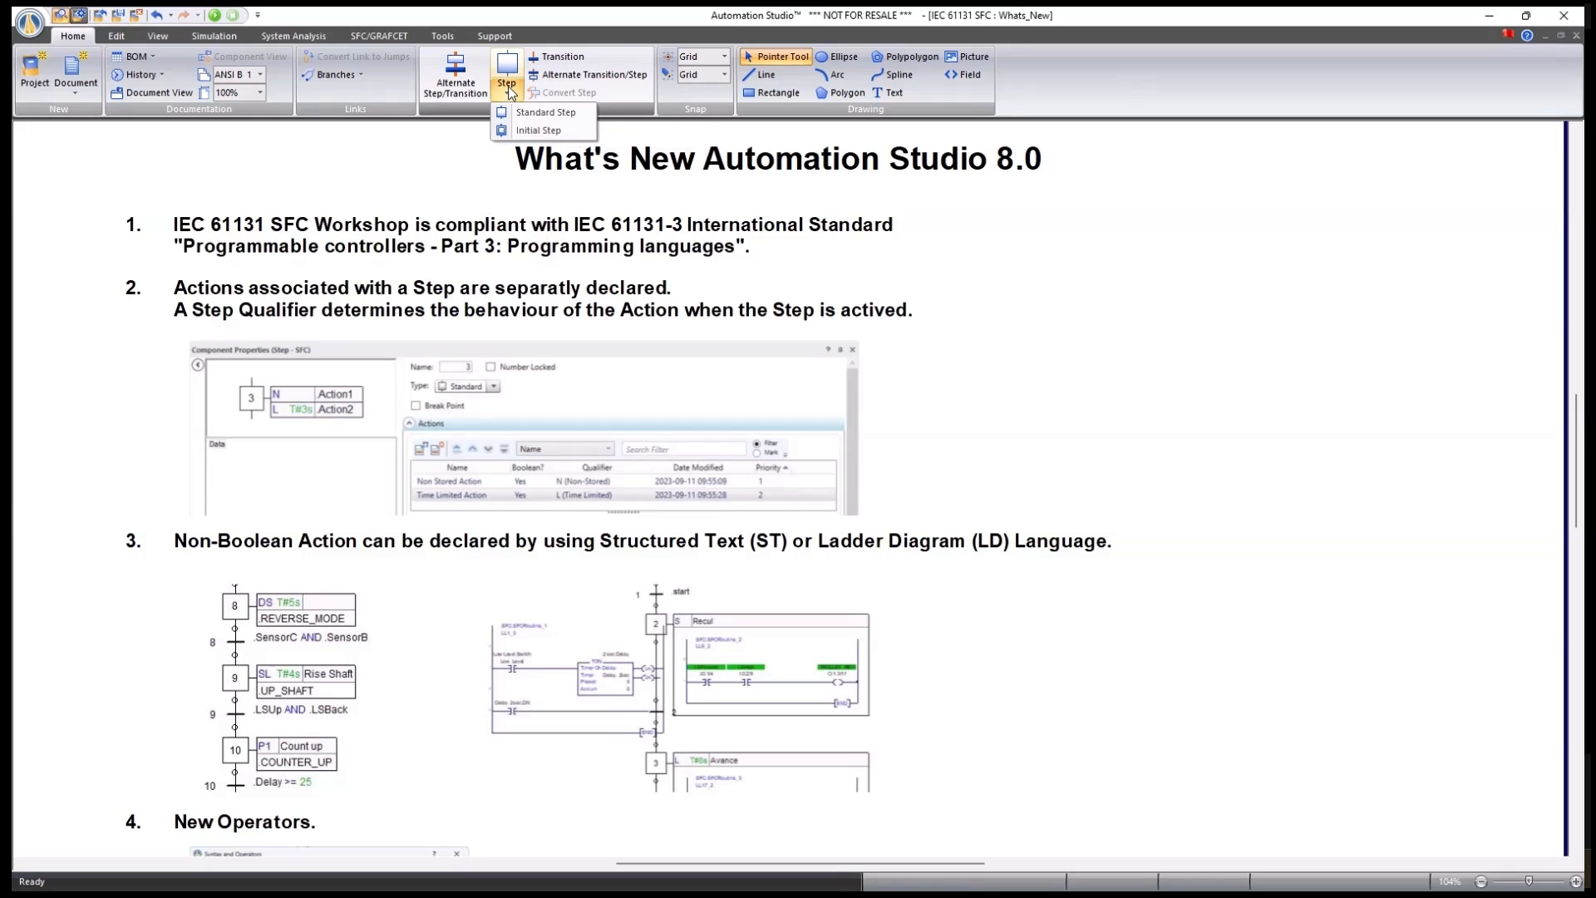
left_click(458, 179)
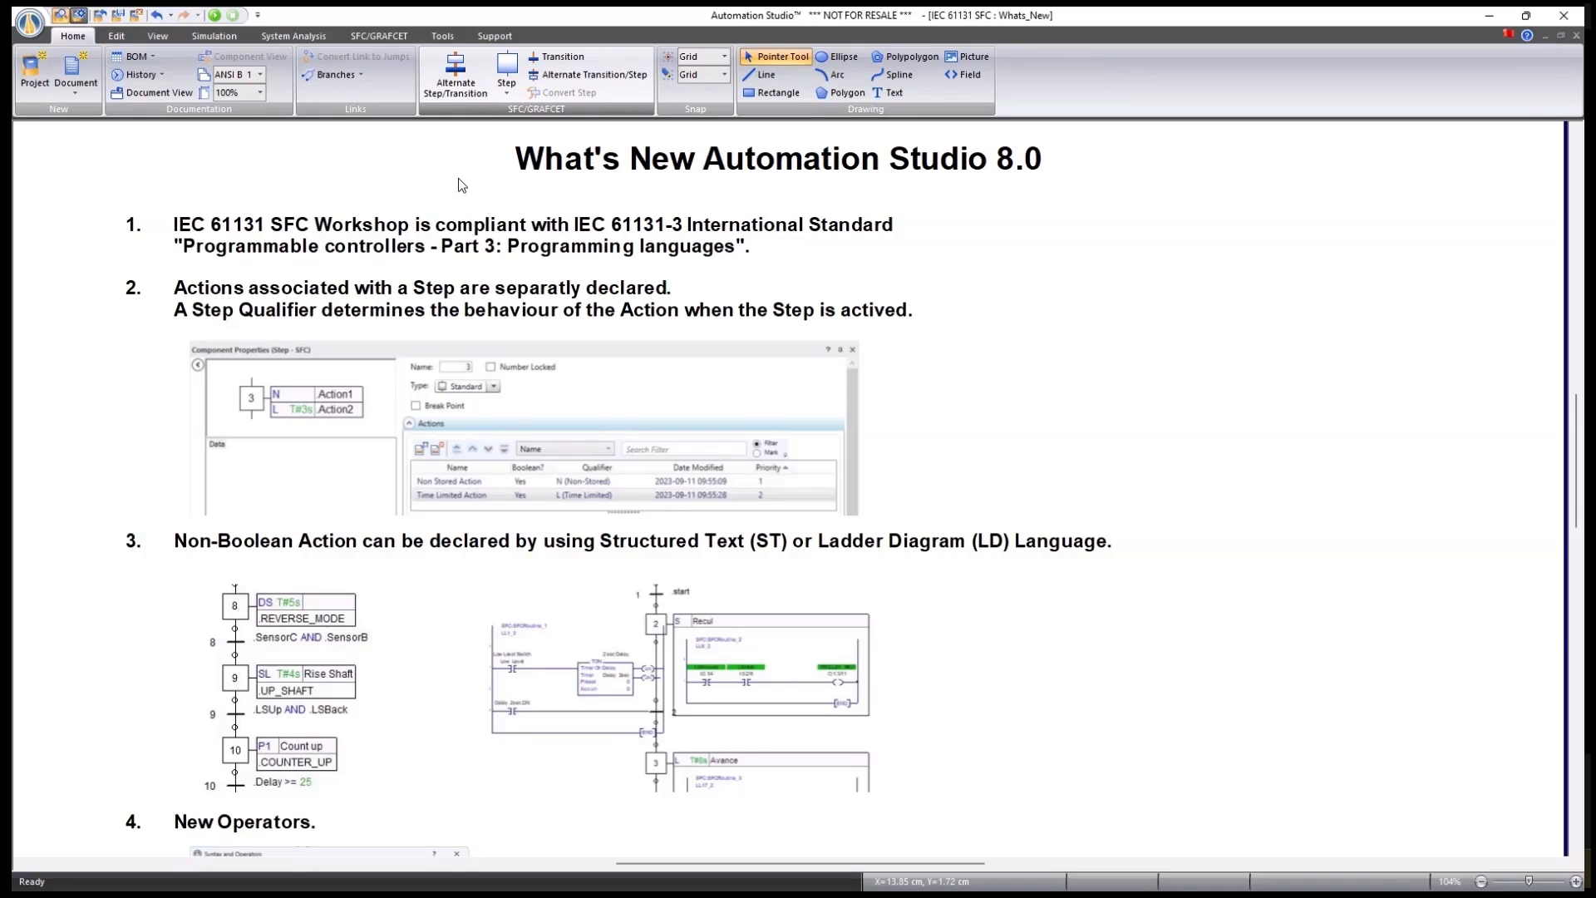
left_click(512, 90)
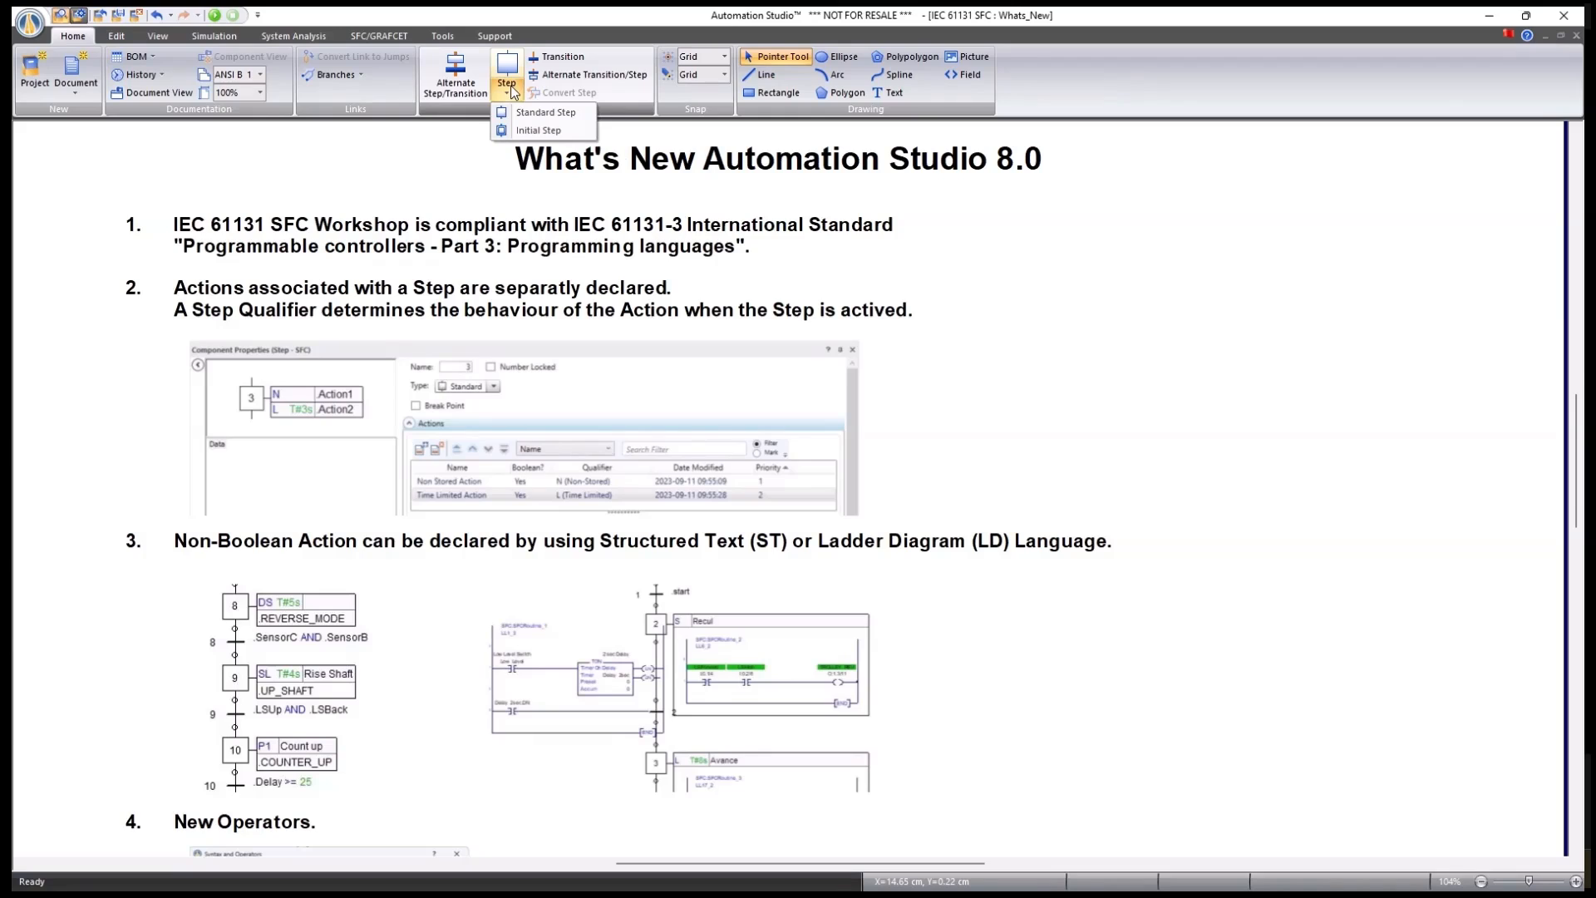
left_click(422, 169)
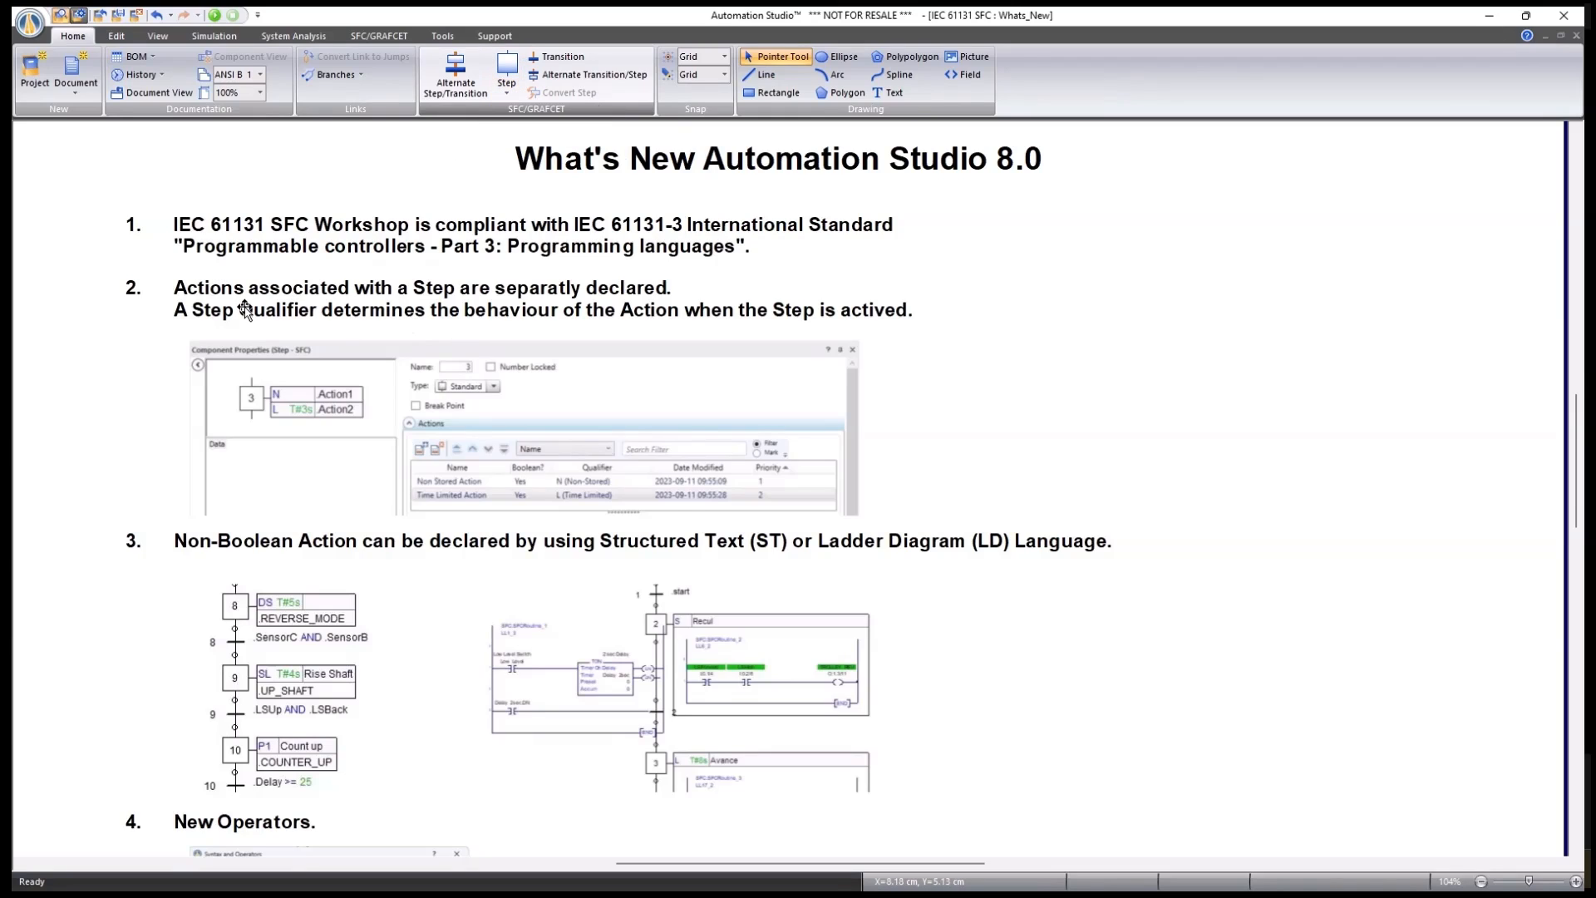
scroll(229, 418, "up", 2)
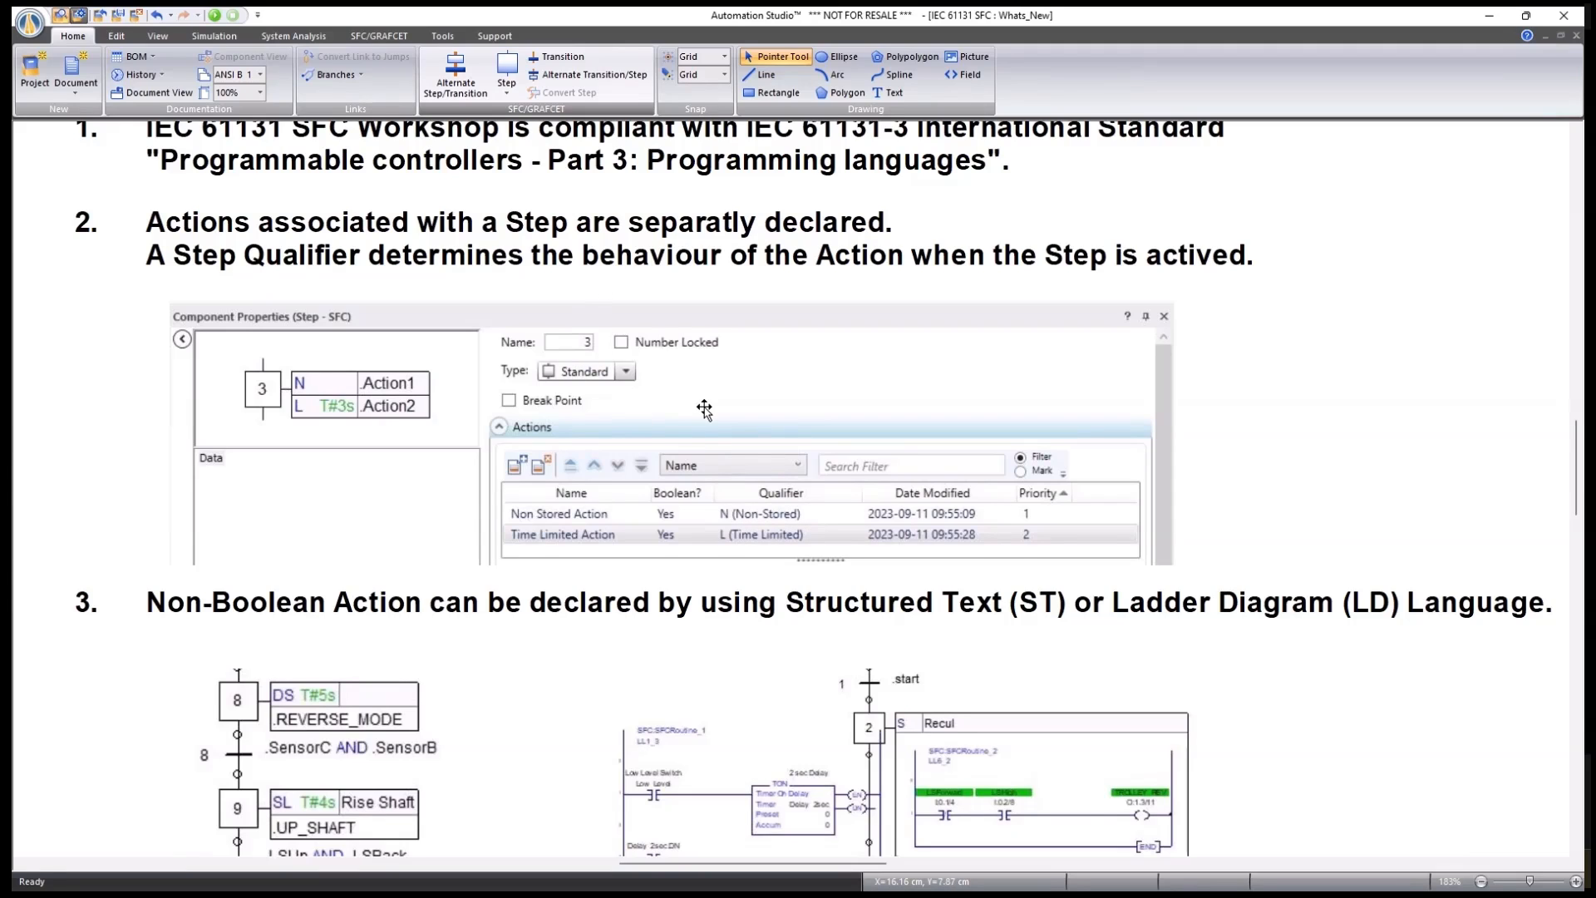
Scroll the What's New sheet to the non-Boolean ST/Ladder actions shown on steps 8, 9 and 10.
scroll(704, 409, "down", 2)
scroll(711, 406, "down", 2)
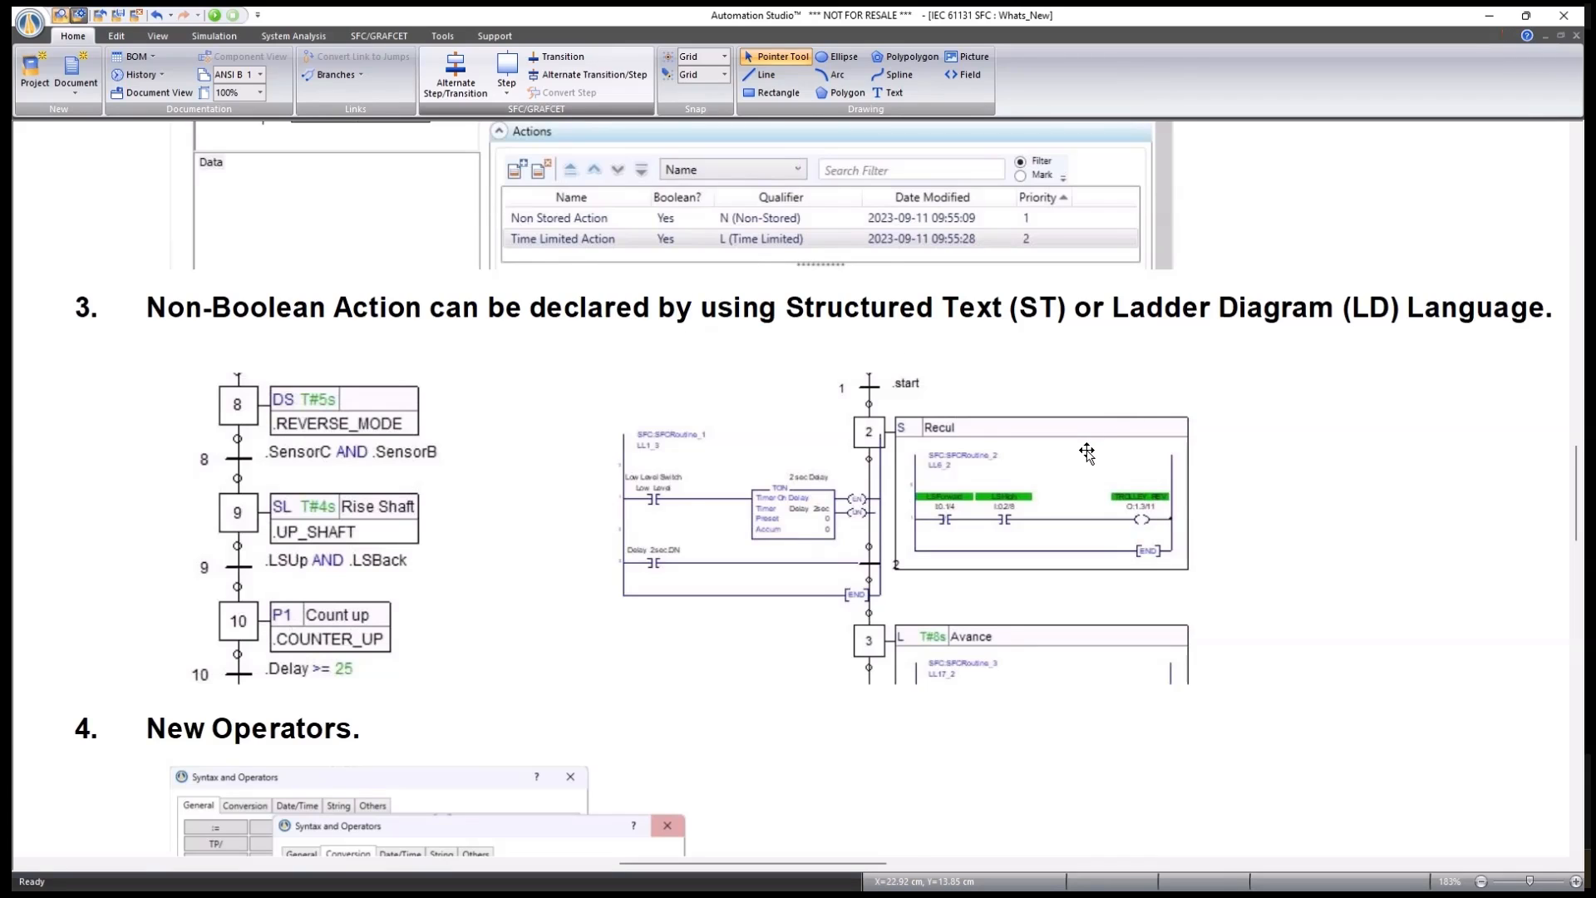
scroll(1087, 453, "down", 3)
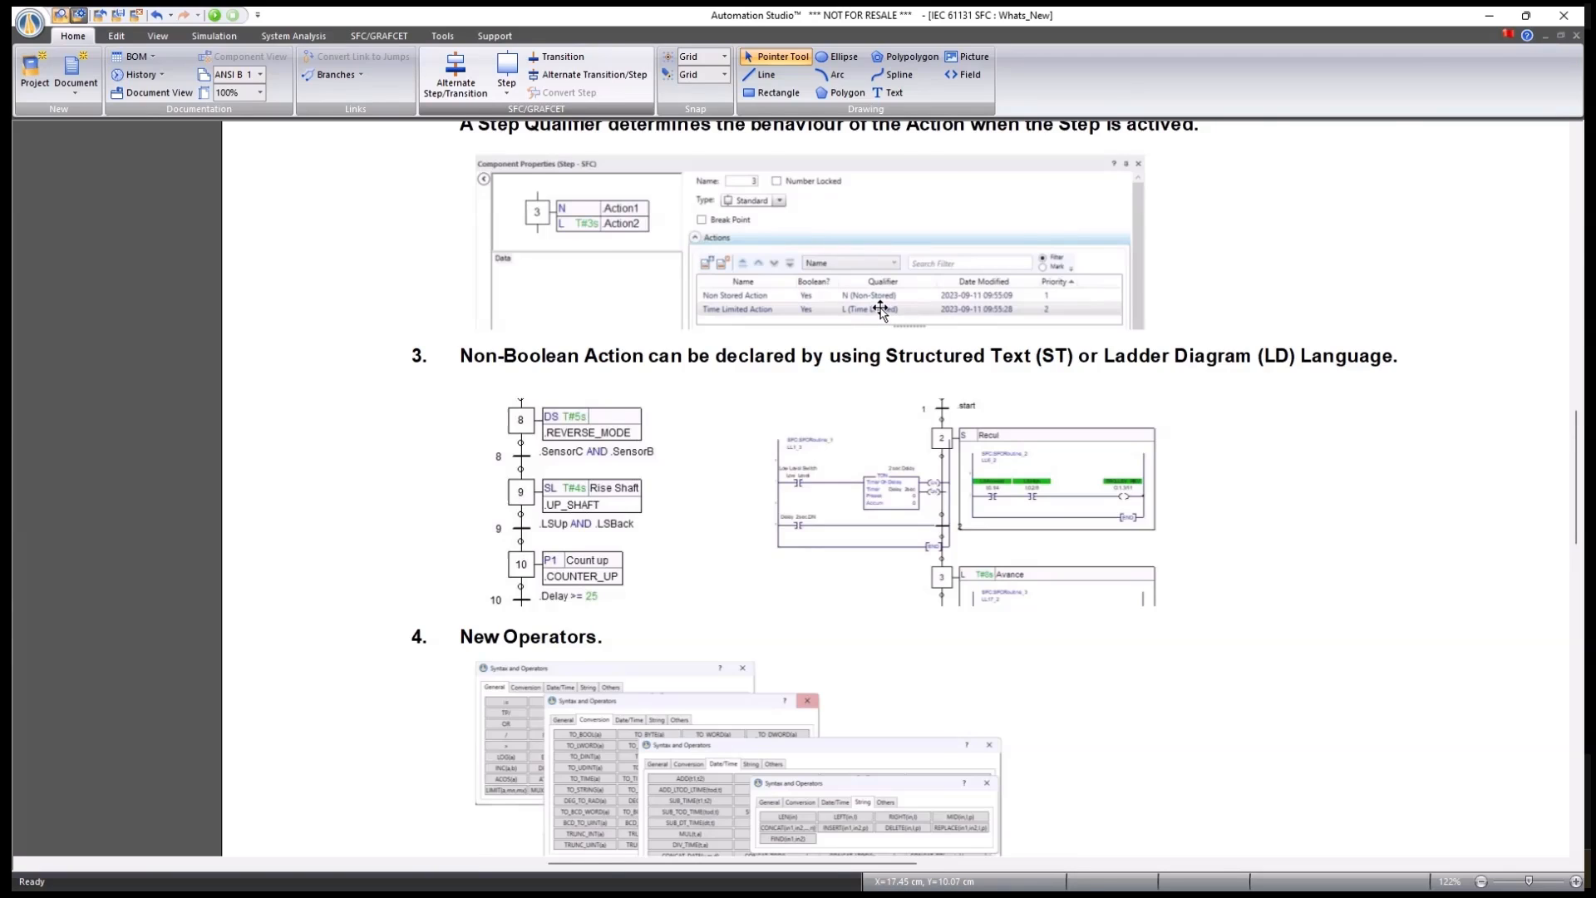
scroll(881, 310, "up", 3)
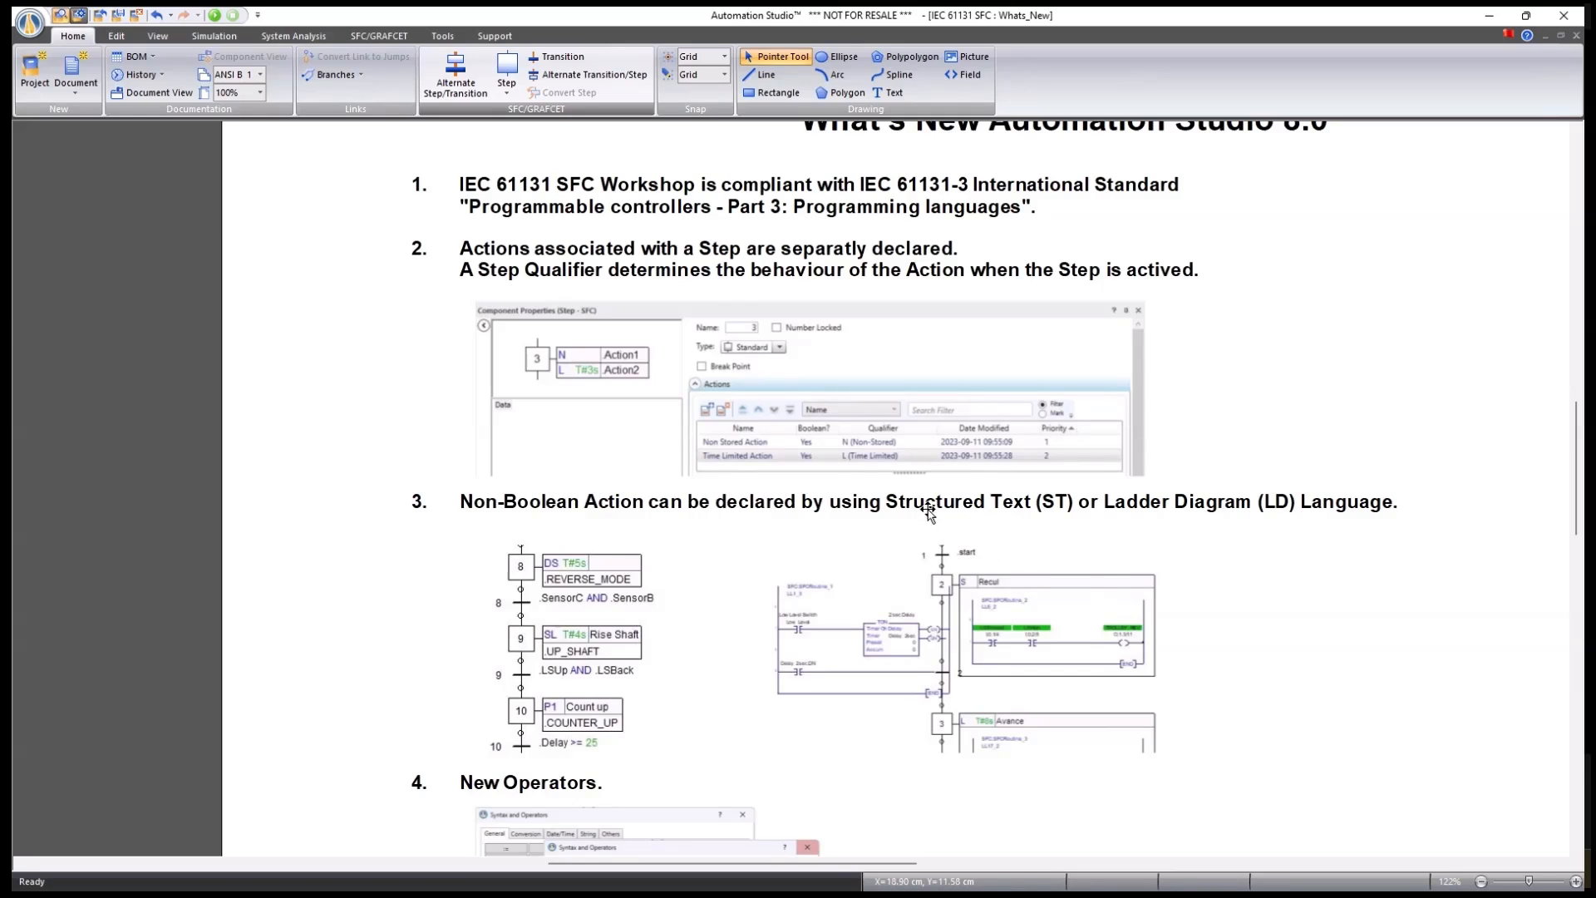
scroll(875, 717, "up", 1)
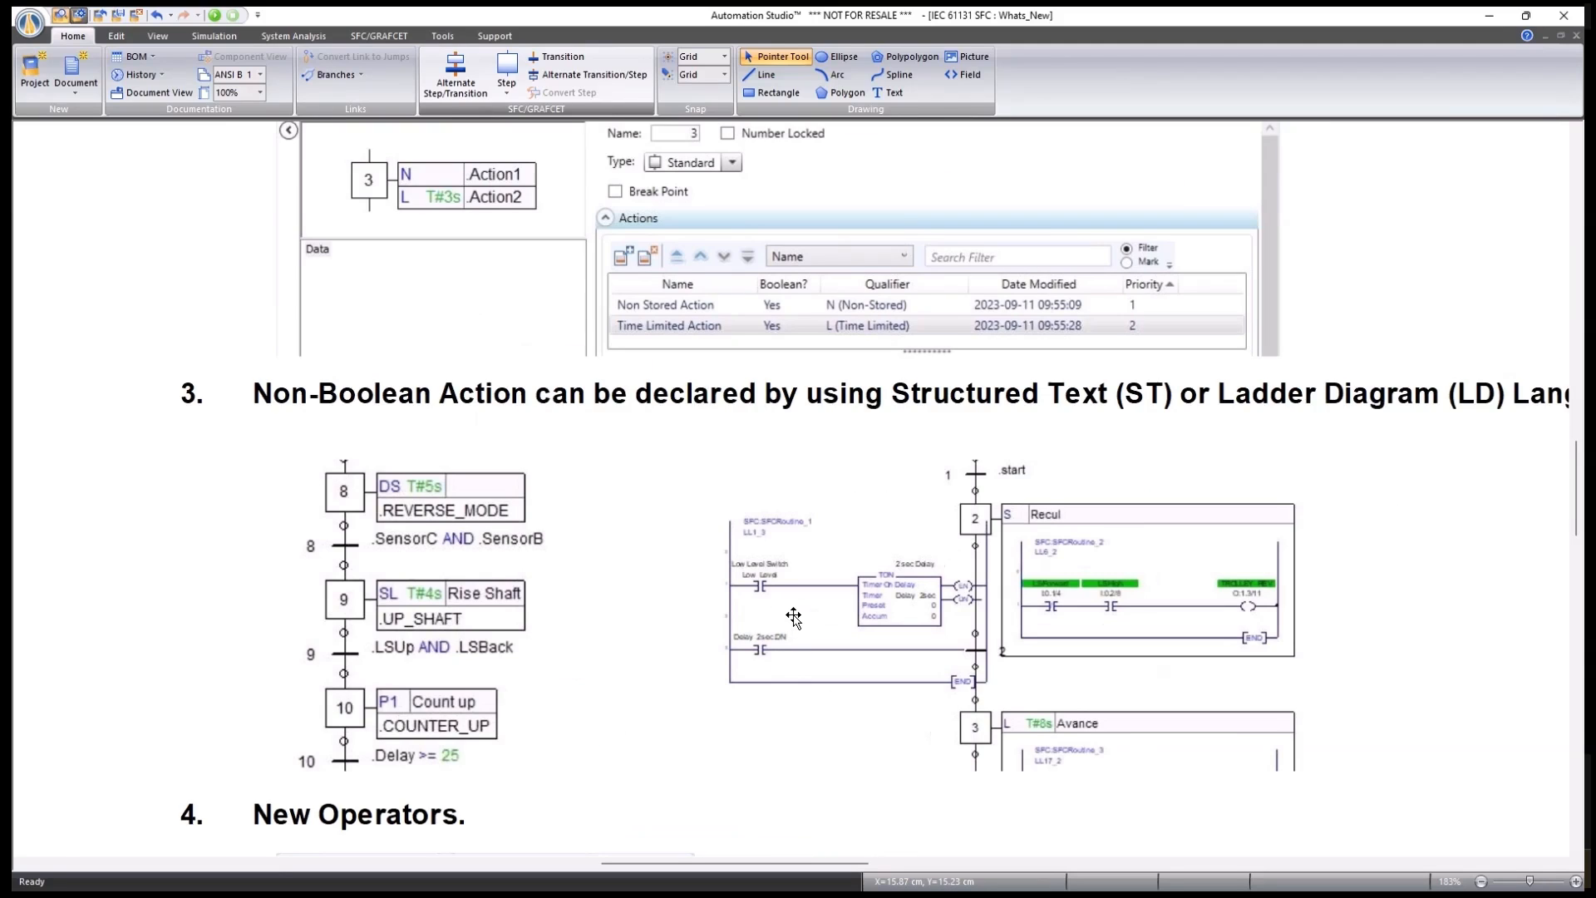
scroll(794, 616, "down", 1)
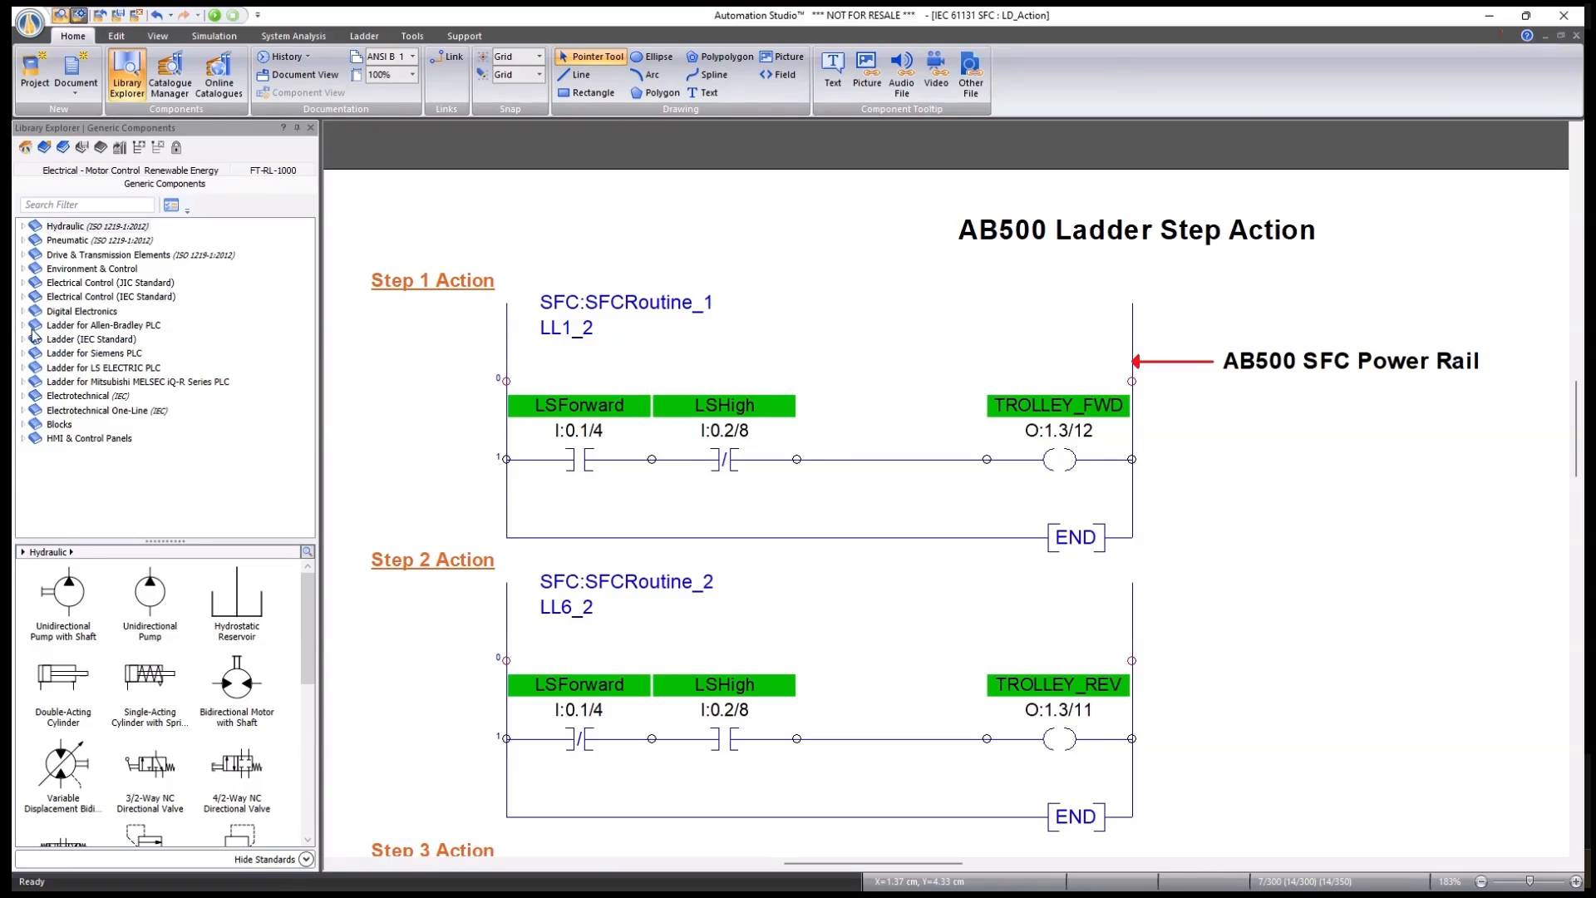
Expand the Allen-Bradley PLC and IEC Standard Ladder libraries, then return to the What's New sheet.
left_click(23, 325)
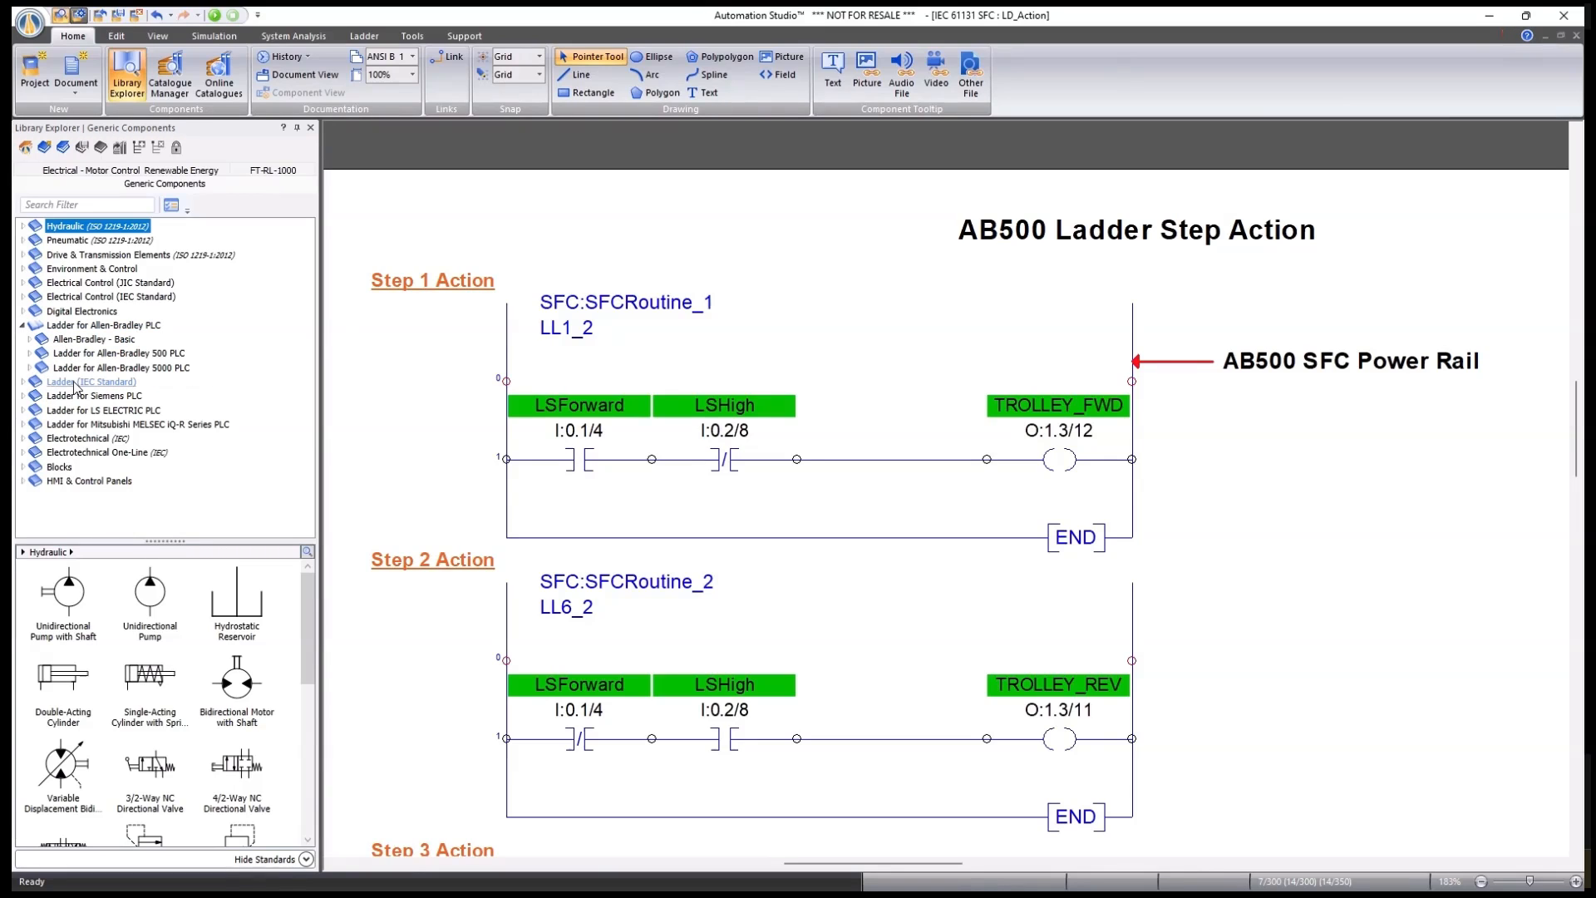
left_click(23, 382)
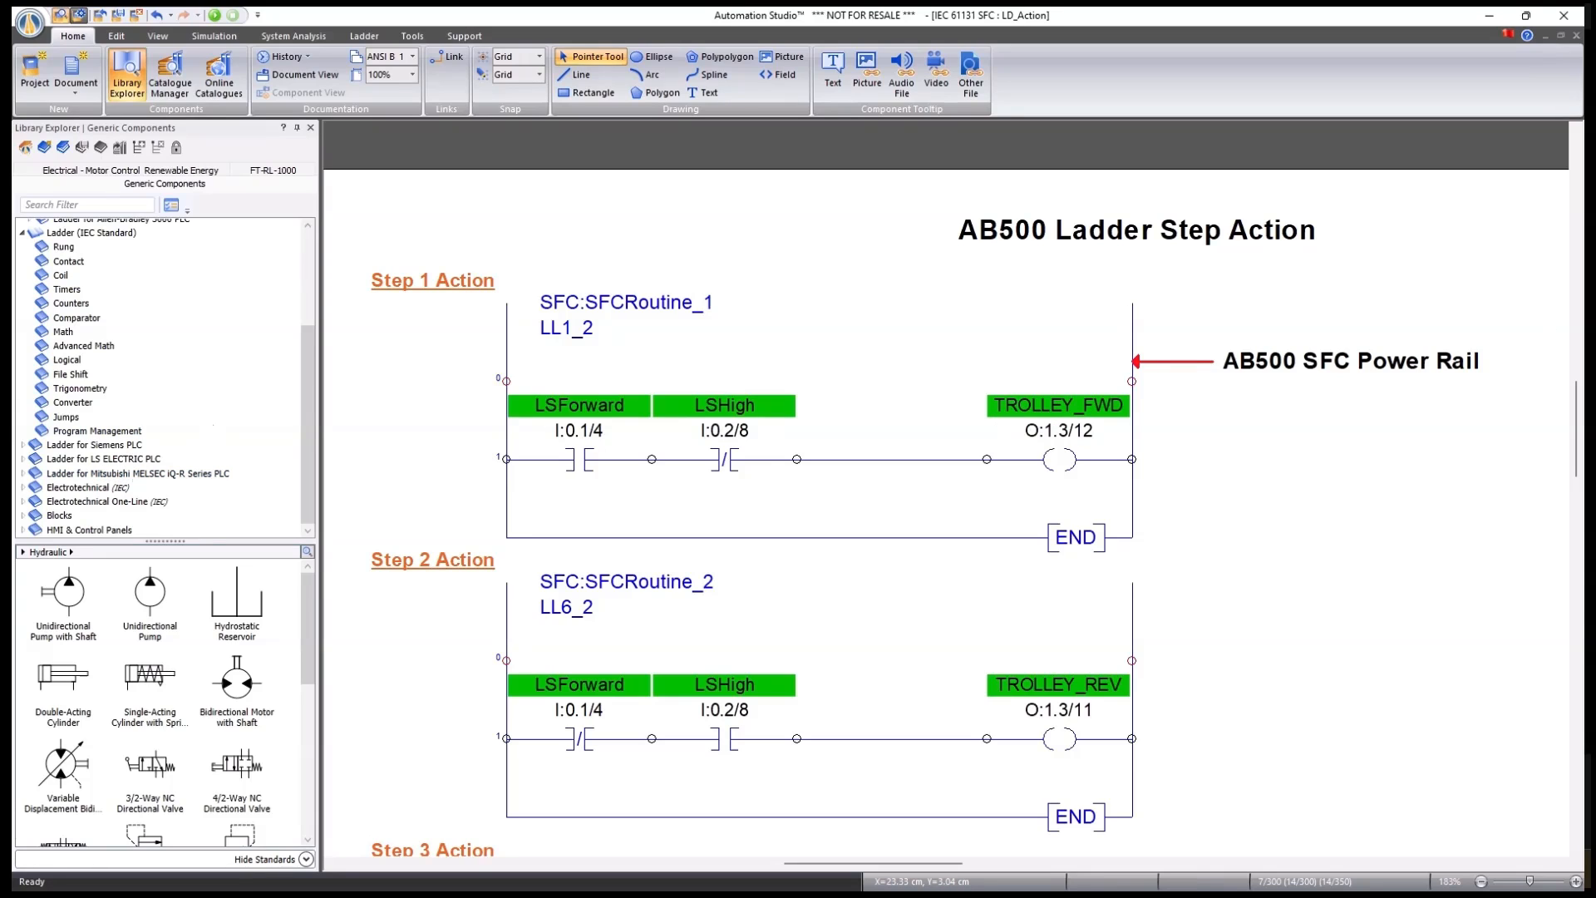
key("ctrl+Tab")
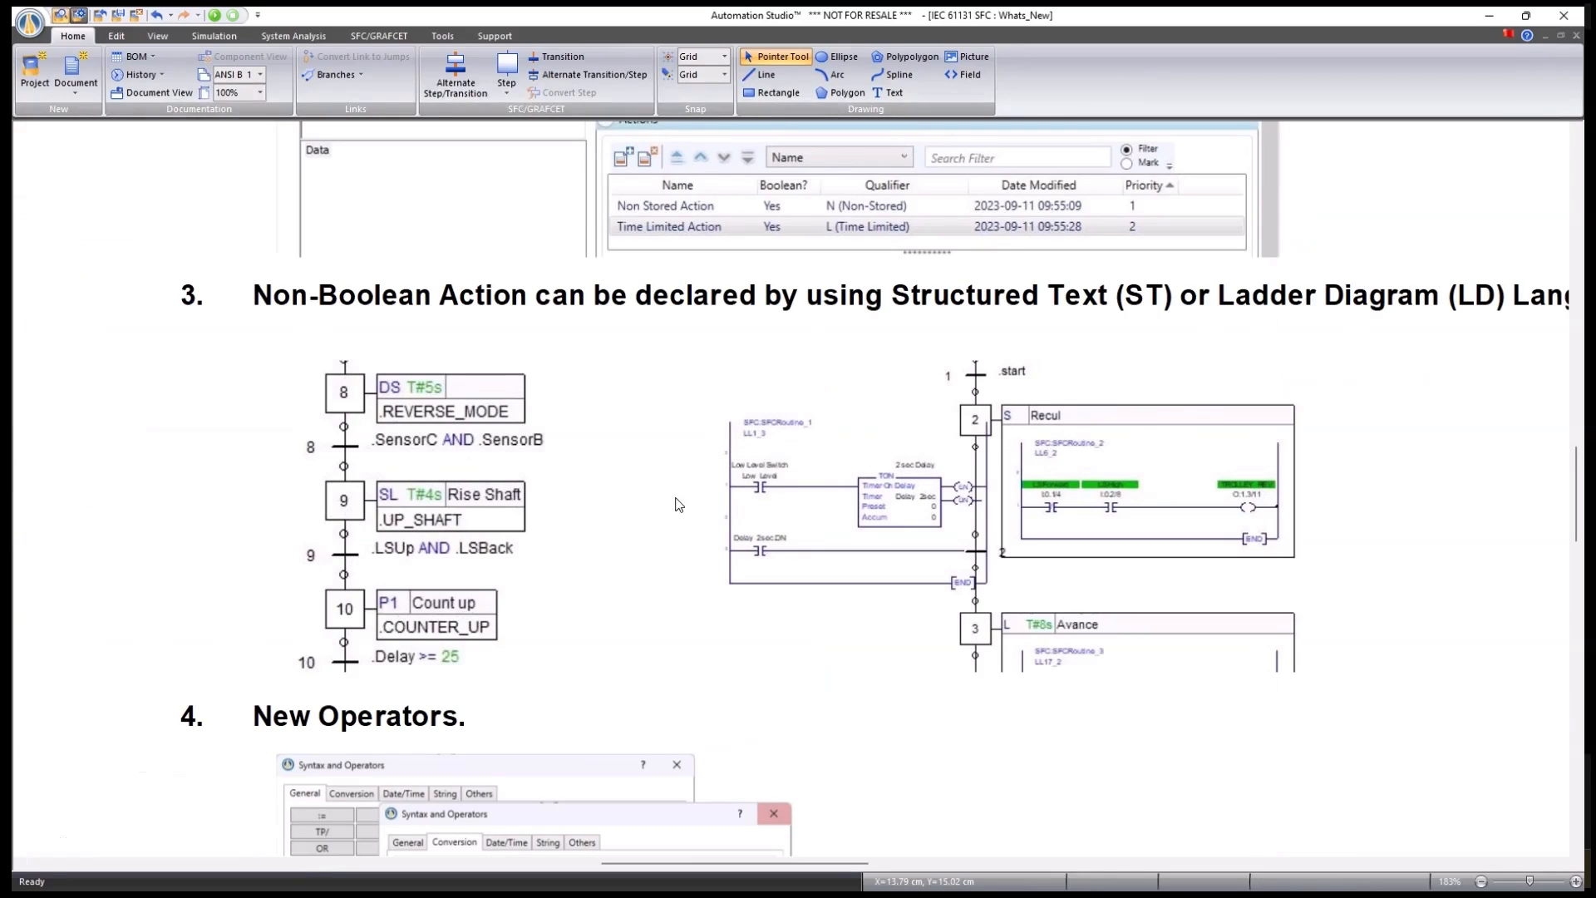
Scroll the What's New sheet down to the New Operators section.
scroll(680, 483, "down", 4)
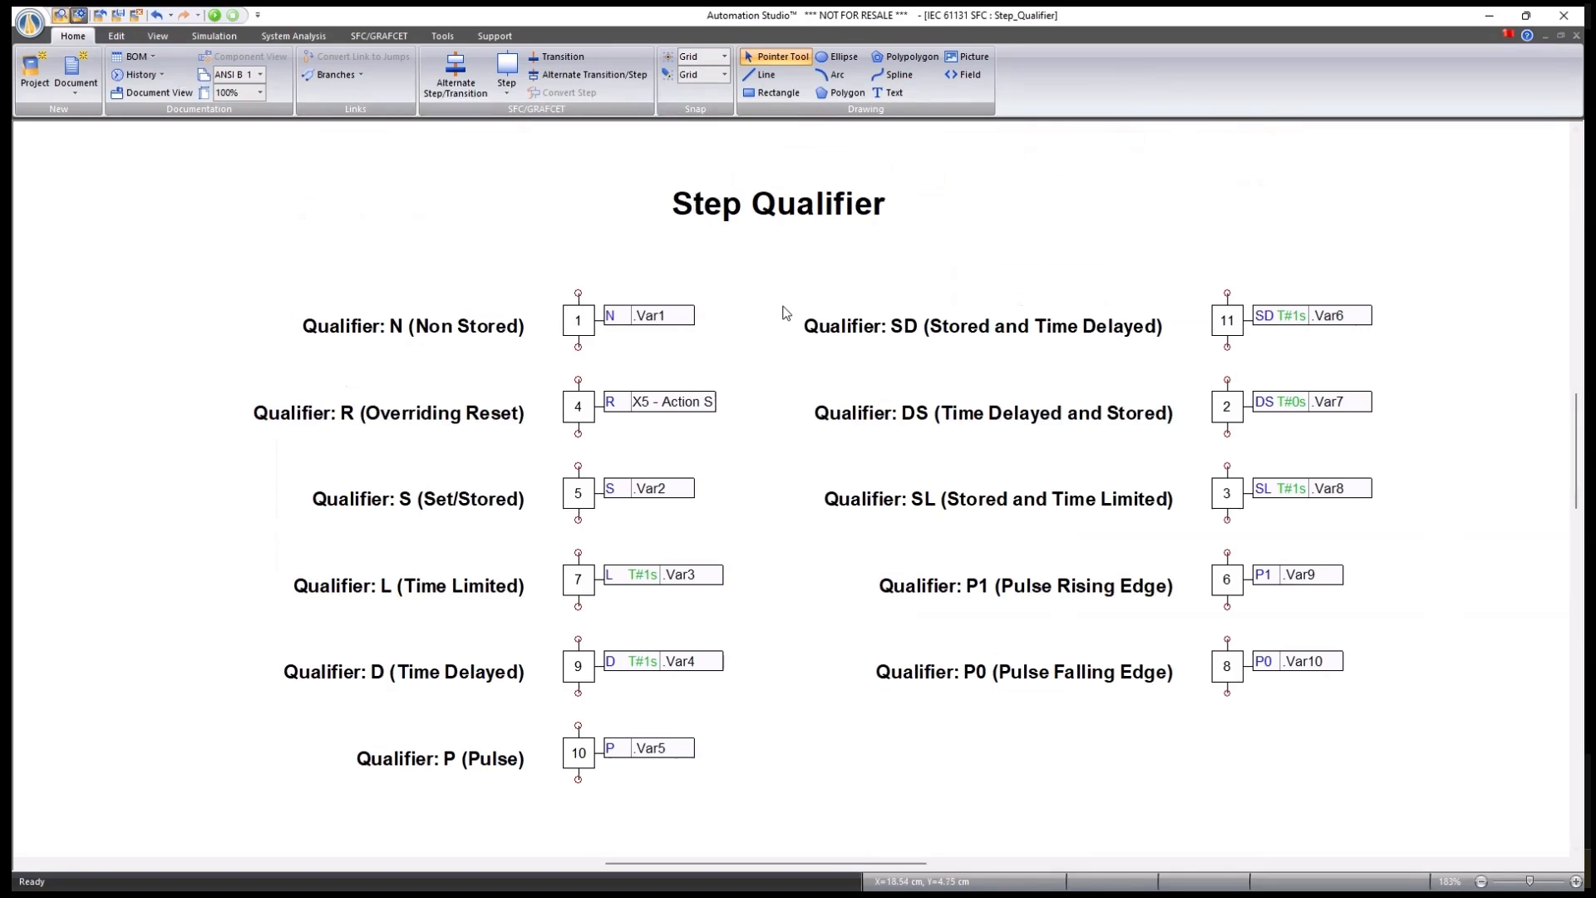
Add a trial action to step 1 and review its qualifiers, then delete it, keeping only Action N.
double_click(576, 323)
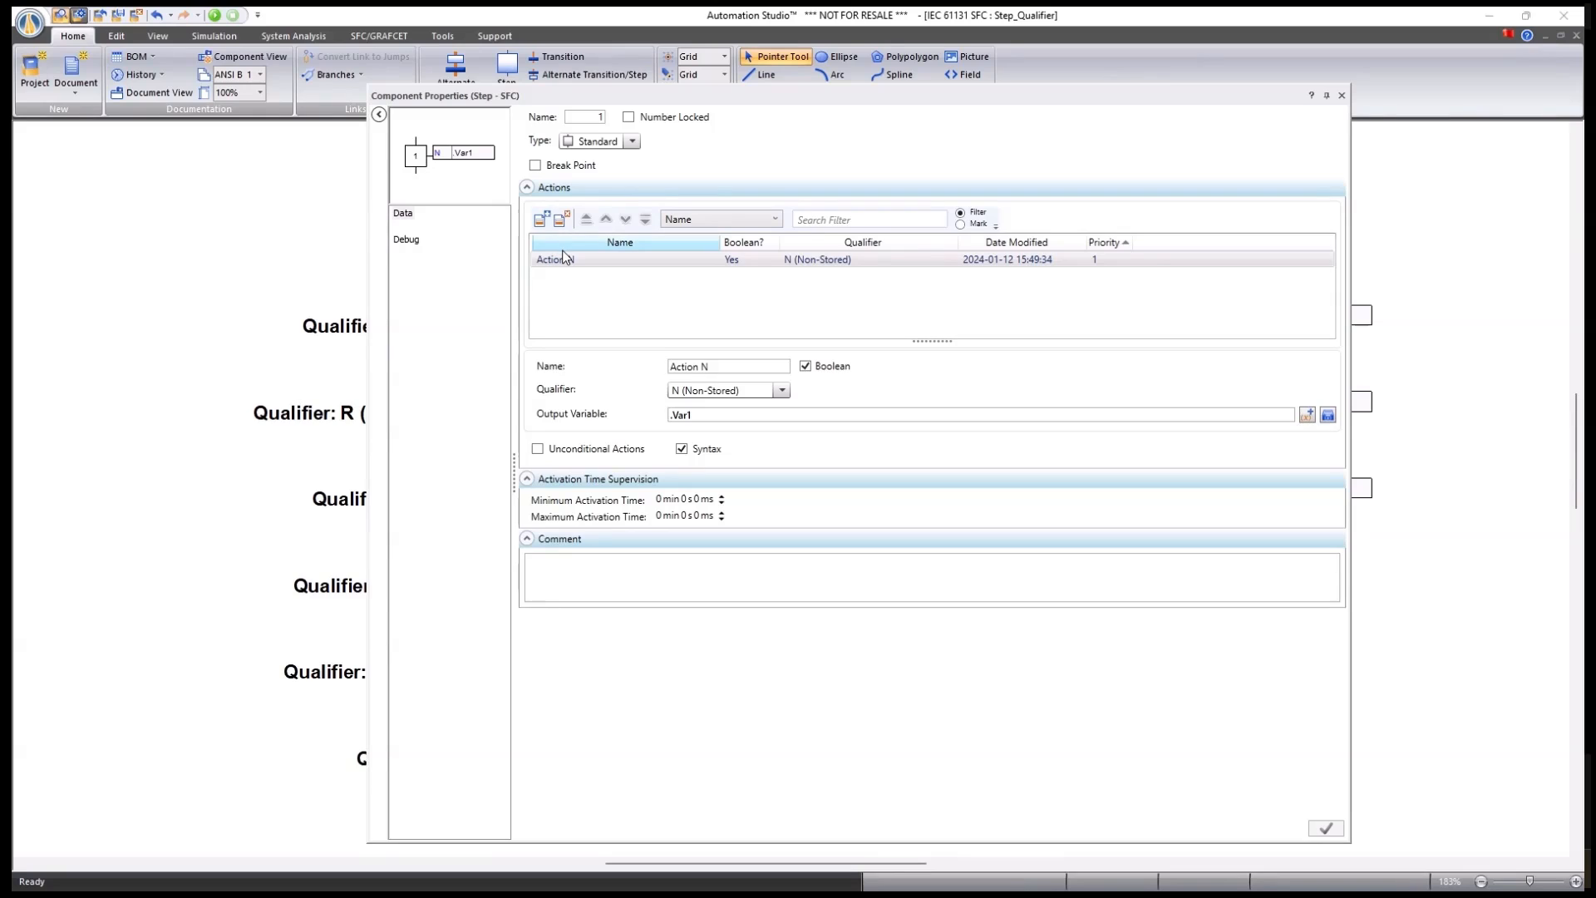
left_click(543, 218)
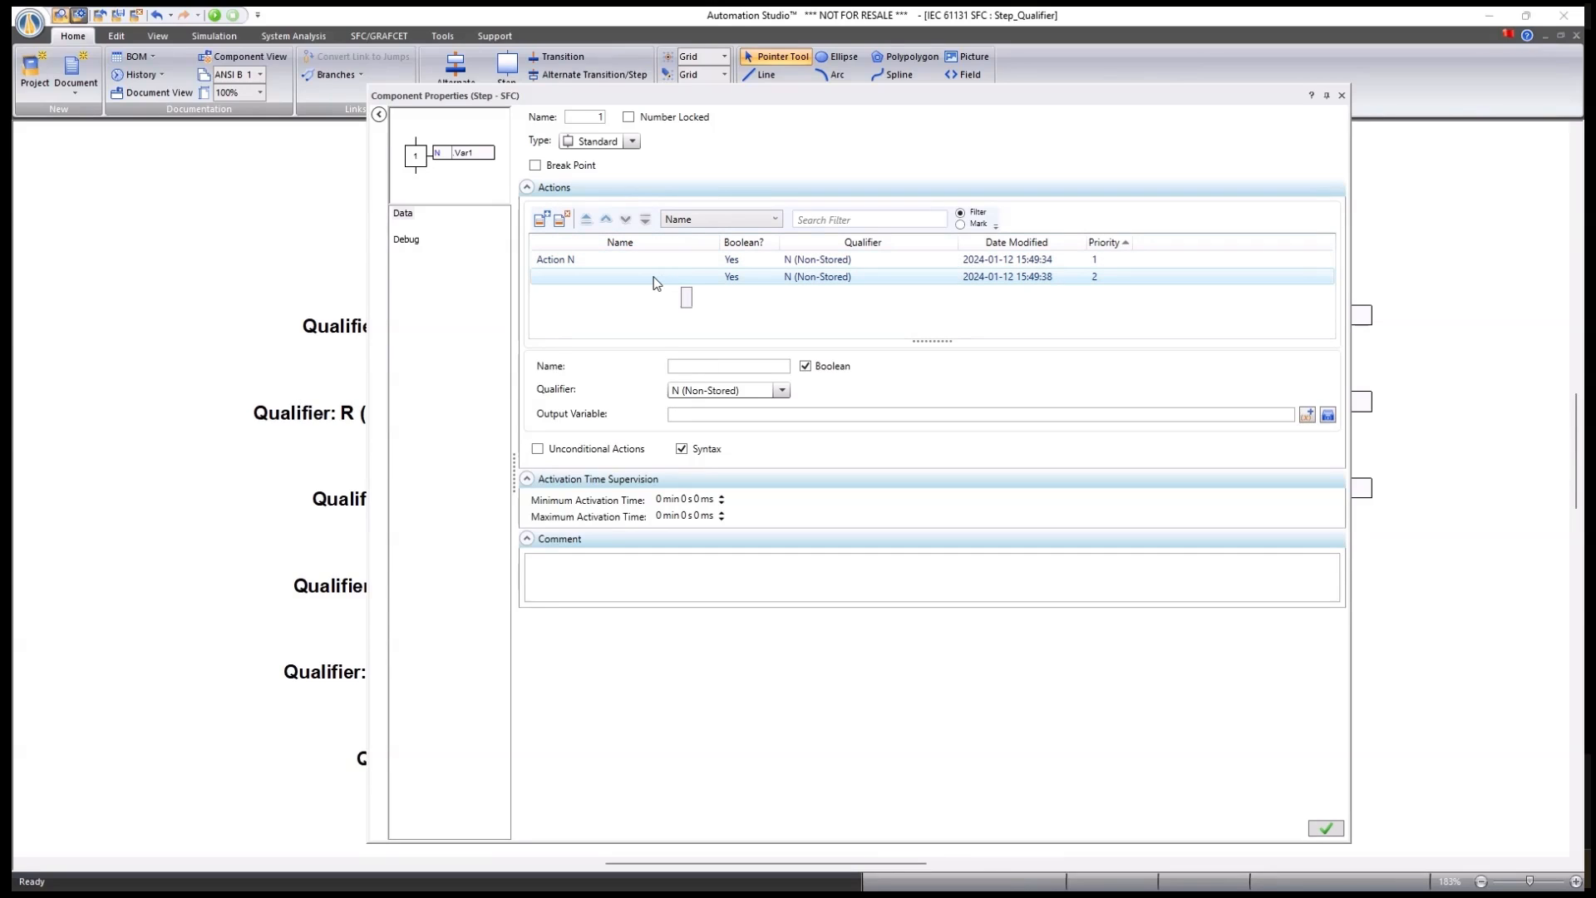
left_click(783, 391)
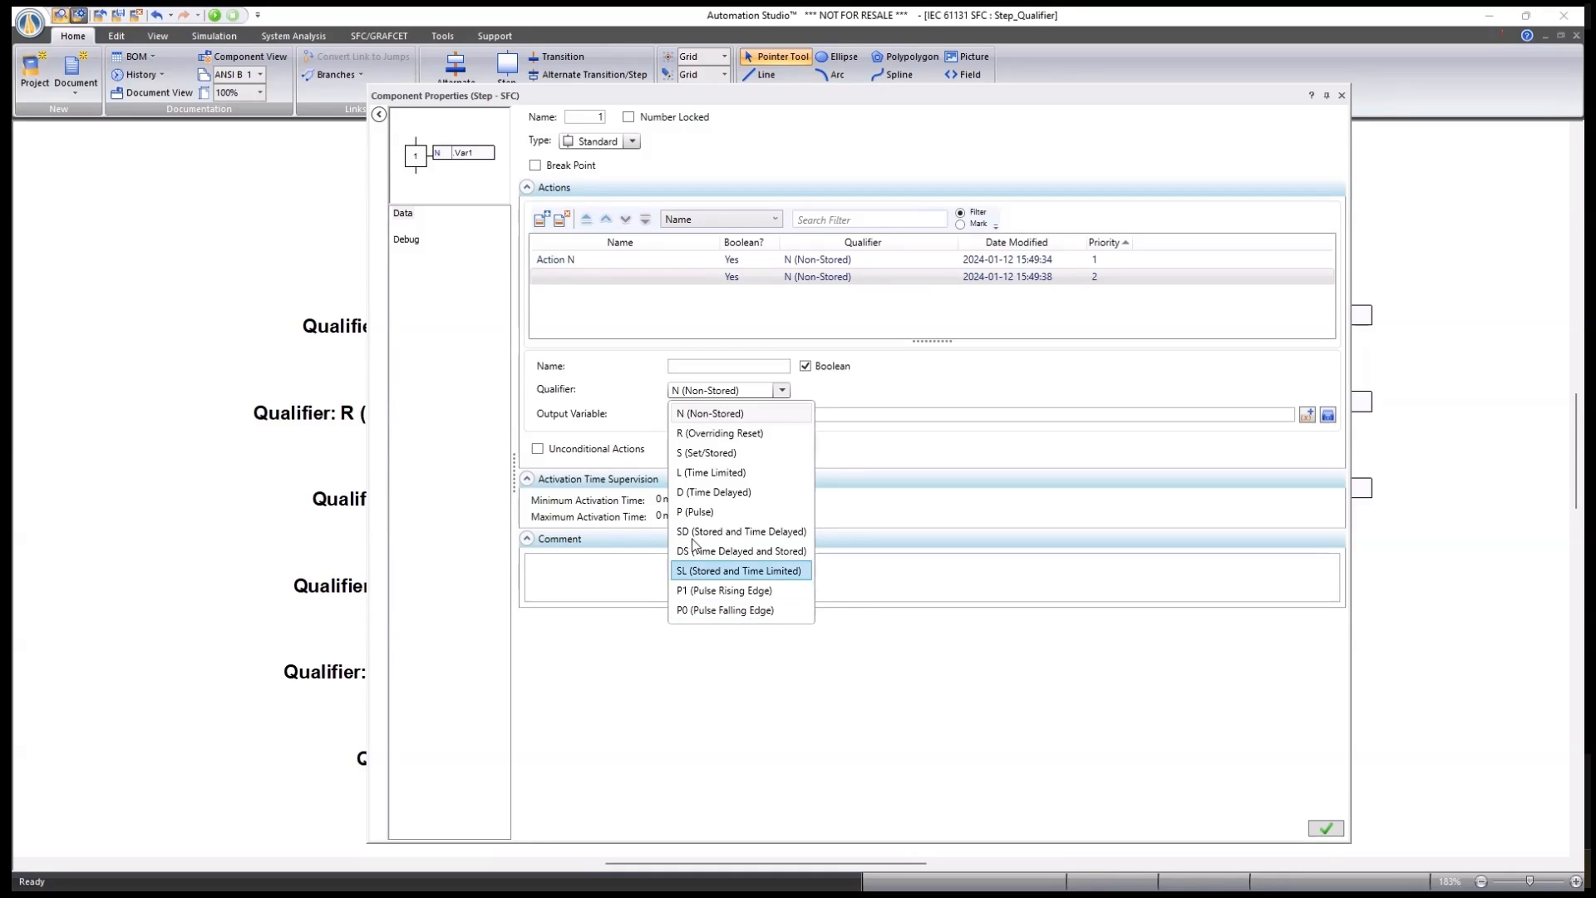
left_click(561, 220)
left_click(561, 221)
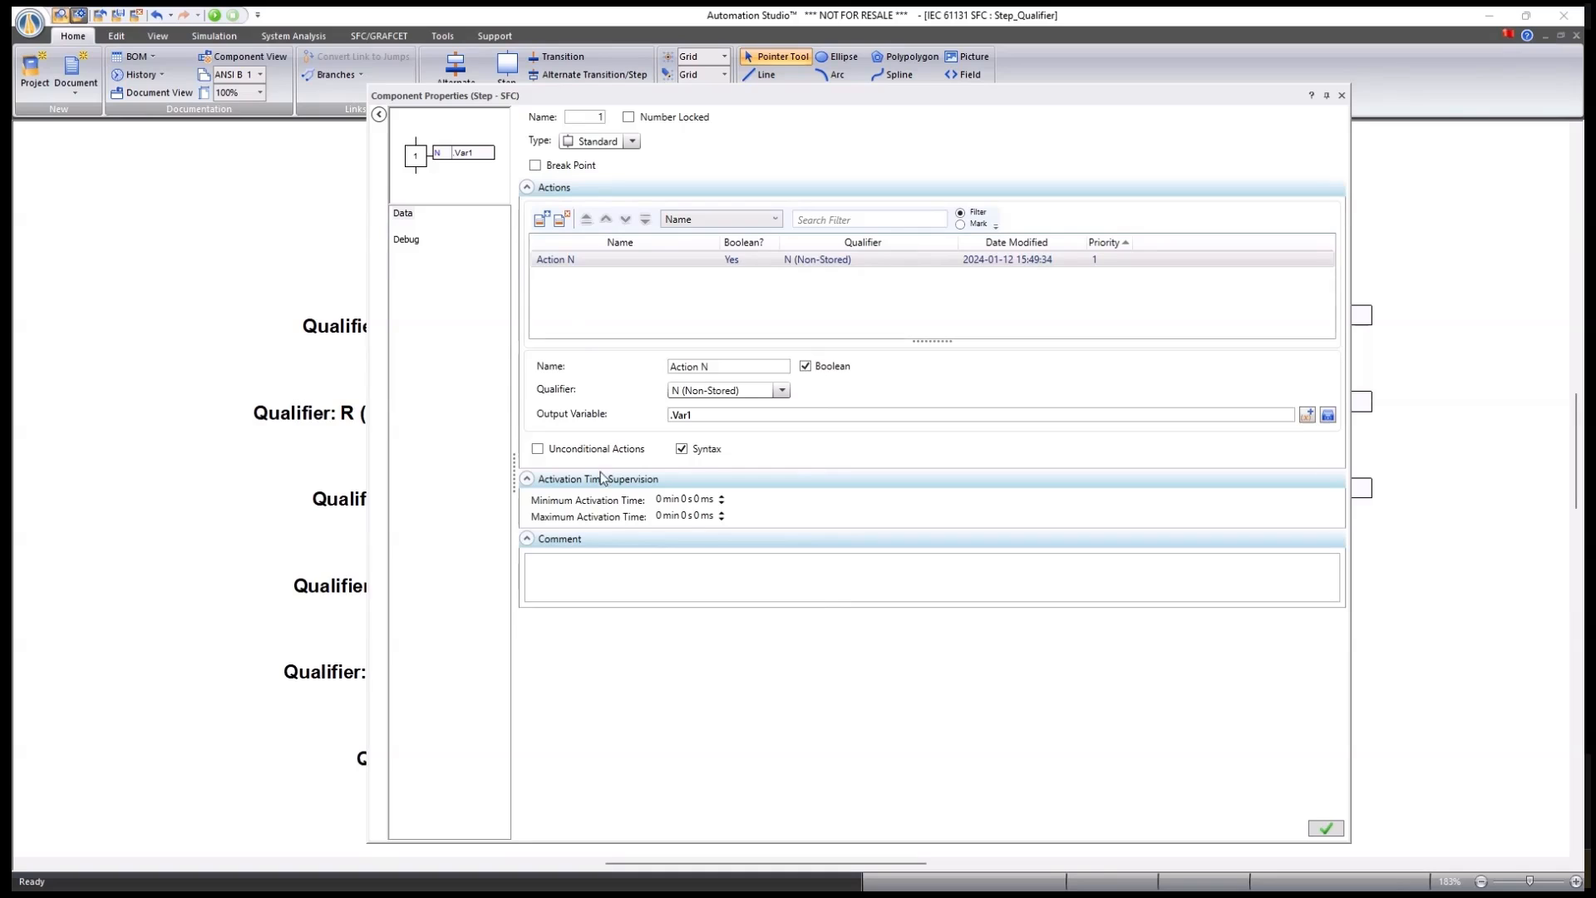
left_click(1341, 95)
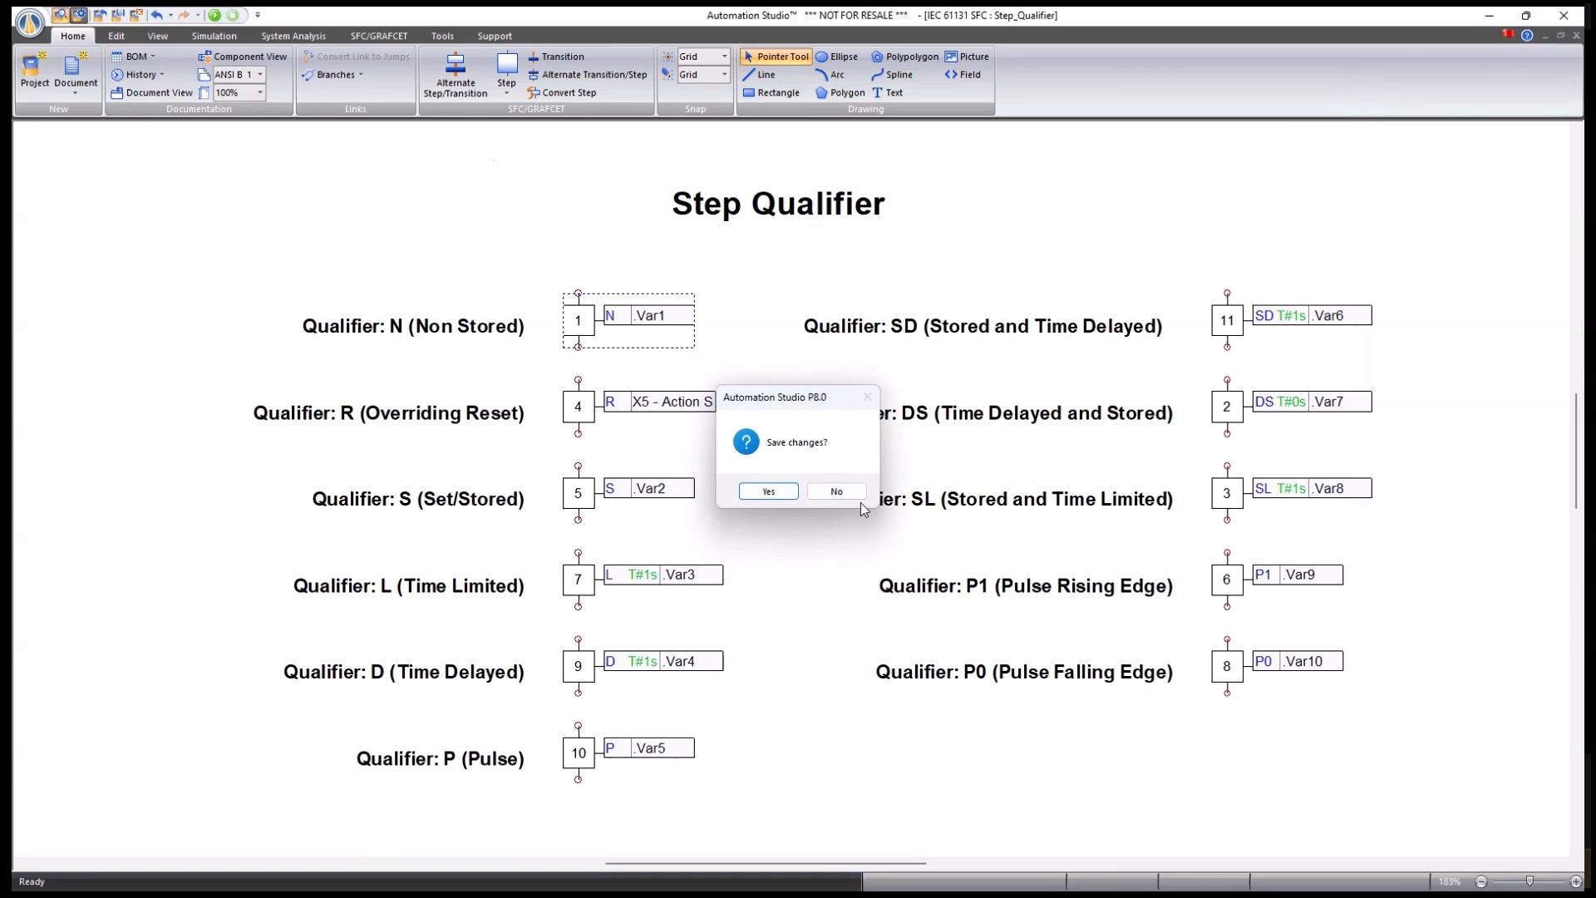
Discard the changes, close the Step_Qualifier sheet, and zoom into the Boolean_Action Non-Stored example.
left_click(844, 488)
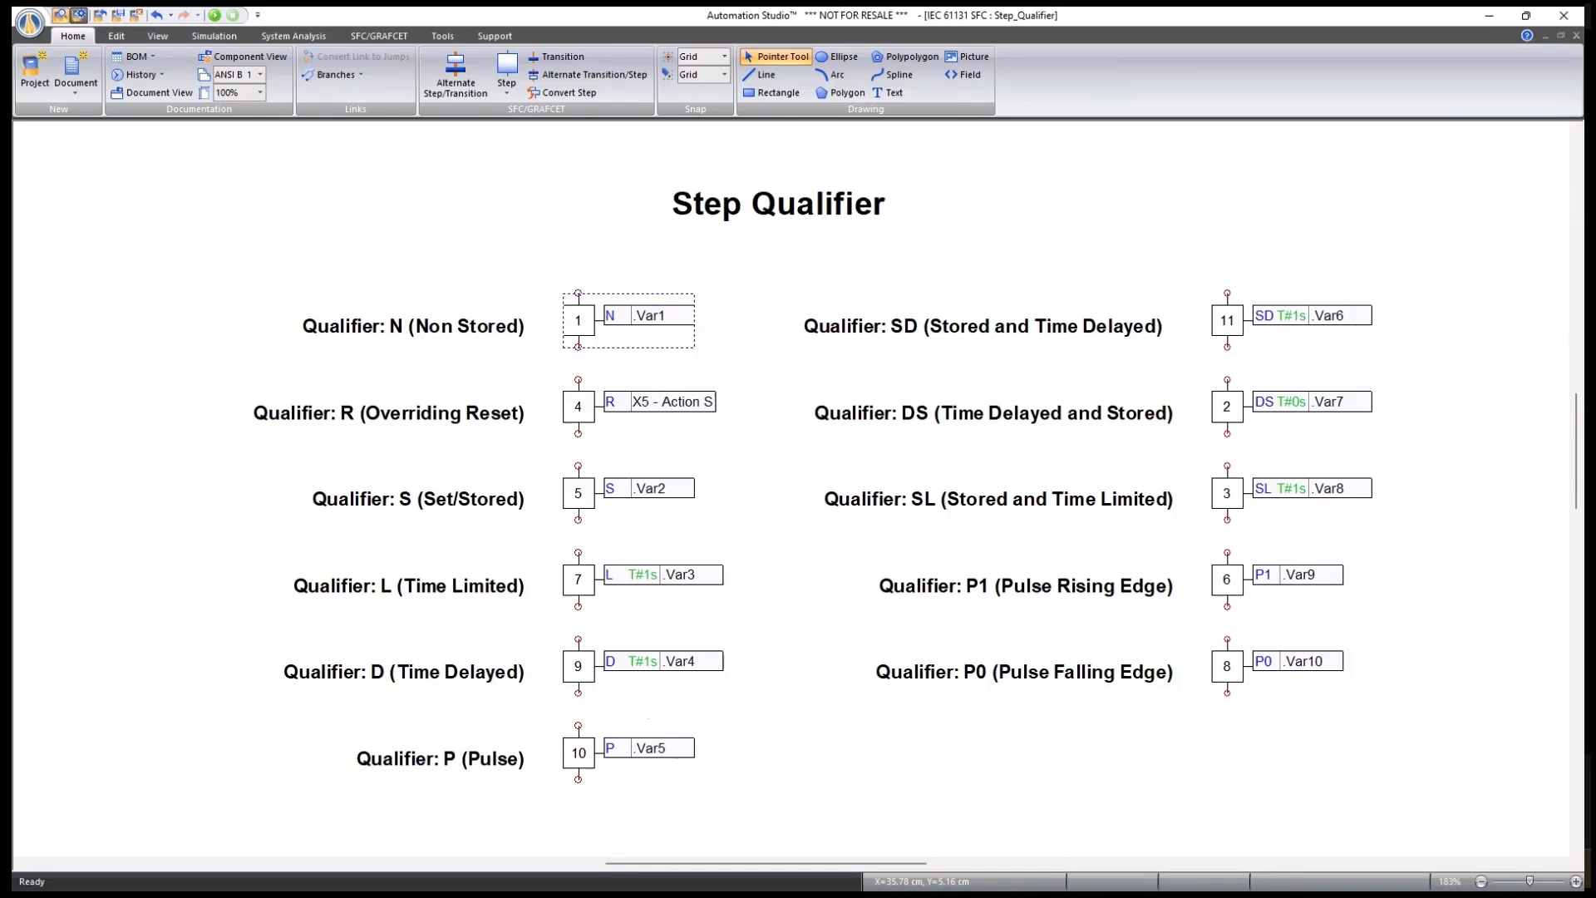
left_click(1576, 36)
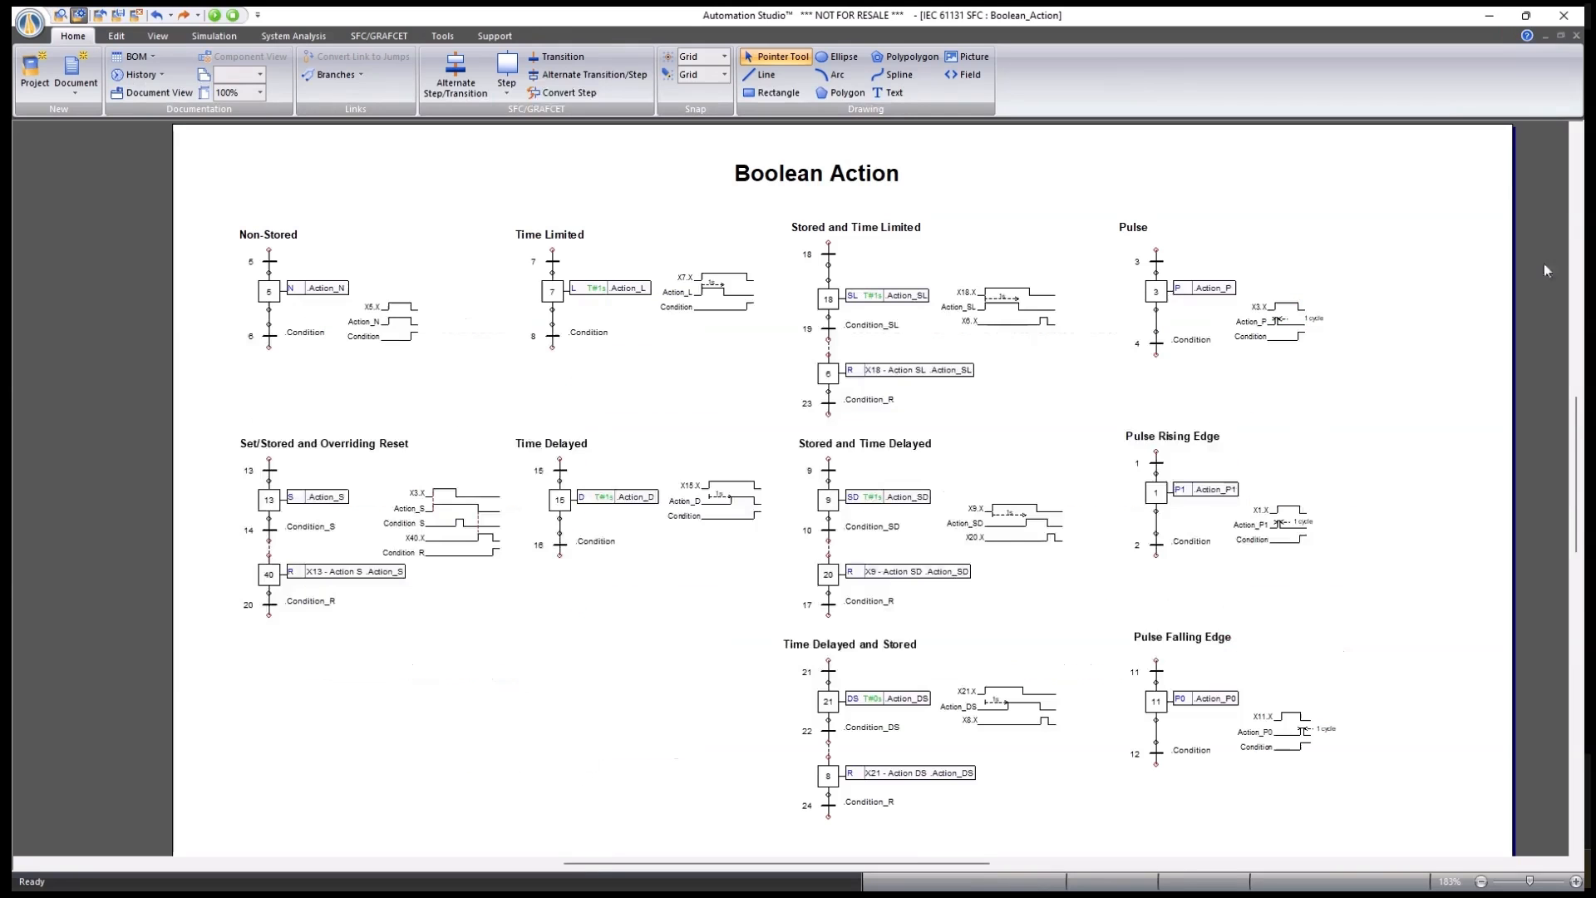
scroll(248, 264, "up", 2)
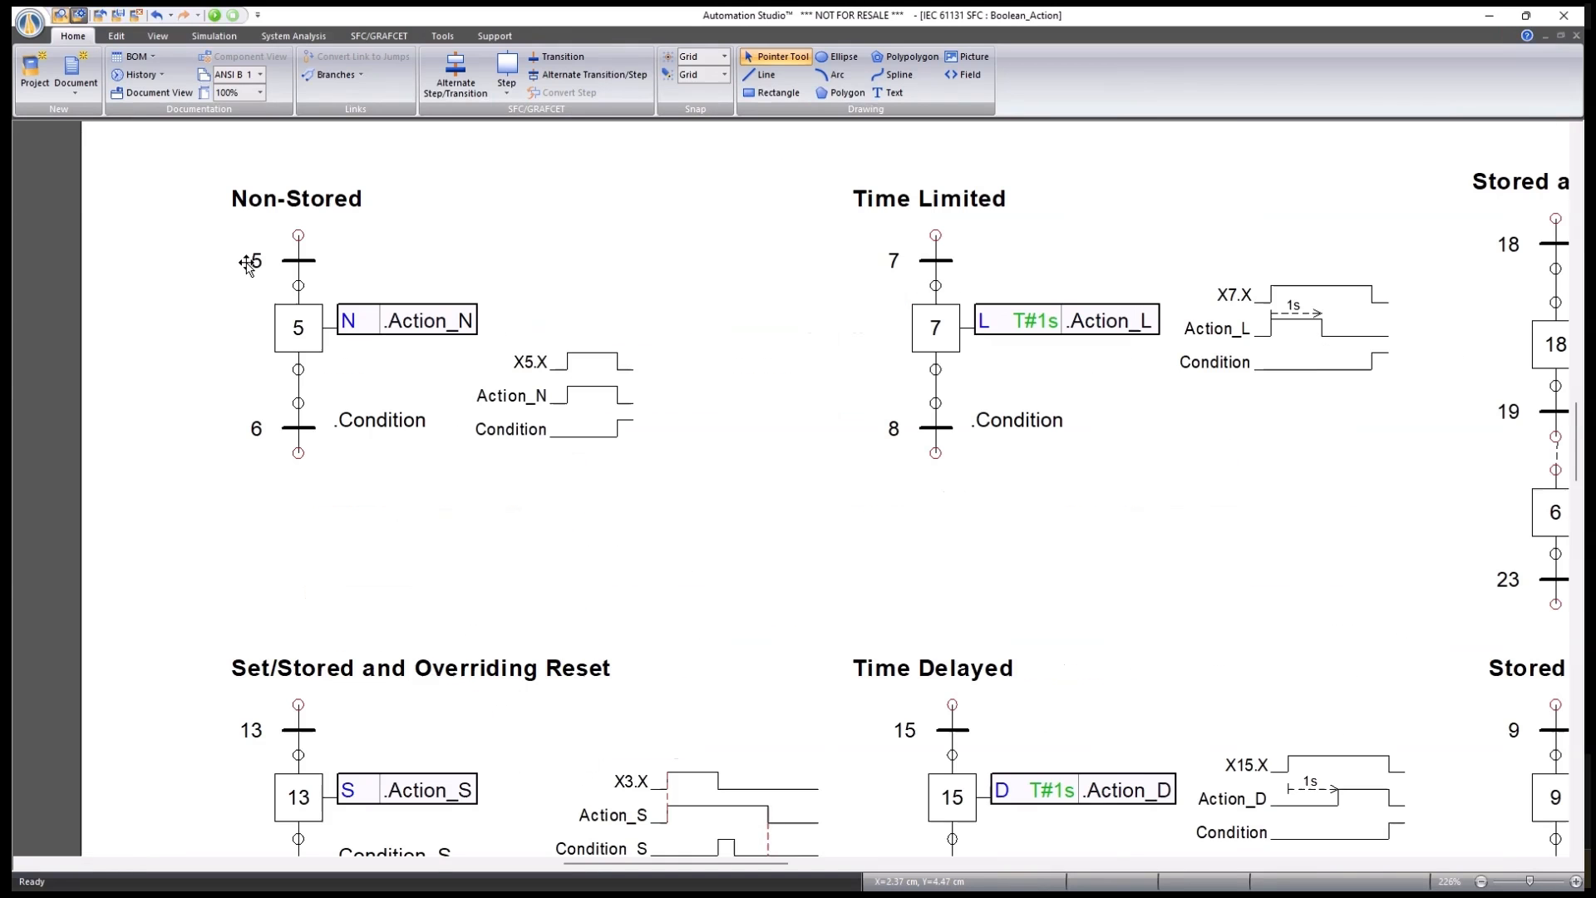
scroll(247, 264, "up", 2)
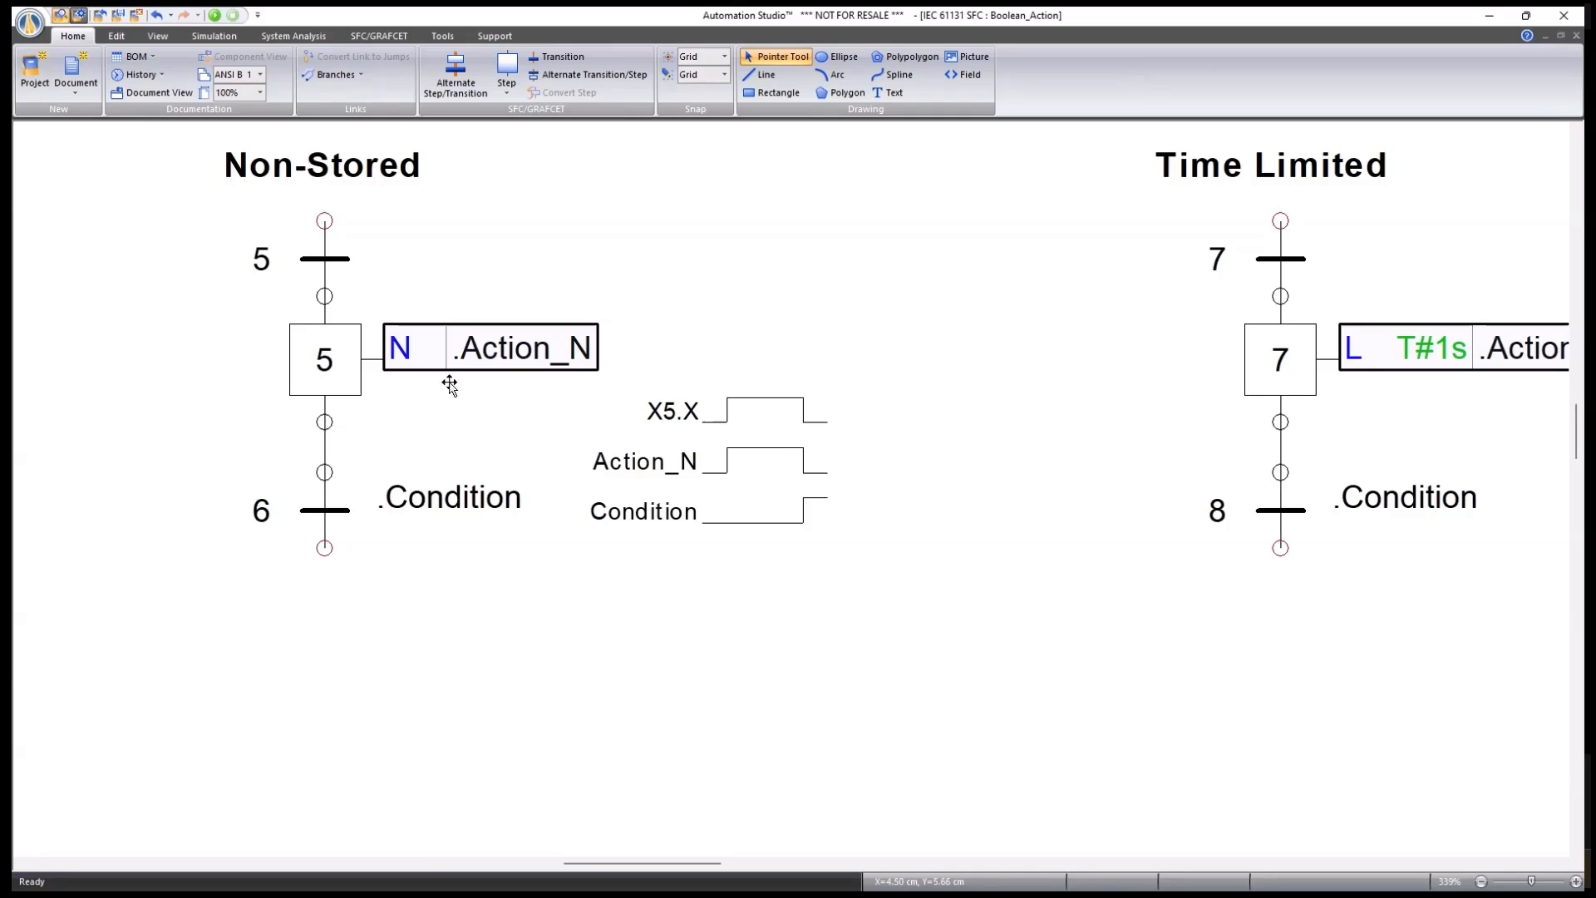
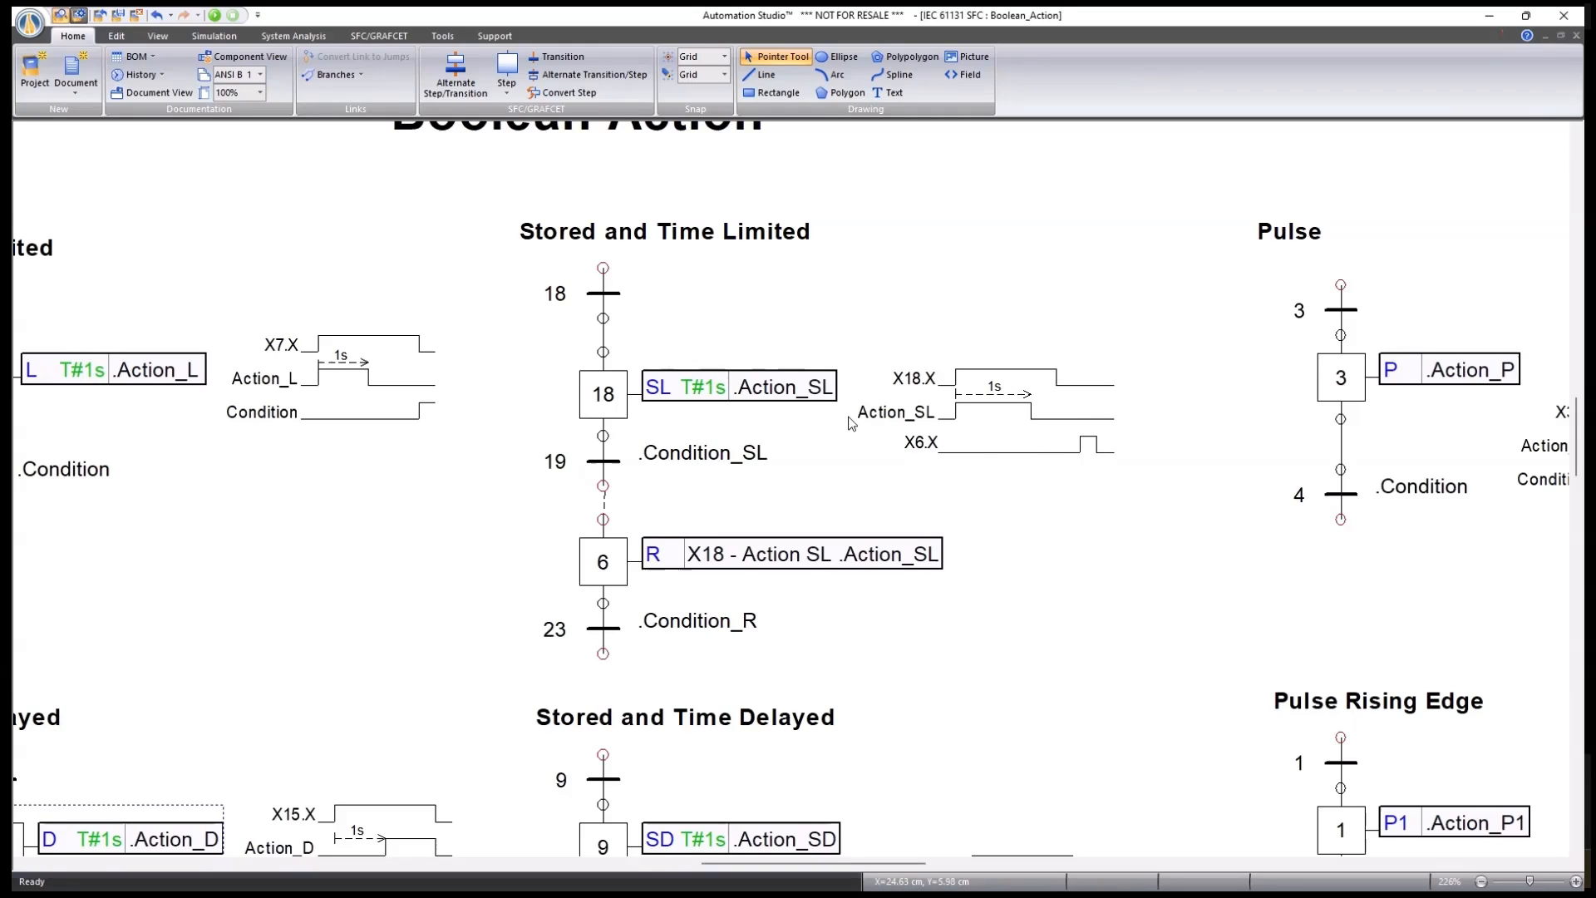
scroll(852, 330, "down", 4)
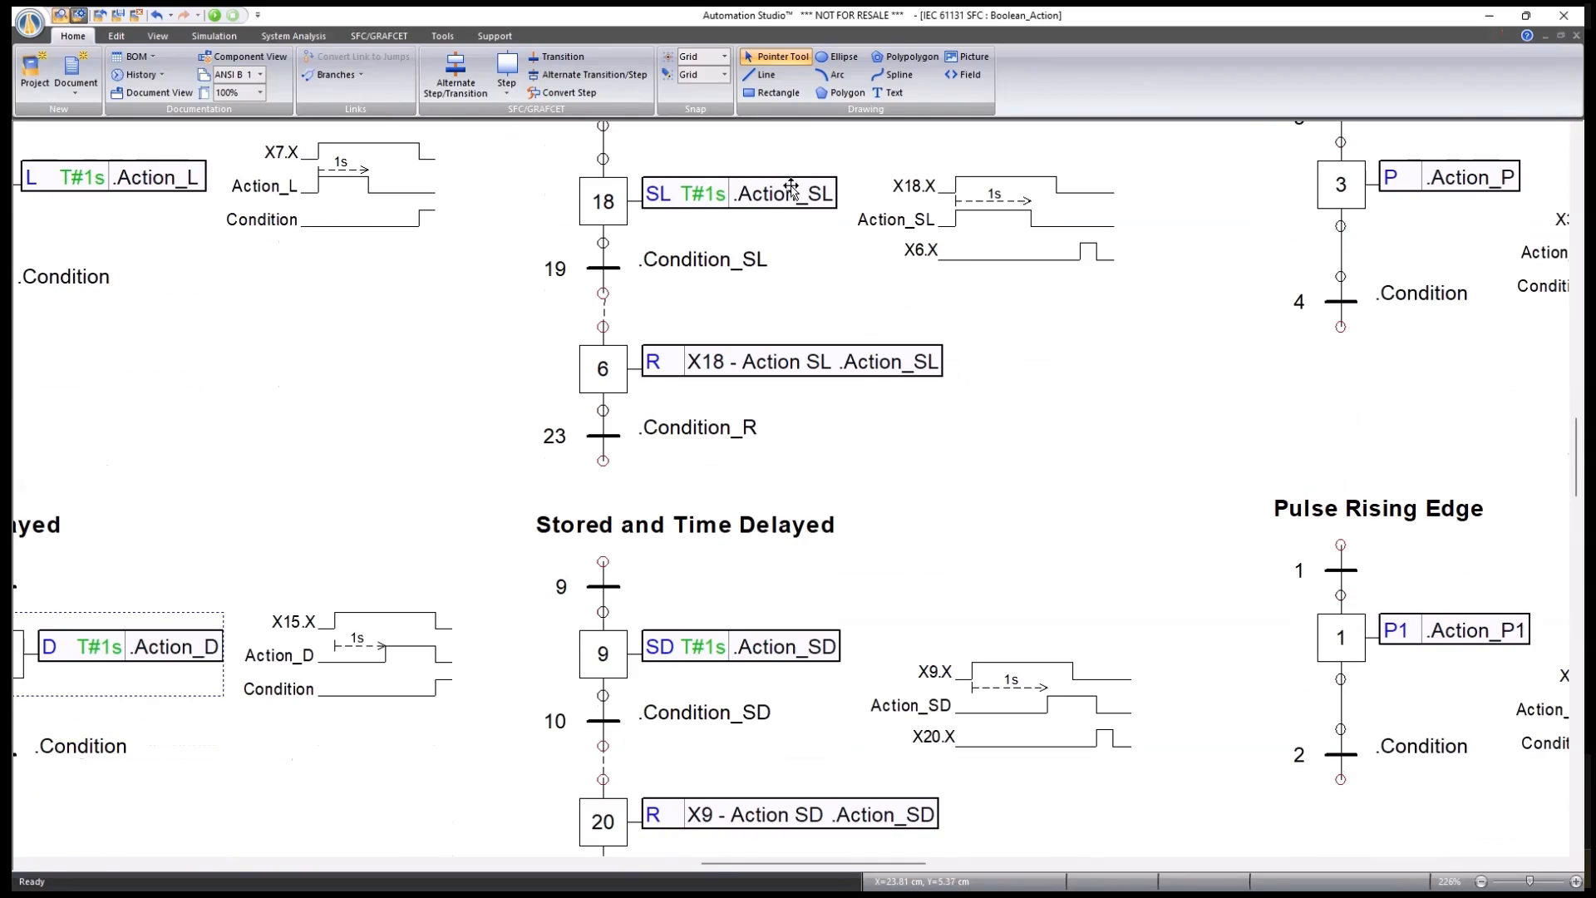
scroll(893, 349, "down", 6)
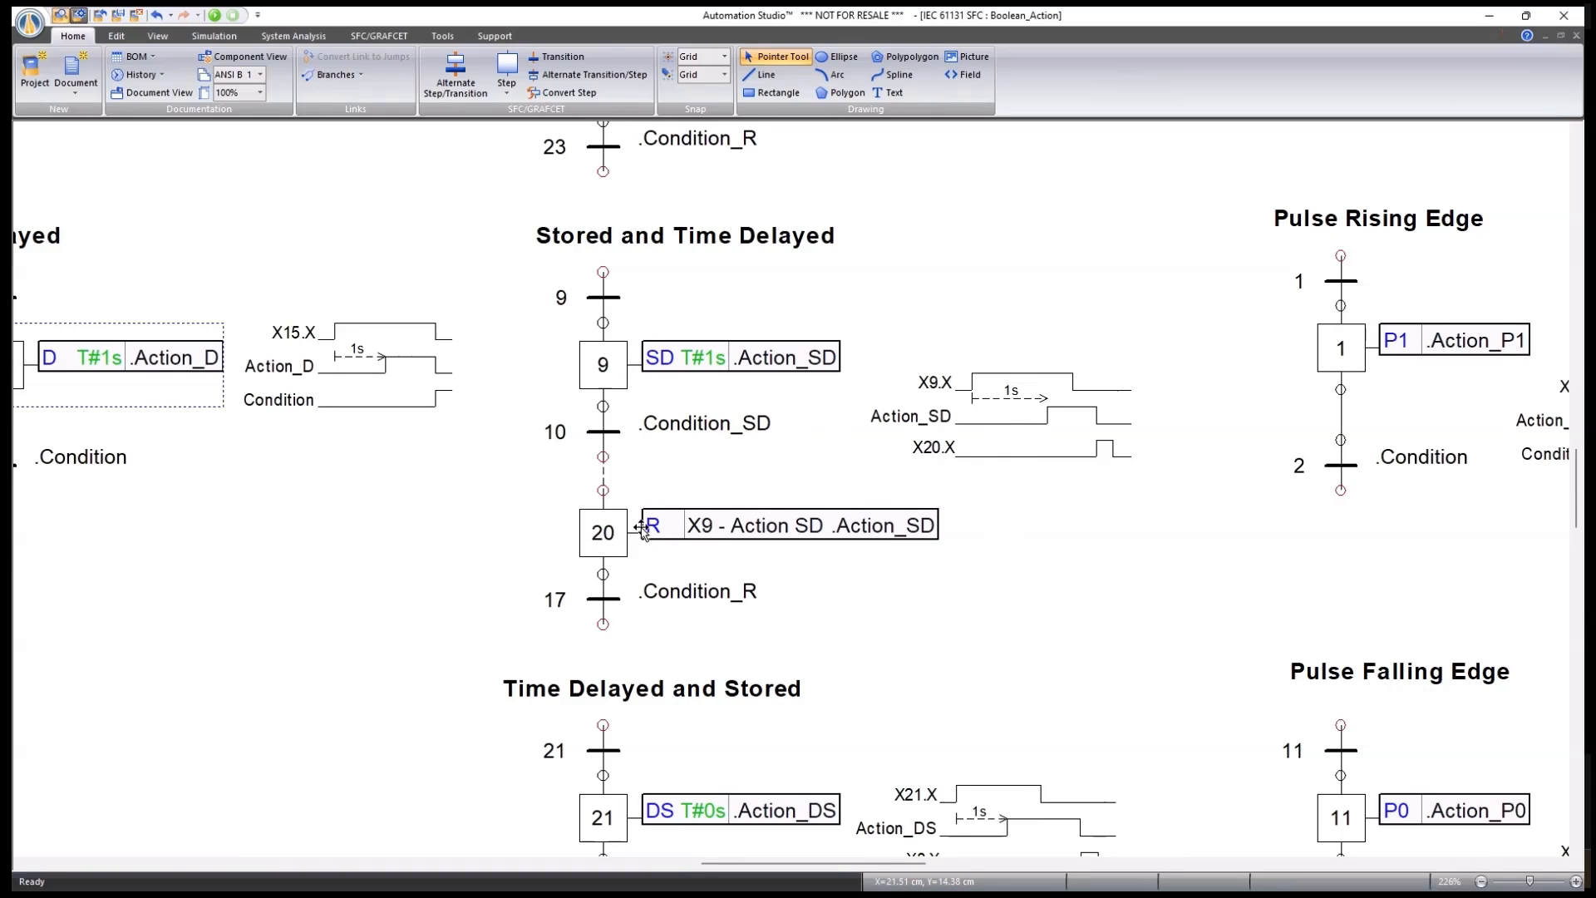
scroll(931, 447, "down", 5)
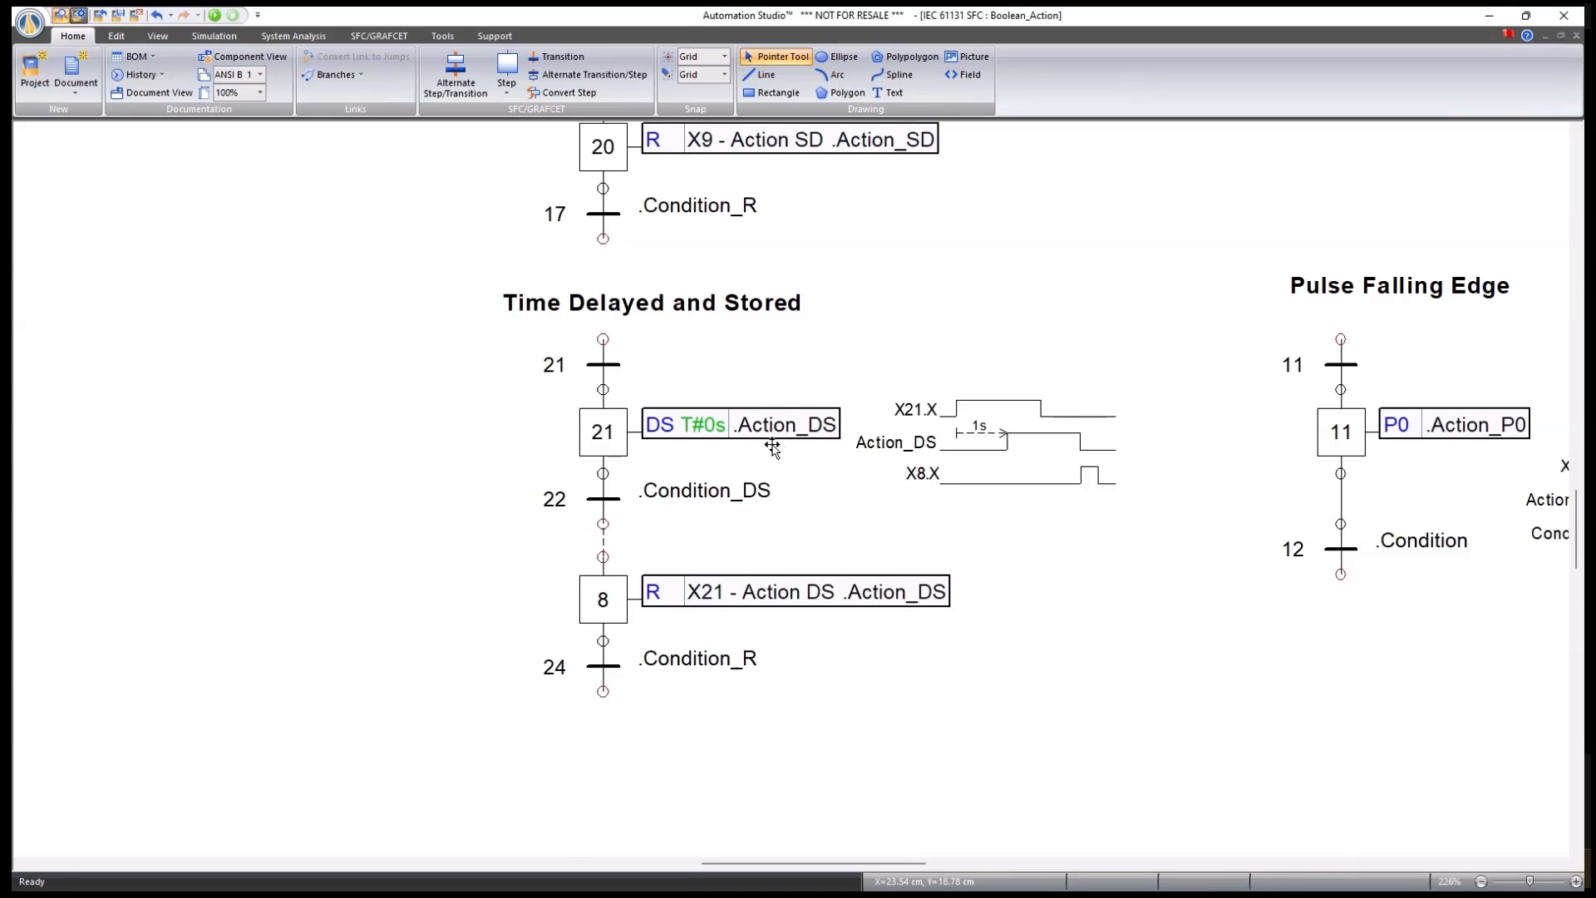
scroll(973, 428, "up", 3)
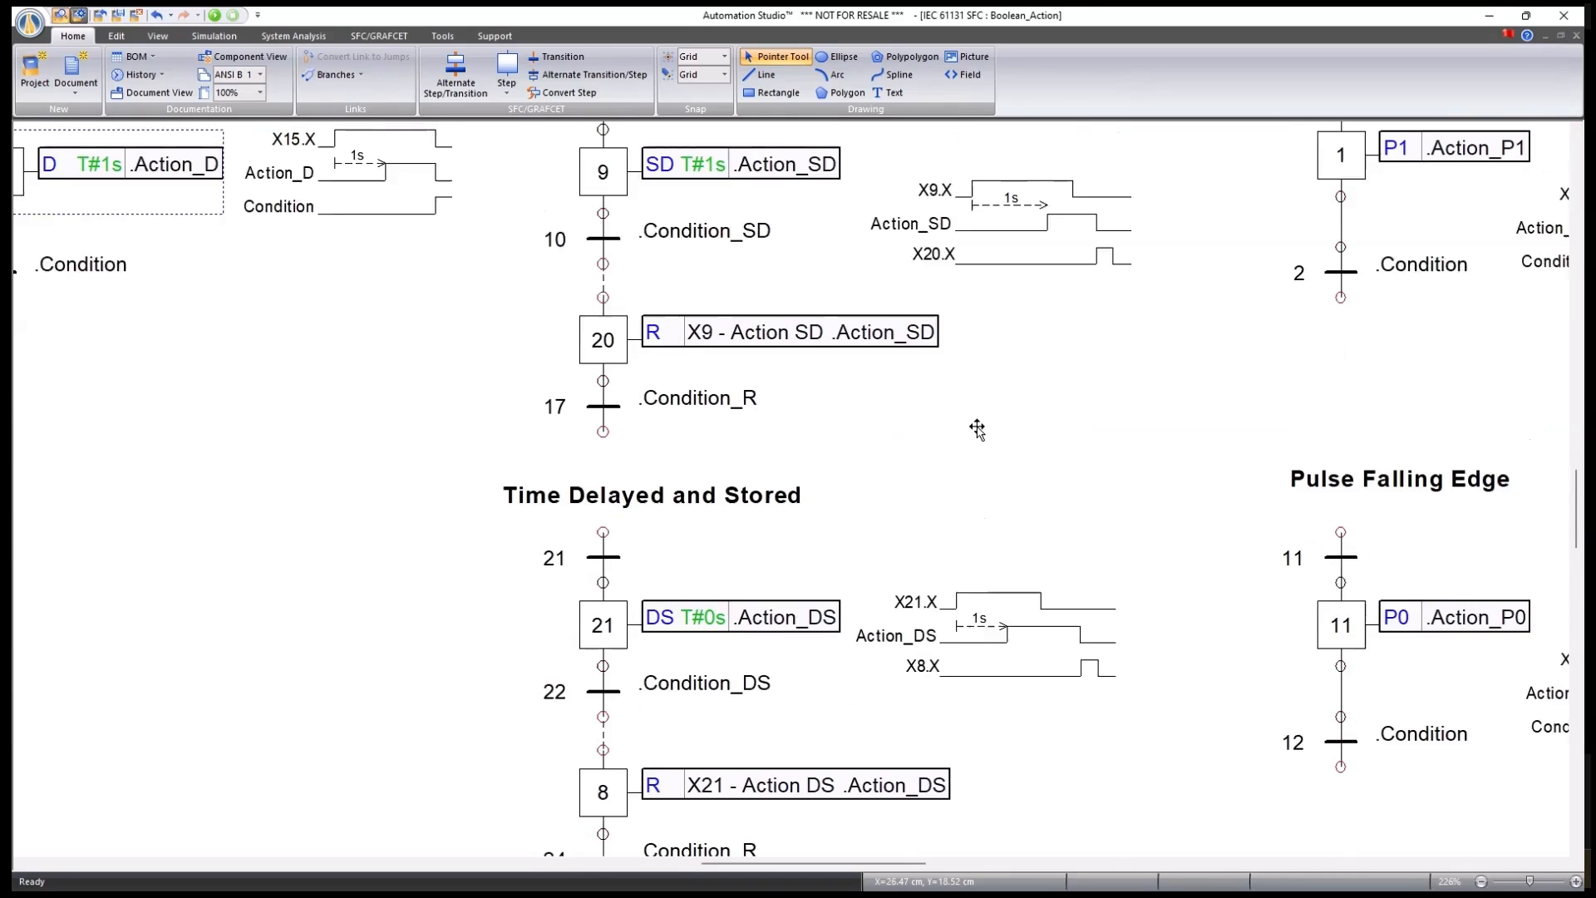
scroll(977, 429, "down", 1)
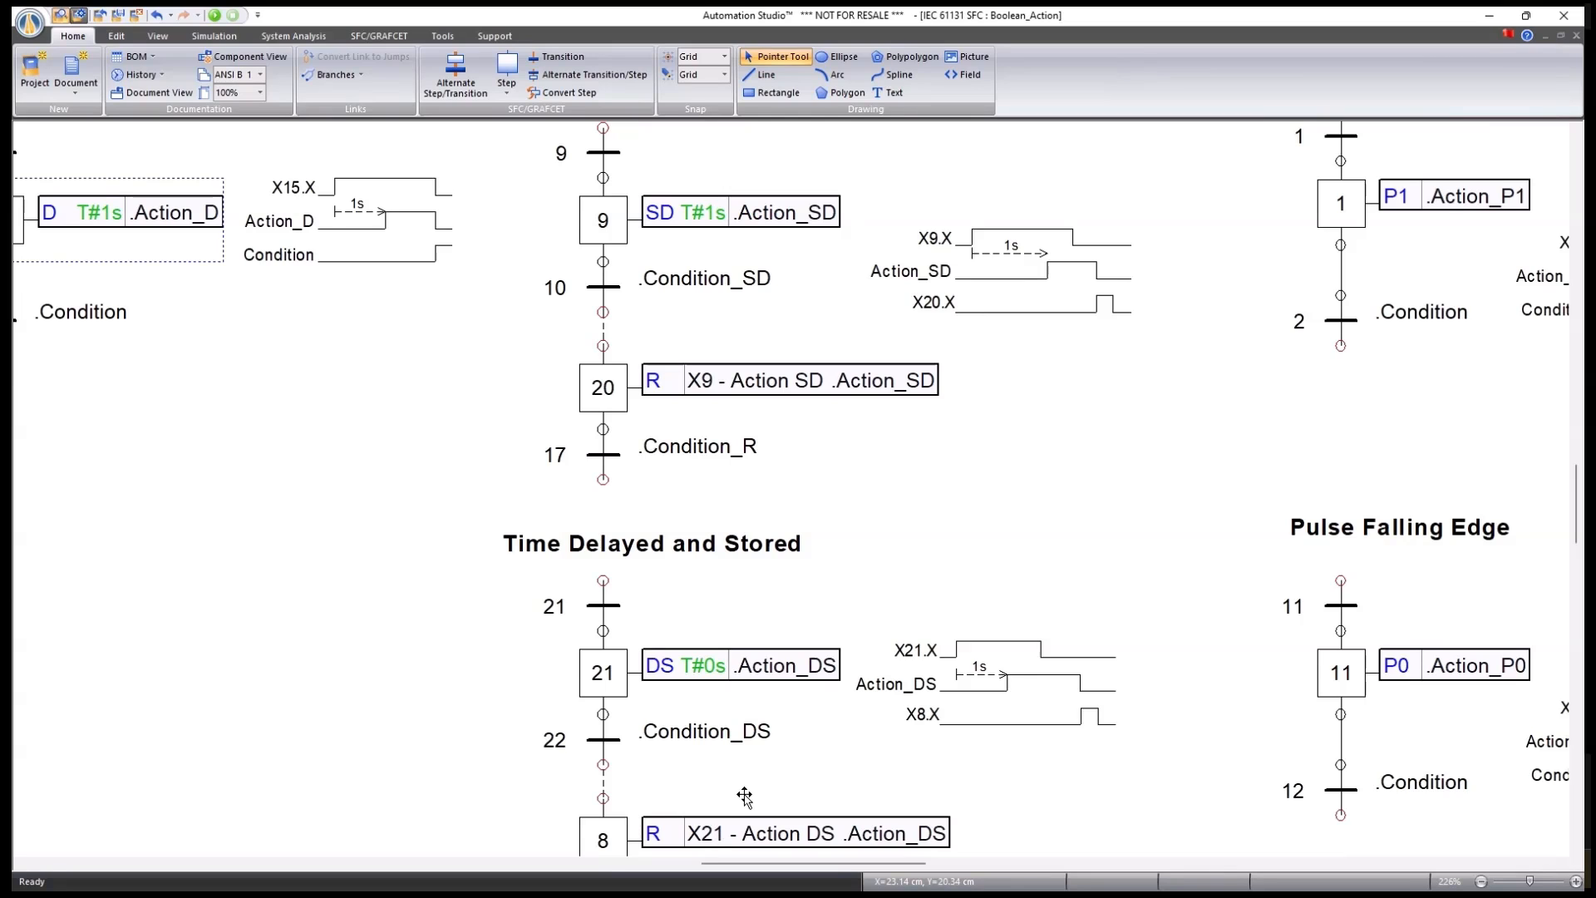
double_click(604, 675)
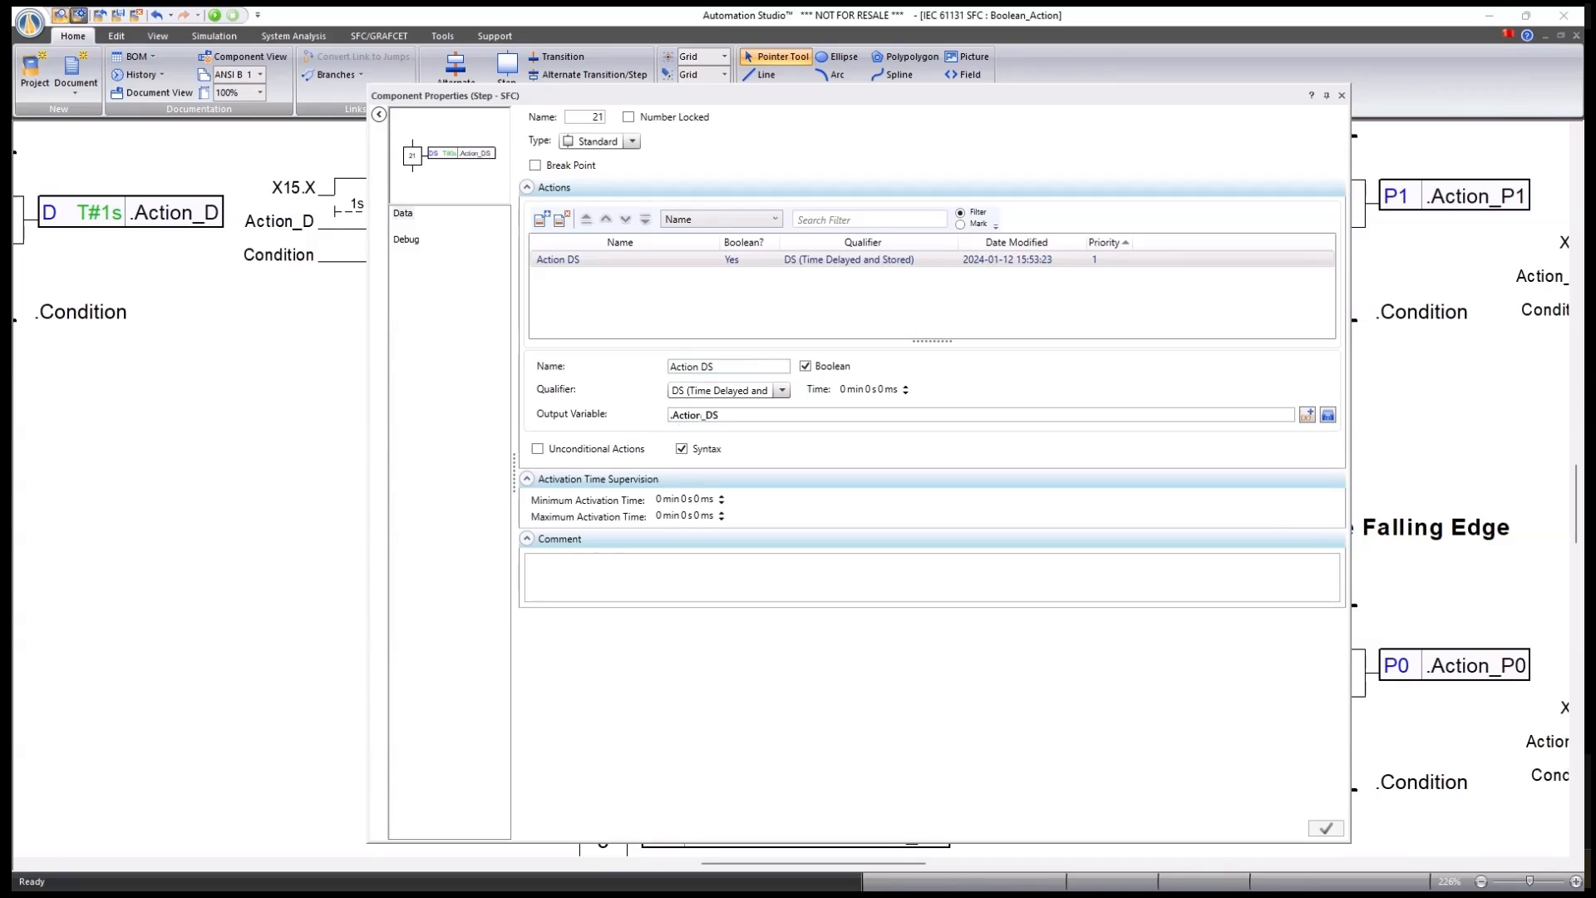
left_click(783, 390)
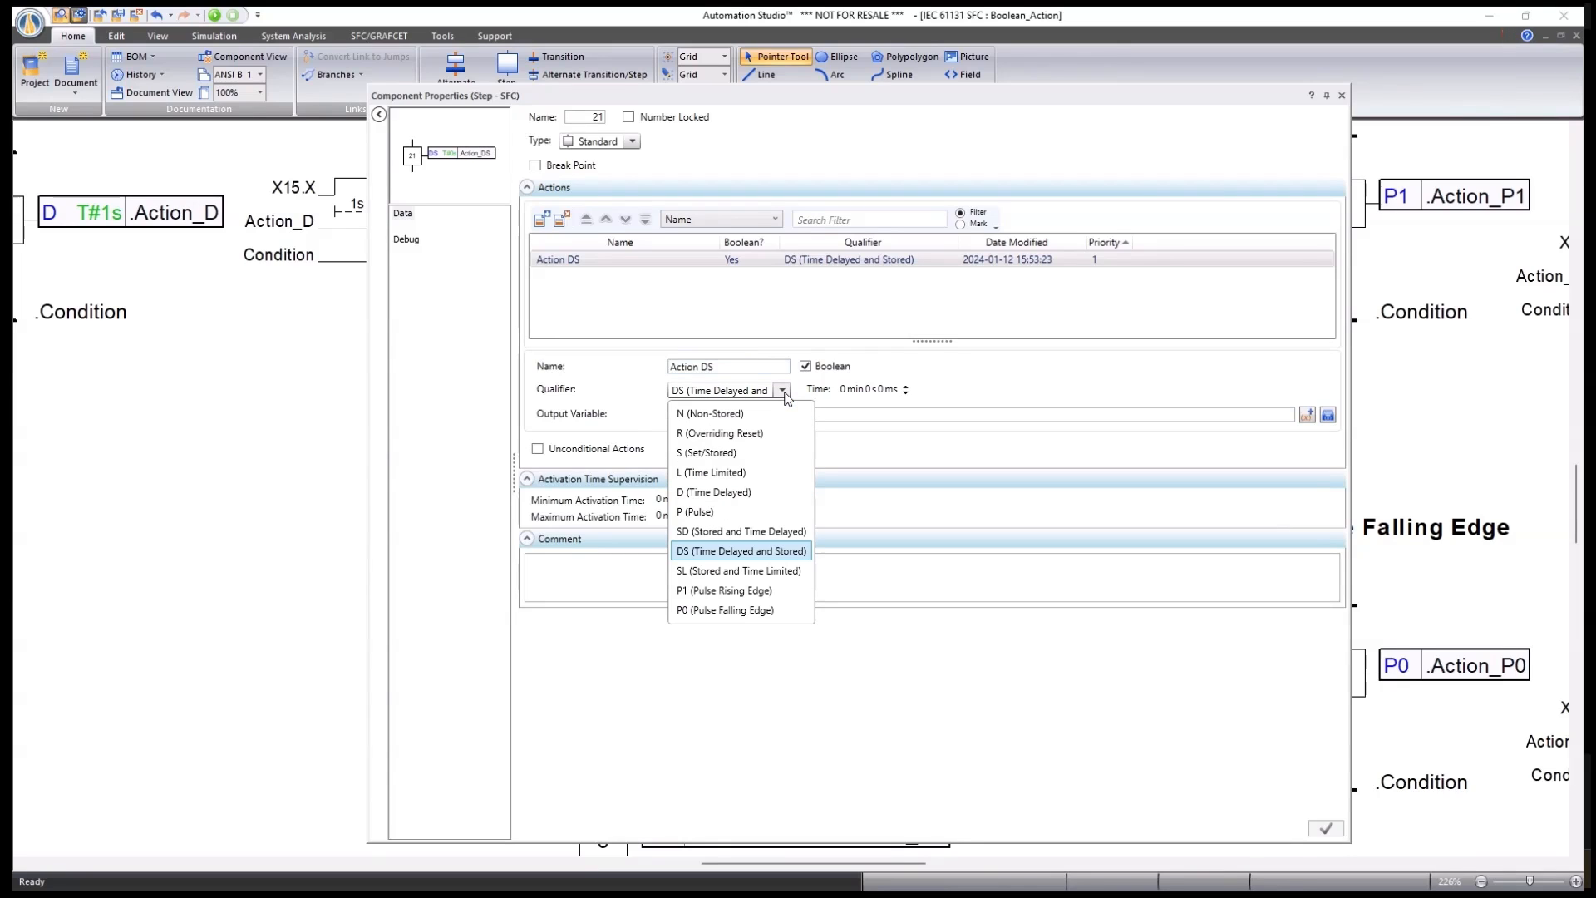
left_click(785, 396)
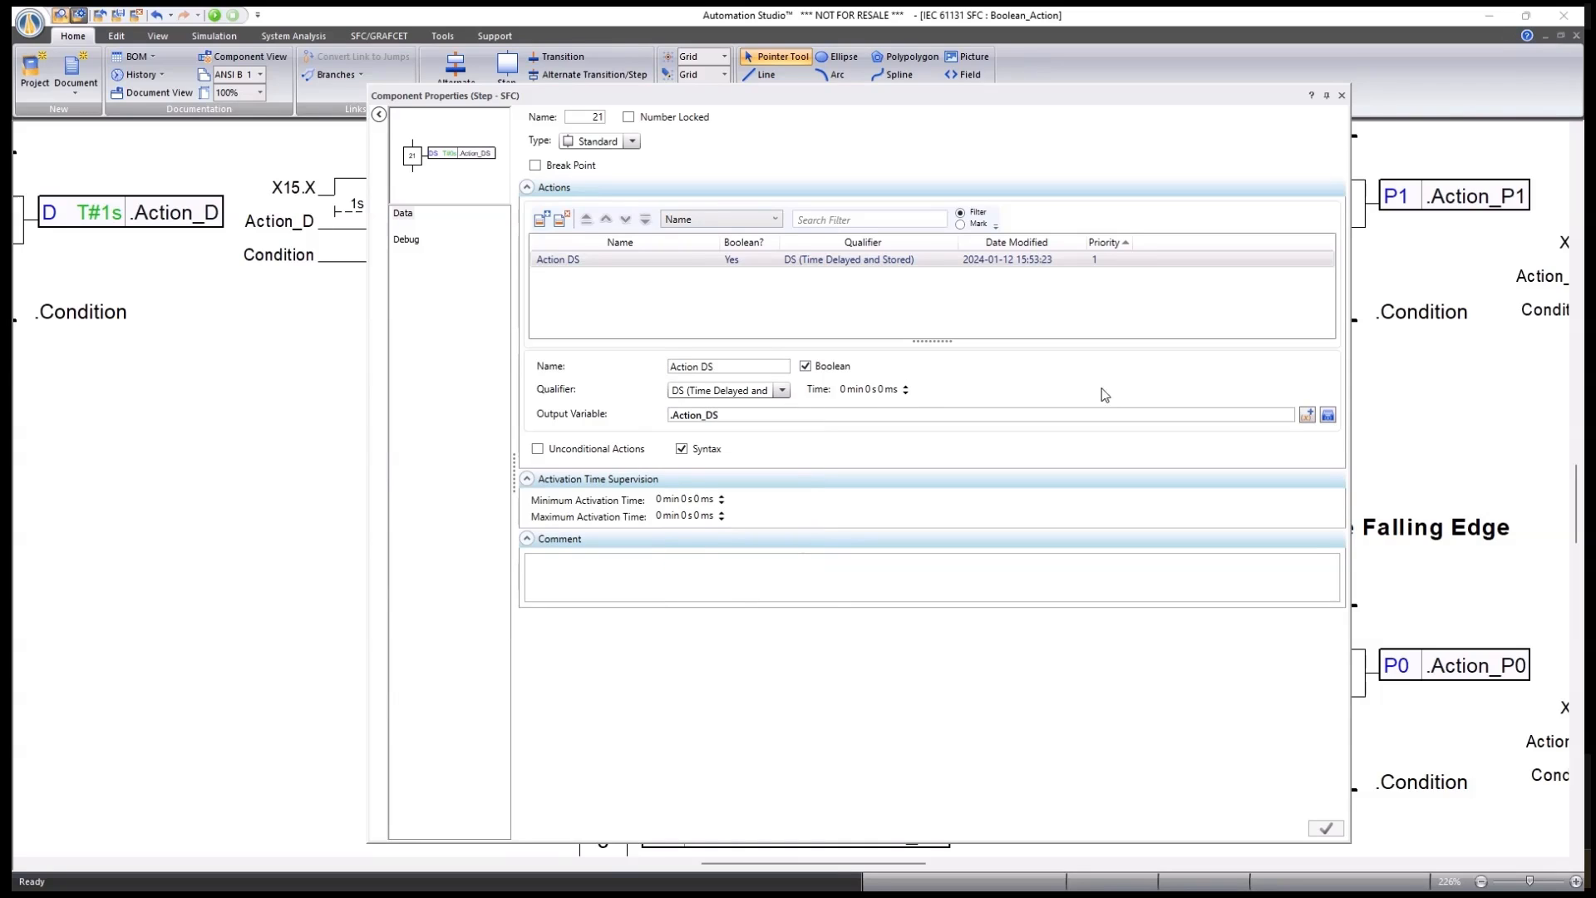
left_click(1341, 95)
scroll(683, 688, "down", 5)
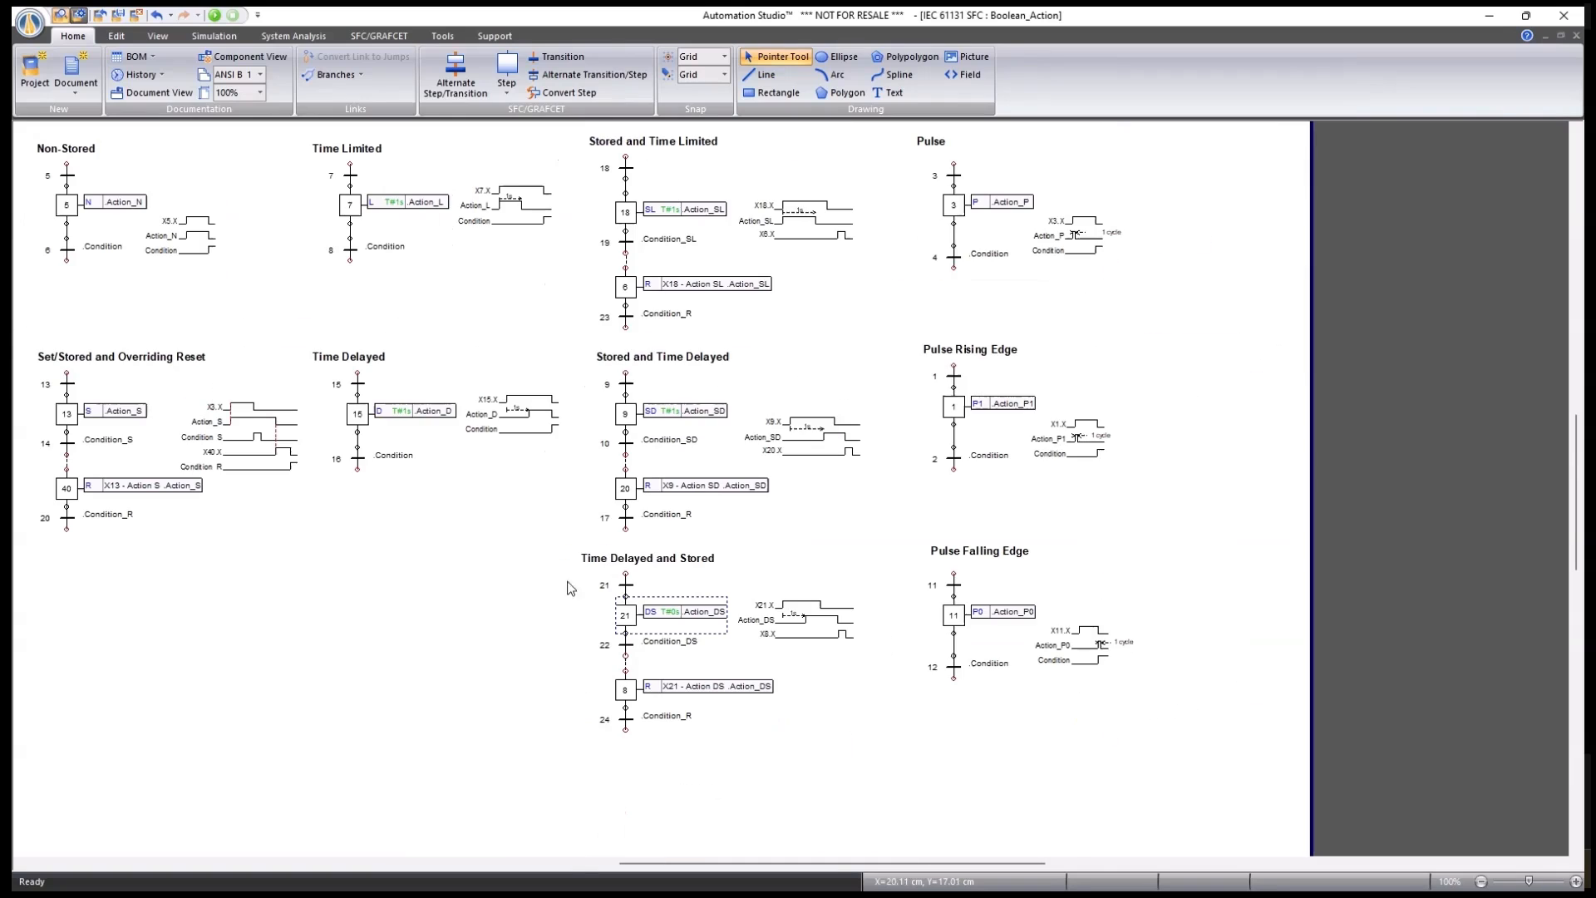
scroll(1140, 221, "up", 5)
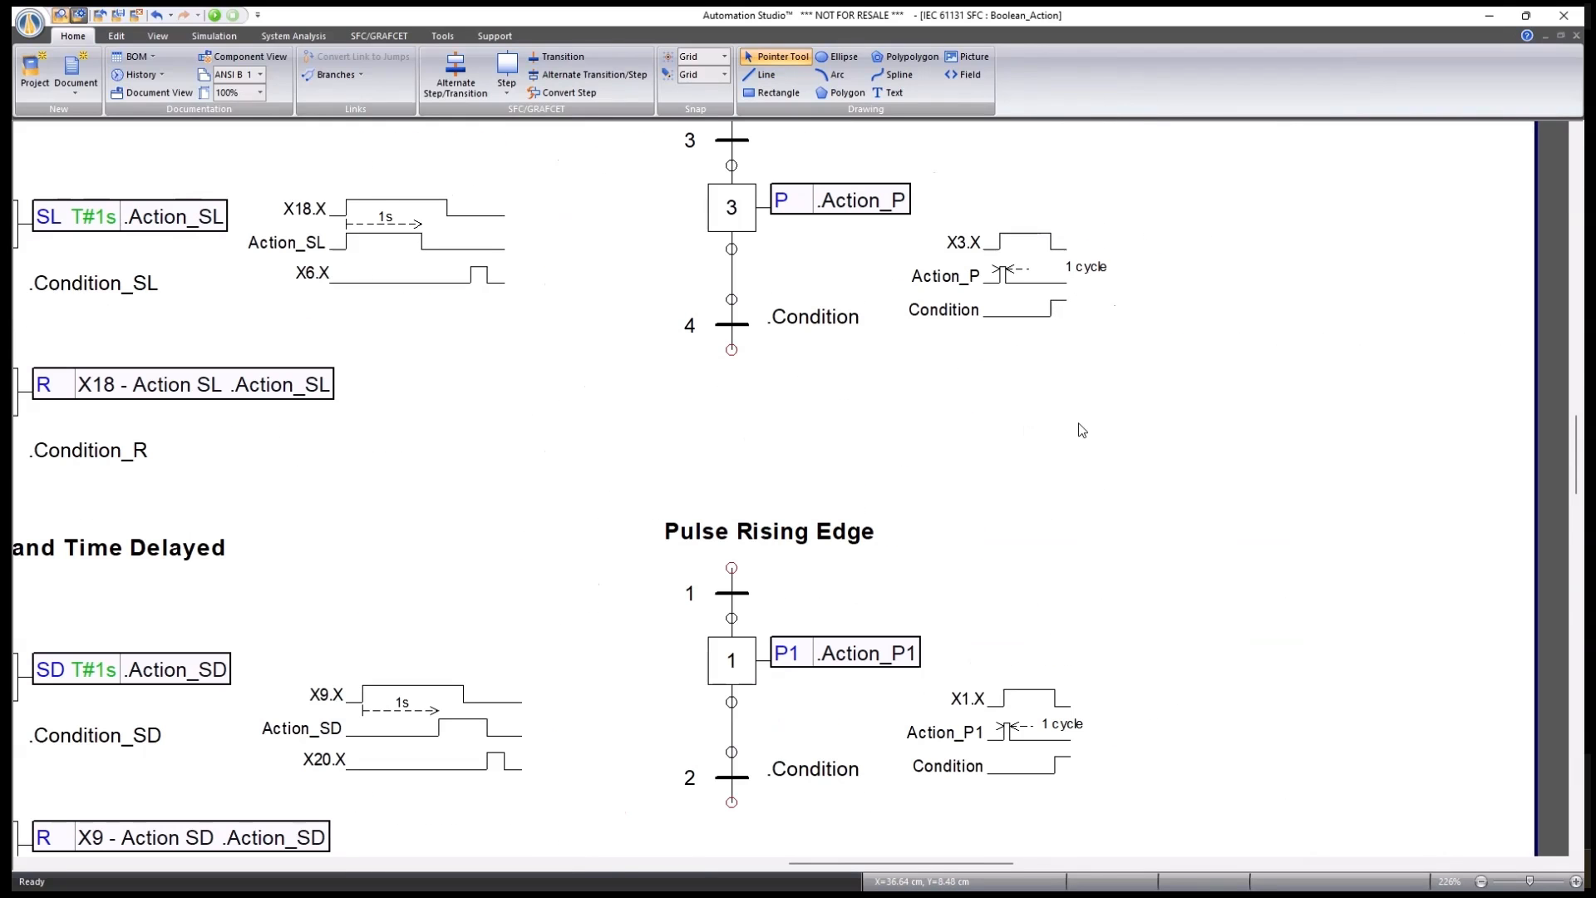
scroll(1086, 458, "up", 3)
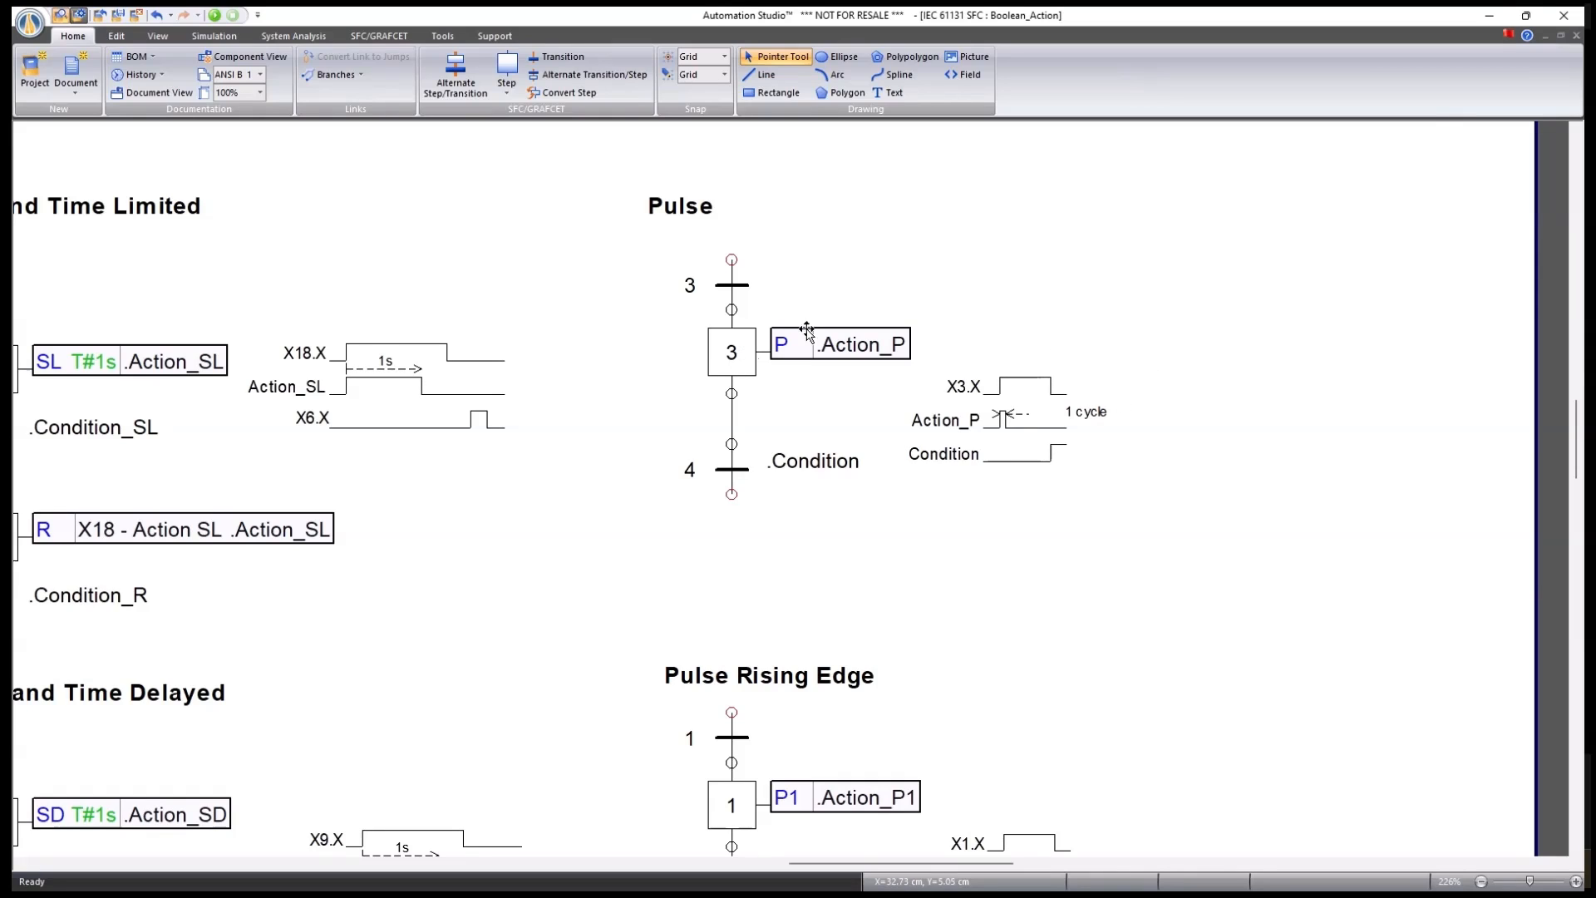
scroll(1115, 450, "down", 1)
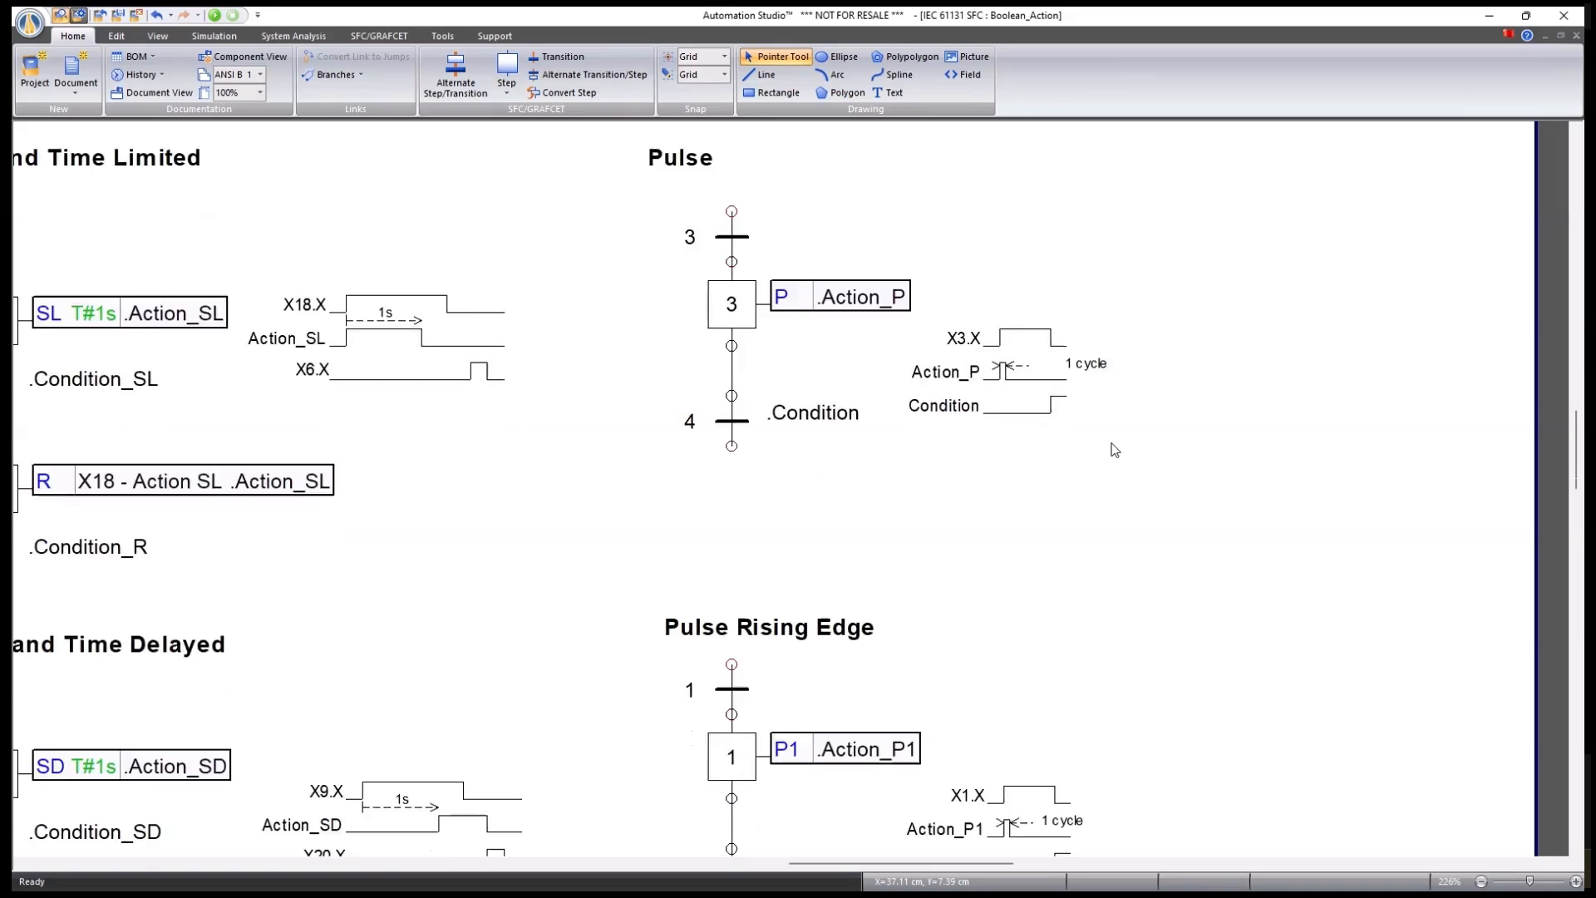
scroll(1114, 450, "down", 7)
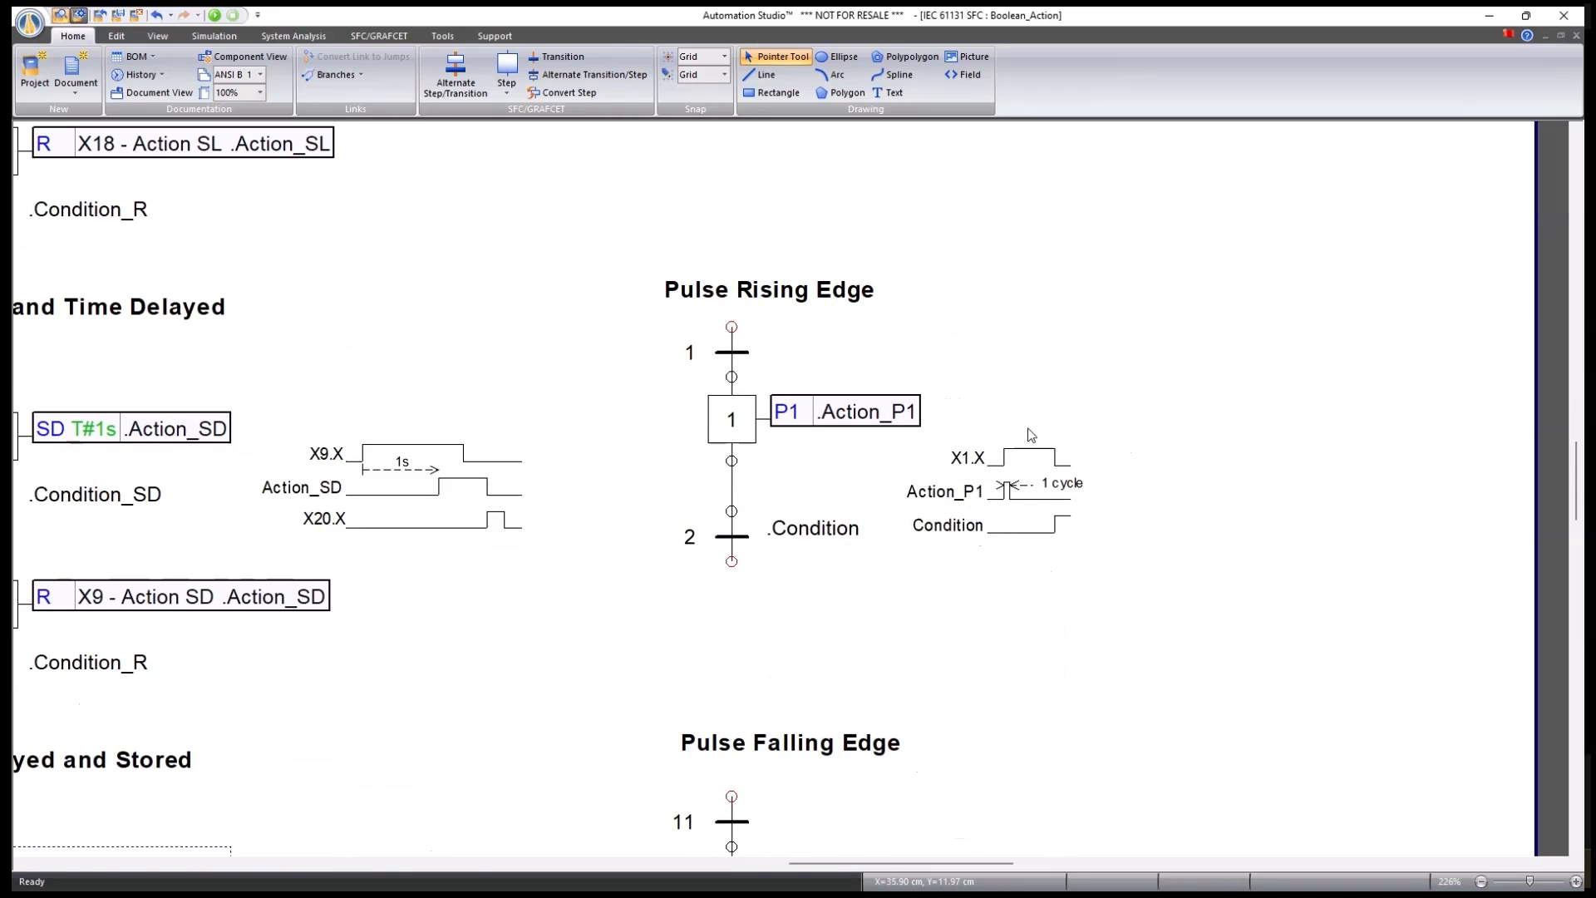
scroll(1030, 434, "down", 7)
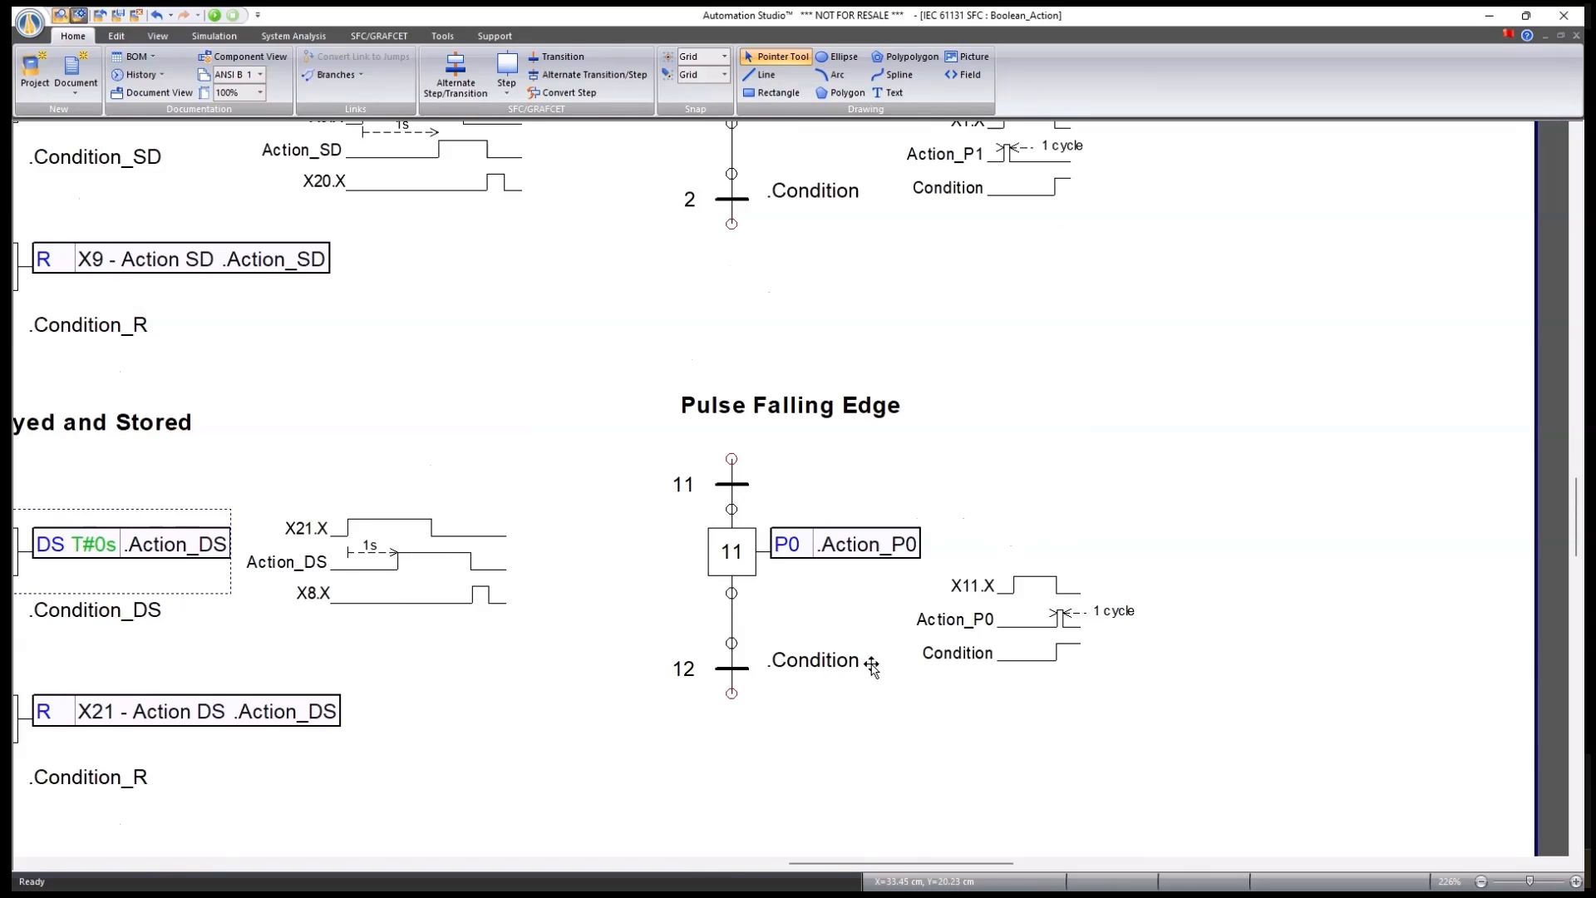
scroll(877, 695, "down", 3)
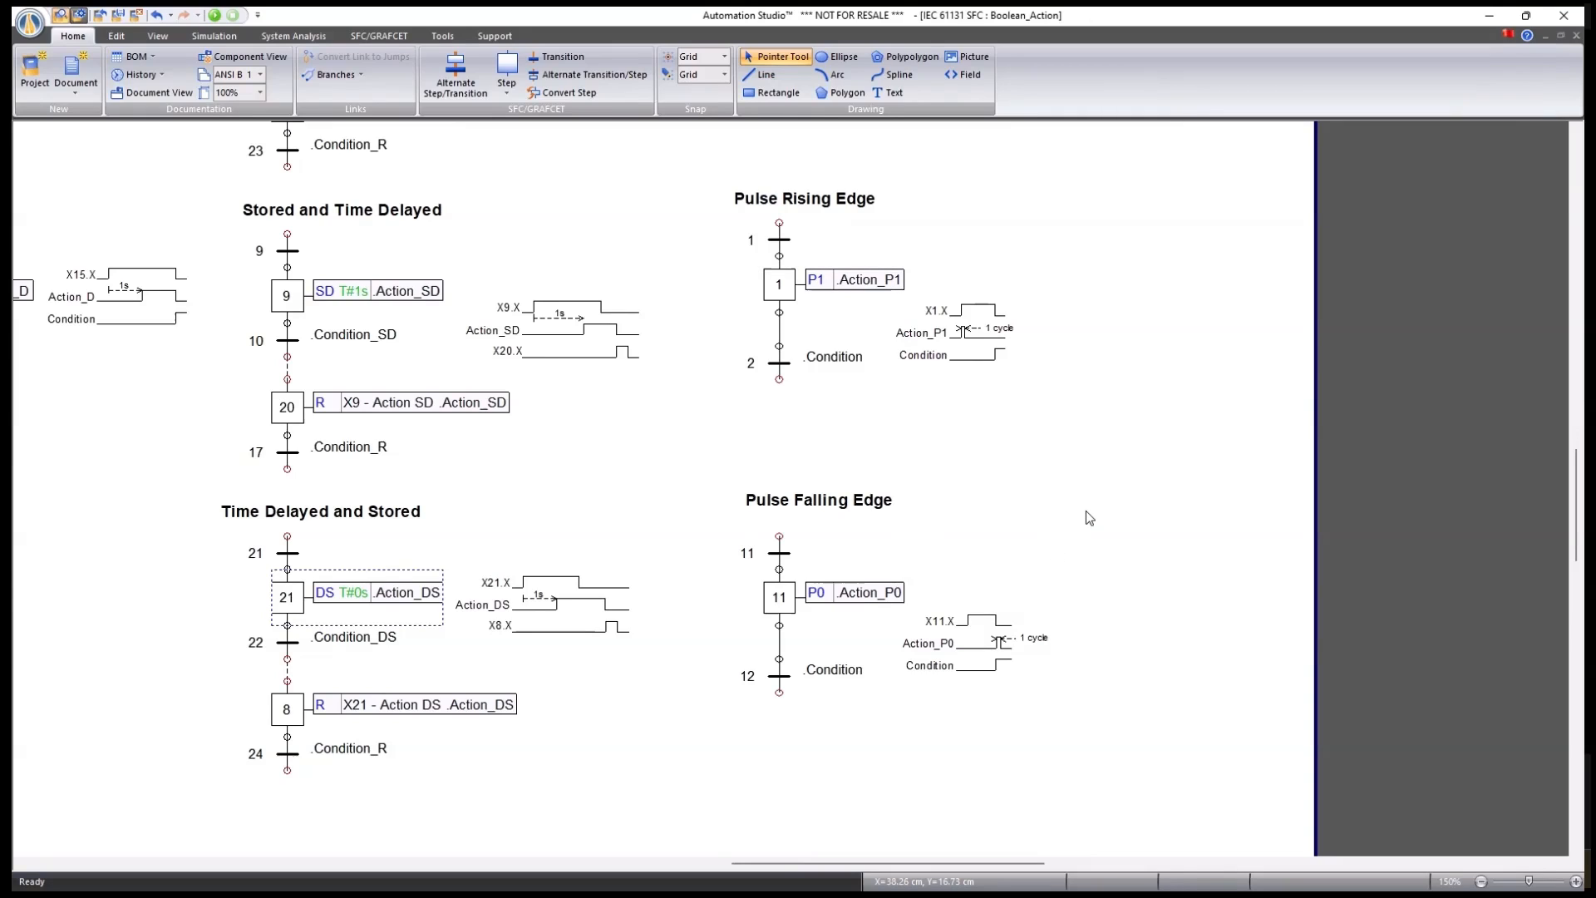
scroll(1025, 656, "up", 2)
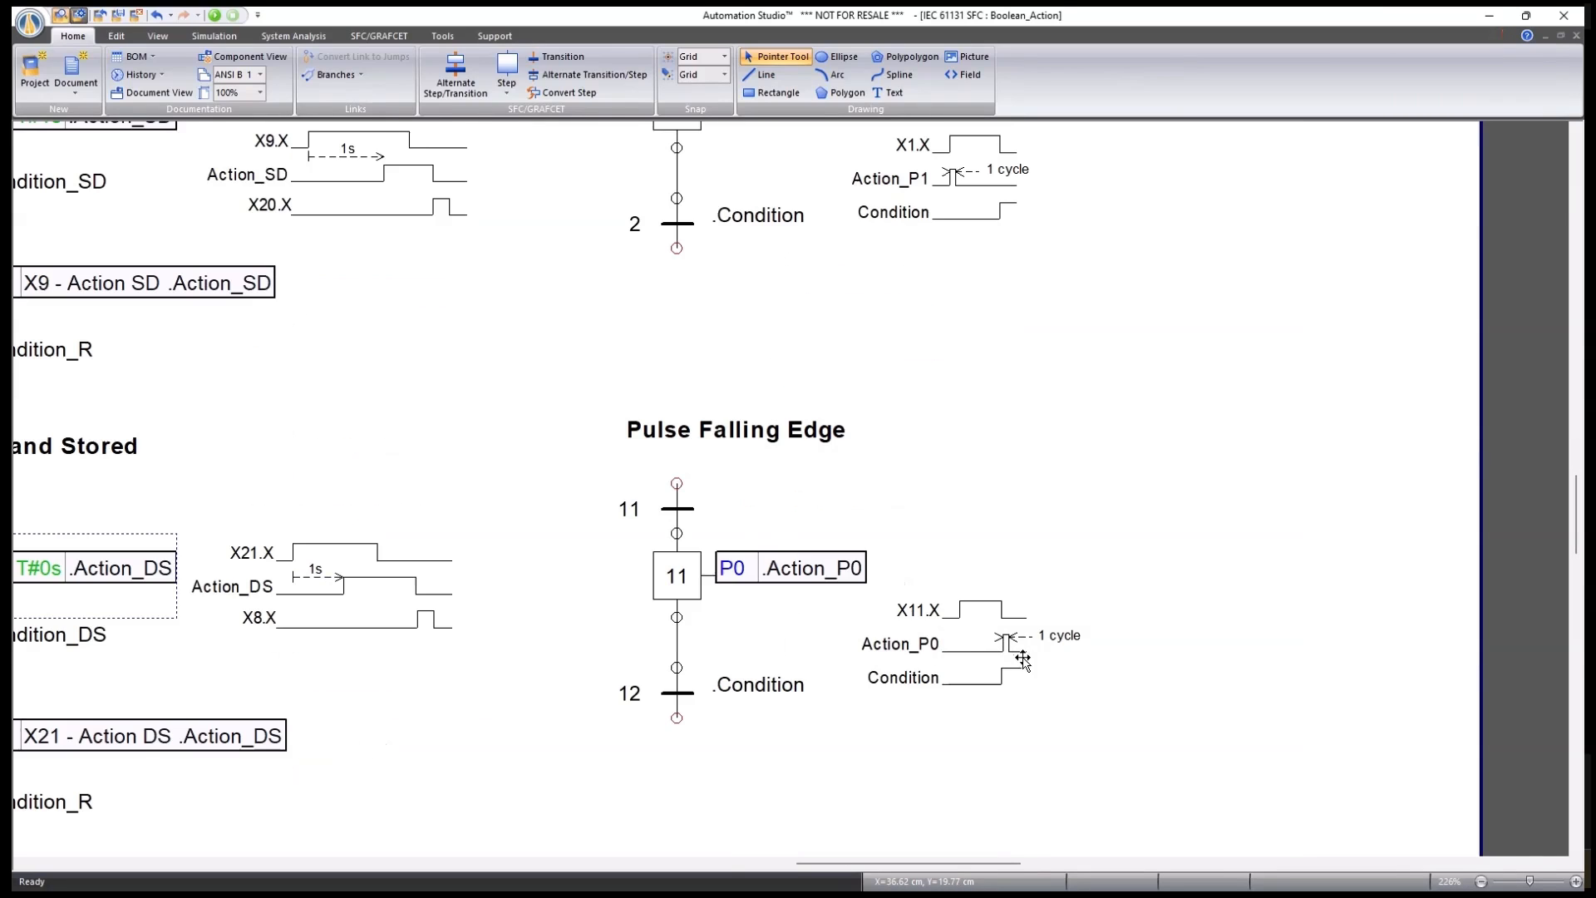
scroll(1022, 652, "up", 4)
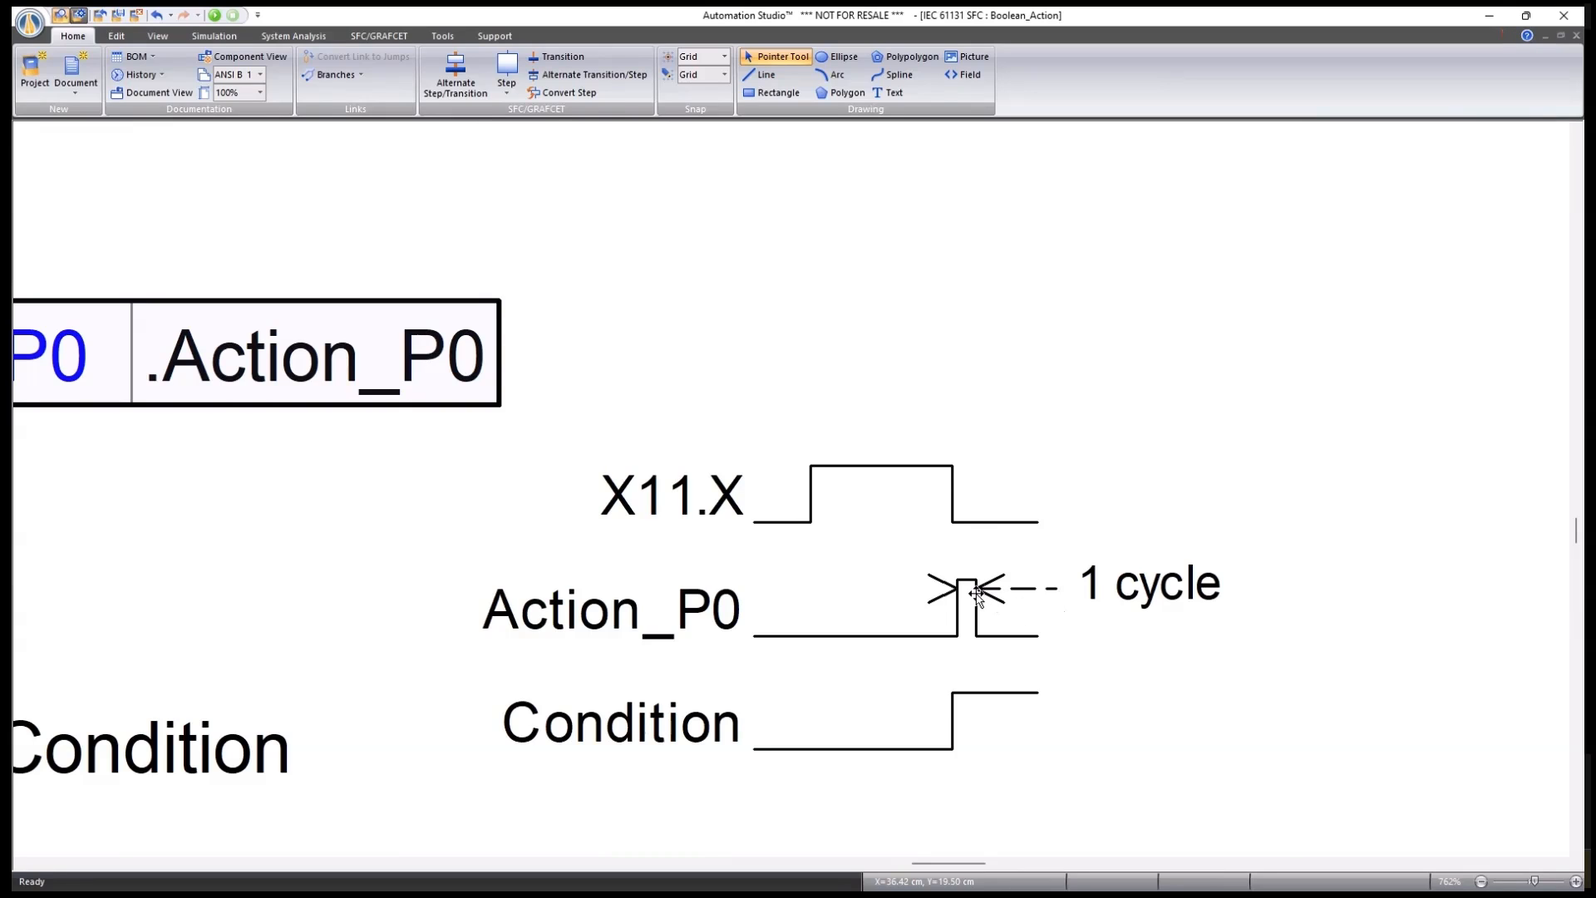
scroll(977, 599, "down", 5)
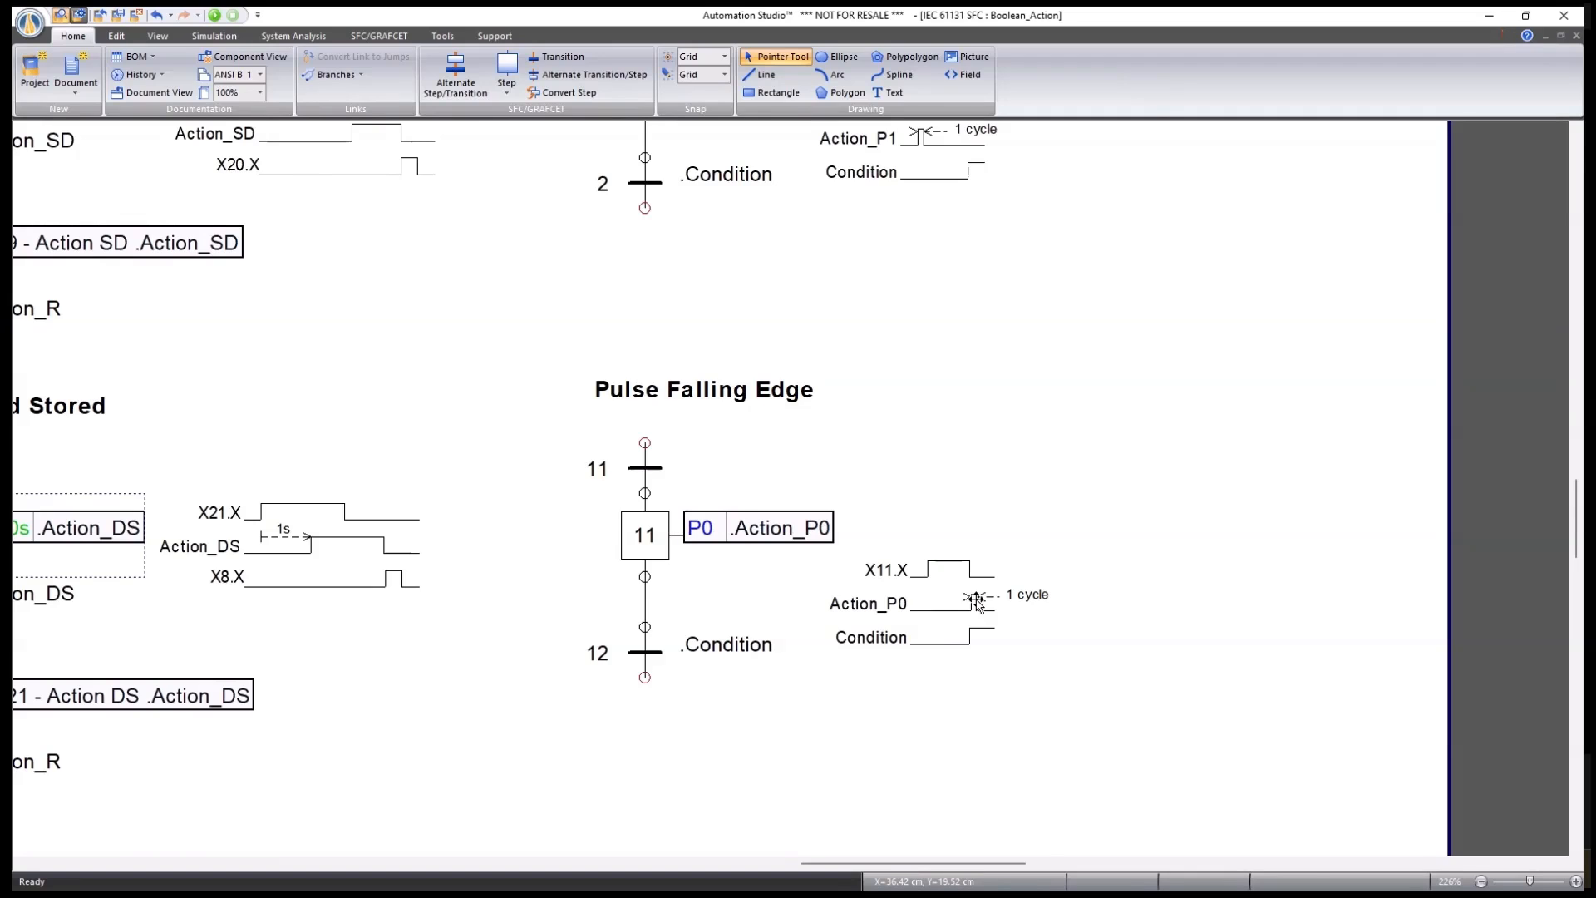
scroll(977, 600, "down", 2)
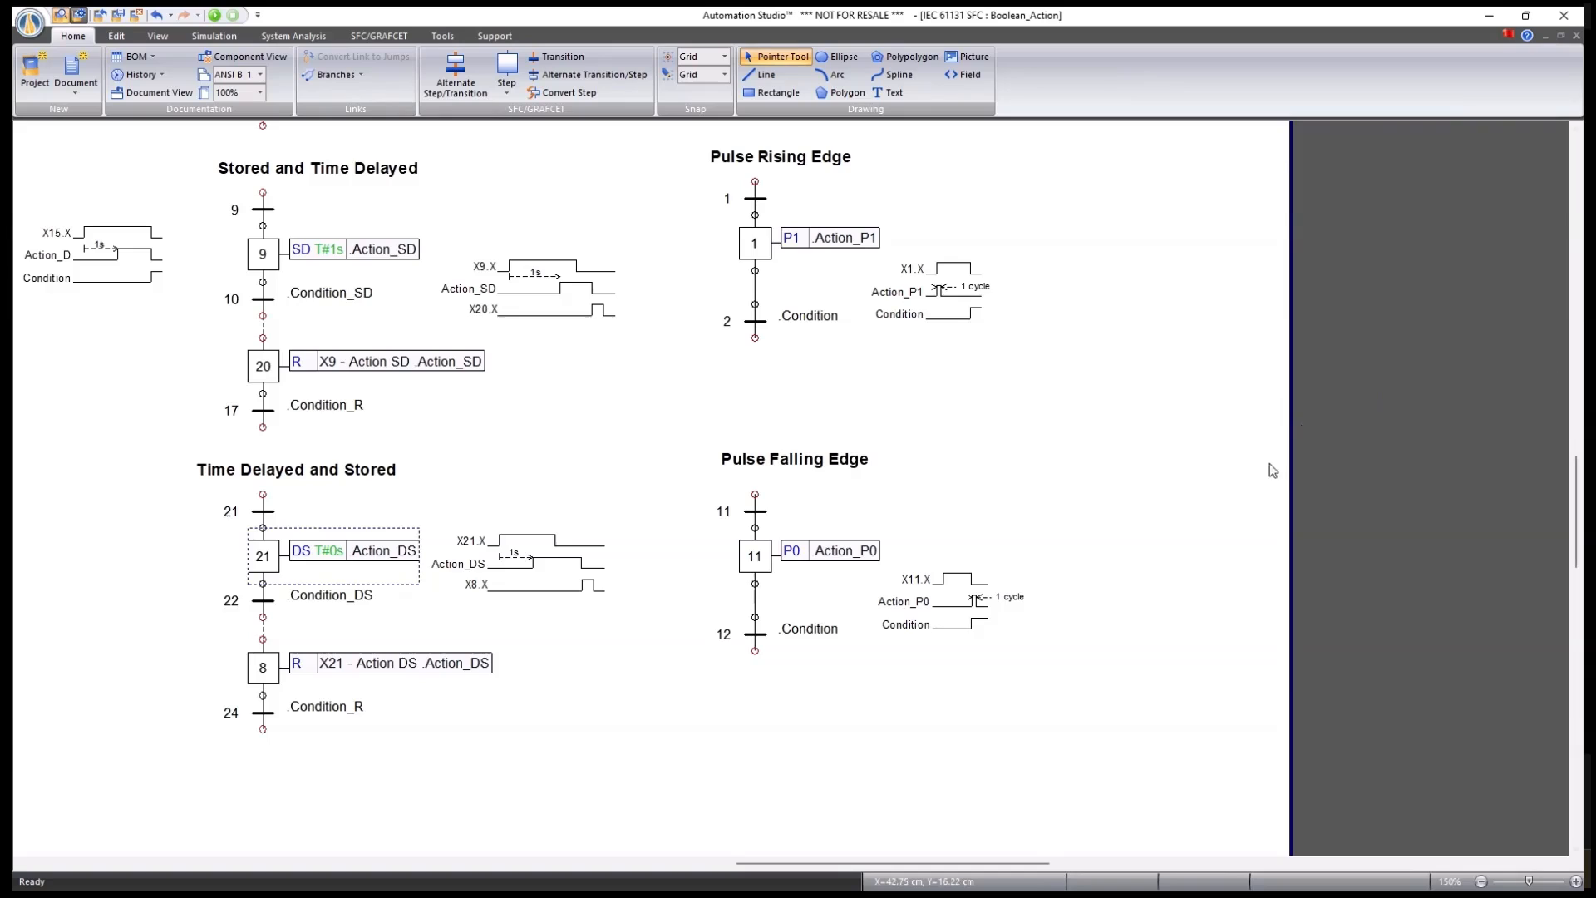
scroll(1161, 530, "down", 2)
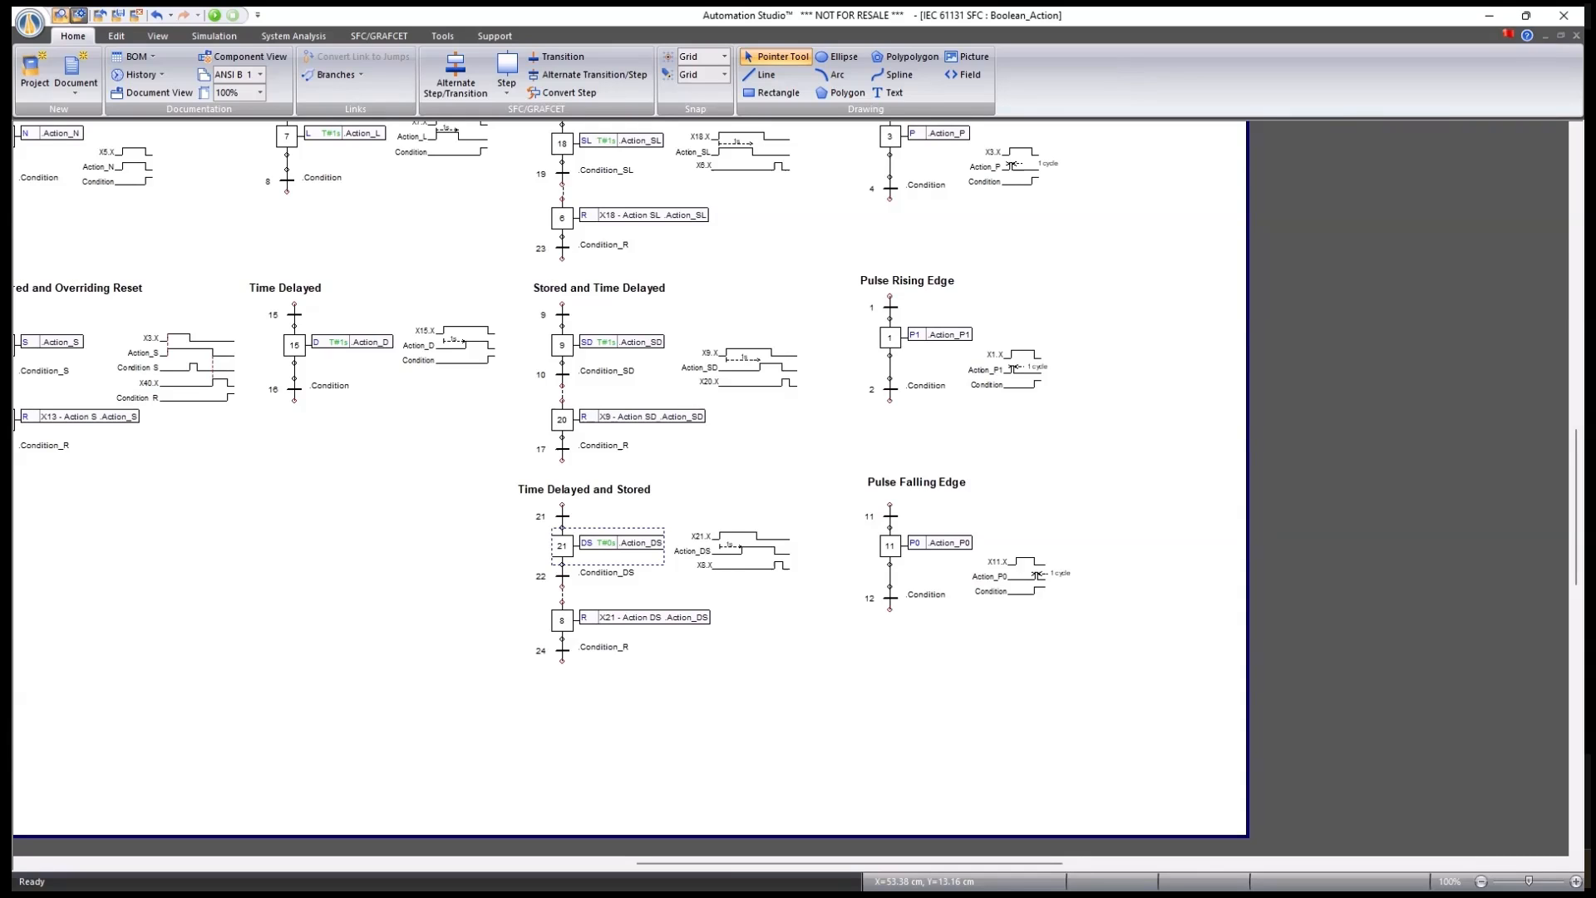
Inspect step 9's actions in the Boolean_Action chart.
key("ctrl+Tab")
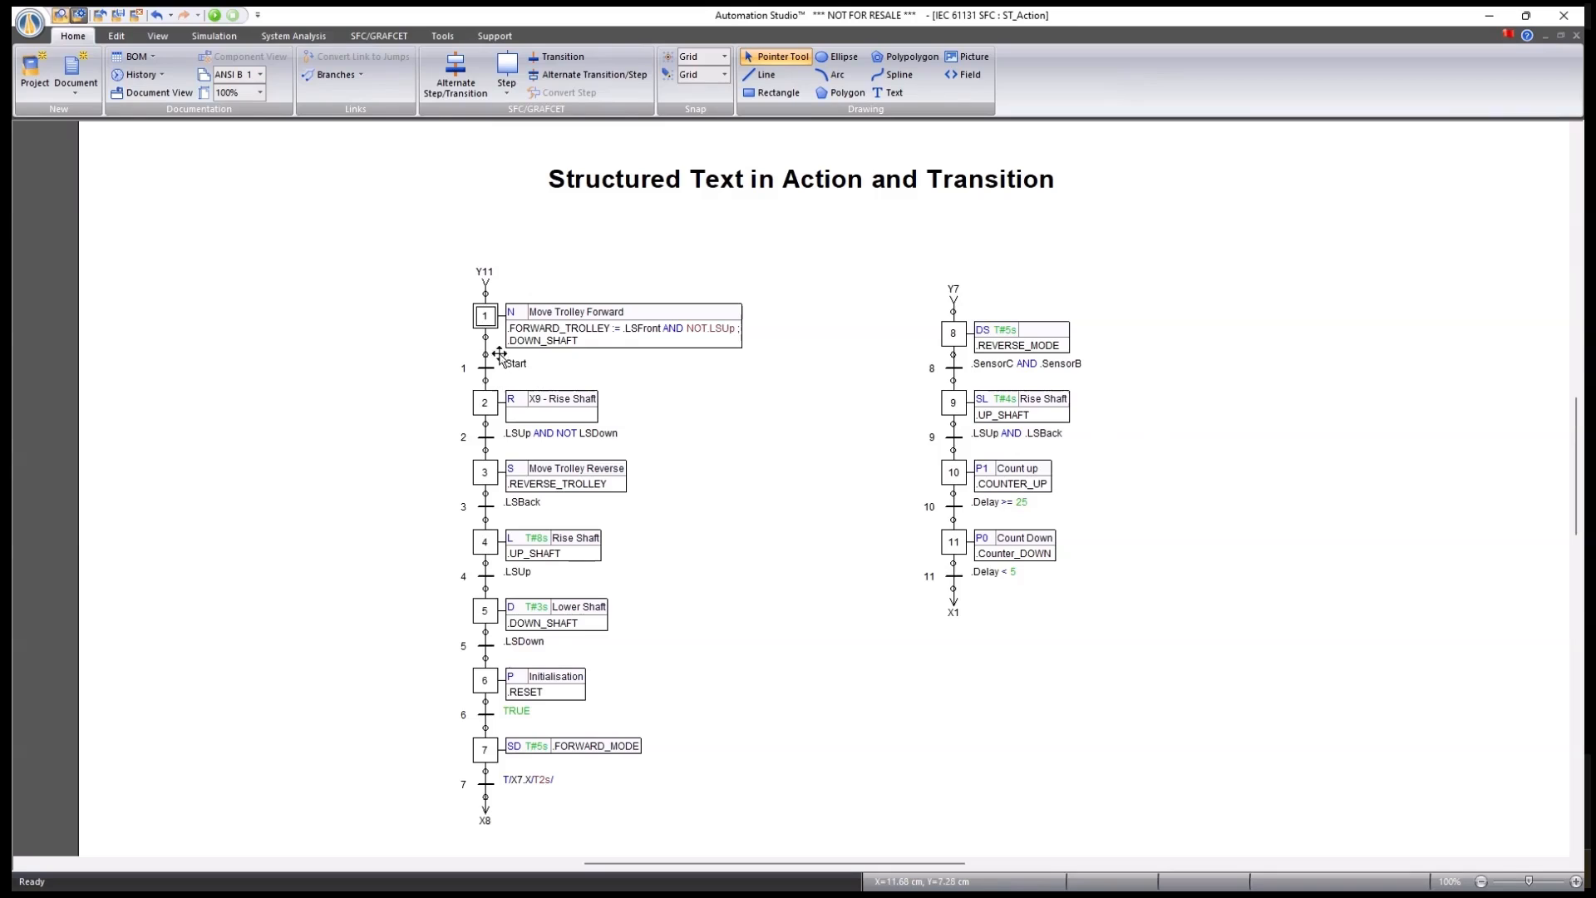
key("ctrl+Tab")
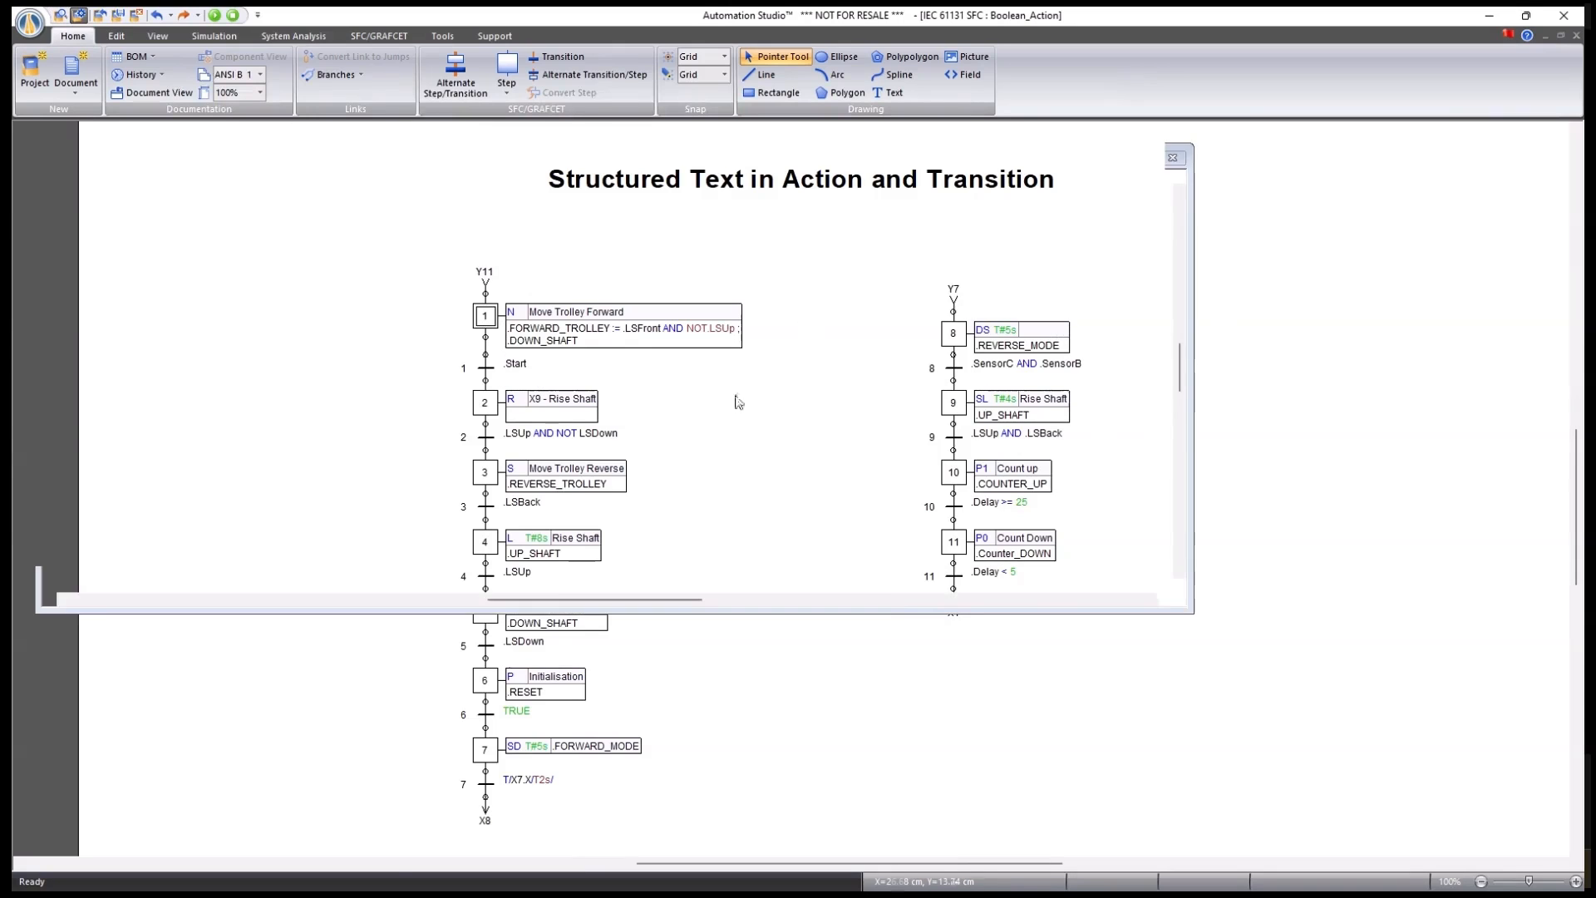
double_click(563, 342)
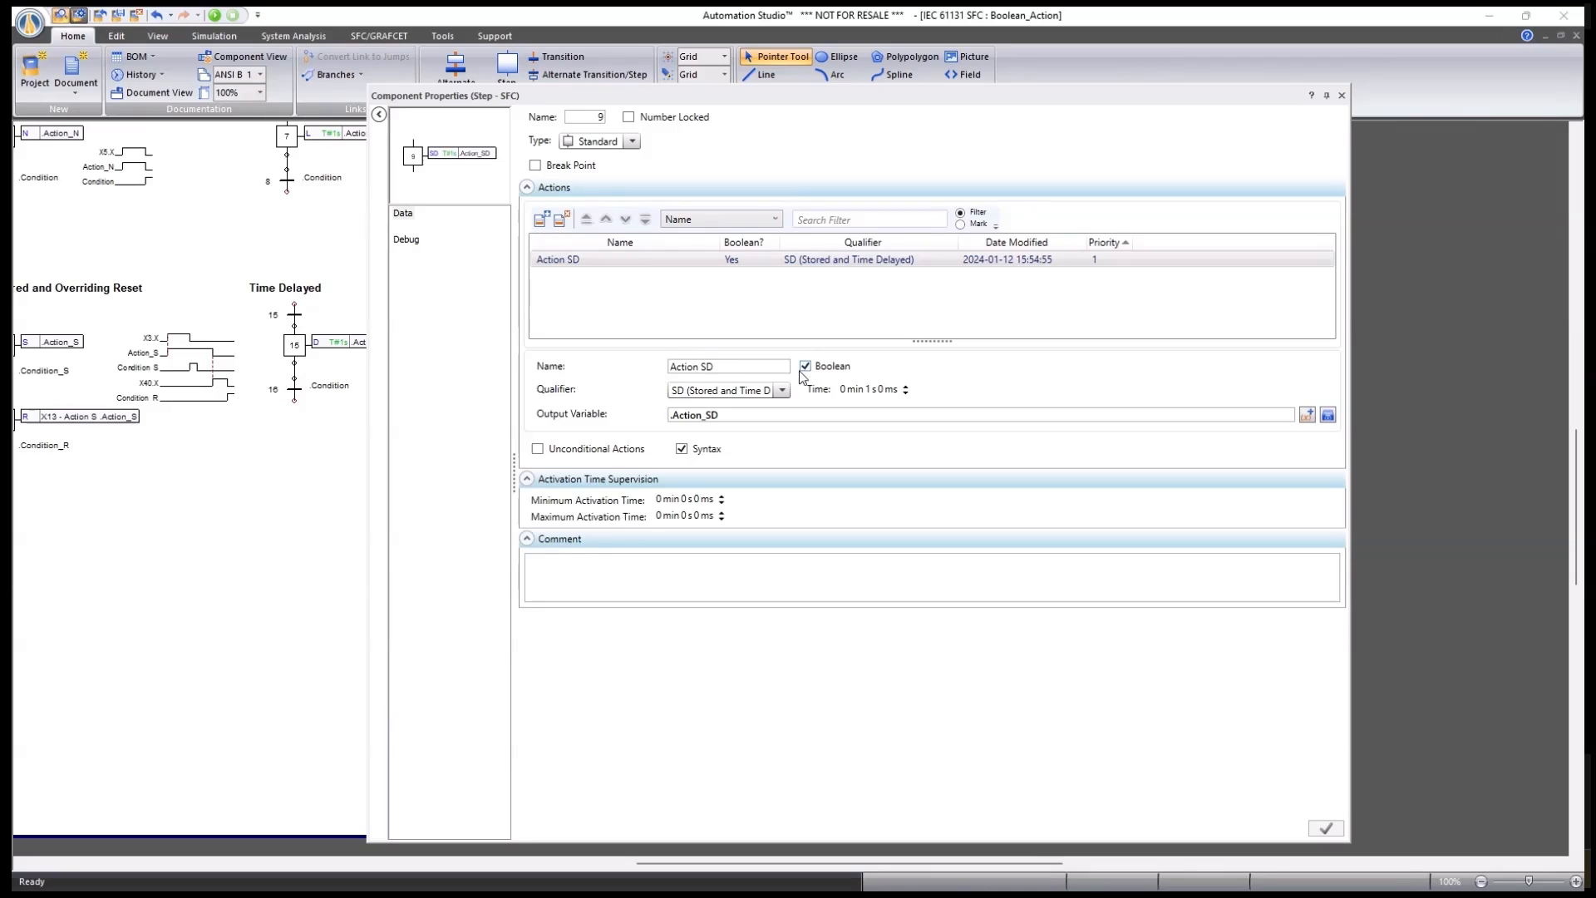
left_click(1343, 95)
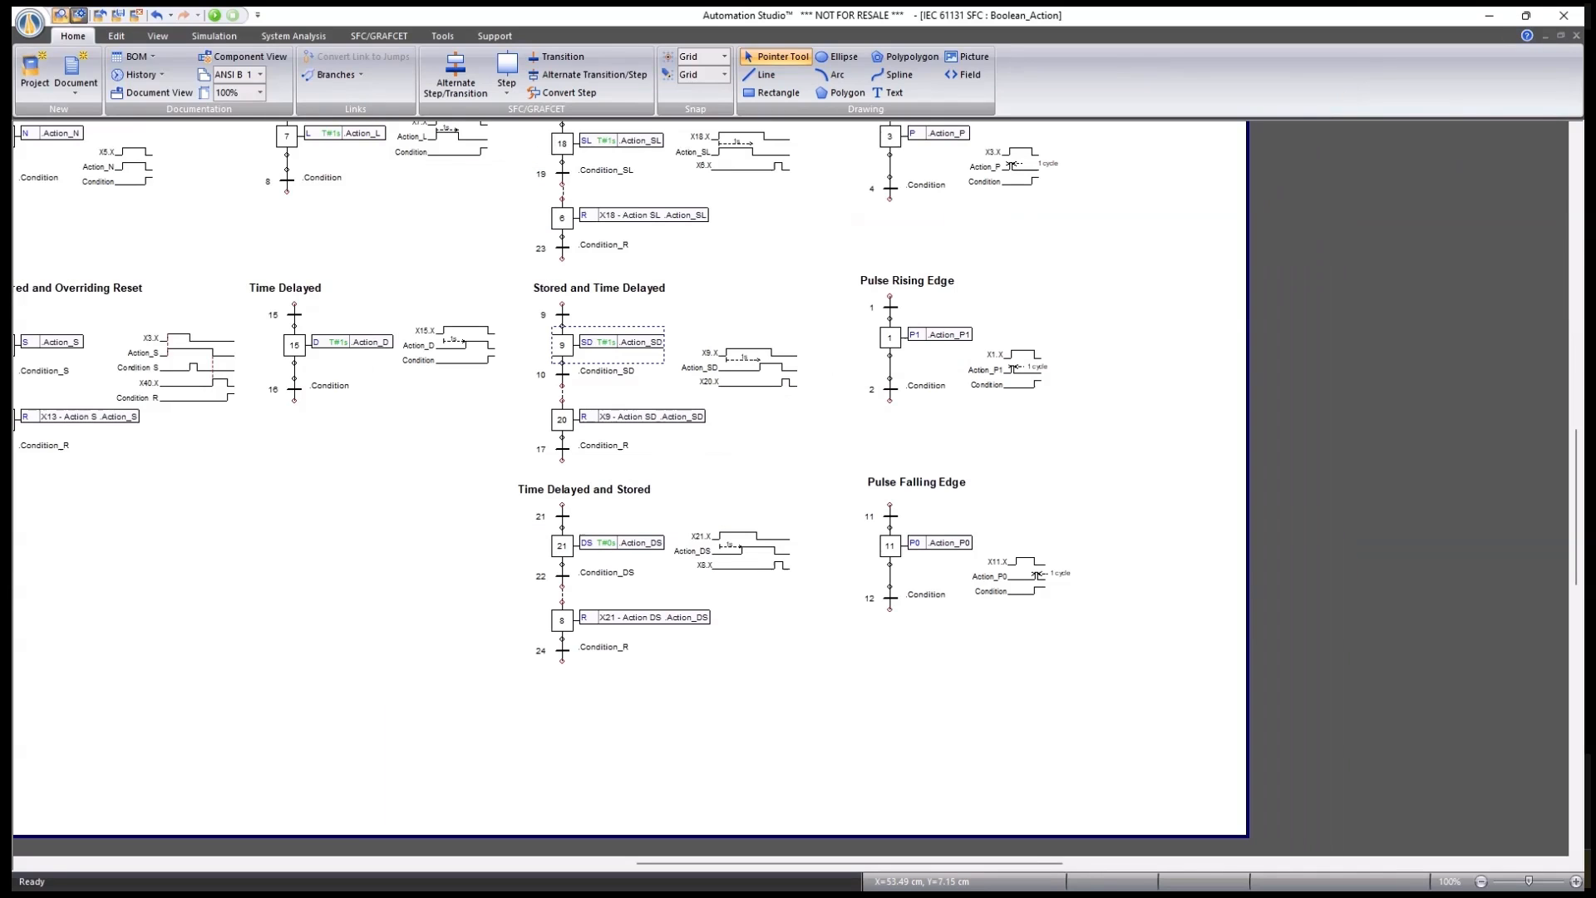
In ST_Action, review step 1's Structured Text action 'Move Trolley Forward'.
key("ctrl+Tab")
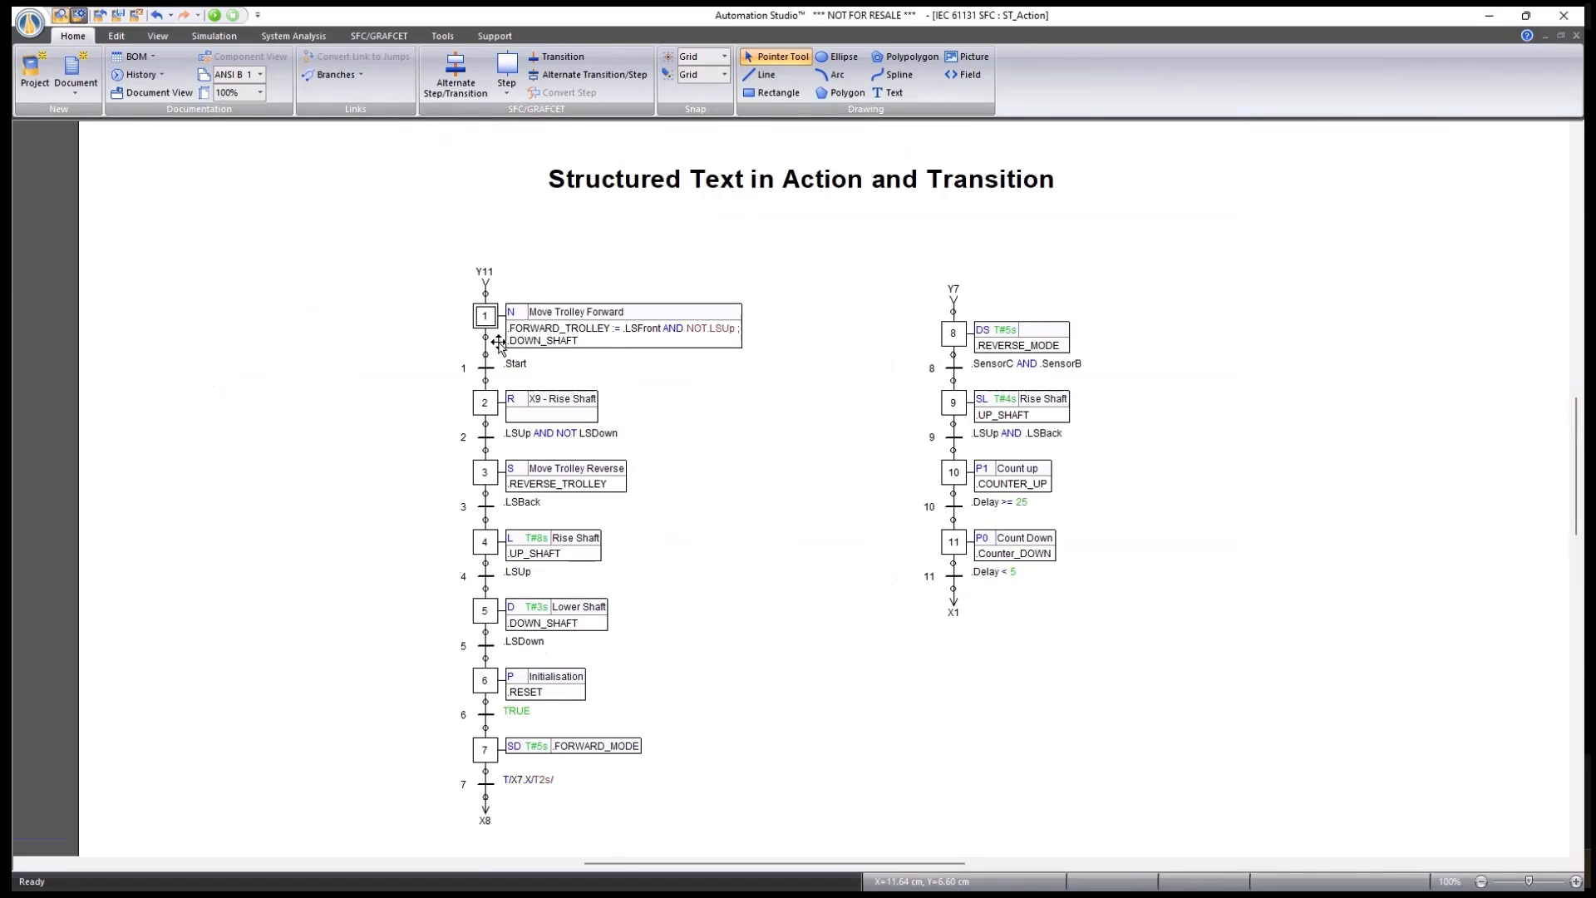
double_click(482, 314)
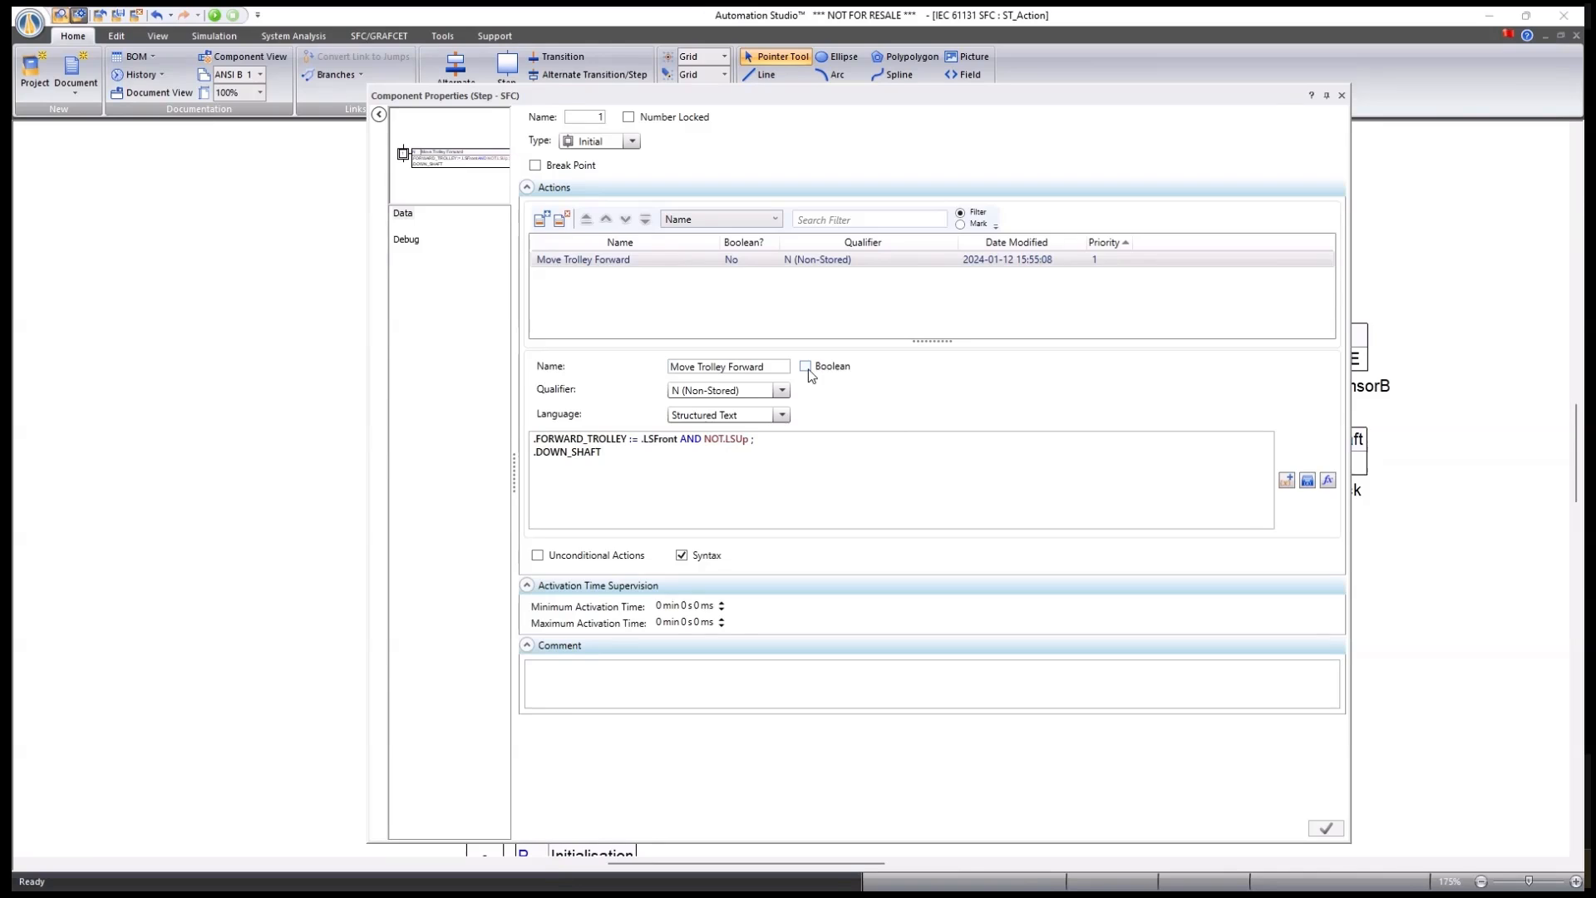
left_click(1340, 96)
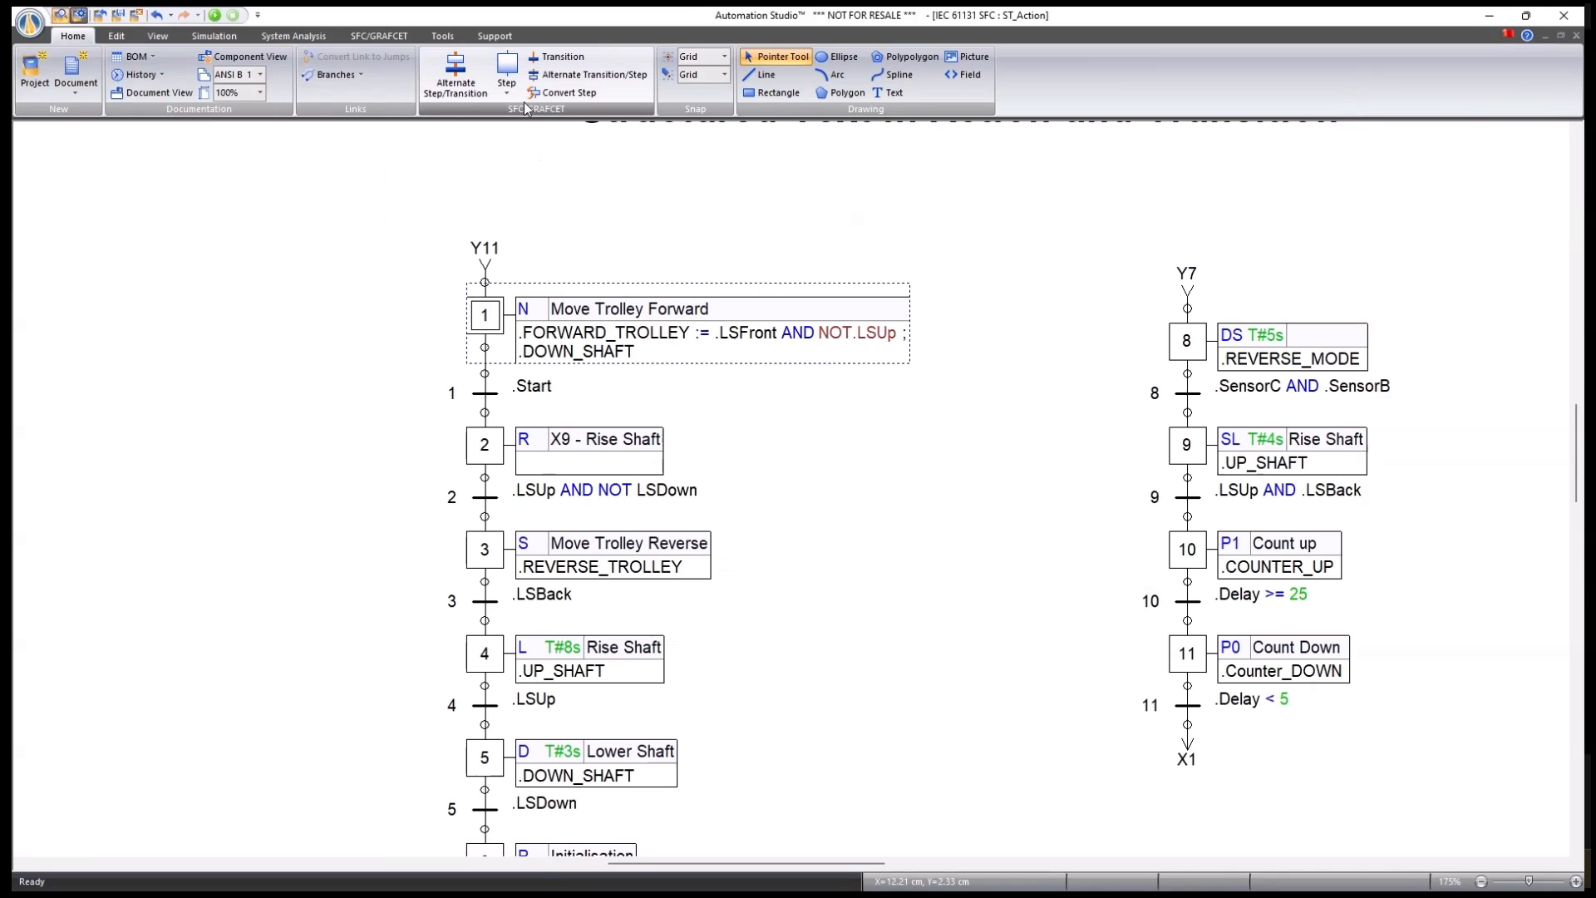
Add a new step 12 and try a non-Boolean Structured Text action, discarding it unsaved.
left_click(239, 230)
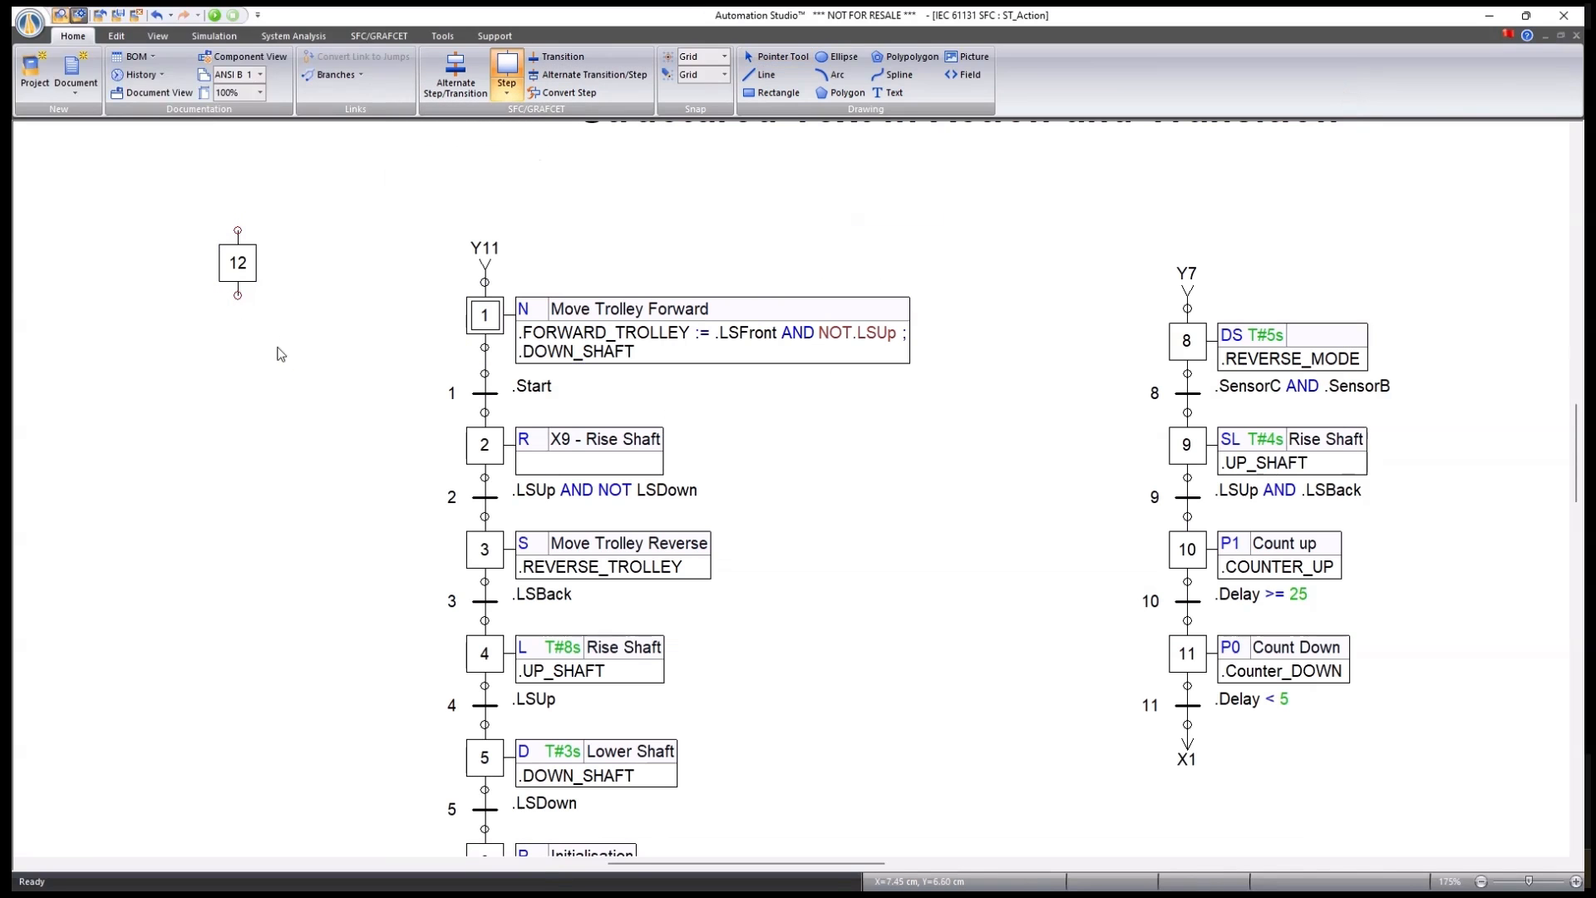
key("Escape")
double_click(237, 264)
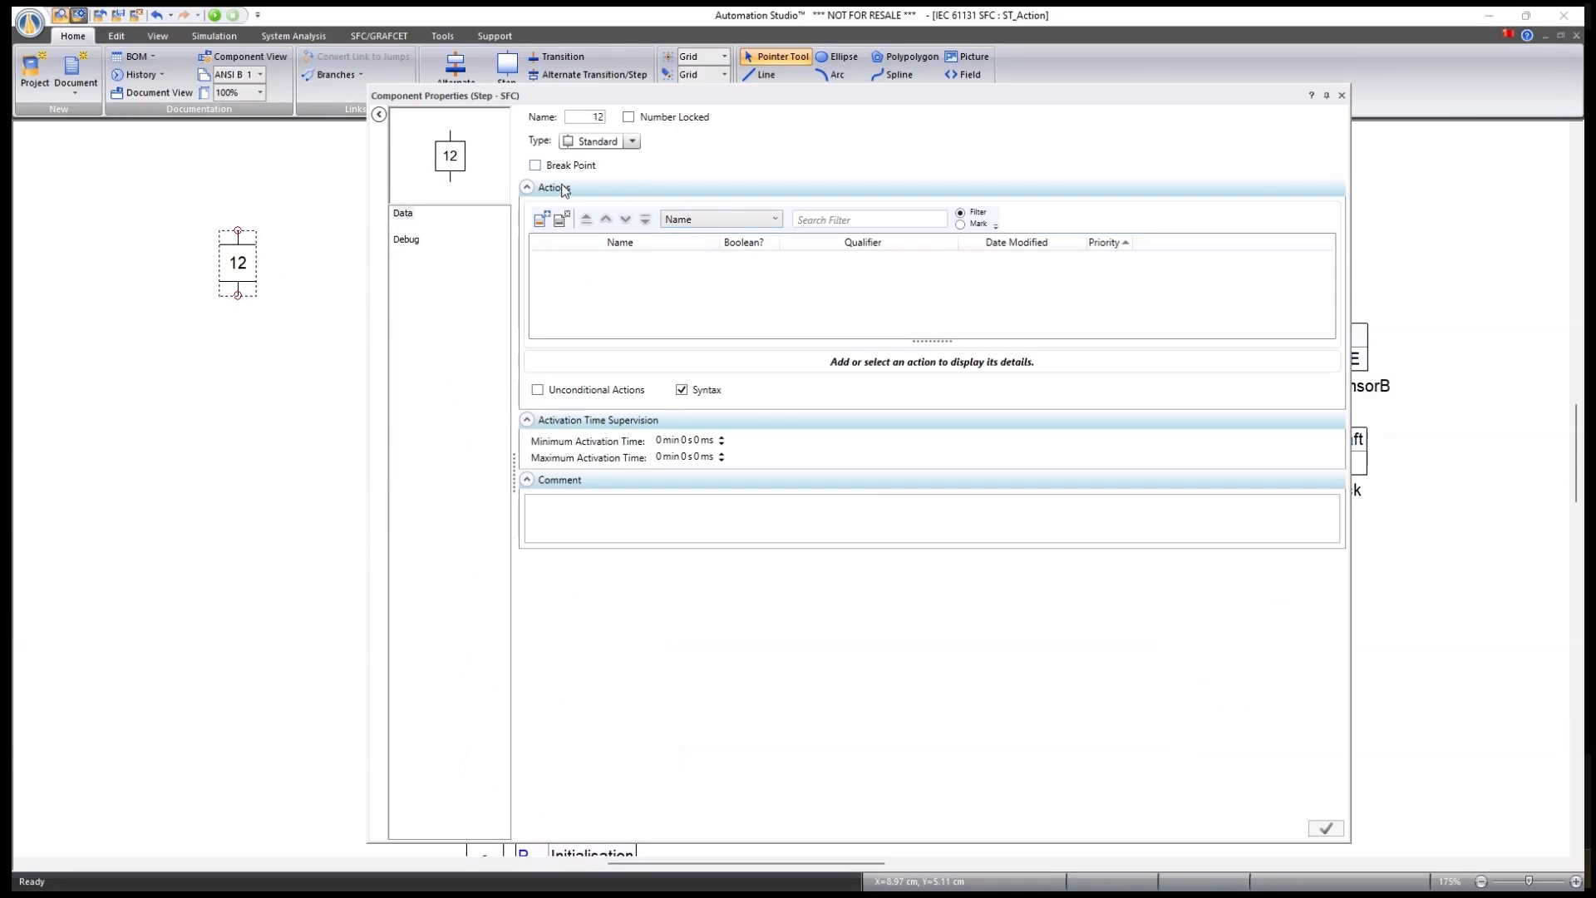
left_click(542, 218)
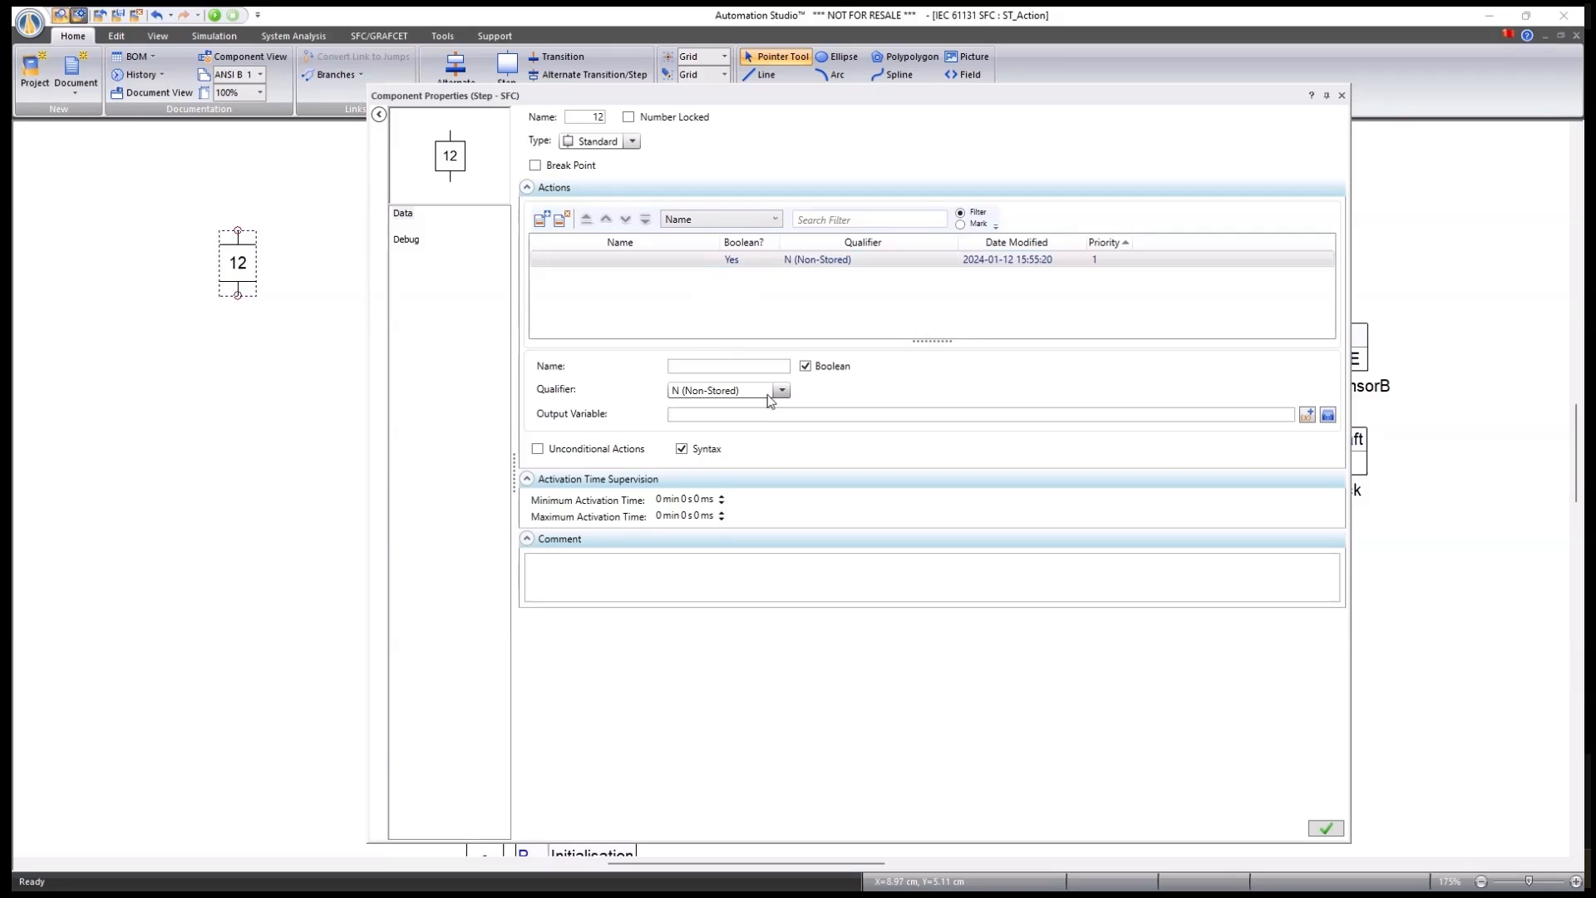
left_click(806, 366)
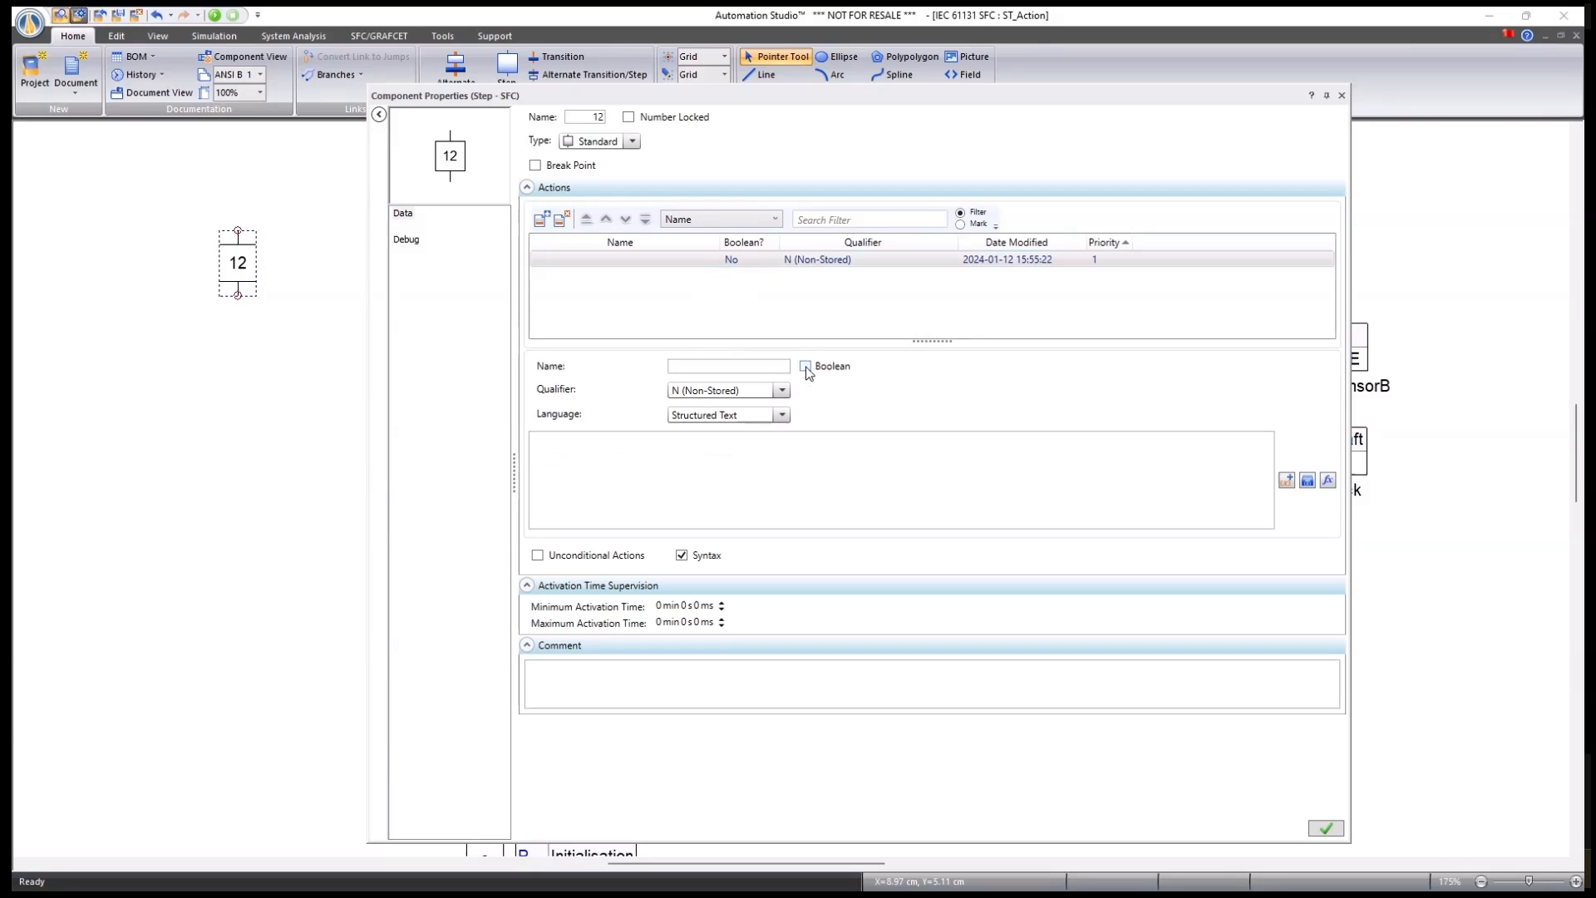
left_click(783, 418)
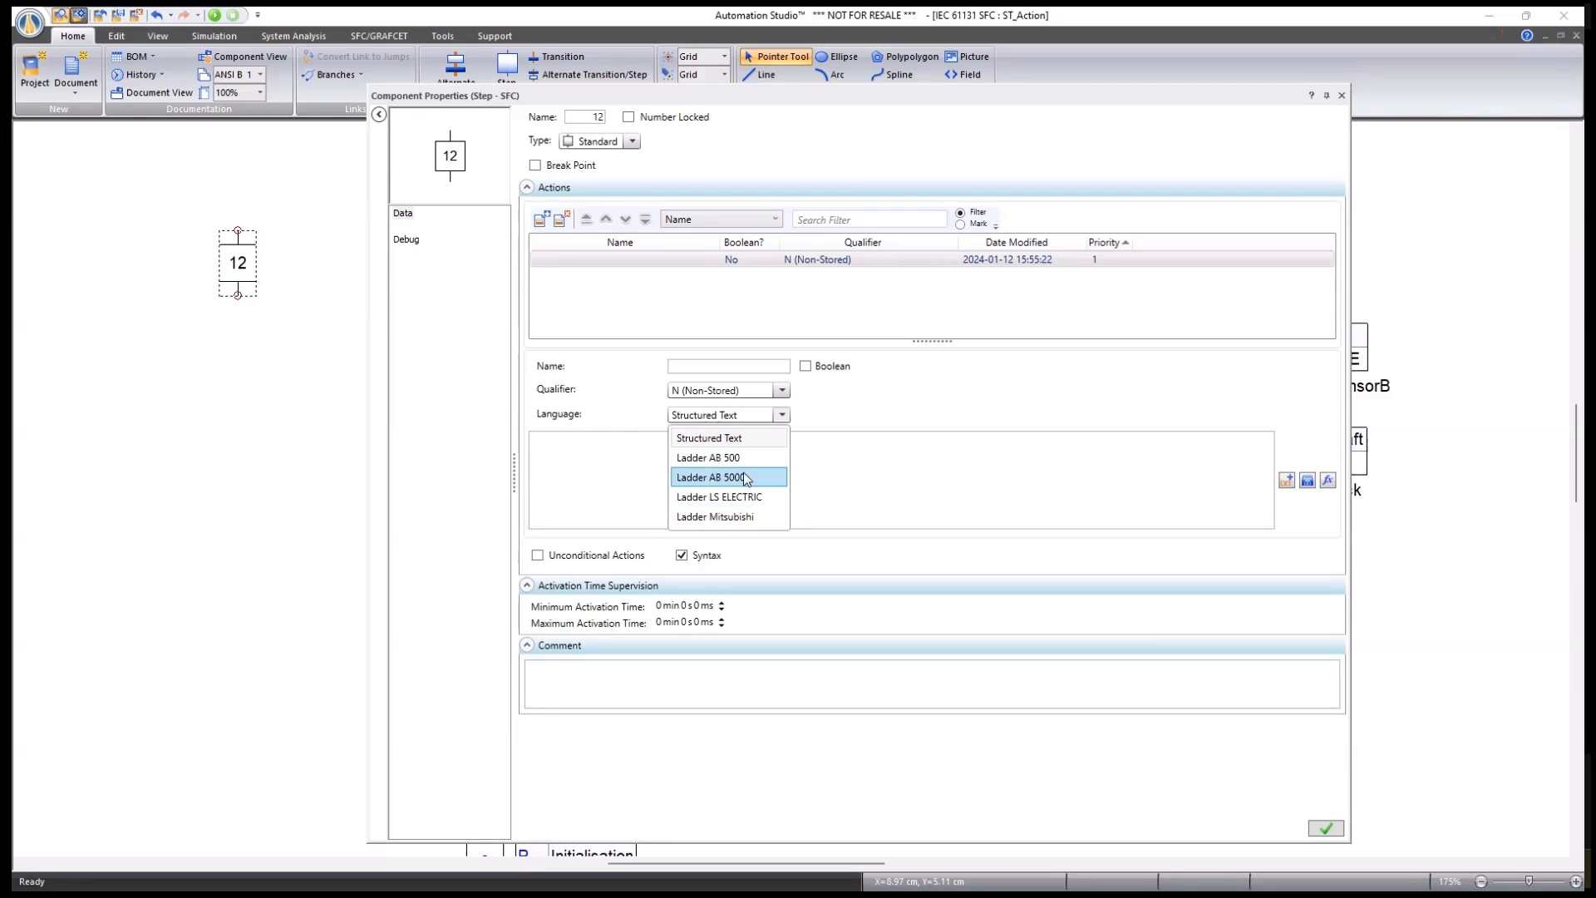
left_click(916, 424)
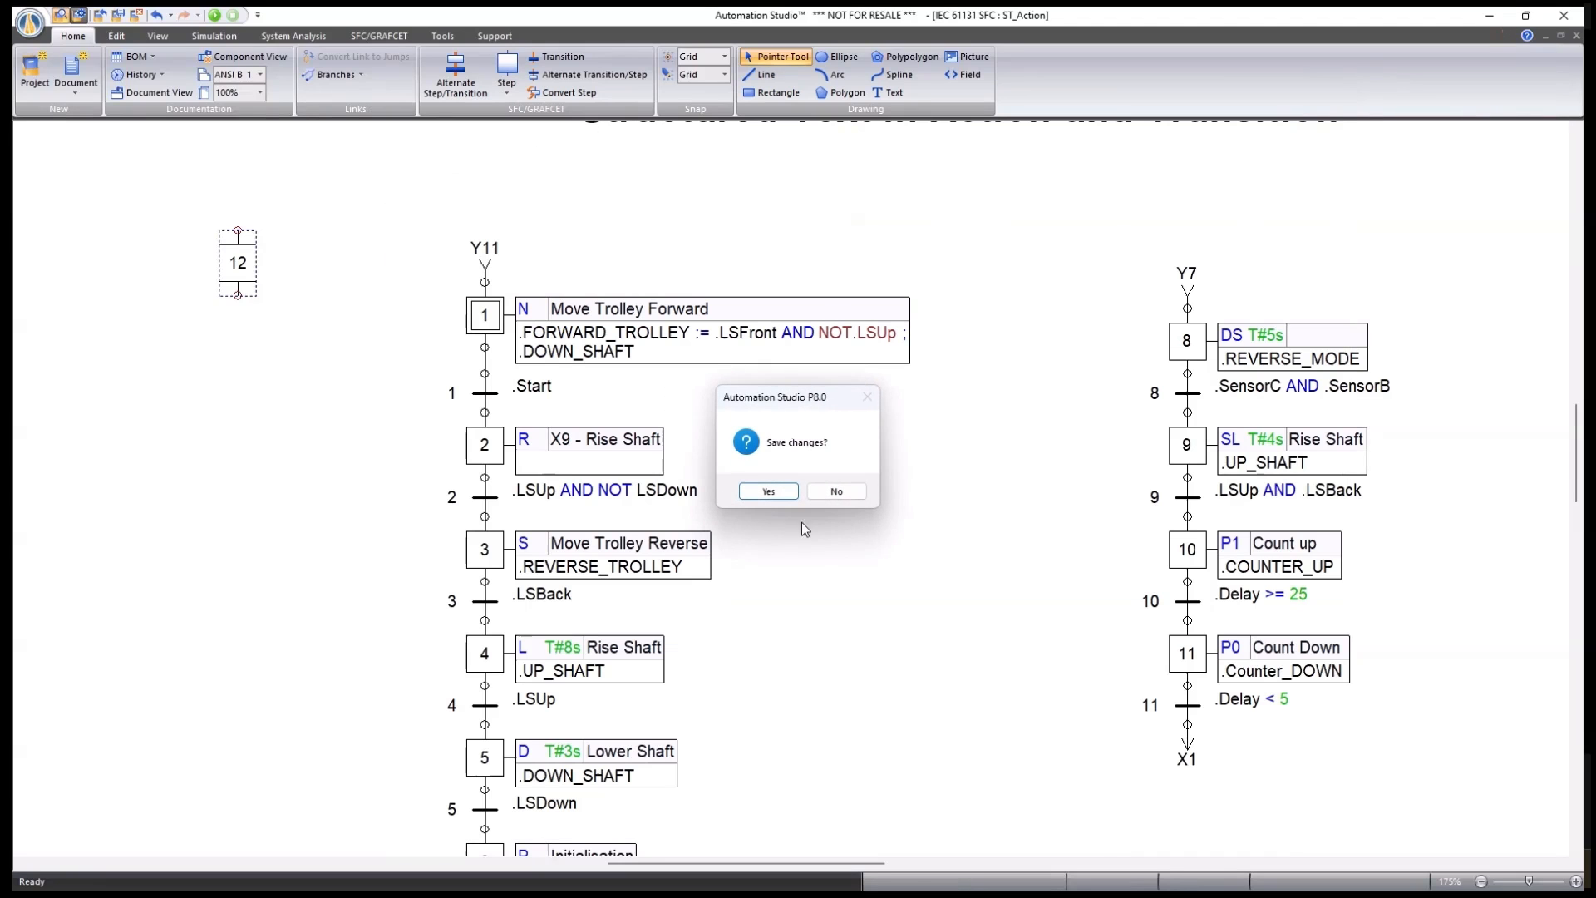
left_click(836, 491)
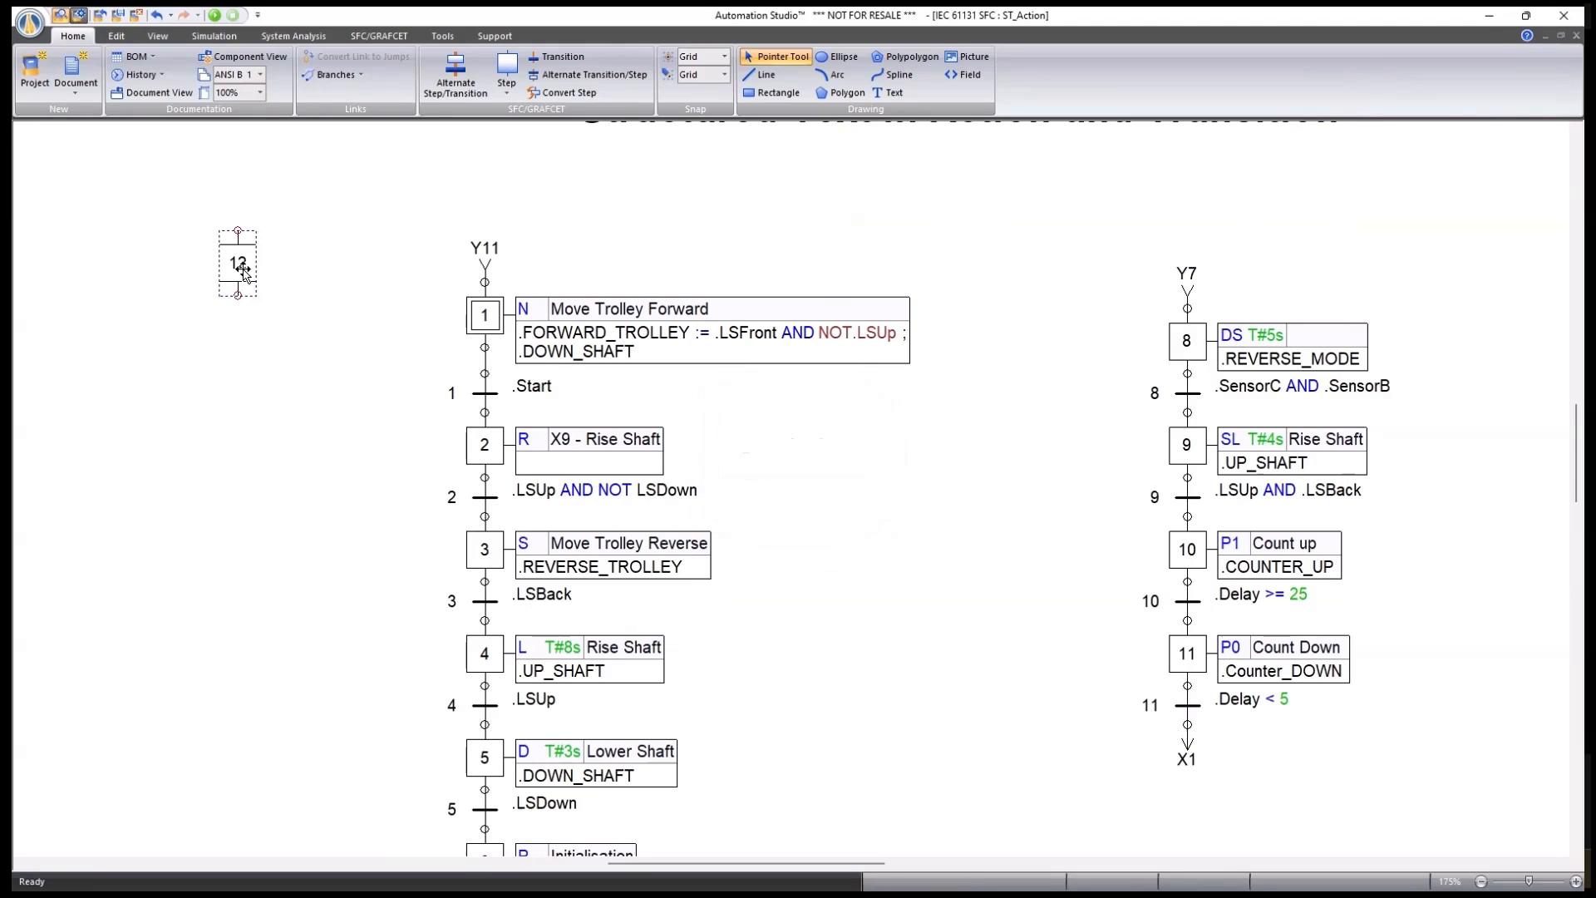
Delete step 12, then preview step 1's Add Variable and sensor Variables helpers.
key("Delete")
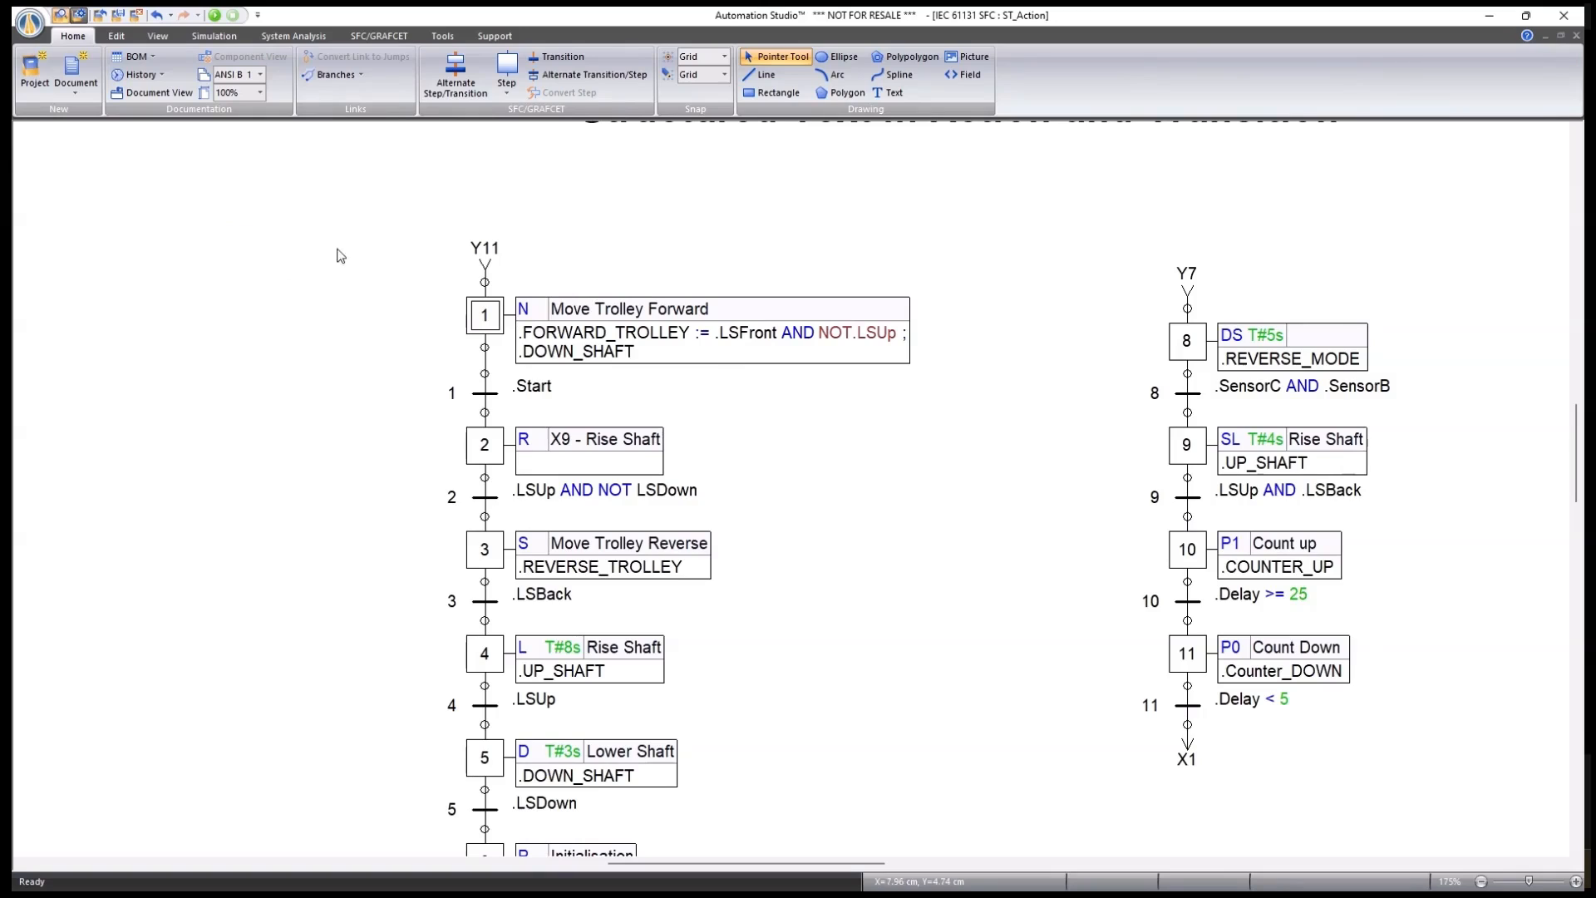
double_click(490, 322)
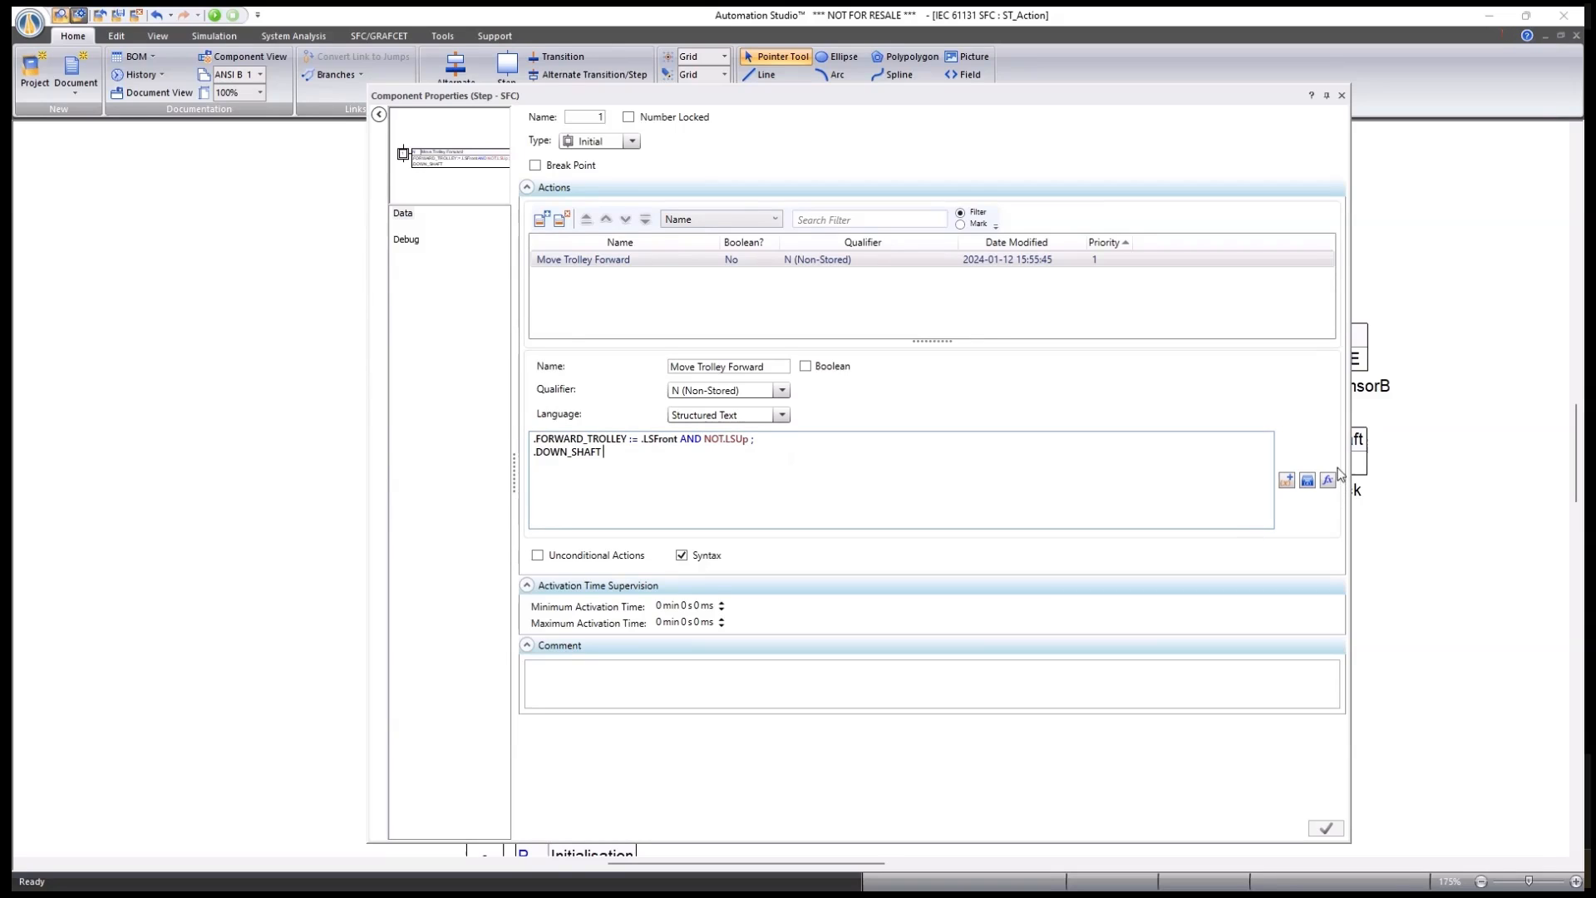
left_click(1285, 481)
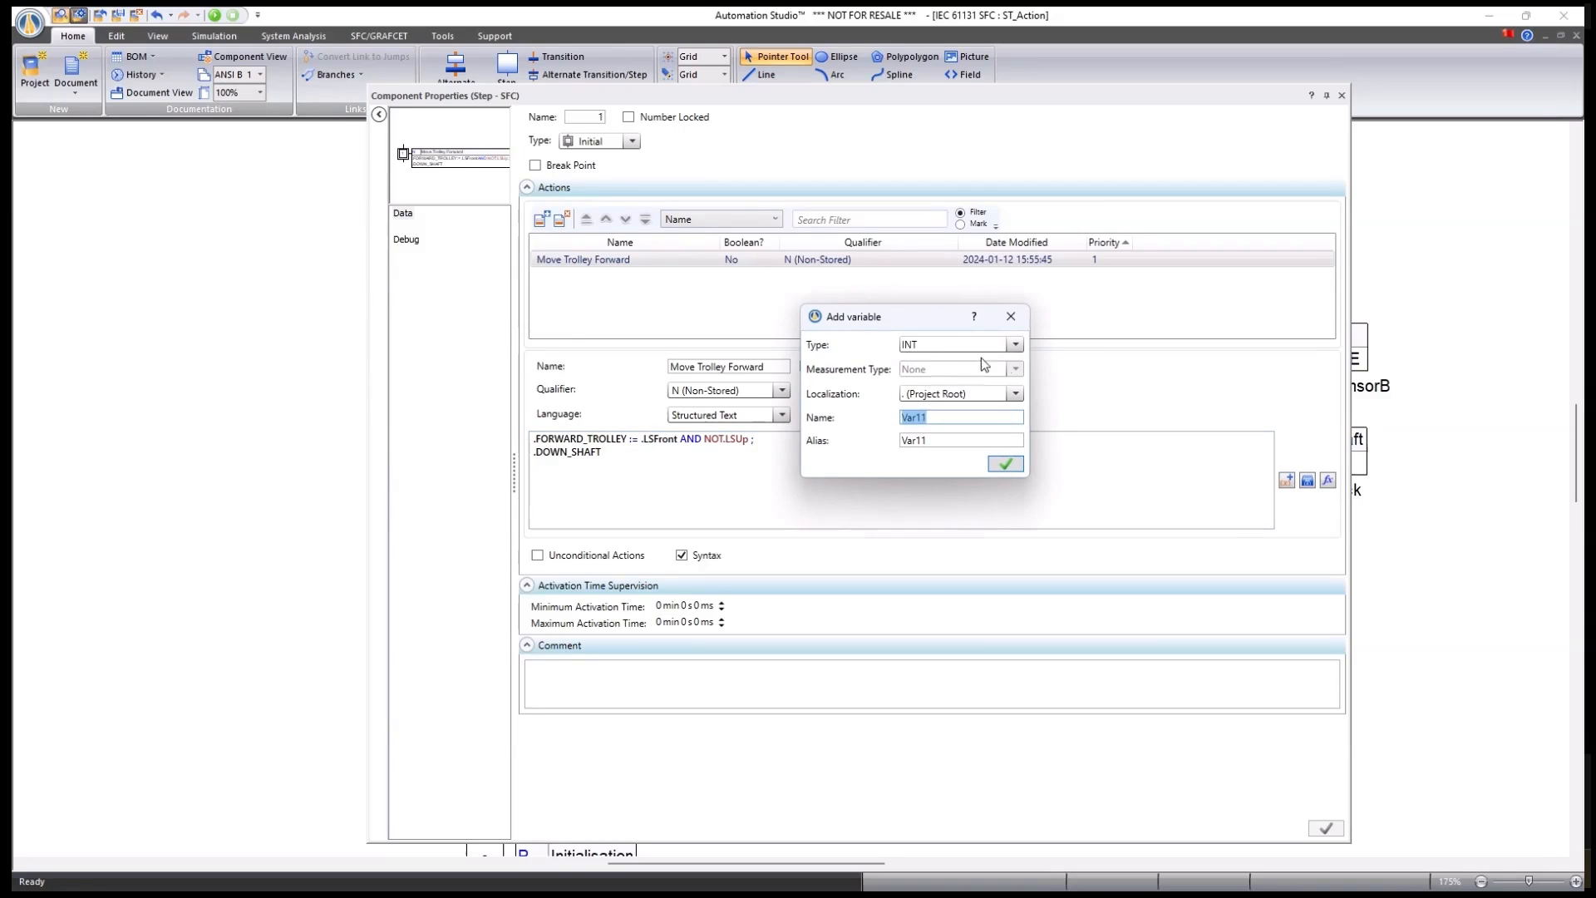
left_click(1013, 316)
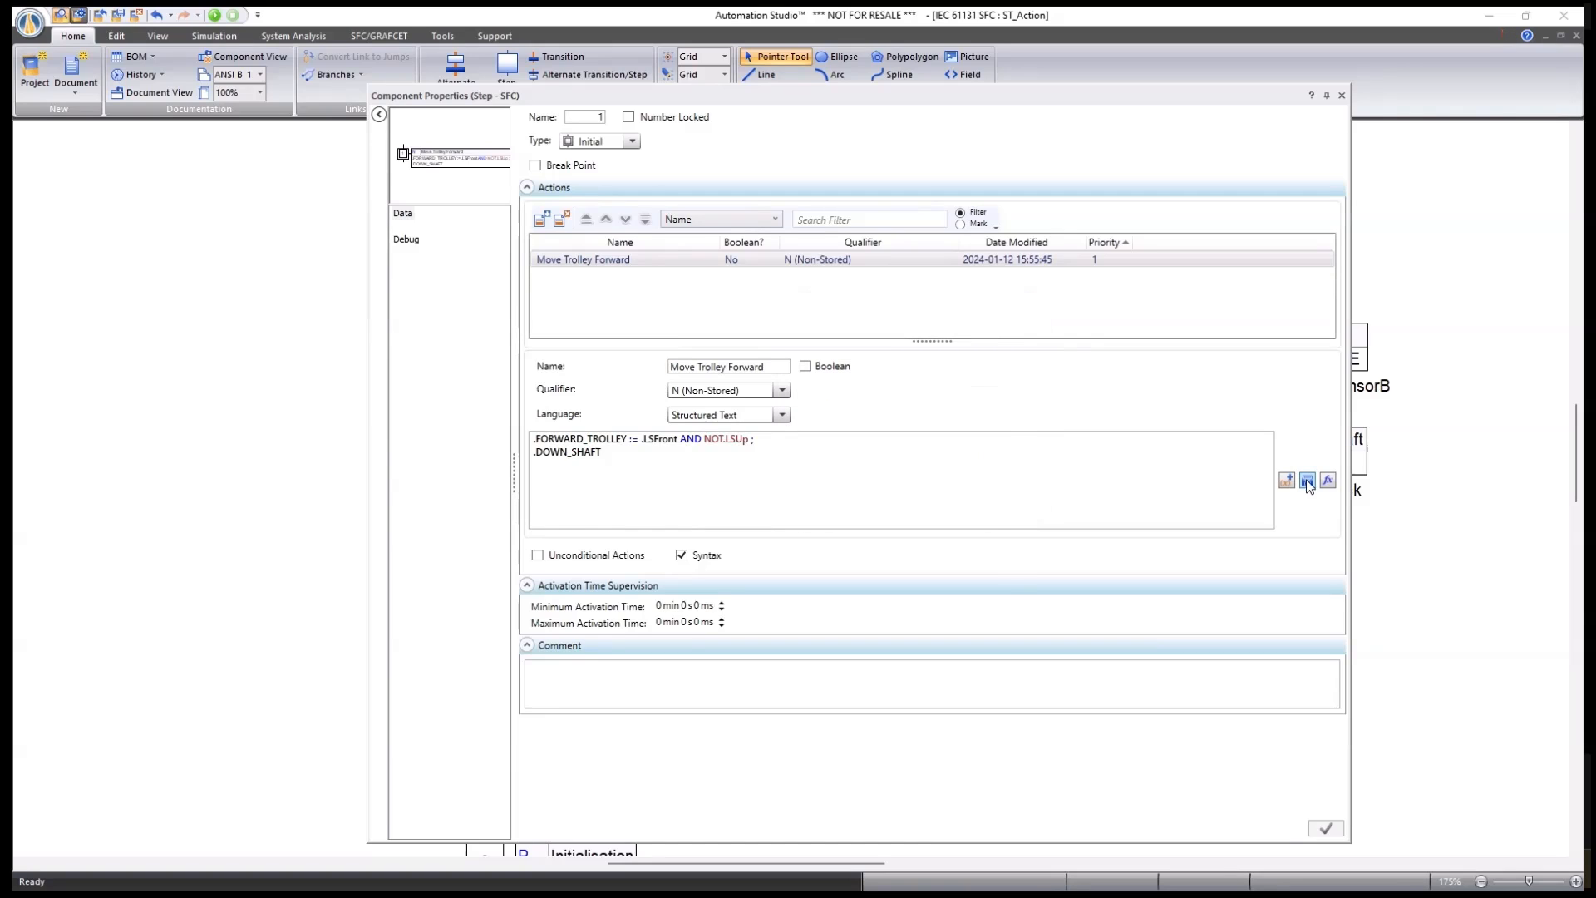
left_click(1307, 482)
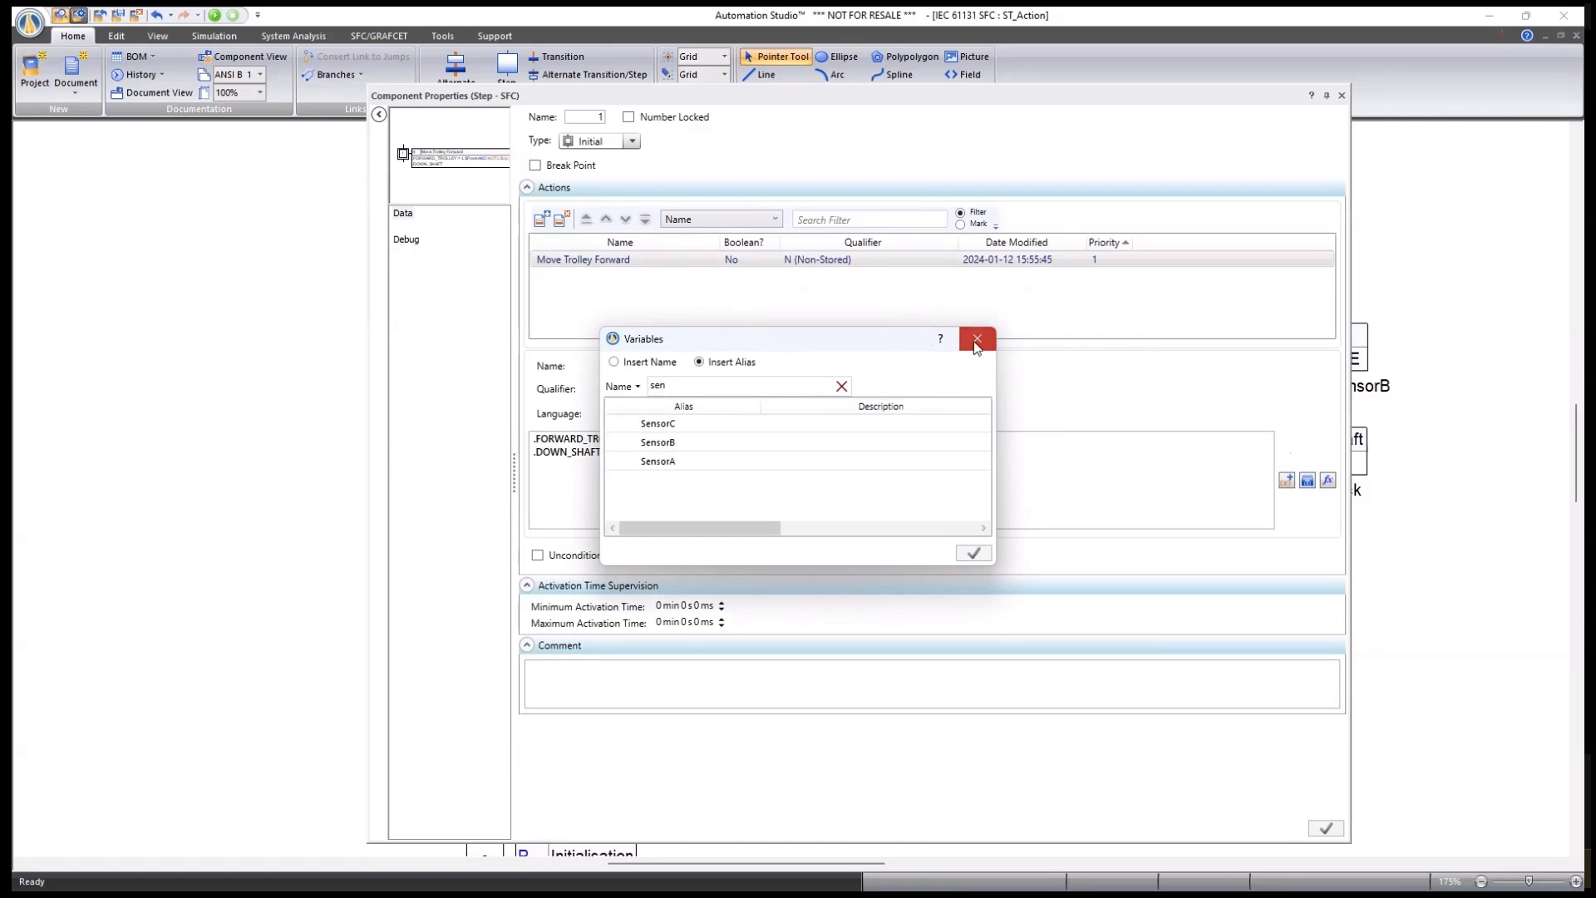
left_click(976, 342)
Insert :=1 after .DOWN_SHAFT from the f(x) operators reference, then undo it.
left_click(1327, 481)
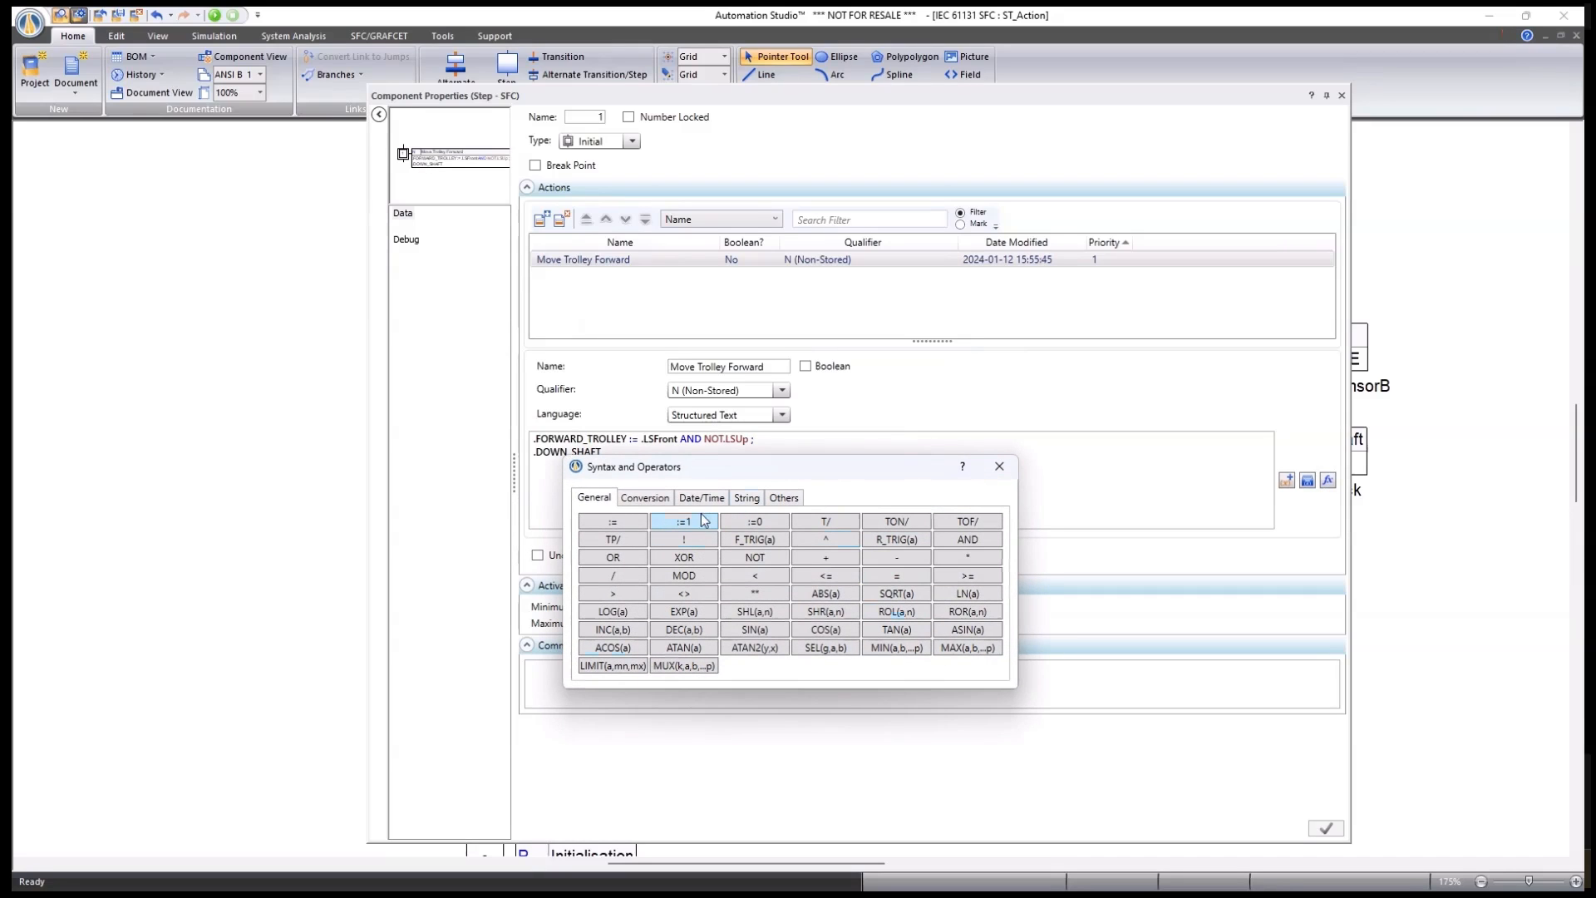
left_click_drag(708, 473, 836, 475)
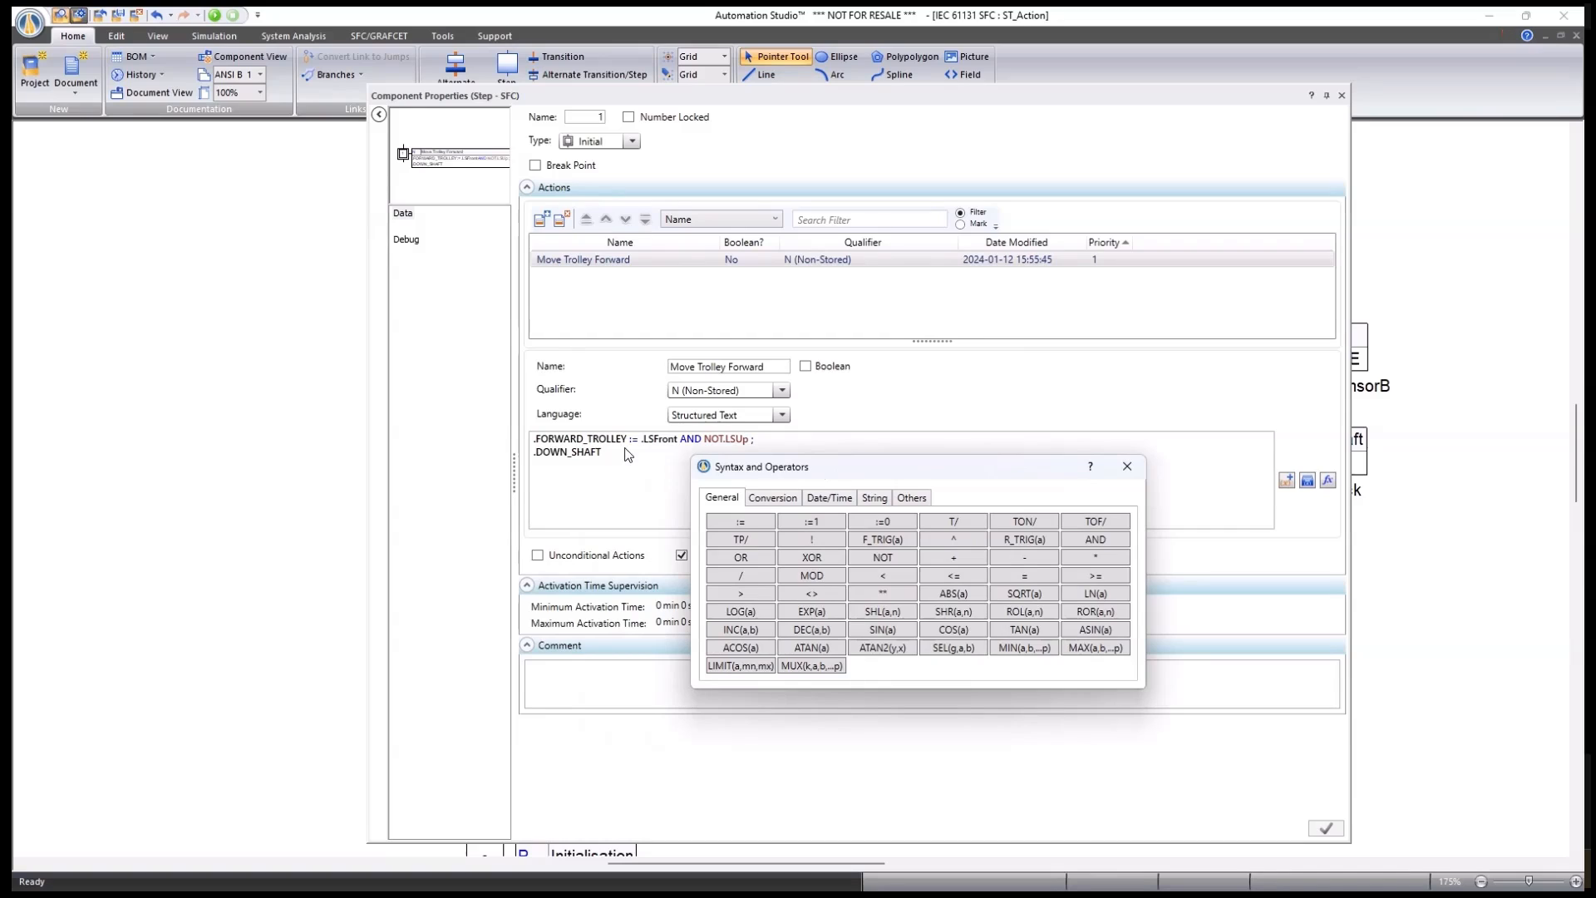
double_click(813, 522)
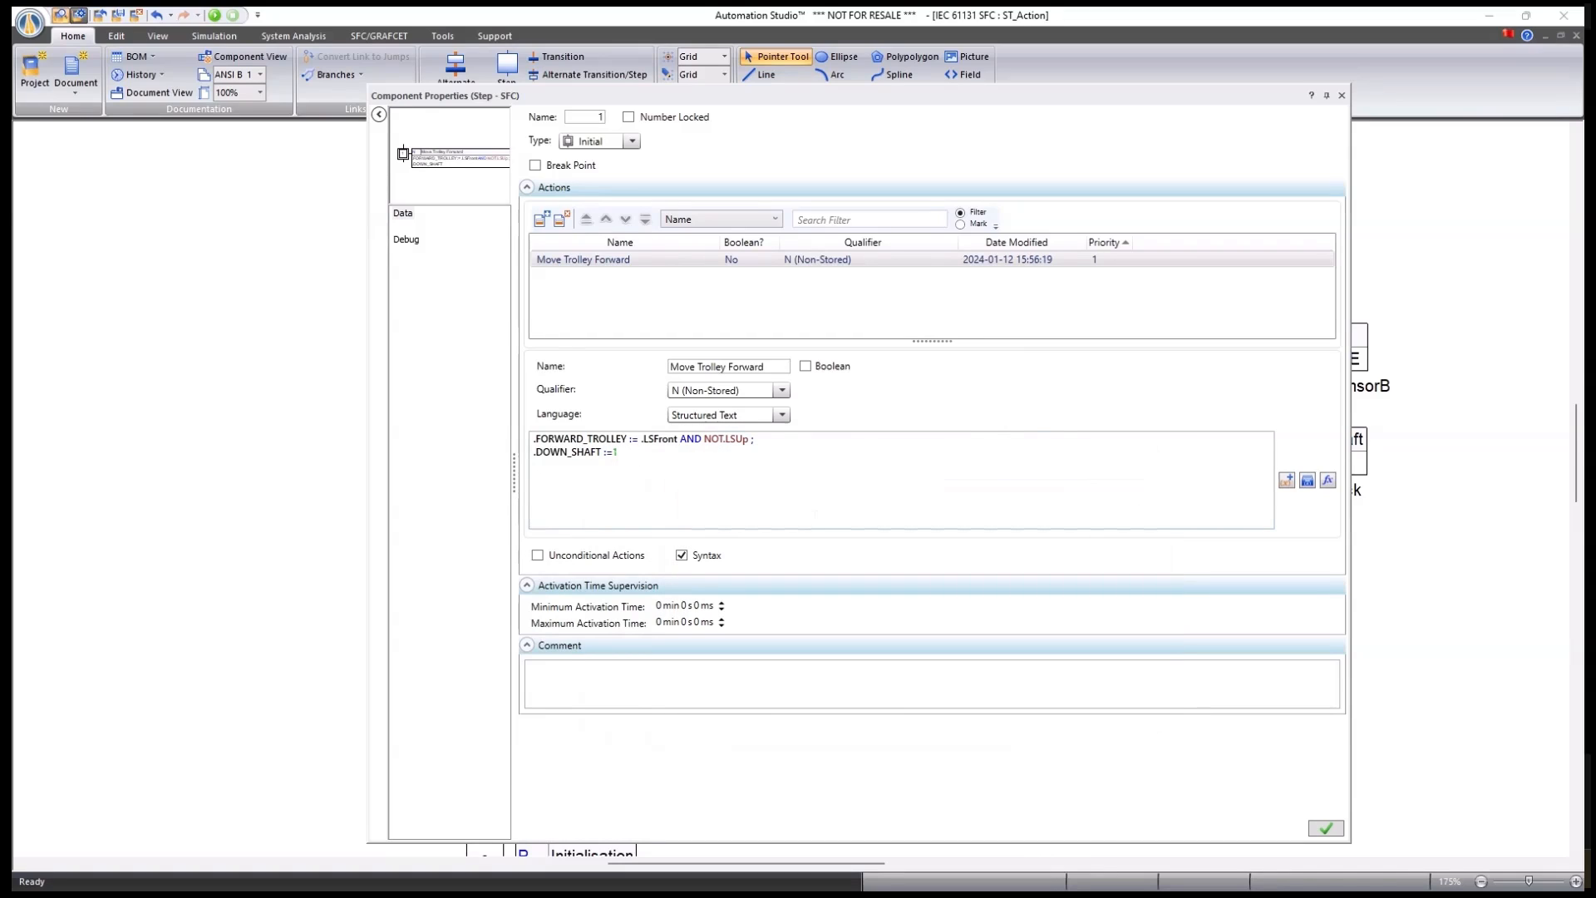
key("ctrl+z")
left_click(1341, 95)
Discard step 1's changes, then inspect the actions of steps 2 and 1.
left_click(823, 494)
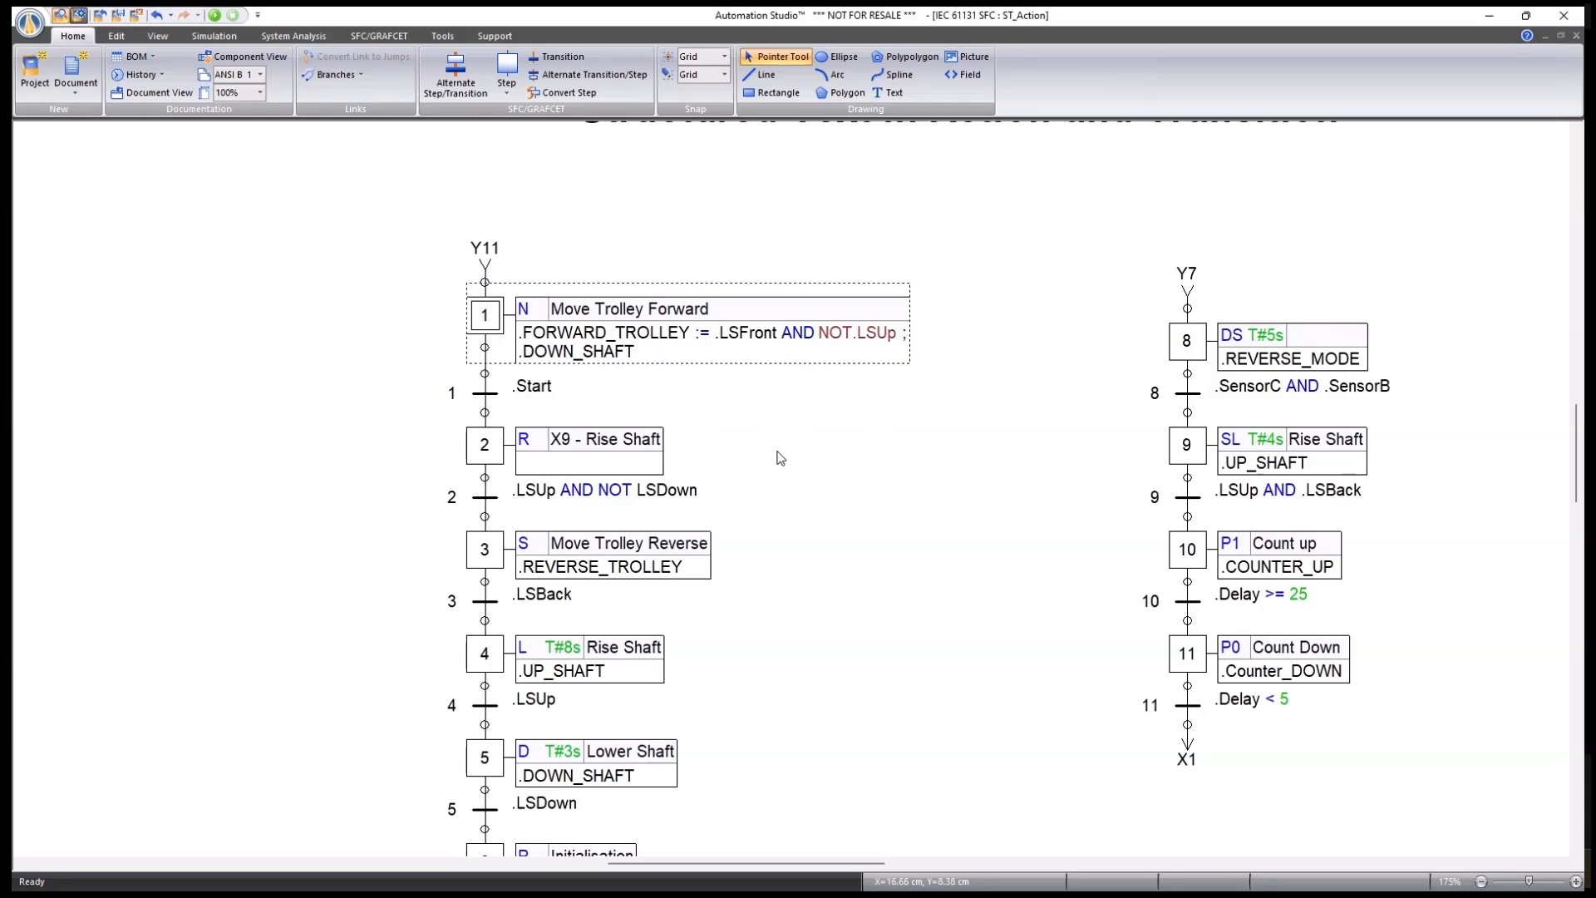
scroll(780, 456, "down", 5)
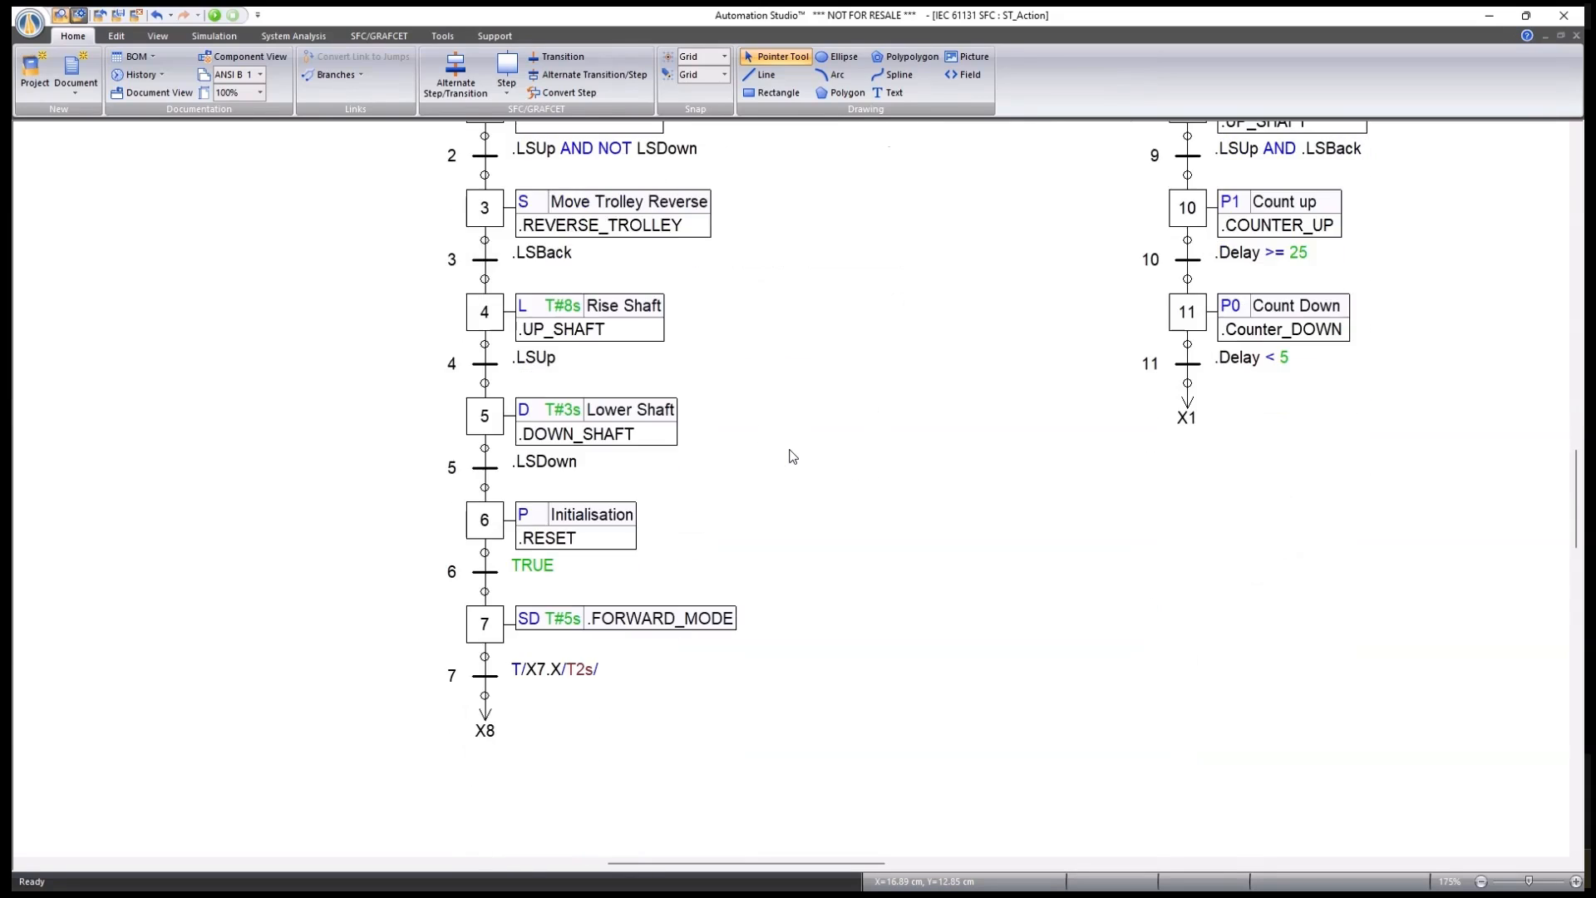
scroll(792, 456, "up", 1)
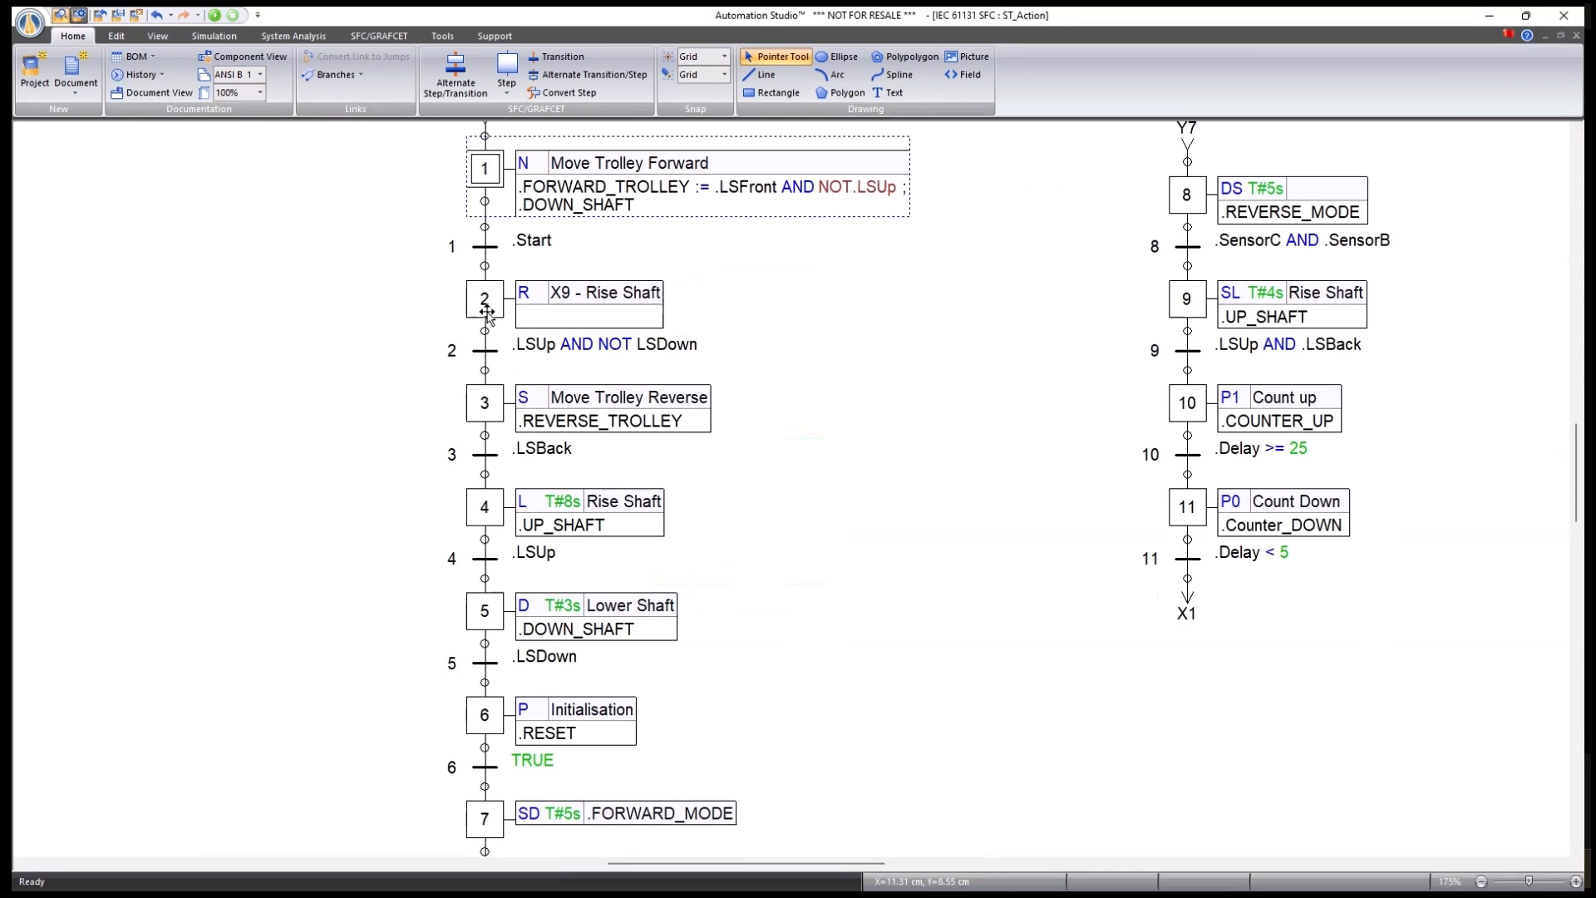
double_click(485, 314)
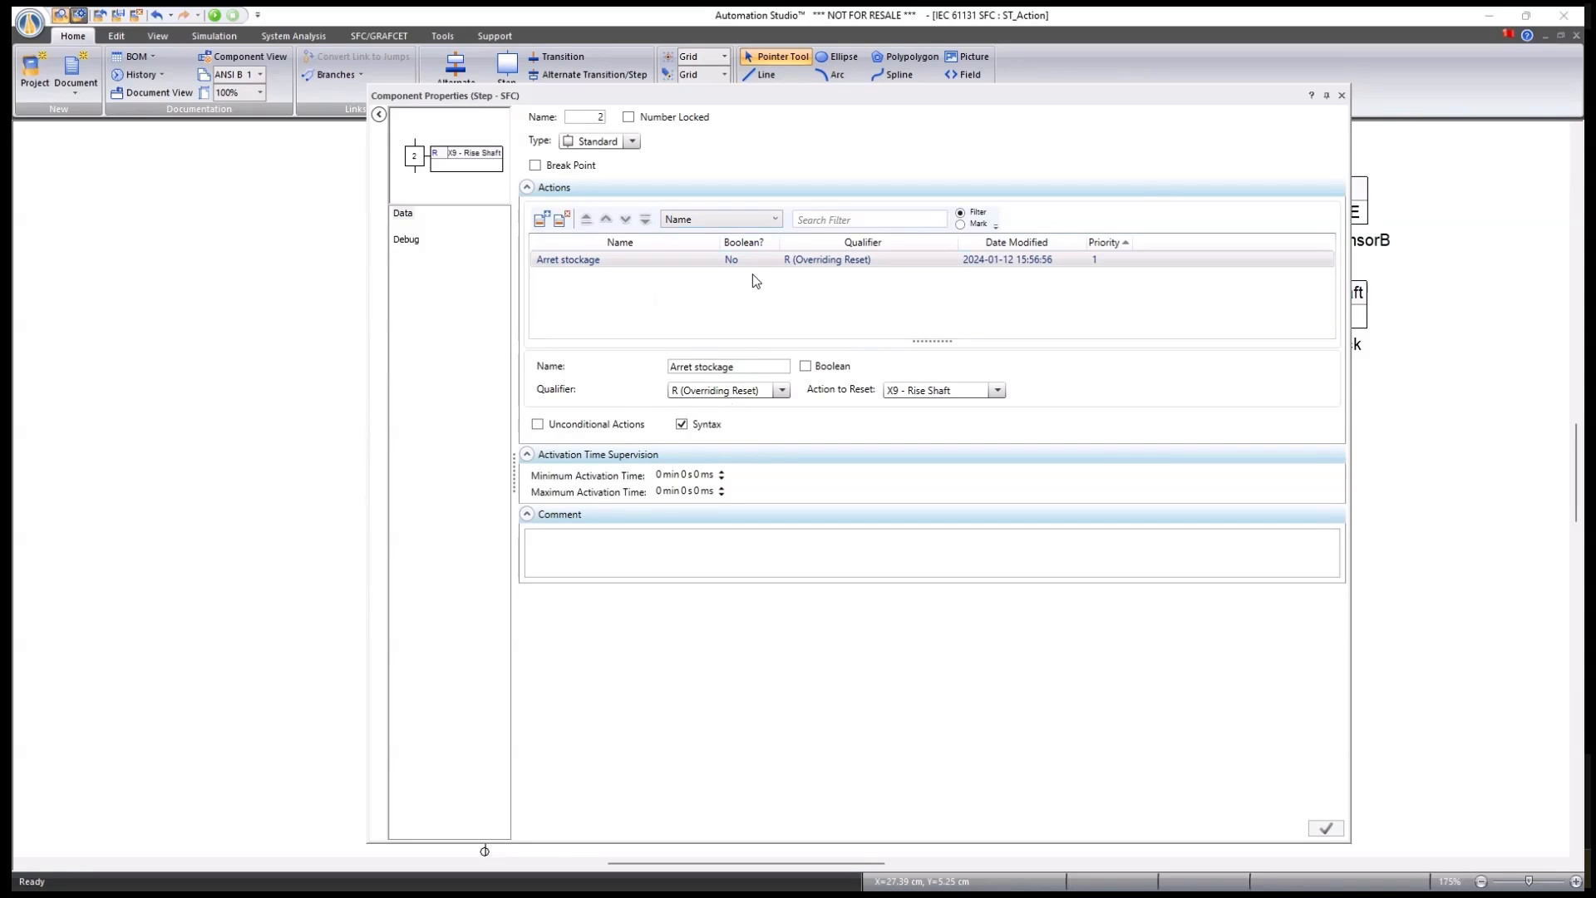
left_click(1341, 94)
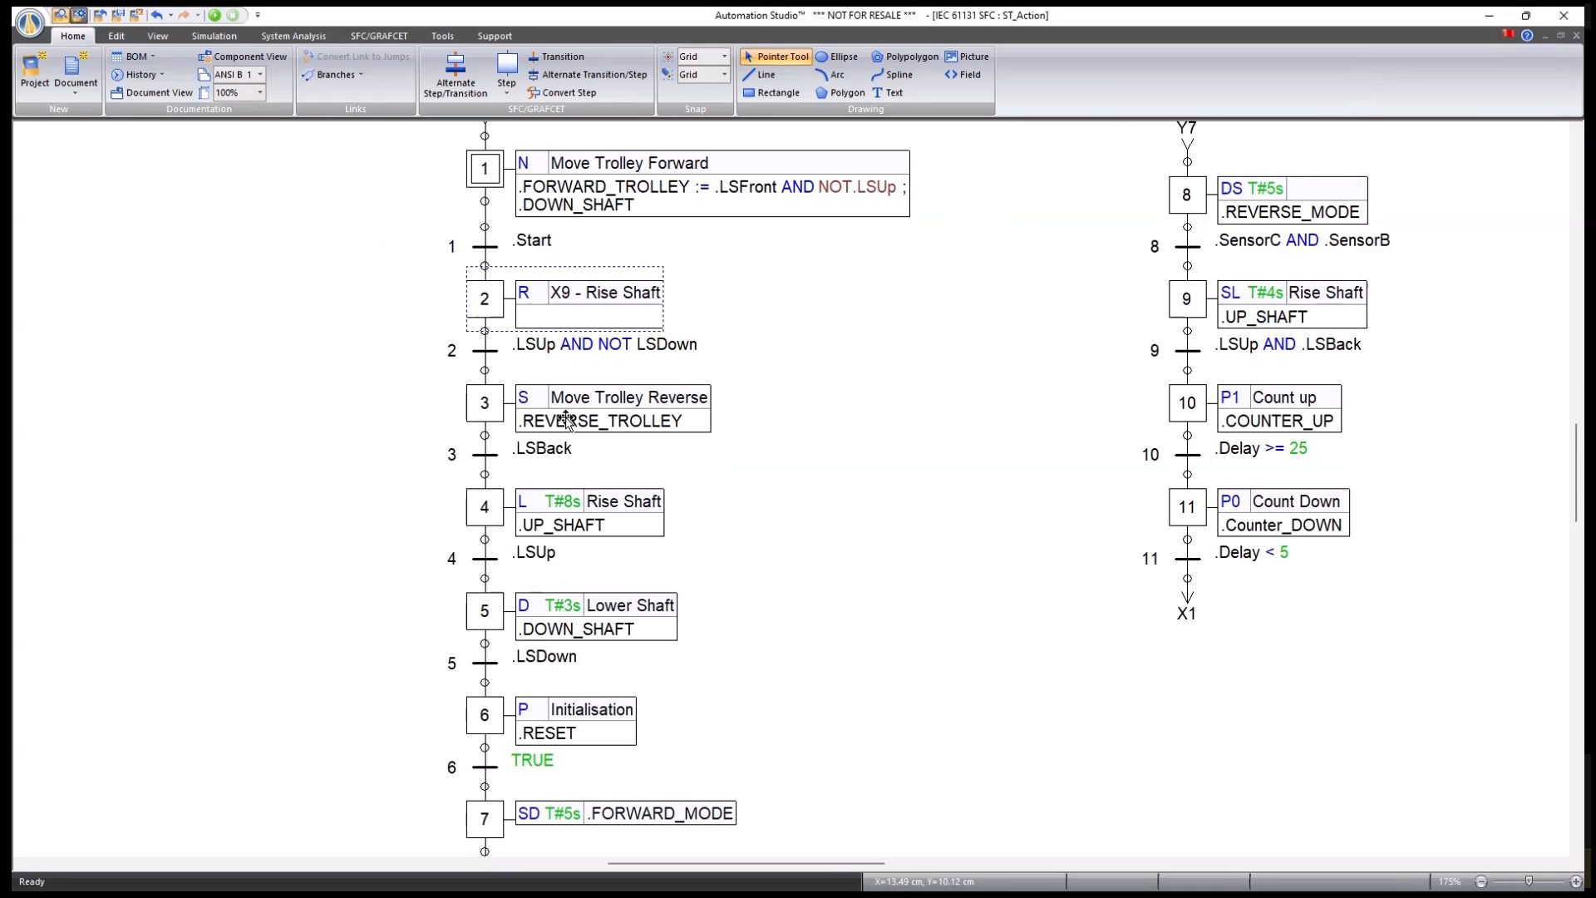
double_click(482, 166)
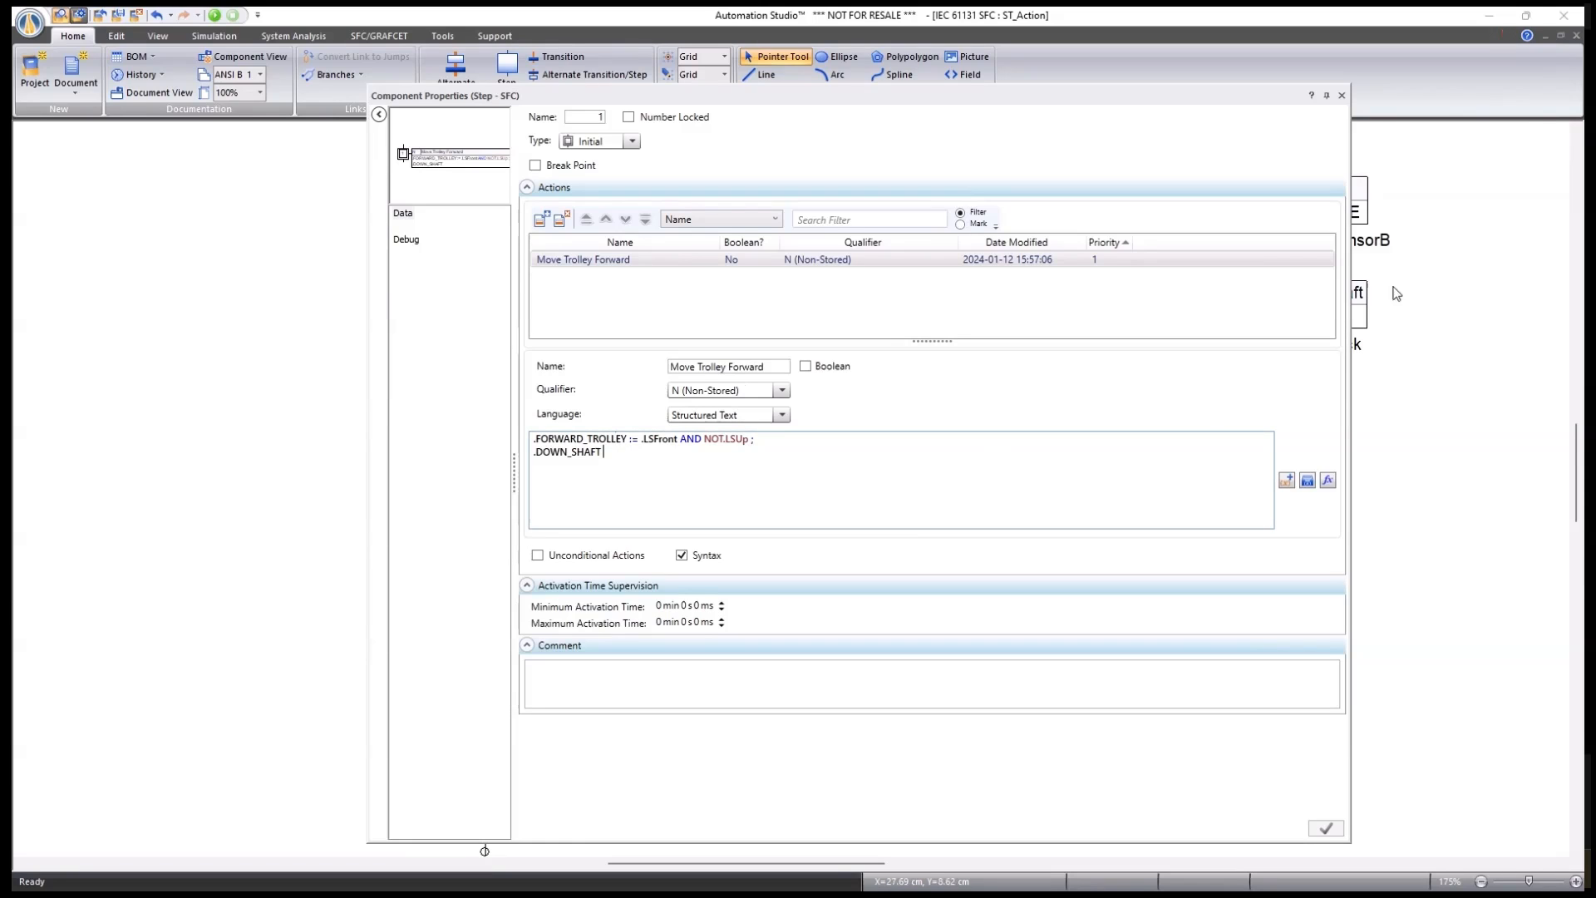
left_click(1341, 96)
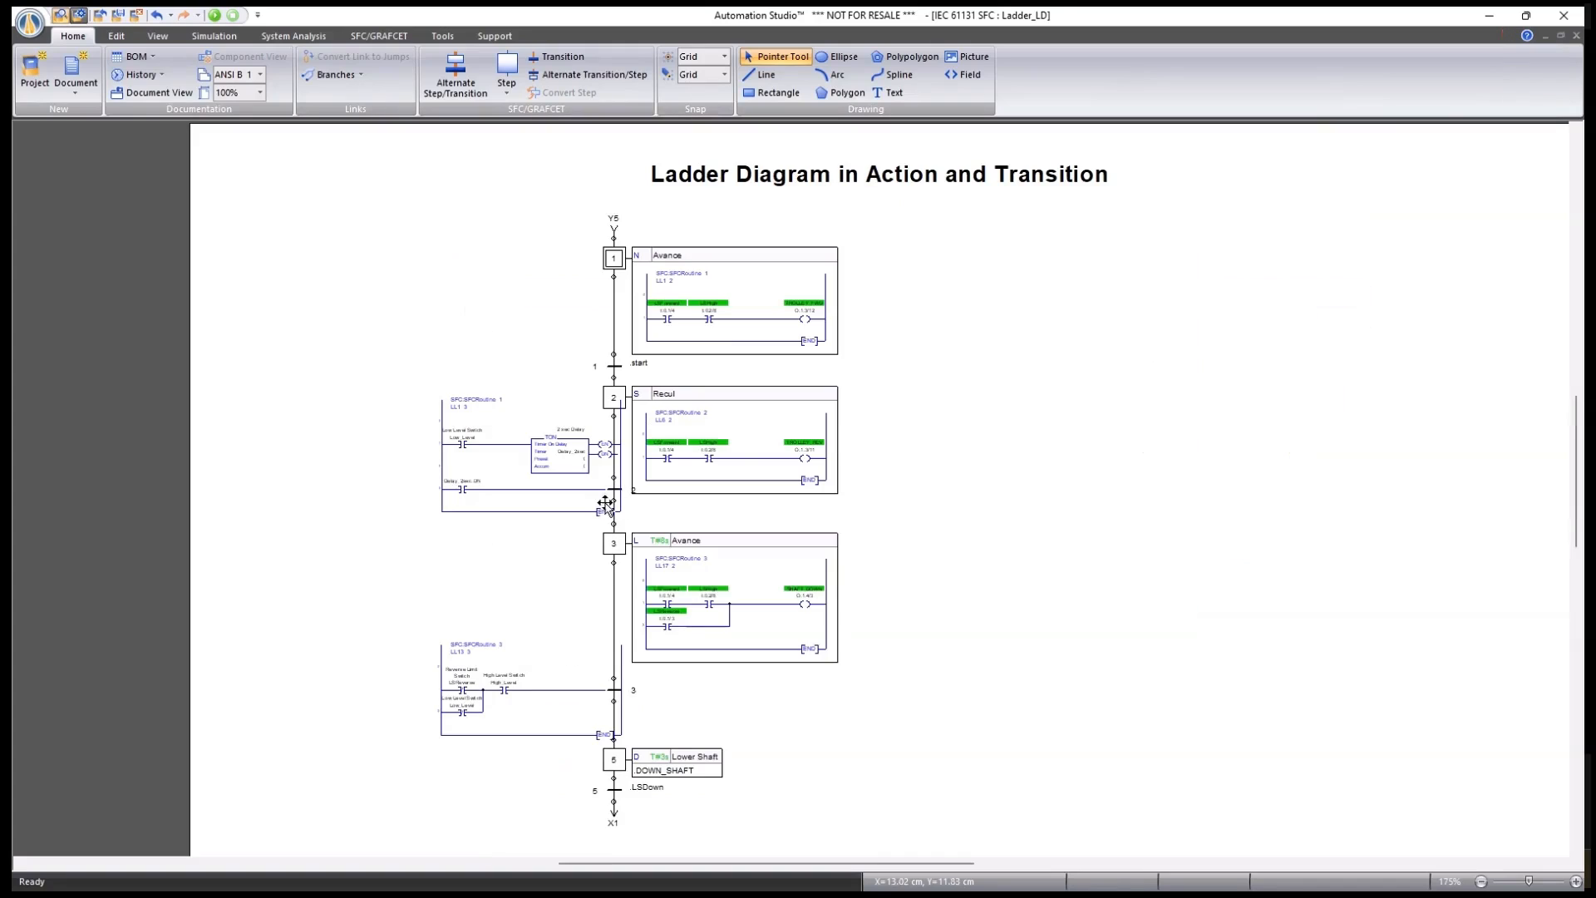
left_click(507, 92)
left_click(540, 131)
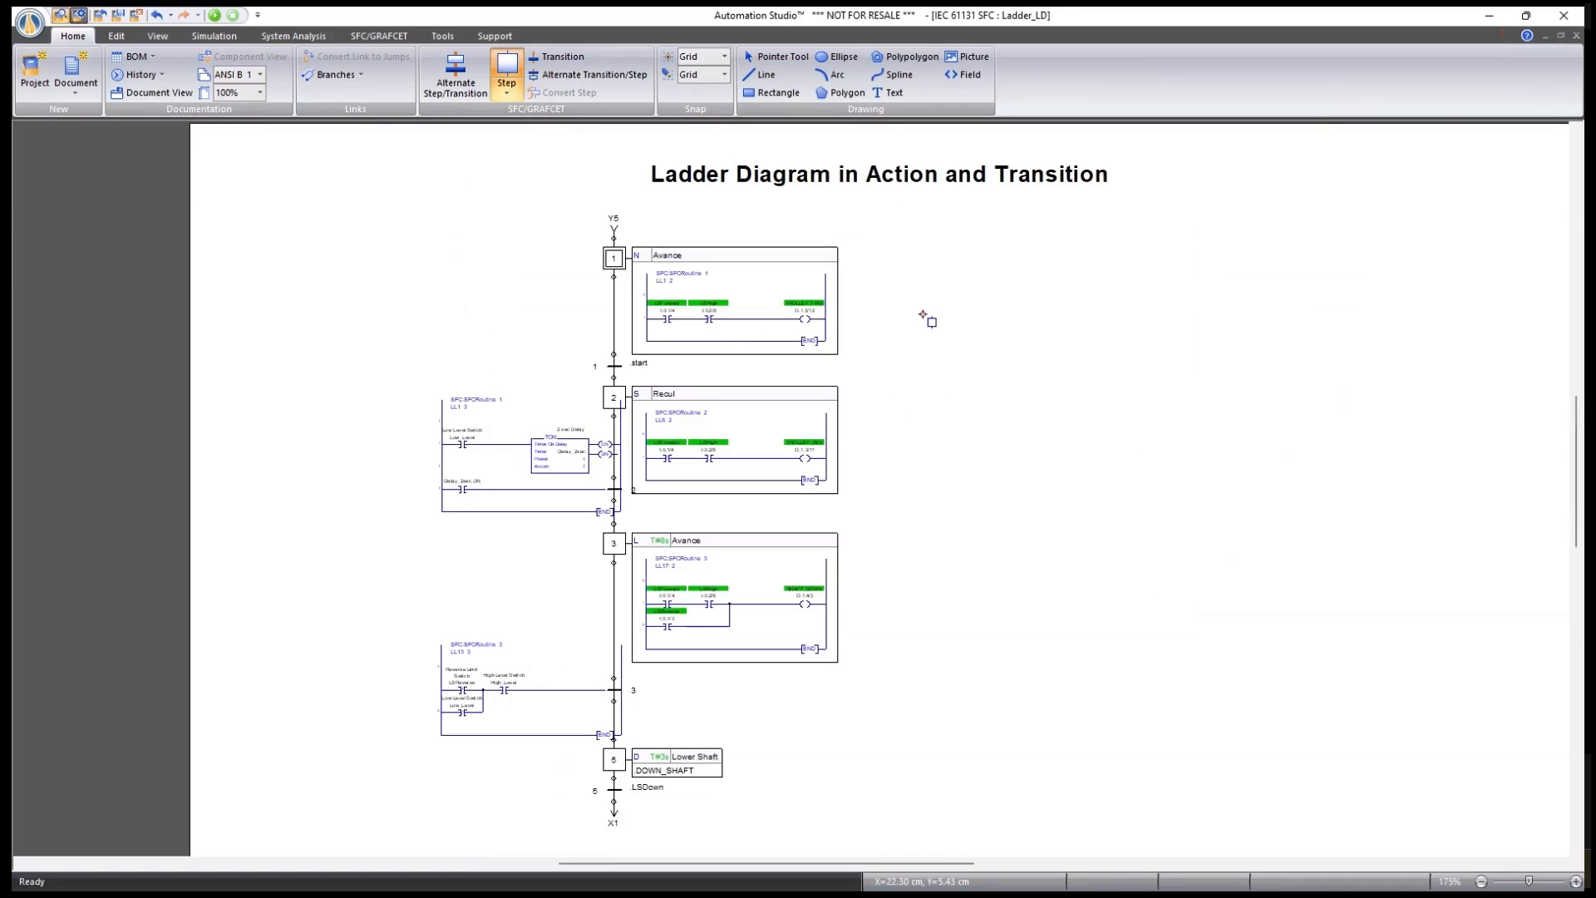
left_click(954, 335)
key("Escape")
double_click(951, 333)
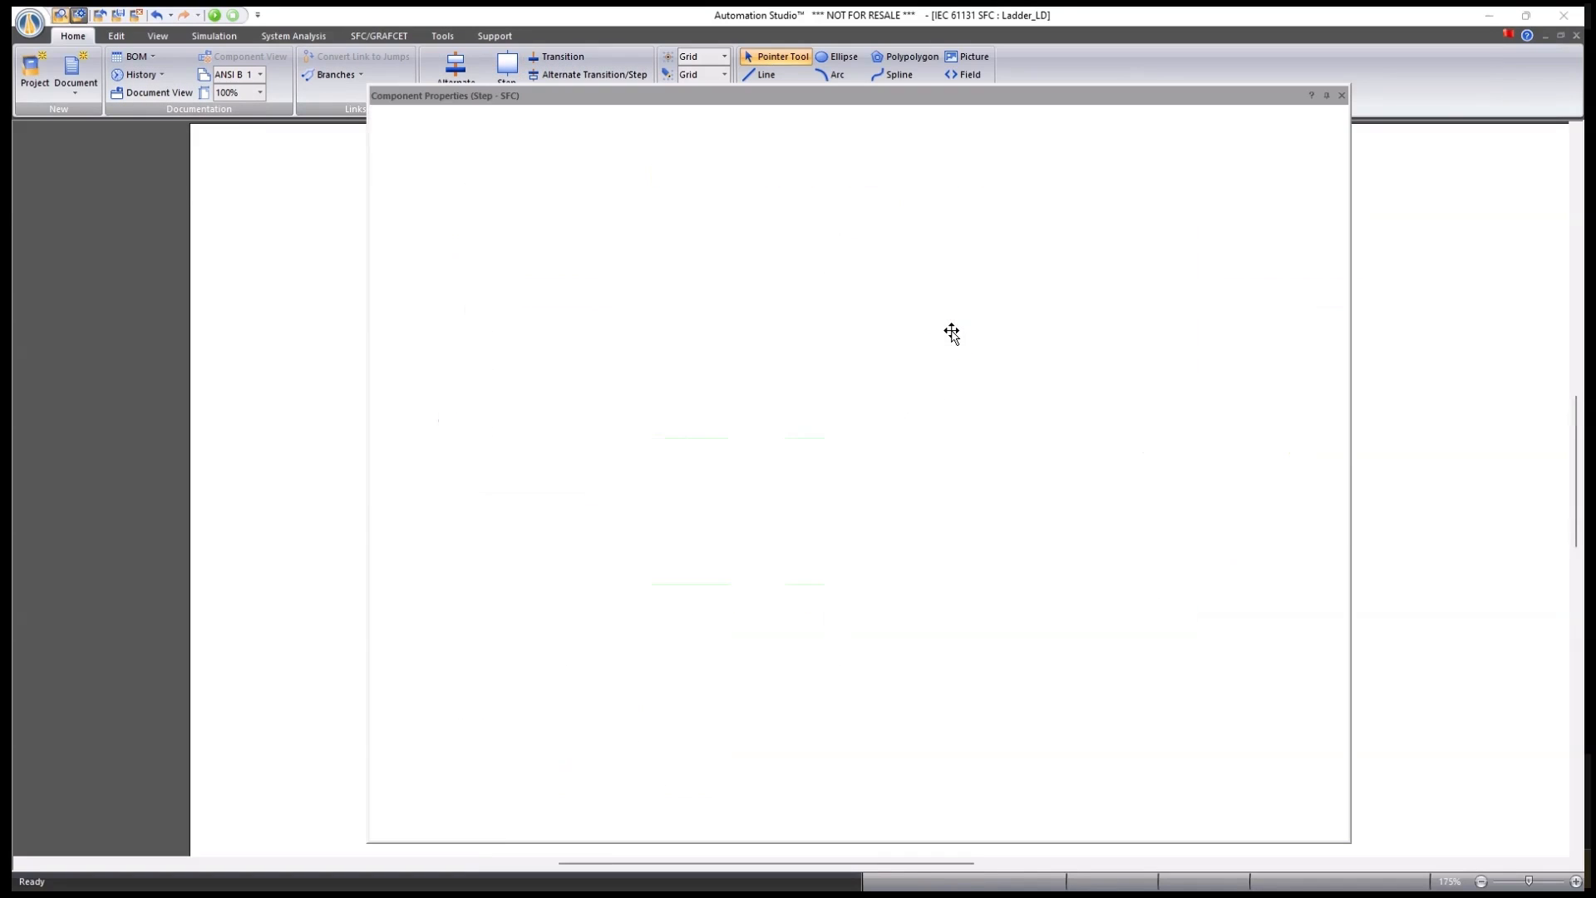
left_click(542, 219)
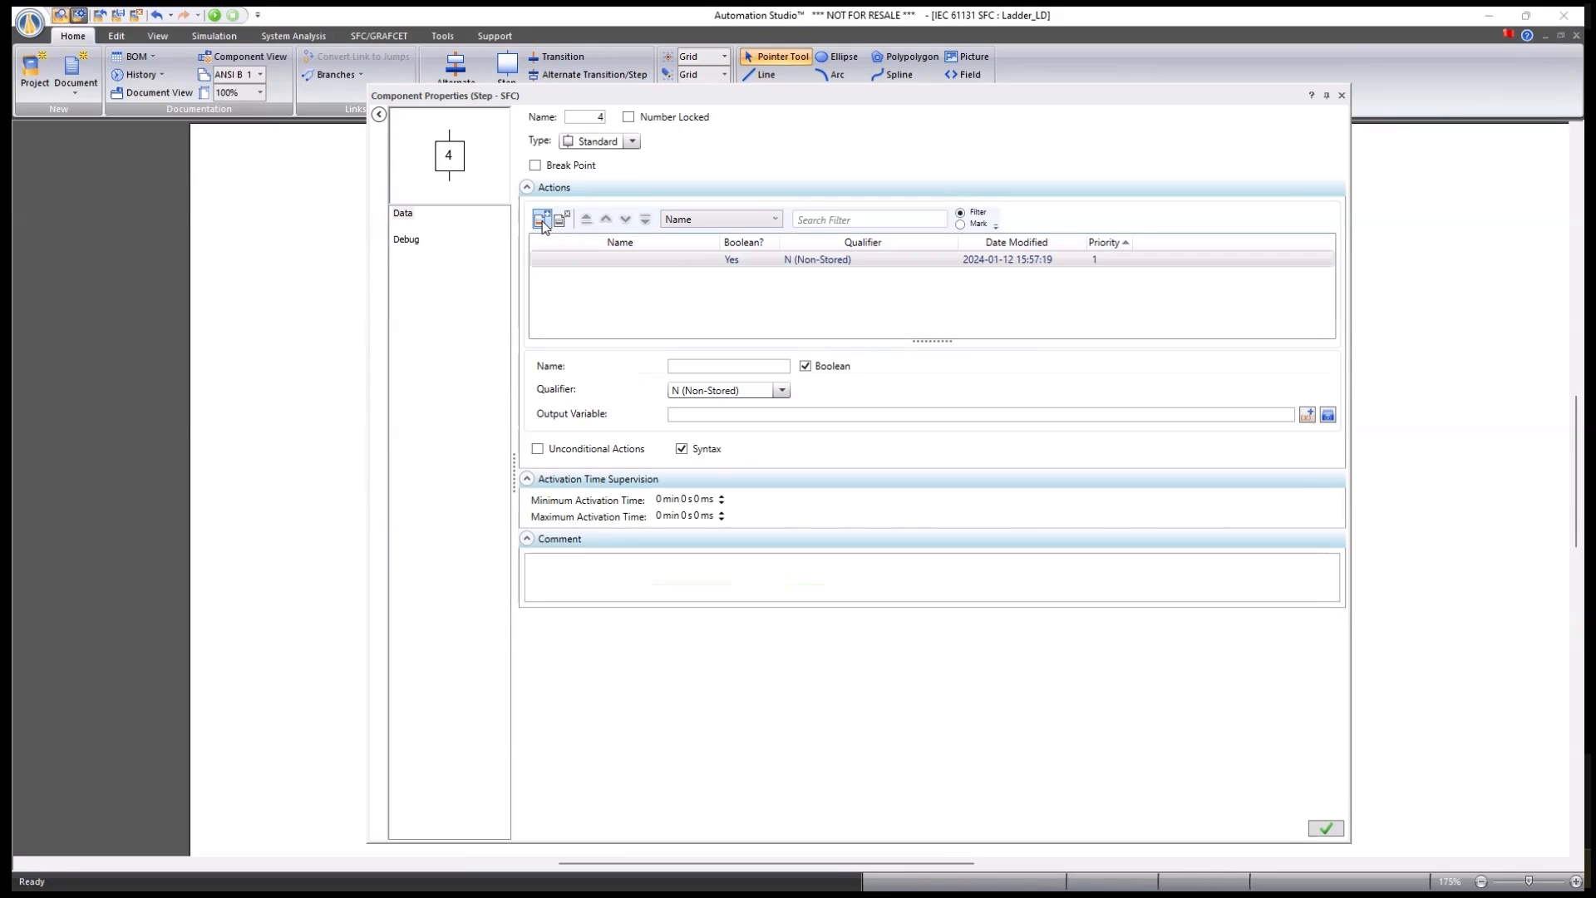
left_click(805, 366)
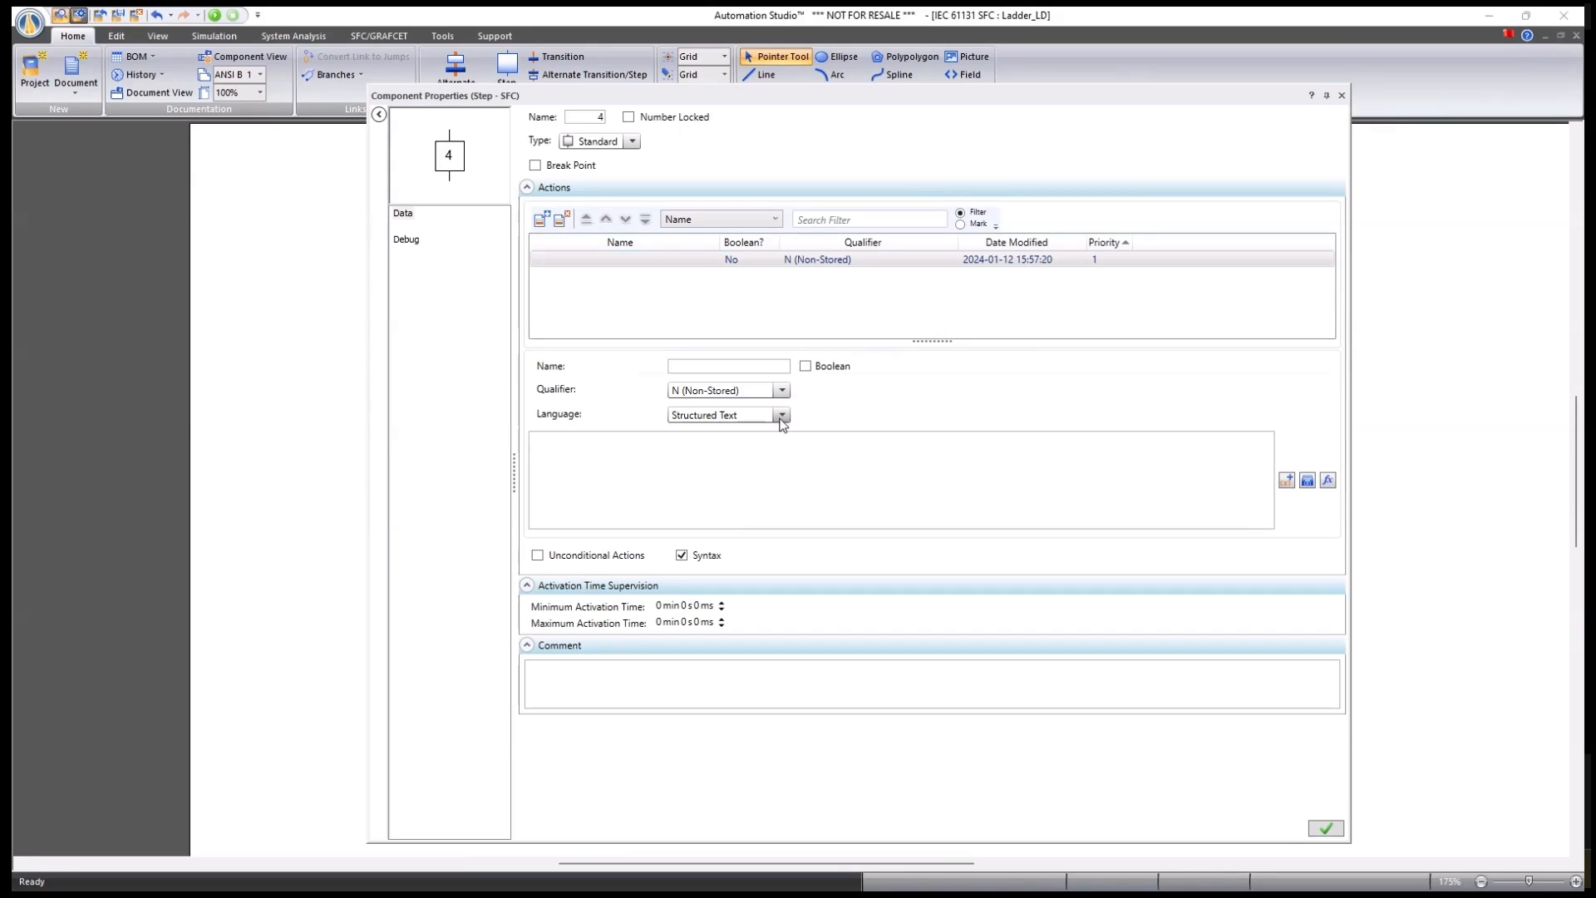
left_click(781, 415)
left_click(705, 459)
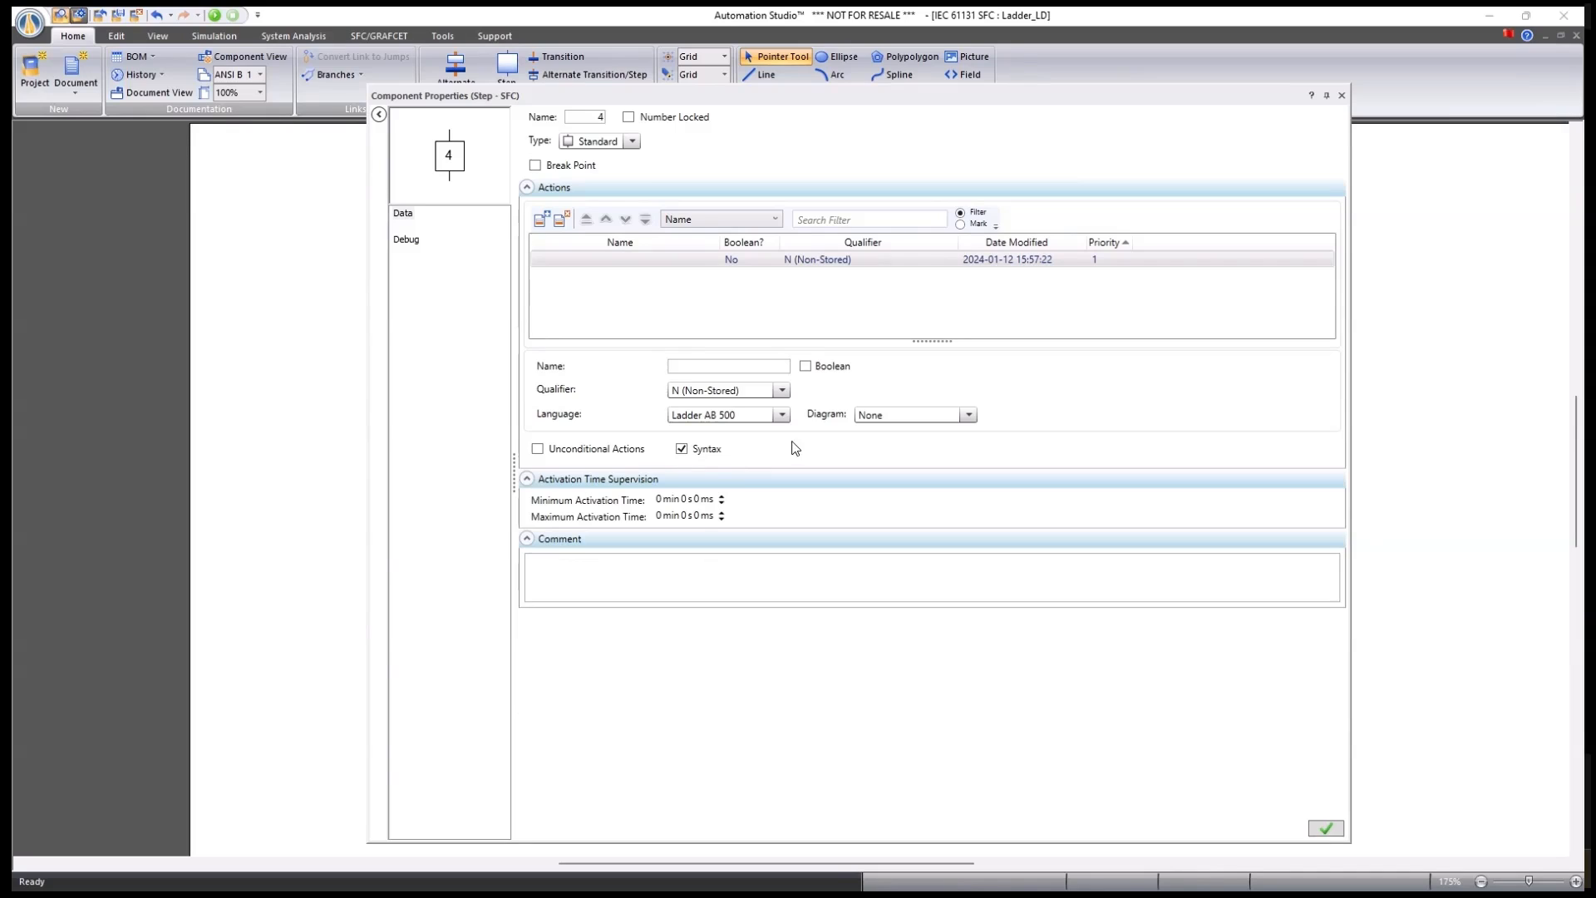
left_click(968, 415)
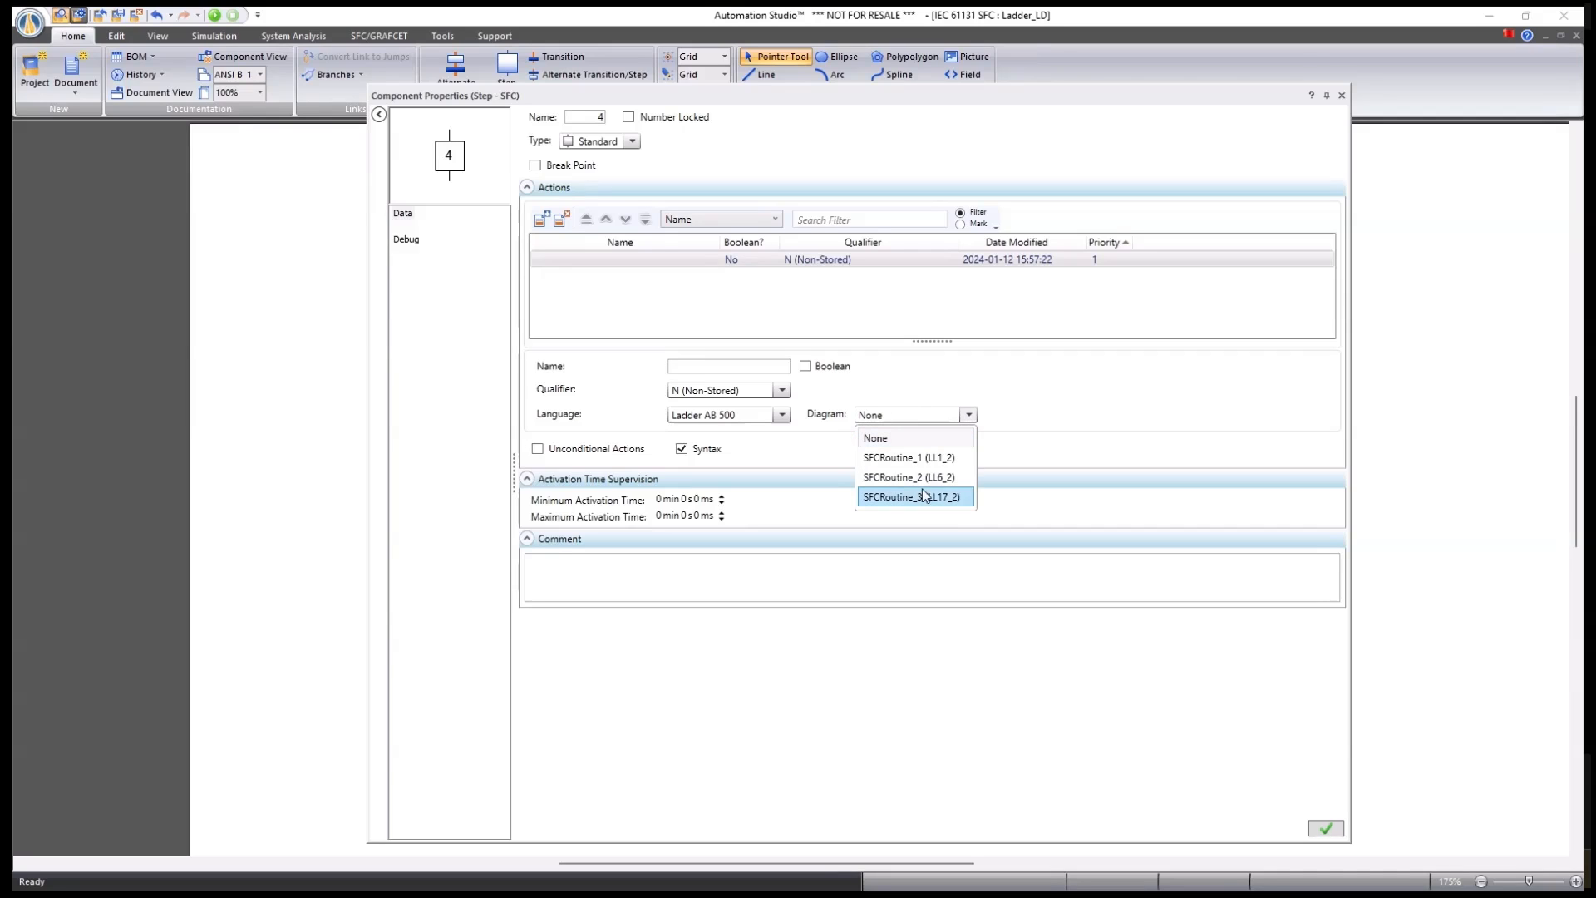
left_click(1056, 389)
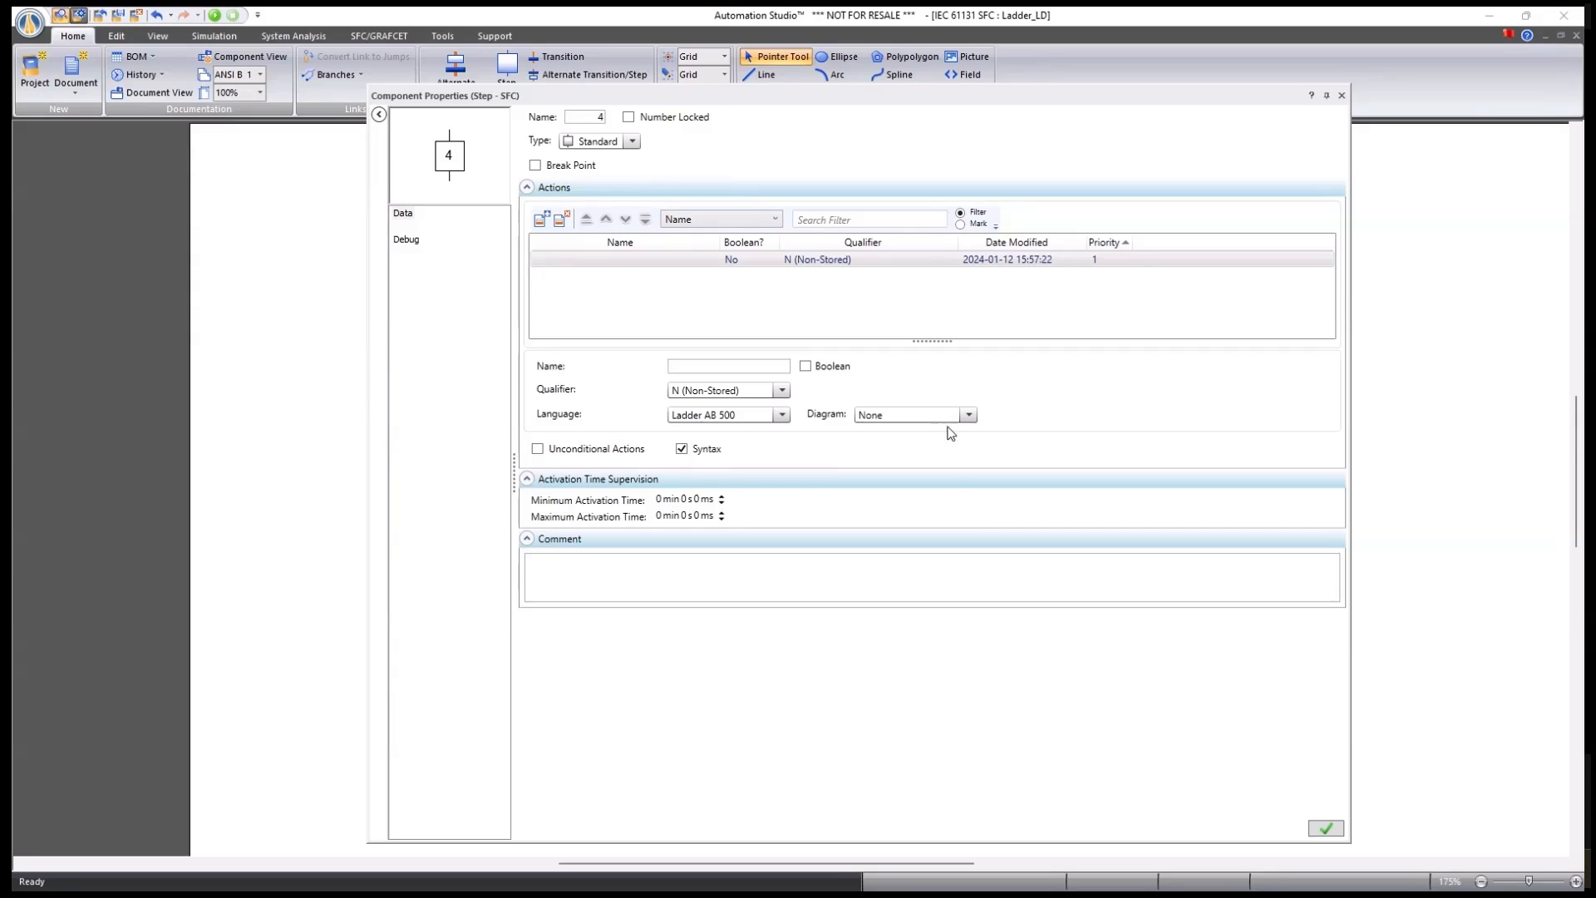
left_click(969, 414)
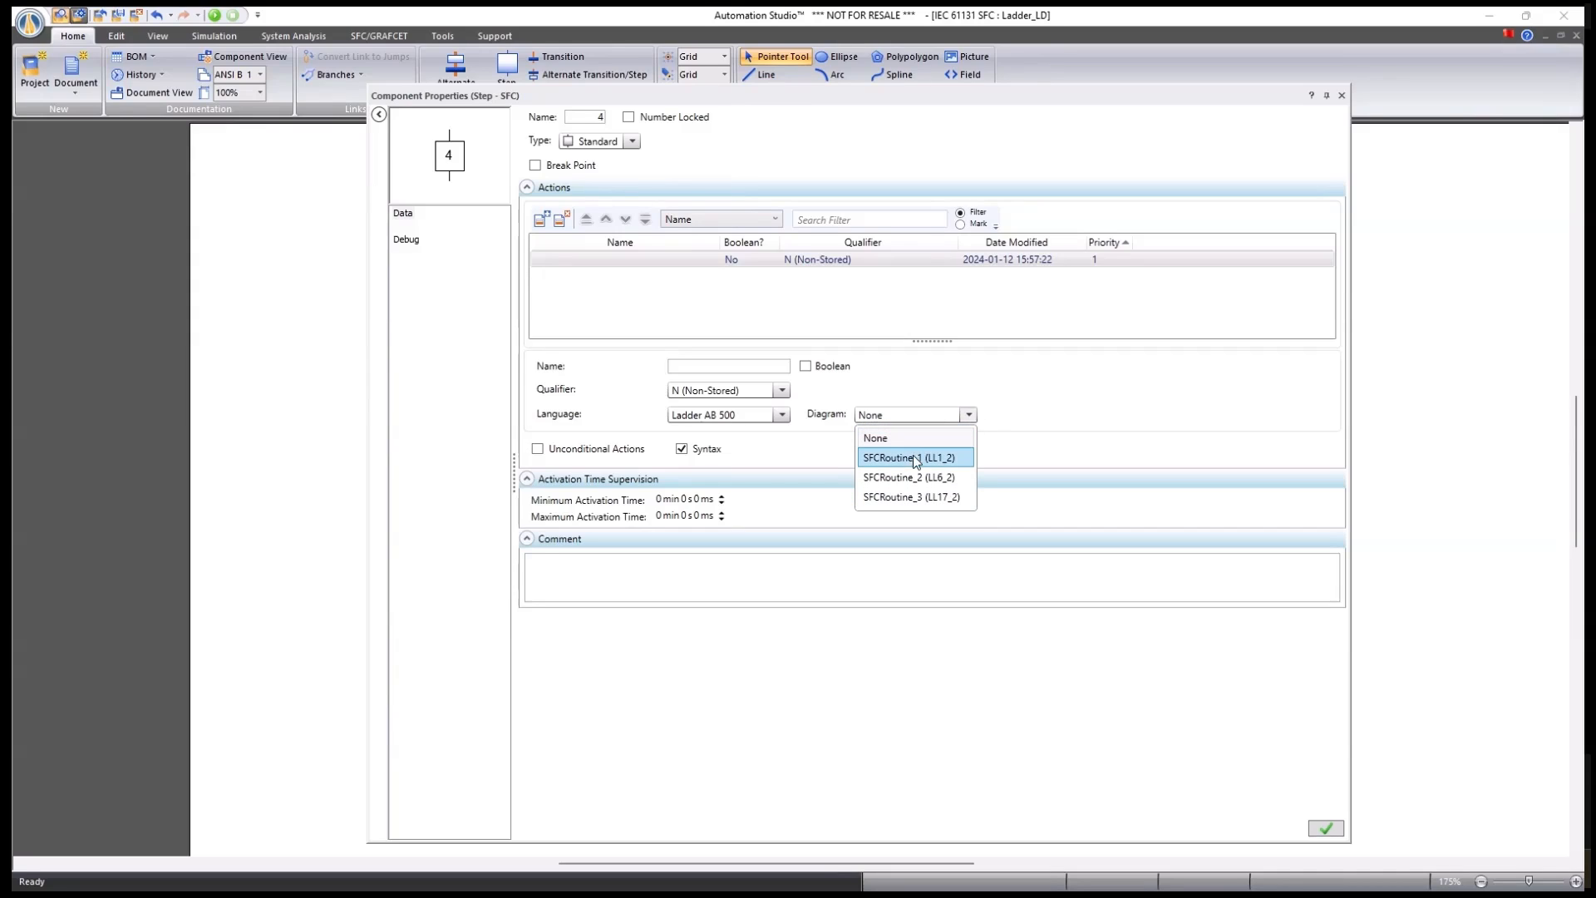
left_click(1021, 413)
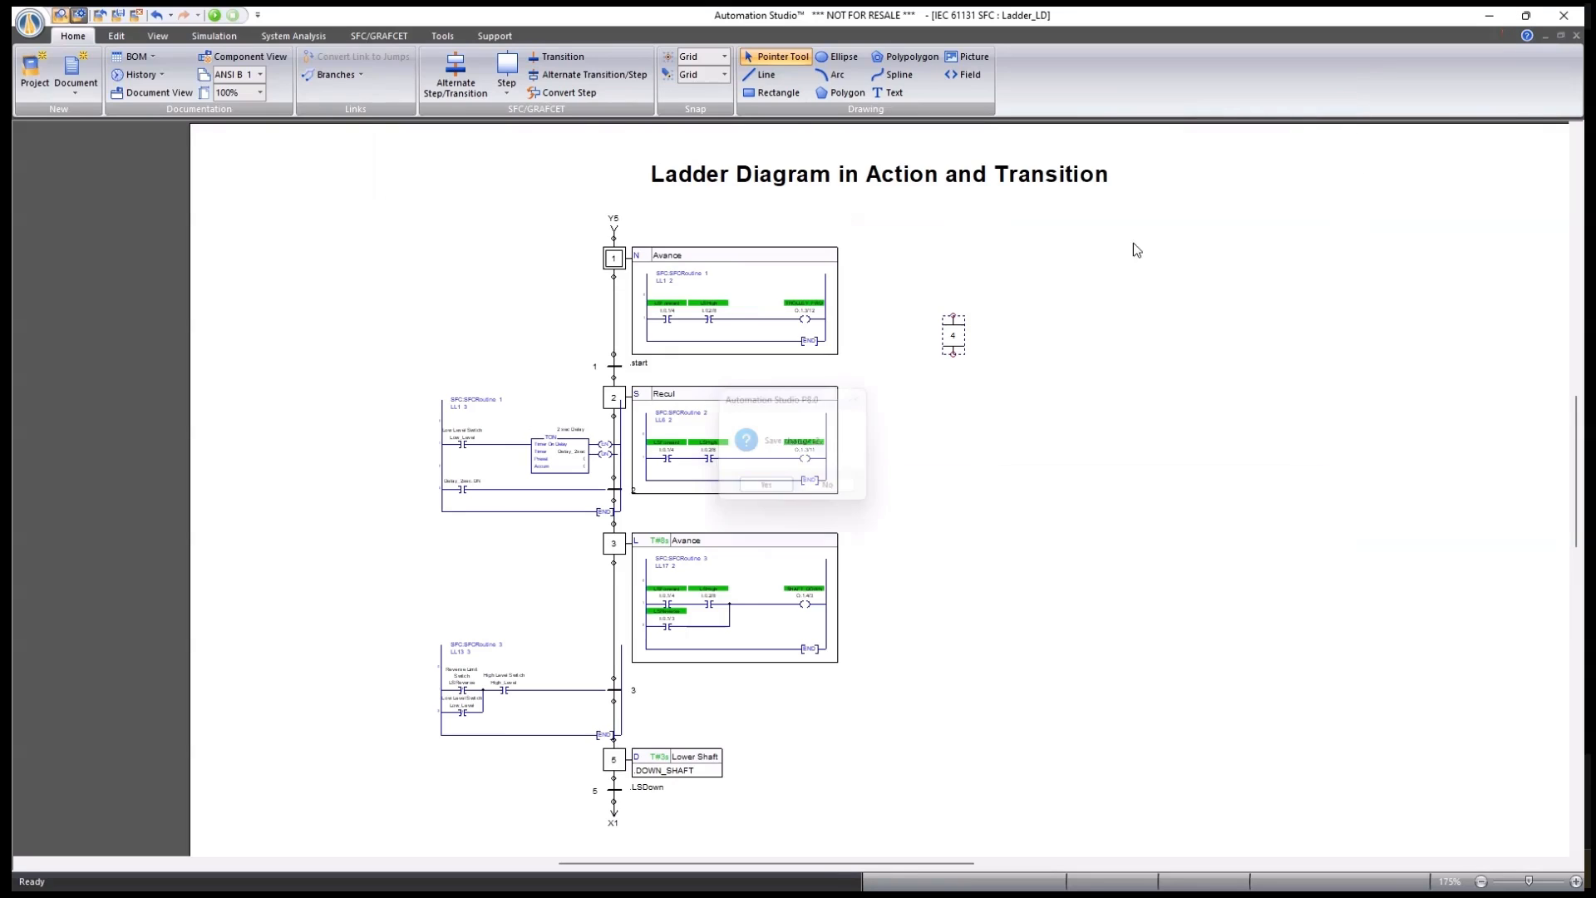
left_click(1342, 96)
key("Return")
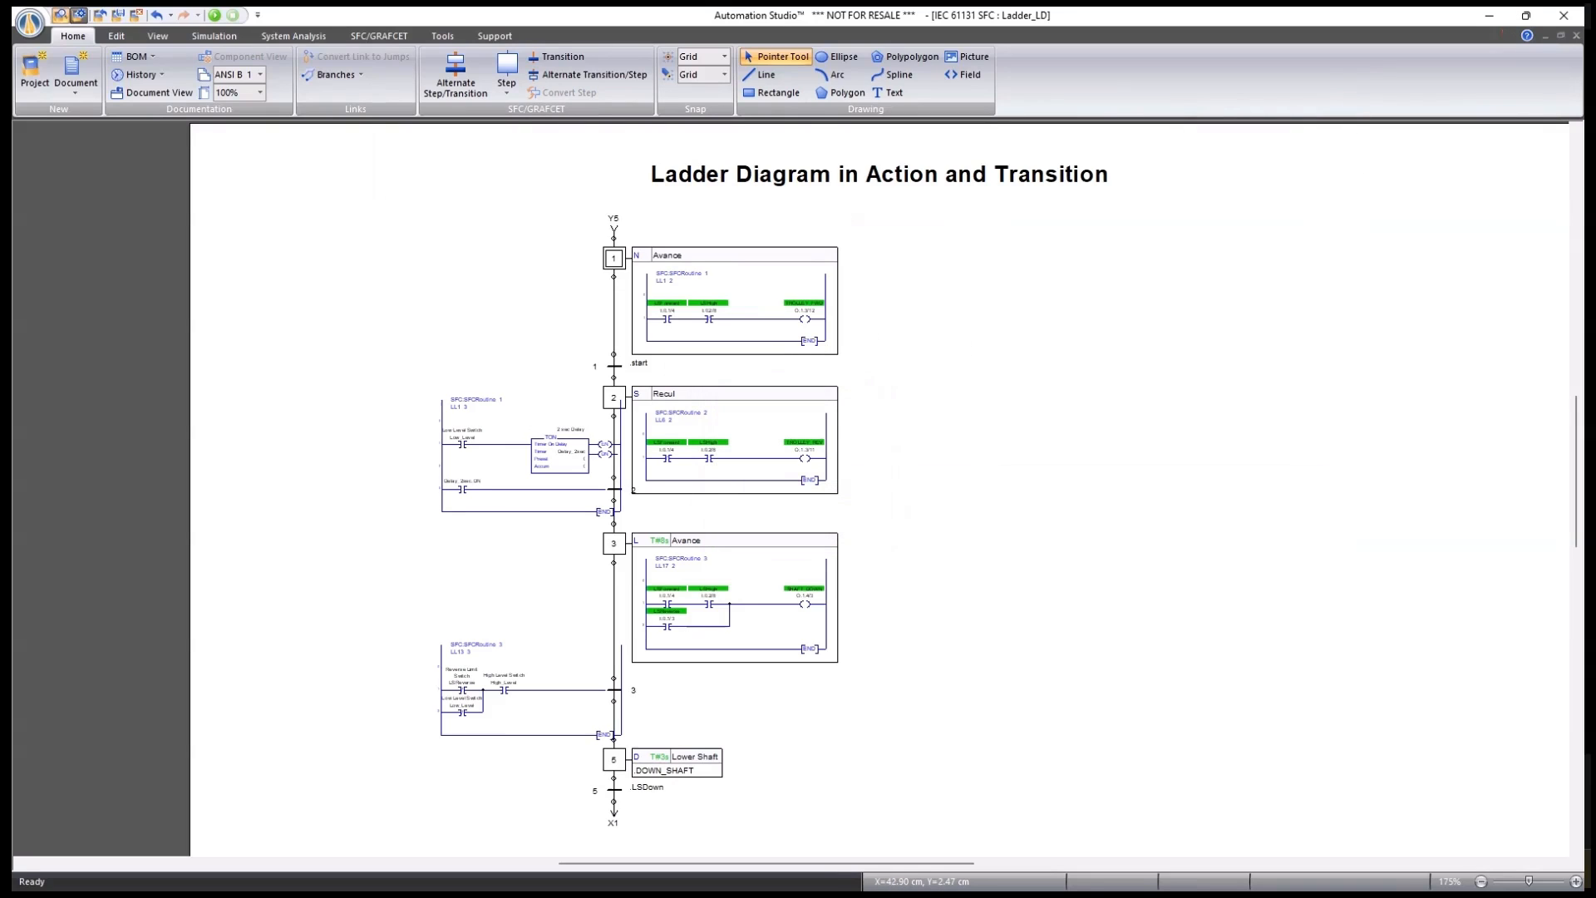
Open LD_Action from the project tree, review its Step 1–3 action rungs, then return to Ladder_LD.
left_click_drag(1595, 163, 1105, 196)
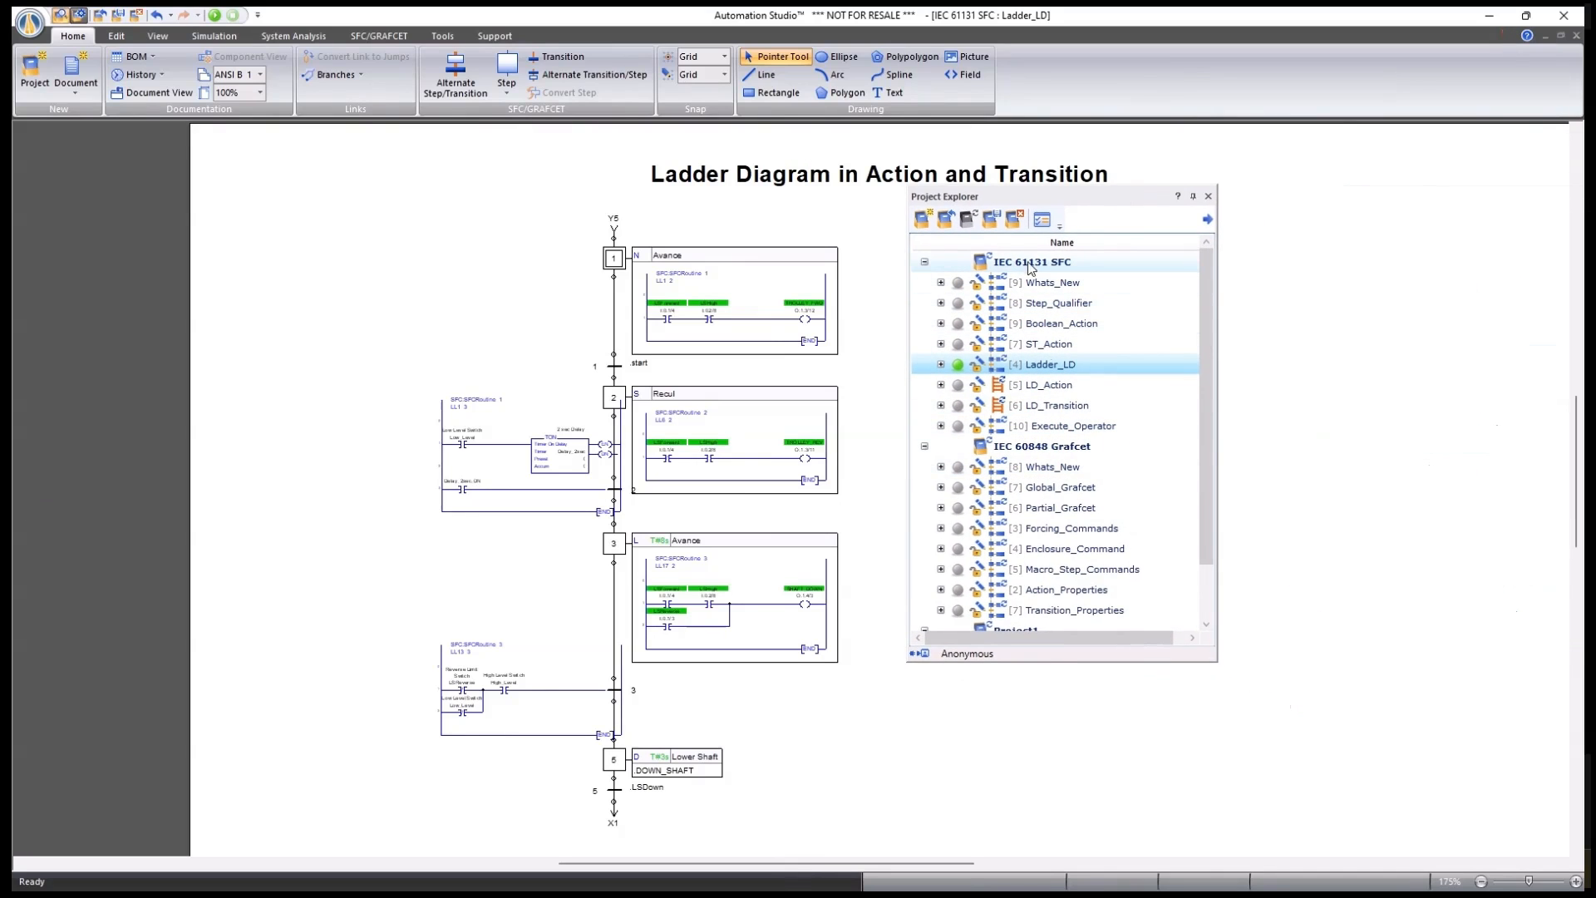
mouse_move(1020, 267)
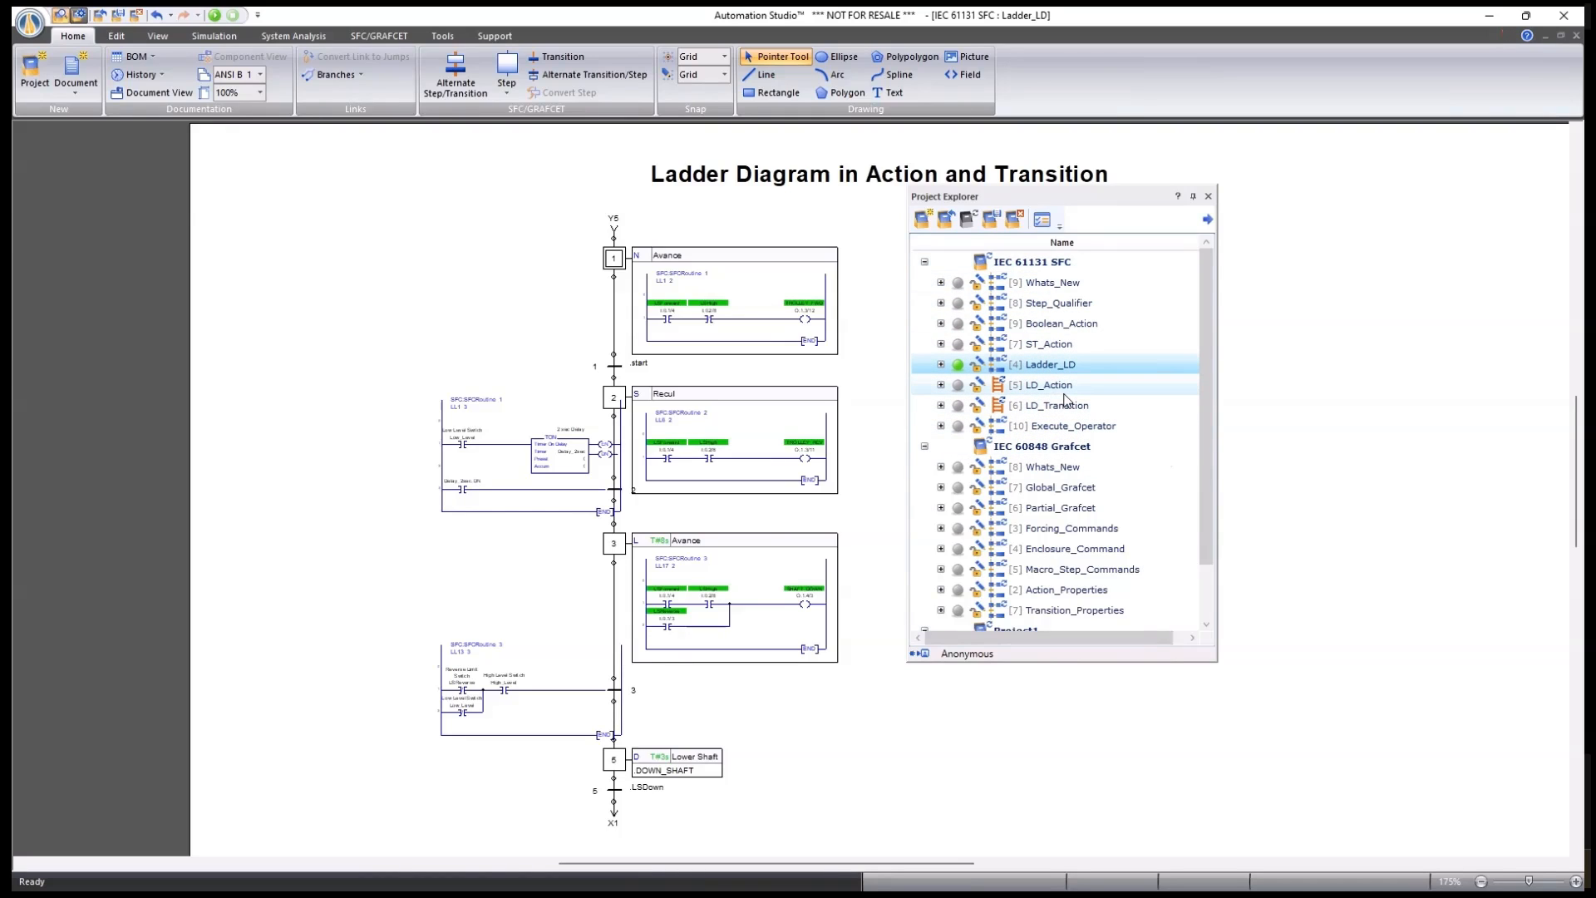
mouse_move(1047, 393)
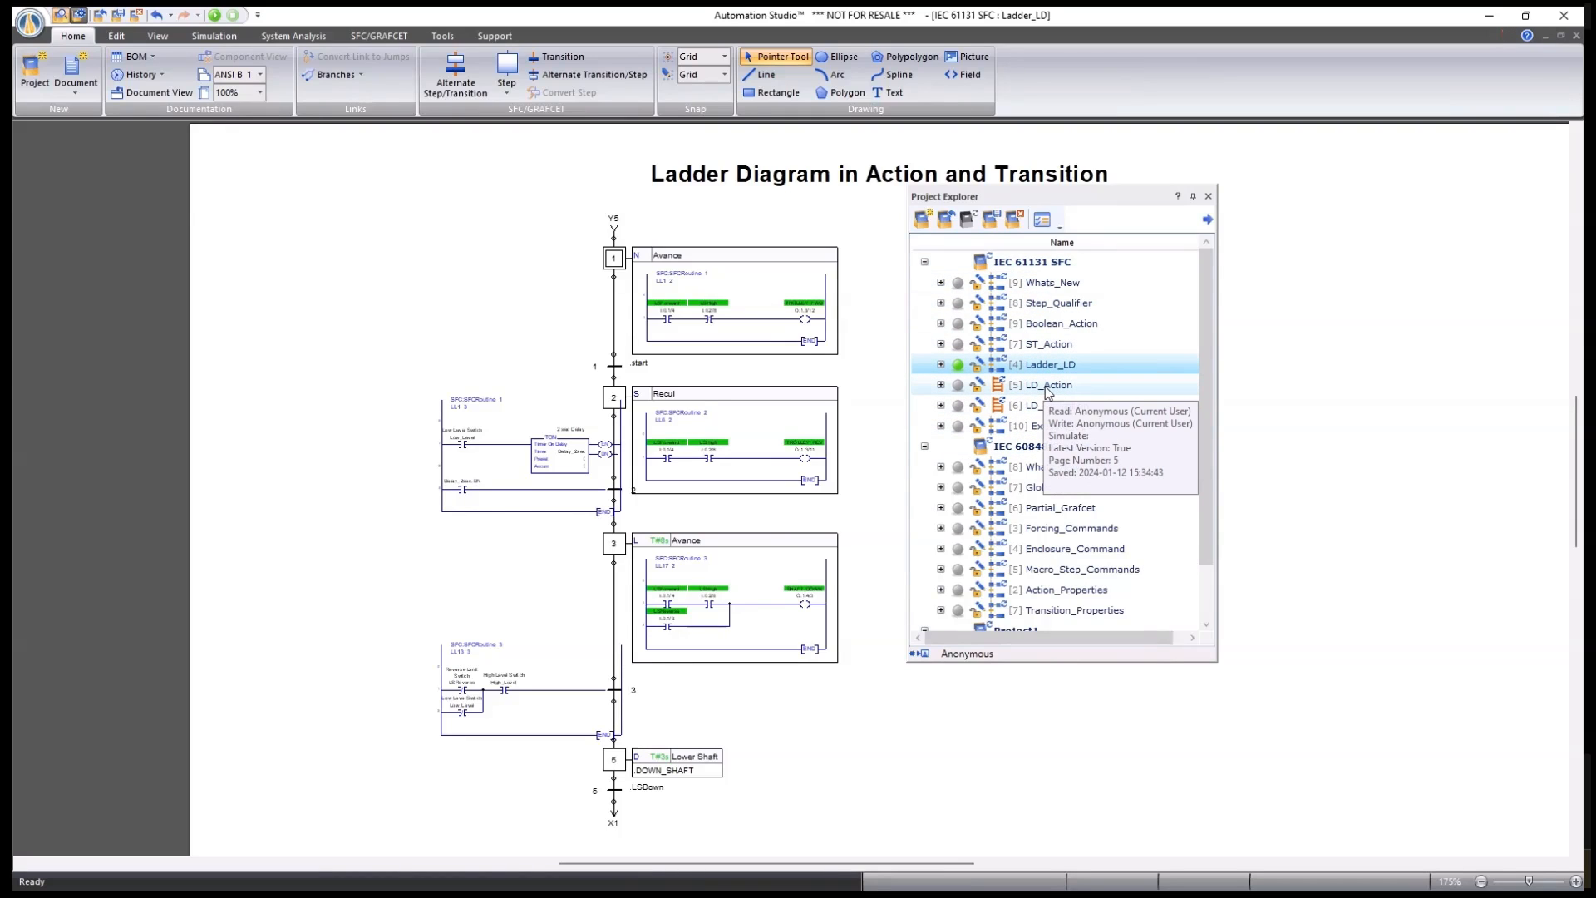
double_click(1047, 386)
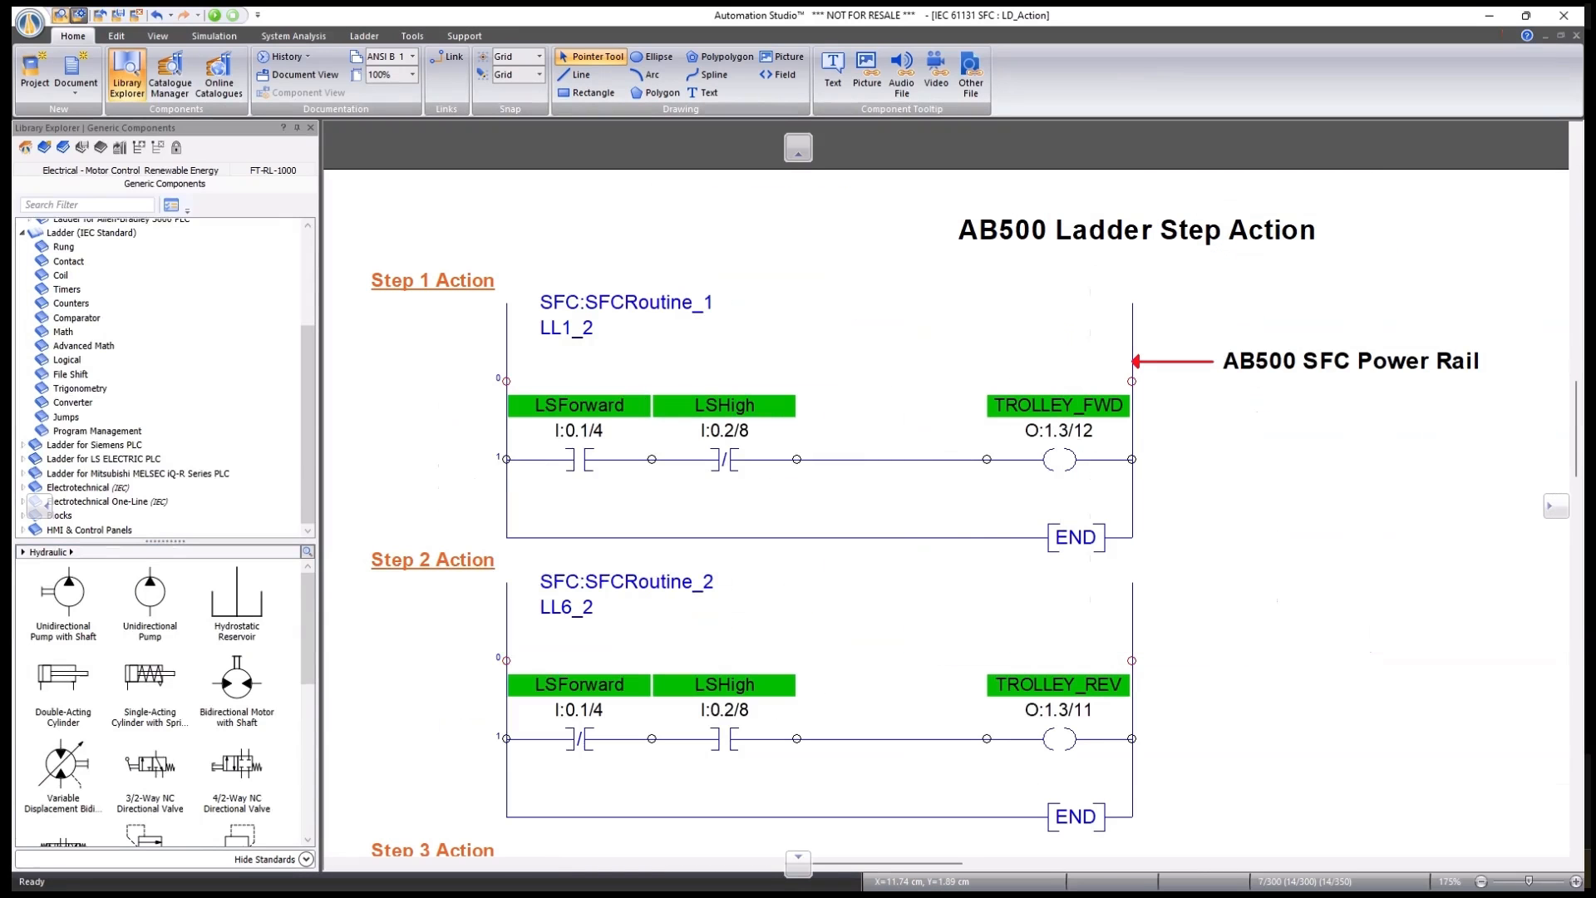
scroll(965, 457, "down", 5)
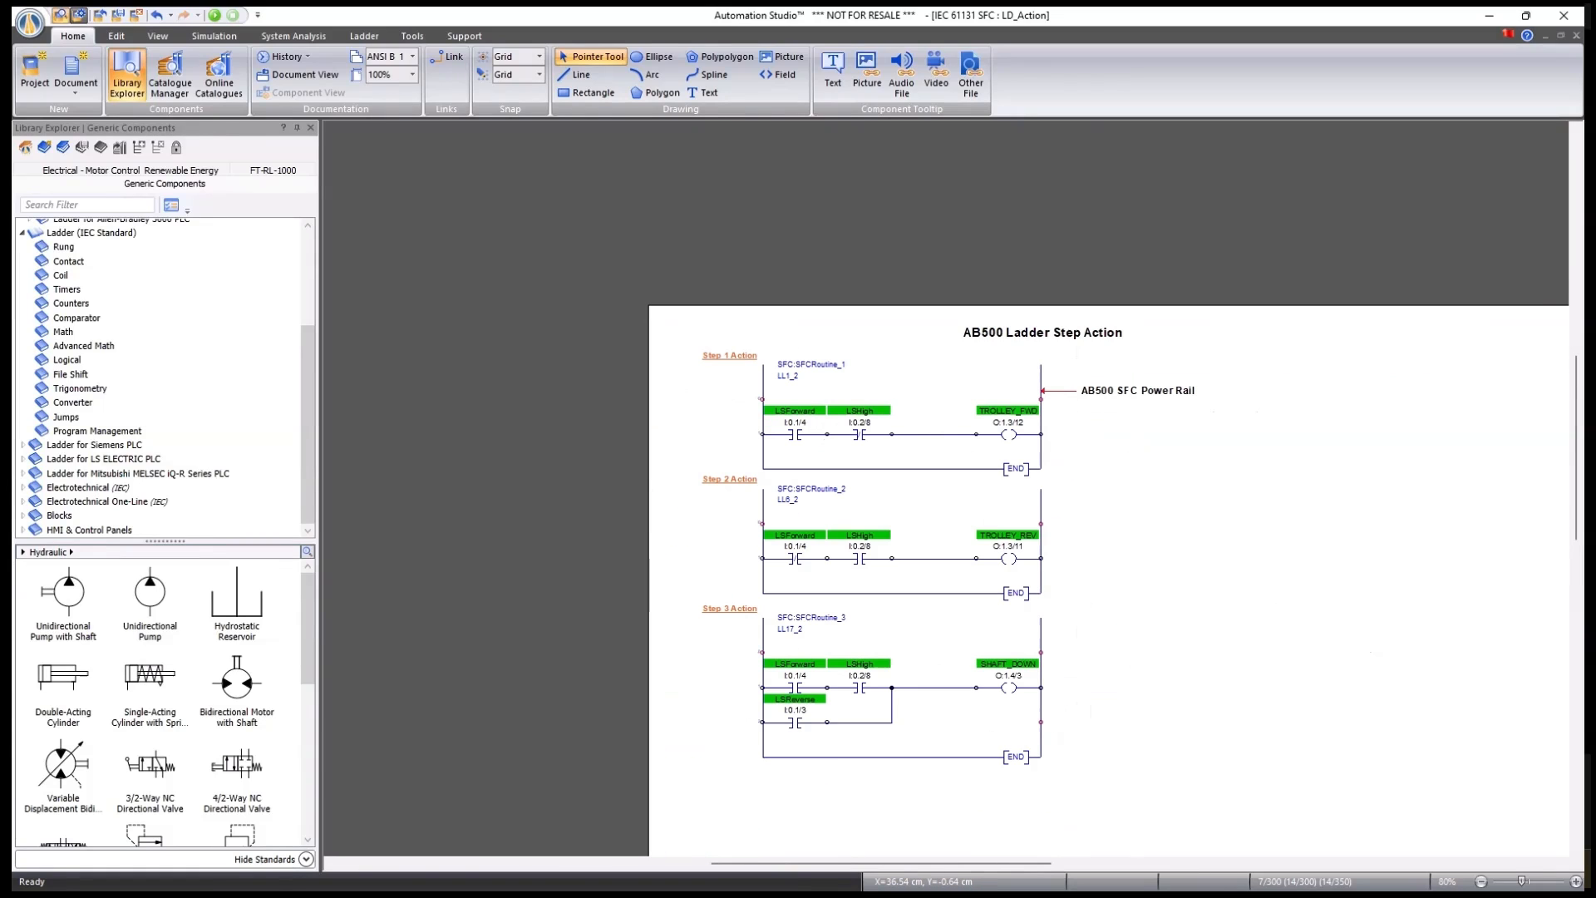
left_click(1576, 35)
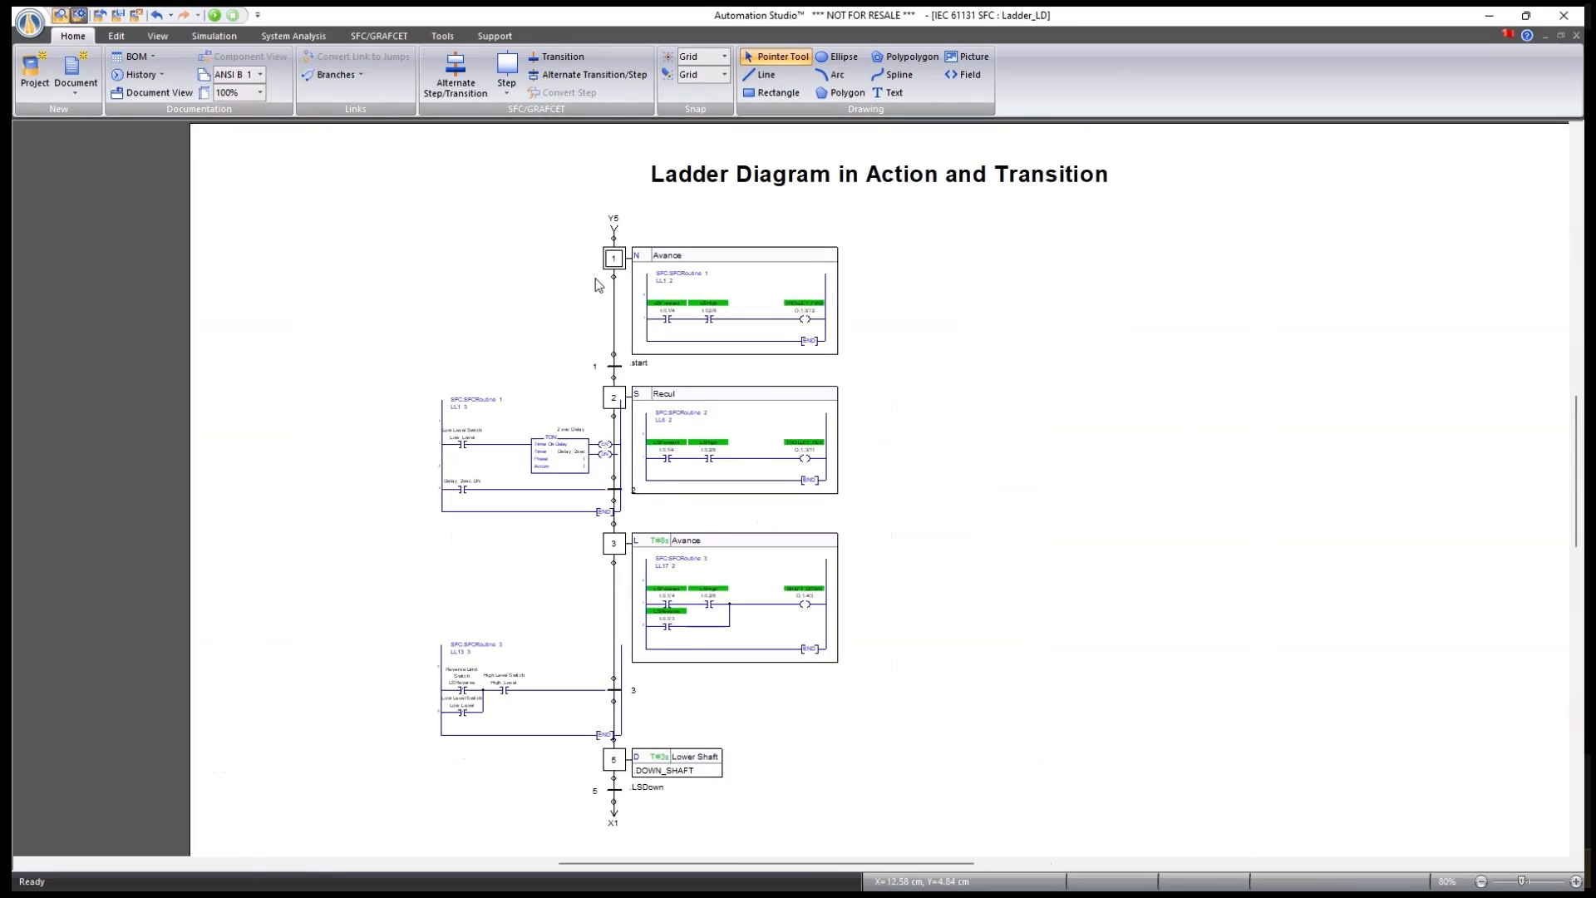
Check the ladder routines listed for step 1's Avance action, leaving it unchanged.
double_click(615, 258)
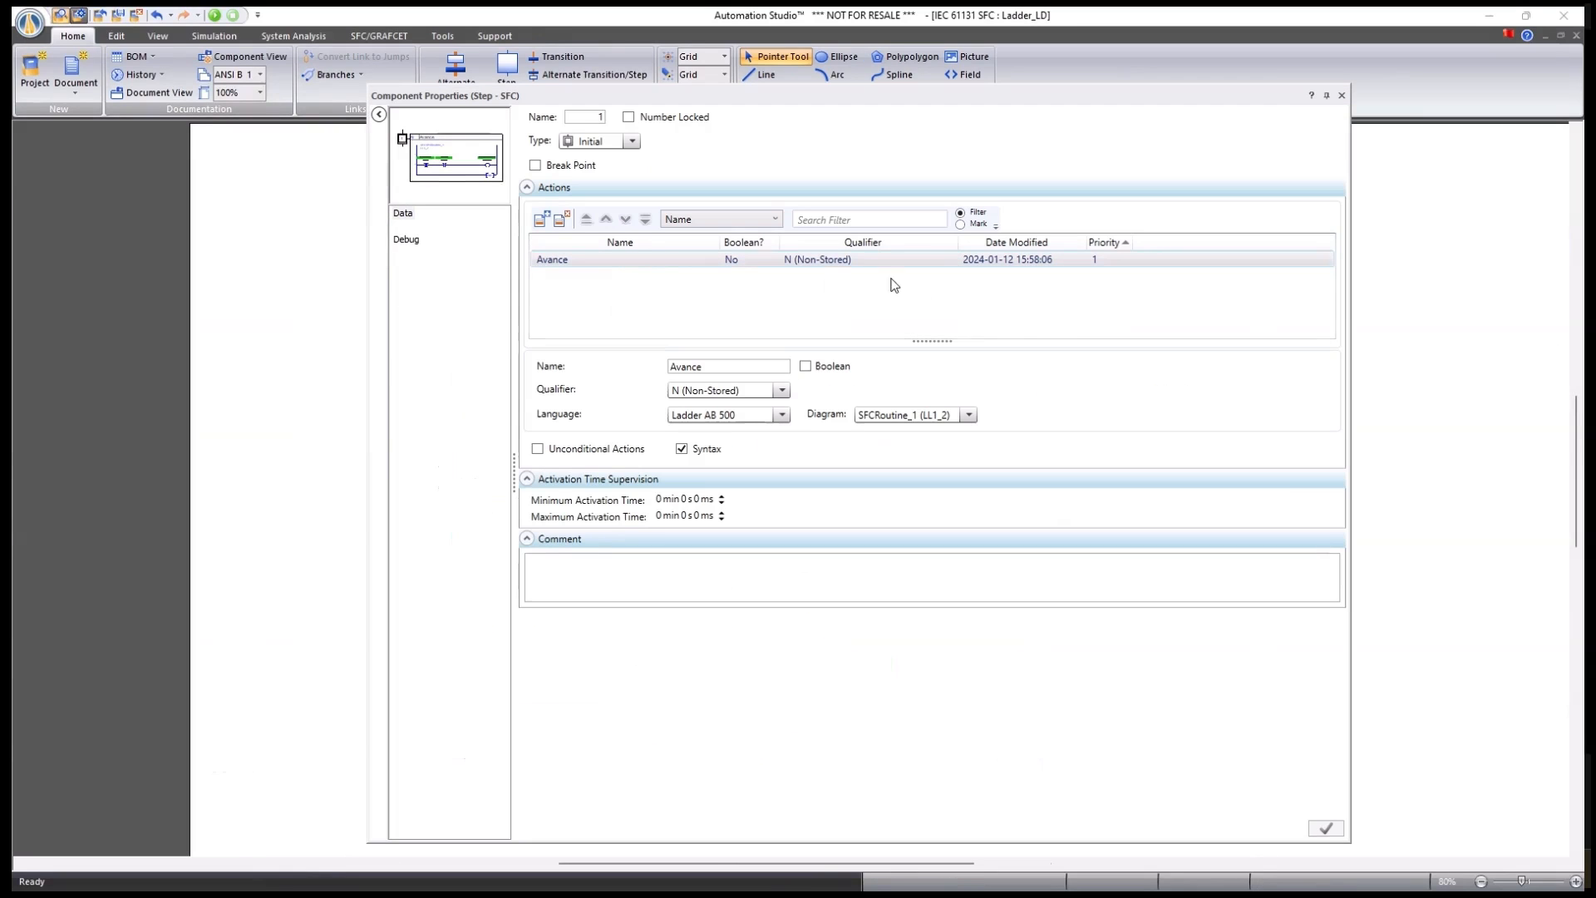
left_click(937, 415)
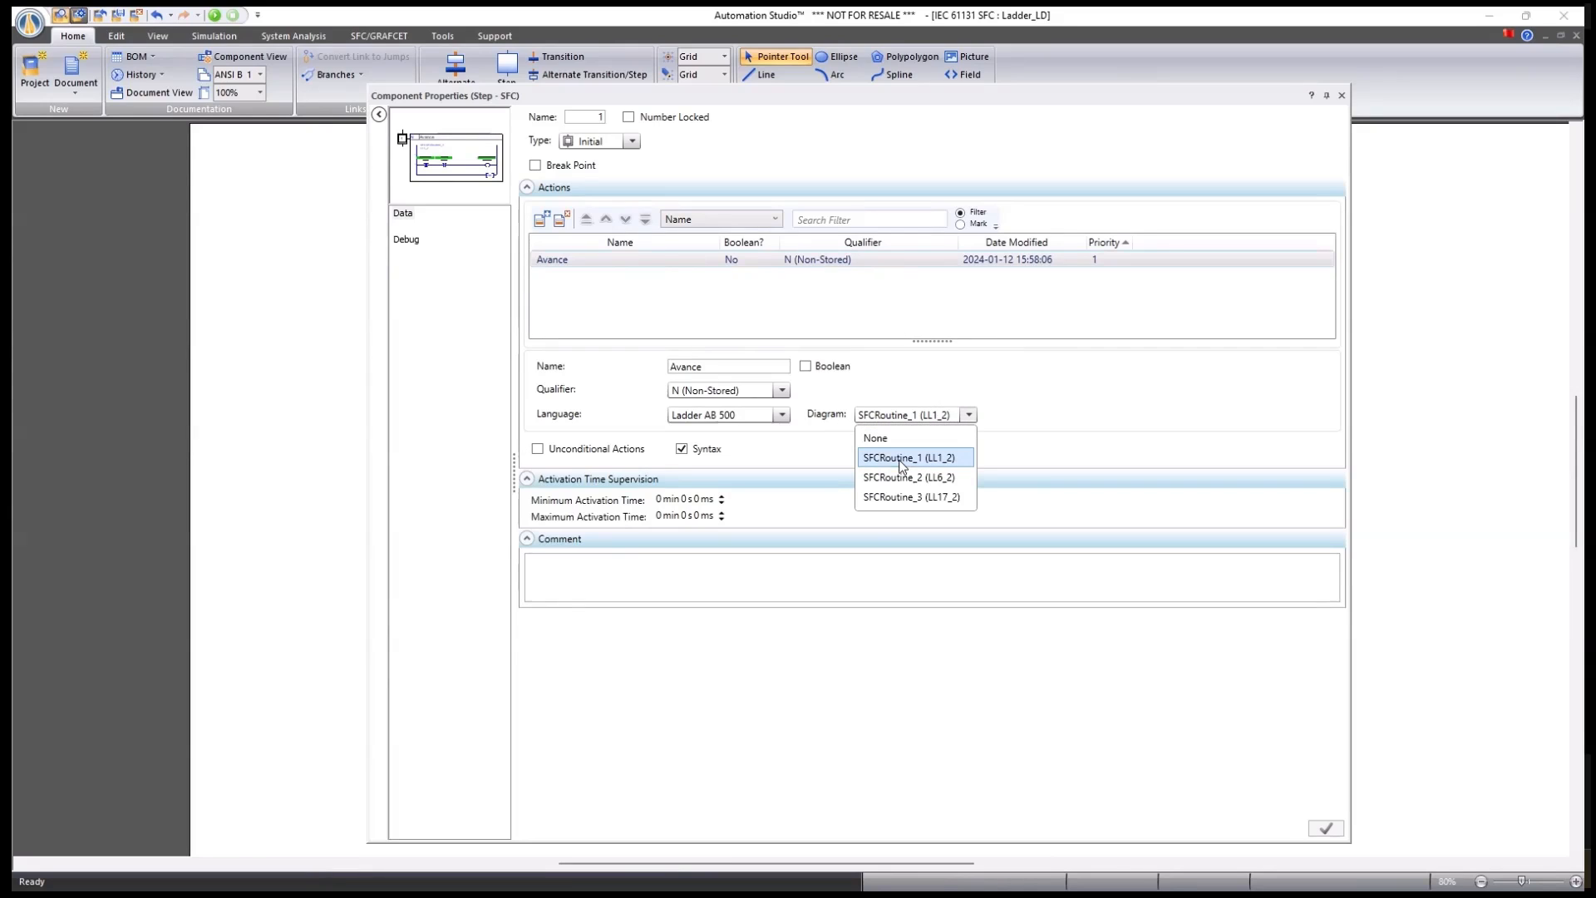
left_click(1347, 101)
left_click(1340, 95)
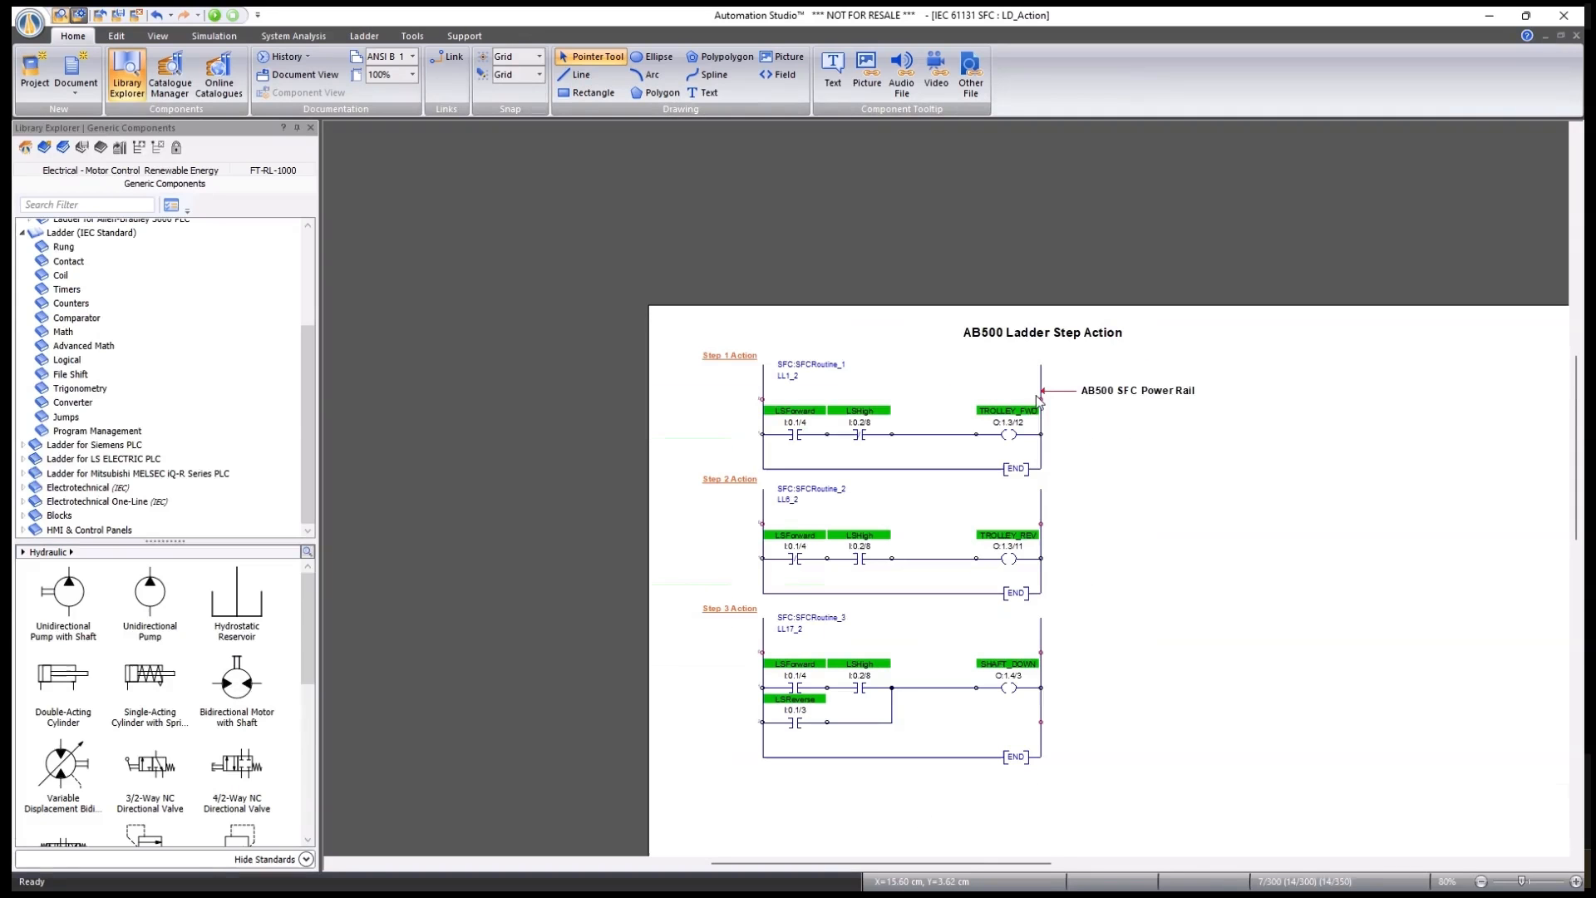
Place an SFC Power Rail from Ladder for Allen-Bradley 500 PLC > SFC Components onto LD_Action.
scroll(1274, 499, "up", 2)
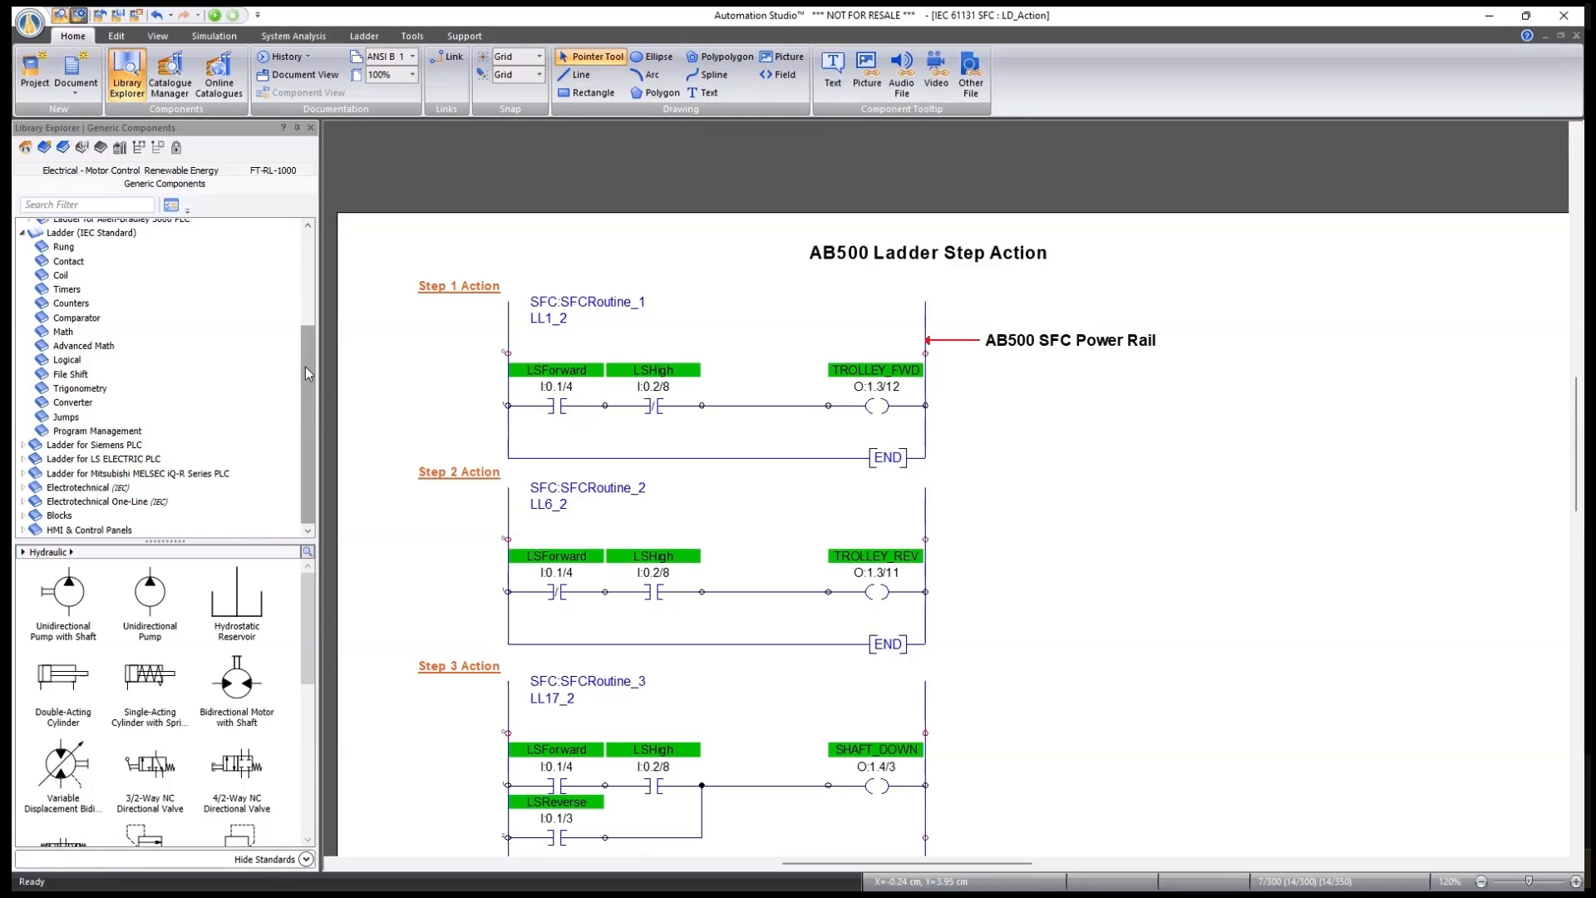
left_click_drag(306, 366, 306, 284)
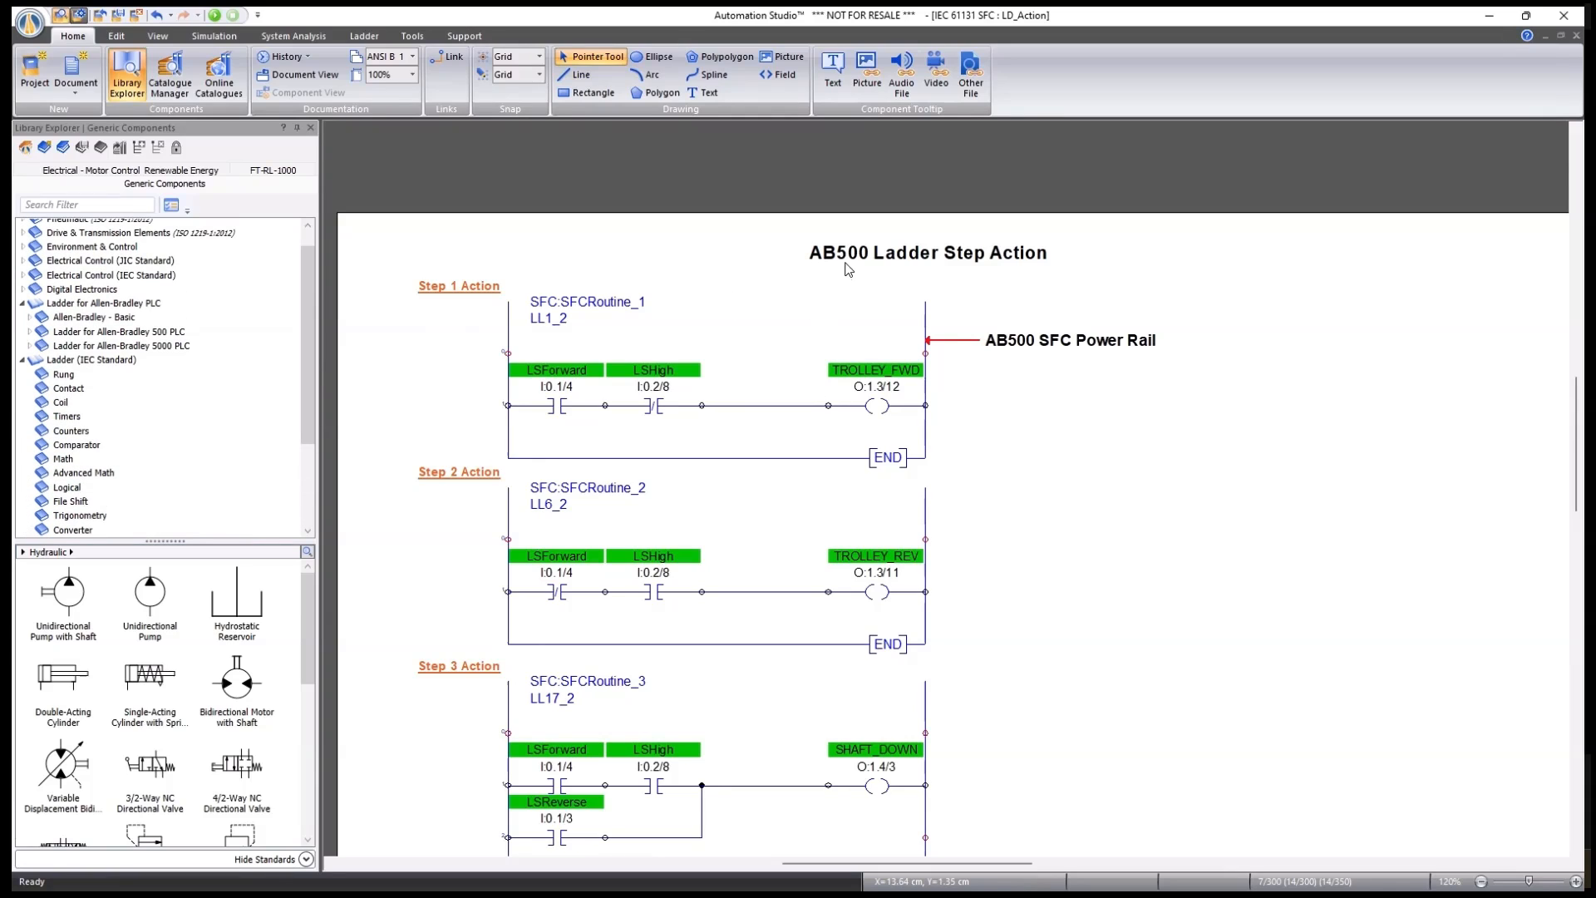
left_click(21, 361)
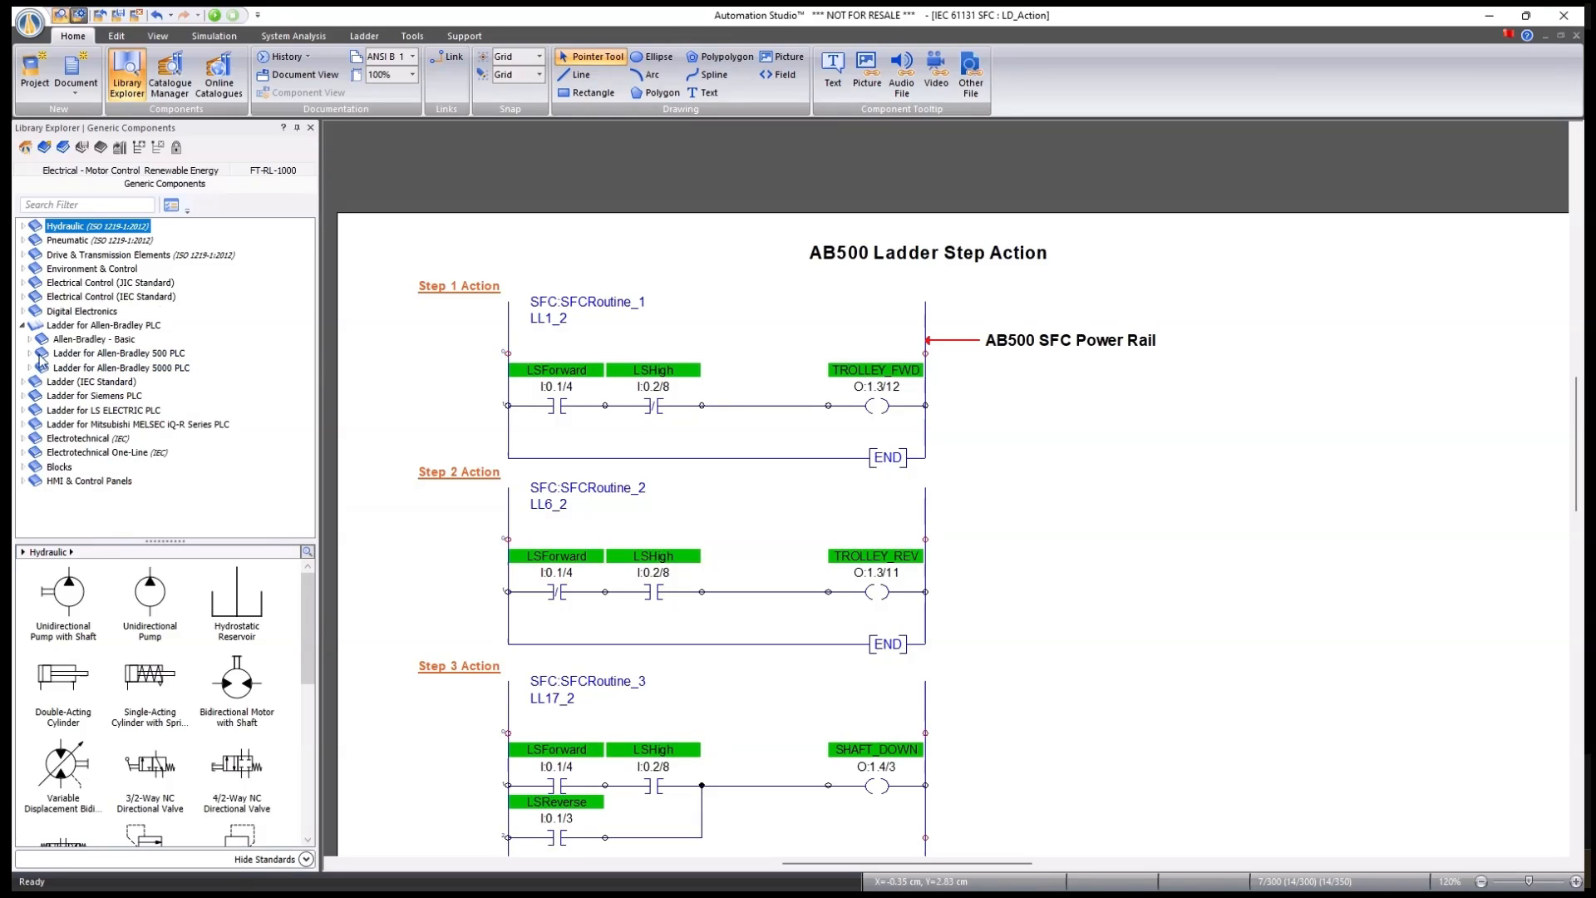
left_click(30, 354)
left_click(106, 370)
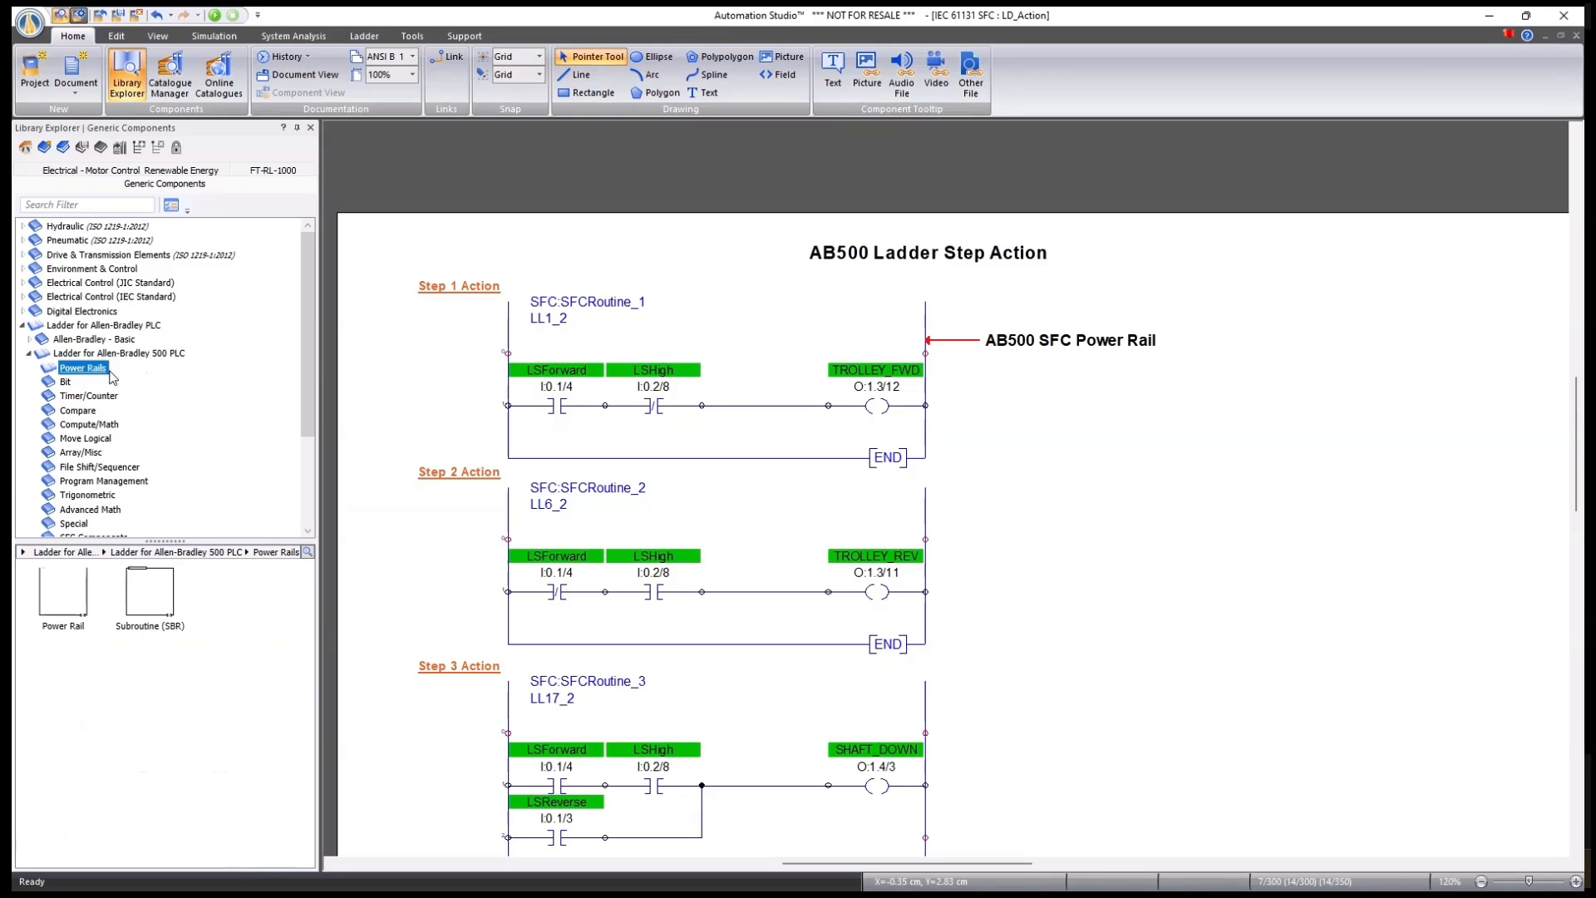
scroll(307, 343, "down", 1)
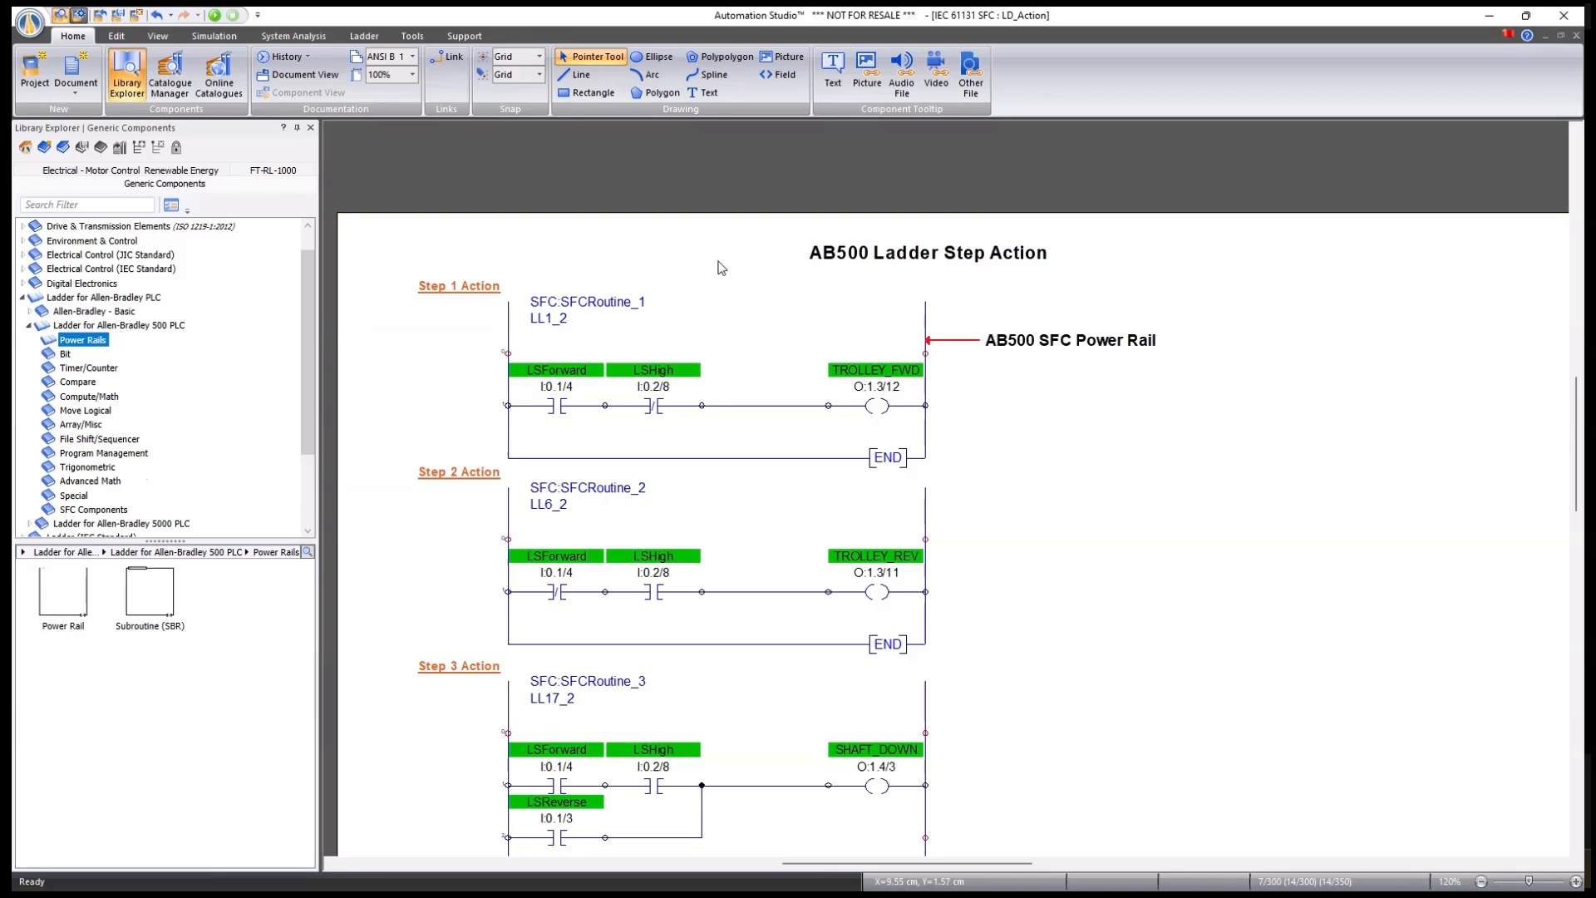
left_click_drag(306, 359, 309, 413)
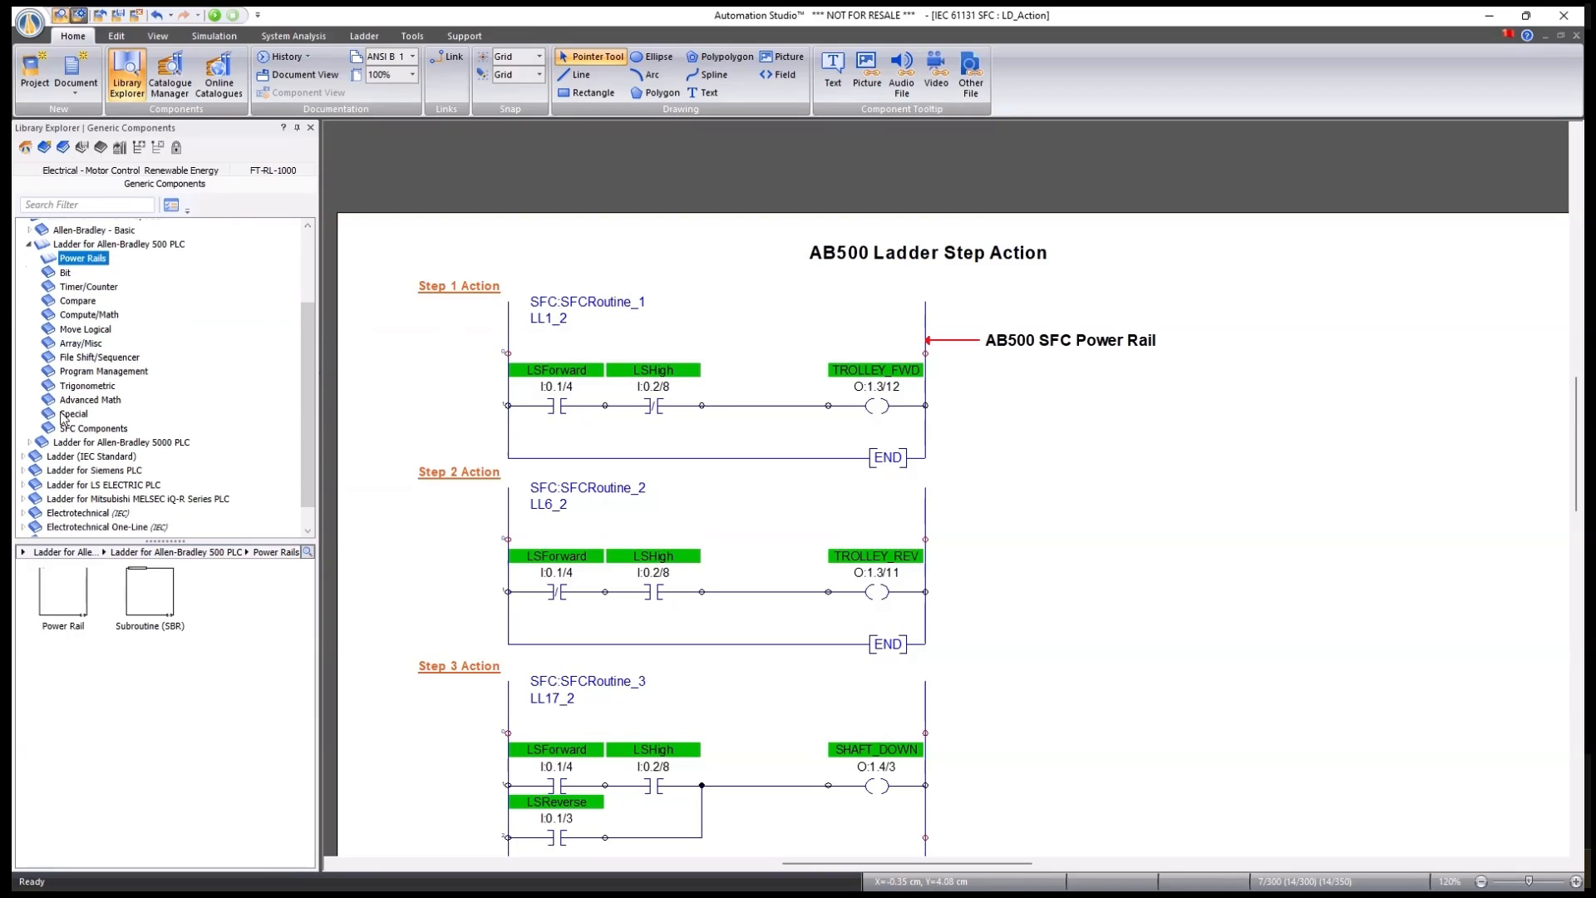
left_click(86, 430)
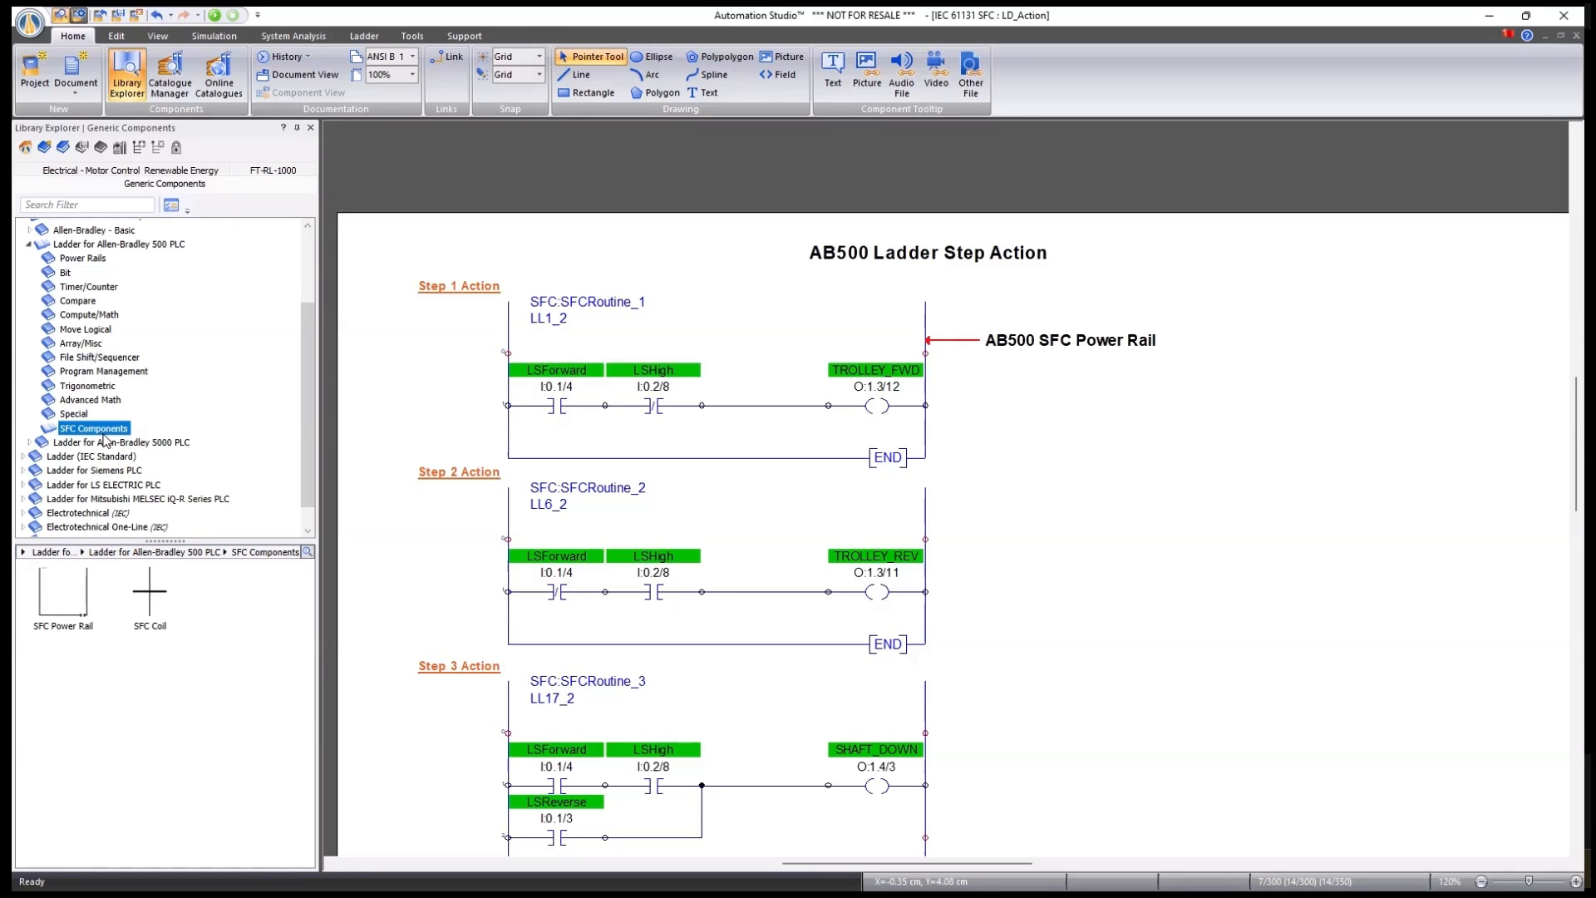
left_click_drag(61, 621, 1293, 377)
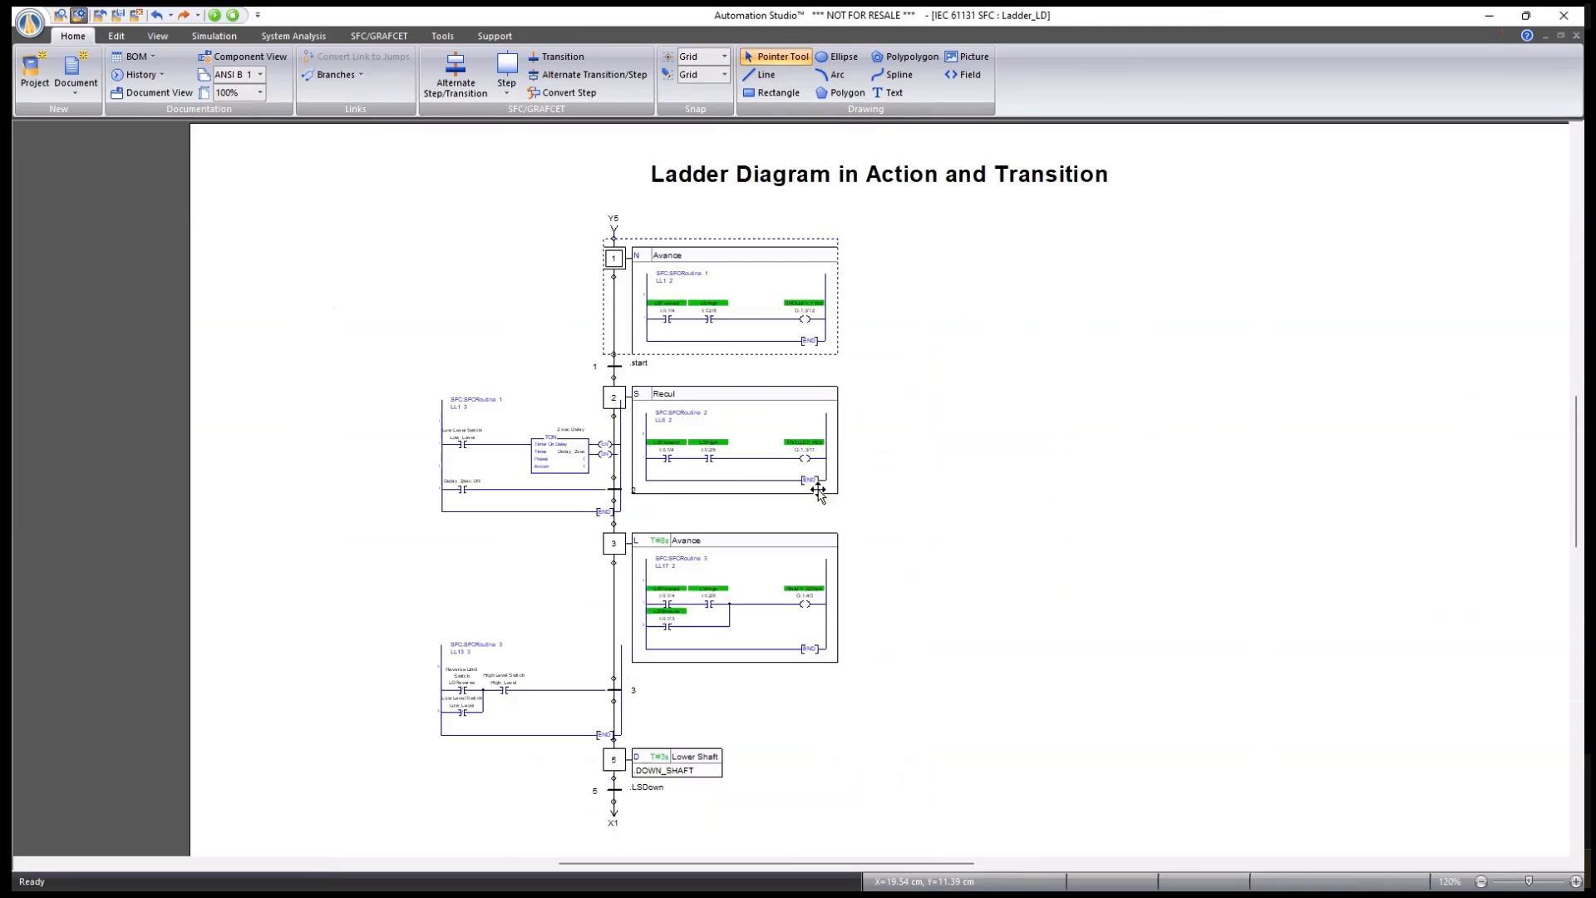
Confirm SFCRoutine_4 now appears in step 1's Avance diagram list, without changing it.
double_click(627, 297)
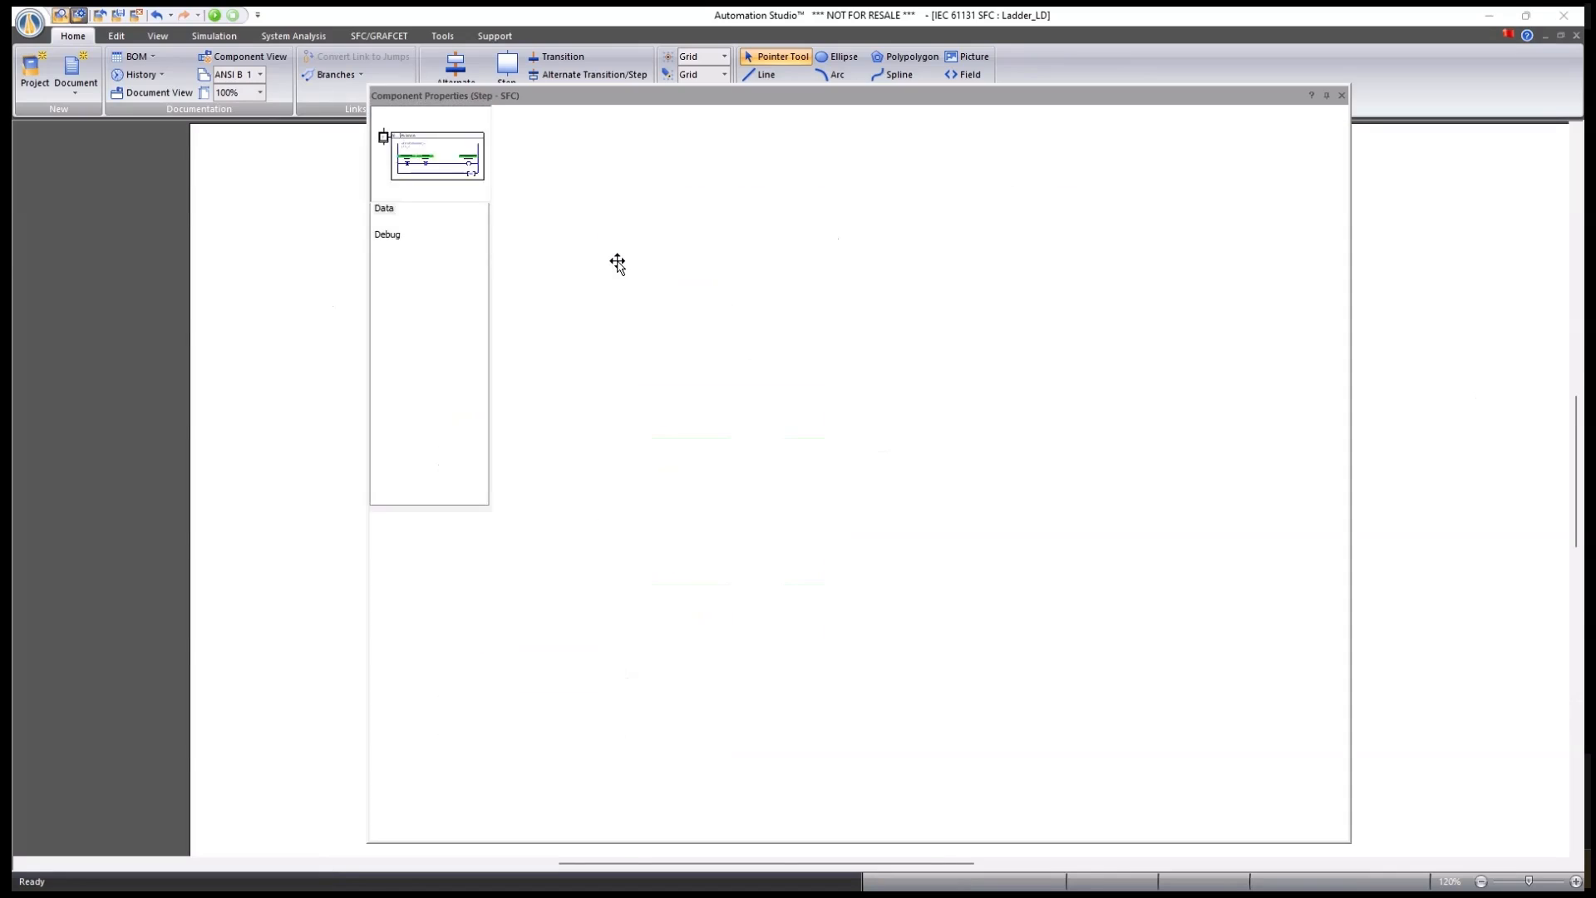
left_click(969, 414)
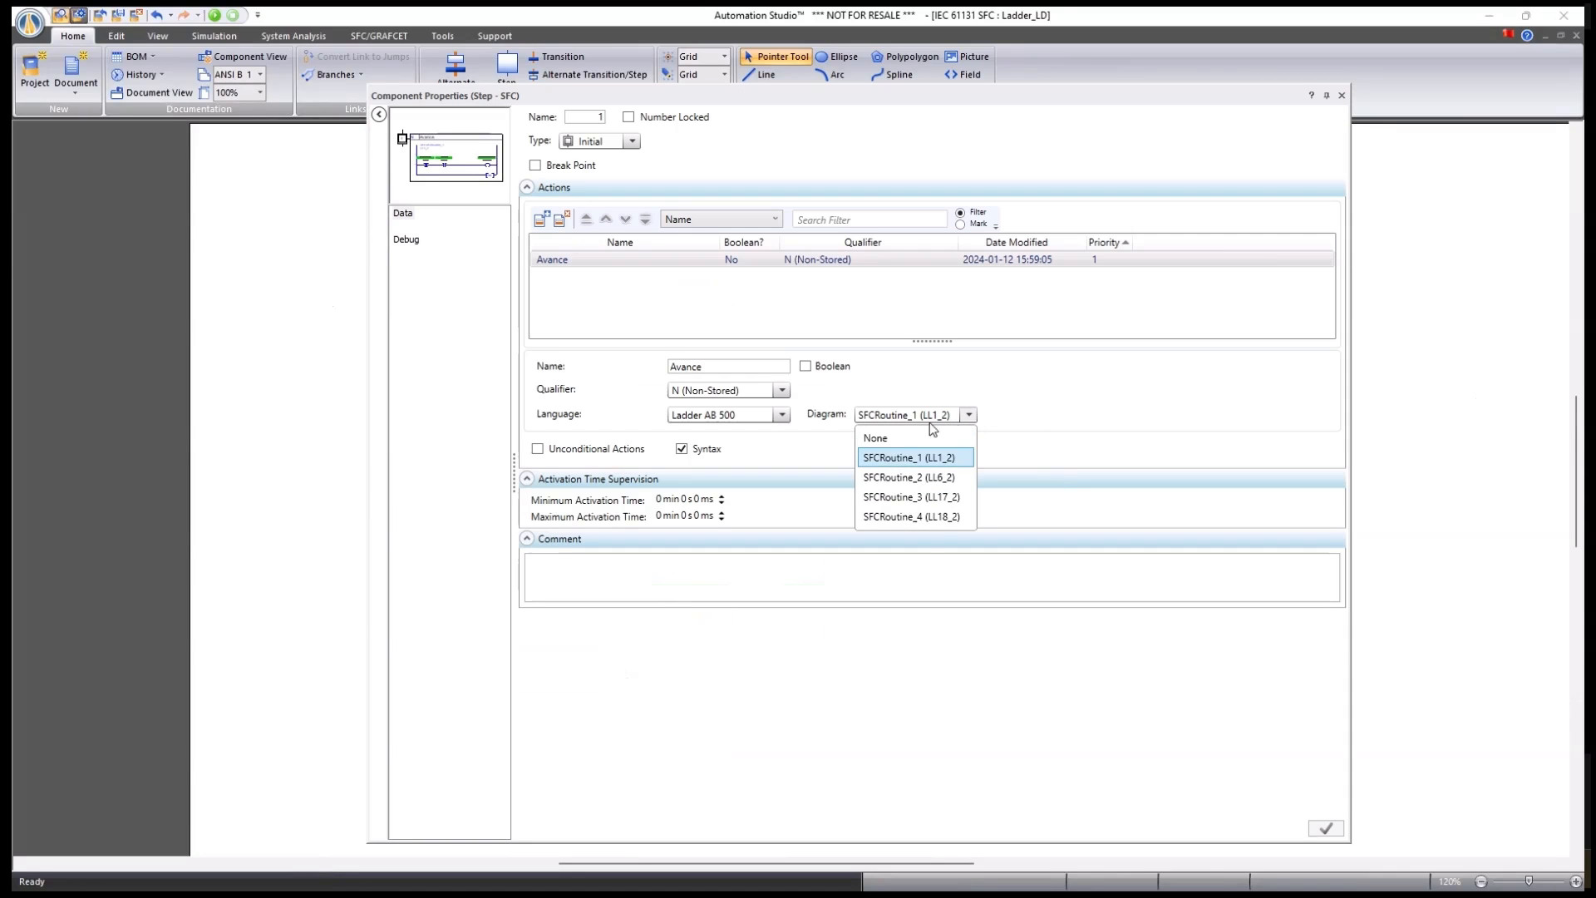
left_click(937, 659)
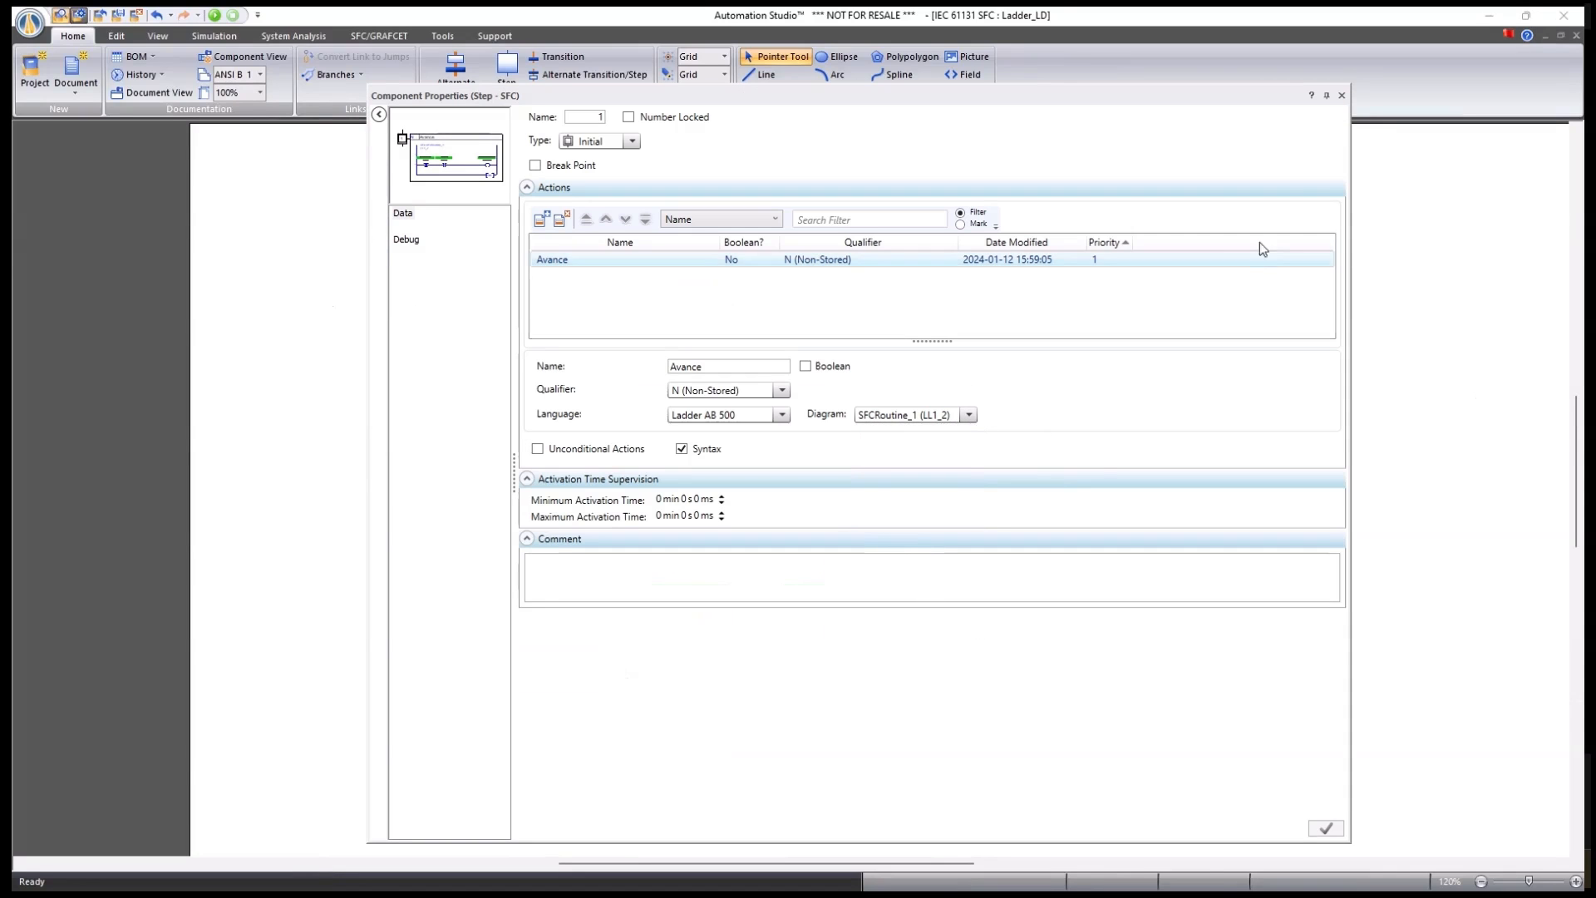
left_click(1342, 96)
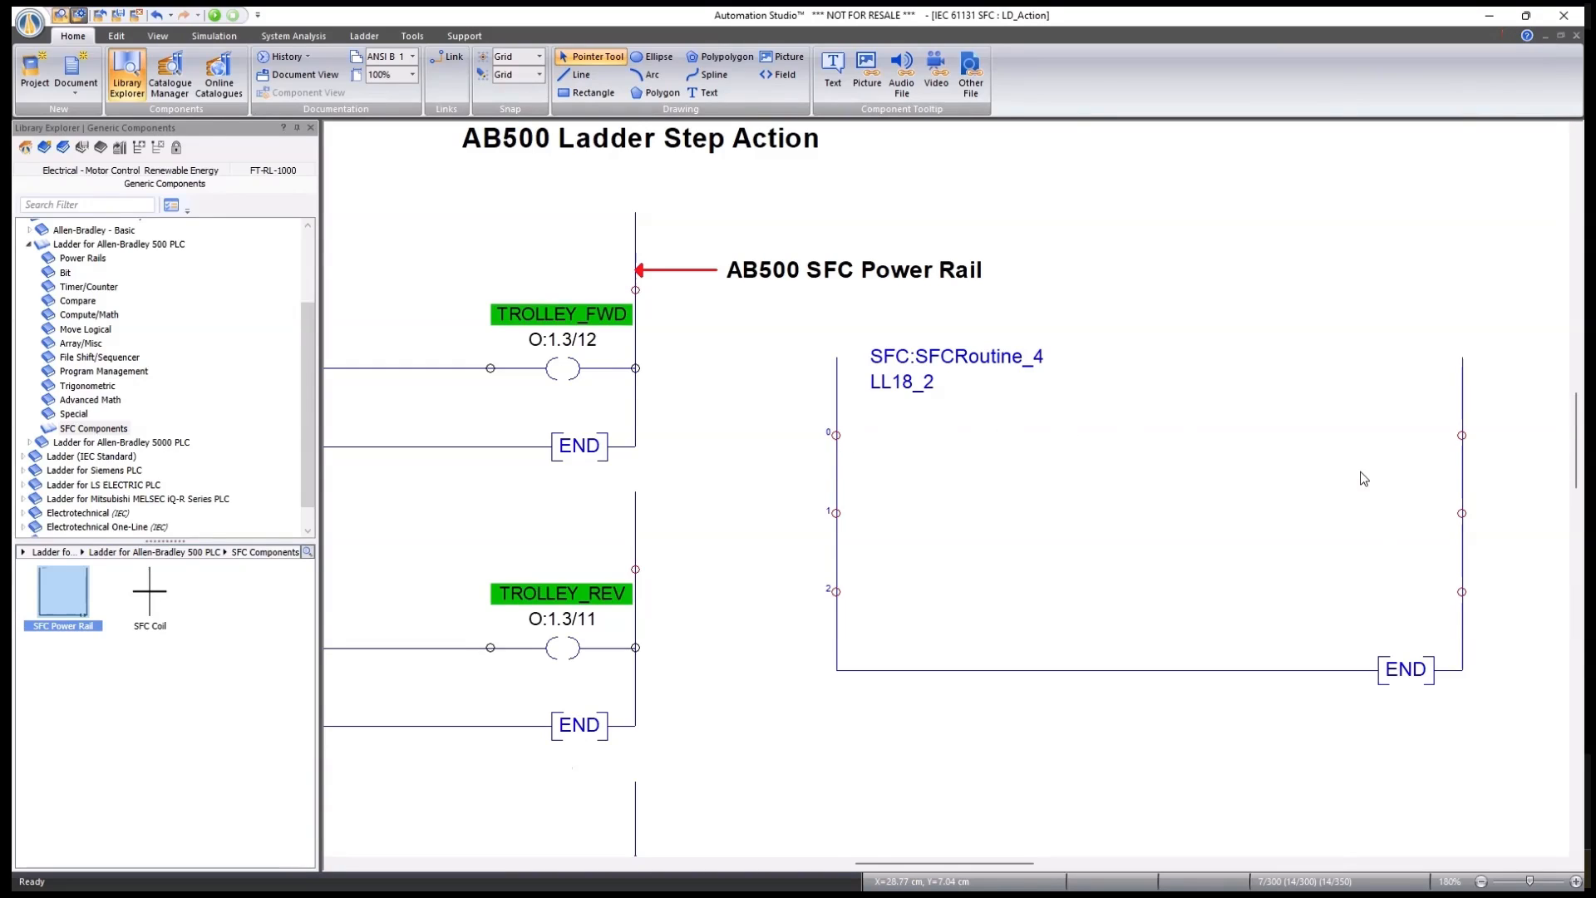
Select the SFCRoutine_4 power rail on LD_Action and delete it.
scroll(1363, 479, "down", 3)
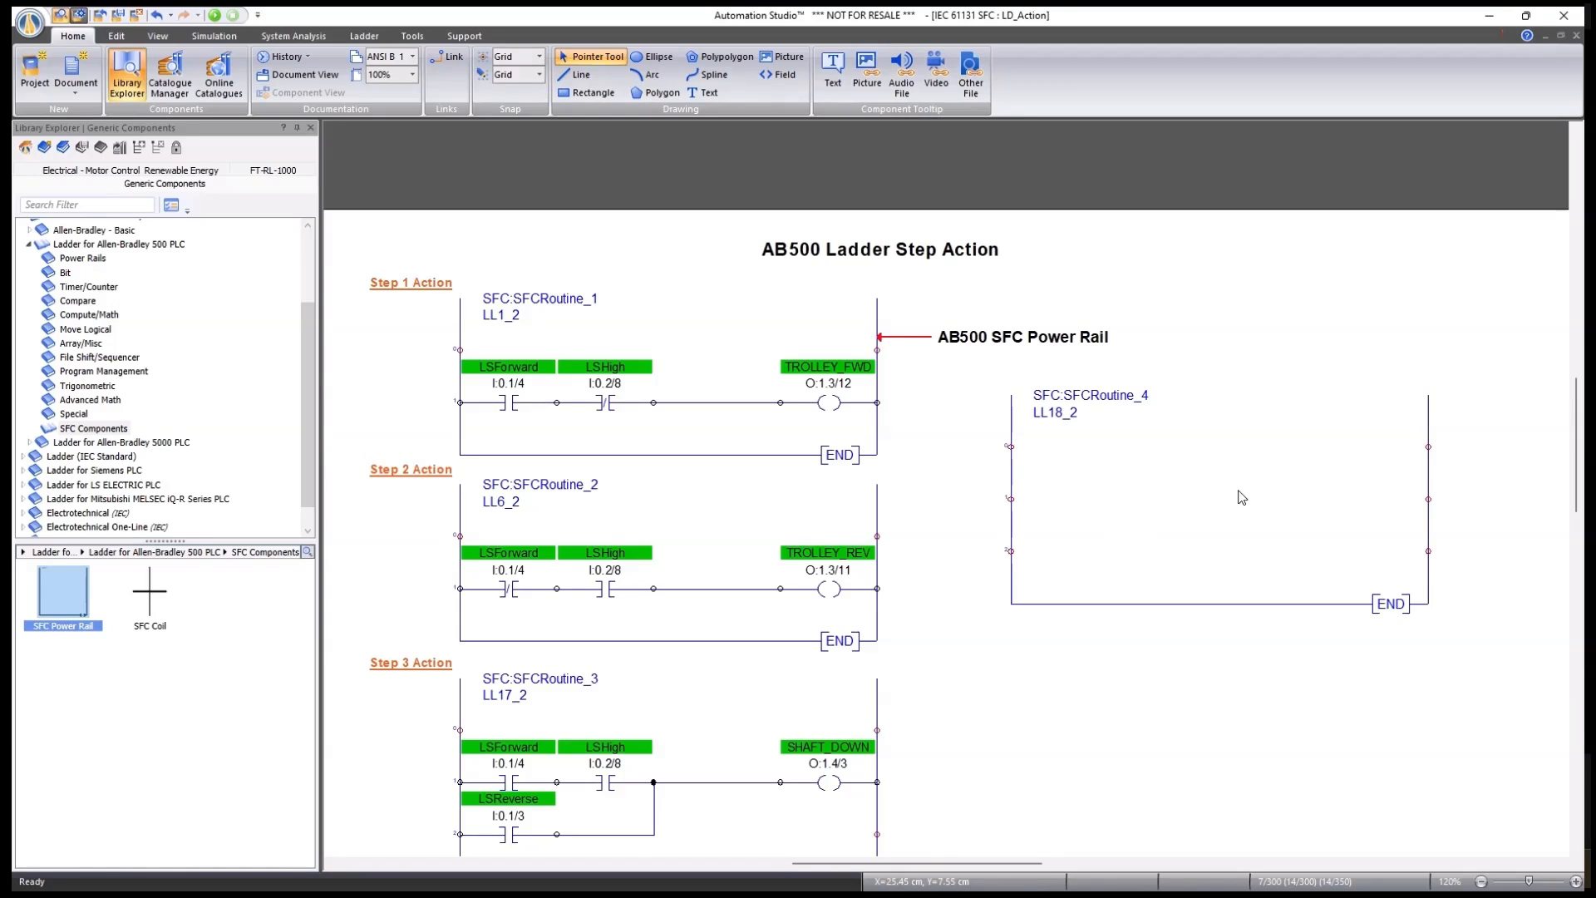
left_click(1209, 606)
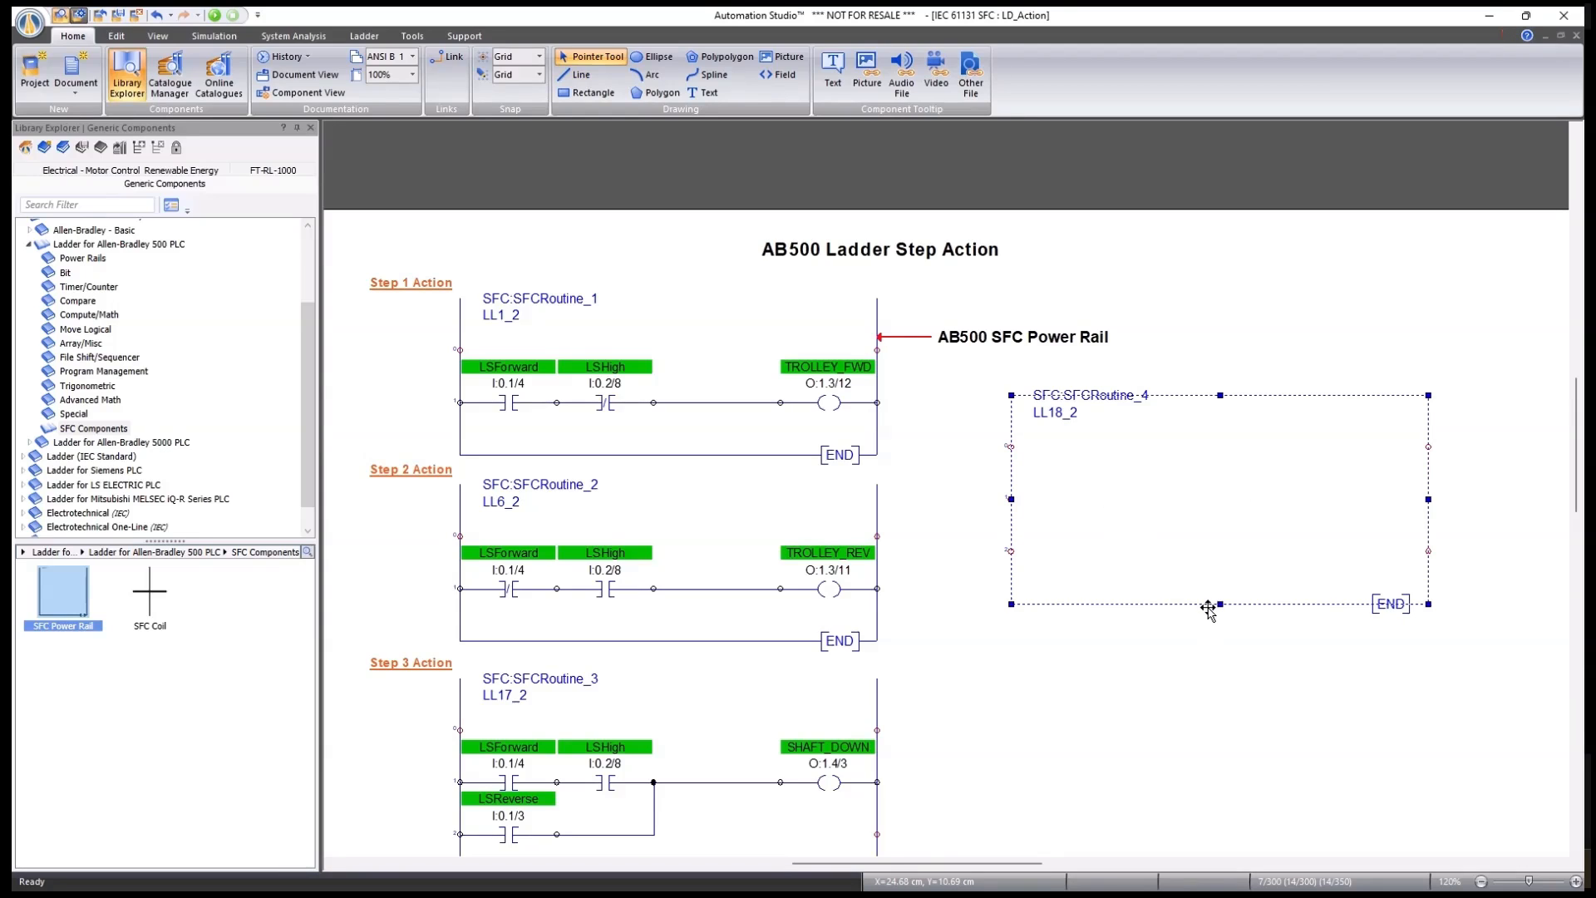
key("Delete")
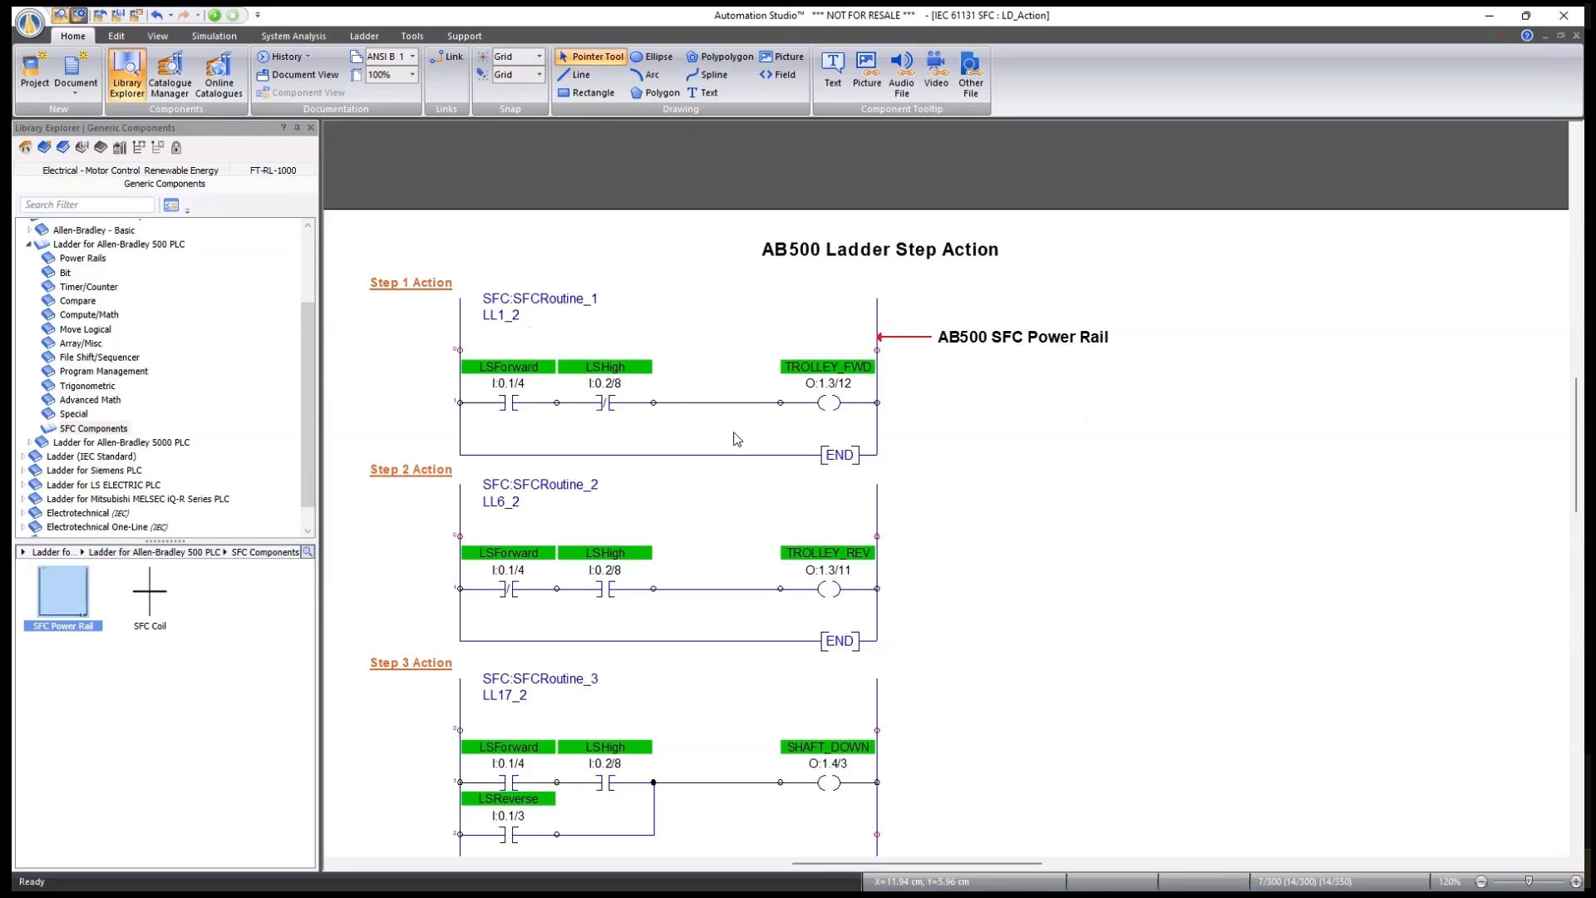
scroll(775, 443, "down", 3)
scroll(789, 442, "up", 3)
Link step 1's Avance action to SFCRoutine_2 (LL6_2) and apply it.
key("ctrl+Tab")
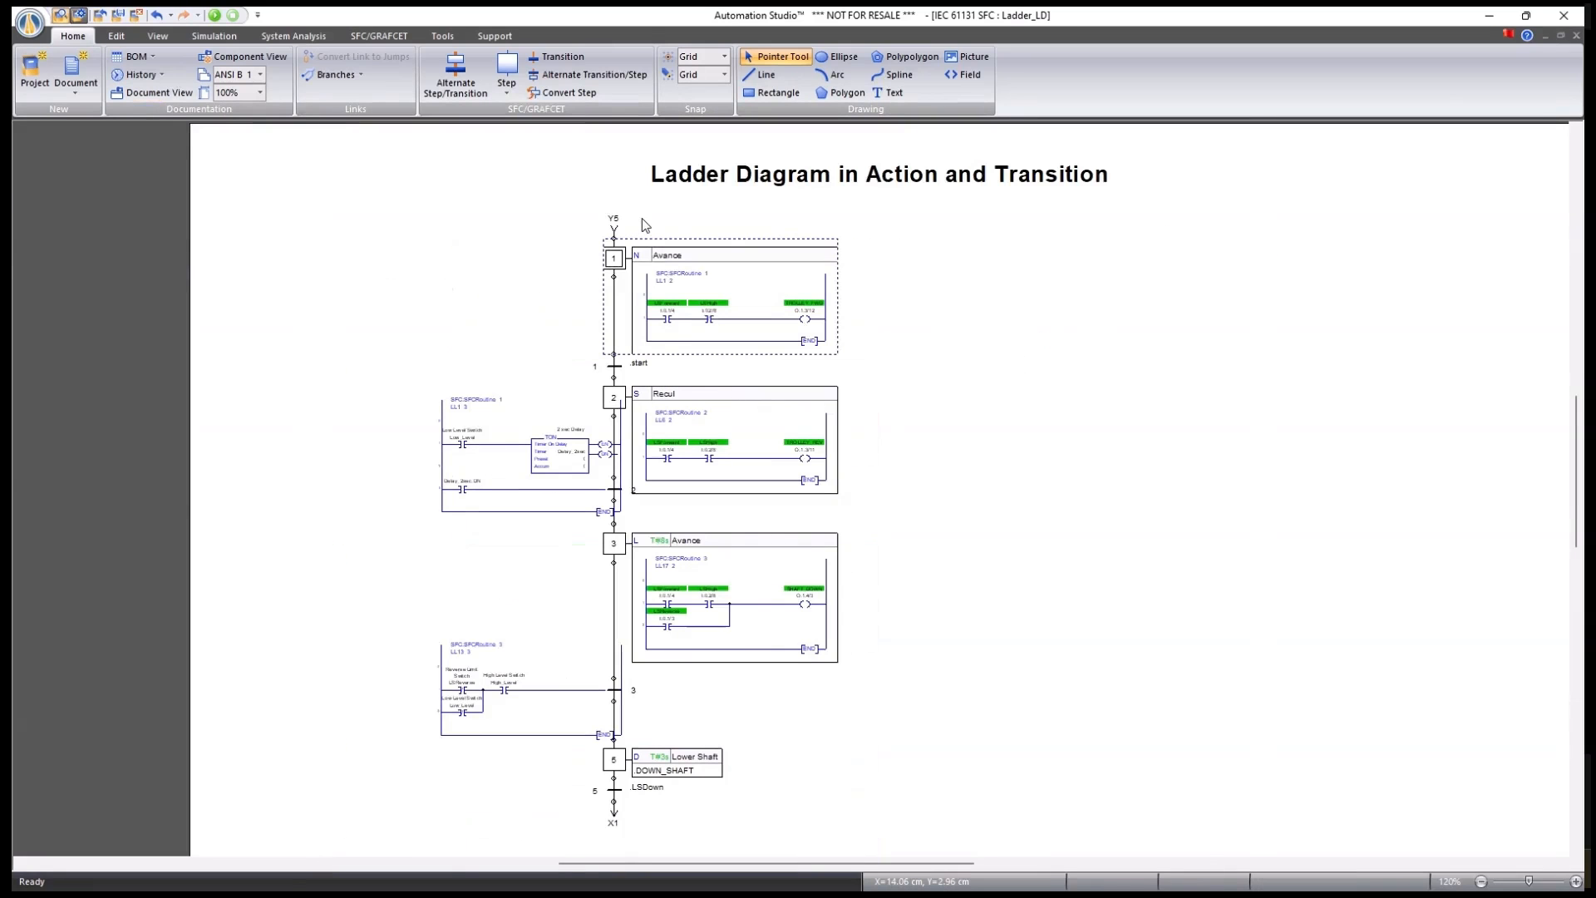
scroll(628, 224, "up", 4)
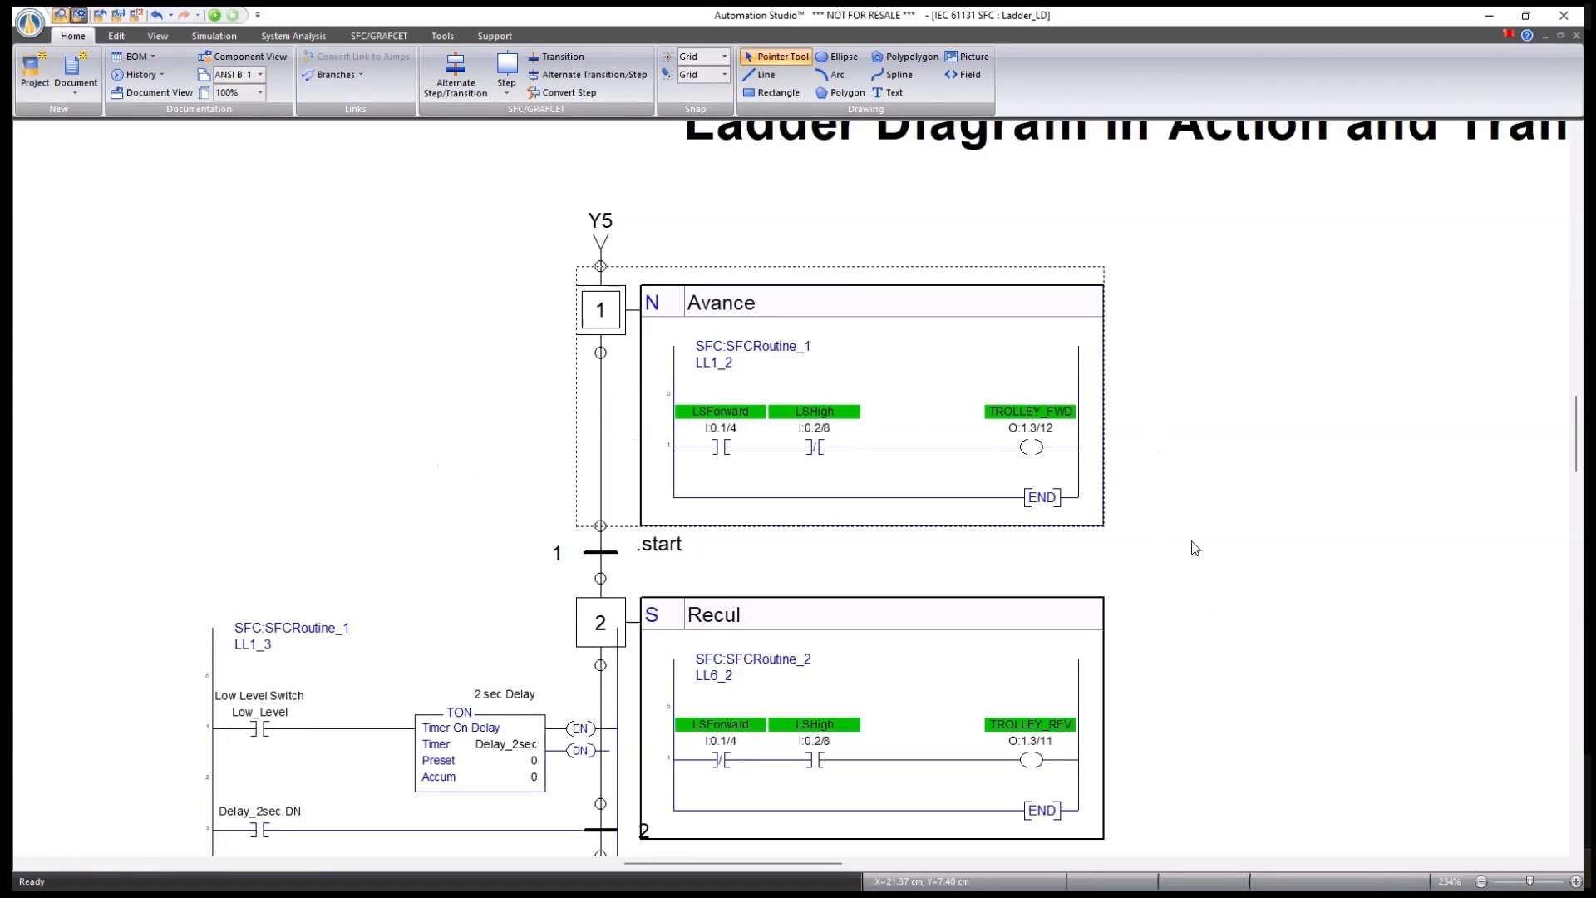
scroll(1195, 548, "down", 1)
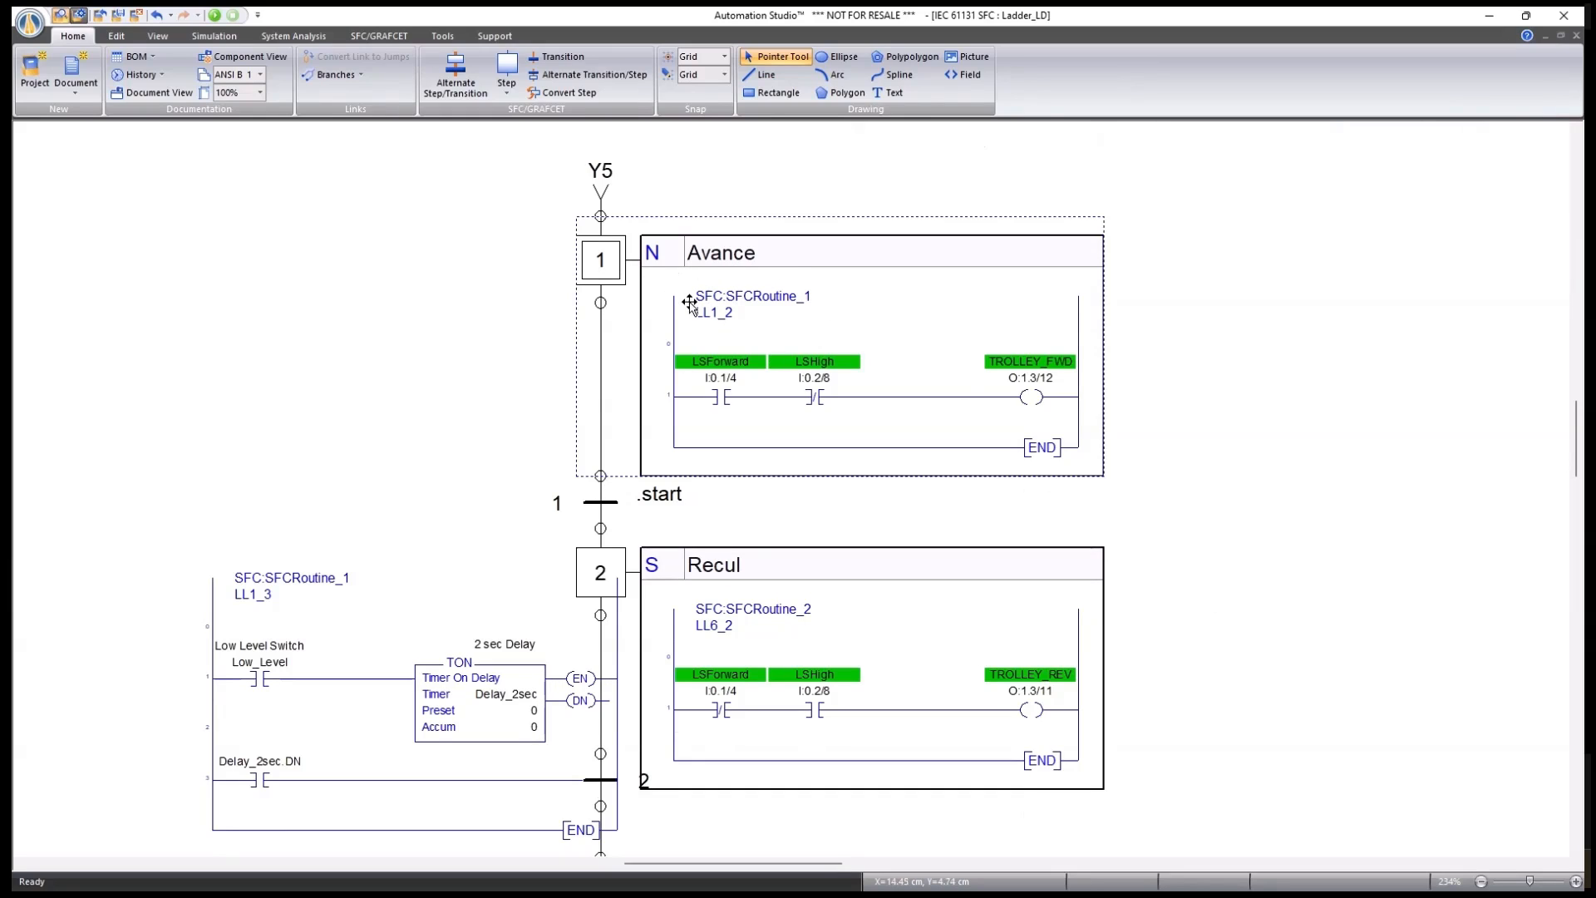
double_click(600, 256)
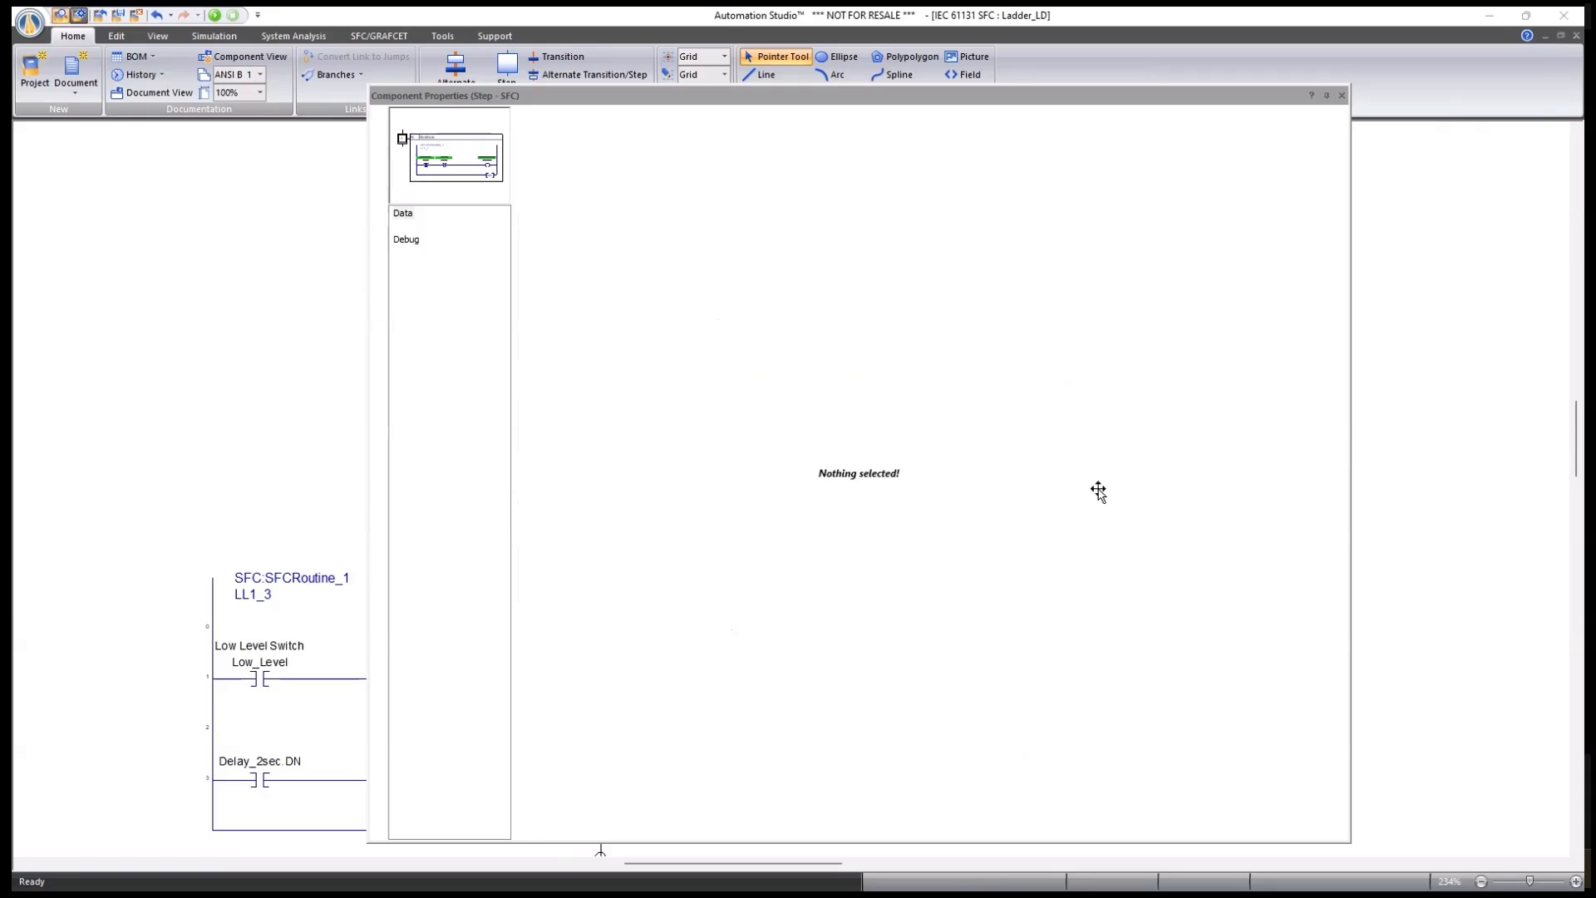
left_click(969, 416)
left_click(915, 479)
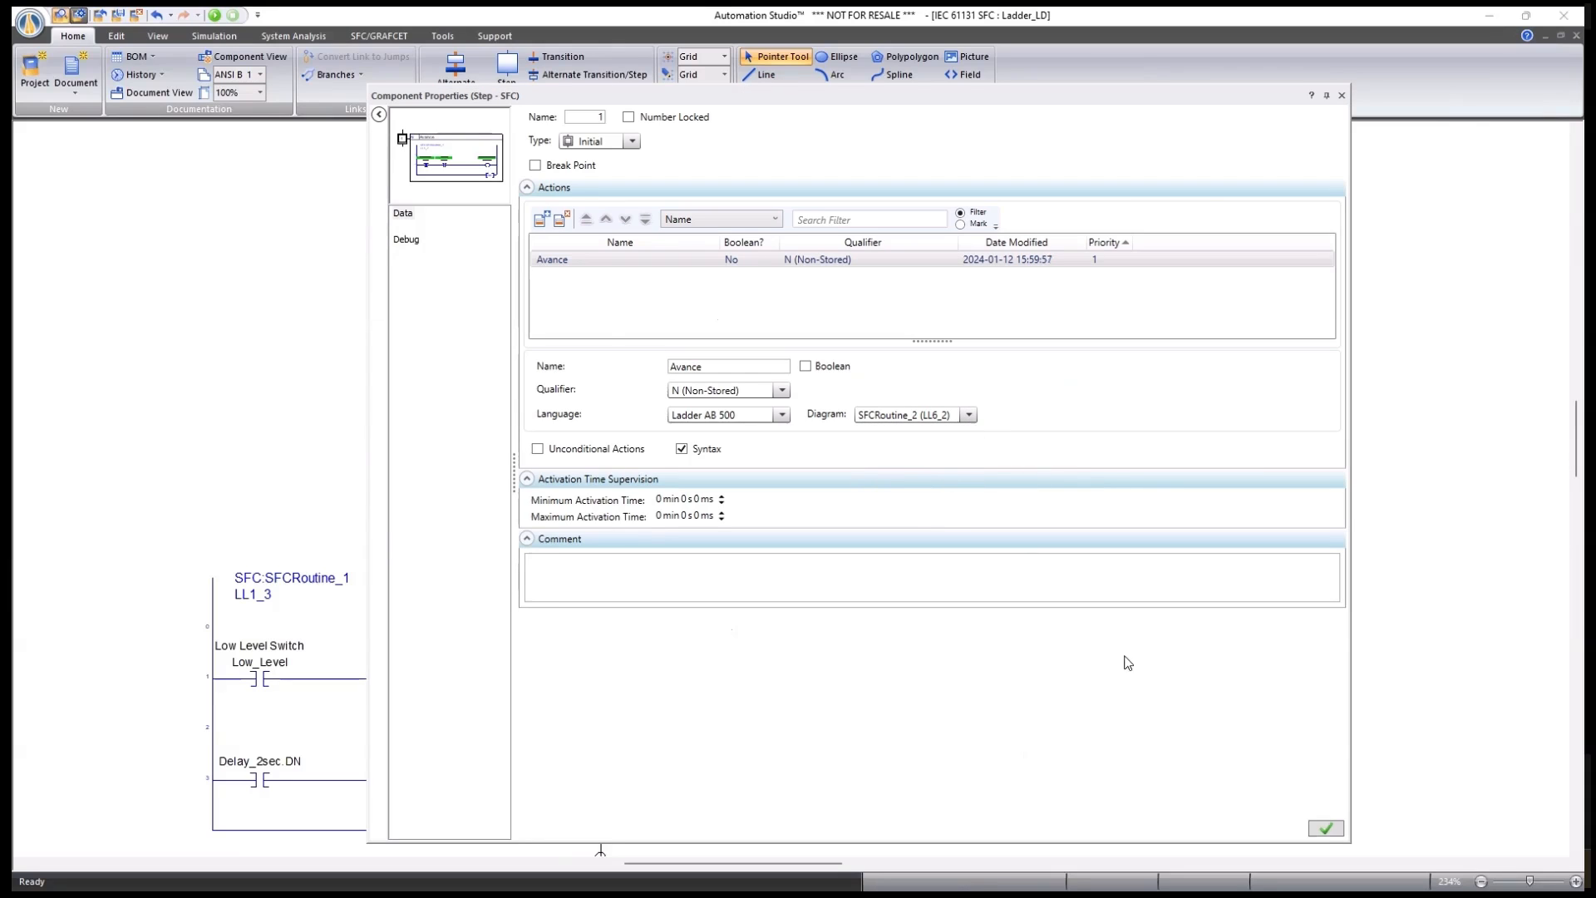
left_click(1326, 829)
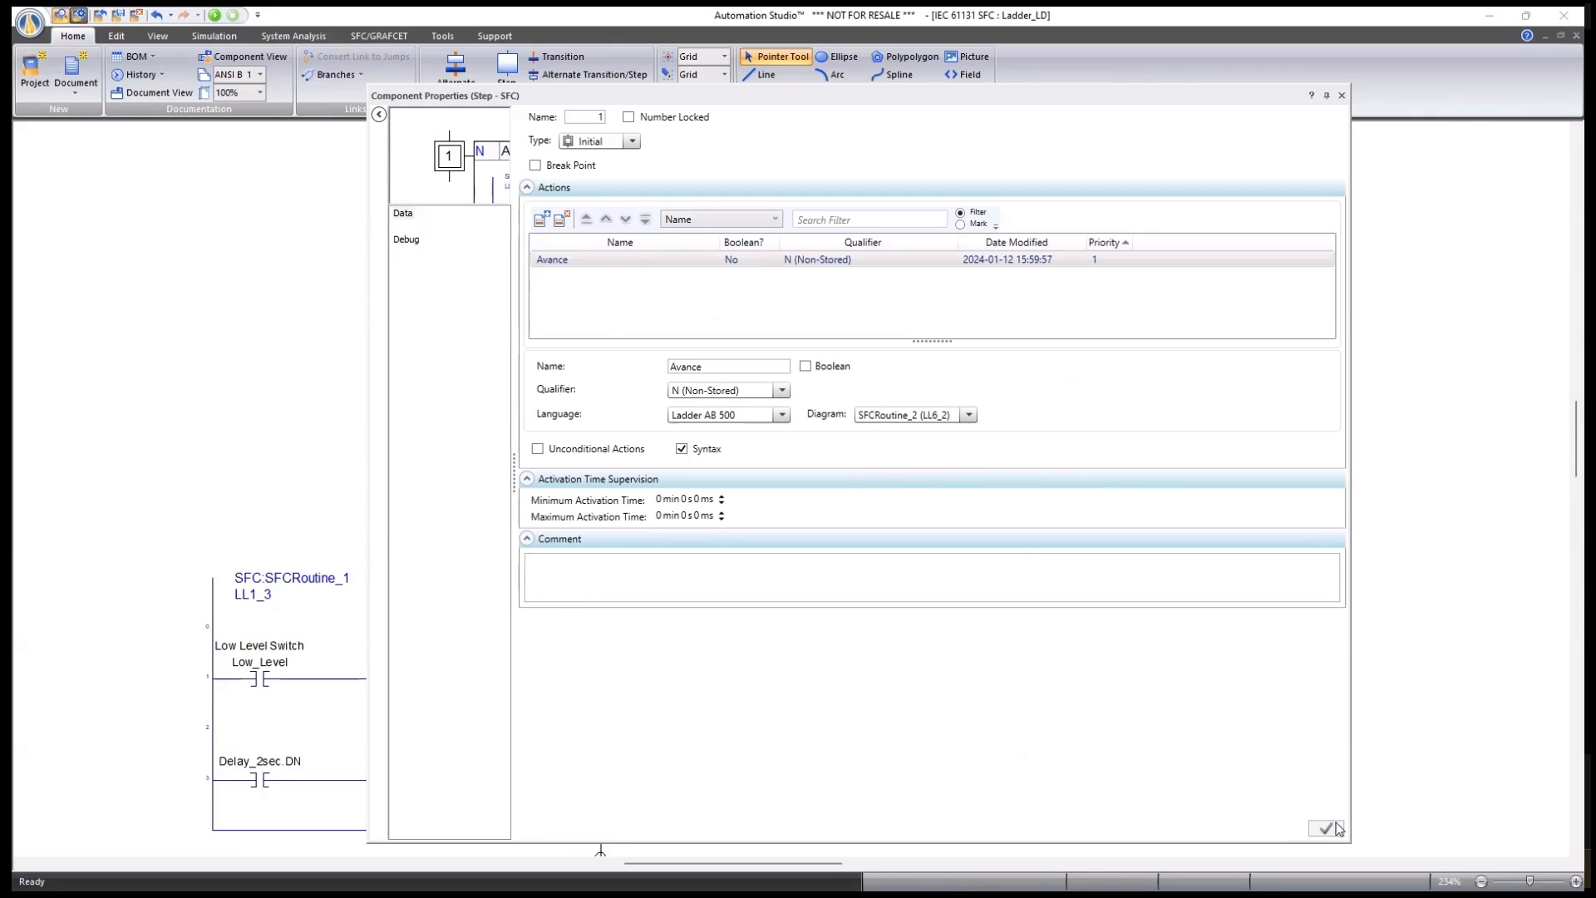
left_click(1342, 96)
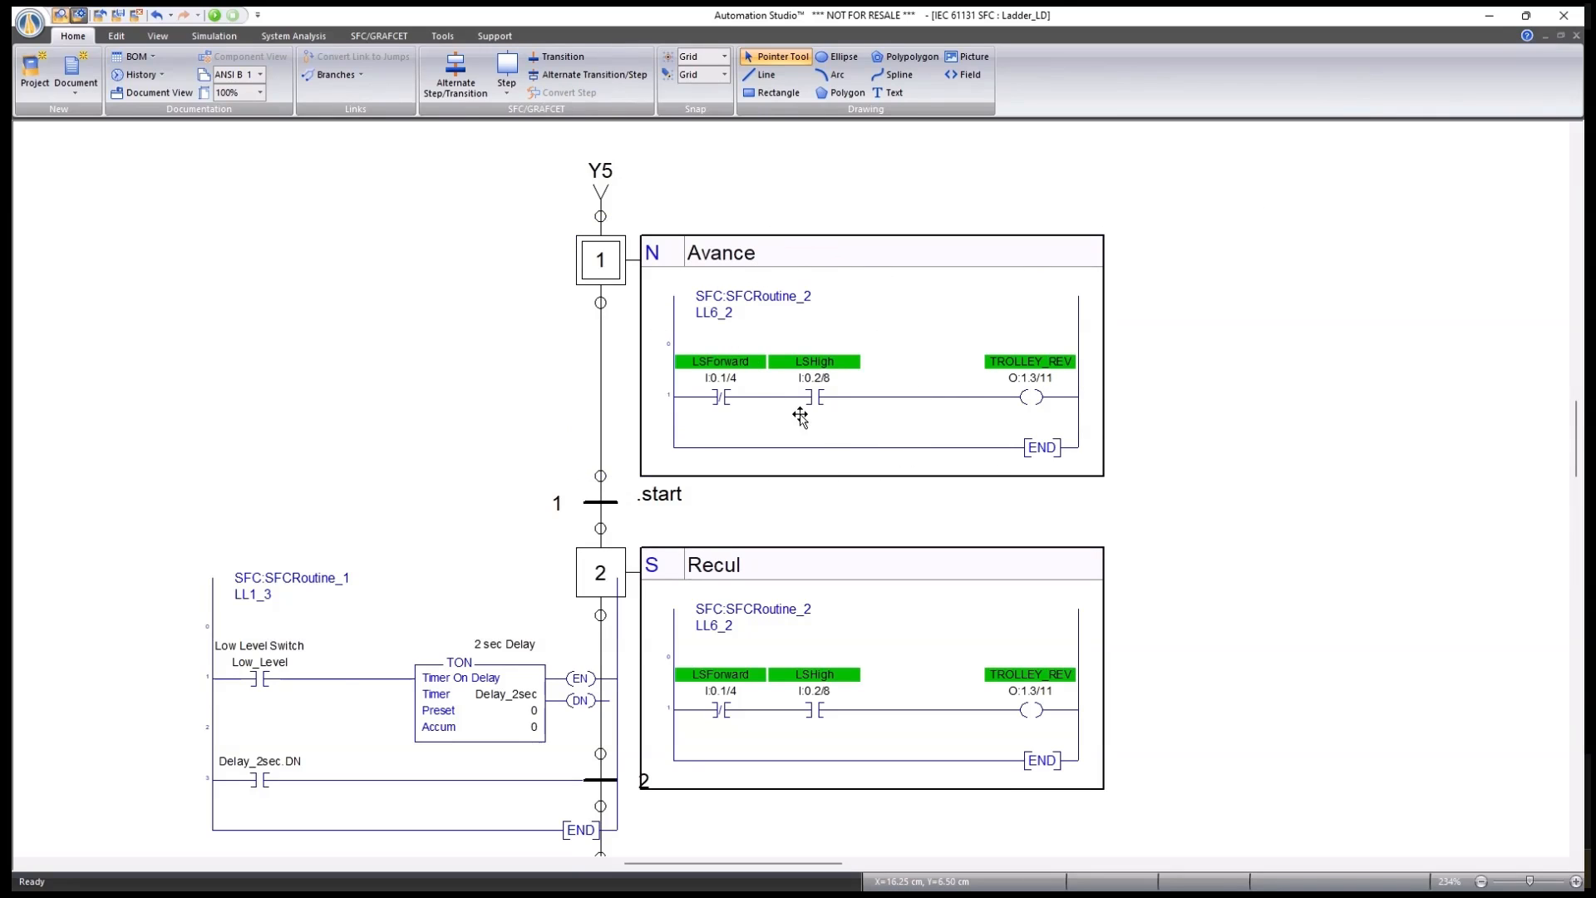
Relink Avance to SFCRoutine_1 (LL1_2), apply, and reopen step 1 to verify.
double_click(600, 258)
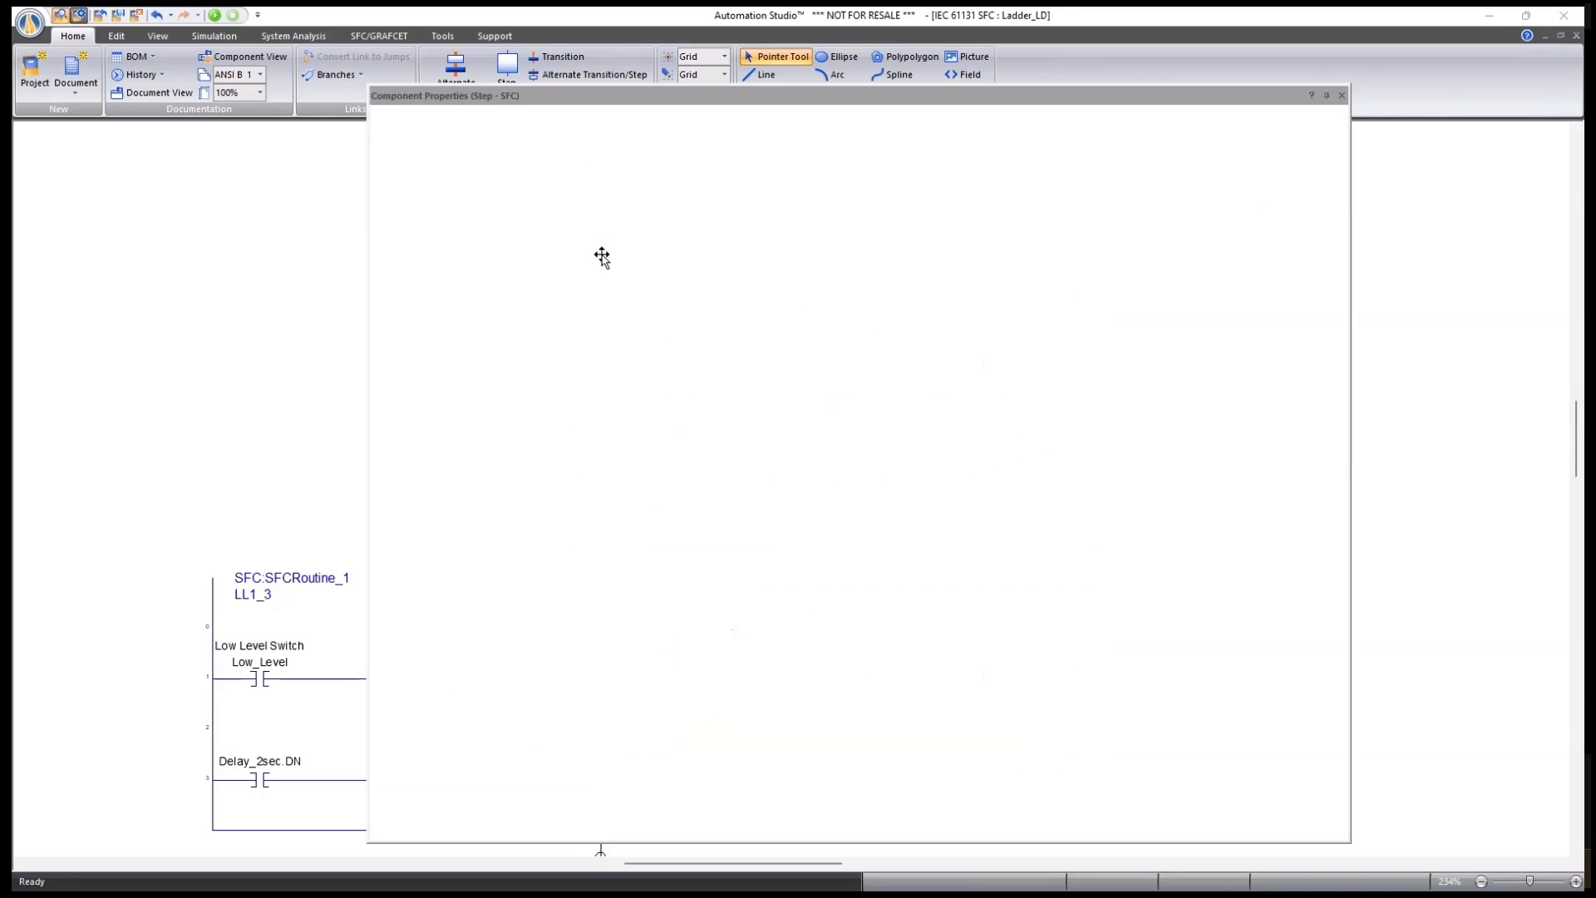
left_click(949, 415)
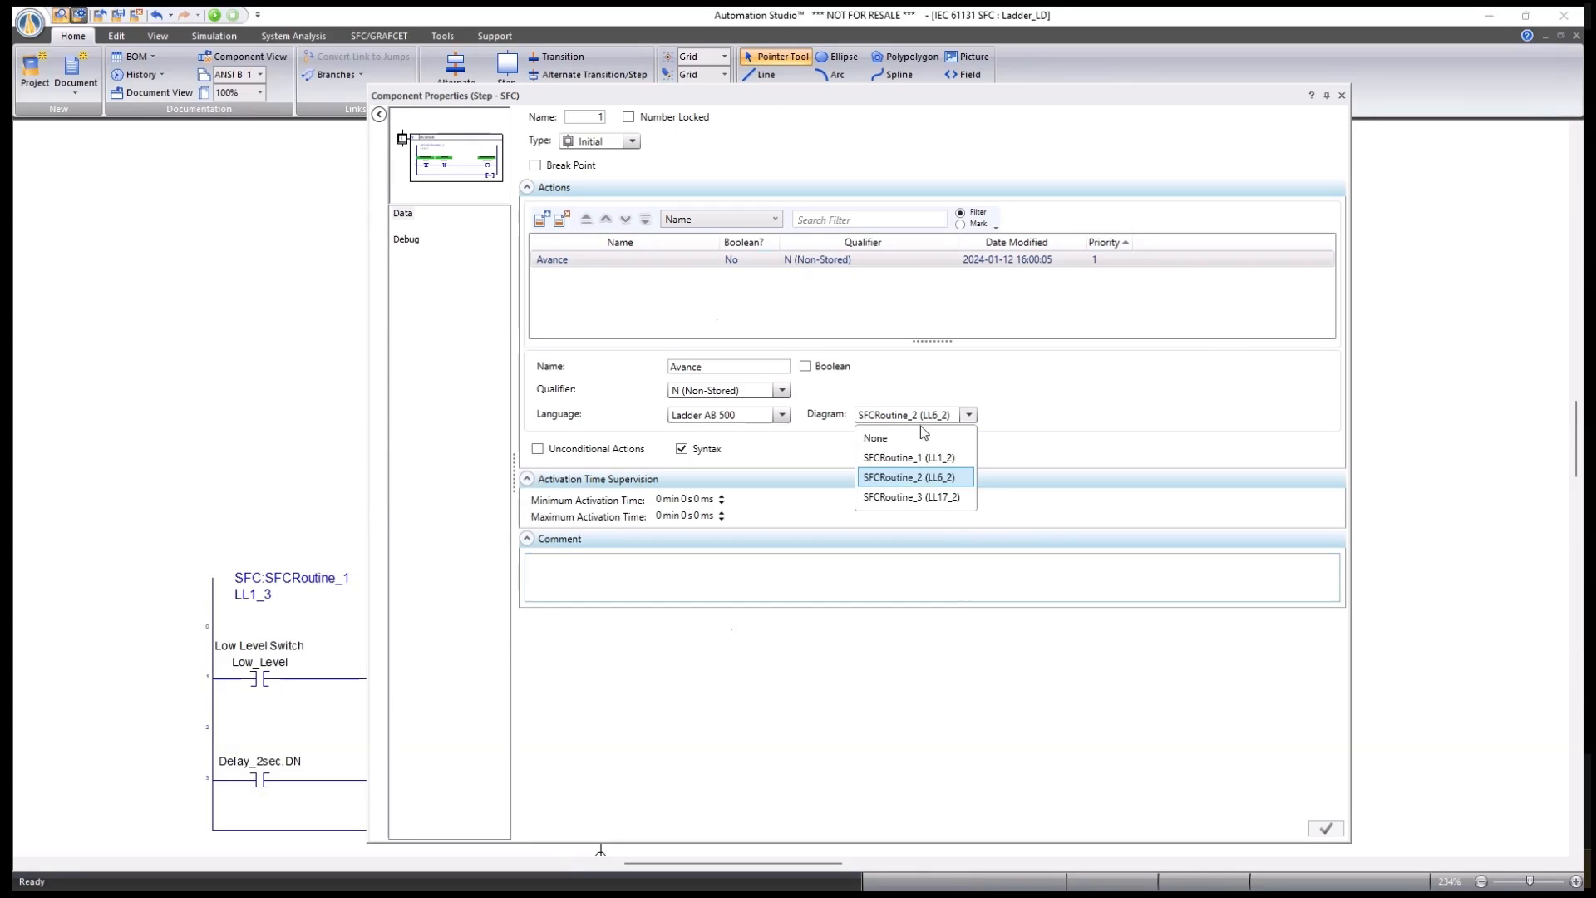
left_click(891, 458)
left_click(1325, 828)
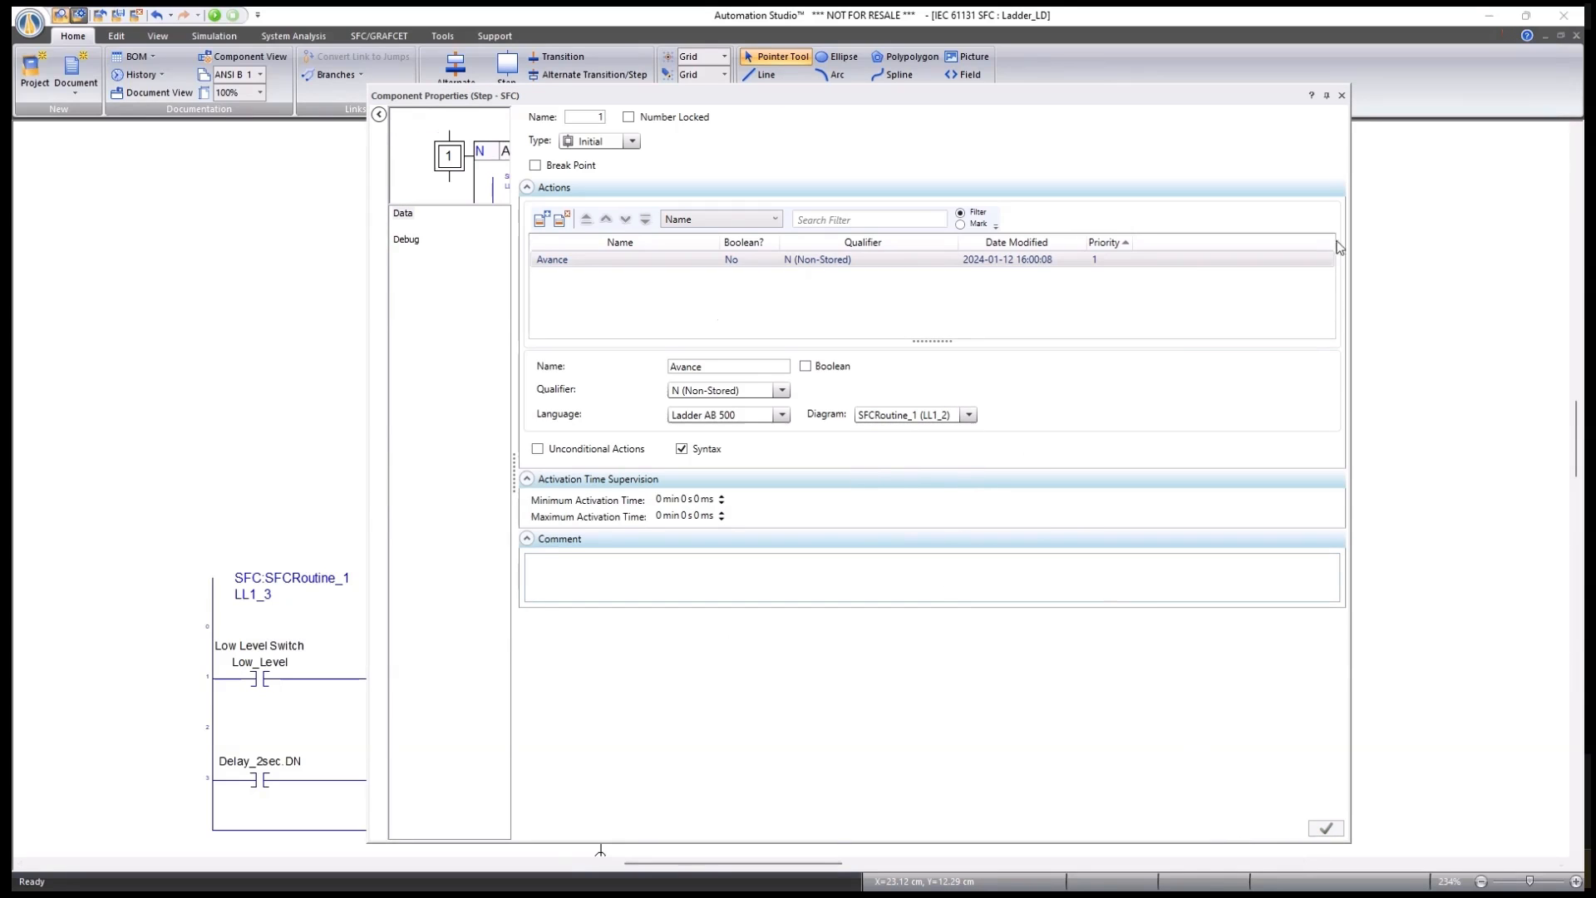
left_click(1341, 96)
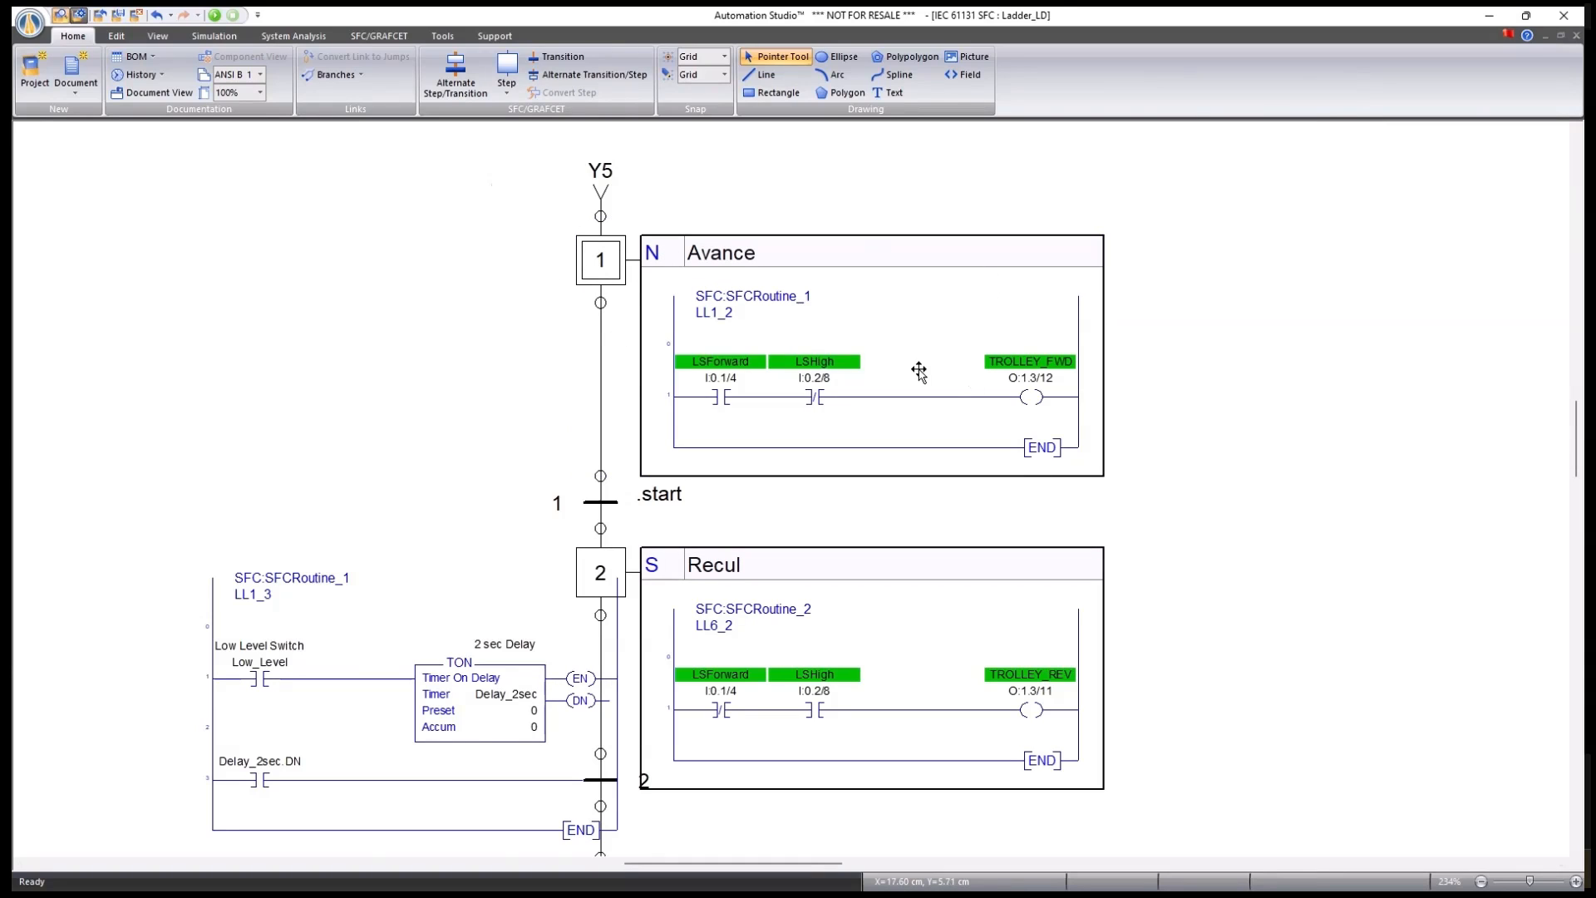
double_click(612, 254)
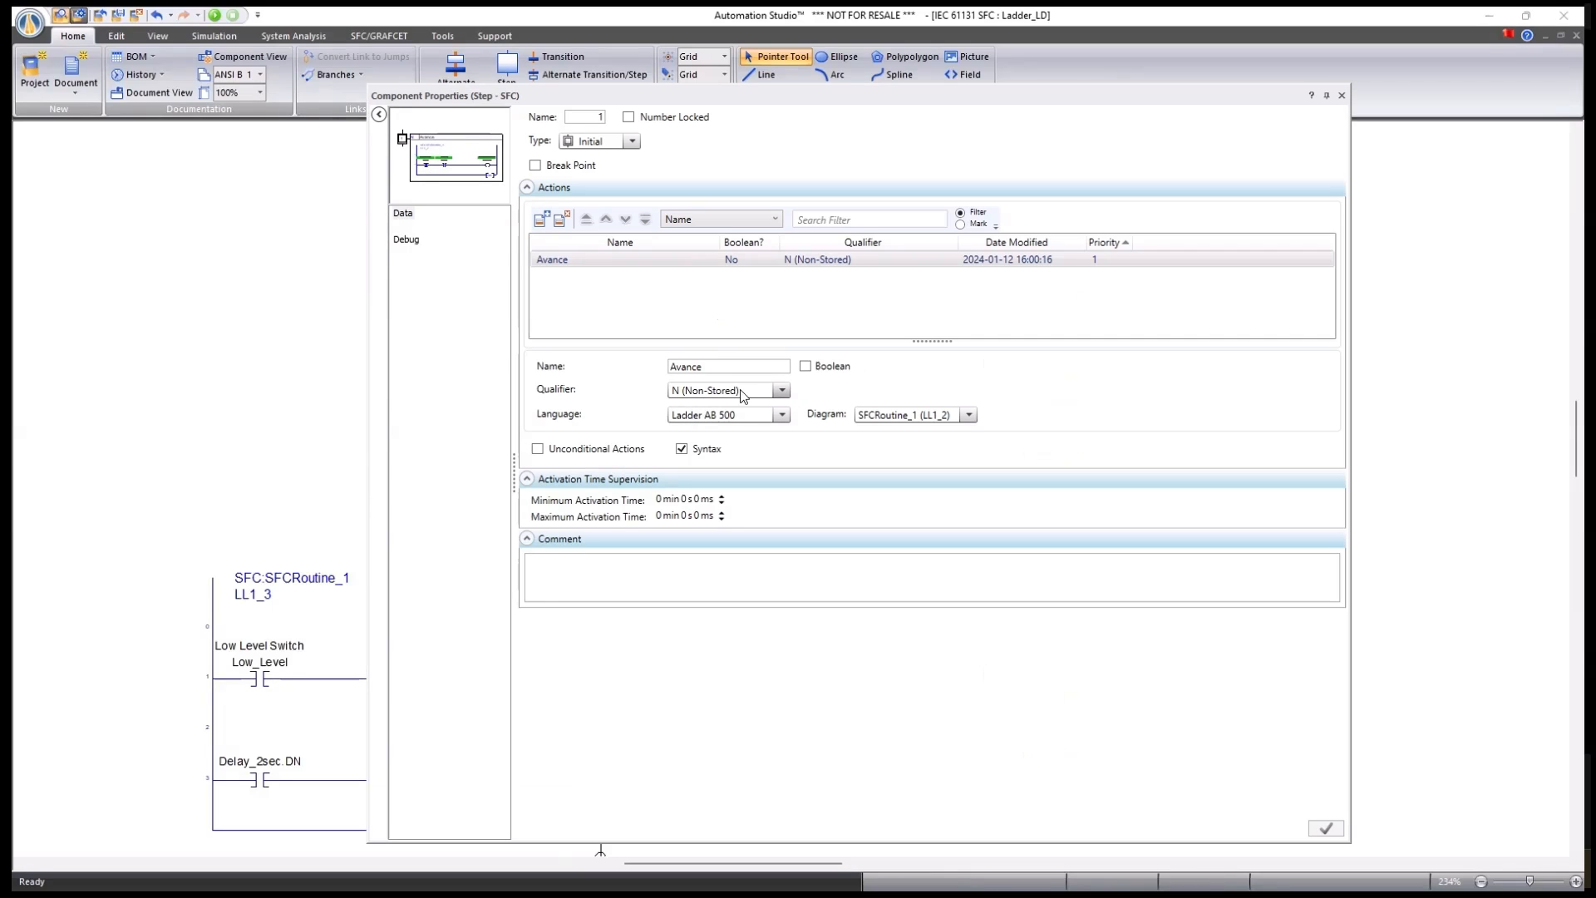
left_click(1341, 97)
scroll(459, 432, "down", 2, "ctrl")
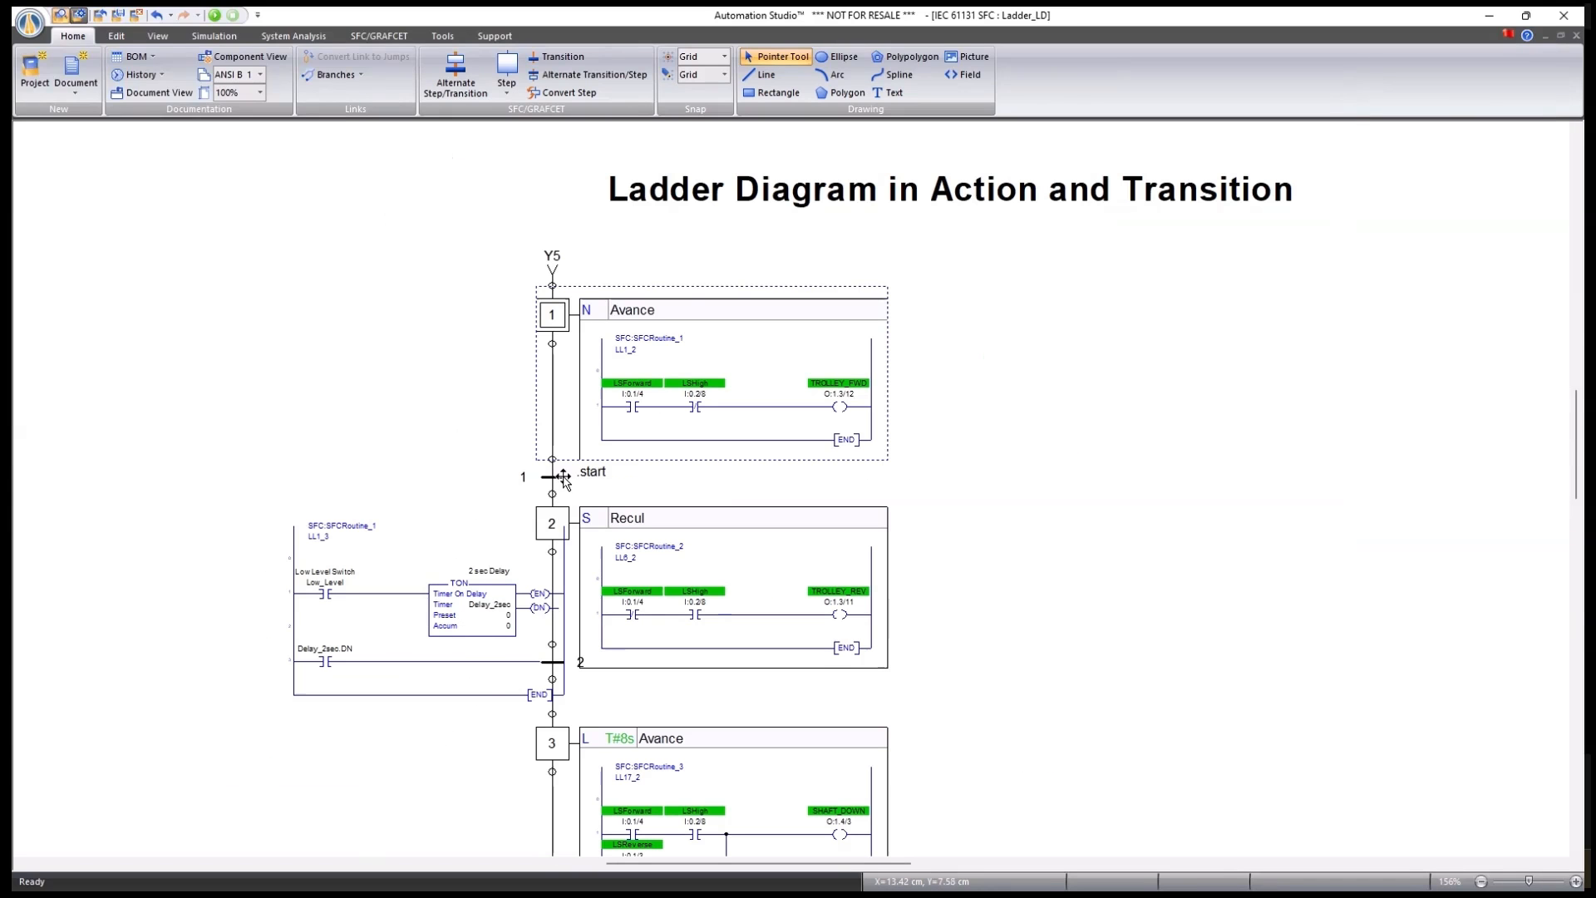
Inspect transition 2's properties, whose condition is Ladder AB 5000 SFCRoutine_1 (LL1_3).
scroll(431, 759, "up", 2, "ctrl")
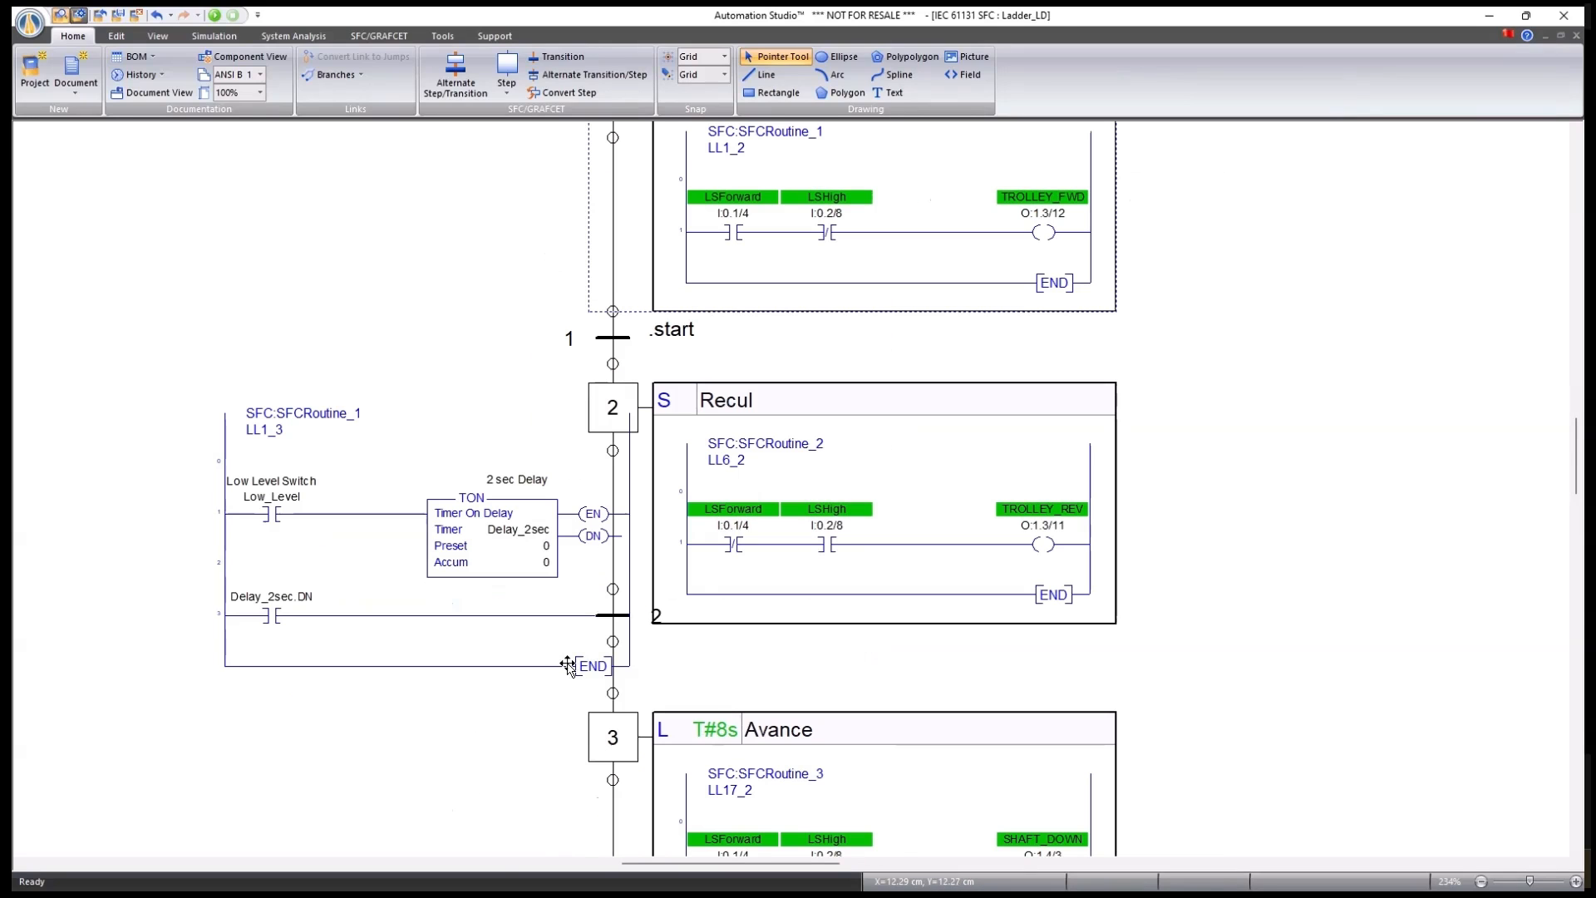
left_click(607, 617)
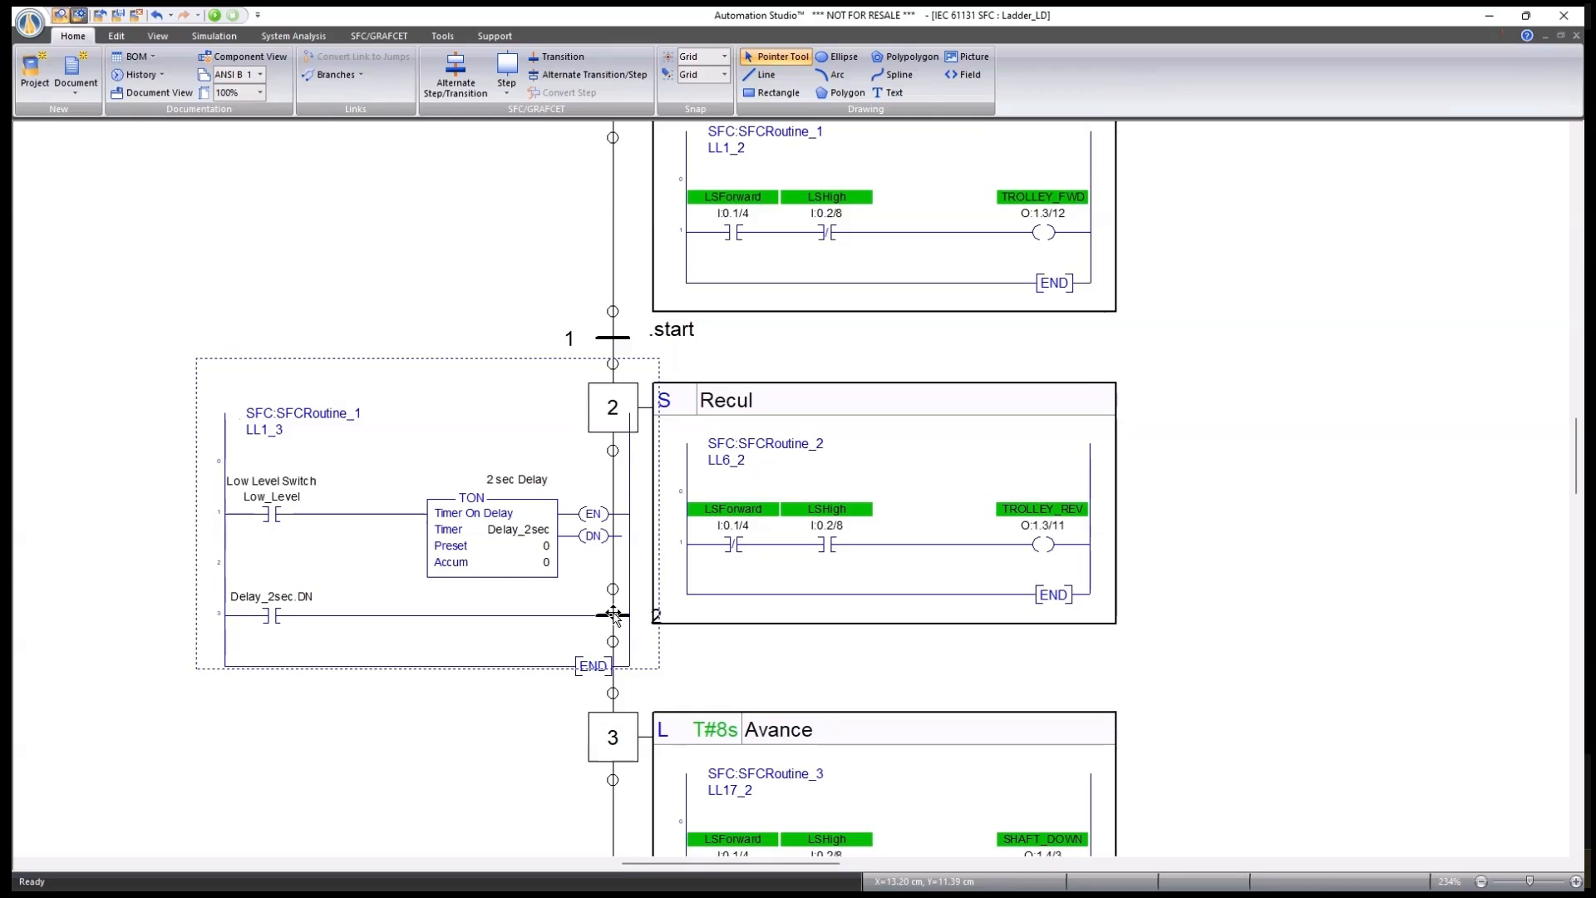
double_click(614, 615)
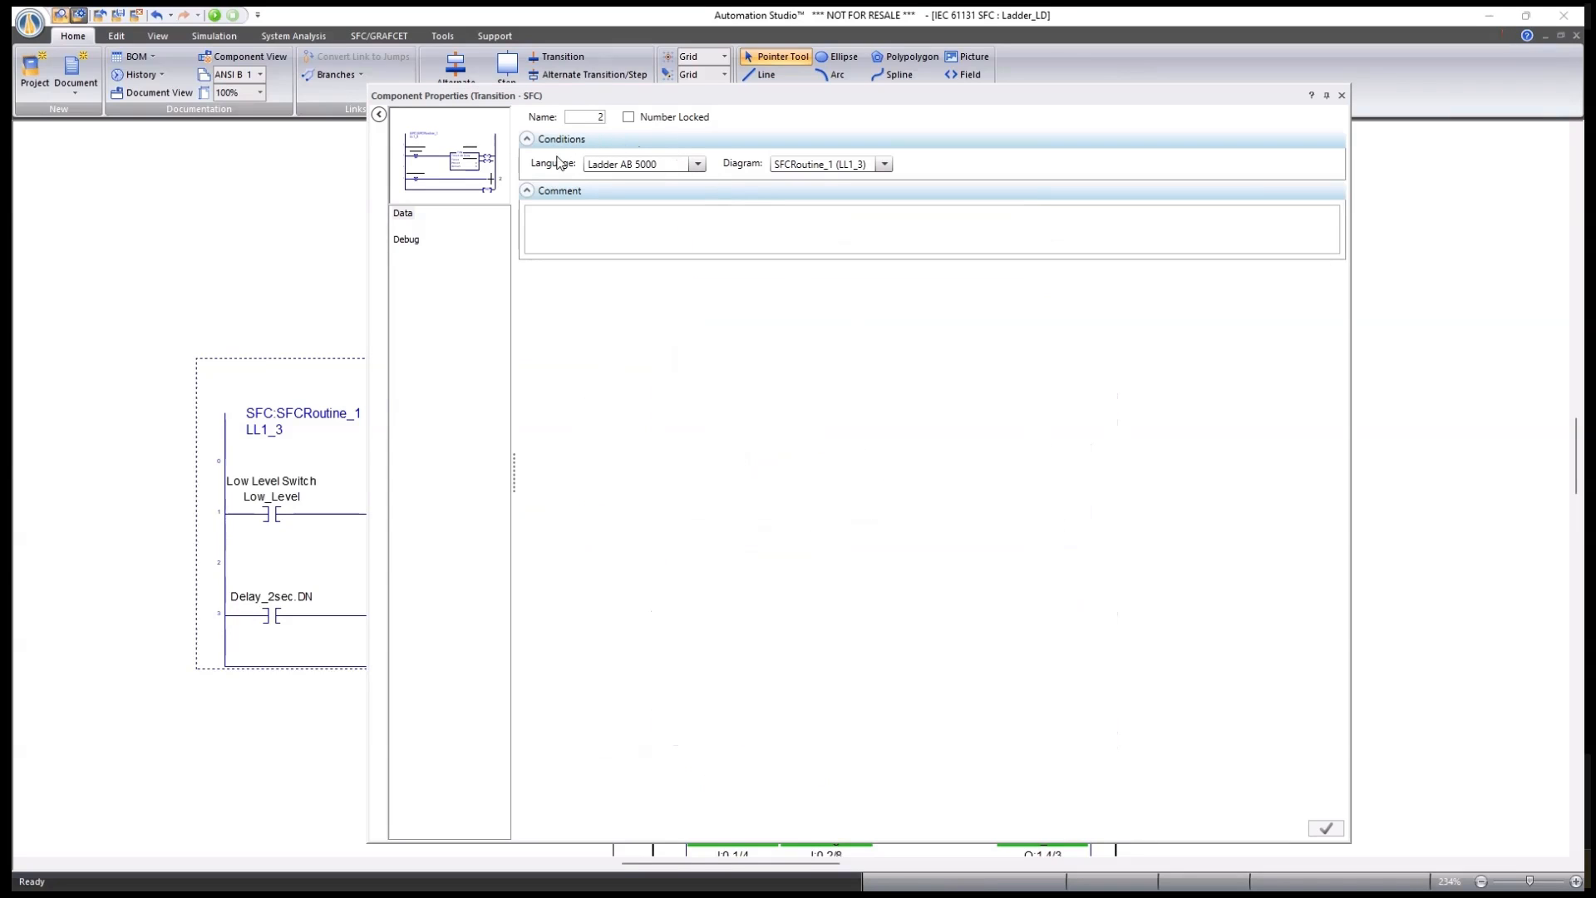
left_click(1343, 94)
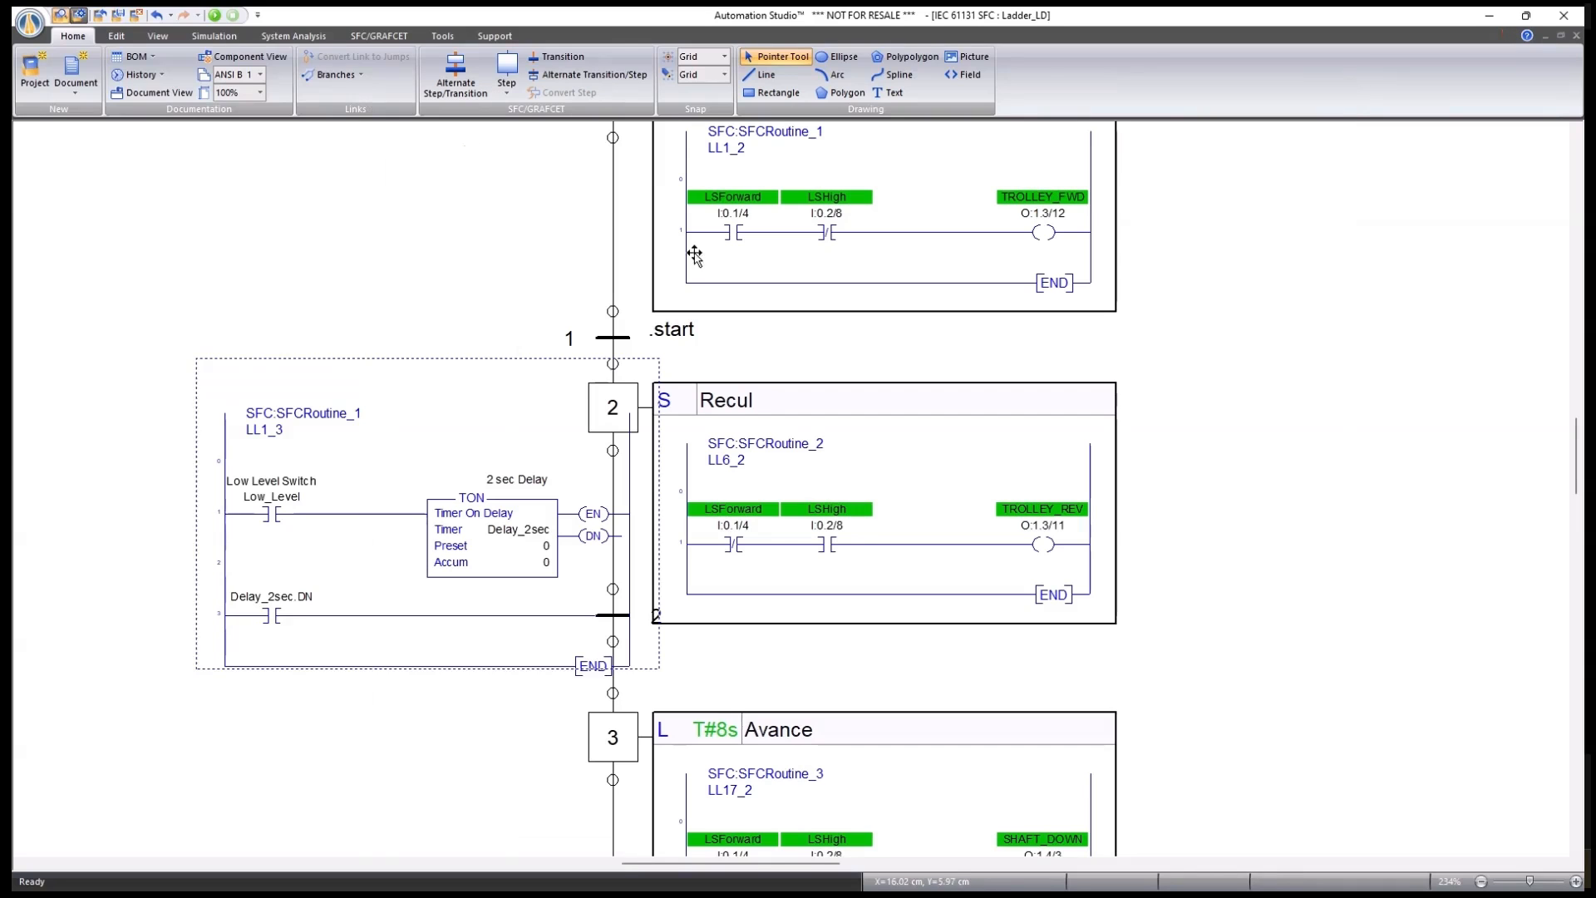
Check the language list for transition 1 .start, leaving it as Structured Text.
double_click(602, 329)
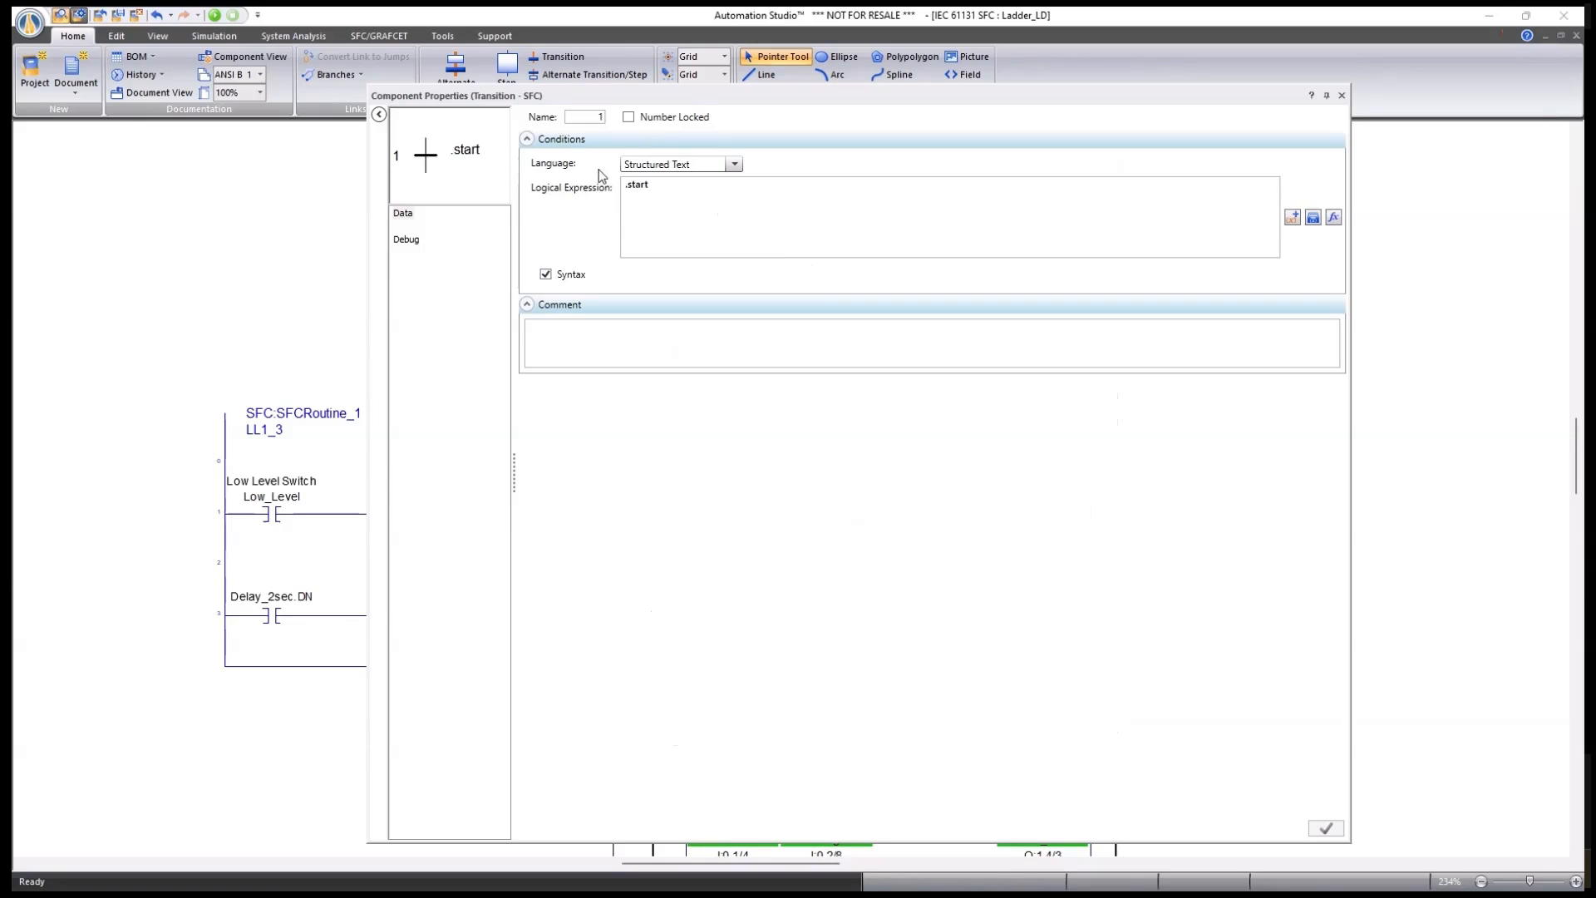
left_click(736, 165)
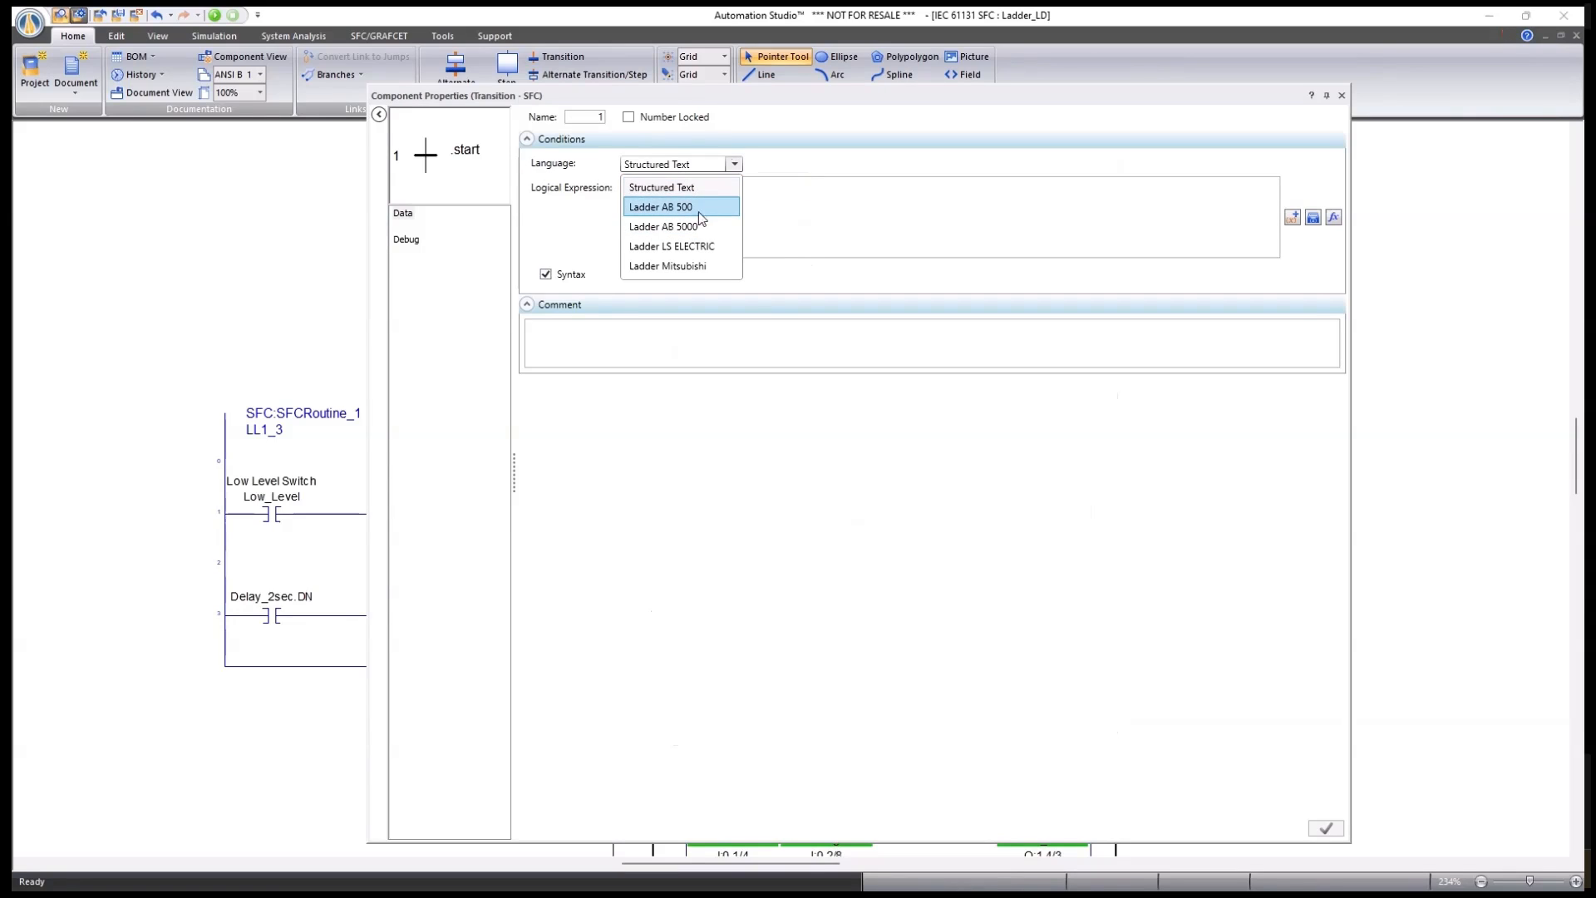
left_click(891, 175)
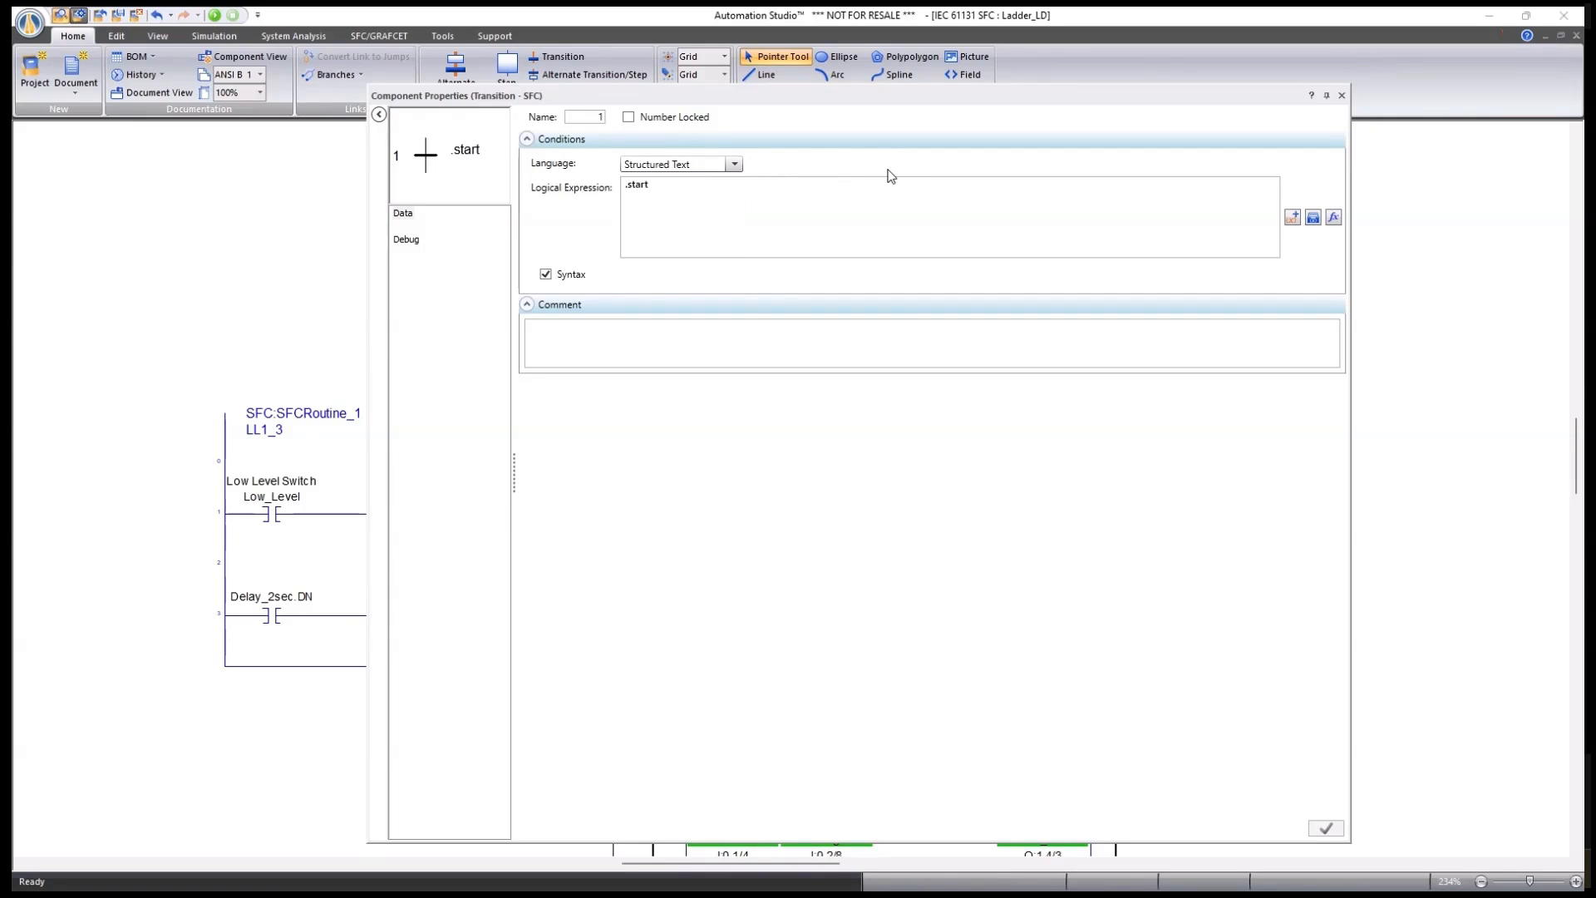
left_click(1341, 94)
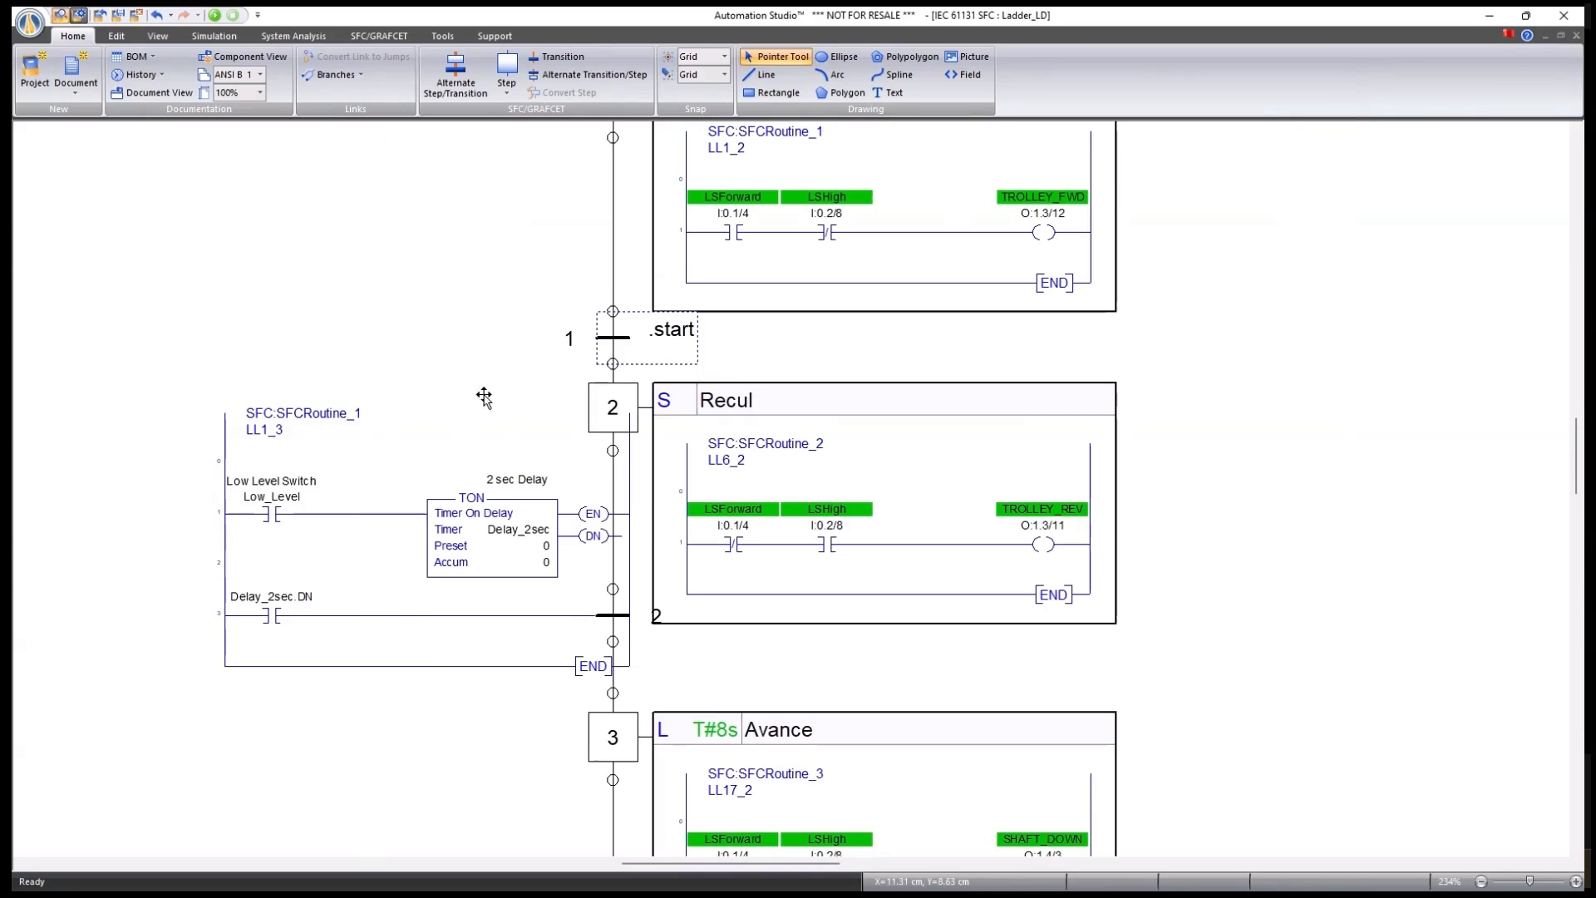
Recheck transition 2's properties, then move the Project Explorer panel beside the diagram.
double_click(615, 616)
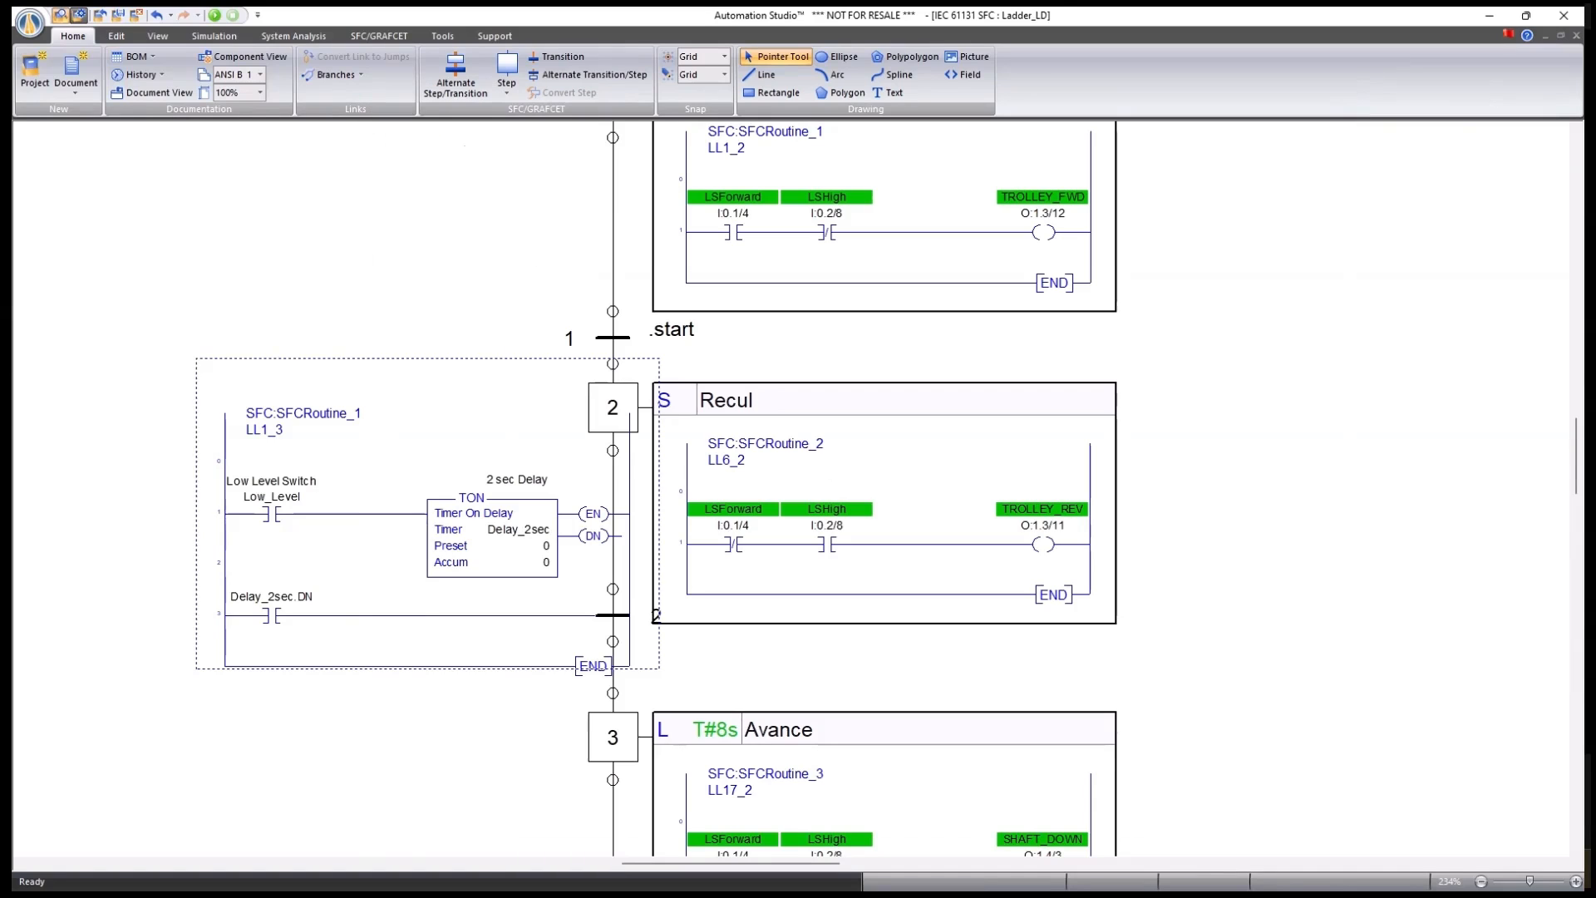
left_click(1340, 95)
left_click_drag(1338, 223, 1195, 160)
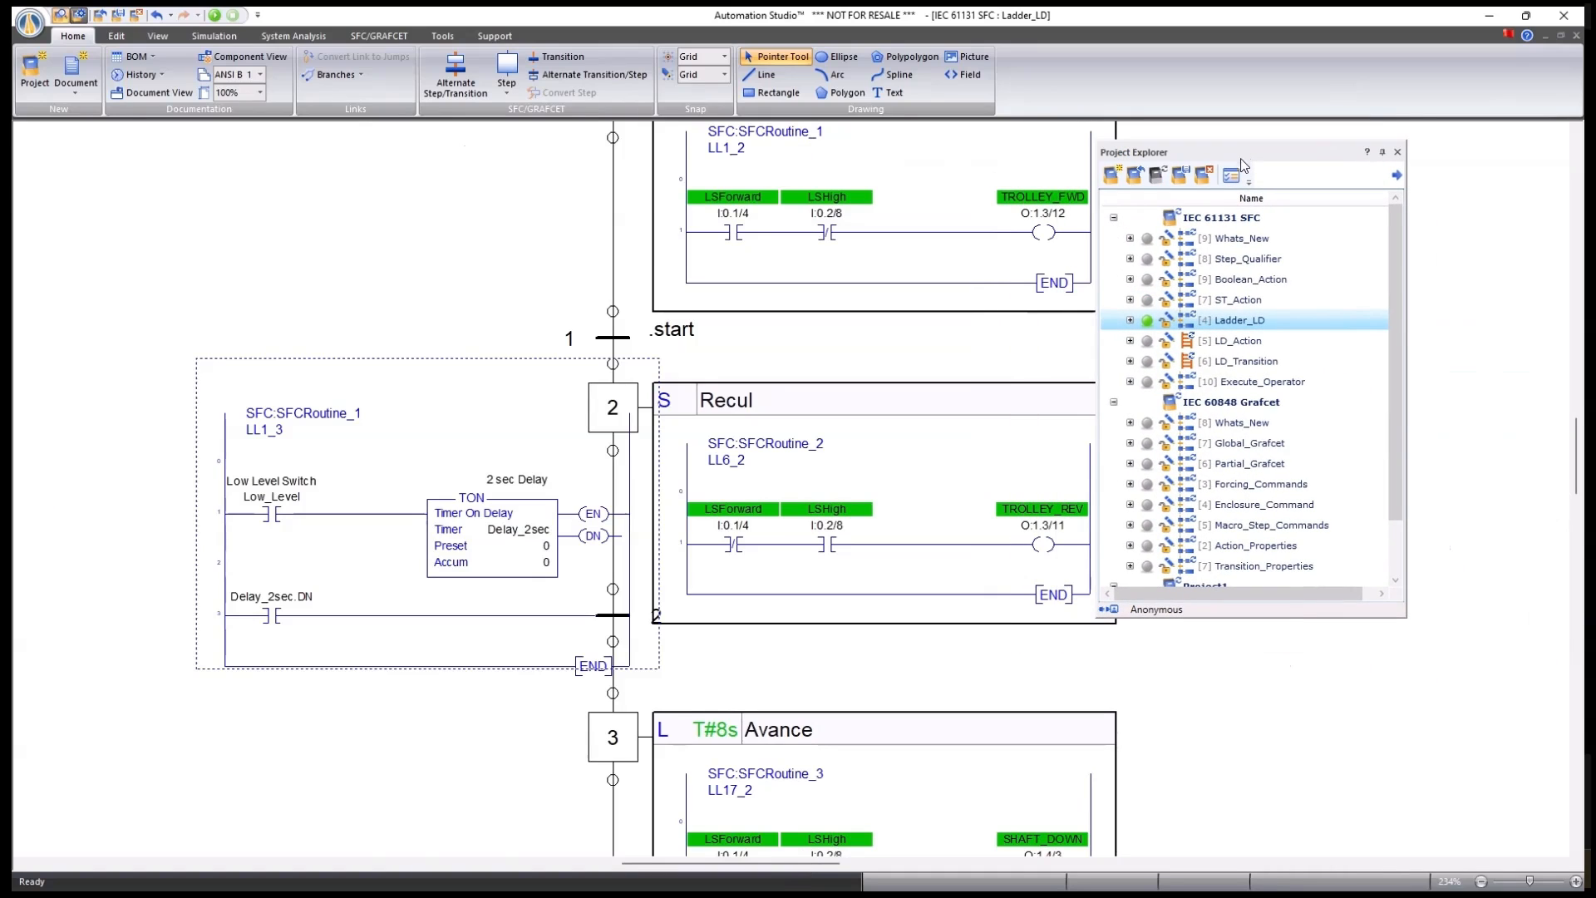
Open the 'AB5000 Ladder Transition' sheet and list the Allen-Bradley 5000 ladder SFC Components.
double_click(1238, 362)
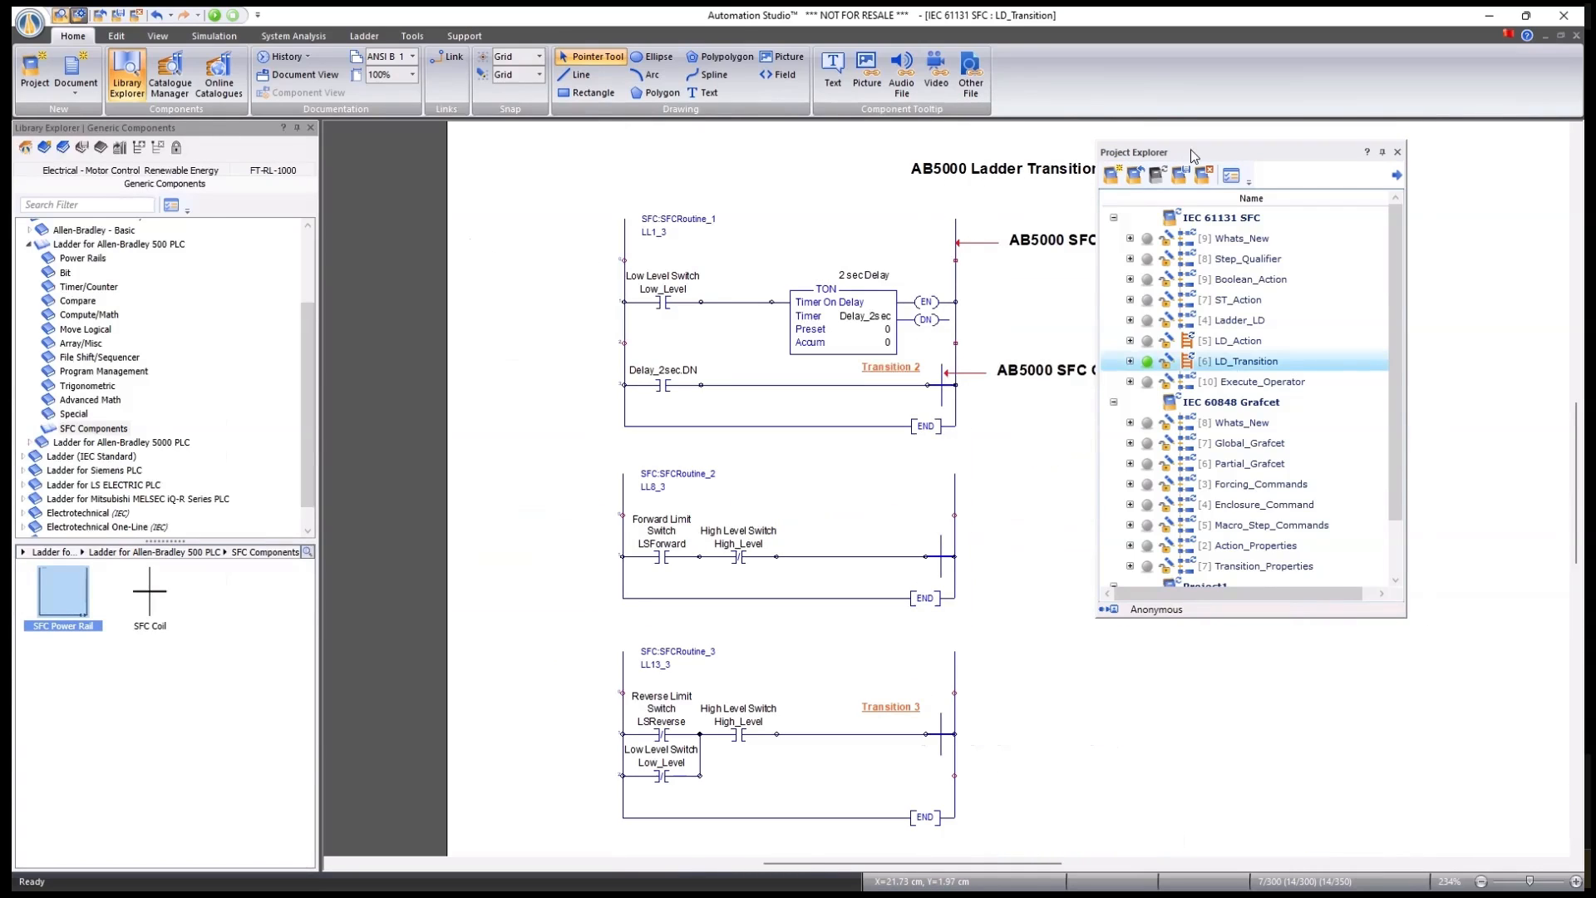
left_click_drag(1195, 153, 1306, 154)
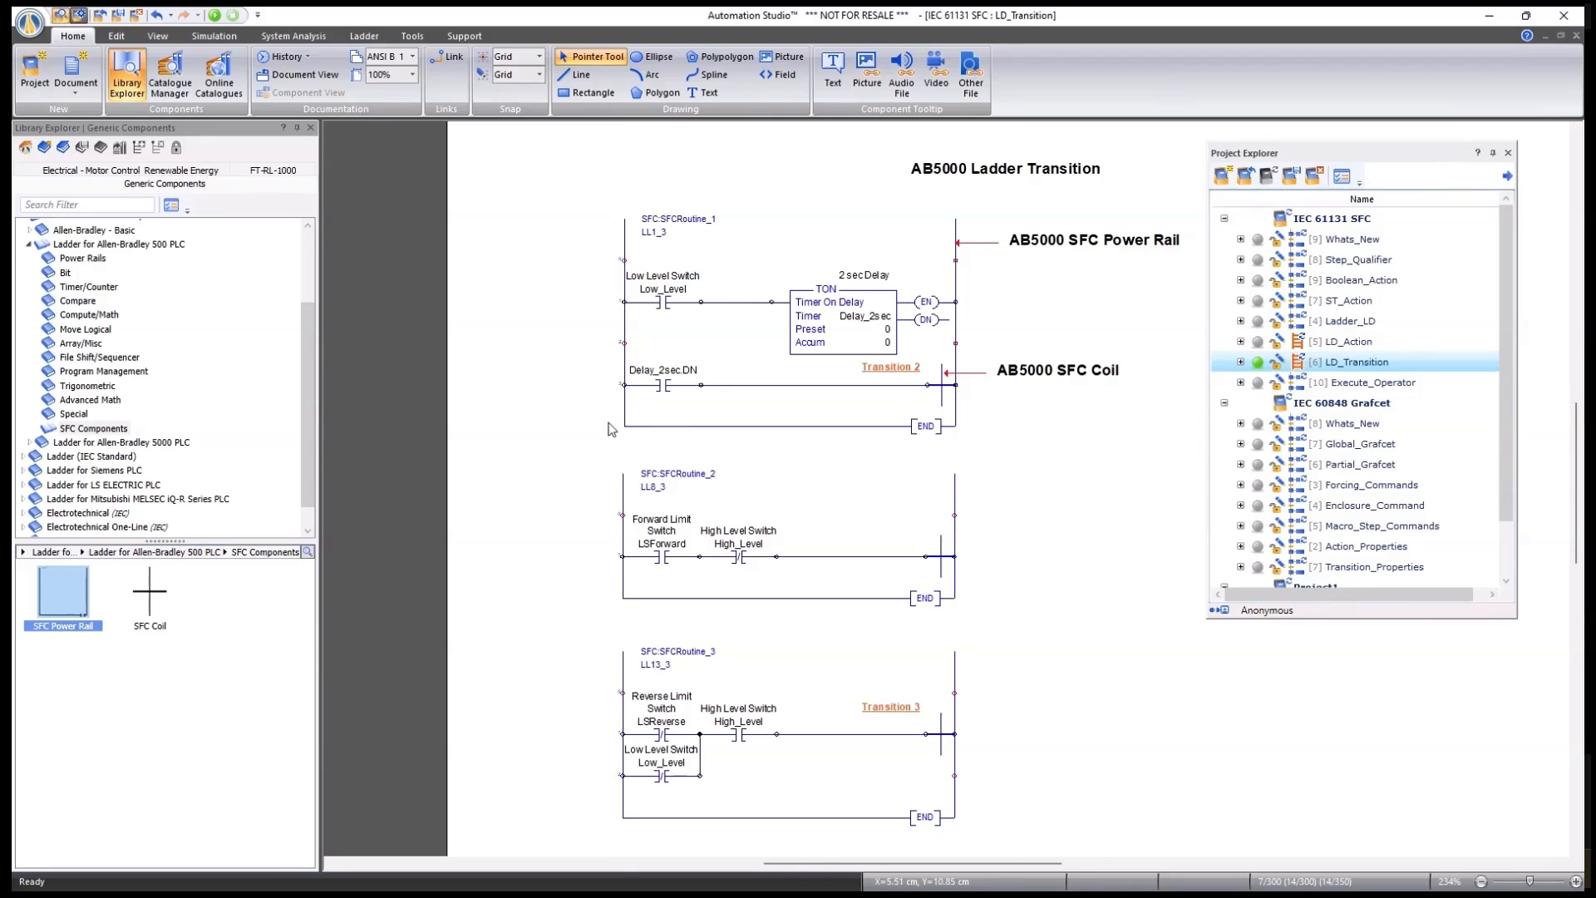
left_click(29, 245)
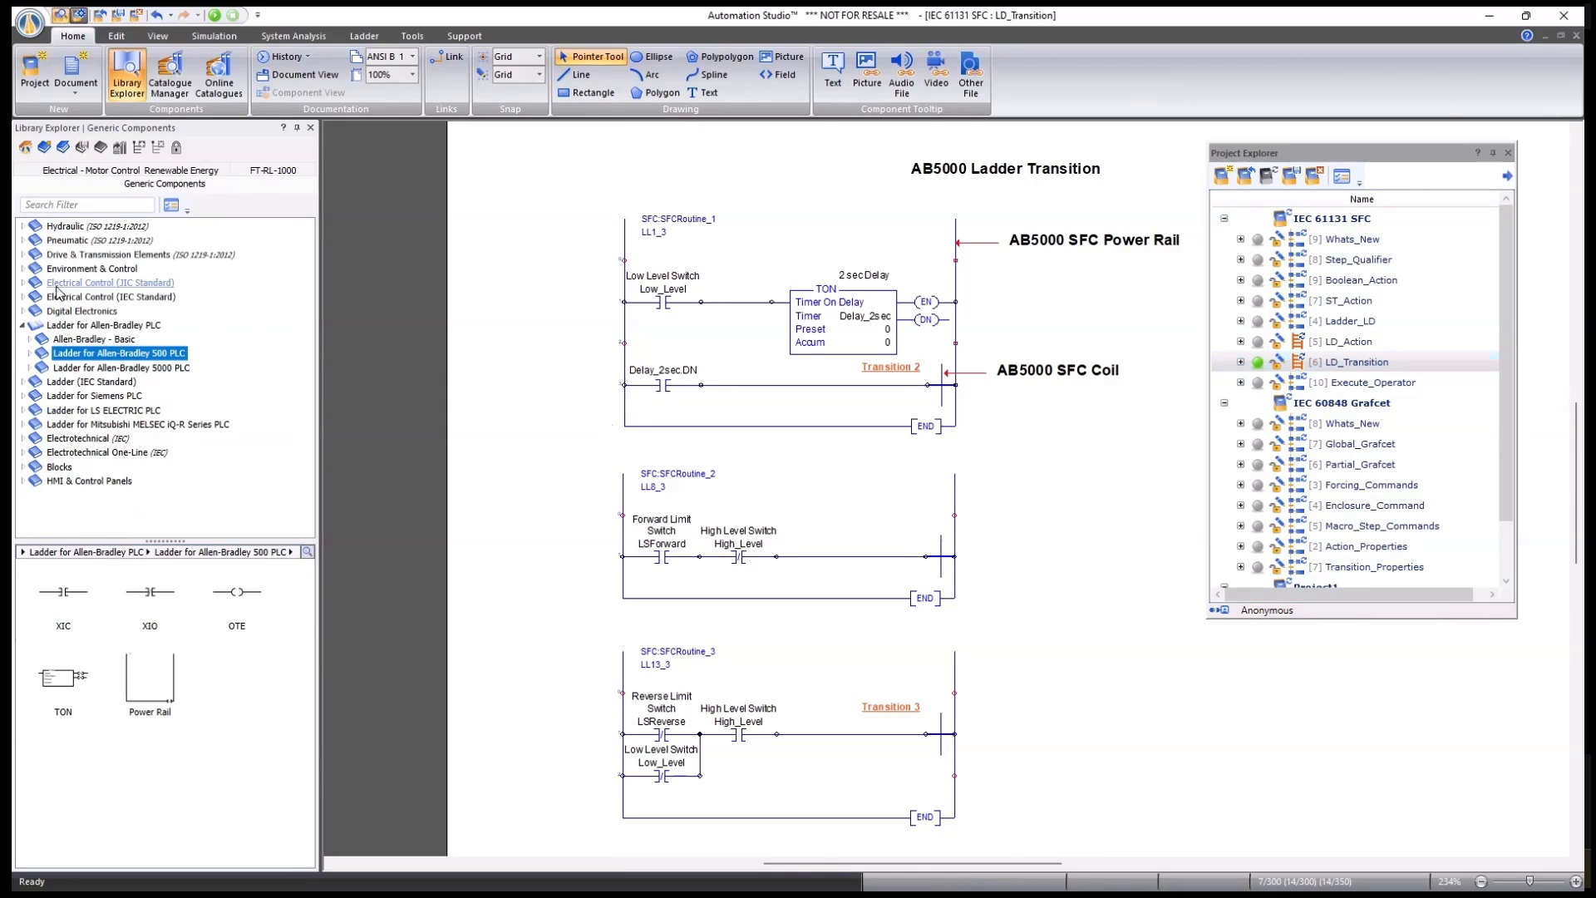
left_click(30, 368)
scroll(125, 405, "down", 4)
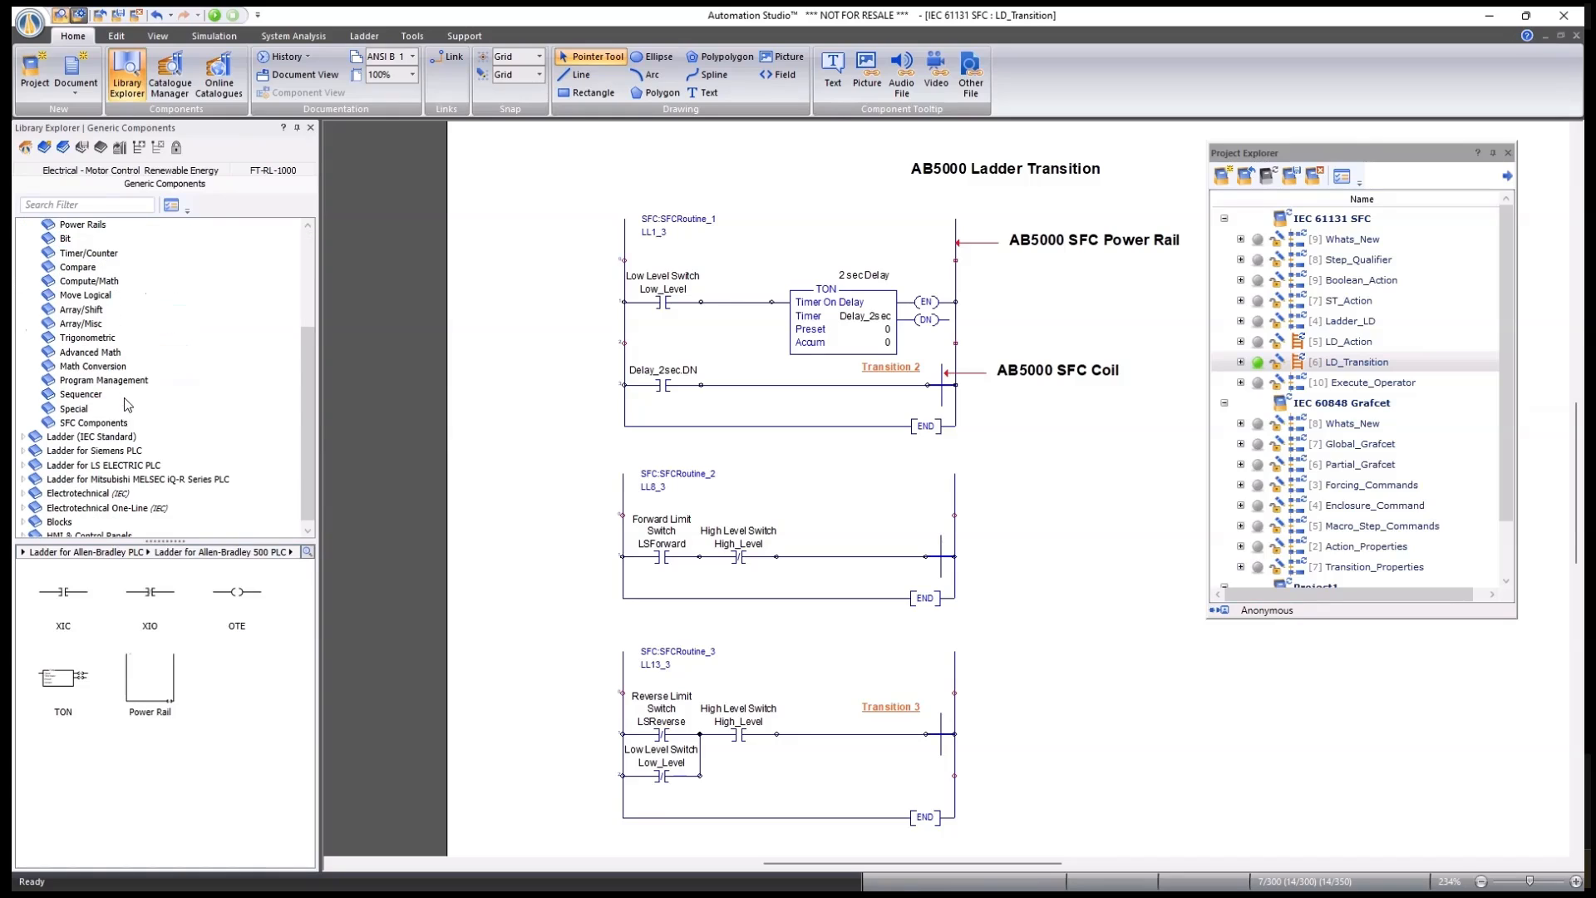
left_click(93, 423)
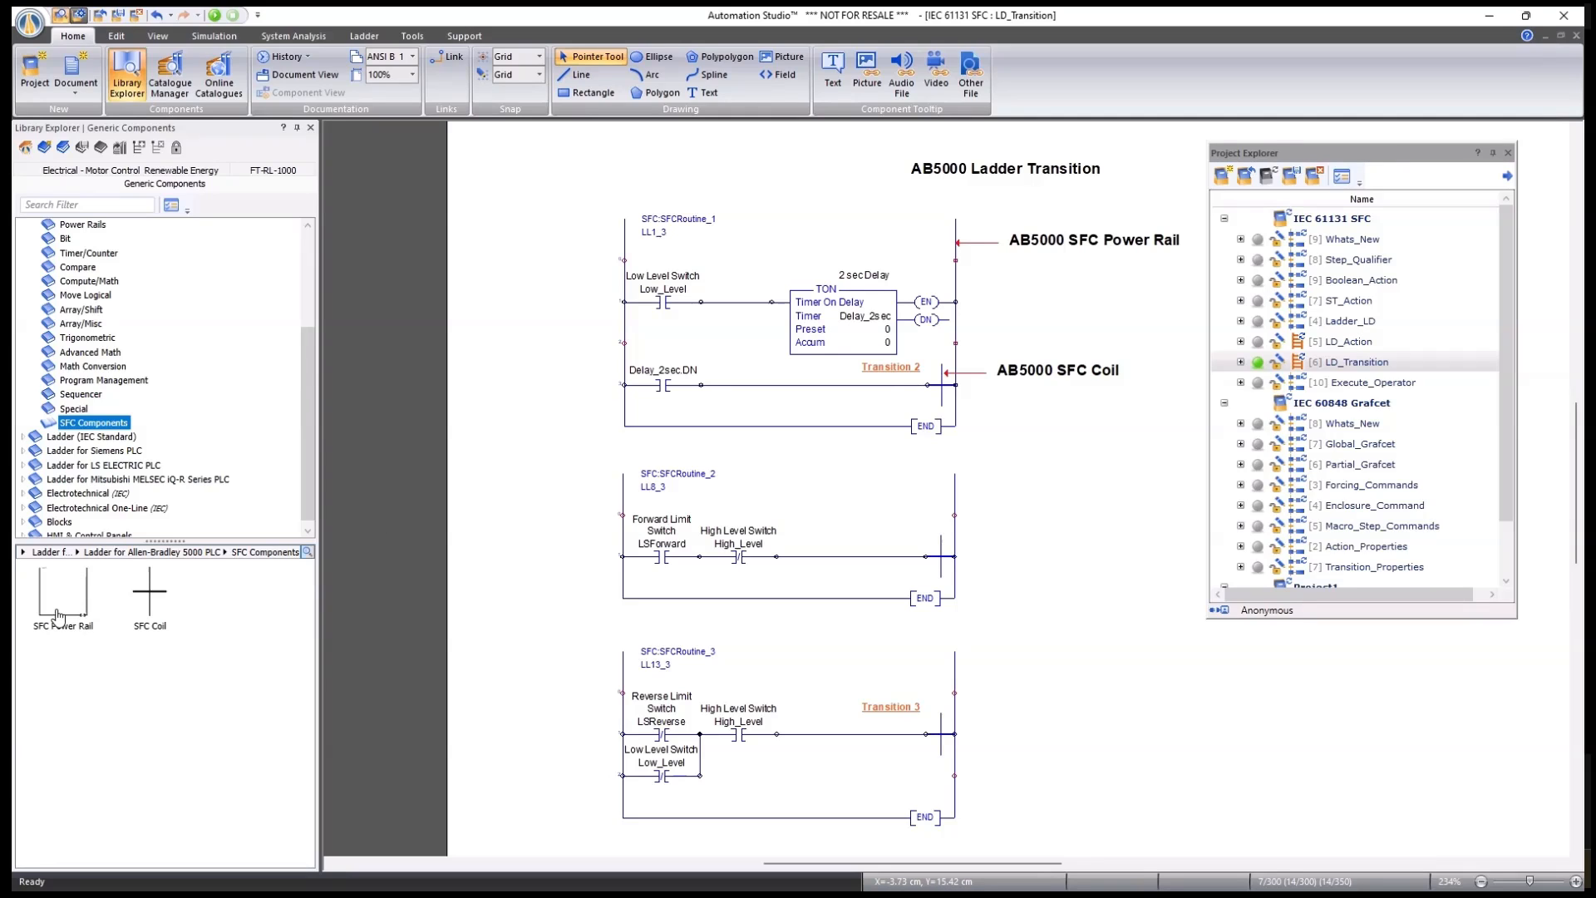
Add an SFC Power Rail rung, SFCRoutine_4 (LL20_3), and position it on the sheet.
left_click_drag(58, 617, 1167, 489)
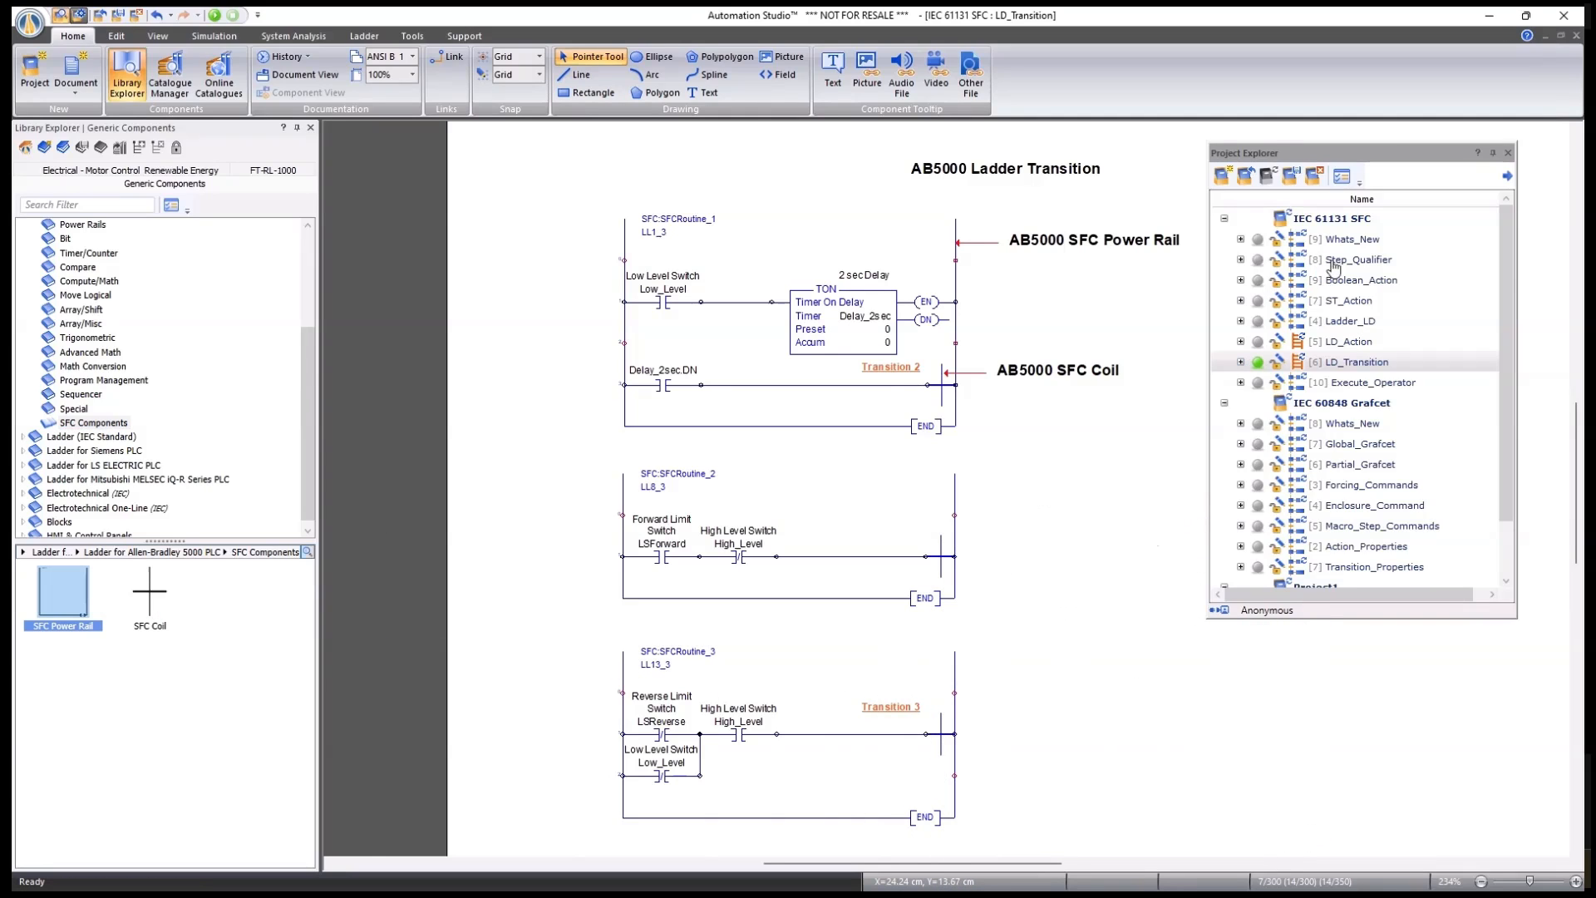
left_click(1508, 153)
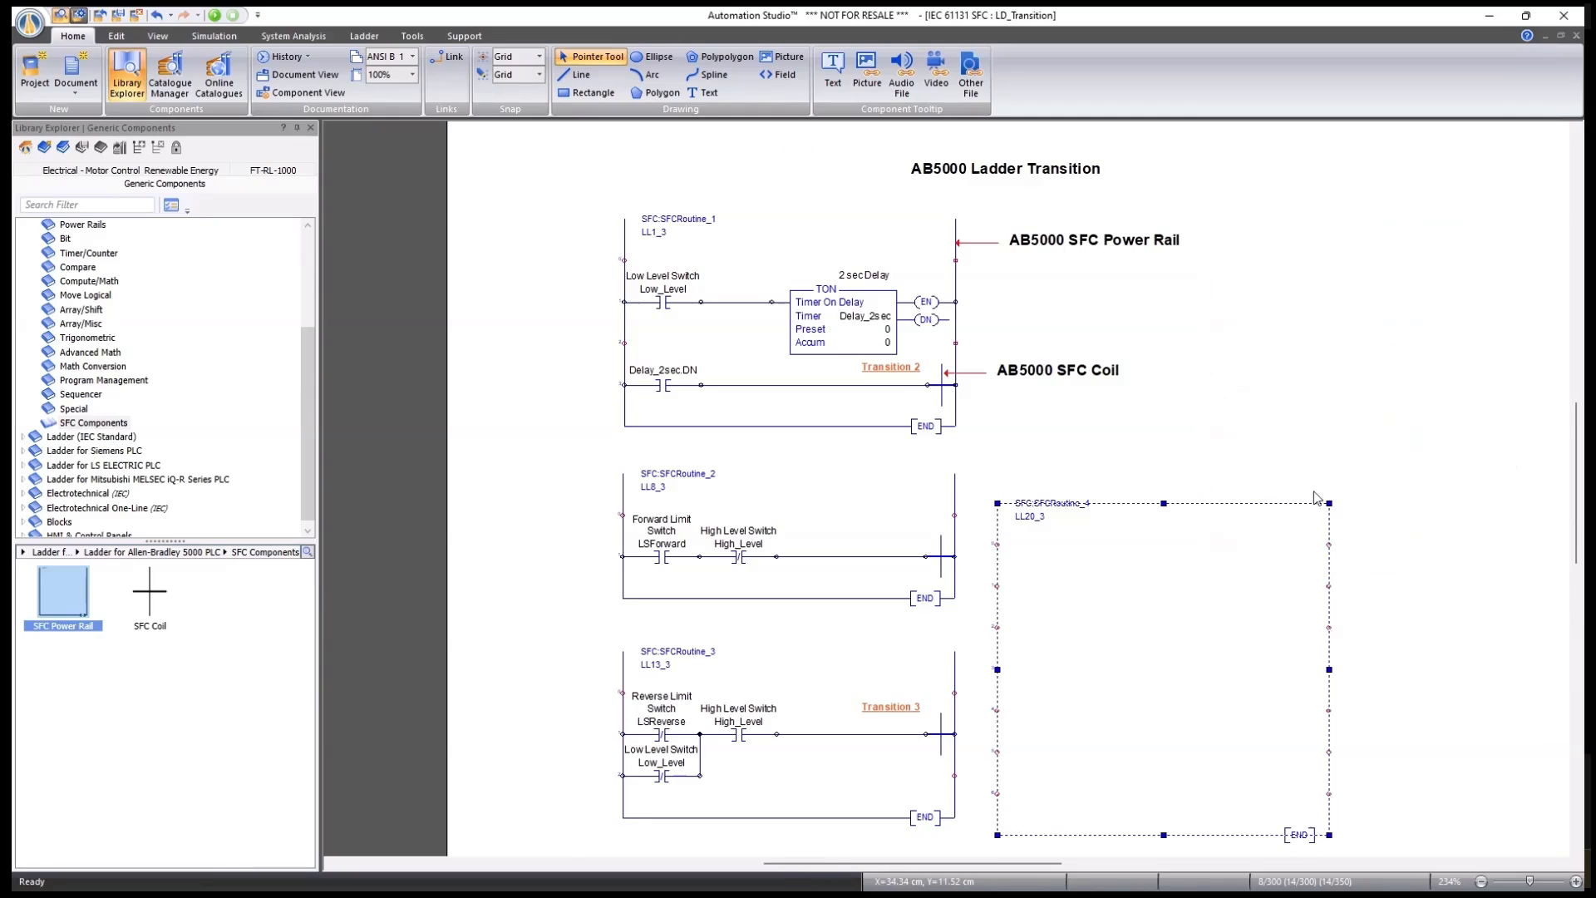
left_click_drag(1189, 504, 1267, 455)
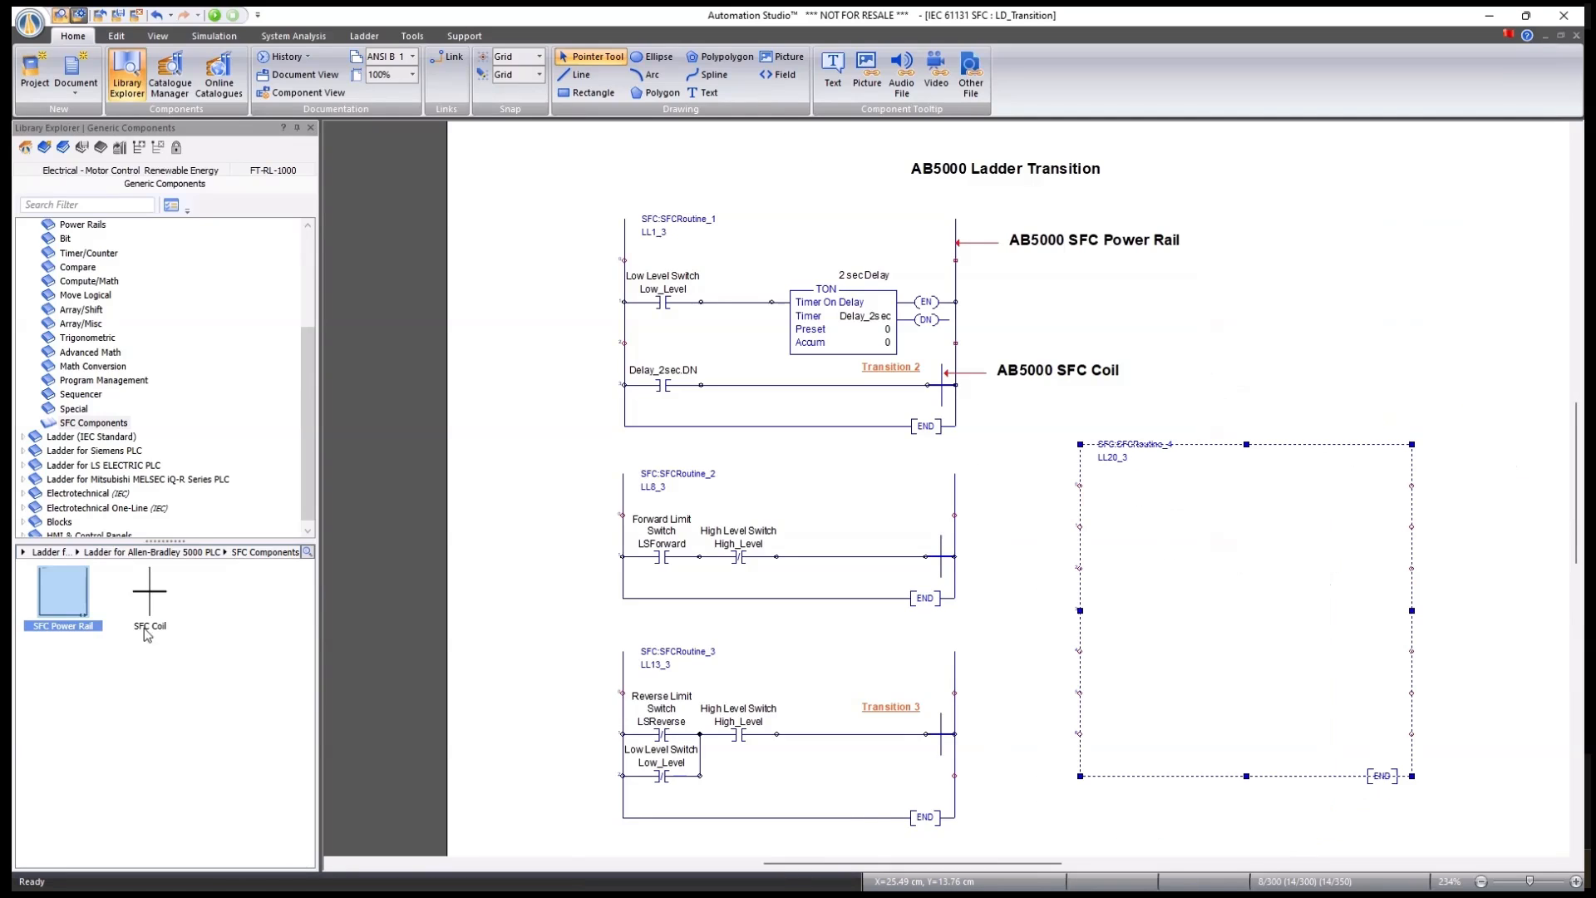
Place an SFC Coil on the SFCRoutine_4 rung and compare it with the existing coils.
left_click_drag(154, 600, 1360, 690)
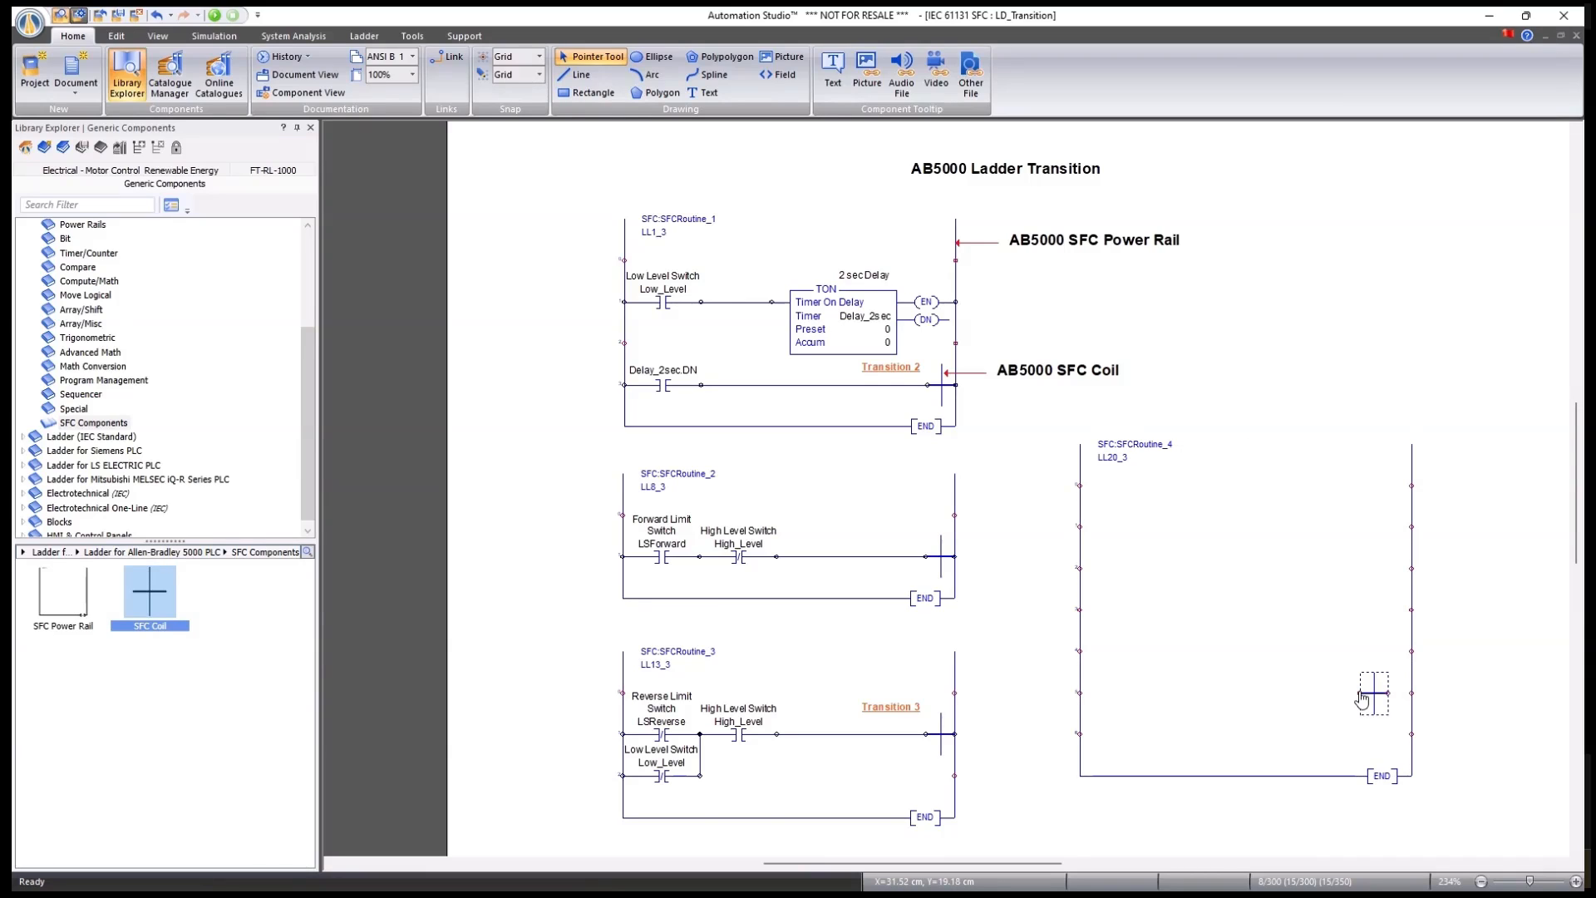
scroll(1455, 736, "up", 2)
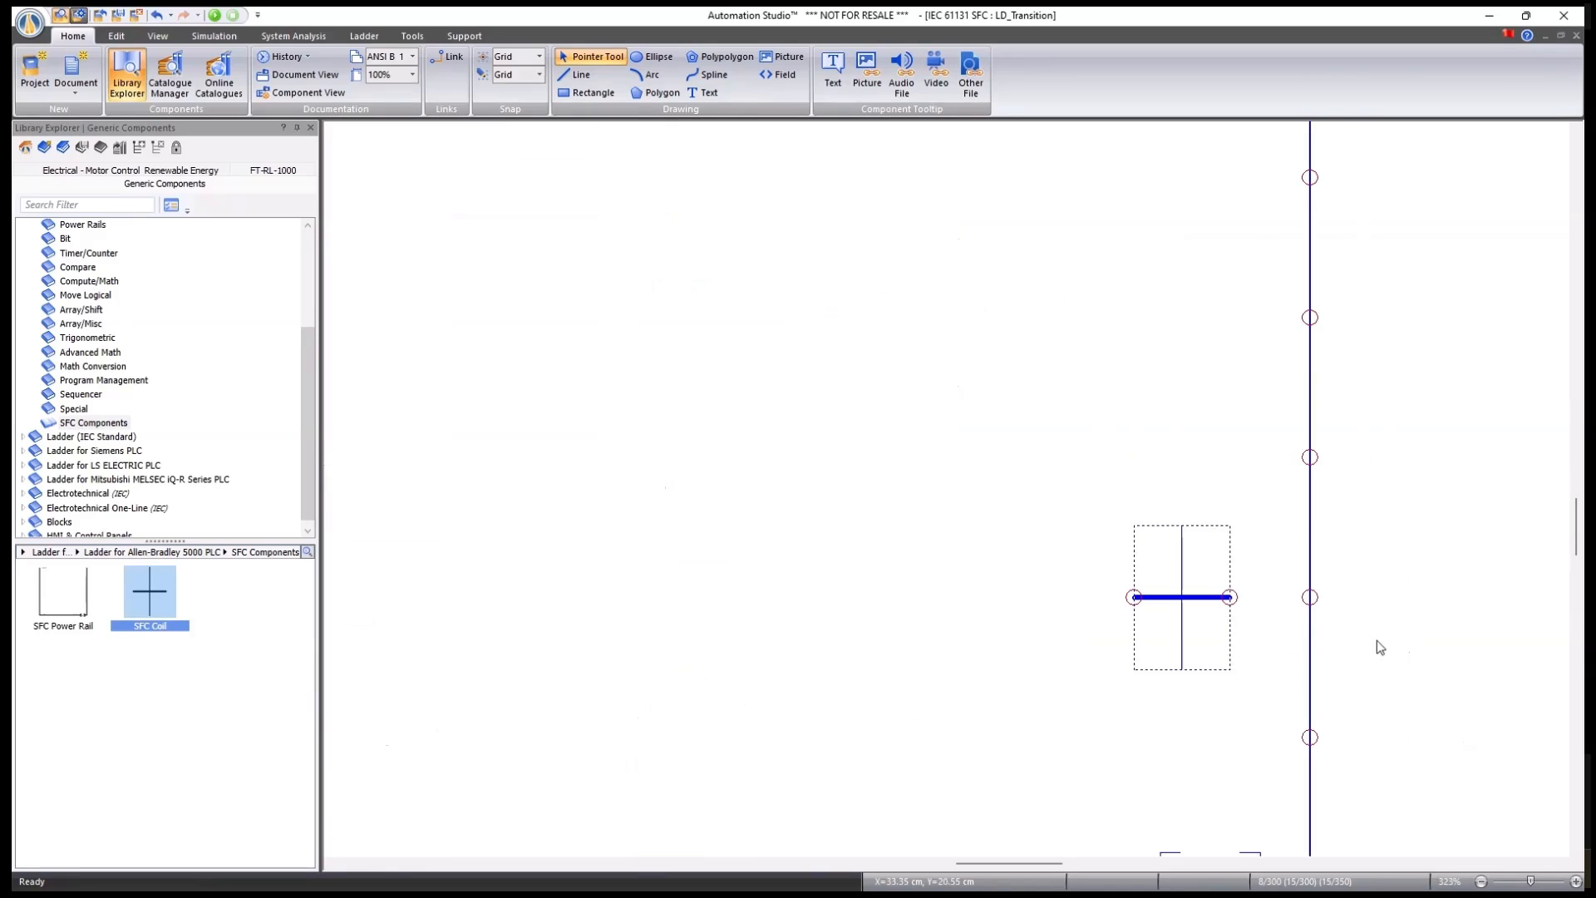
scroll(1222, 606, "down", 5)
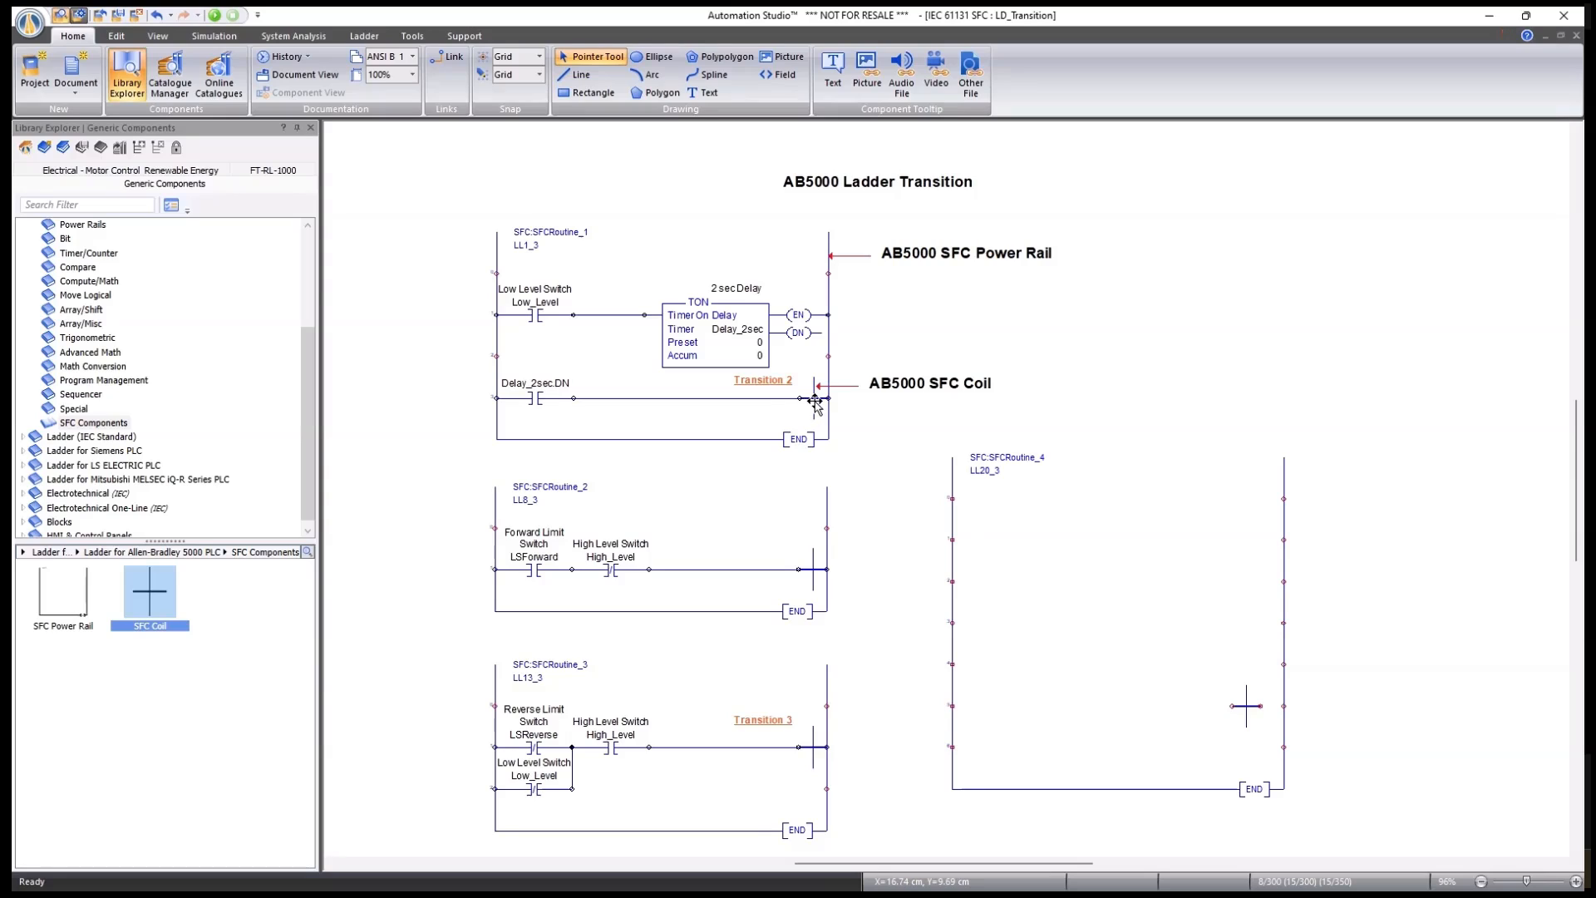
left_click(815, 400)
left_click(801, 561)
On the Ladder_LD chart, move transition 2 and its LL1_3 ladder onto the main line.
key("ctrl+Tab")
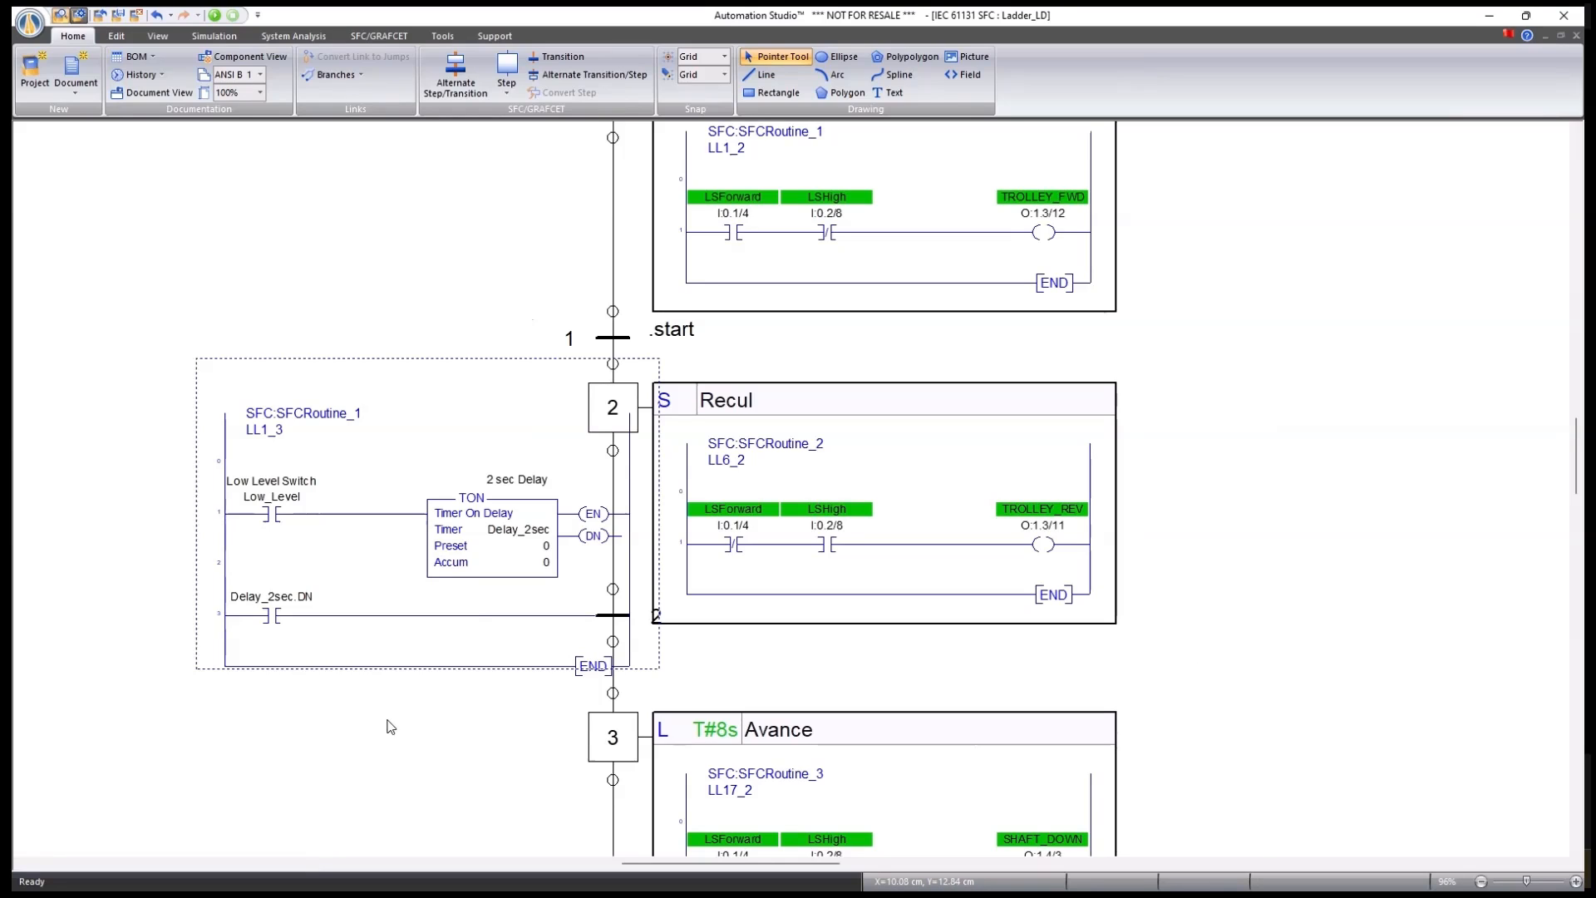
left_click(754, 670)
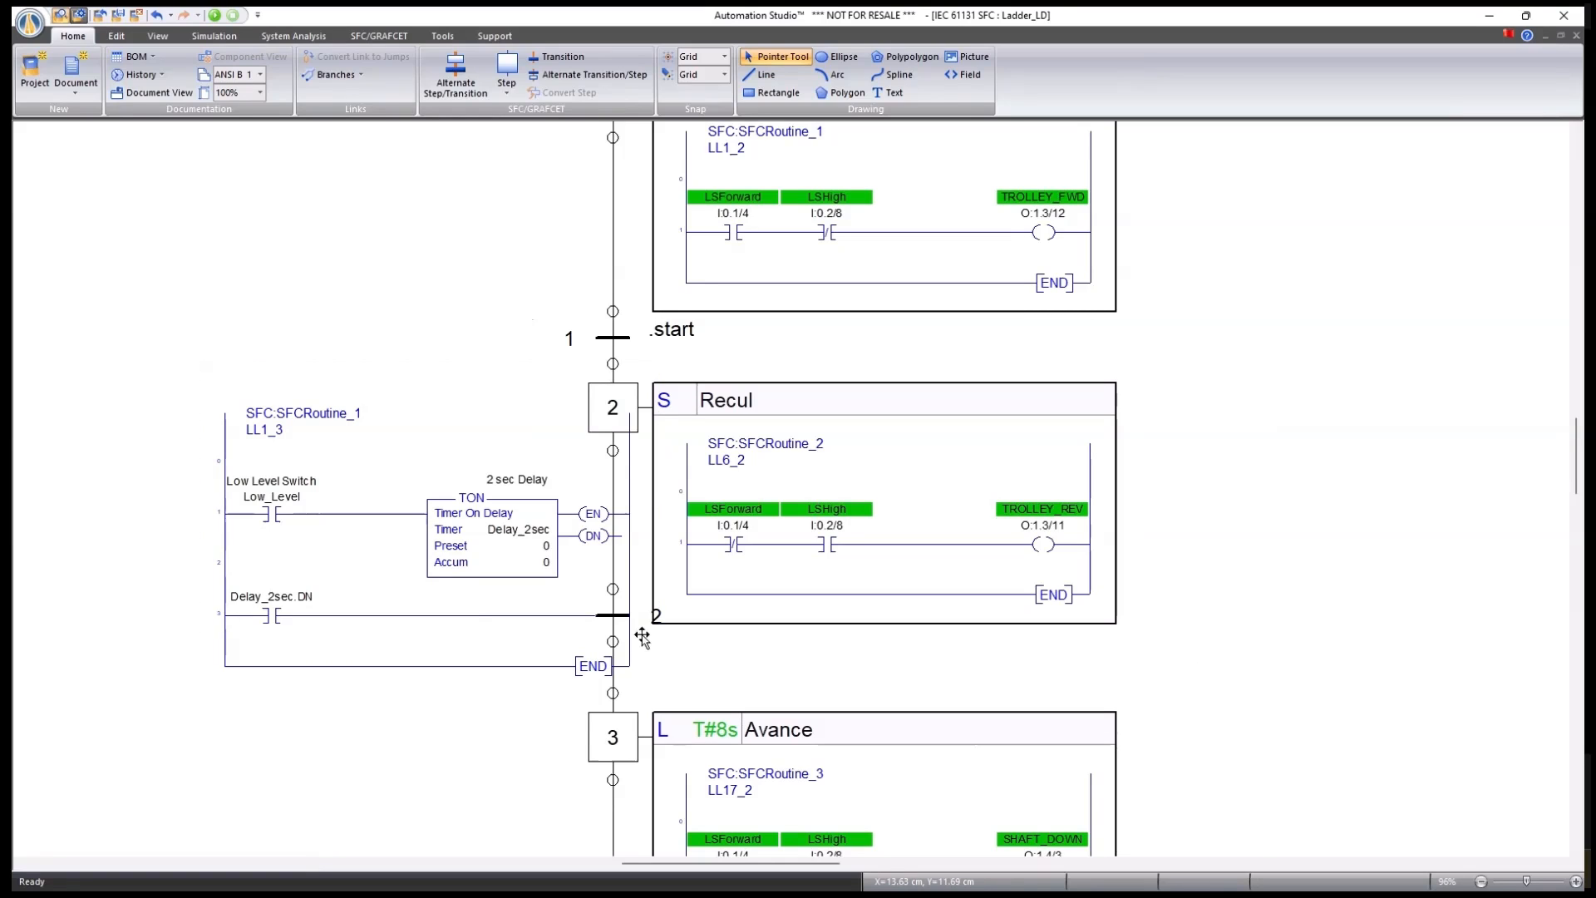
left_click_drag(609, 622, 455, 624)
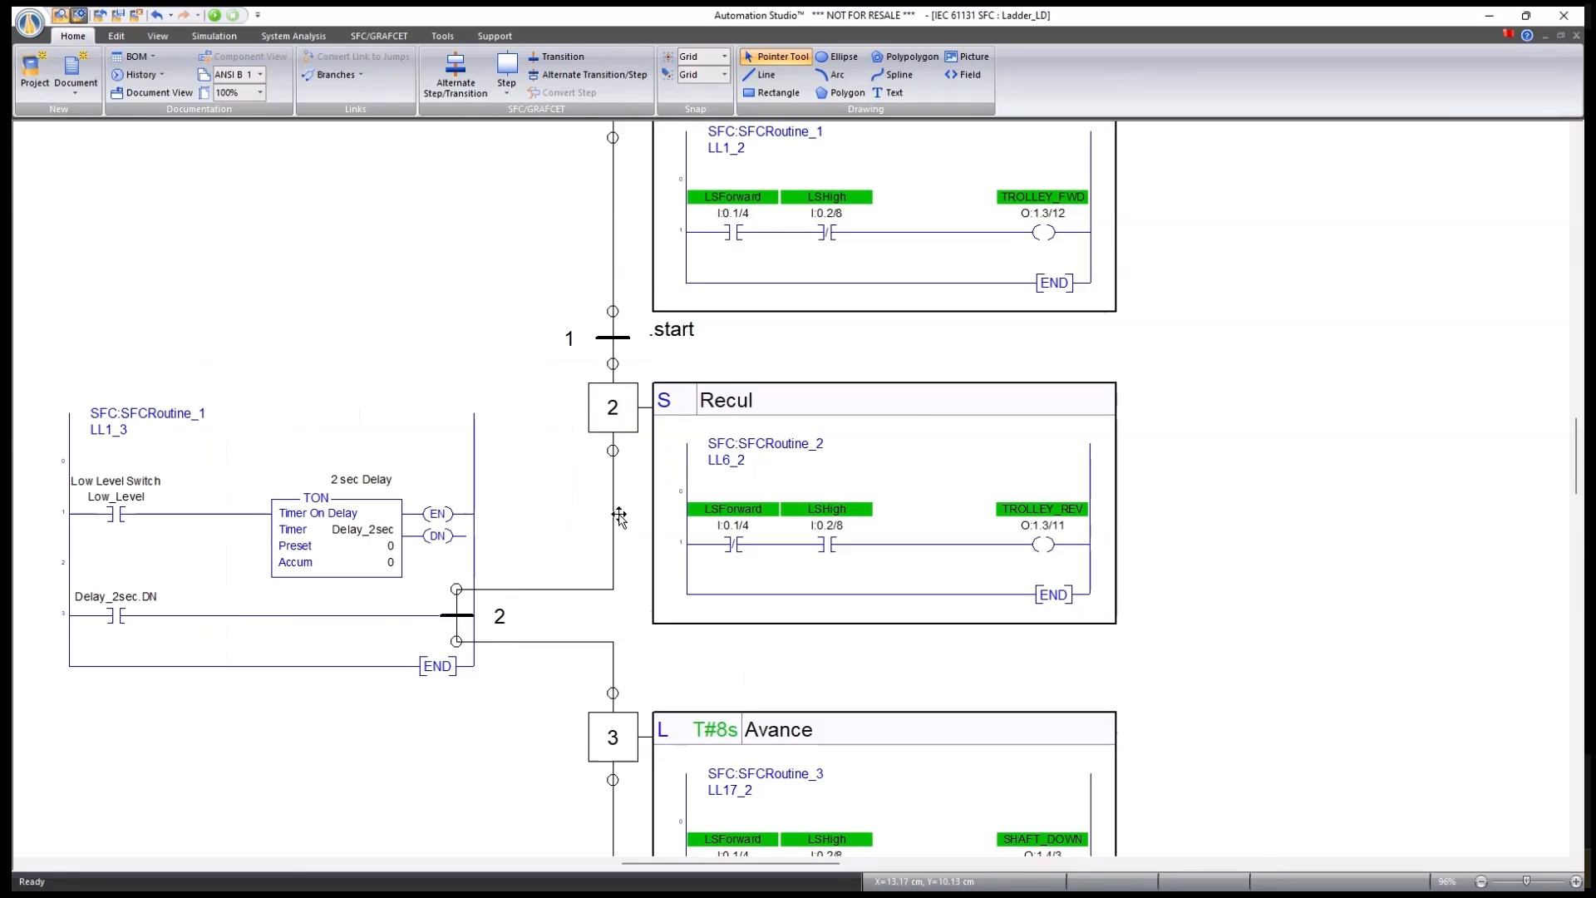
left_click(611, 337)
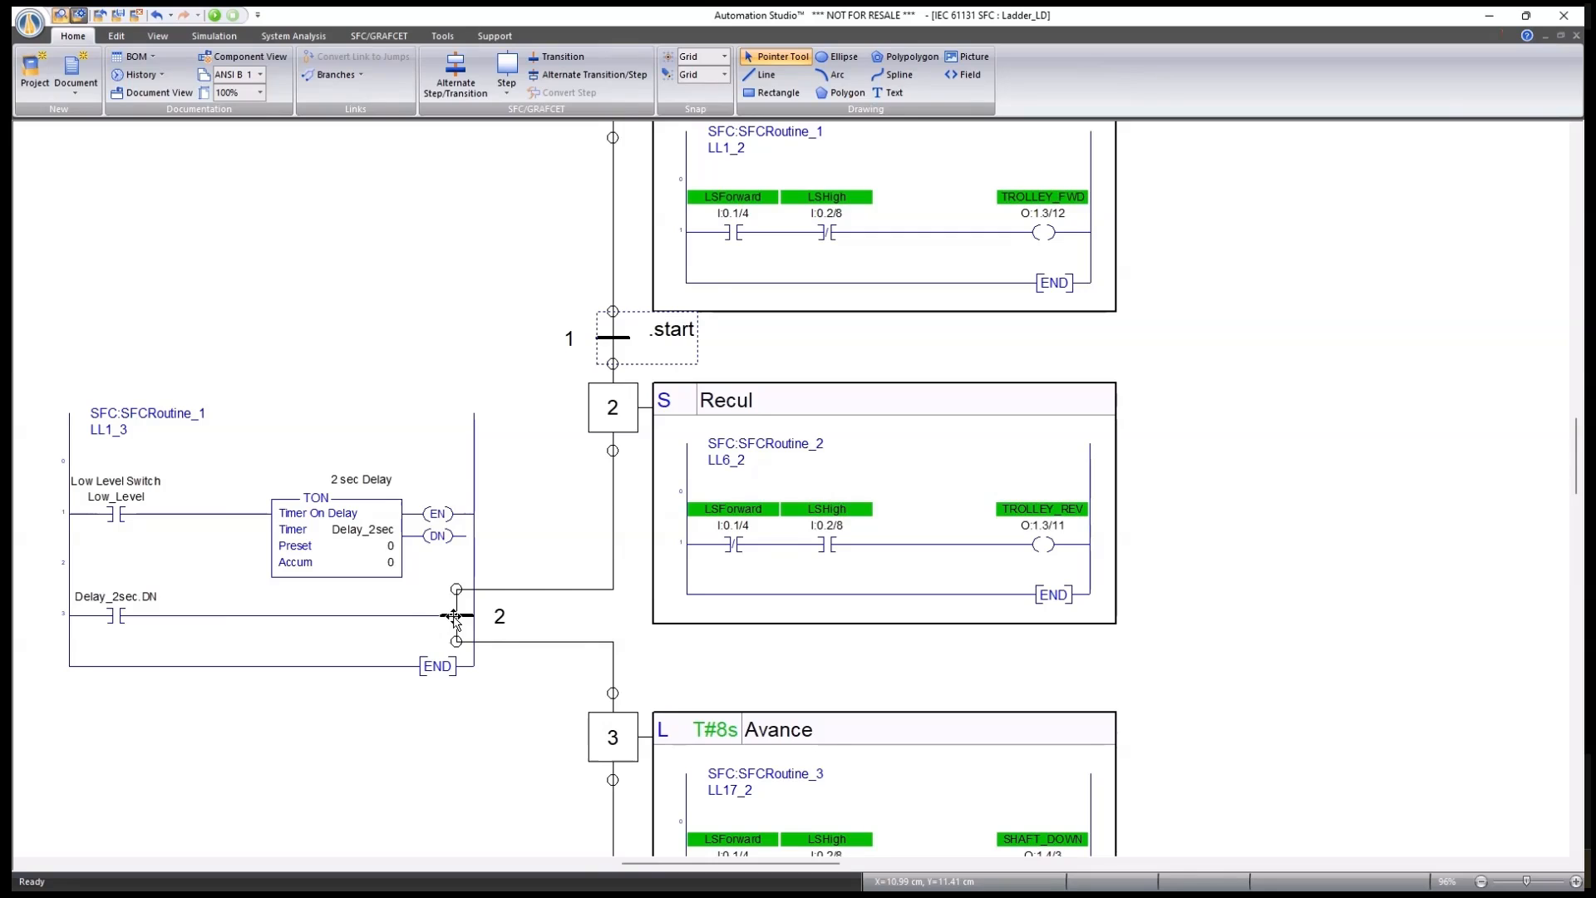
left_click_drag(453, 617, 604, 619)
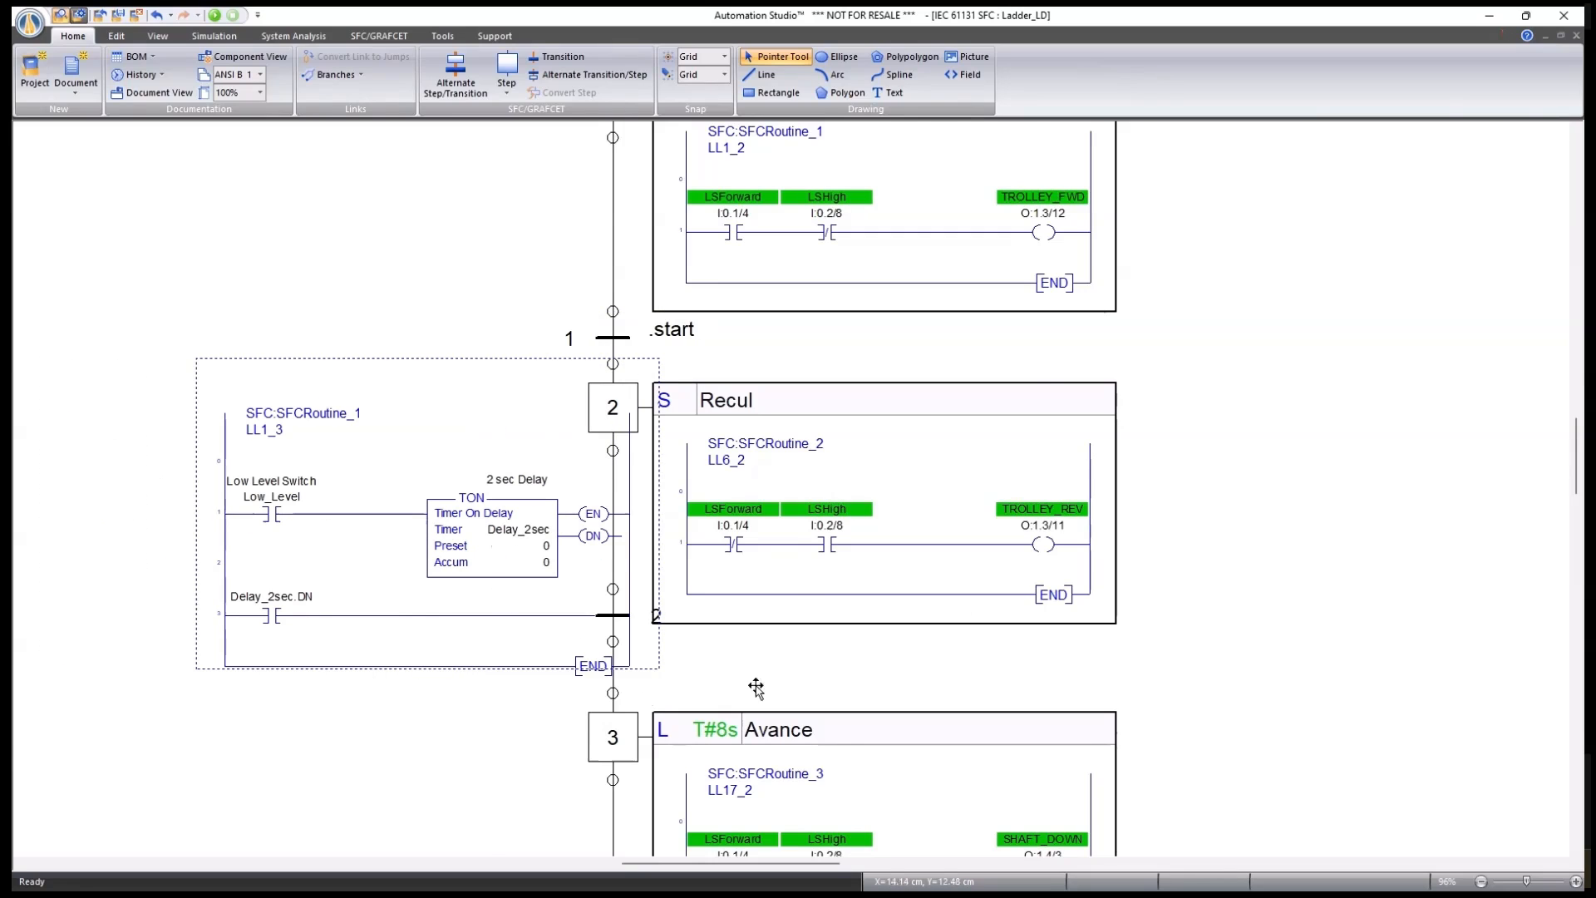
Open the Execute_Operator chart from the project.
scroll(1029, 593, "down", 1)
left_click_drag(681, 794, 602, 582)
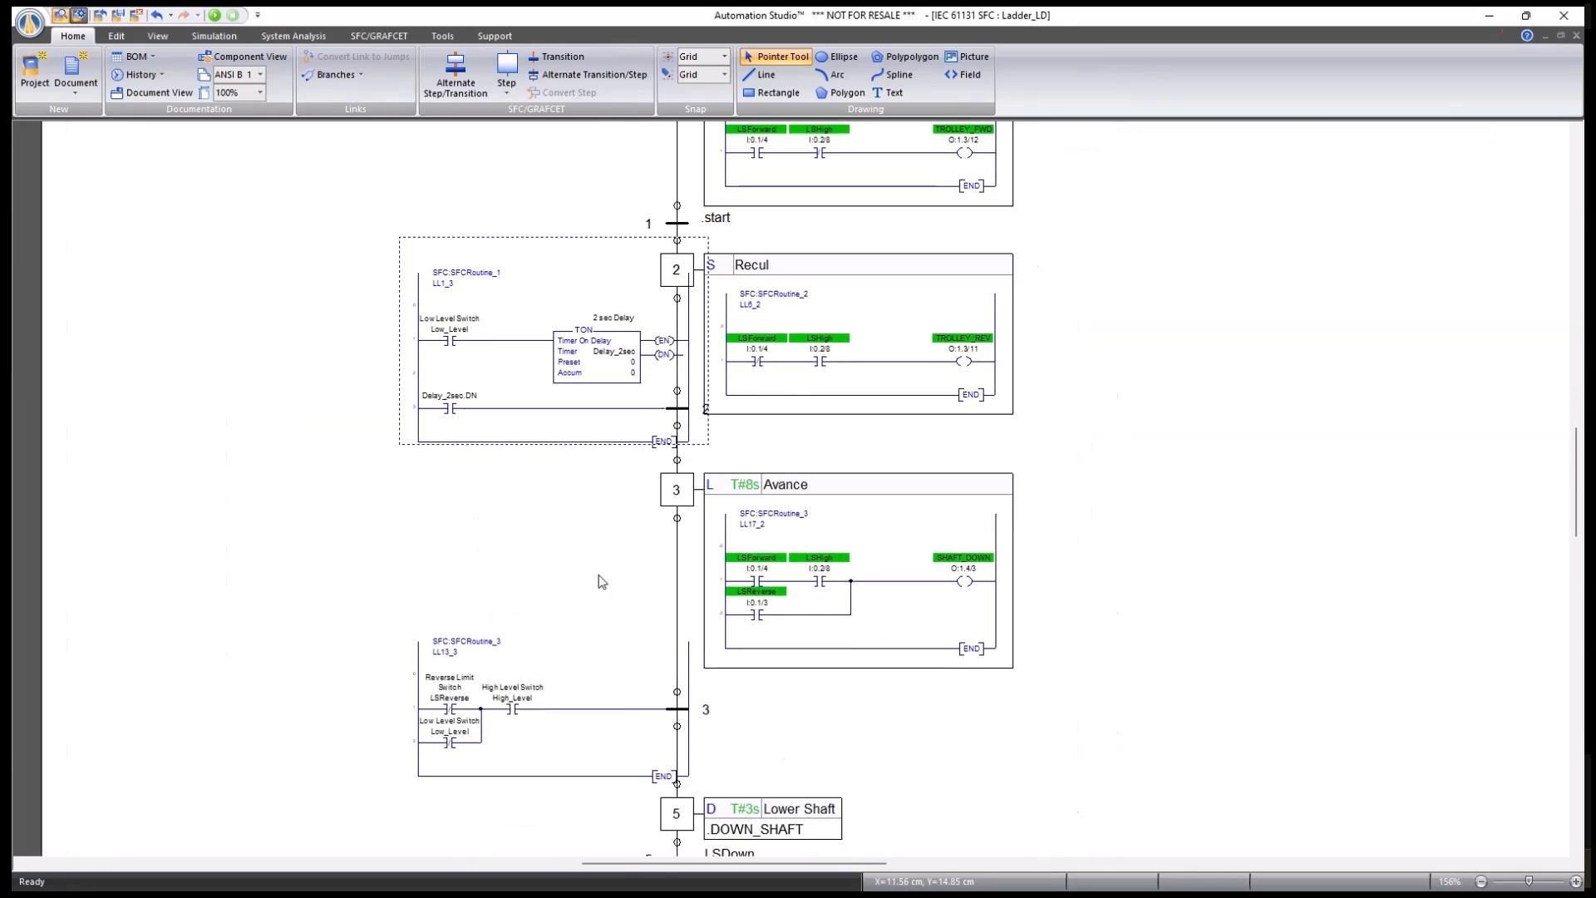
scroll(615, 512, "down", 2)
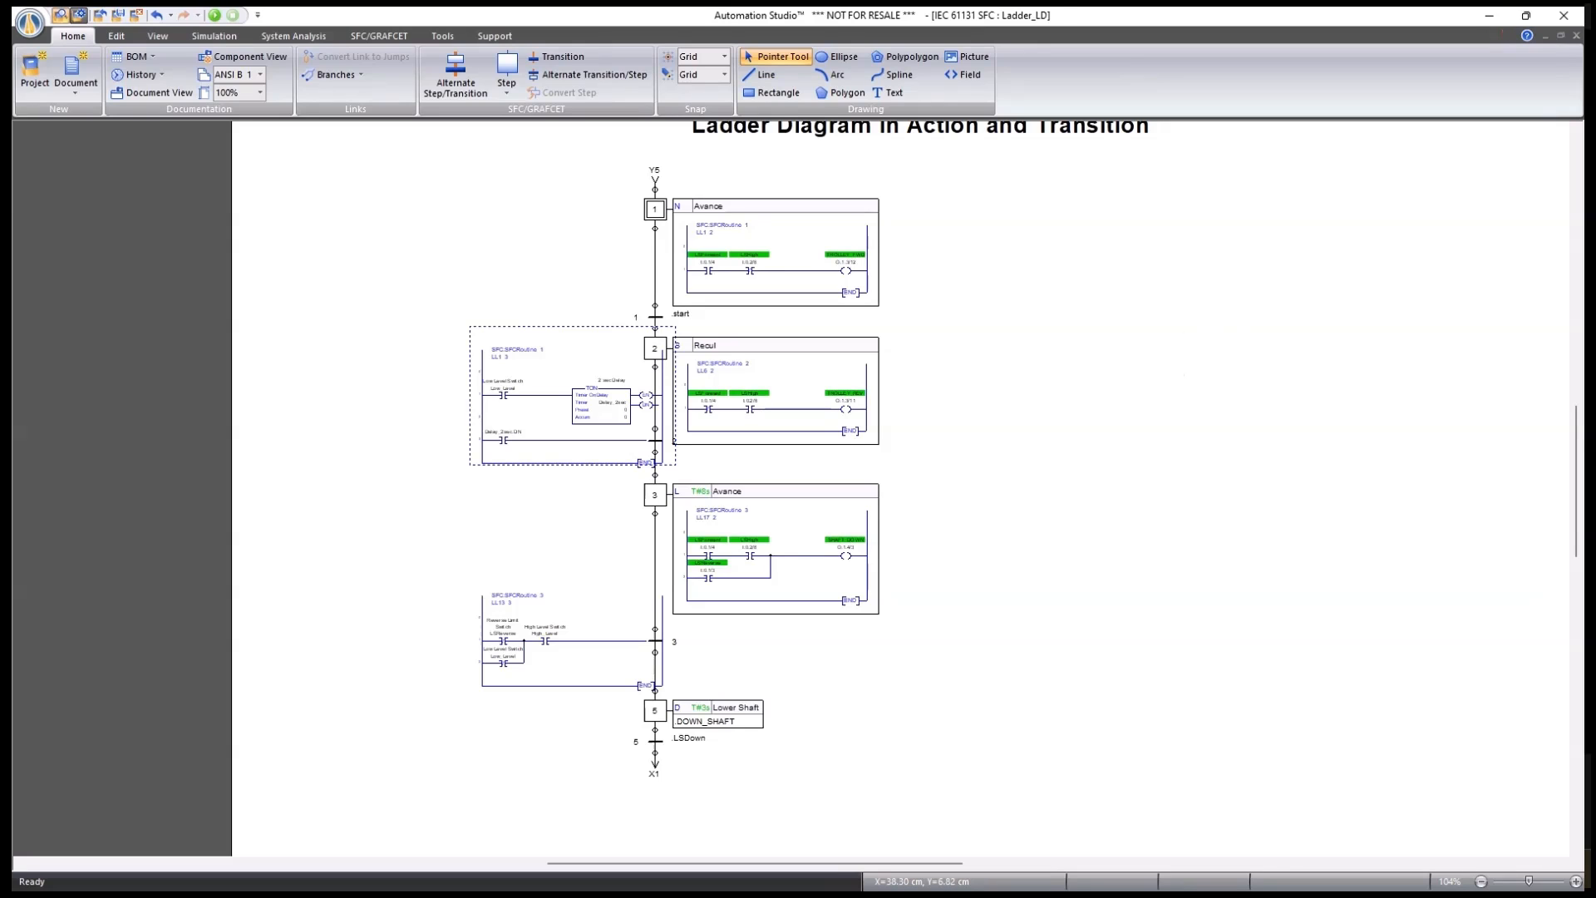
double_click(1393, 385)
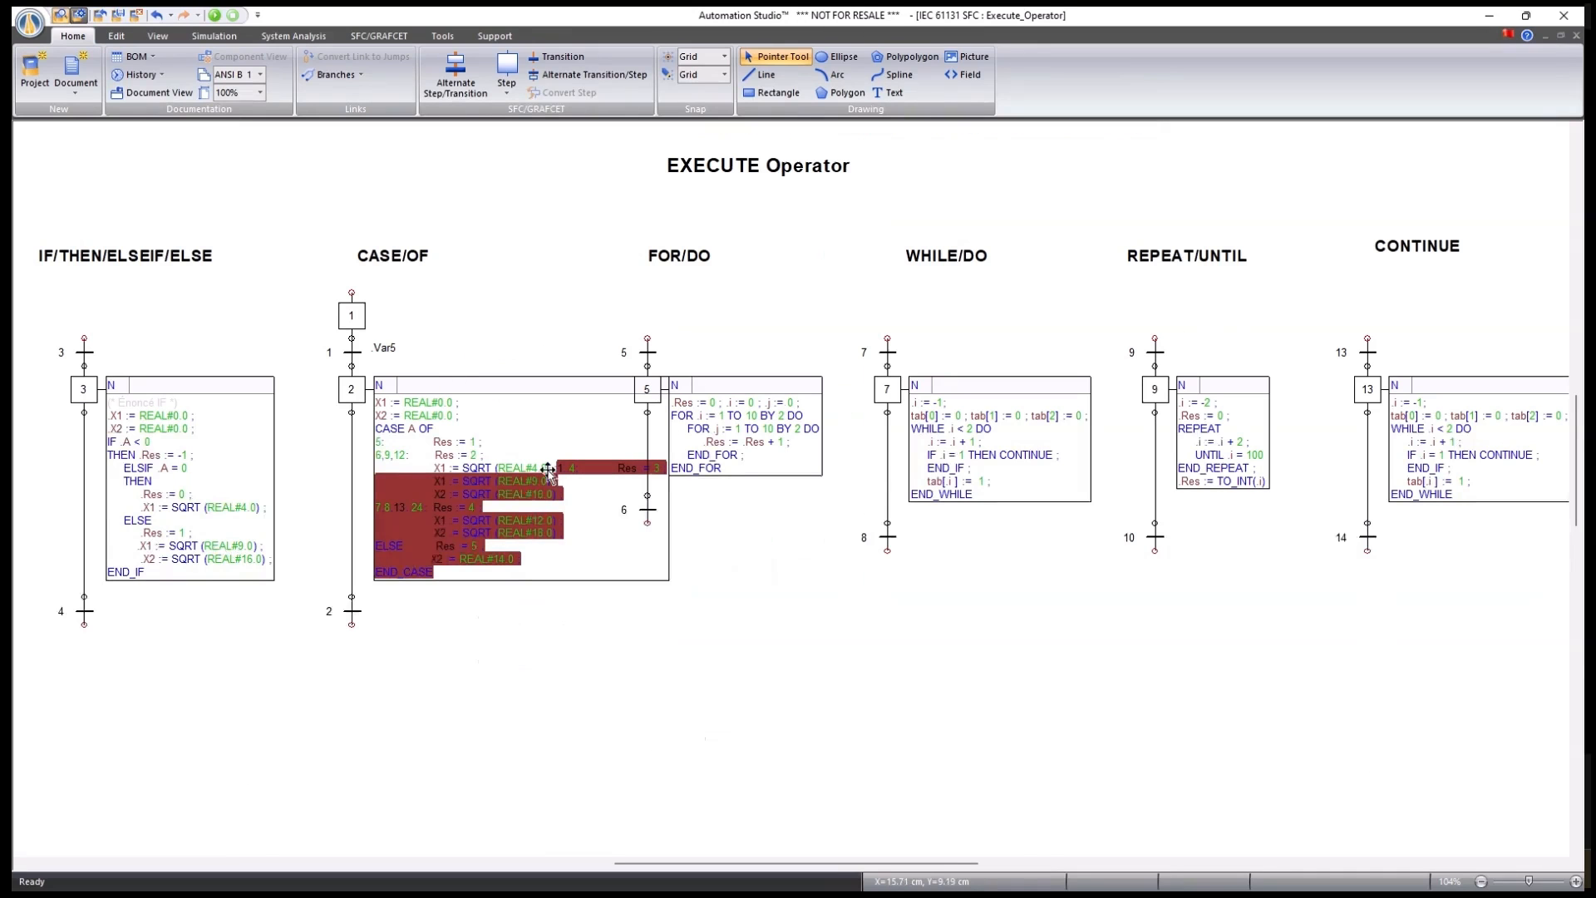
scroll(923, 641, "down", 2)
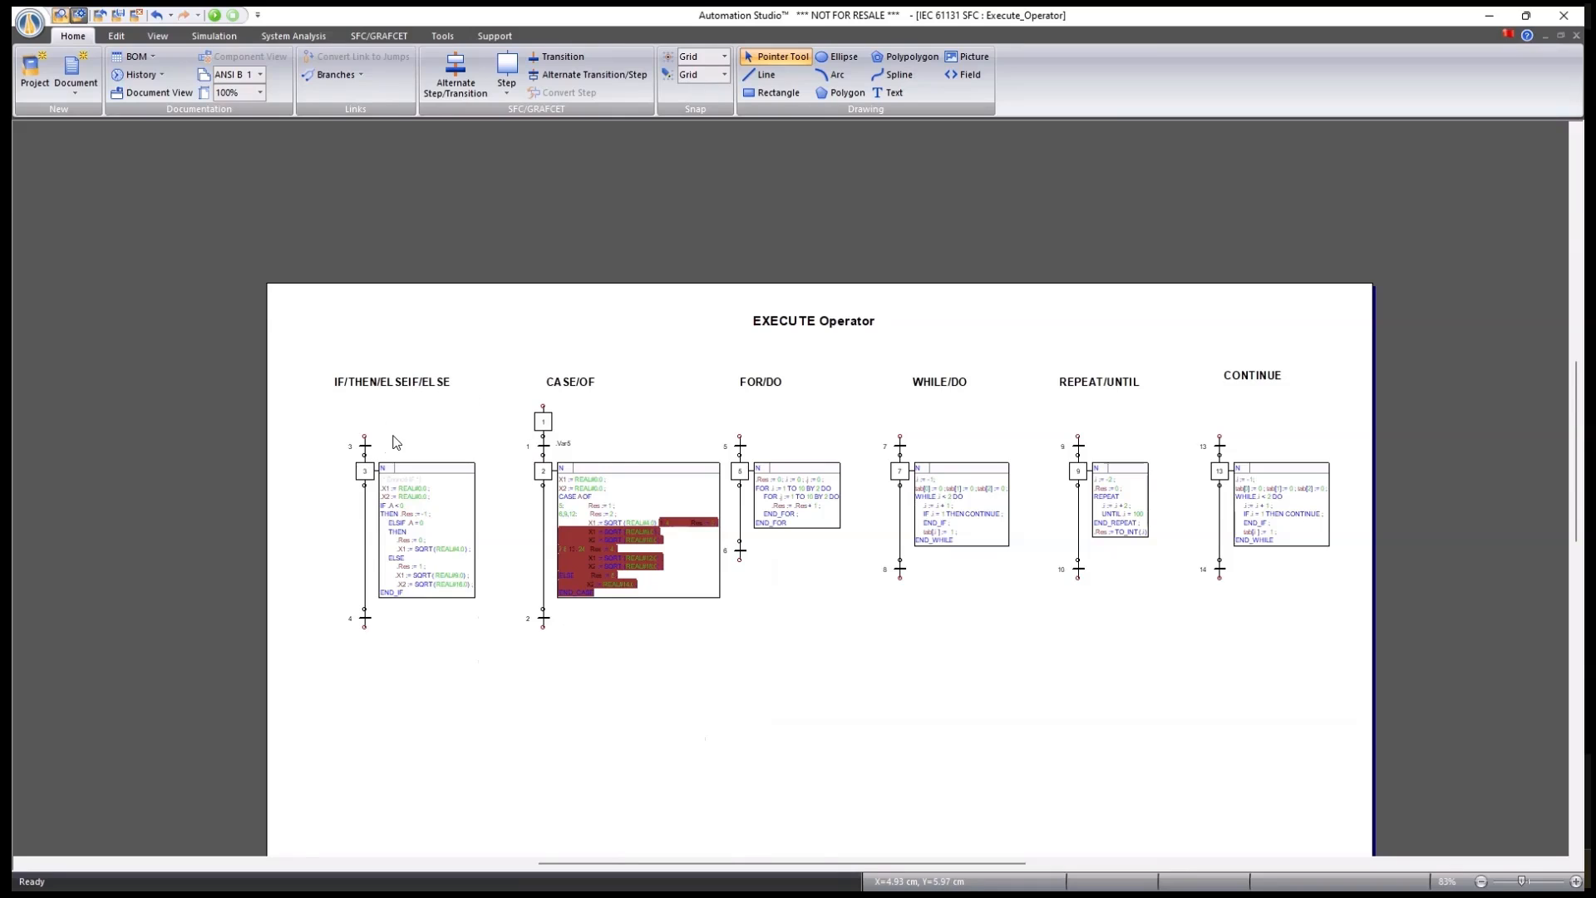
scroll(397, 441, "up", 4)
left_click(324, 520)
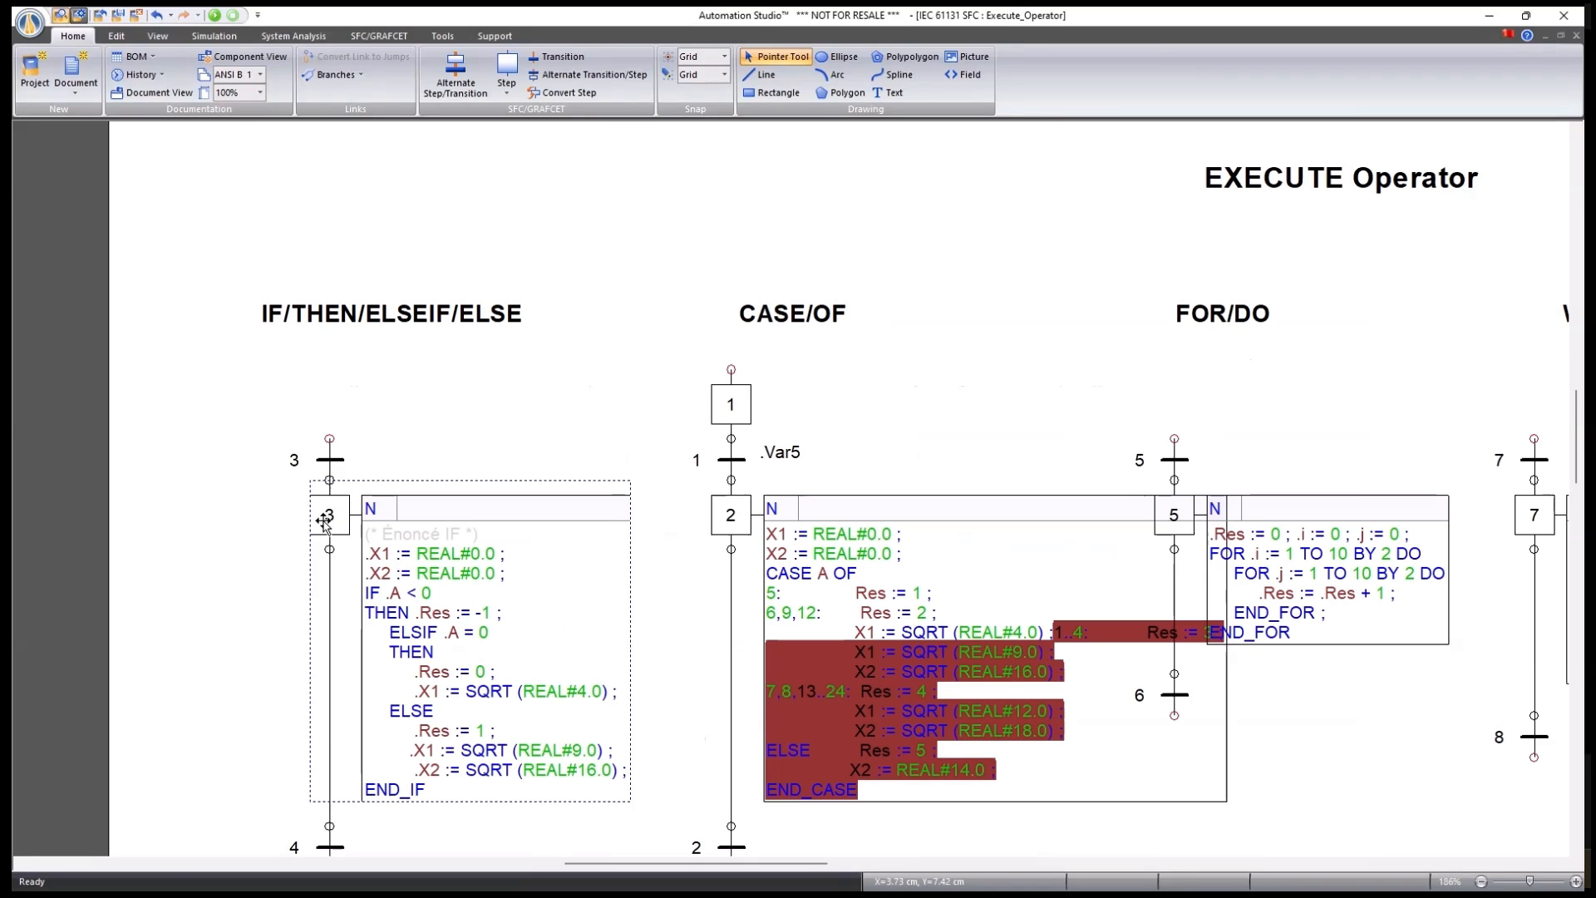
double_click(324, 520)
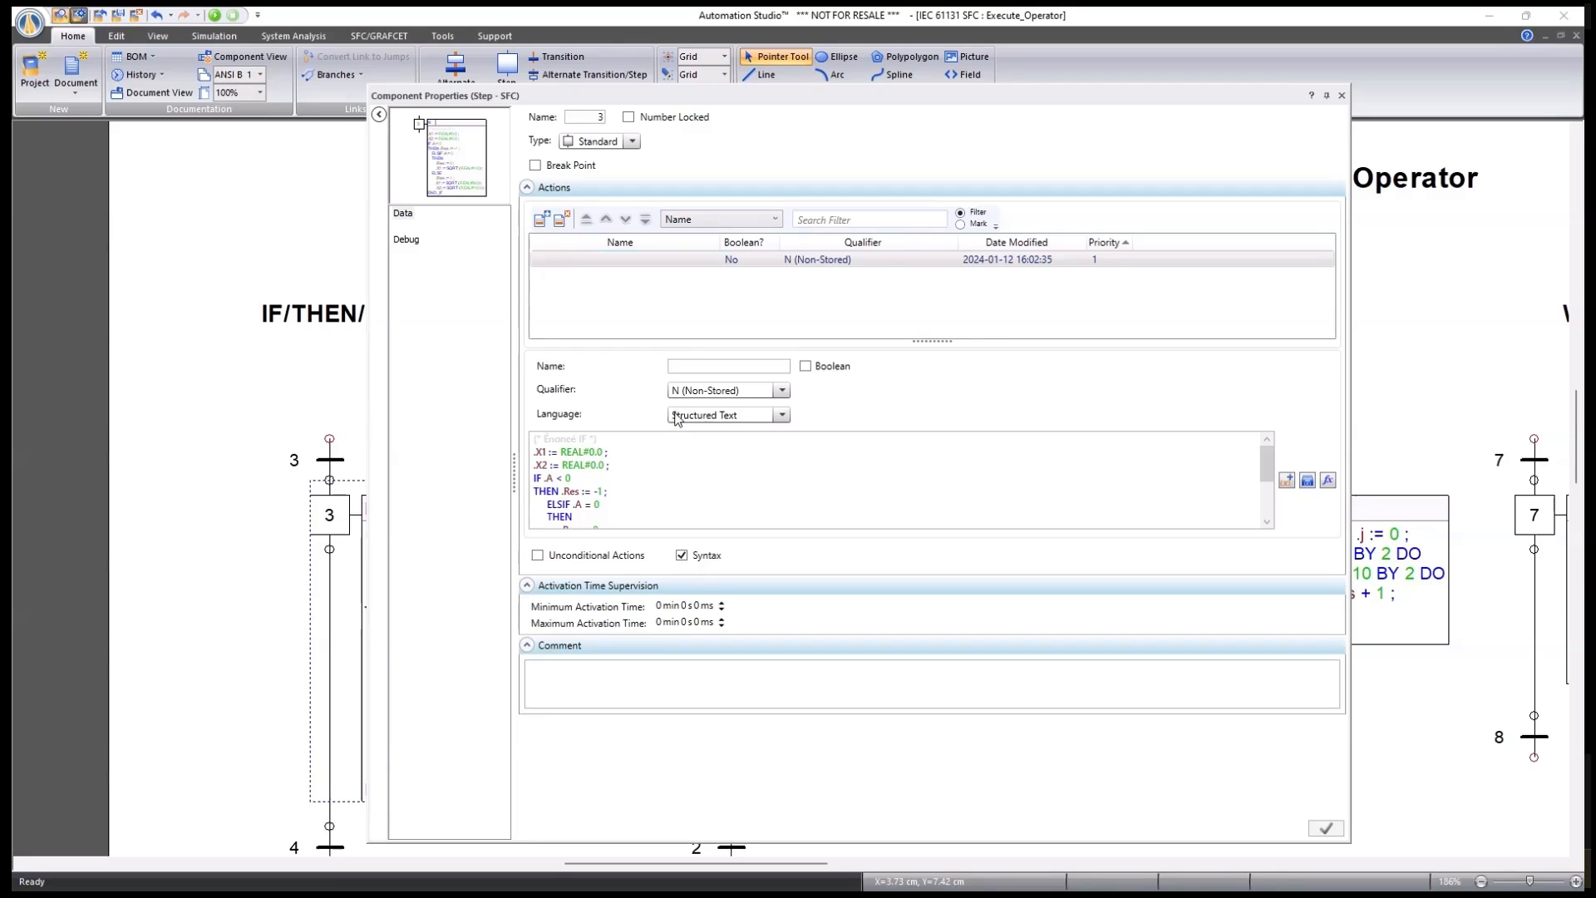
scroll(898, 480, "down", 3)
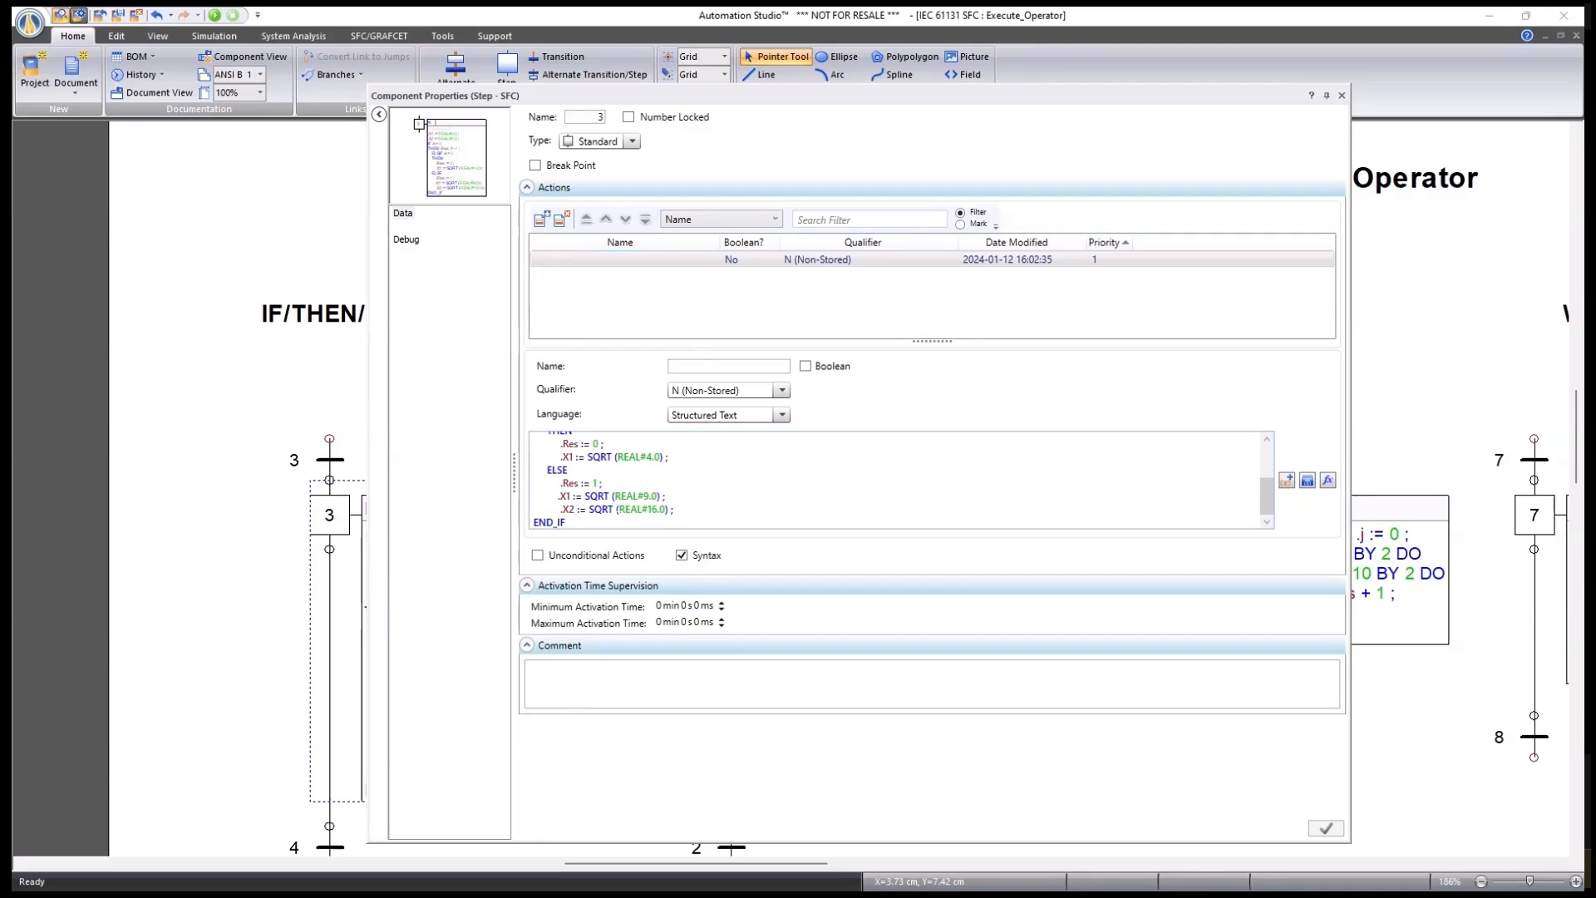
scroll(898, 479, "up", 3)
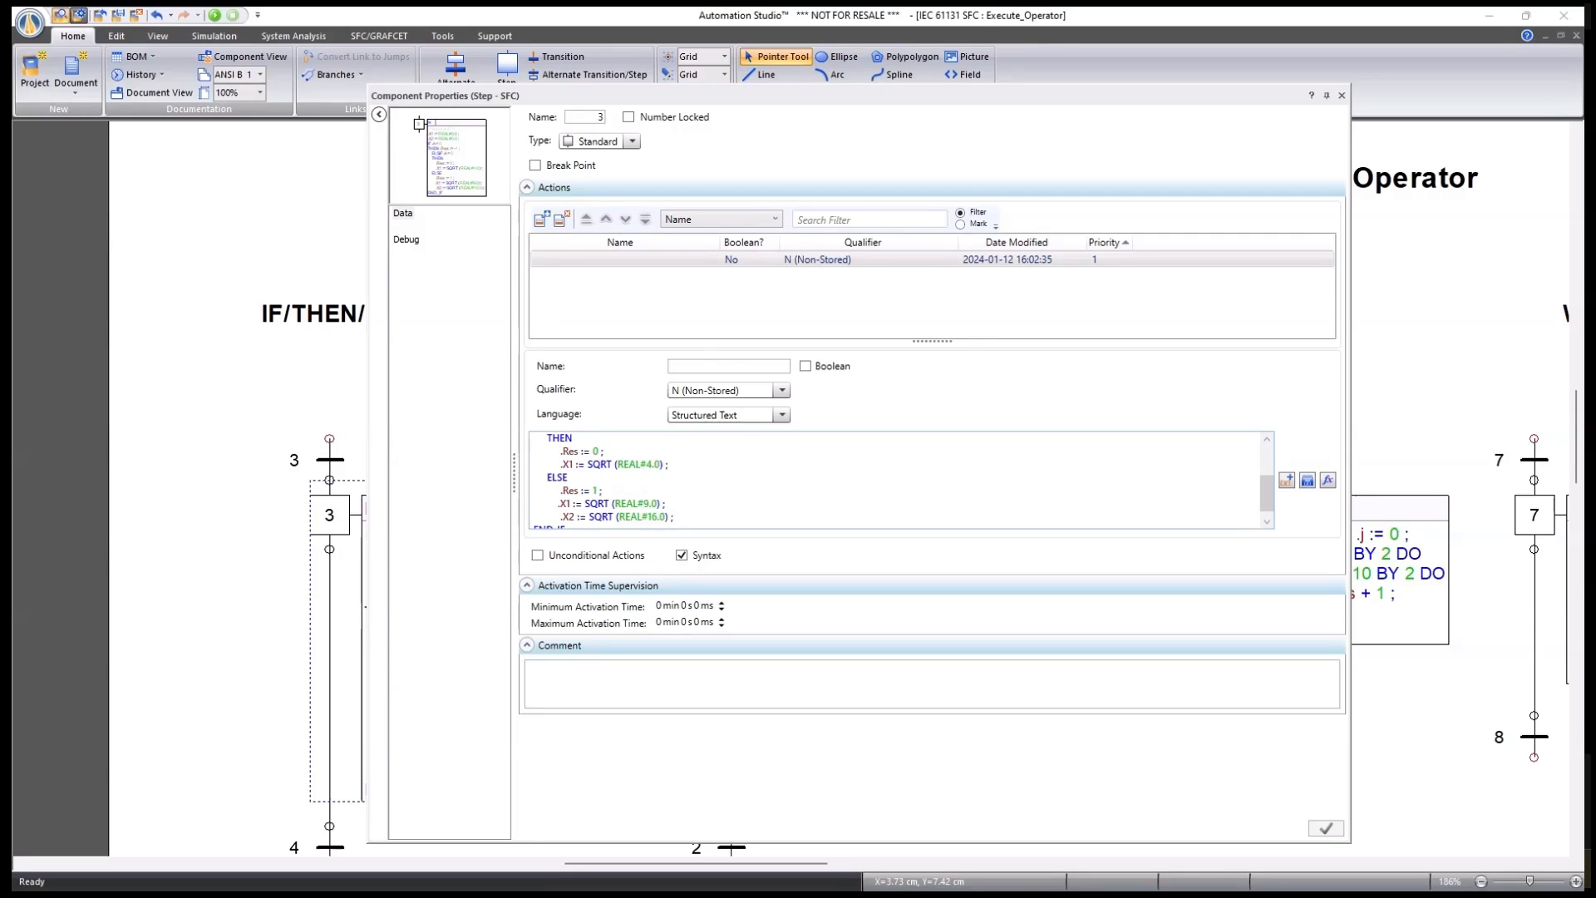
scroll(898, 480, "down", 3)
left_click(1341, 95)
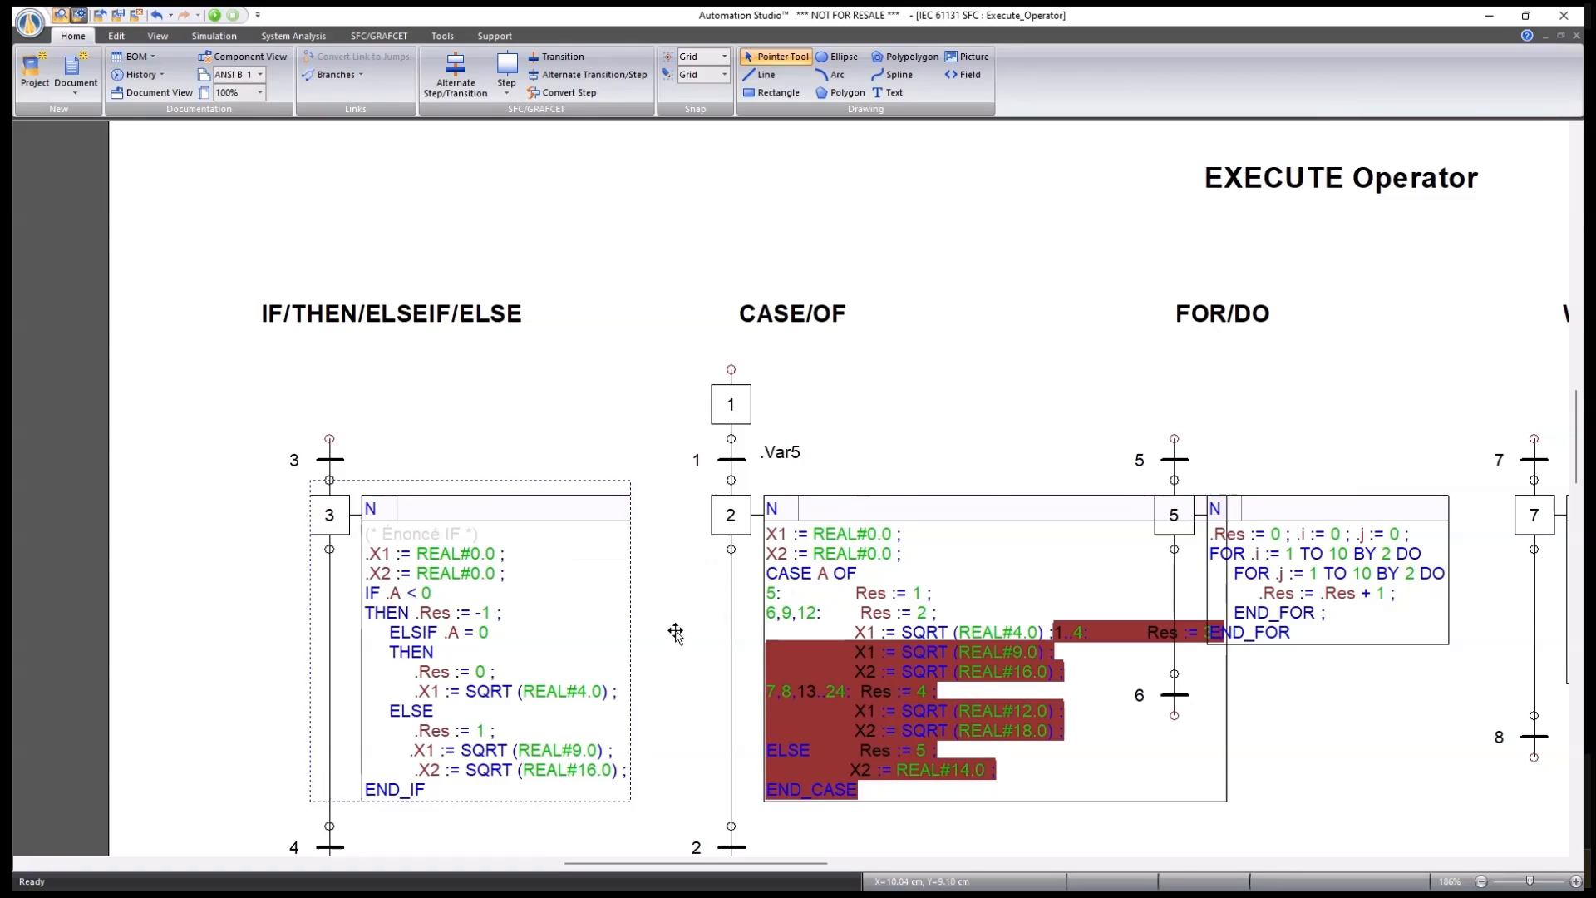
scroll(675, 632, "down", 2)
left_click(670, 666)
Inspect step 13's WHILE j < 2 loop with its IF…THEN CONTINUE code.
scroll(970, 823, "down", 3)
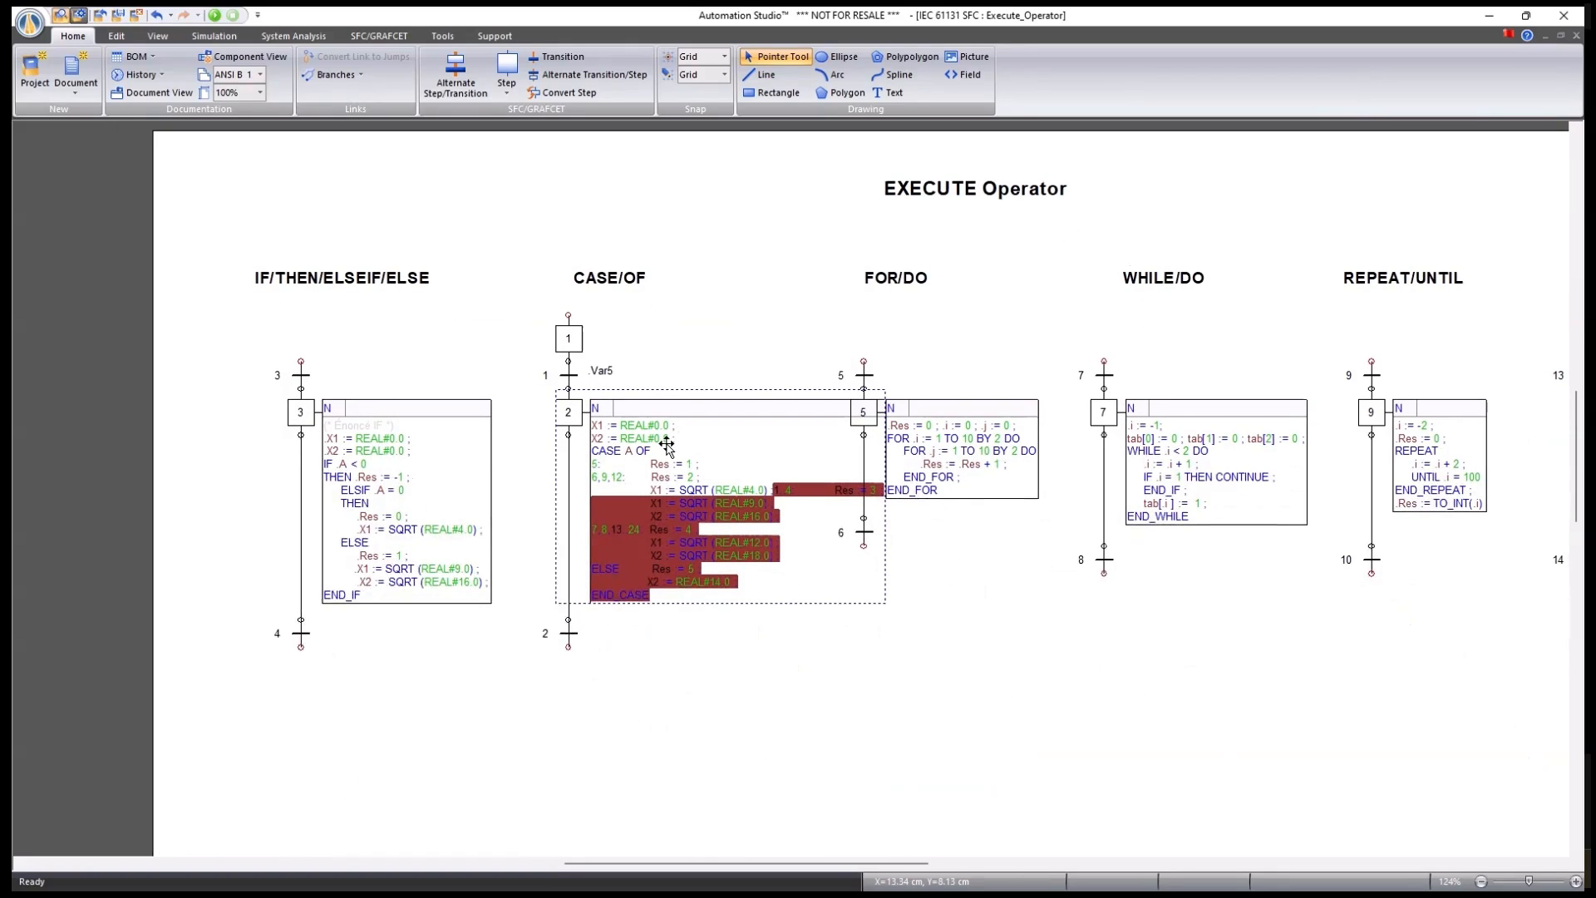
left_click(795, 673)
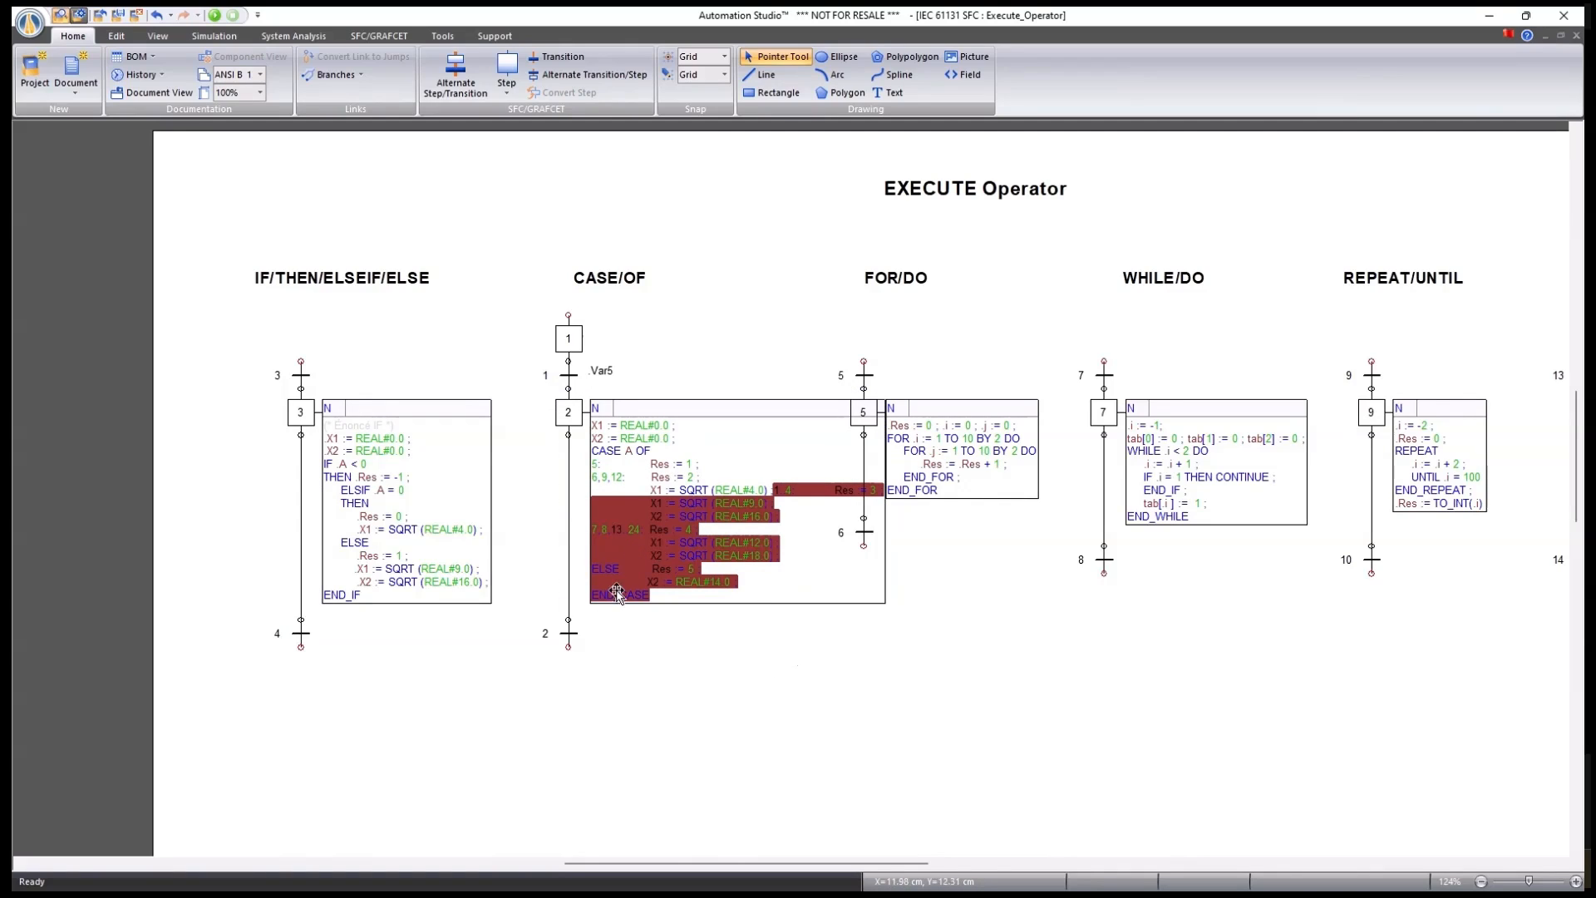
scroll(1085, 407, "up", 4)
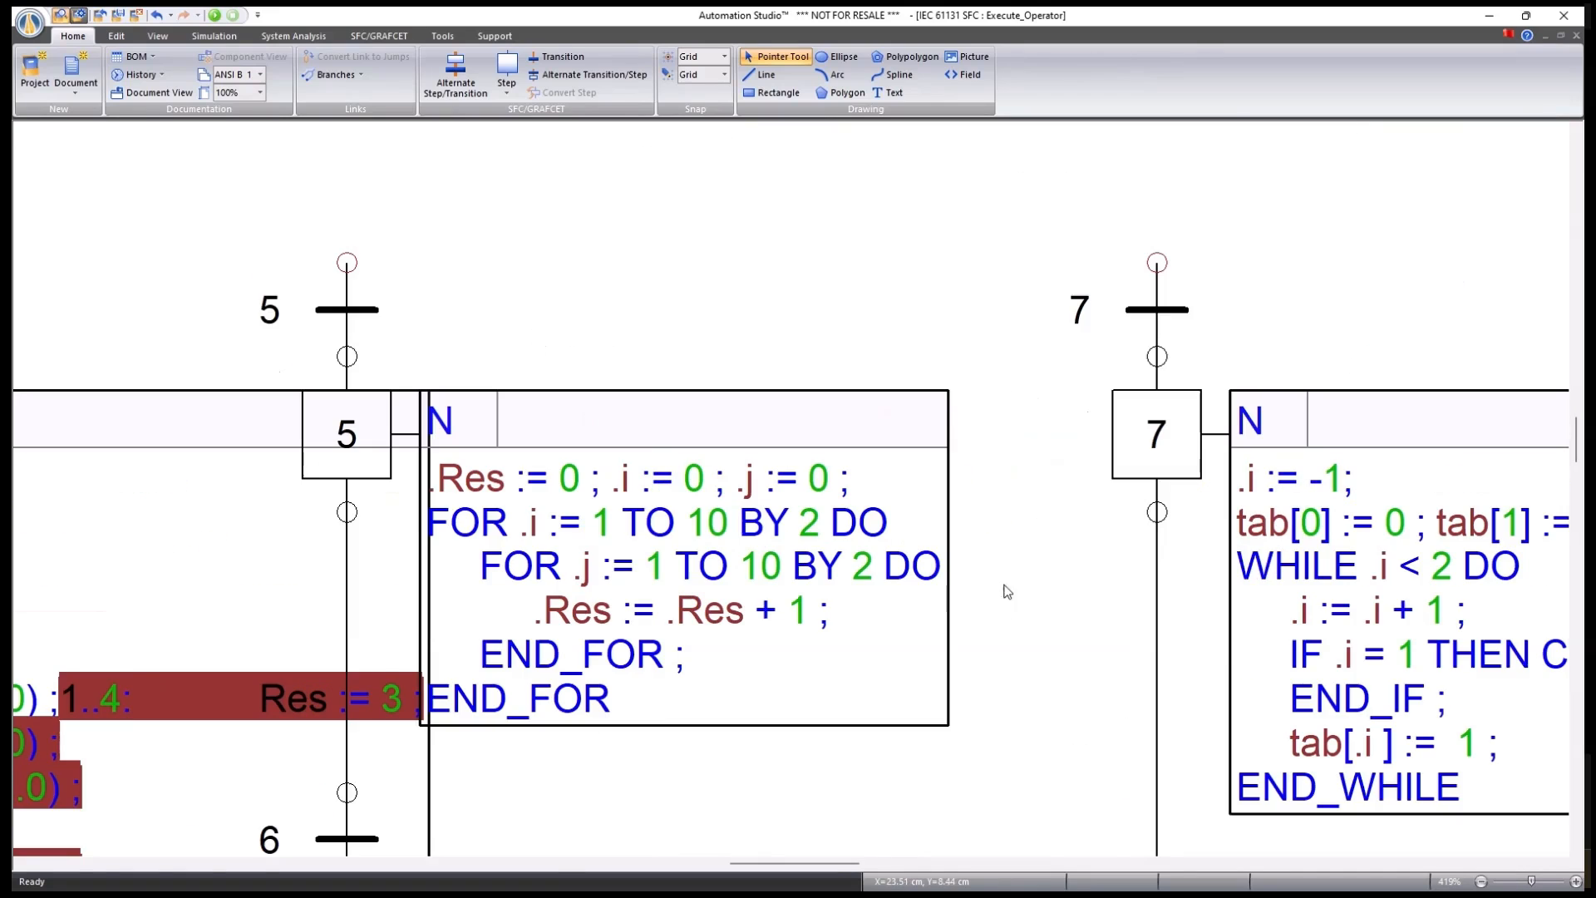
scroll(1340, 795, "down", 2)
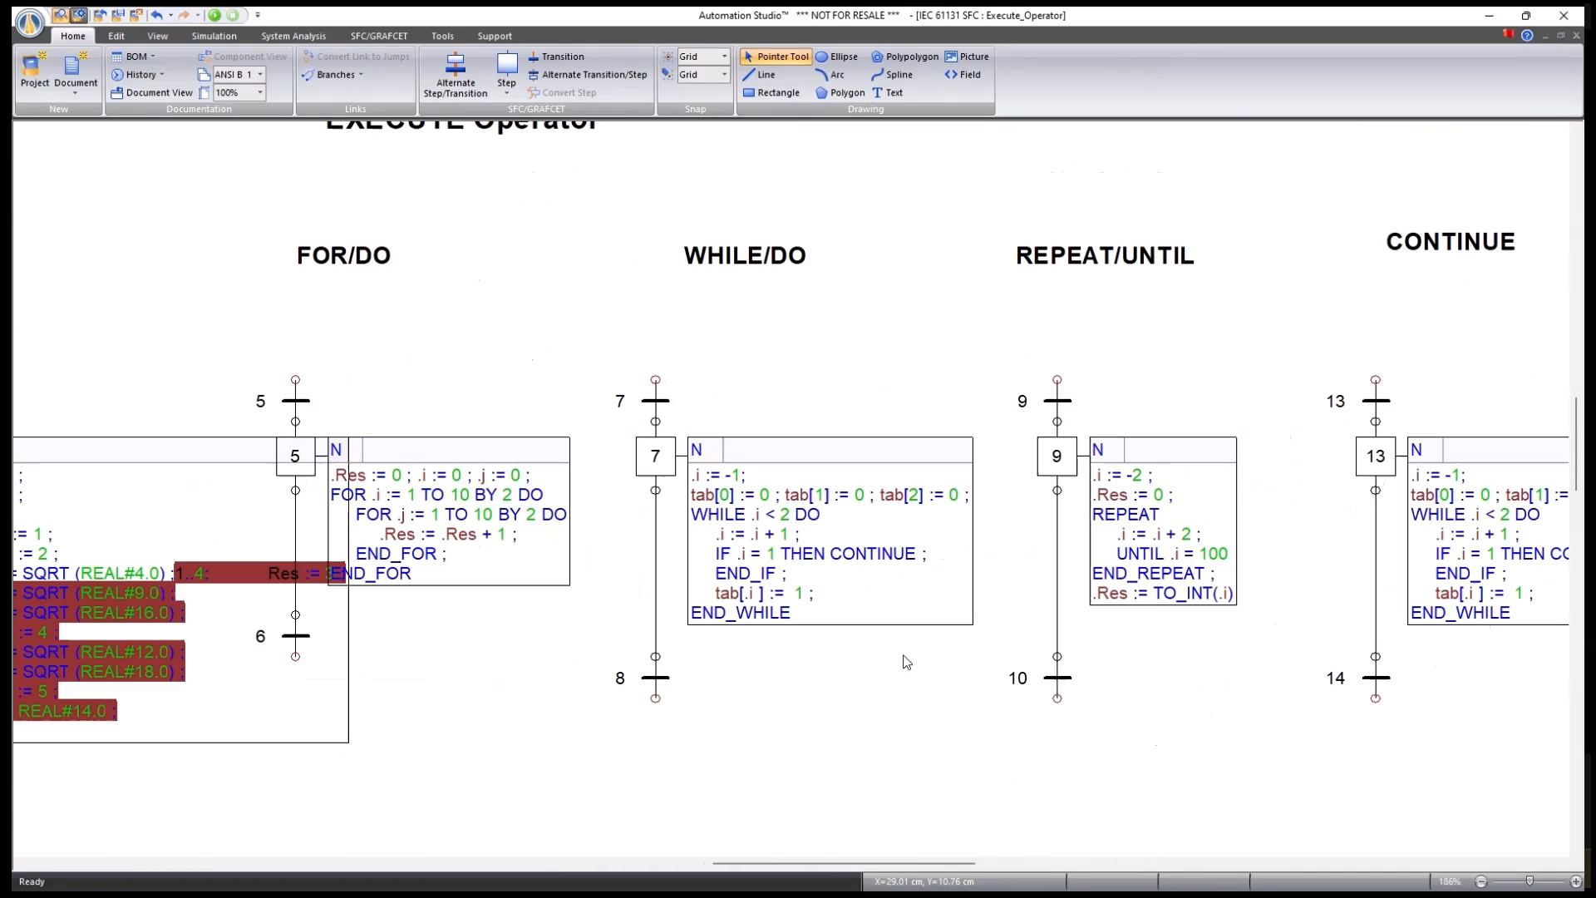
left_click_drag(1116, 649, 991, 634)
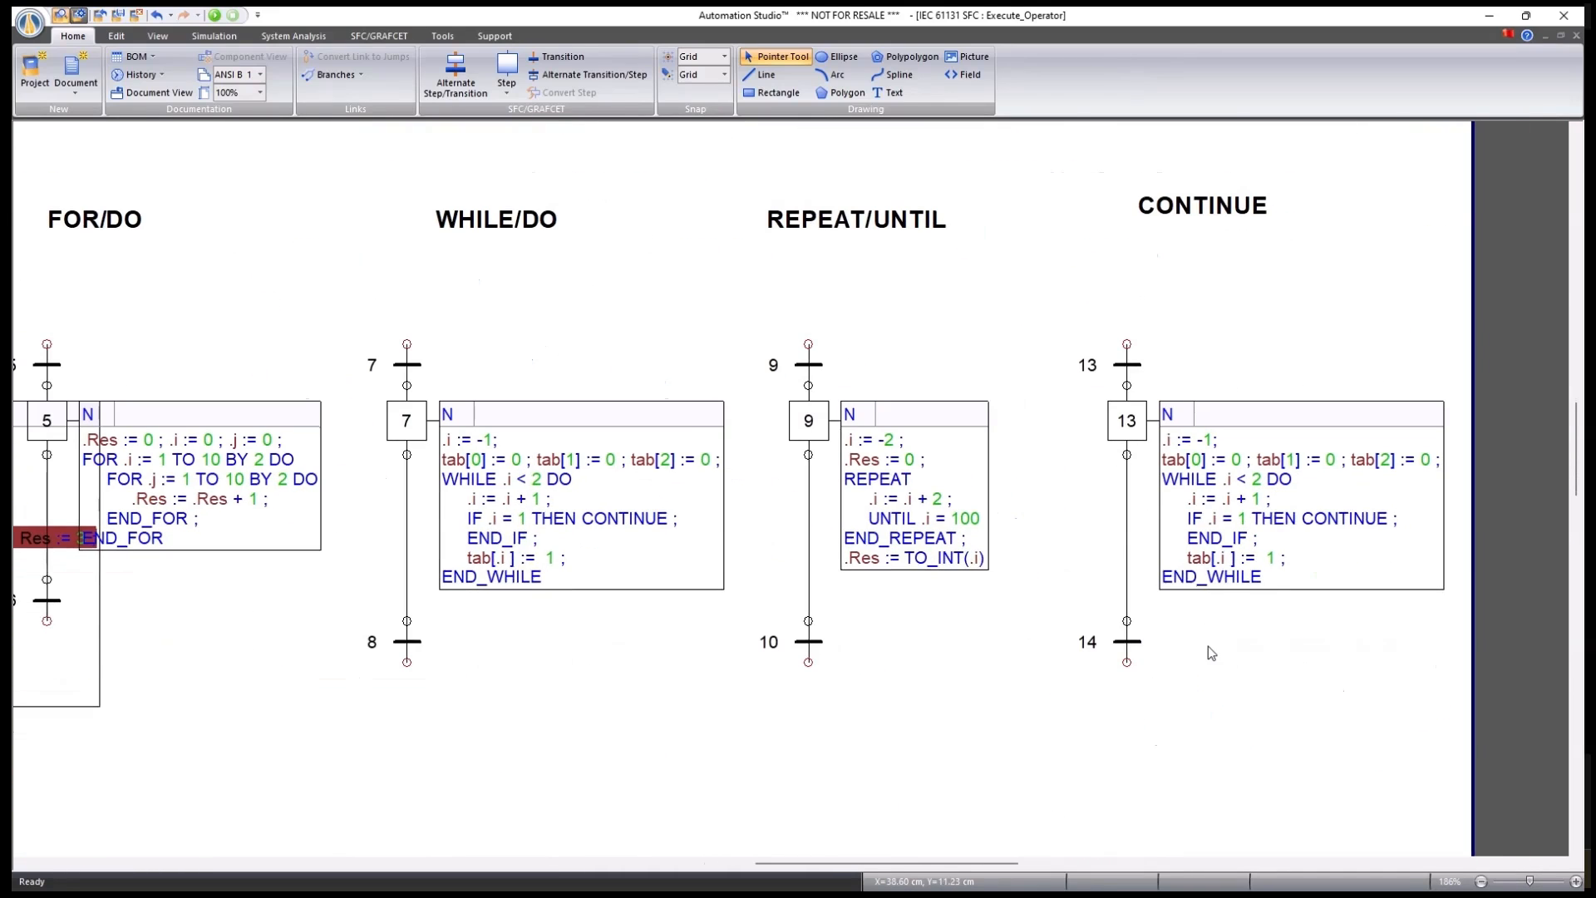
scroll(1211, 653, "down", 2)
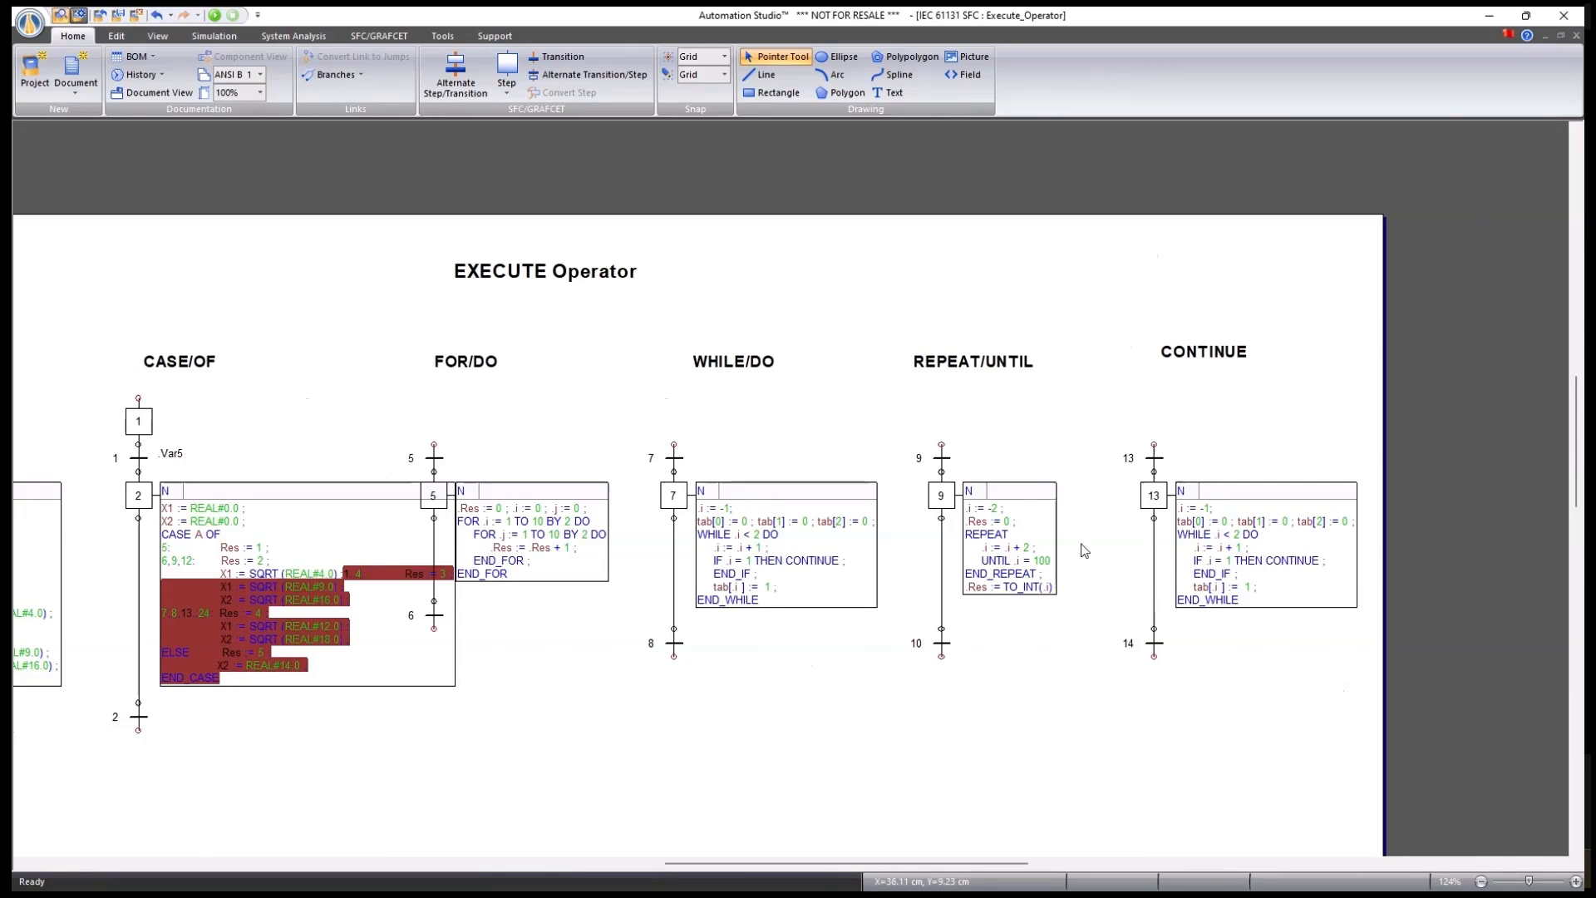
double_click(1147, 495)
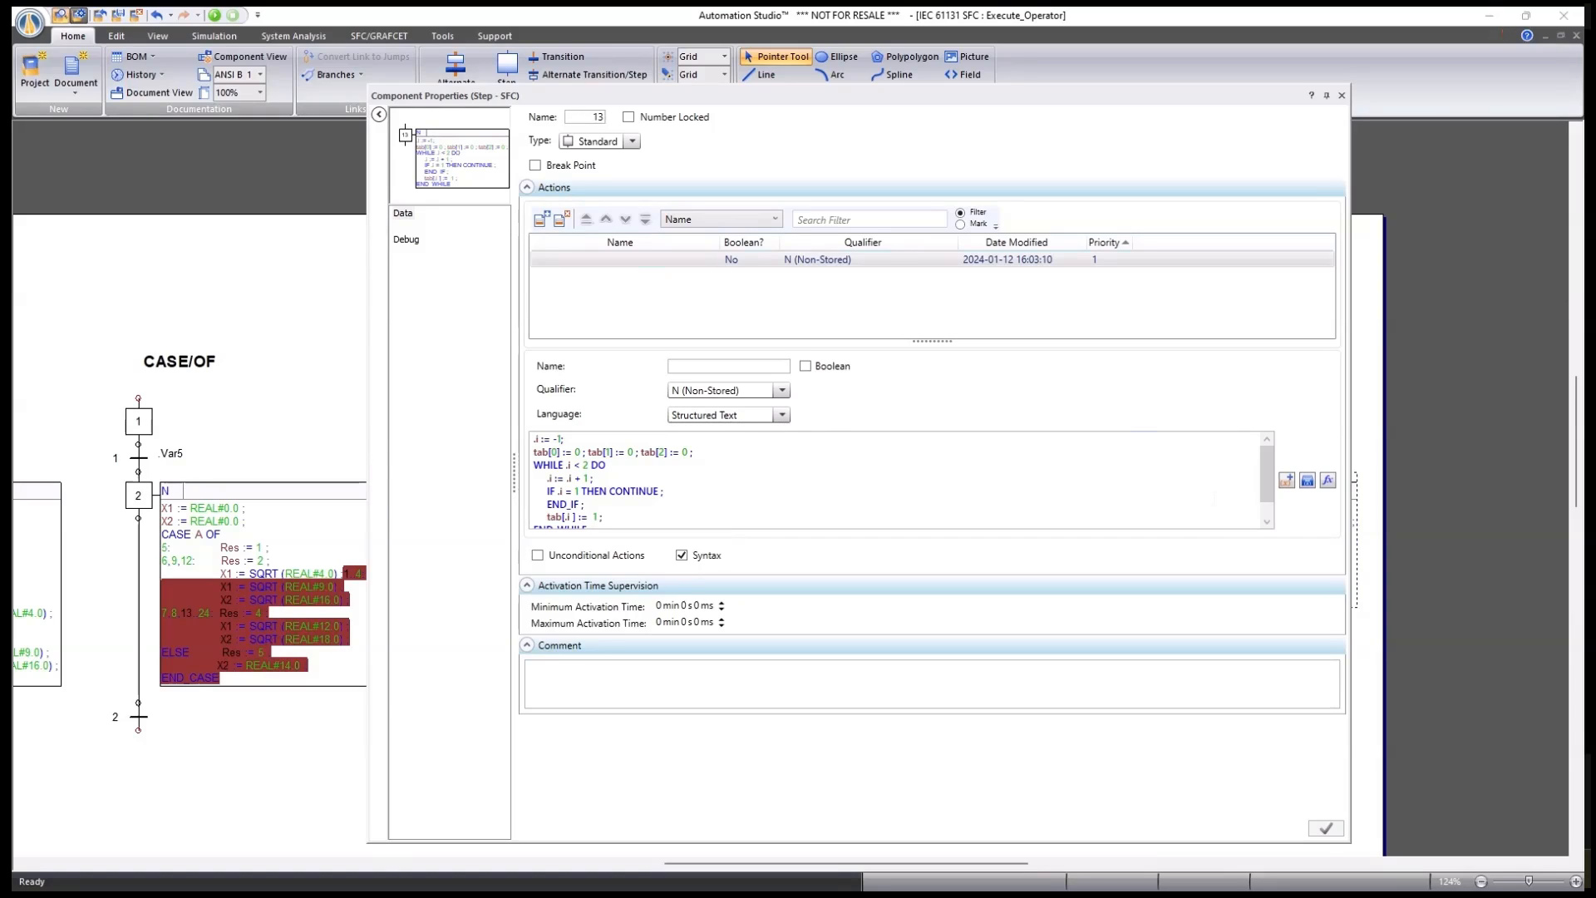
scroll(898, 480, "down", 1)
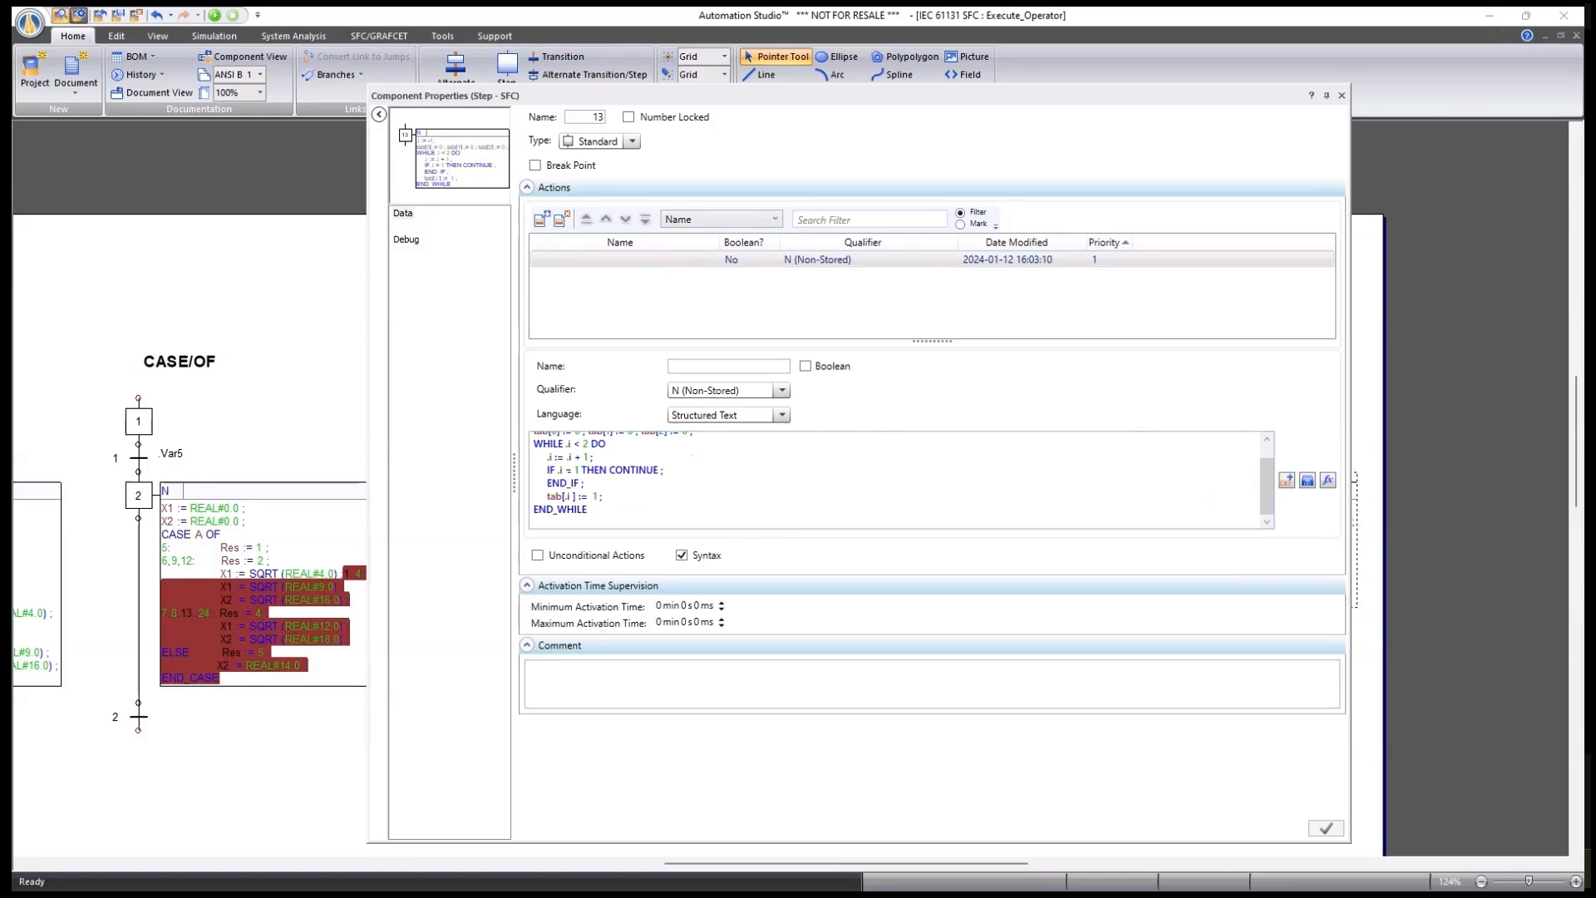
scroll(898, 480, "up", 1)
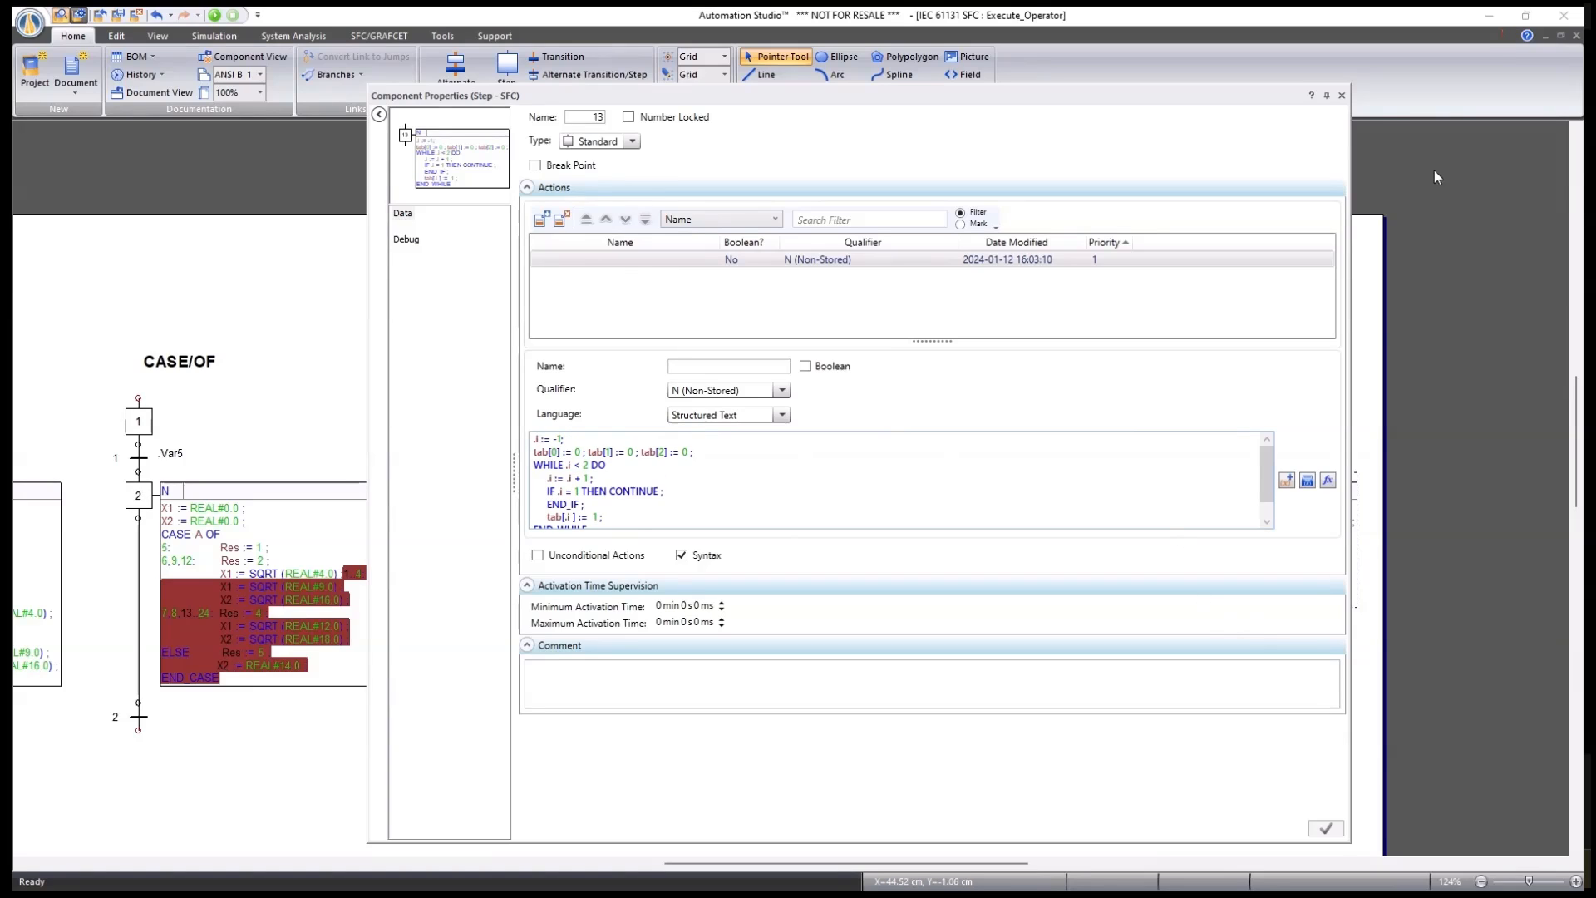
left_click(1341, 95)
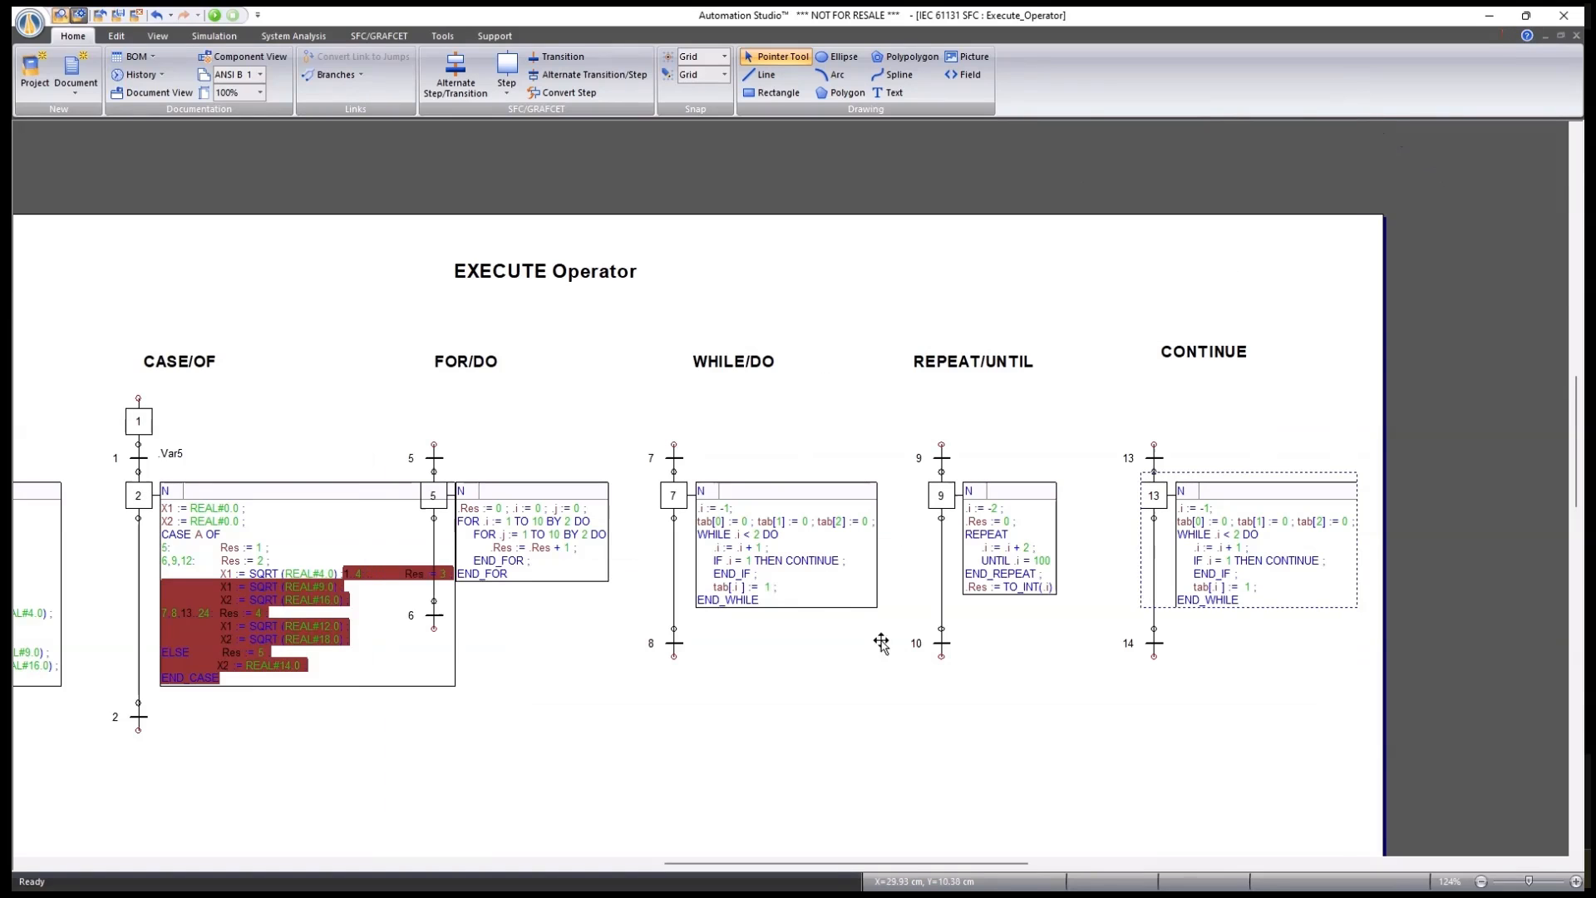
Close the Execute_Operator chart to reveal the What's New document.
scroll(908, 659, "down", 2)
left_click_drag(819, 603, 850, 532)
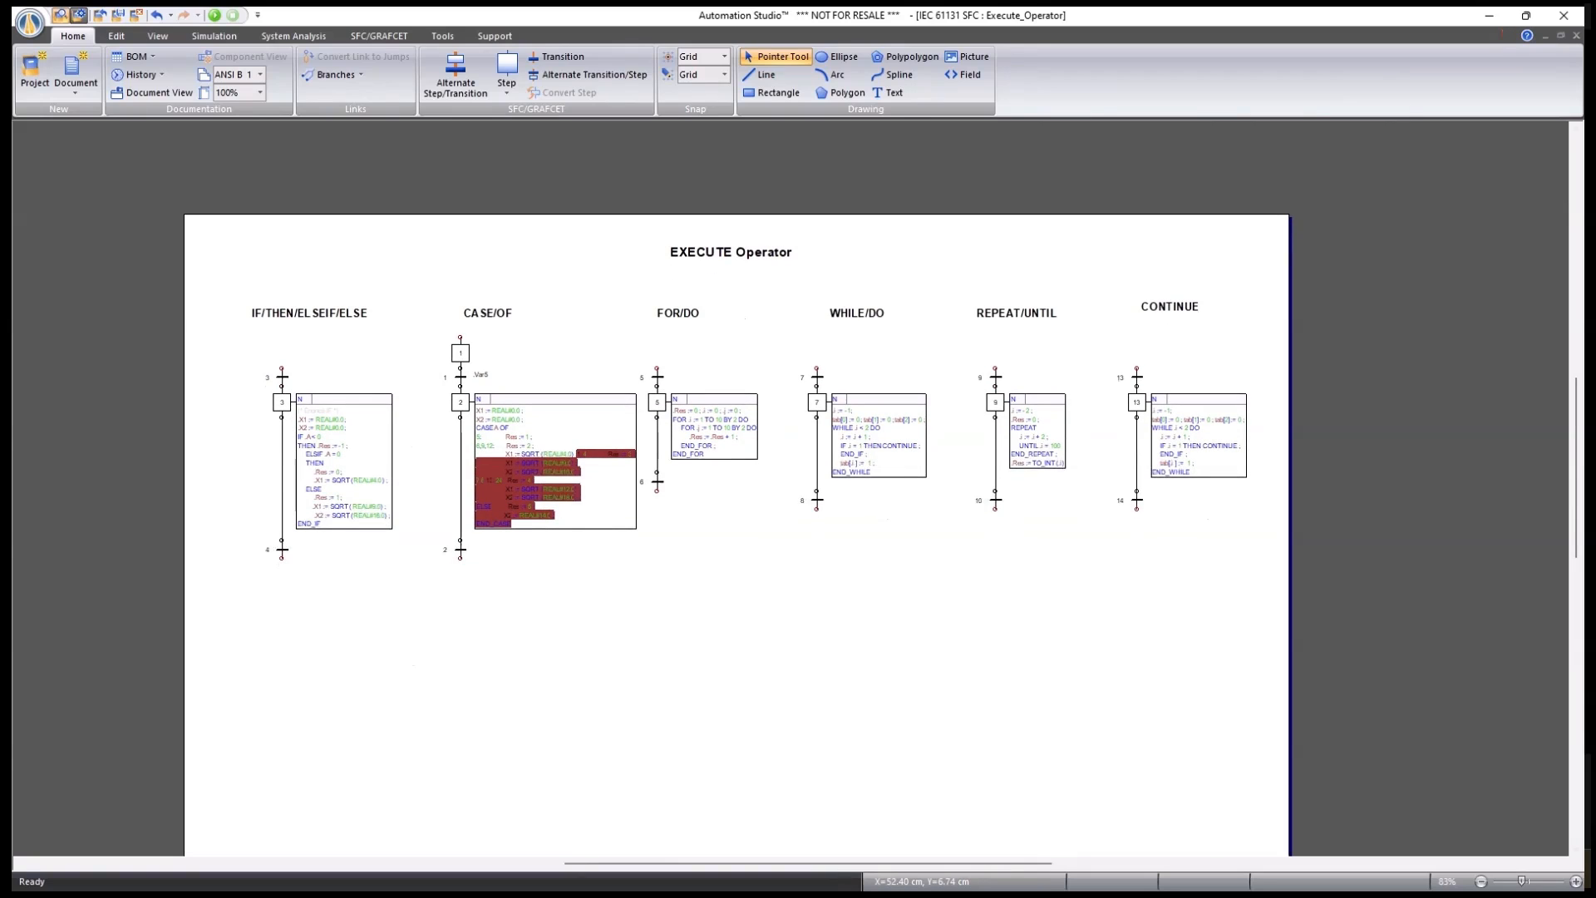
left_click(1576, 36)
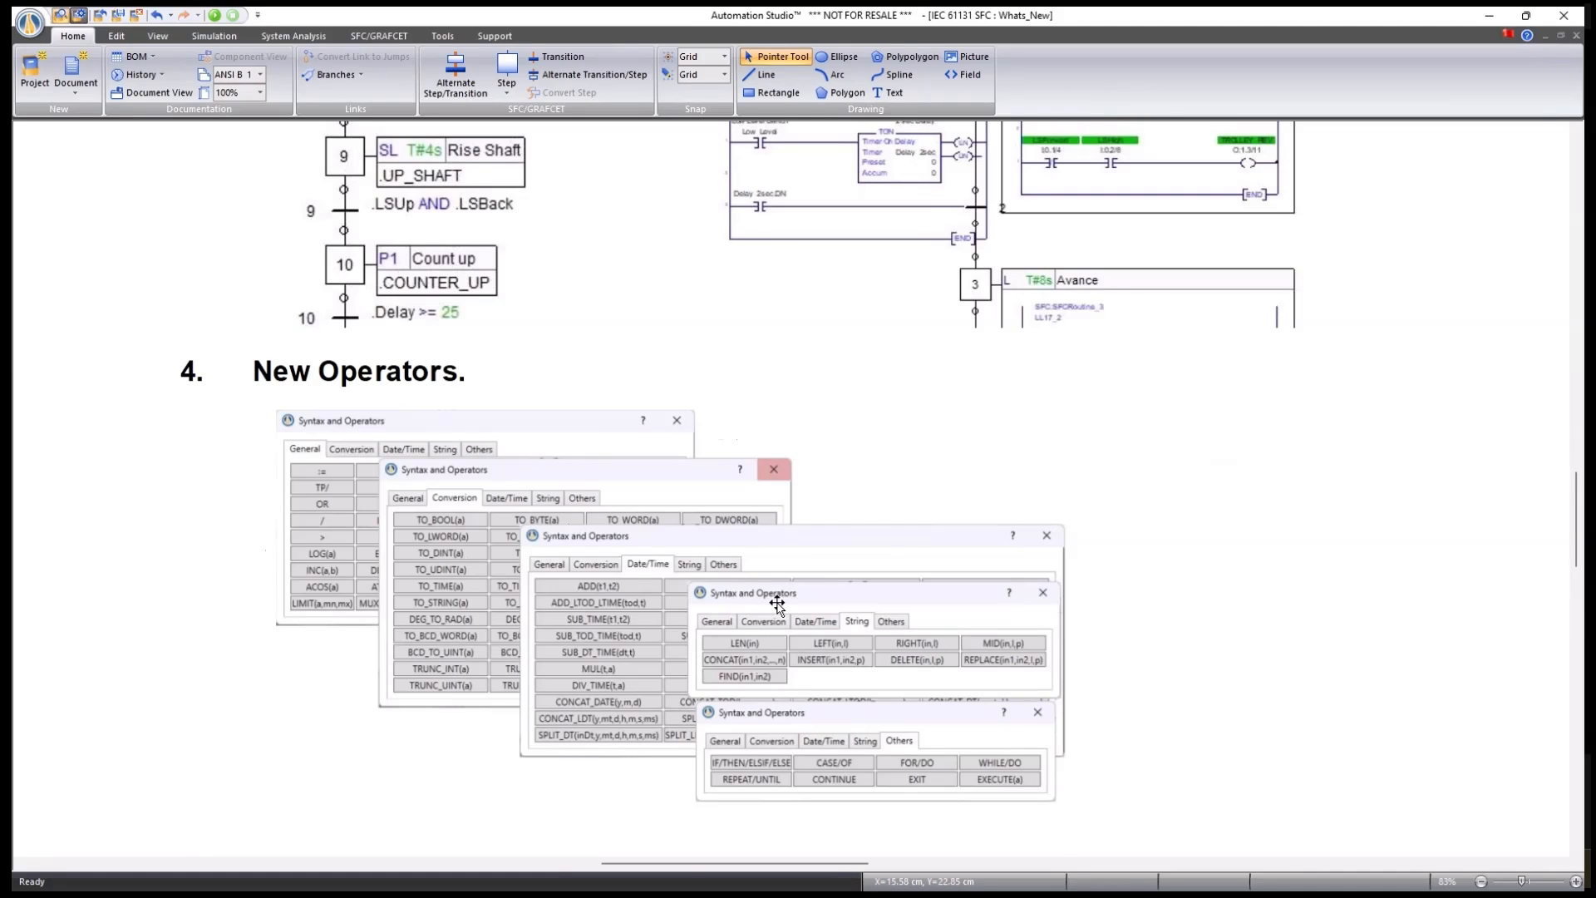
scroll(772, 625, "up", 5)
scroll(794, 532, "down", 3)
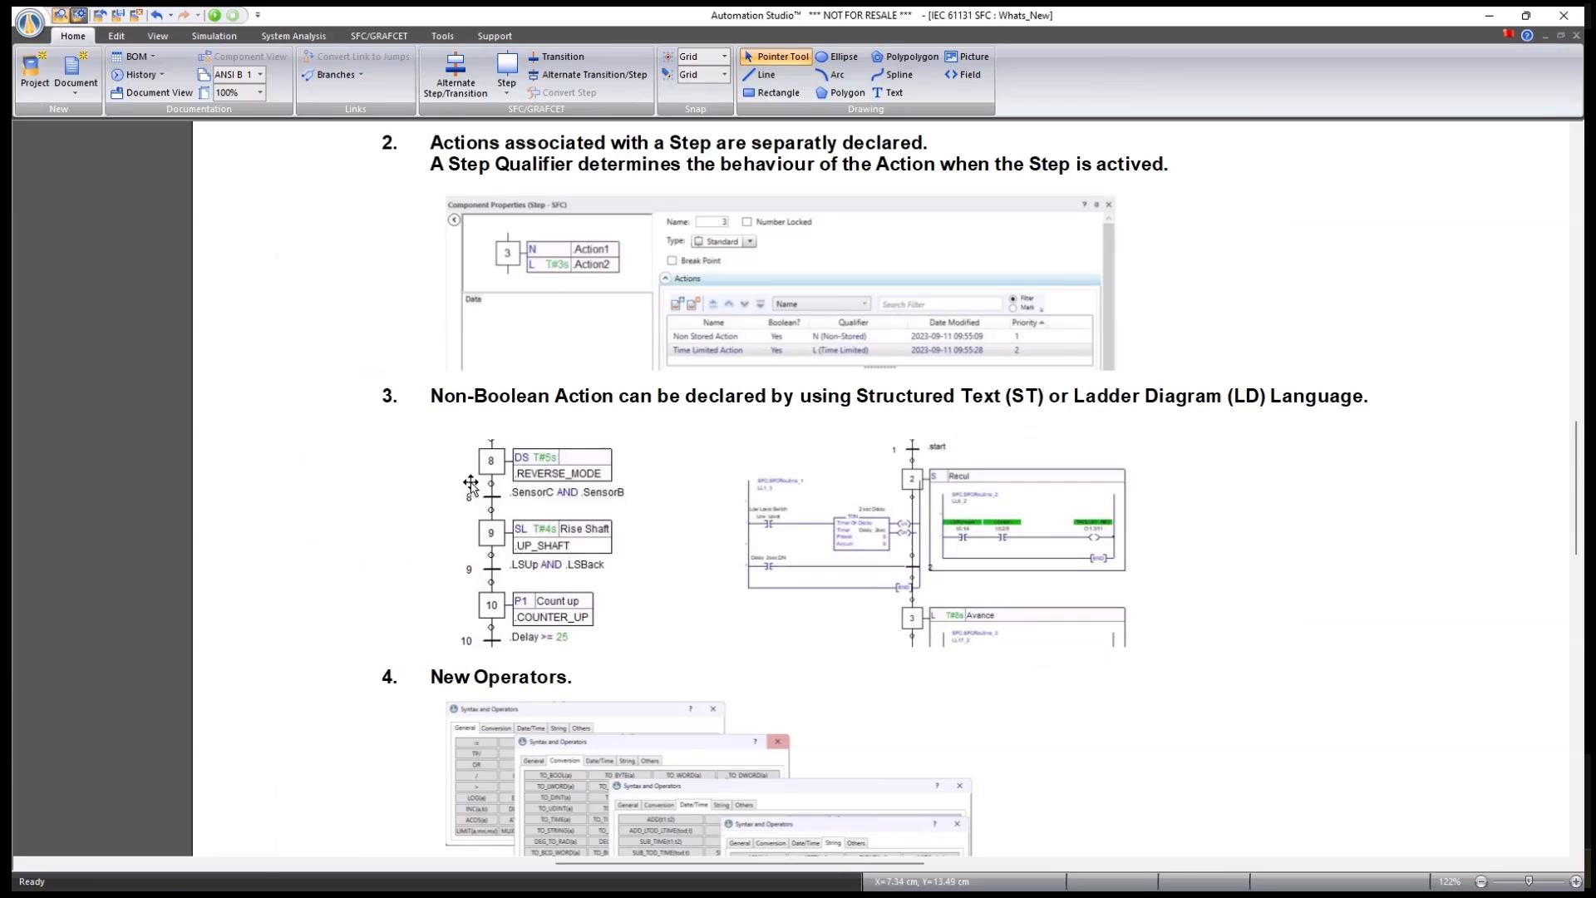
scroll(708, 459, "up", 3)
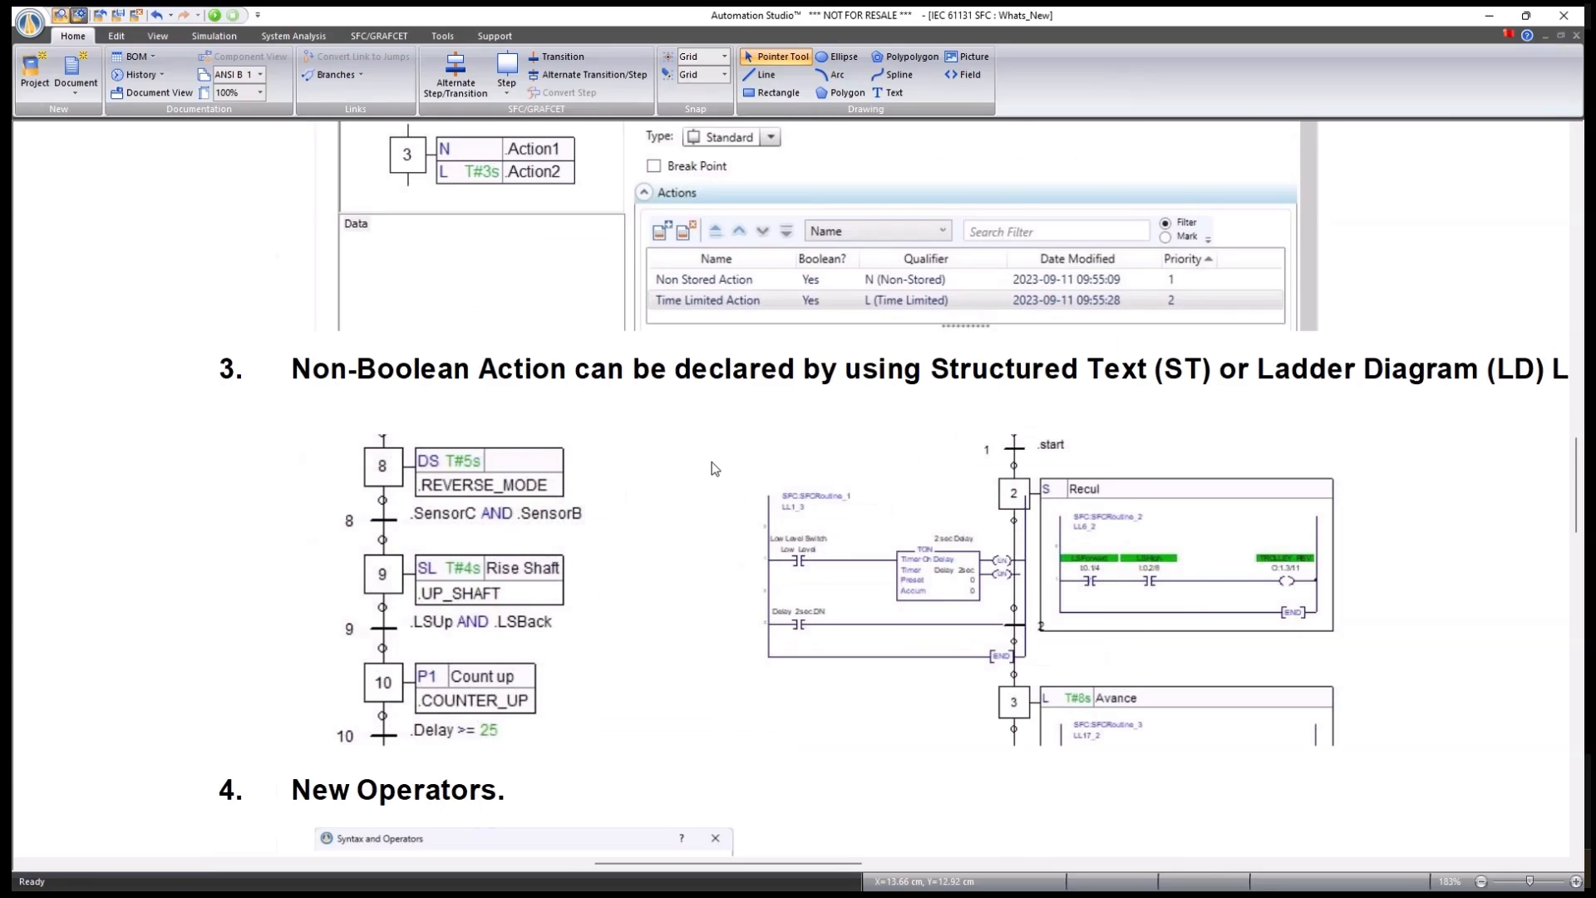
scroll(731, 472, "up", 2)
scroll(711, 409, "down", 2)
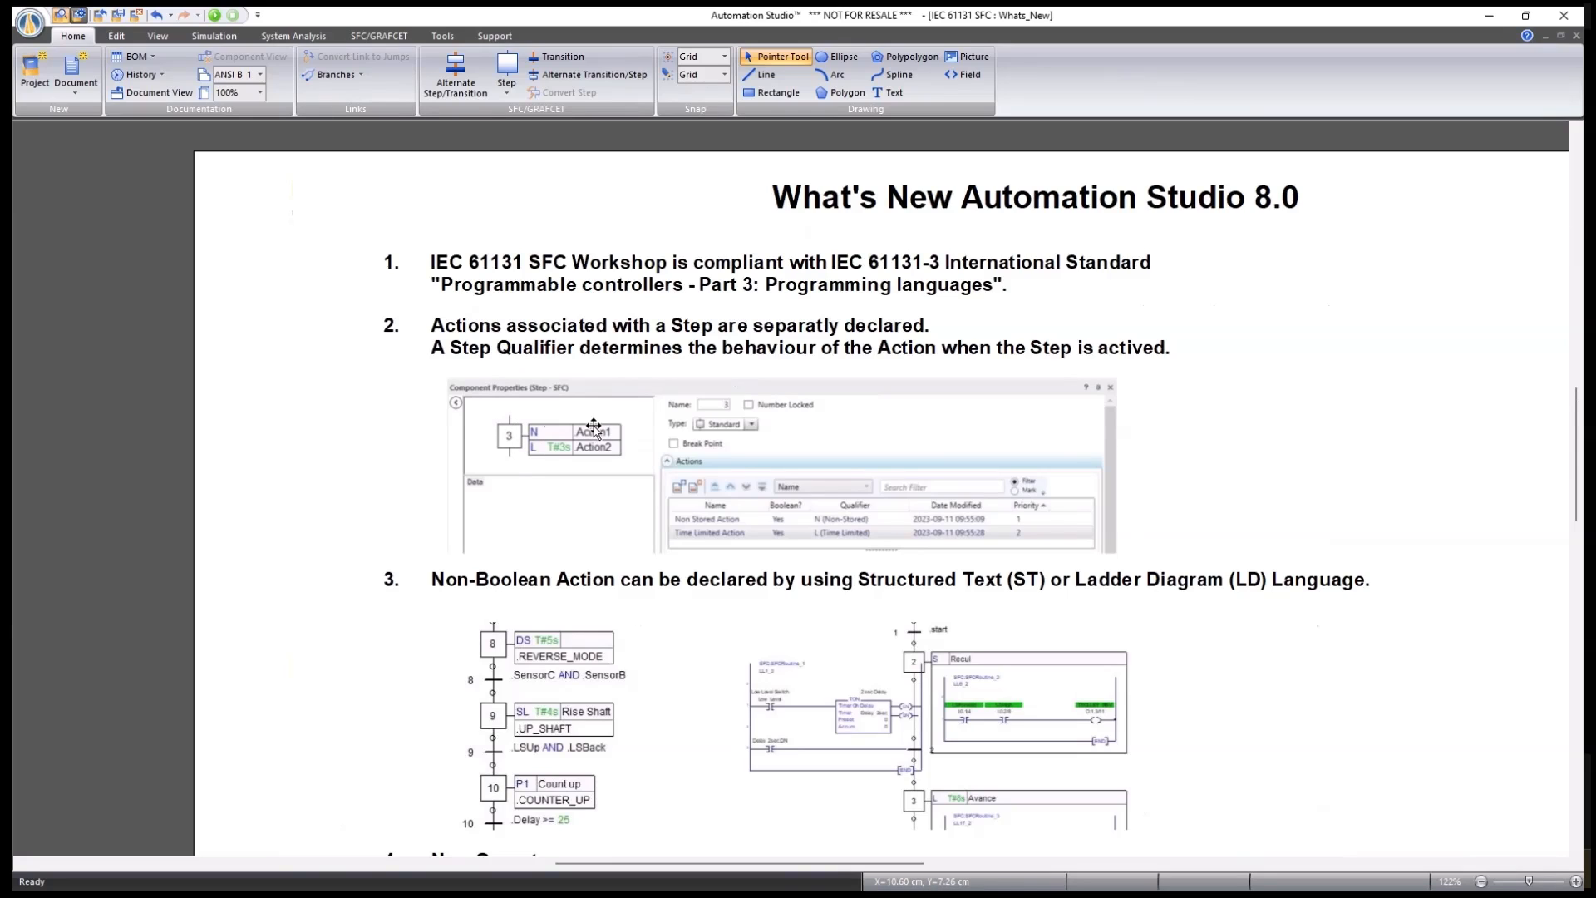
scroll(774, 523, "down", 3)
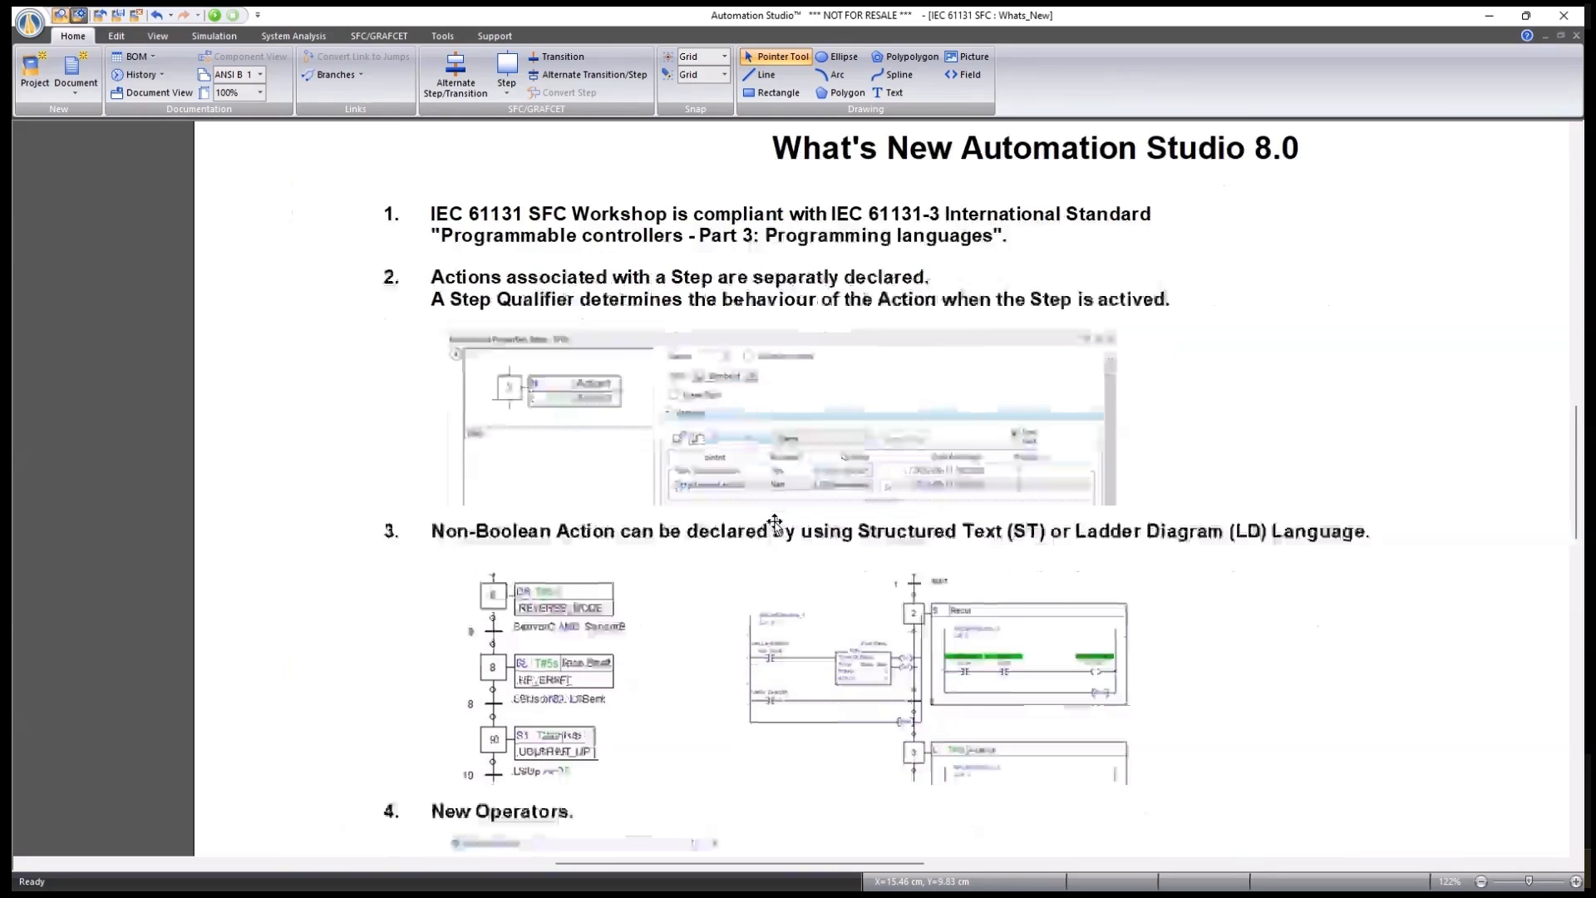
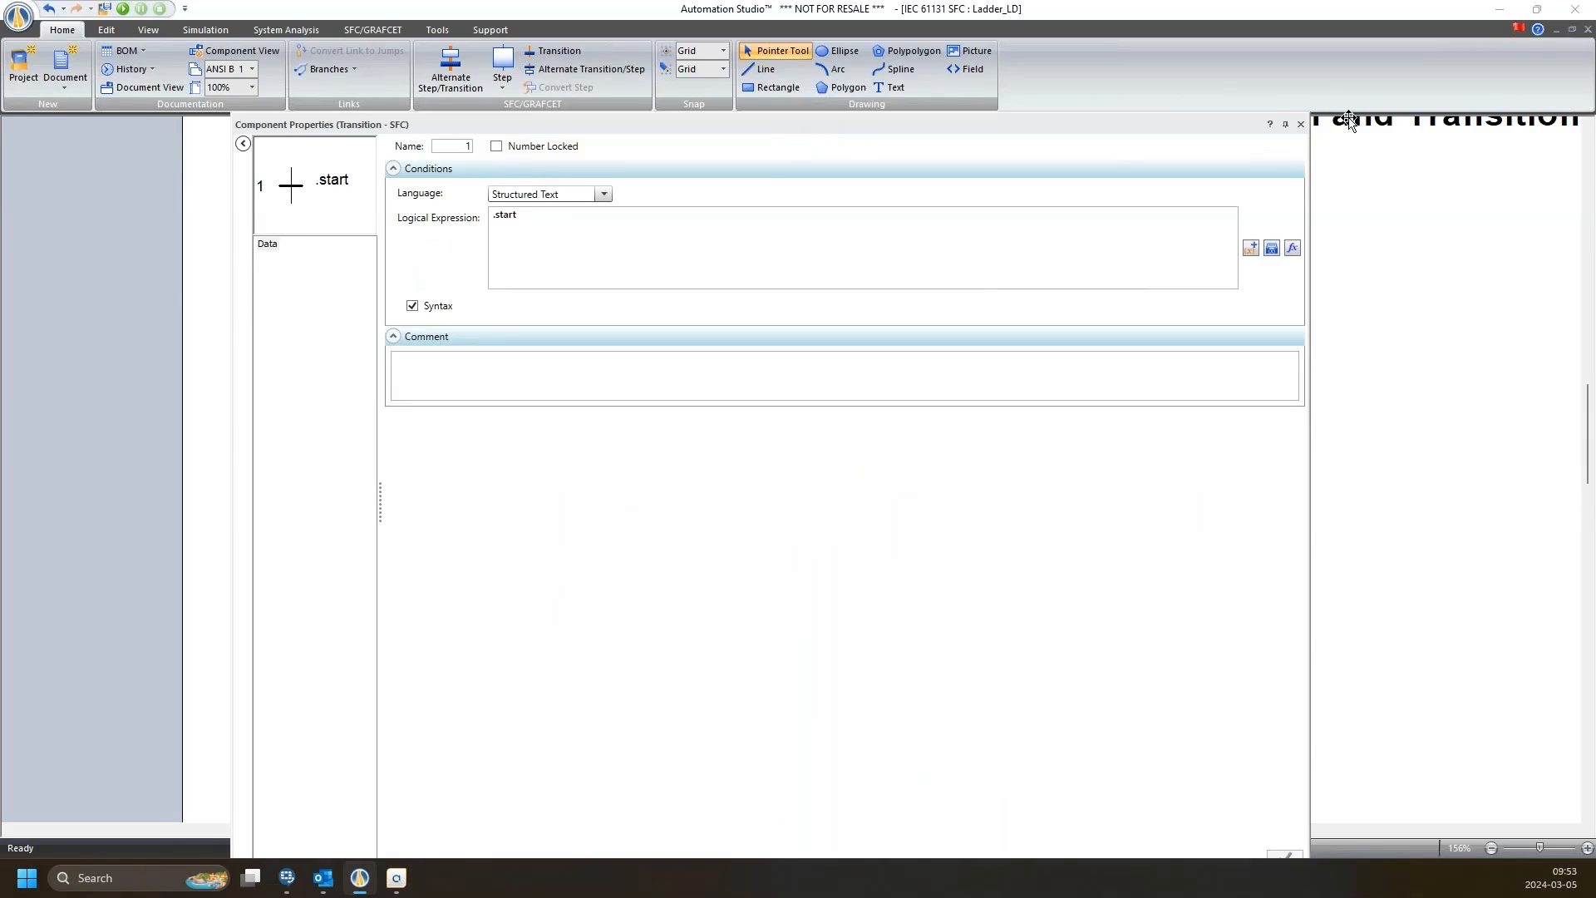
Close the transition 1 properties, then inspect and close step 5's Lower Shaft action properties.
left_click(1300, 124)
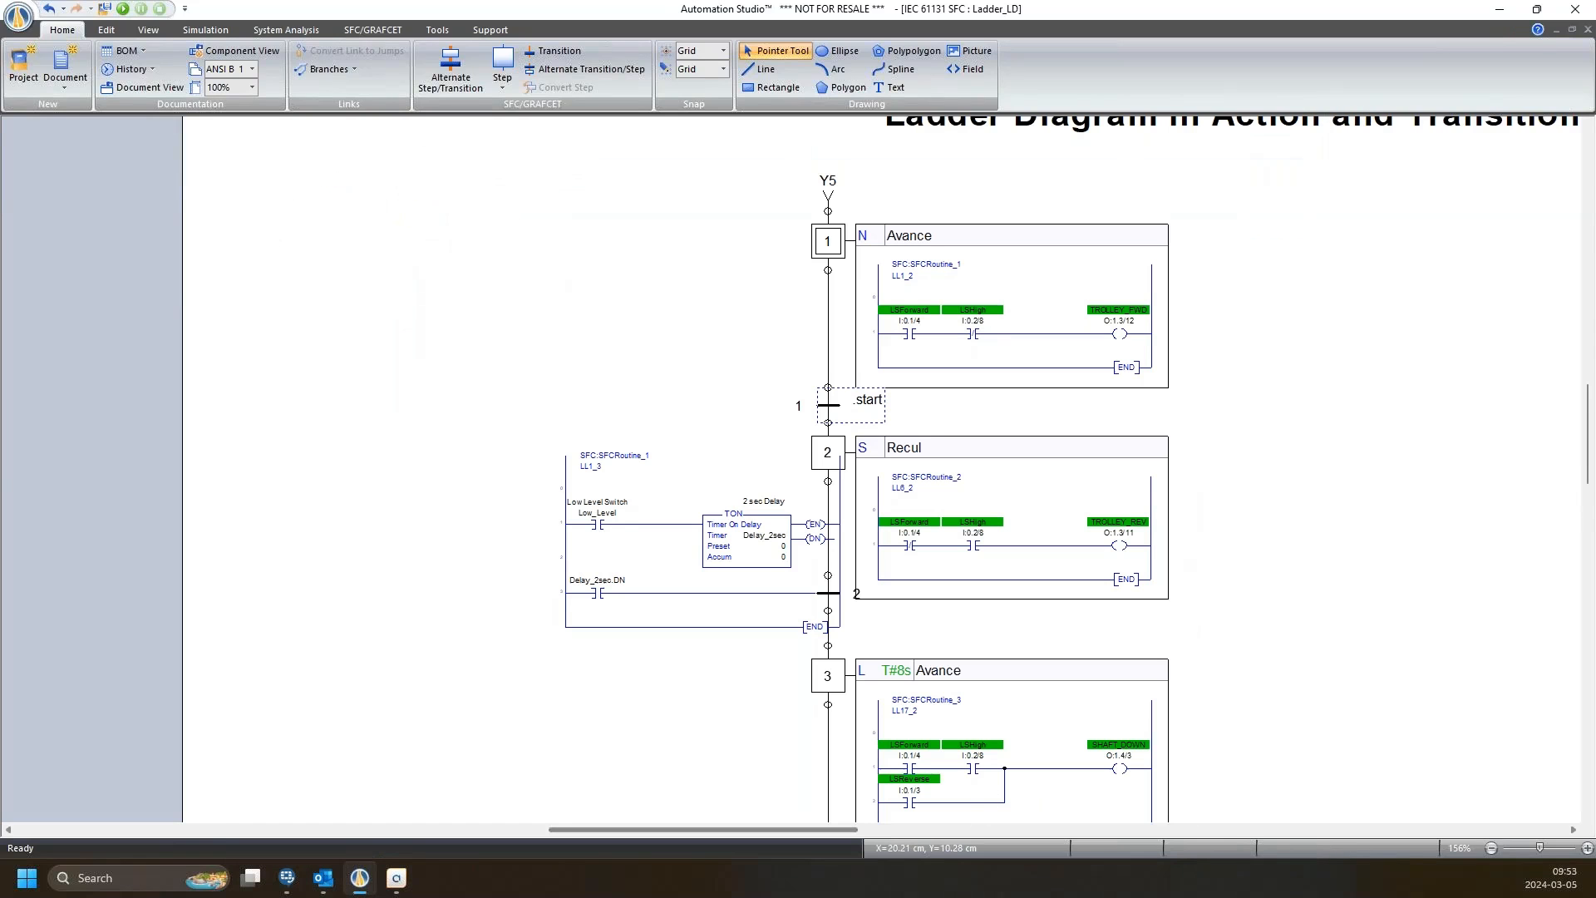
scroll(1151, 292, "down", 5)
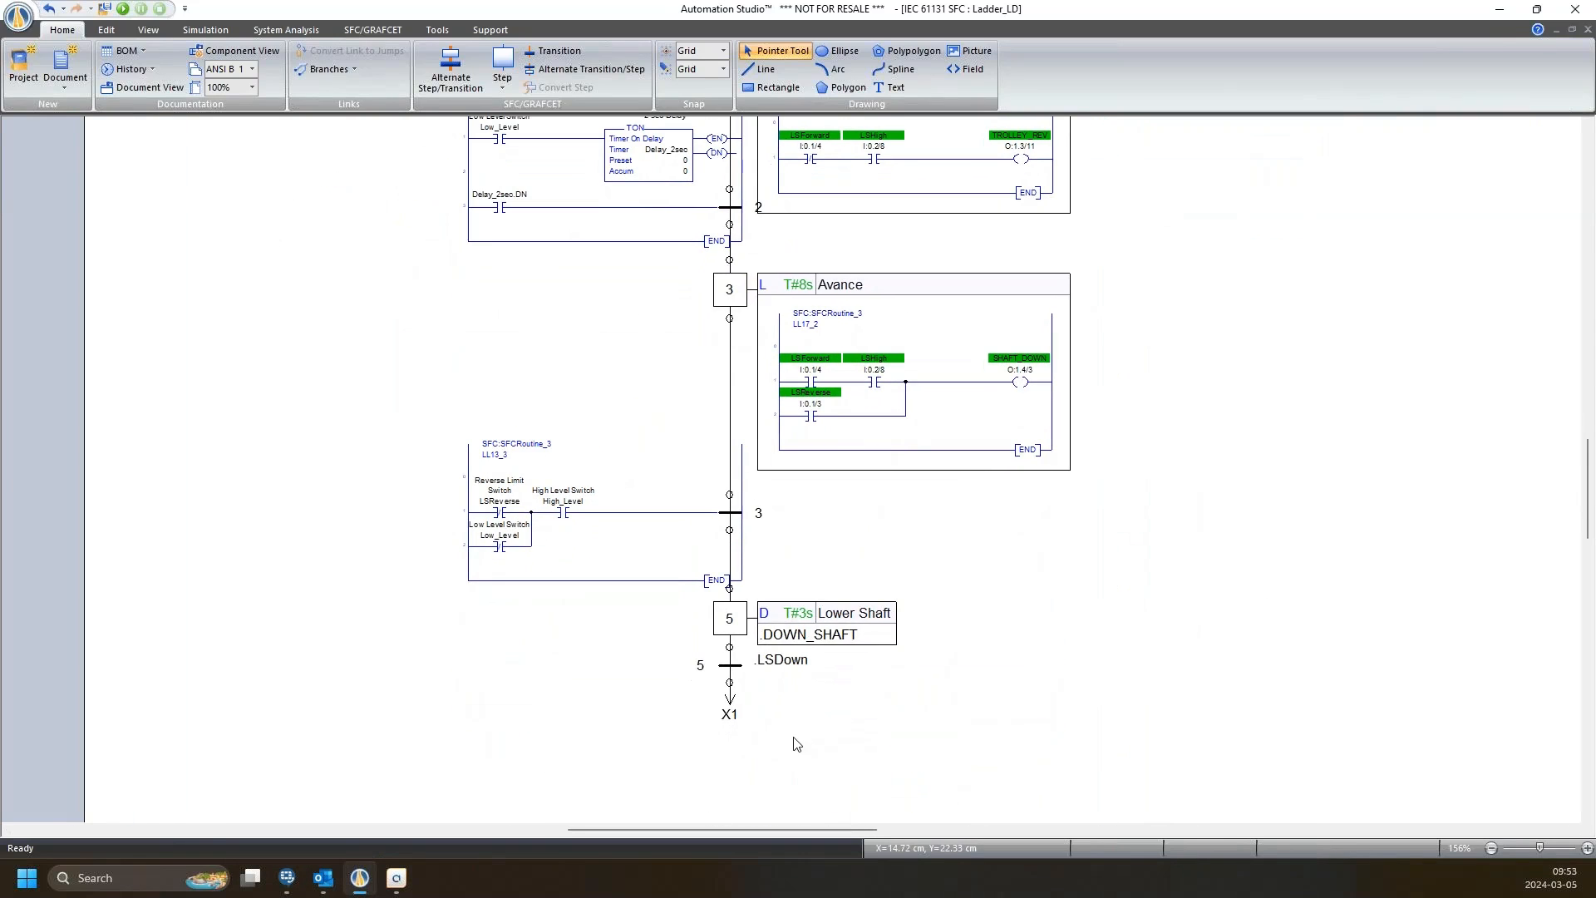
double_click(724, 621)
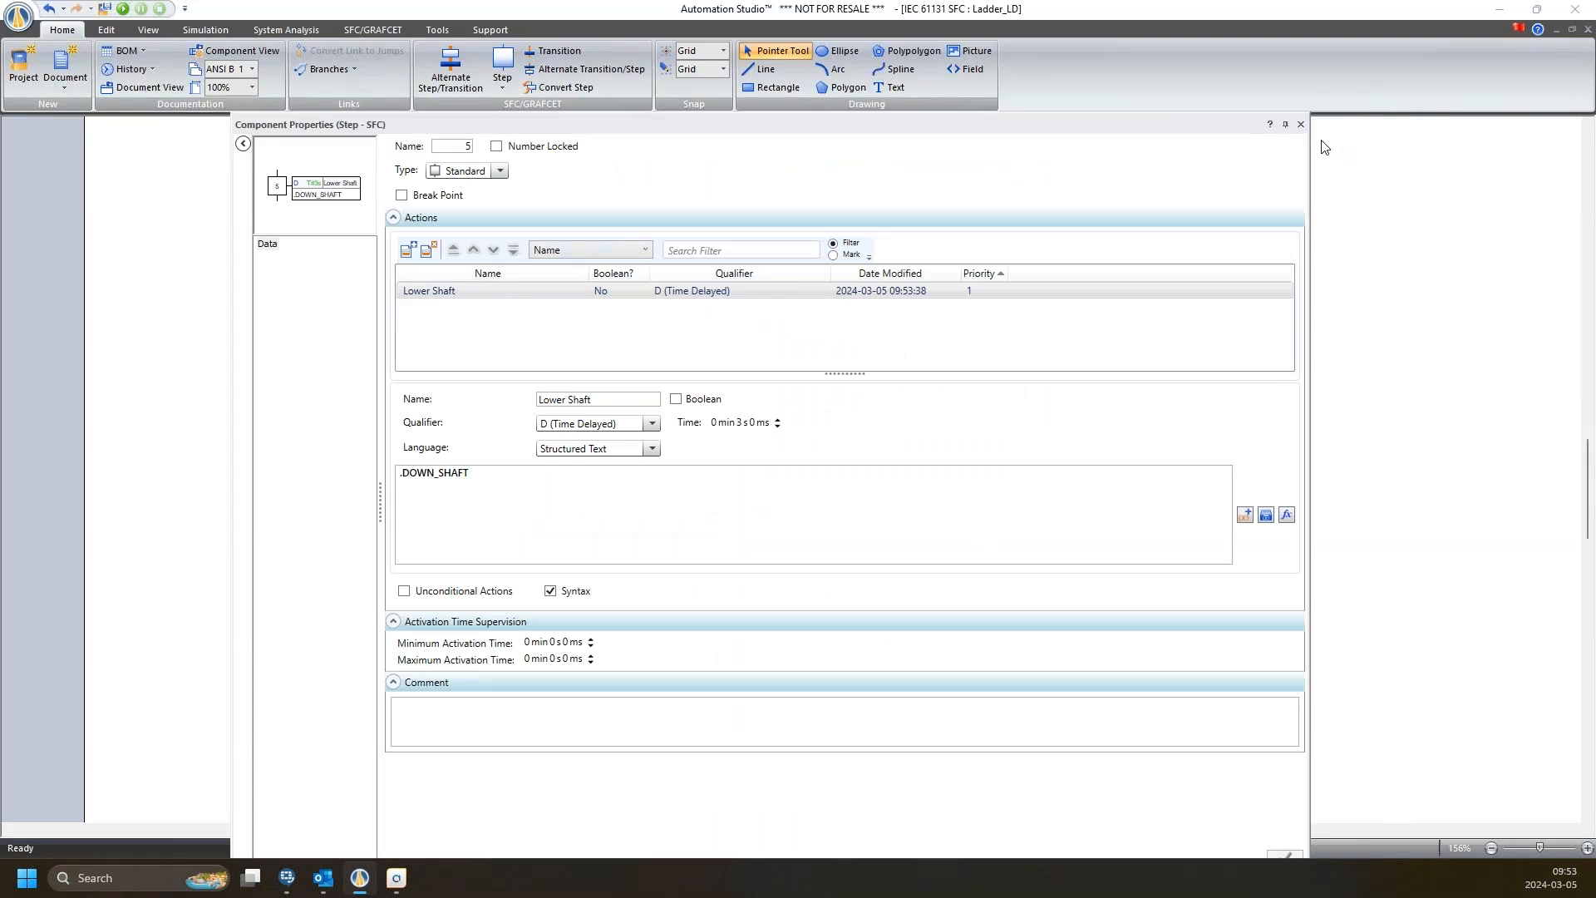
left_click(1301, 124)
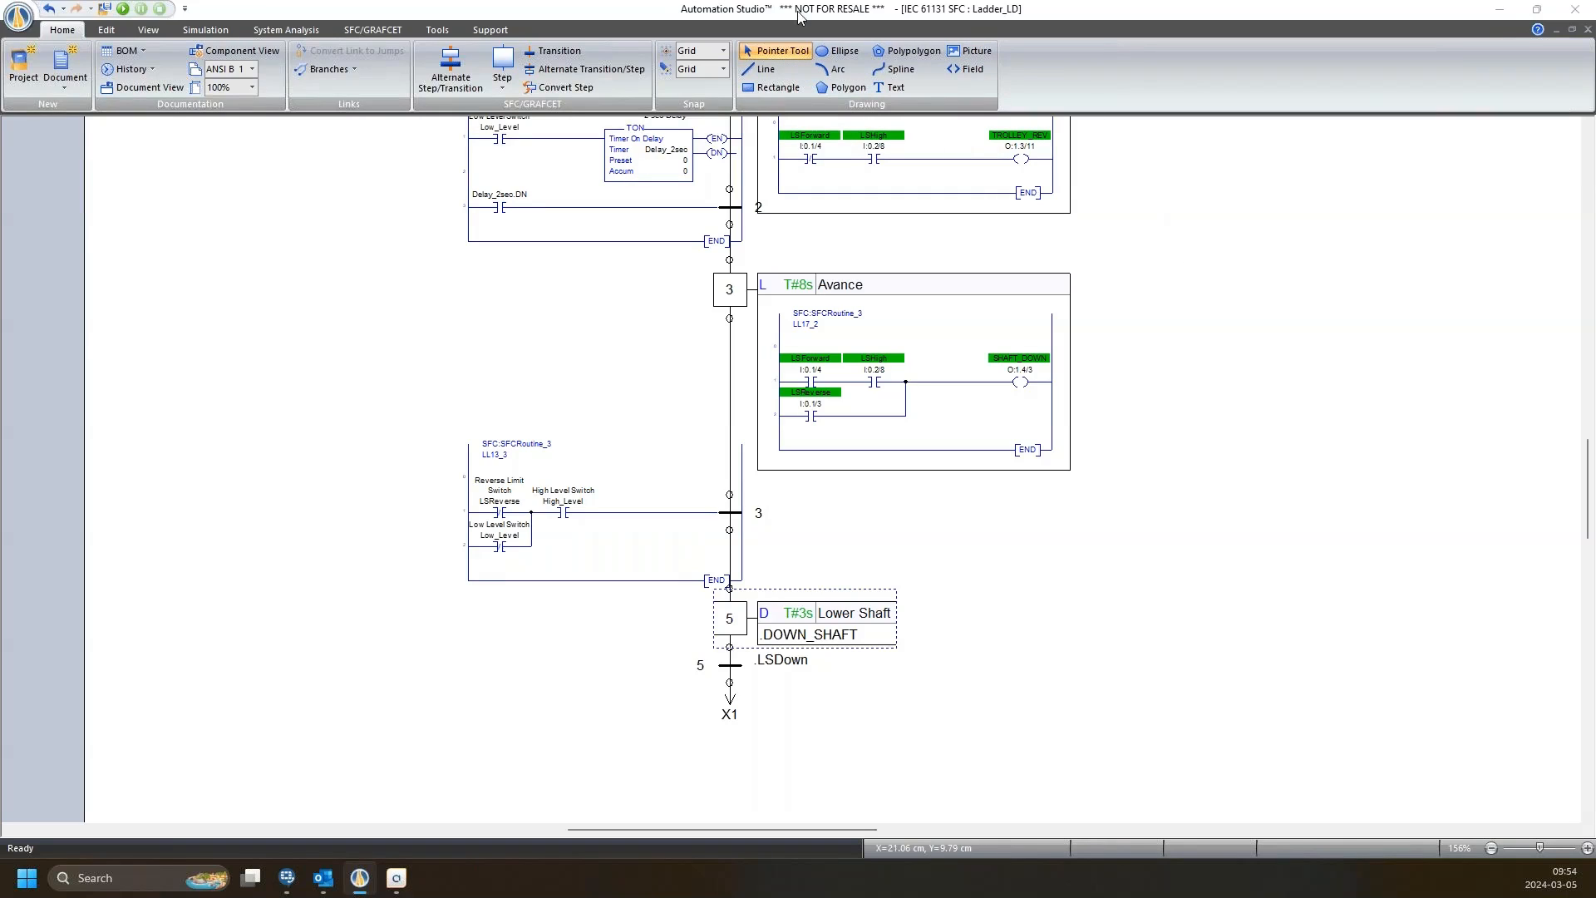
Deselect step 5 and switch the ribbon from Edit and Home to the Tools commands.
left_click(665, 376)
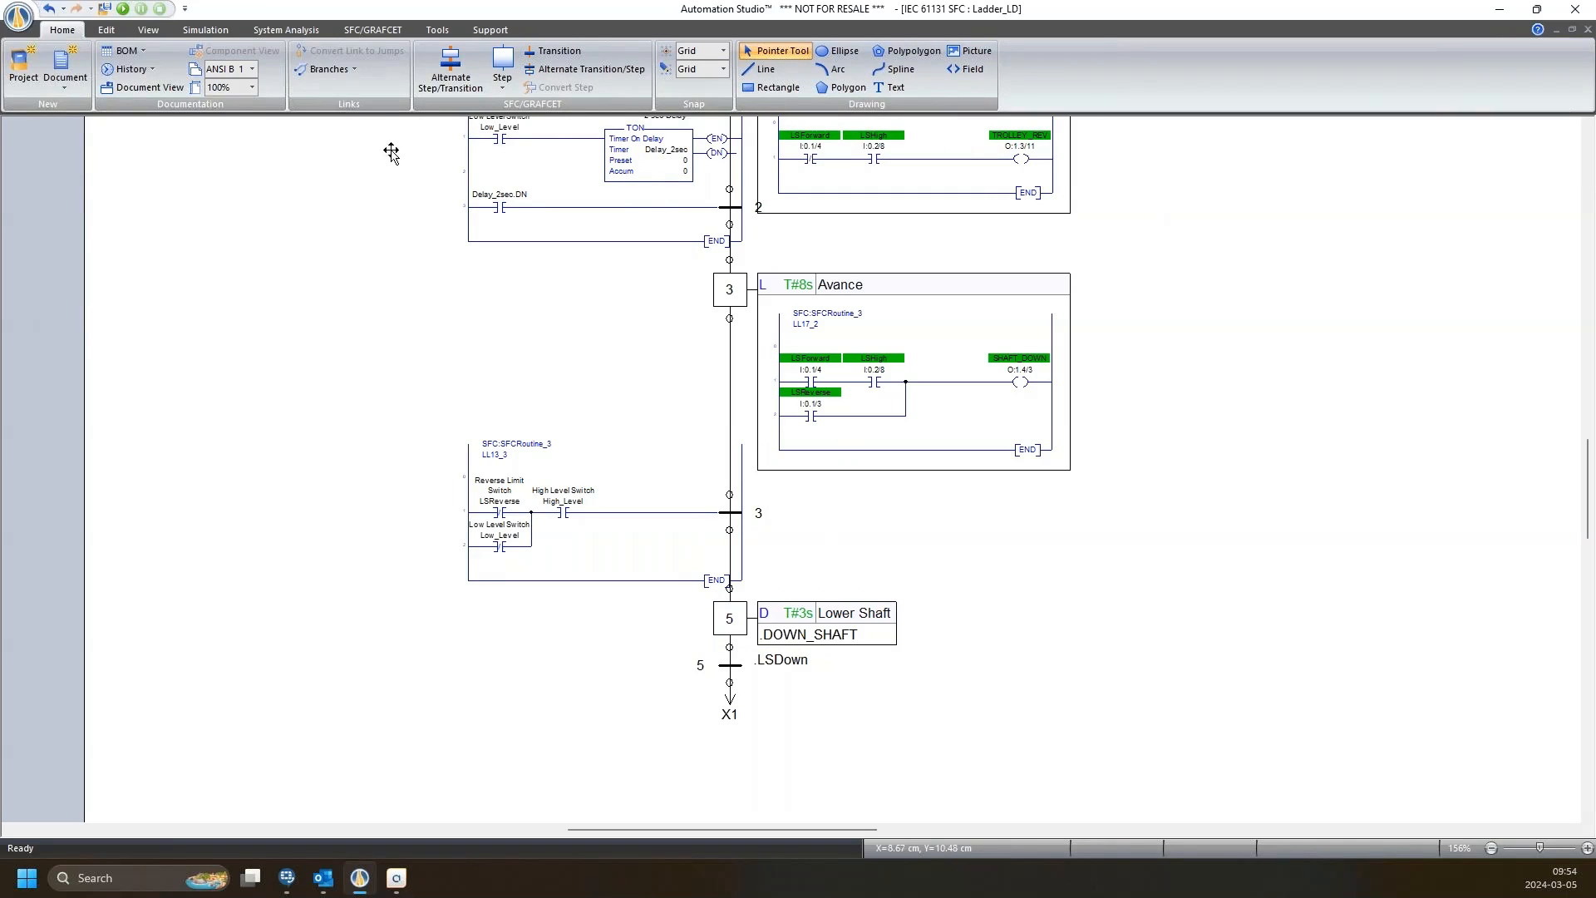
left_click(102, 33)
left_click(64, 30)
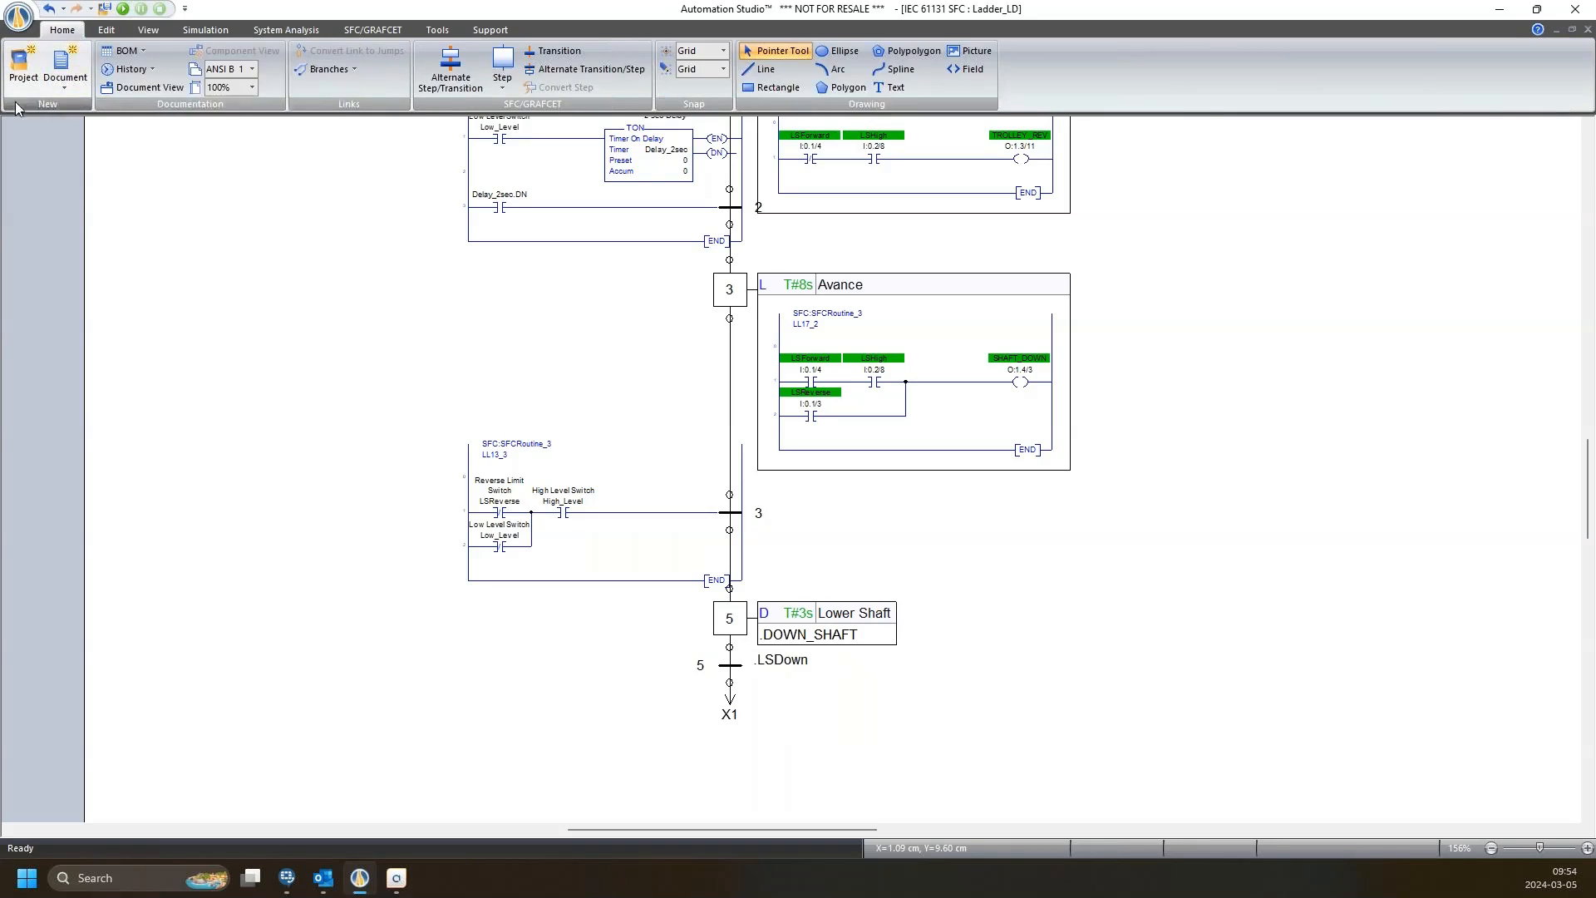
left_click(437, 30)
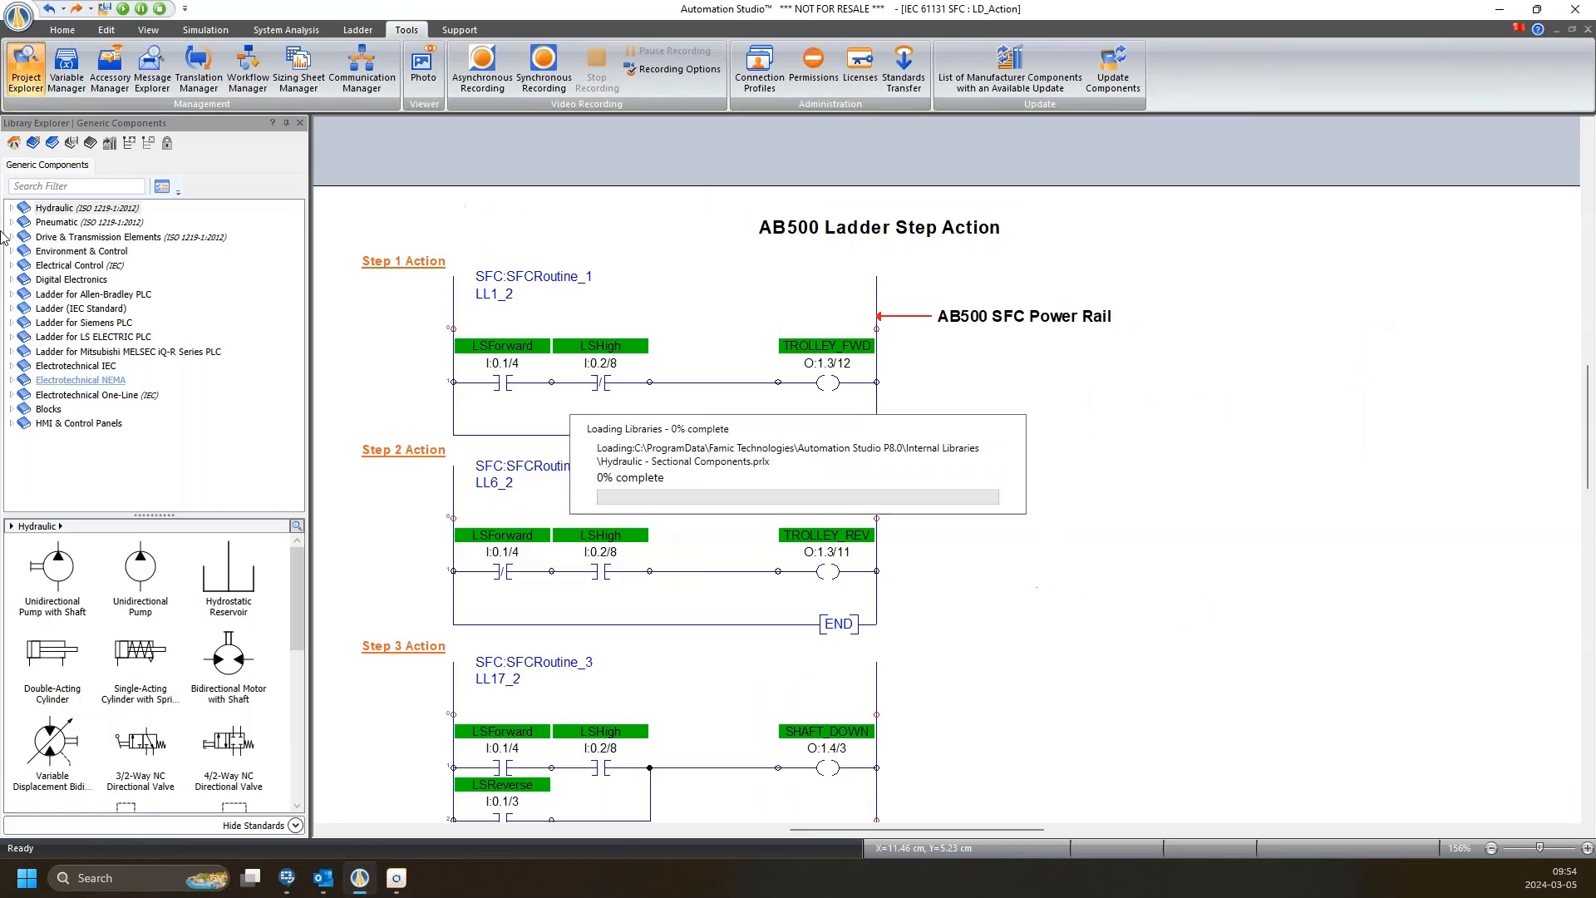
Expand Ladder for Siemens PLC and preview its Program Management components.
left_click(45, 324)
left_click(12, 325)
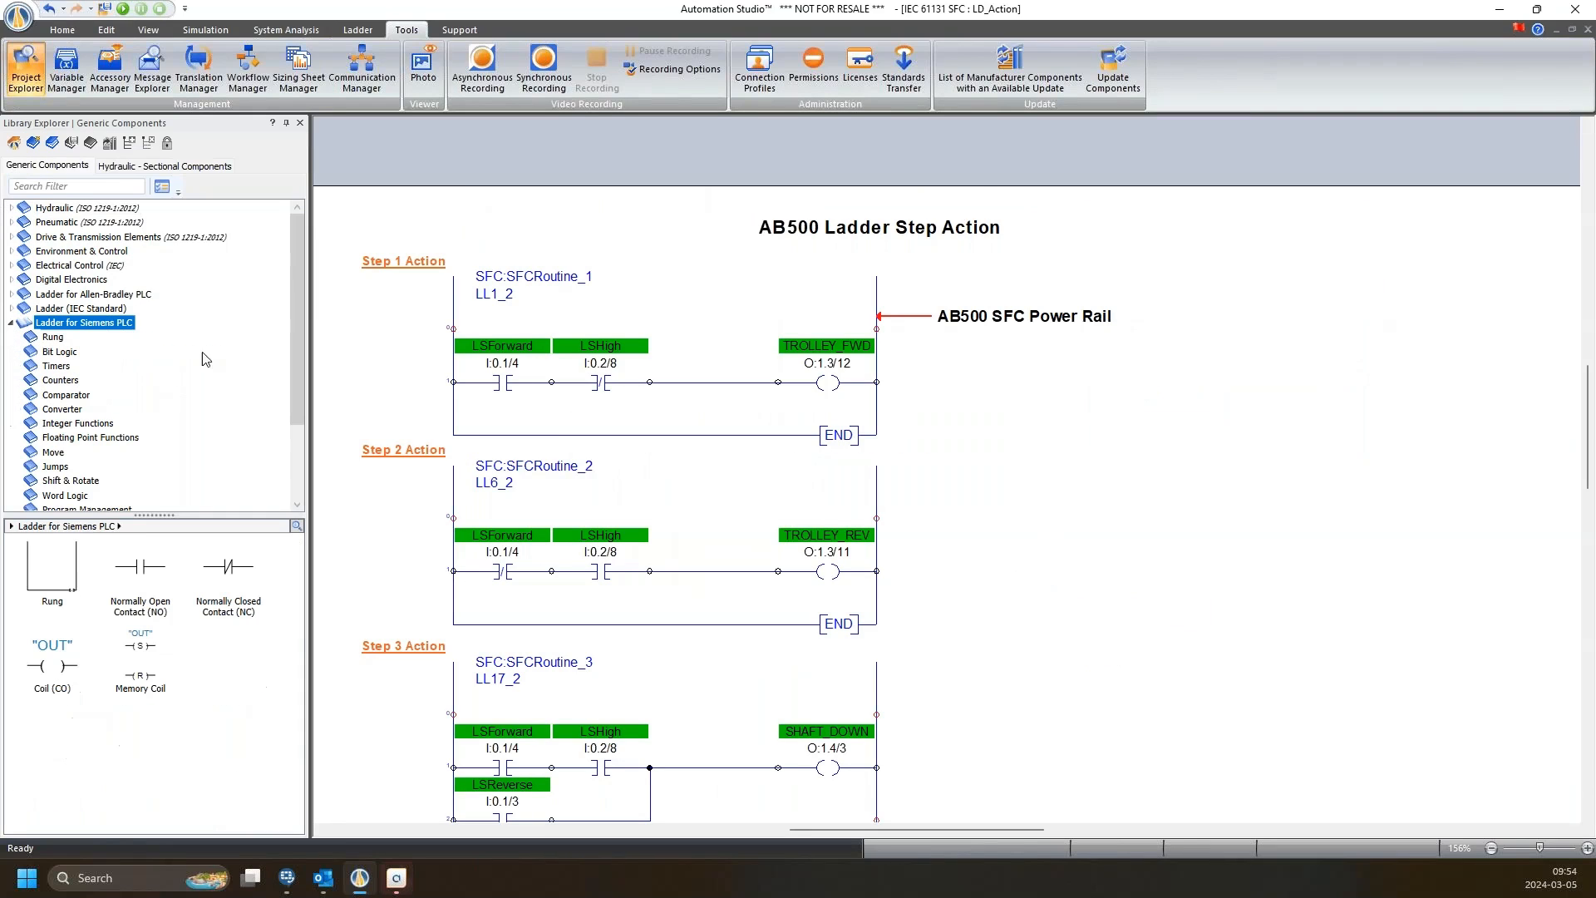
scroll(997, 404, "down", 3)
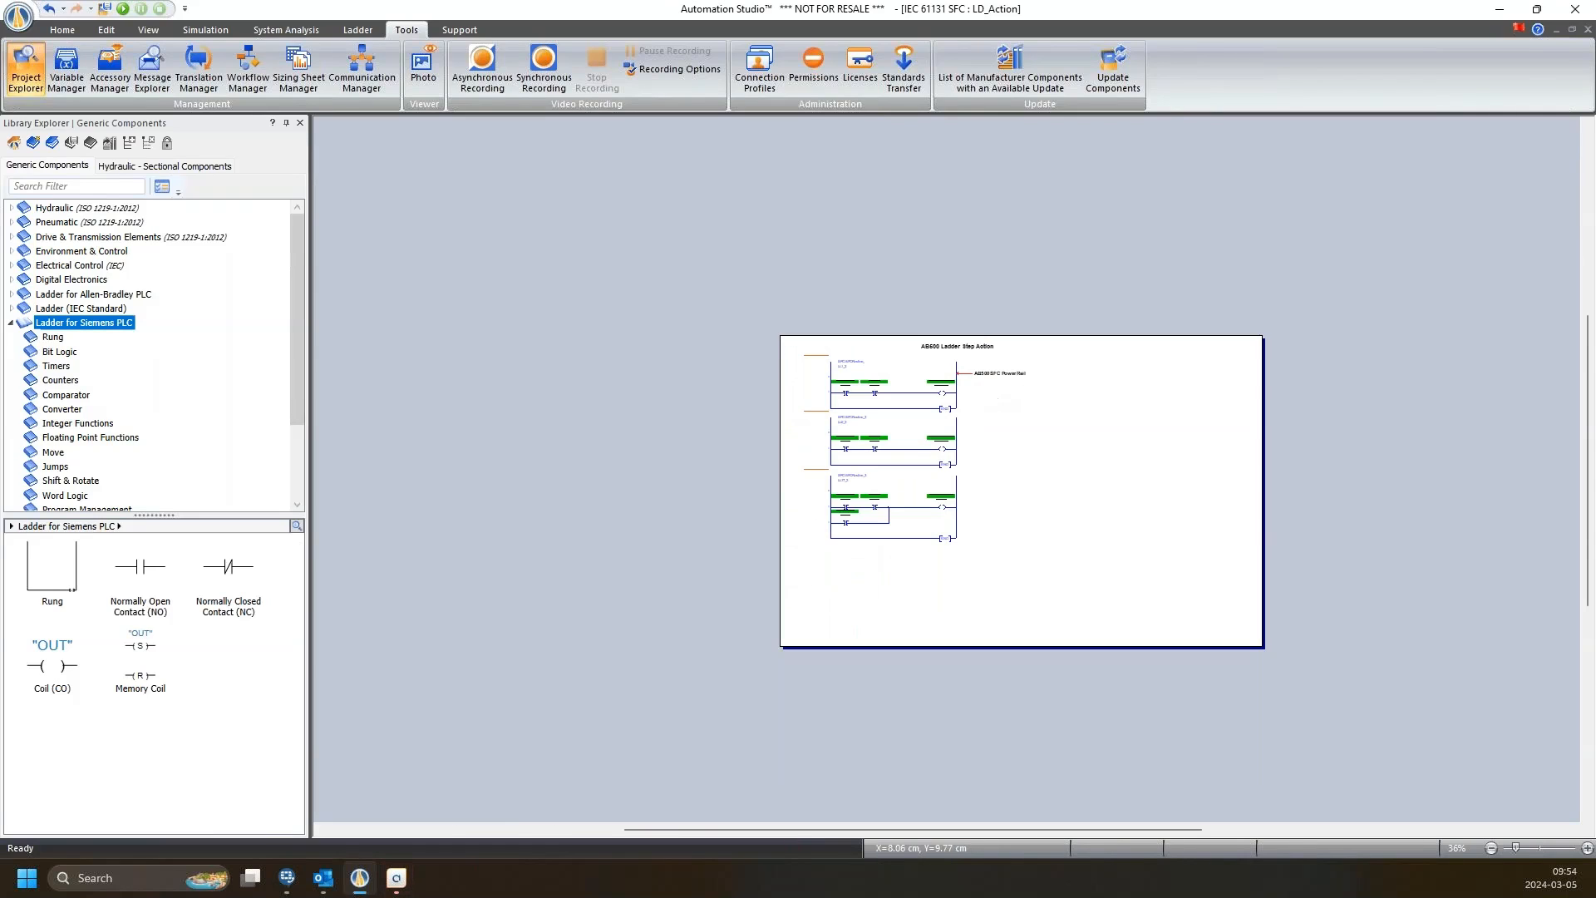
scroll(964, 525, "up", 2)
scroll(966, 531, "up", 2)
scroll(115, 343, "down", 3)
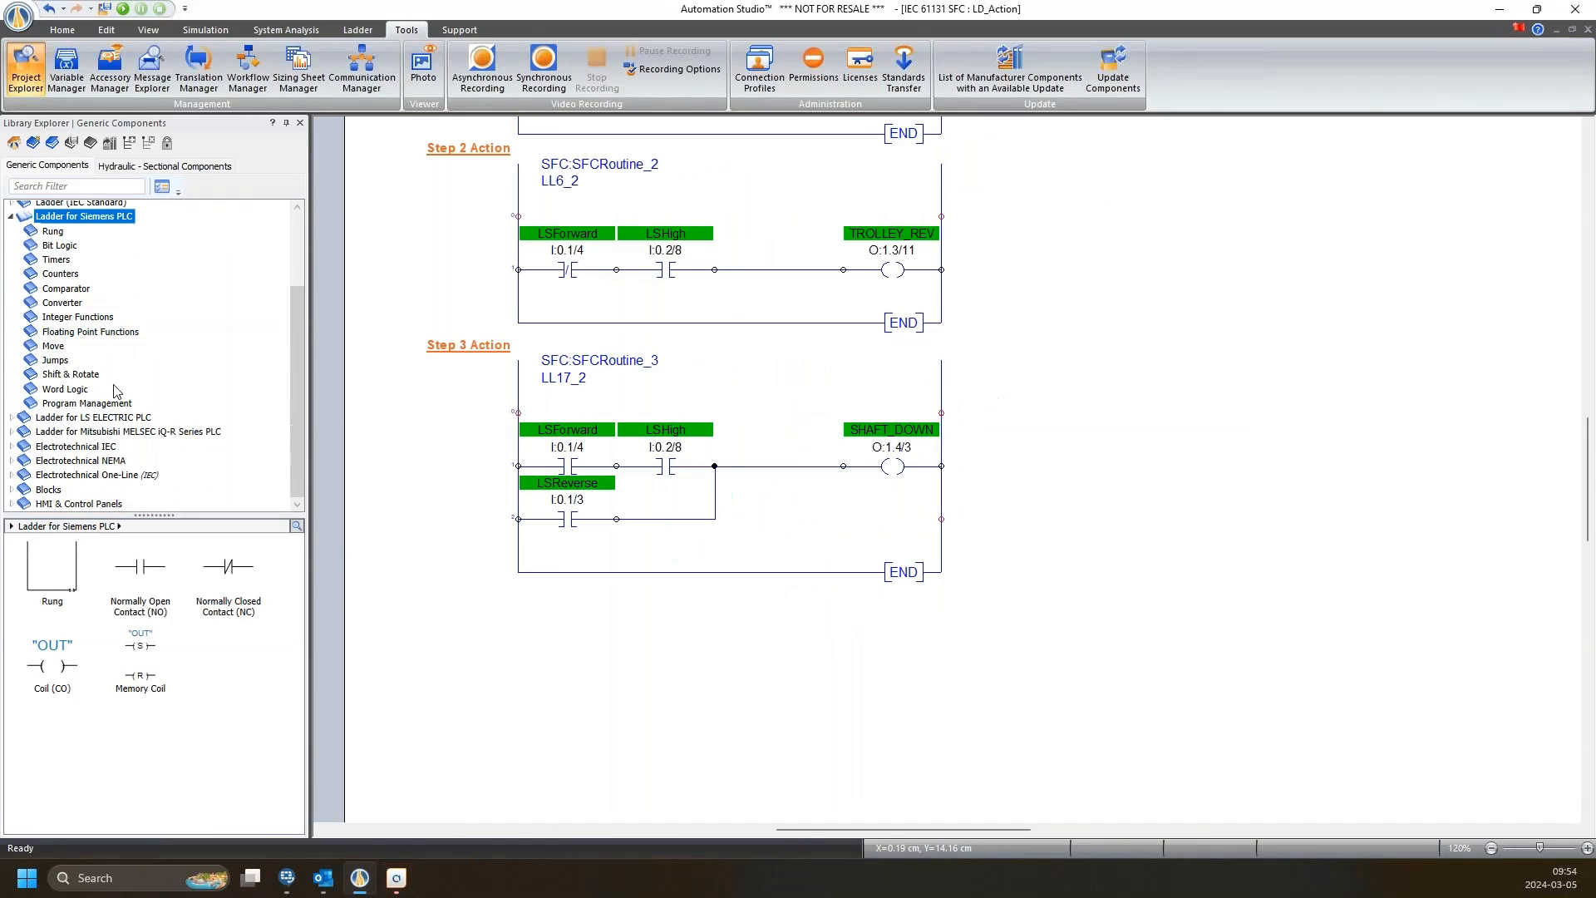
scroll(139, 347, "up", 1)
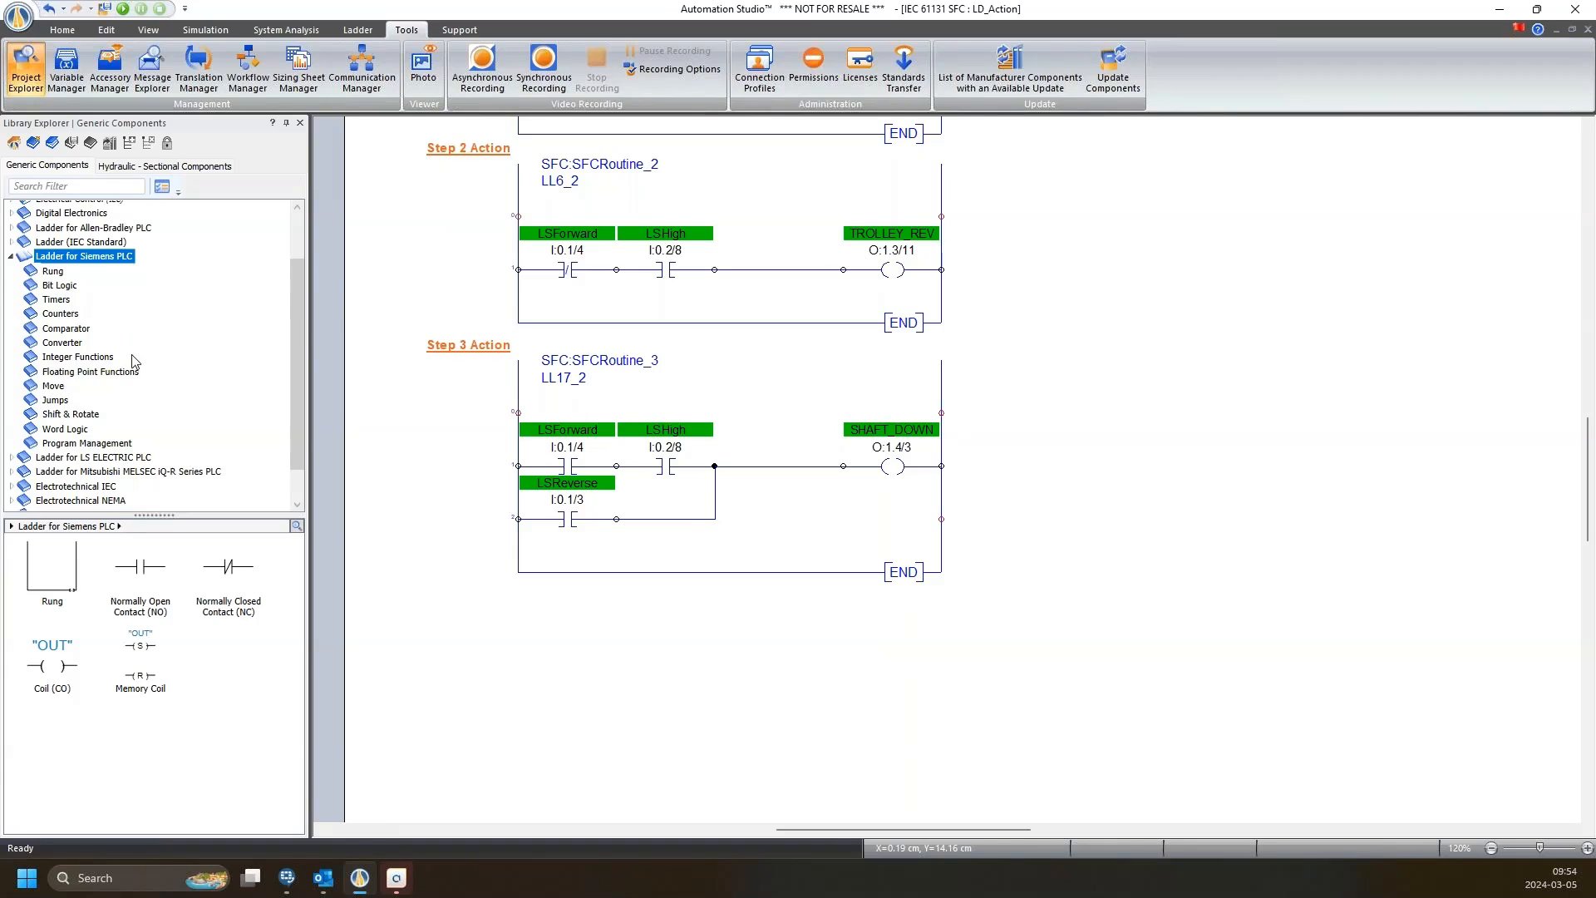
scroll(162, 417, "down", 1)
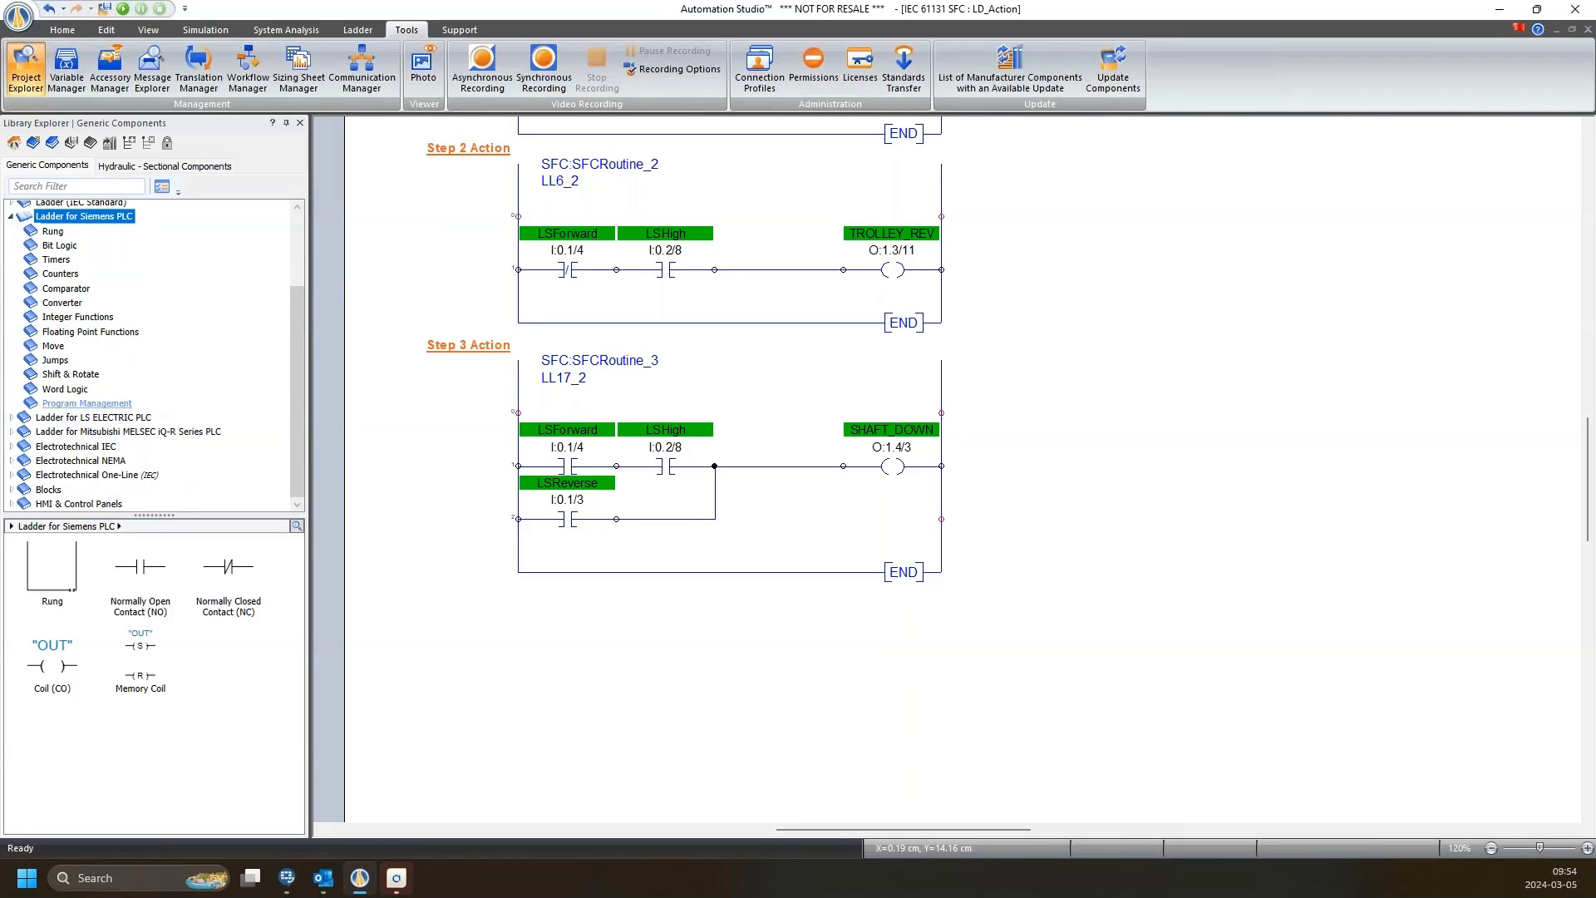
left_click(71, 404)
Expand the LS ELECTRIC PLC library, previewing Siemens Rung and LS ELECTRIC Power Rails components.
double_click(31, 422)
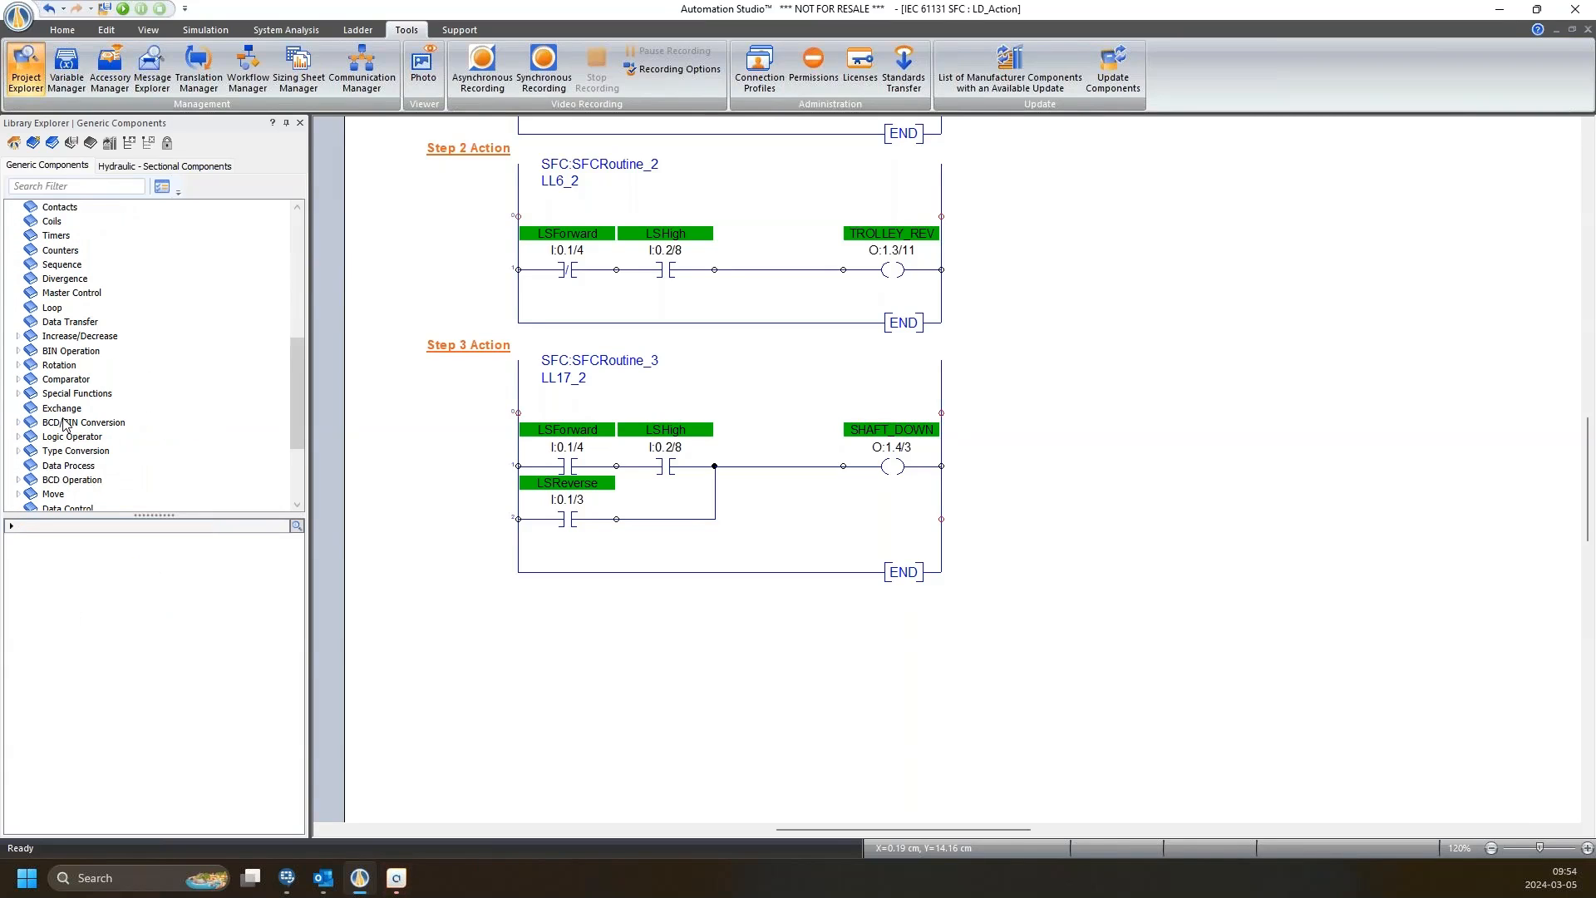
scroll(92, 462, "up", 3)
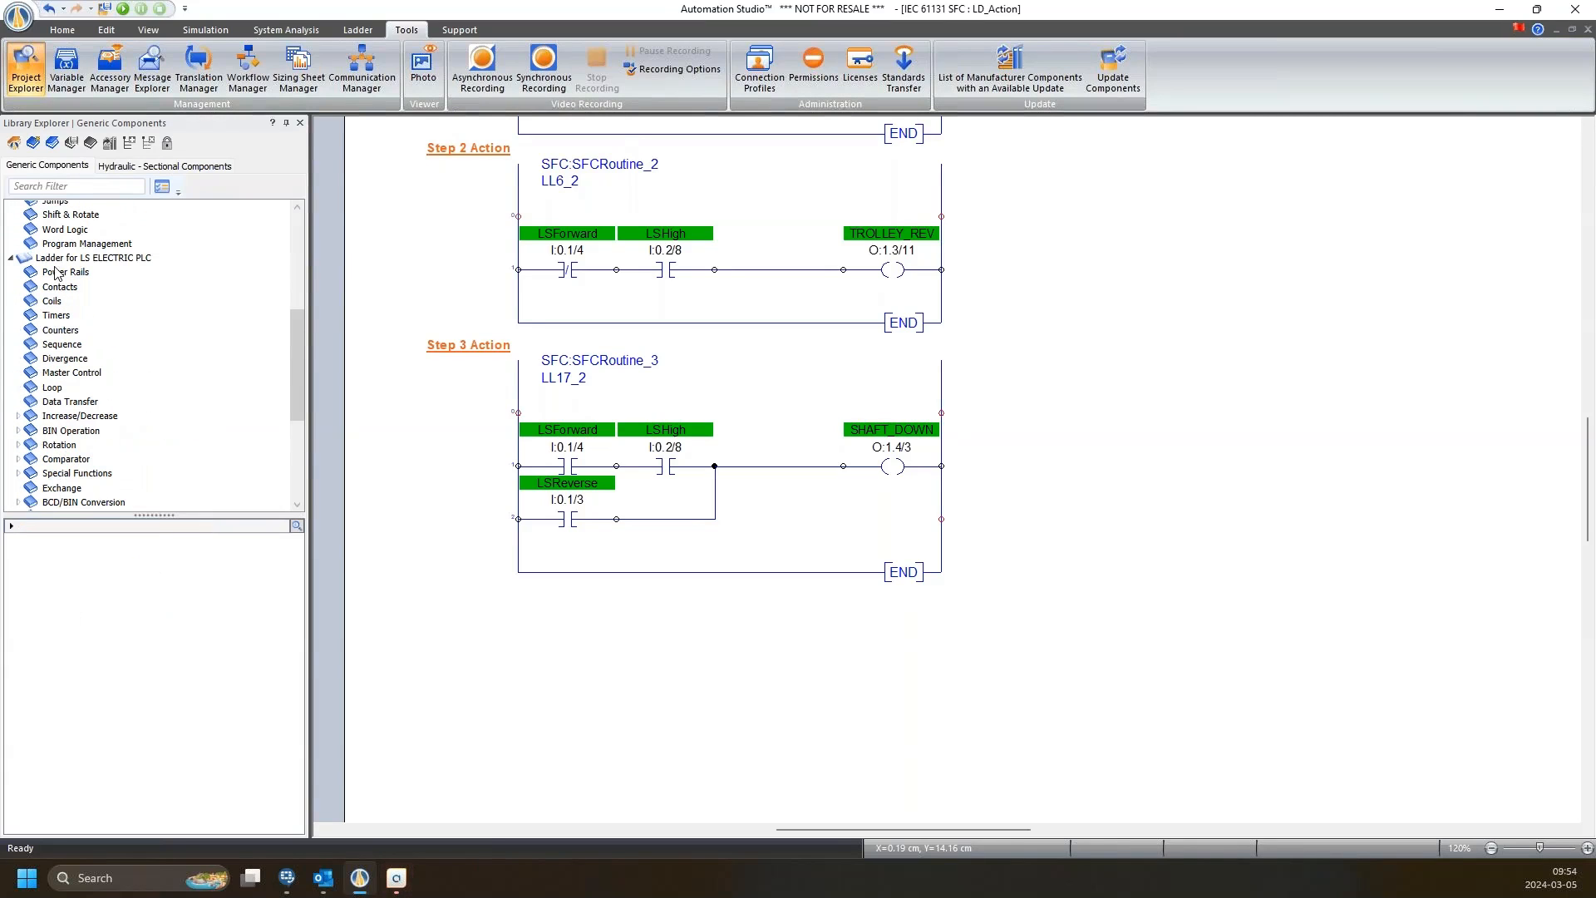
scroll(87, 272, "up", 3)
left_click(52, 231)
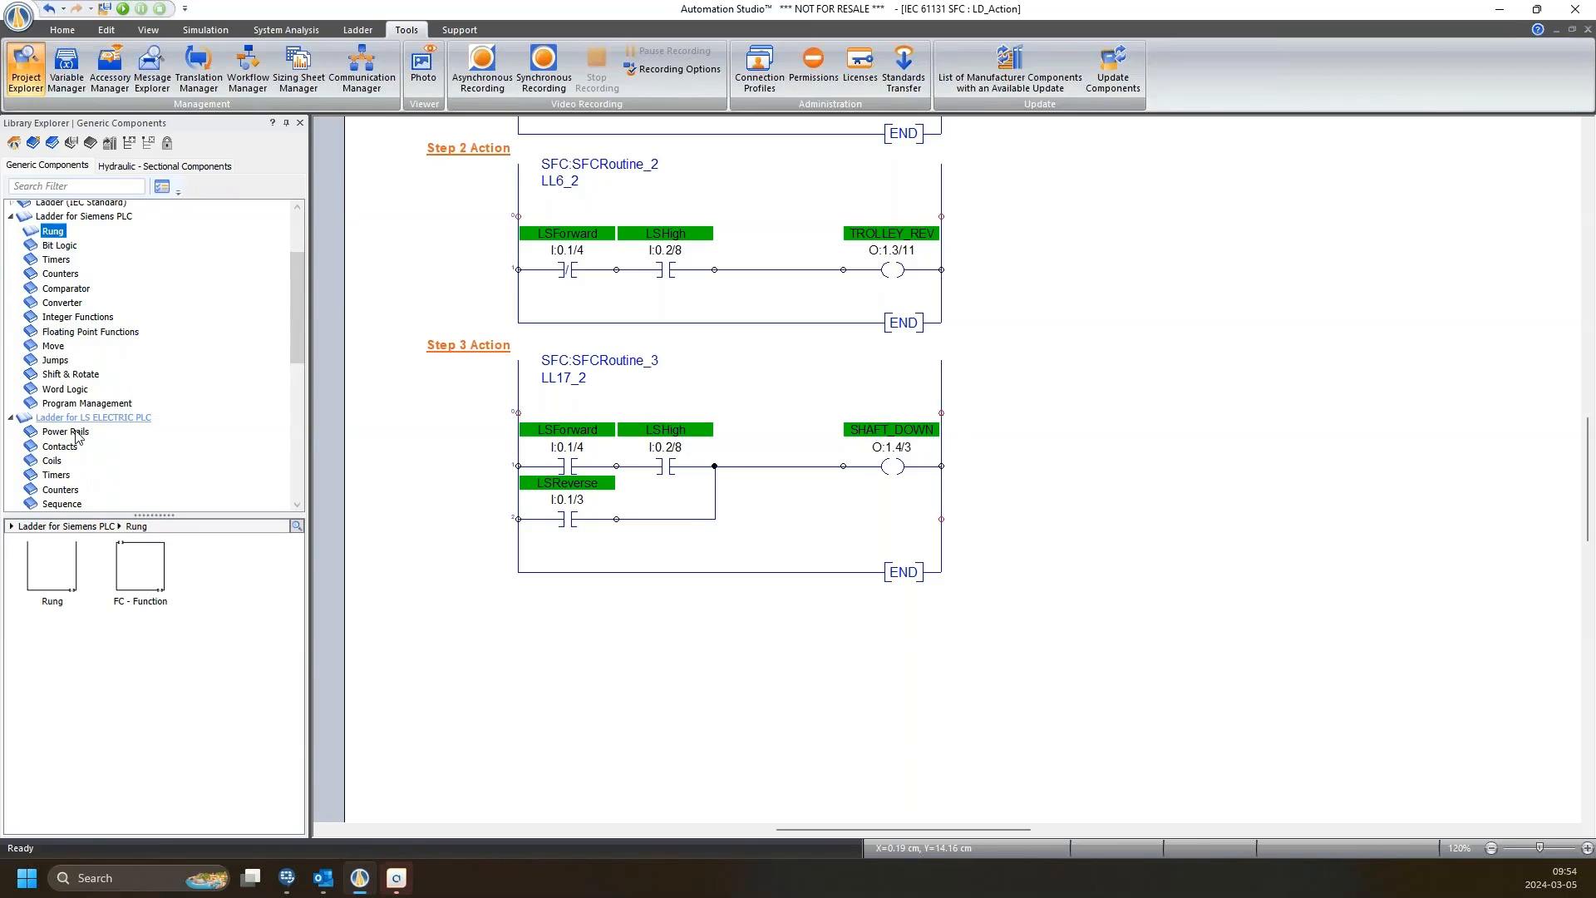
scroll(91, 370, "down", 2)
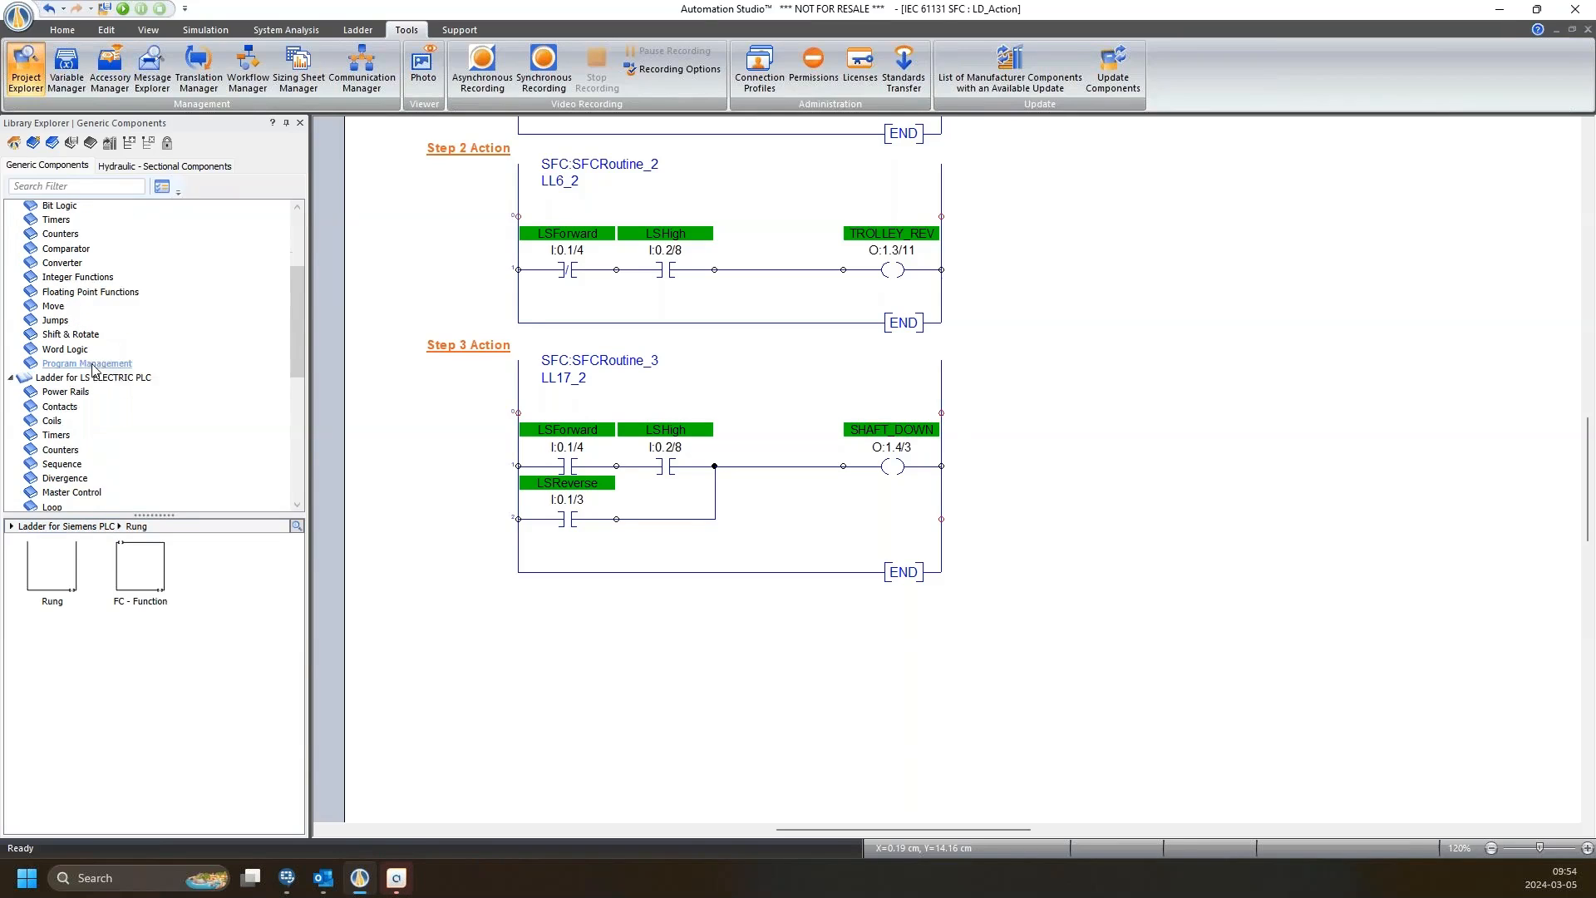
left_click(64, 351)
scroll(81, 466, "down", 7)
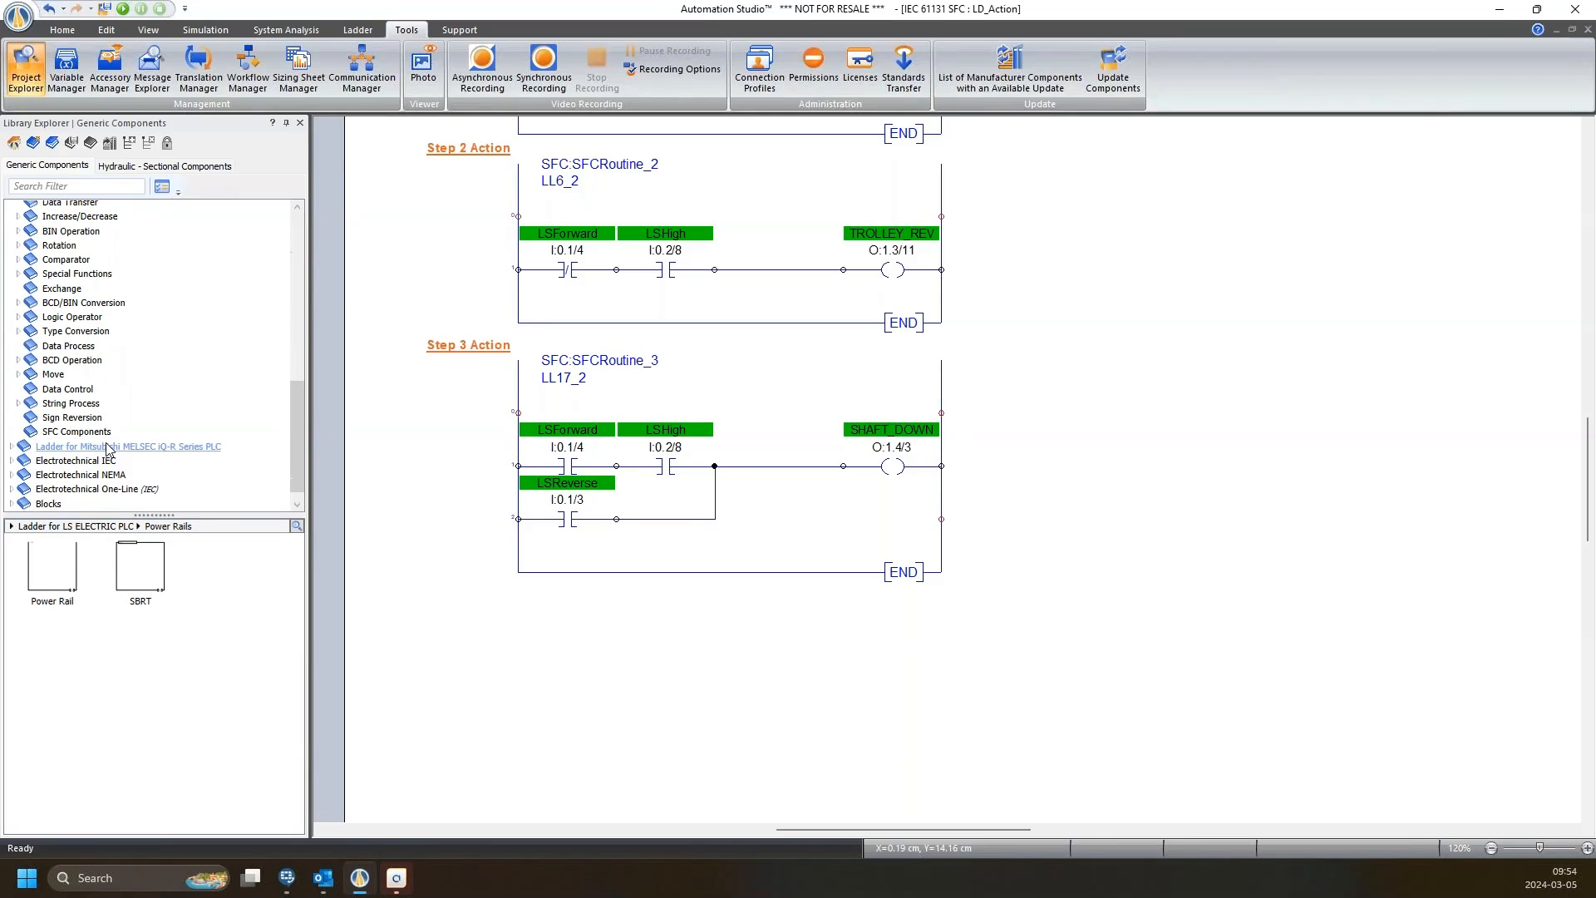
scroll(100, 416, "up", 10)
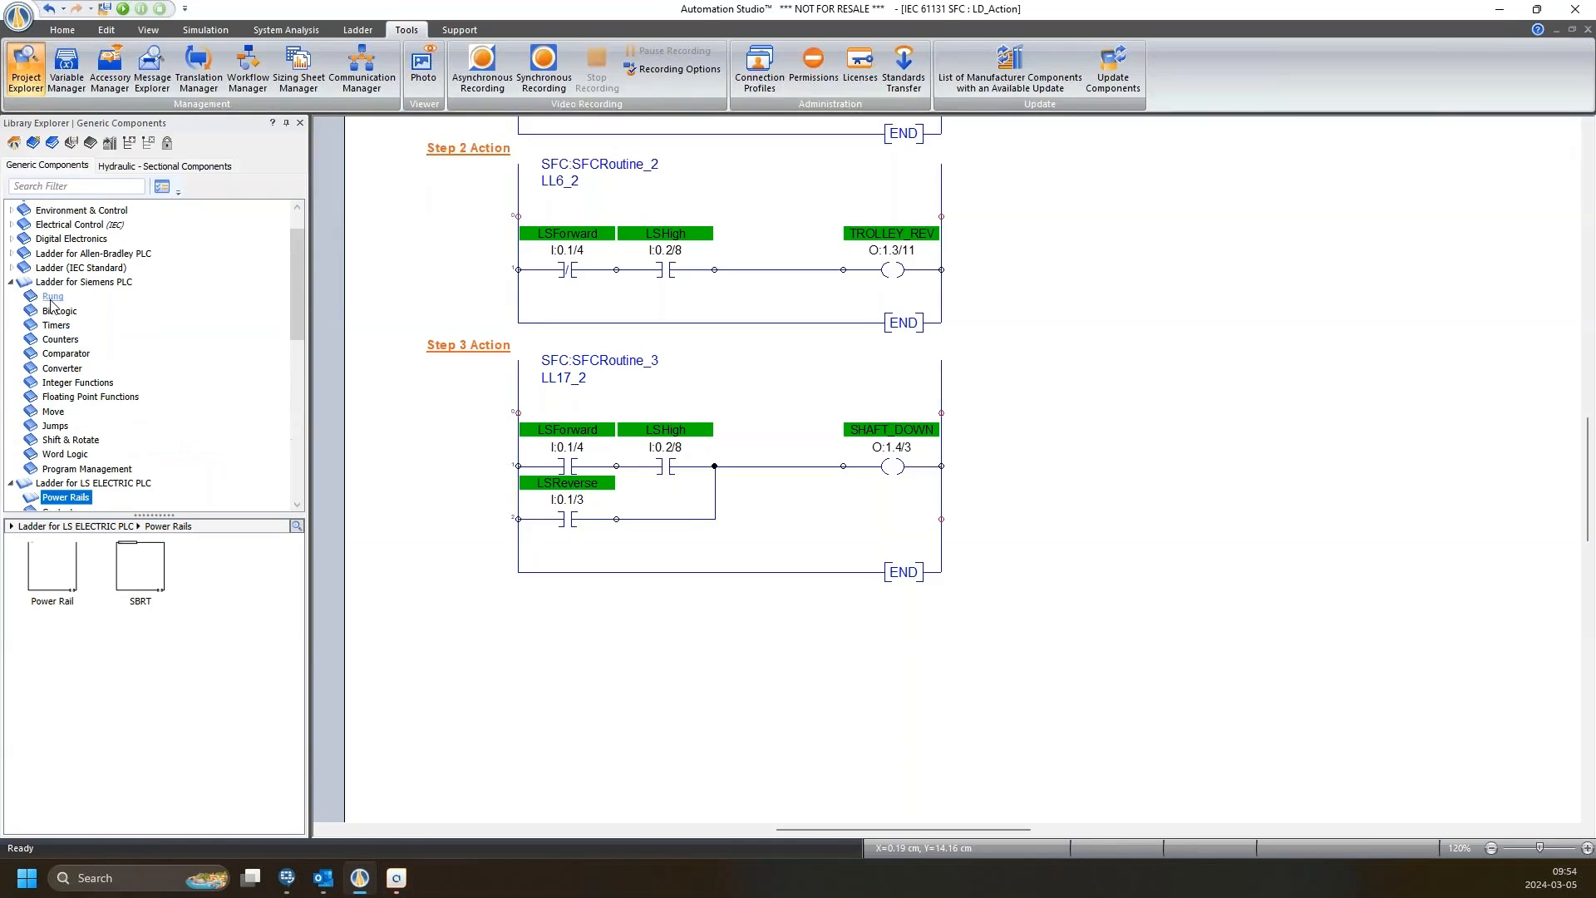
Expand Ladder for Allen-Bradley PLC and its Basic categories, then collapse the library.
left_click(10, 253)
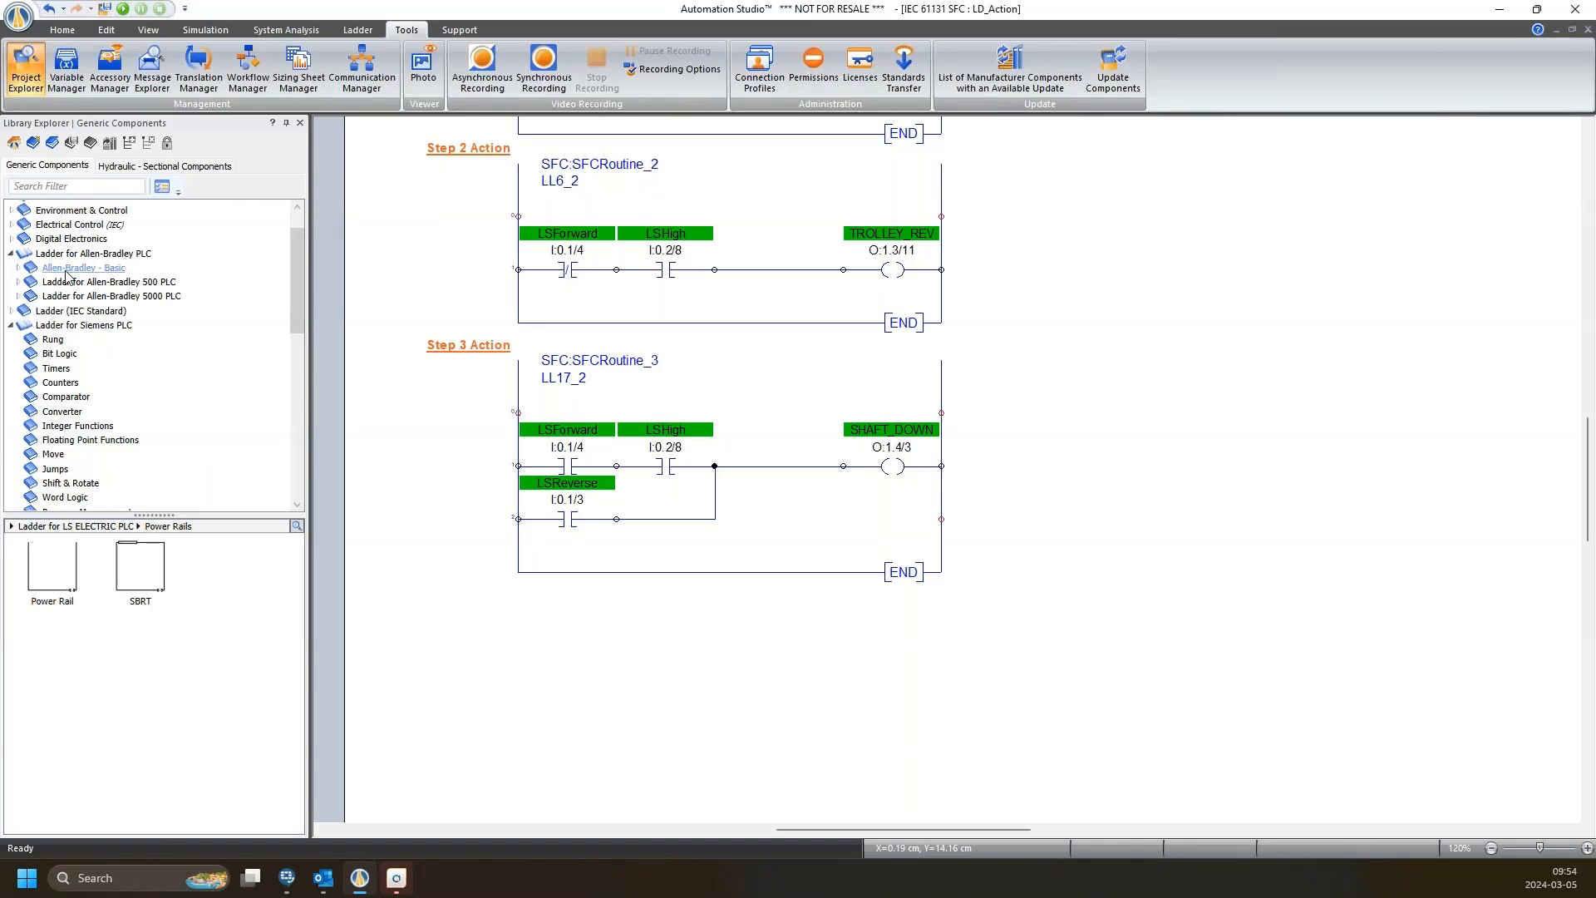
left_click(20, 268)
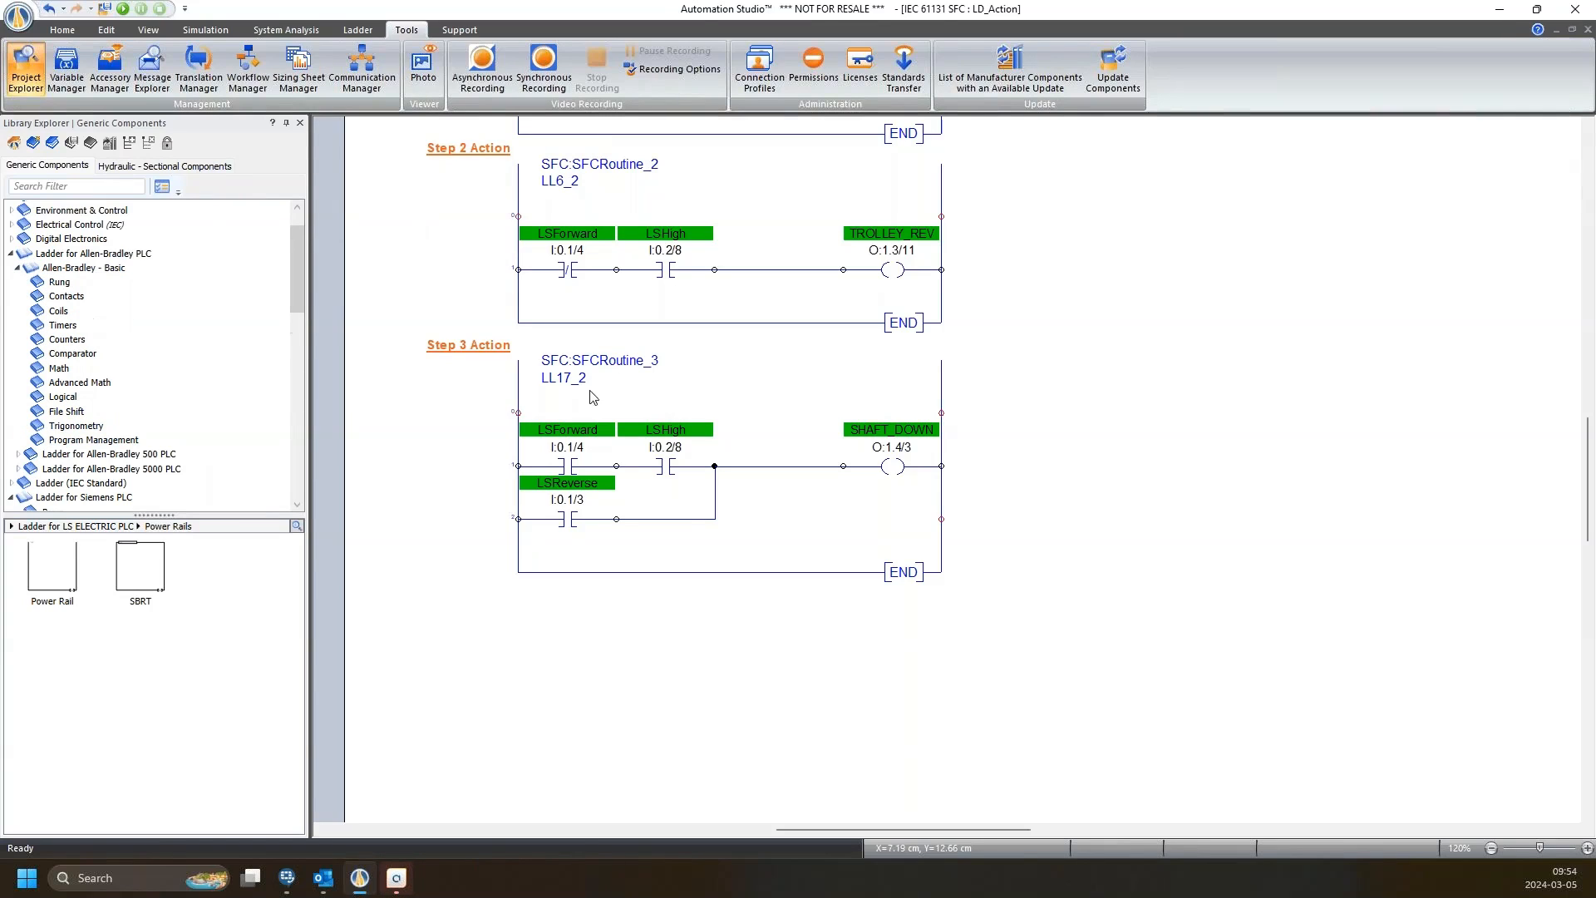
scroll(154, 287, "up", 1)
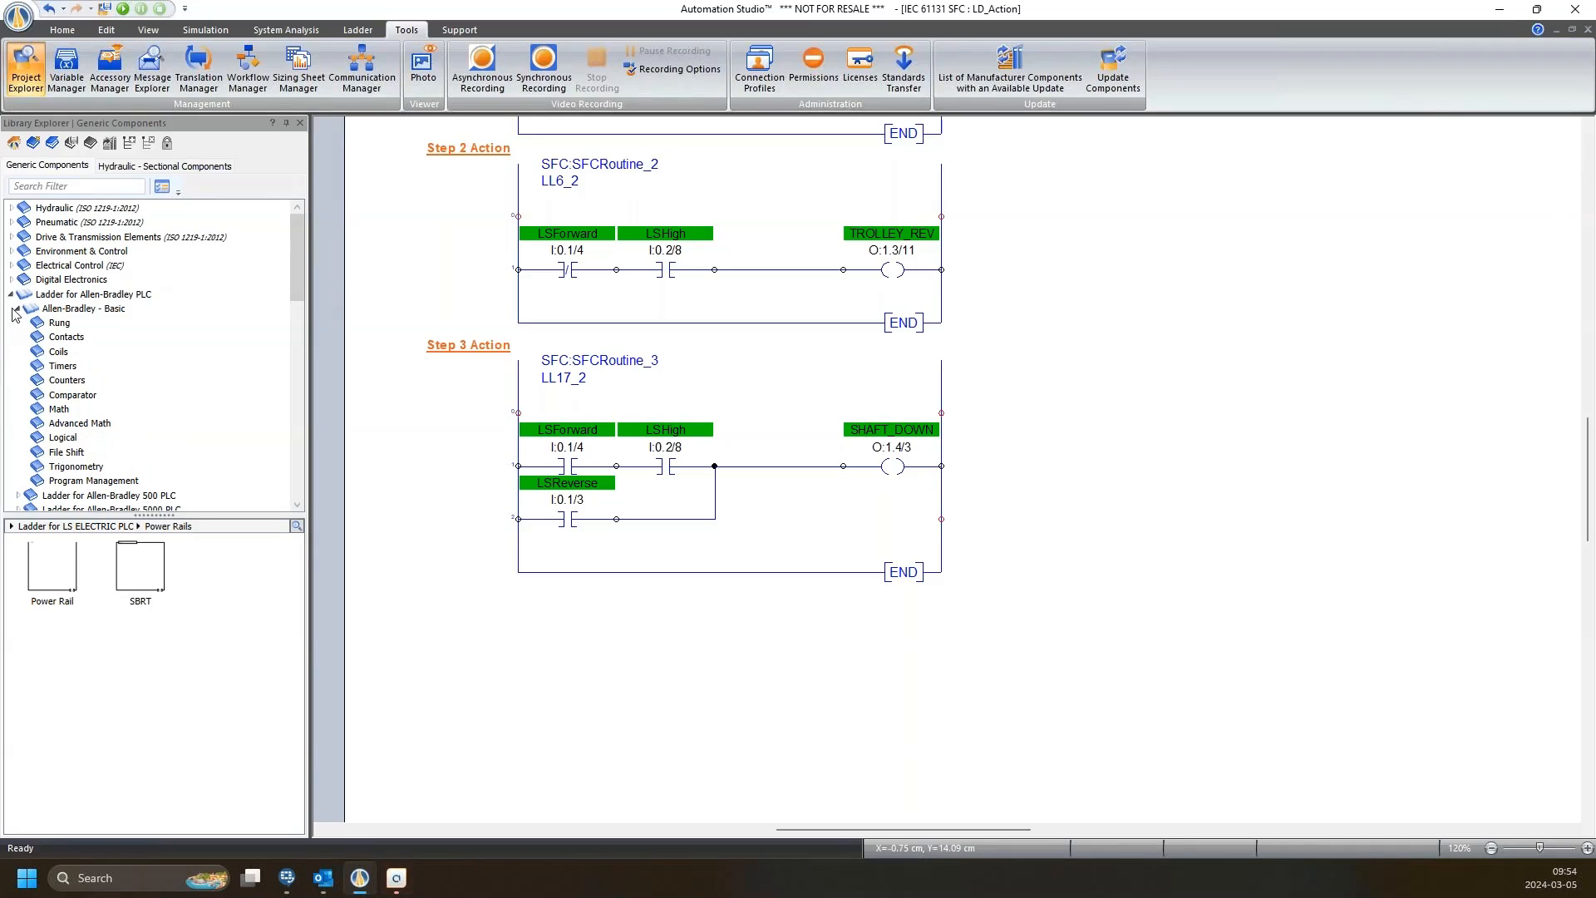
left_click(10, 295)
scroll(29, 342, "down", 5)
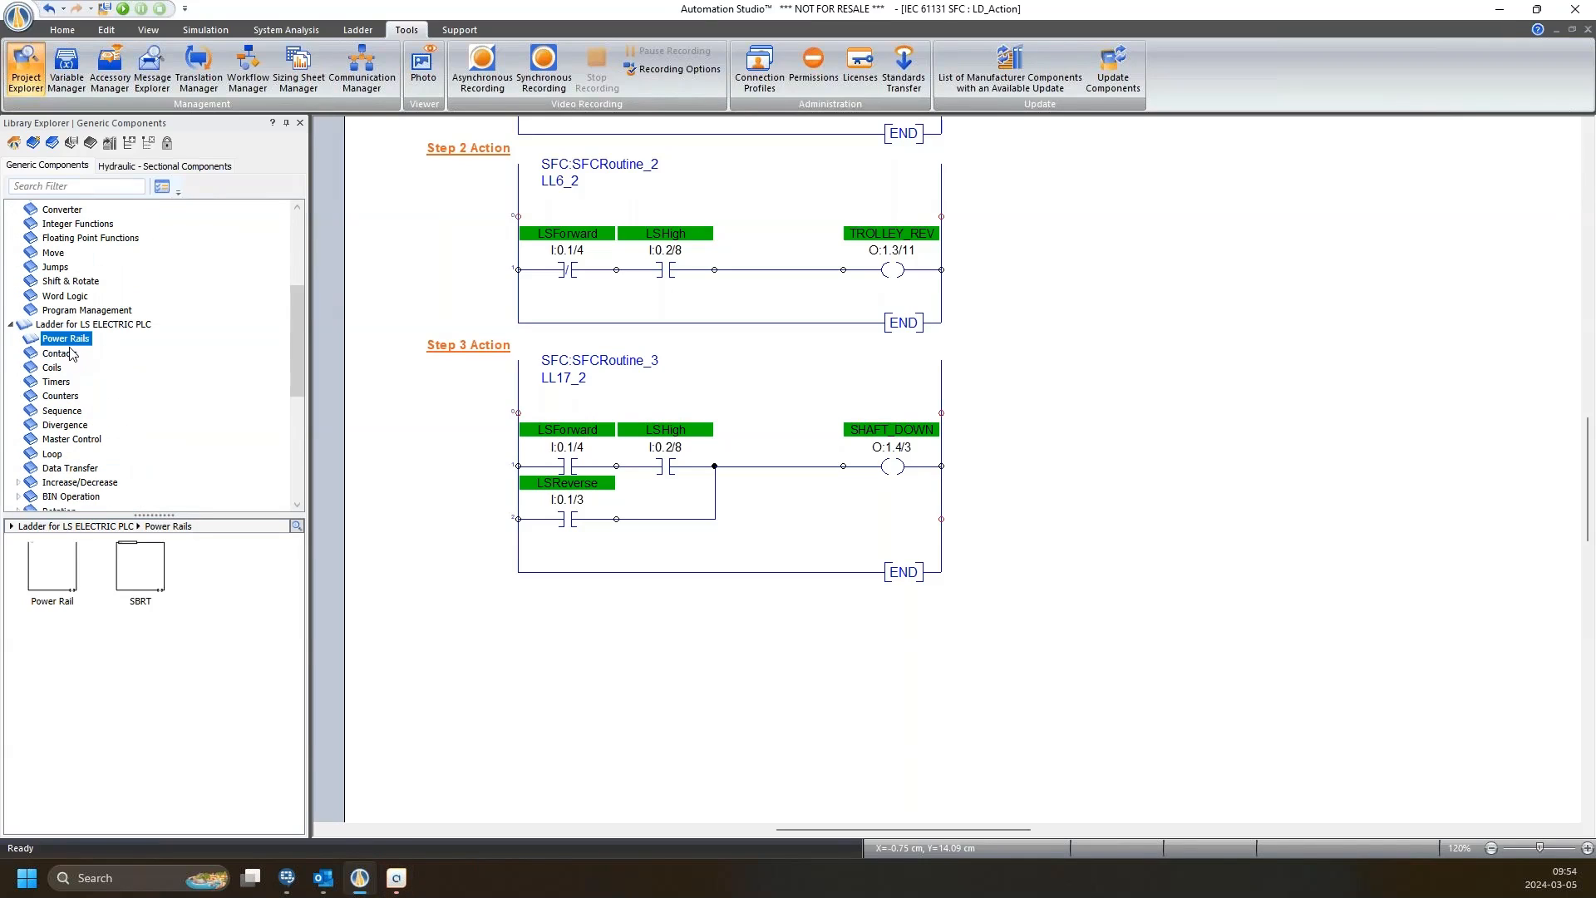
Reopen the LS ELECTRIC library and preview its Power Rails and SFC Components.
left_click(11, 325)
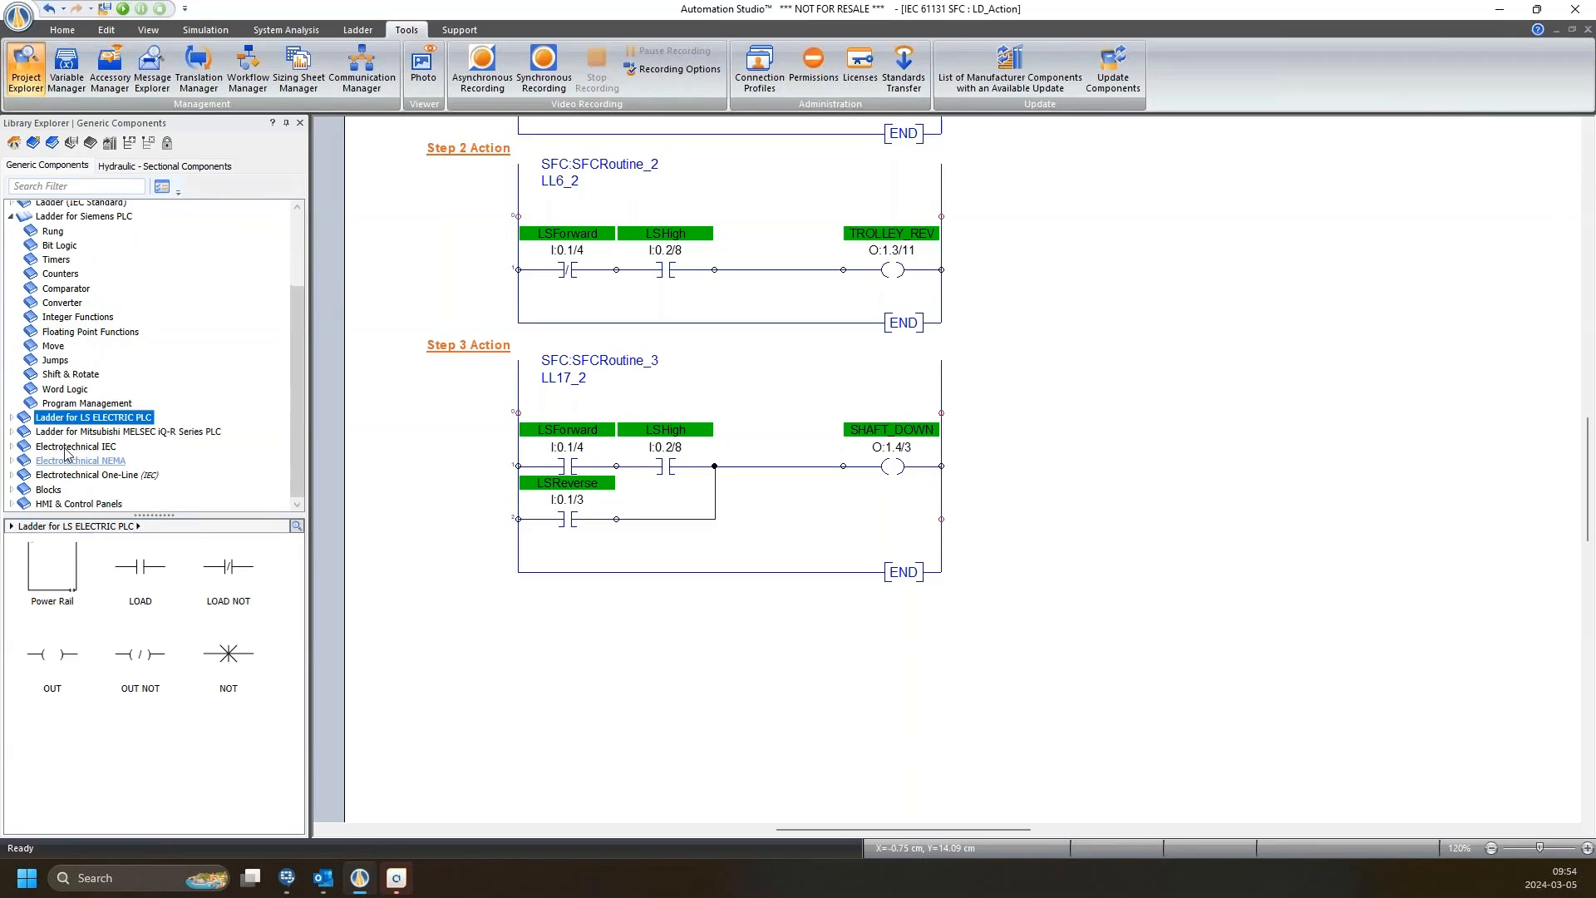
left_click(11, 417)
left_click(55, 432)
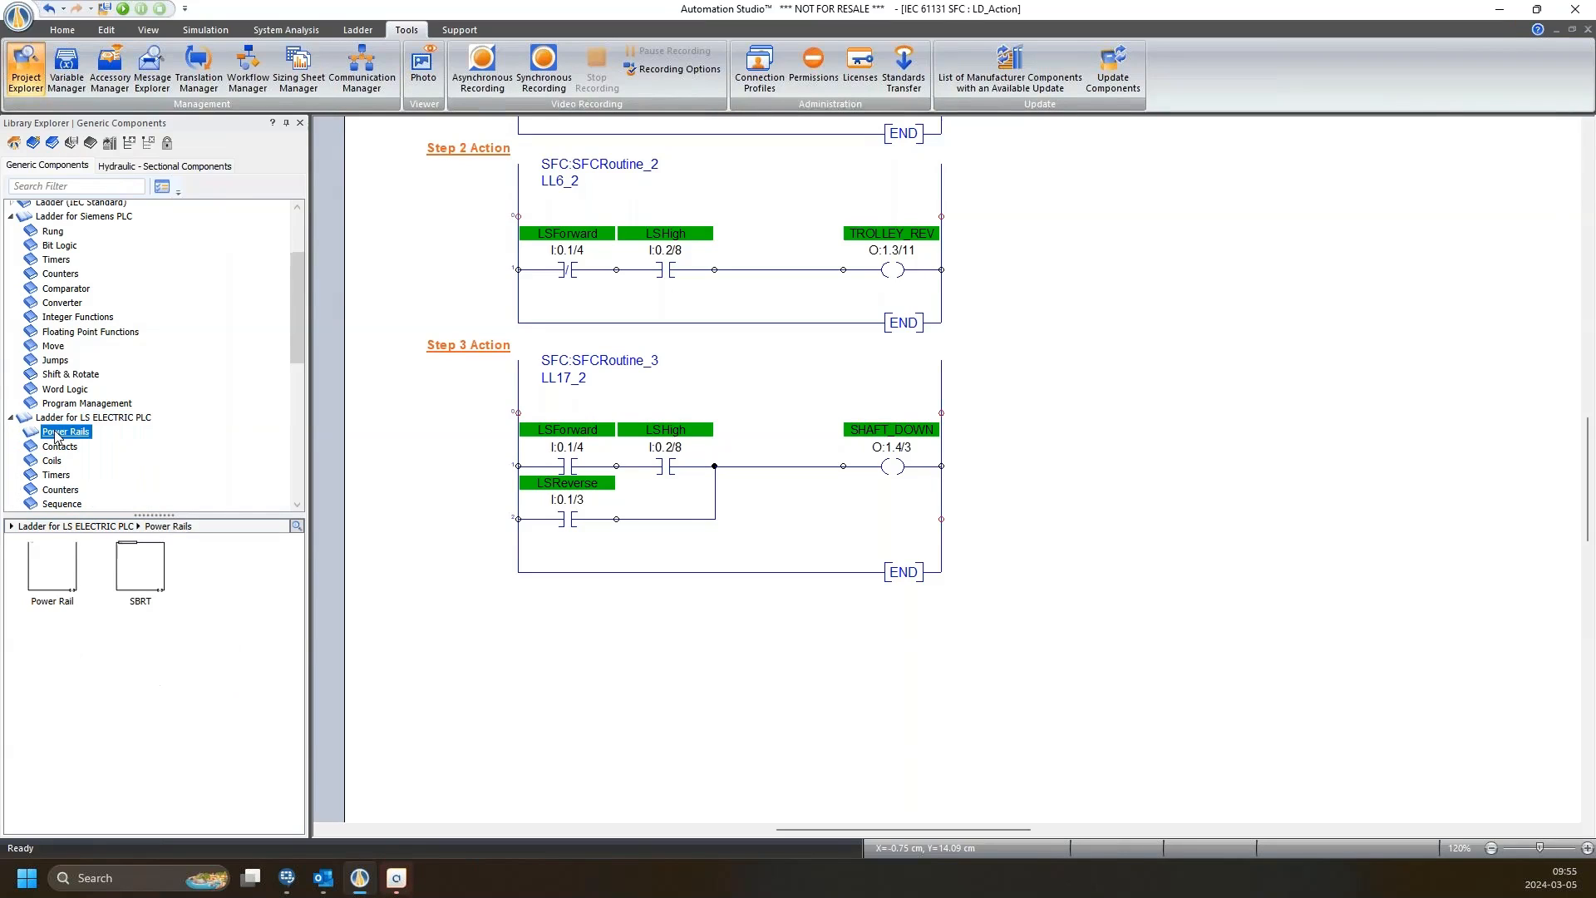
scroll(112, 433, "down", 10)
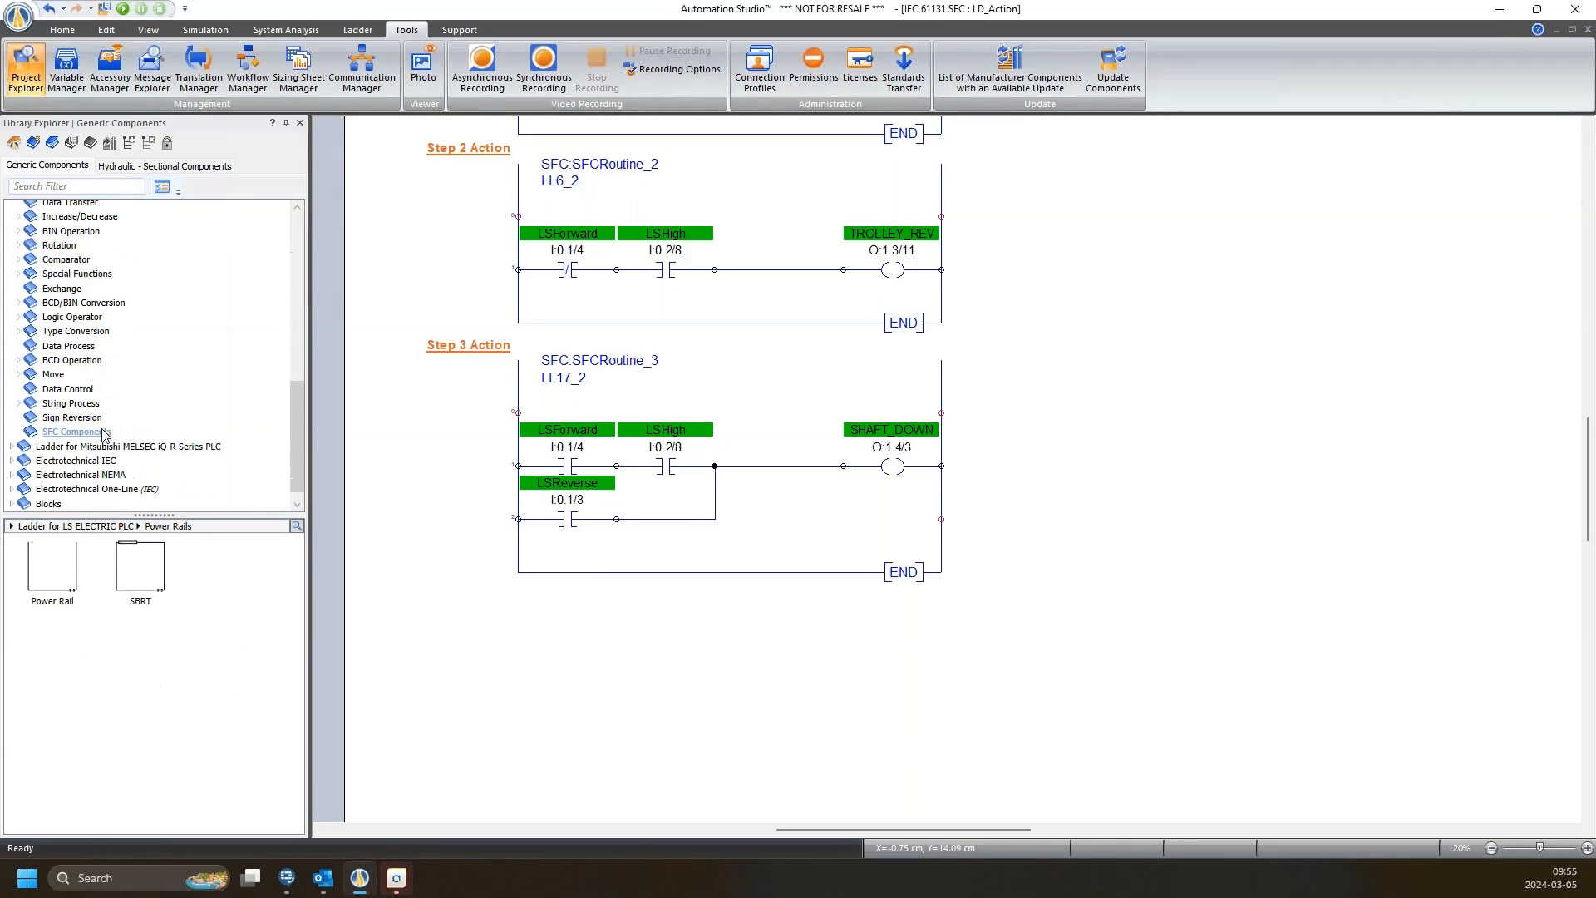
left_click(73, 431)
scroll(108, 424, "up", 6)
scroll(114, 393, "up", 3)
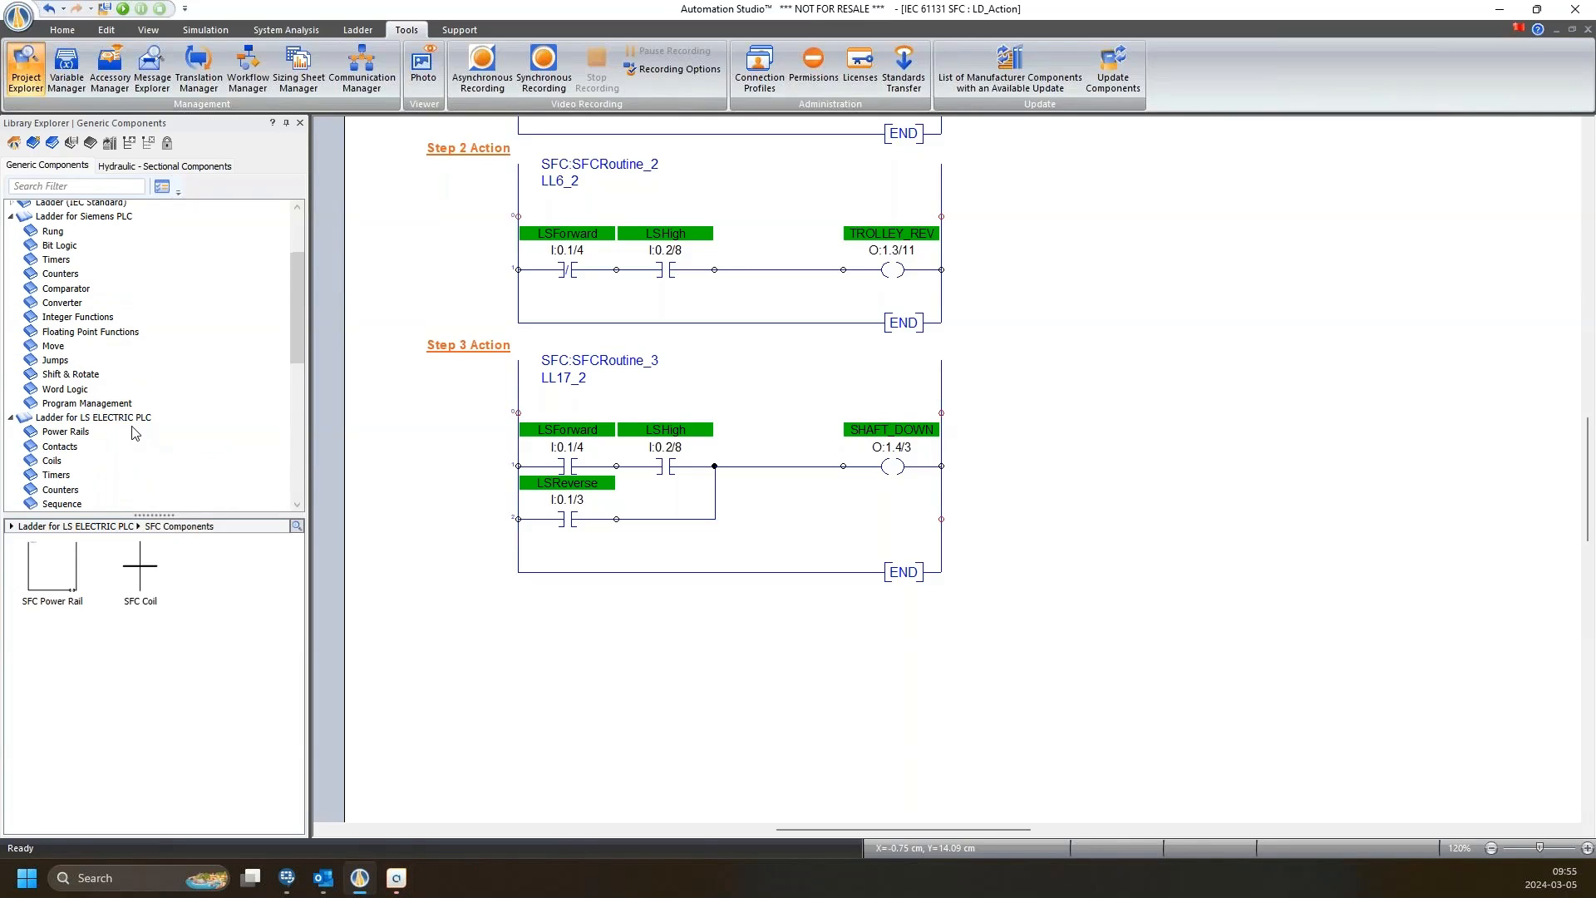
scroll(74, 299, "up", 1)
Back in Ladder for Siemens PLC, preview Program Management, then Rung components (Rung, FC - Function).
left_click(73, 257)
scroll(73, 275, "up", 1)
scroll(71, 332, "down", 4)
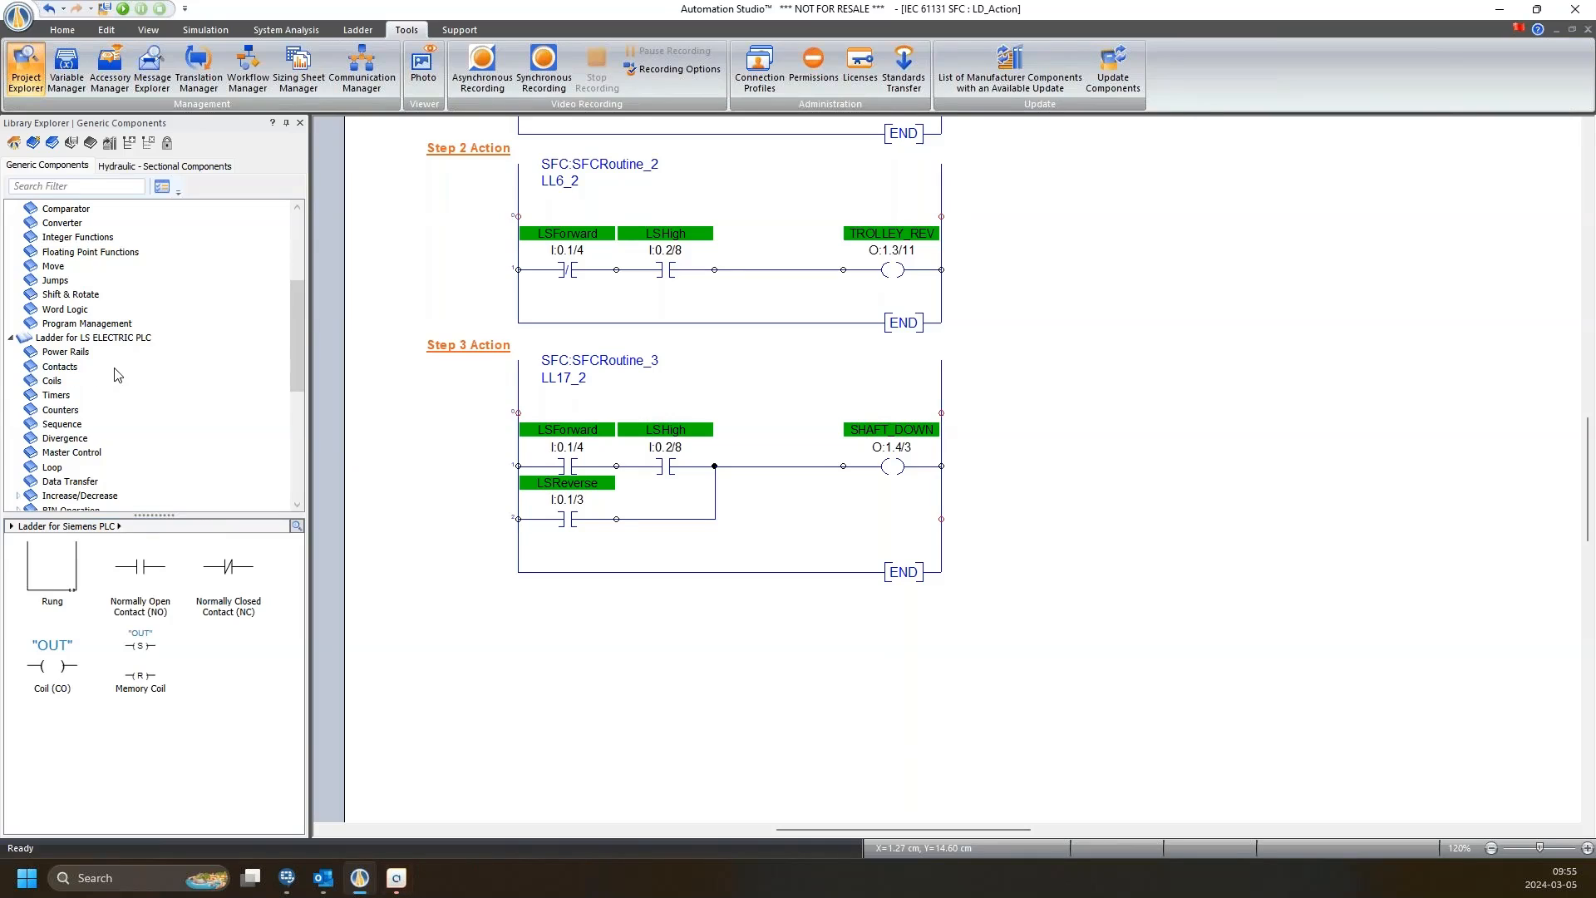
scroll(174, 349, "up", 7)
scroll(158, 362, "down", 3)
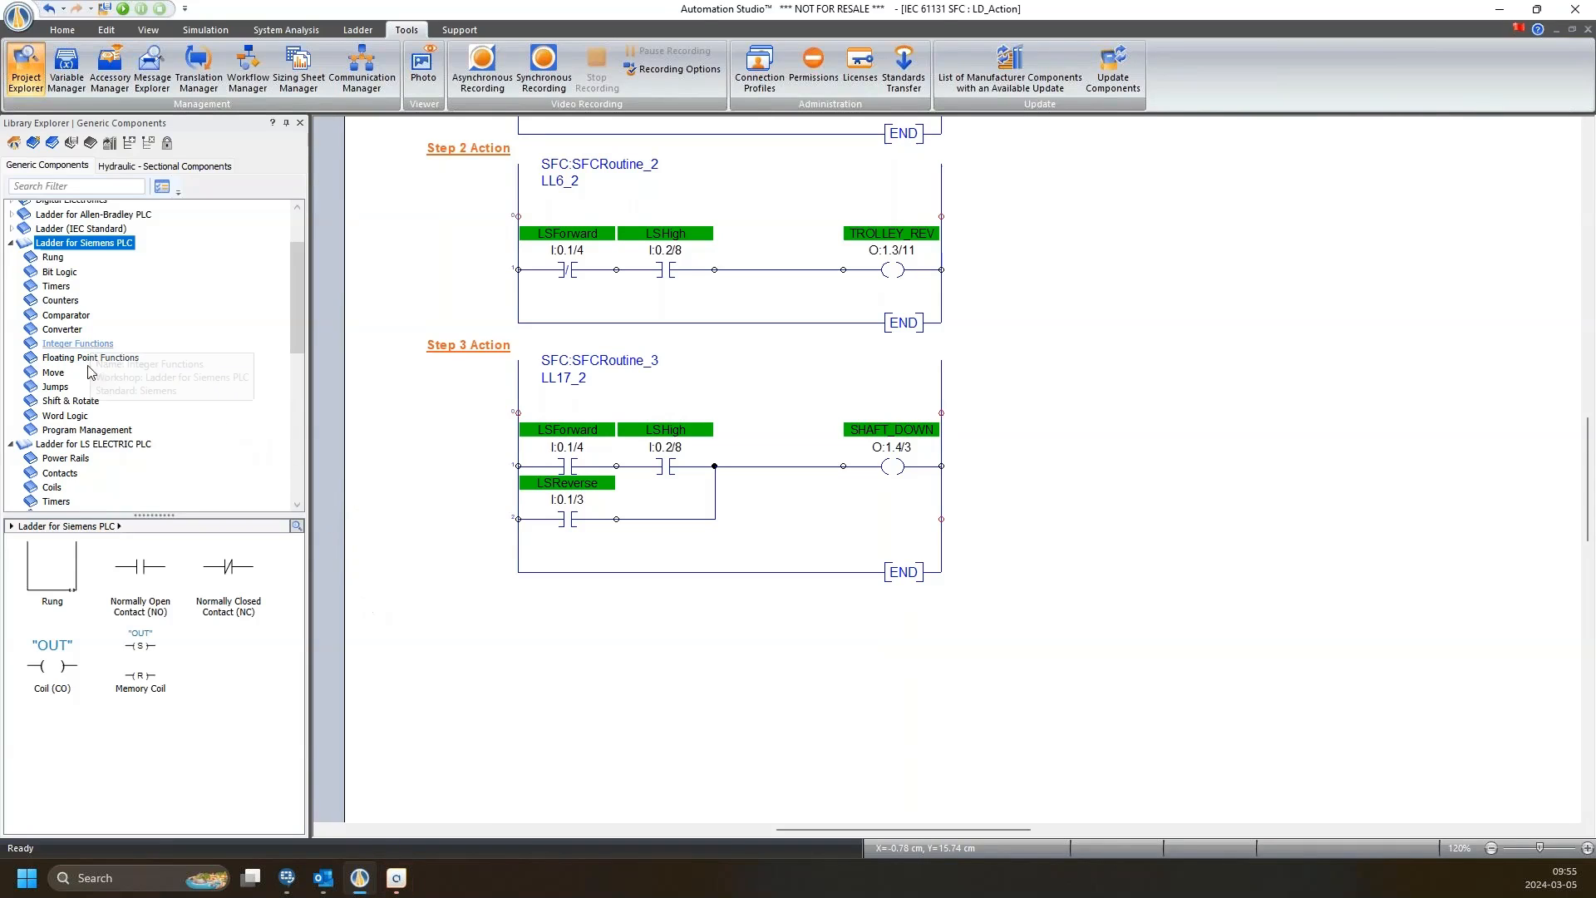
left_click(83, 430)
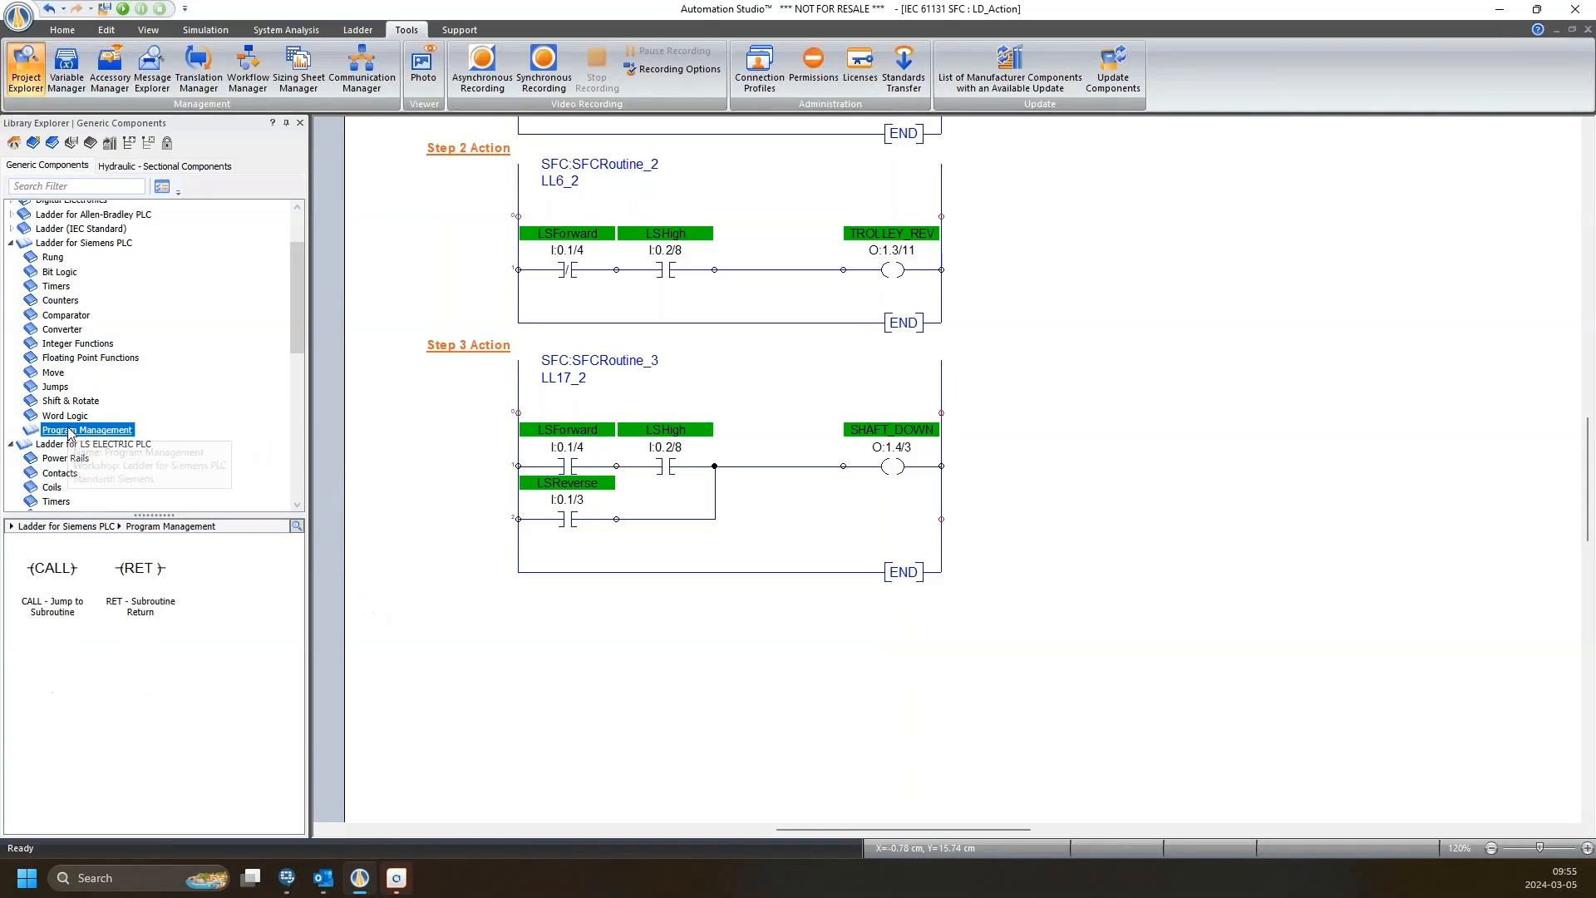
left_click(52, 257)
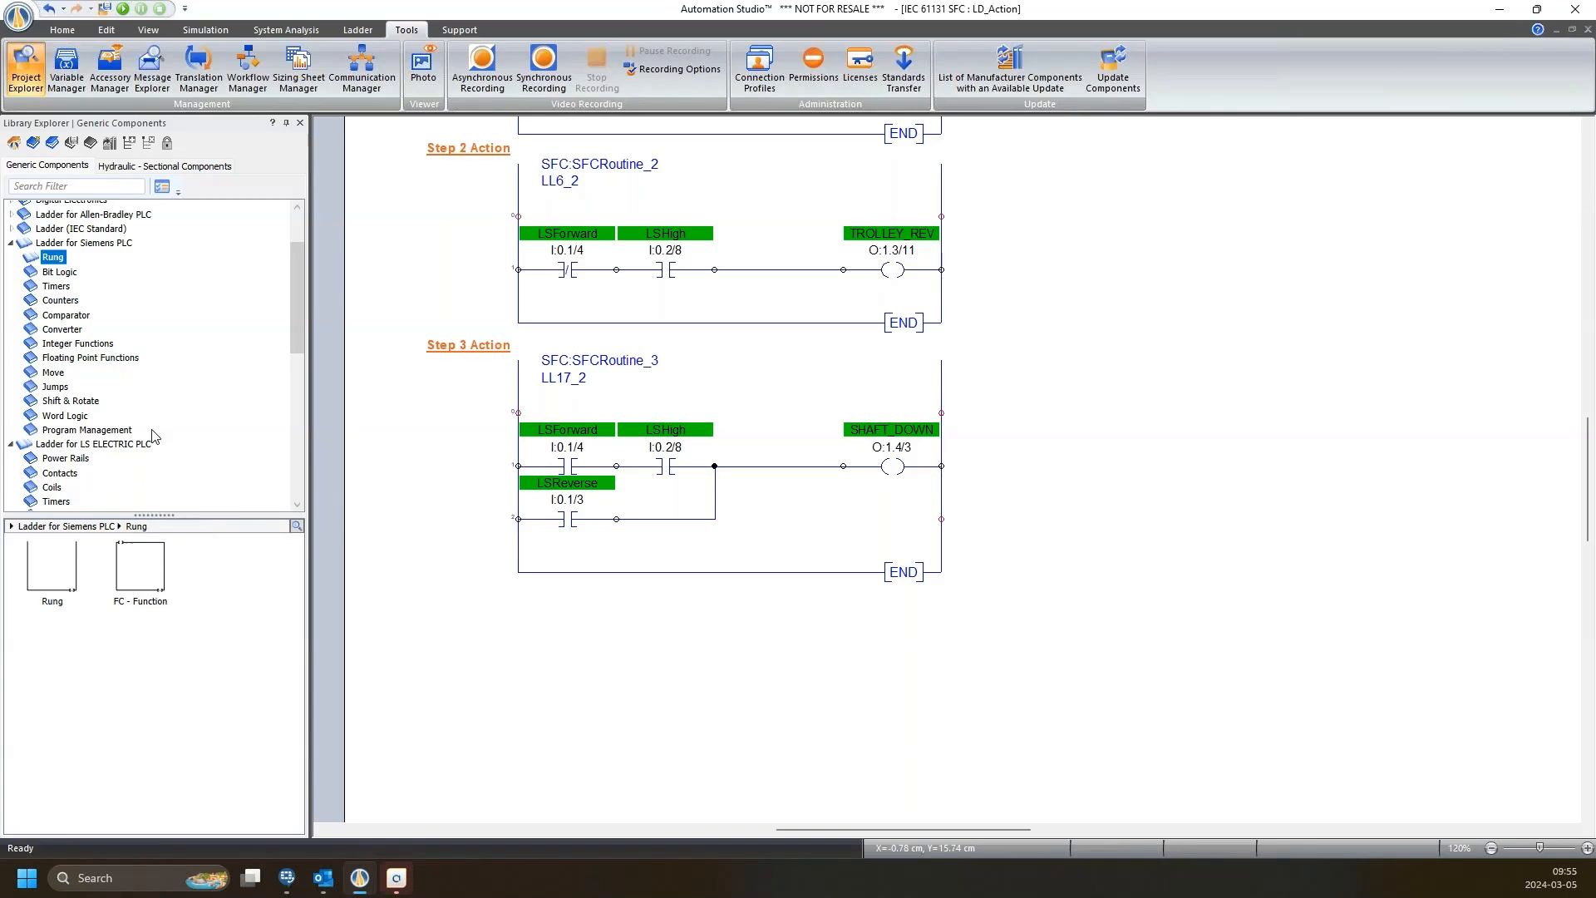